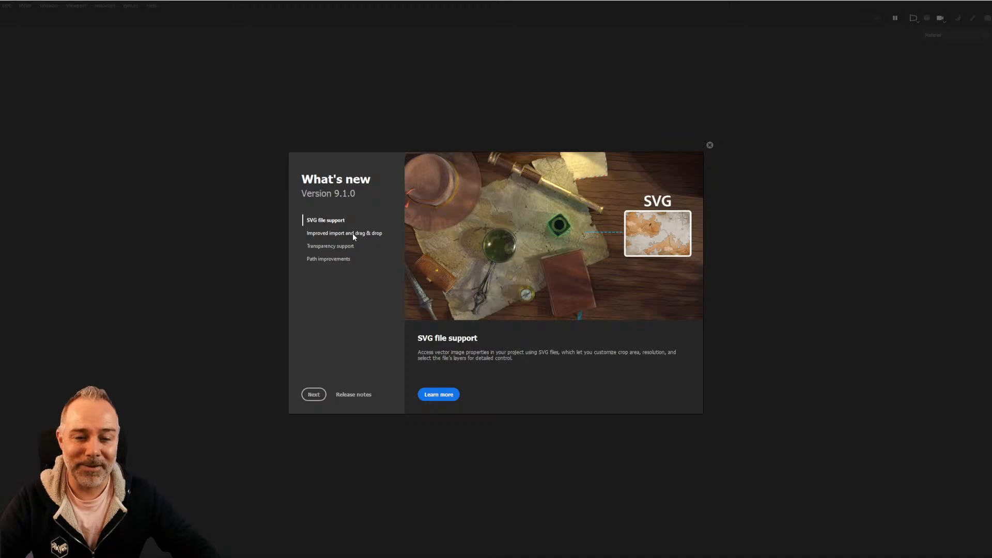
Look through the What's New pages on improved import and drag & drop, transparency support, and path improvements
left_click(352, 233)
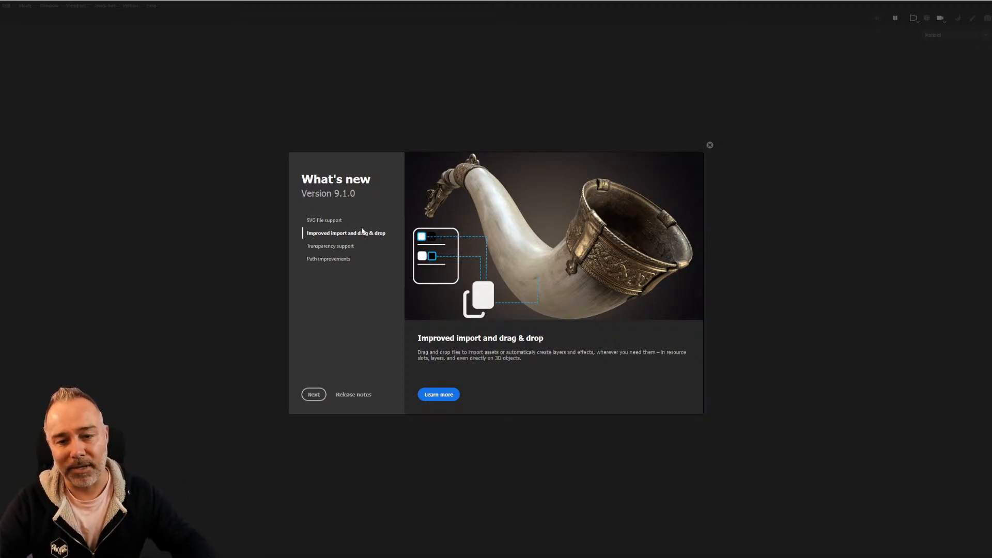
left_click(339, 247)
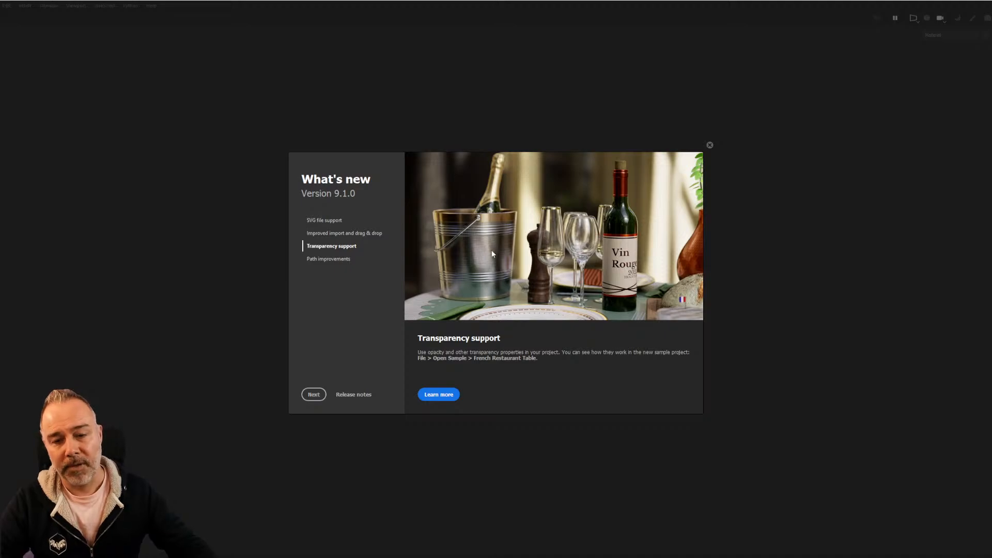
left_click(342, 258)
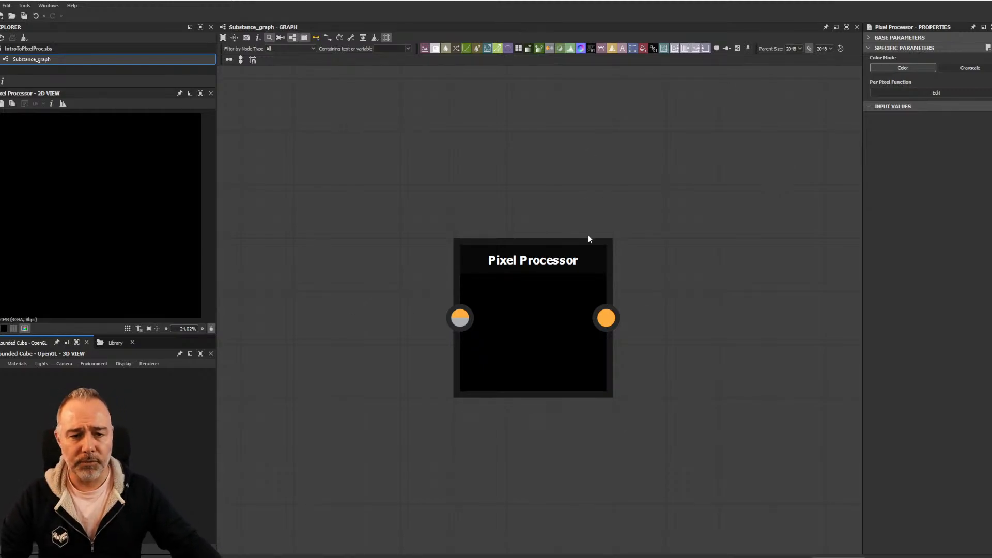
Set the Pixel Processor node's color mode to Grayscale and return it to Color
left_click(548, 290)
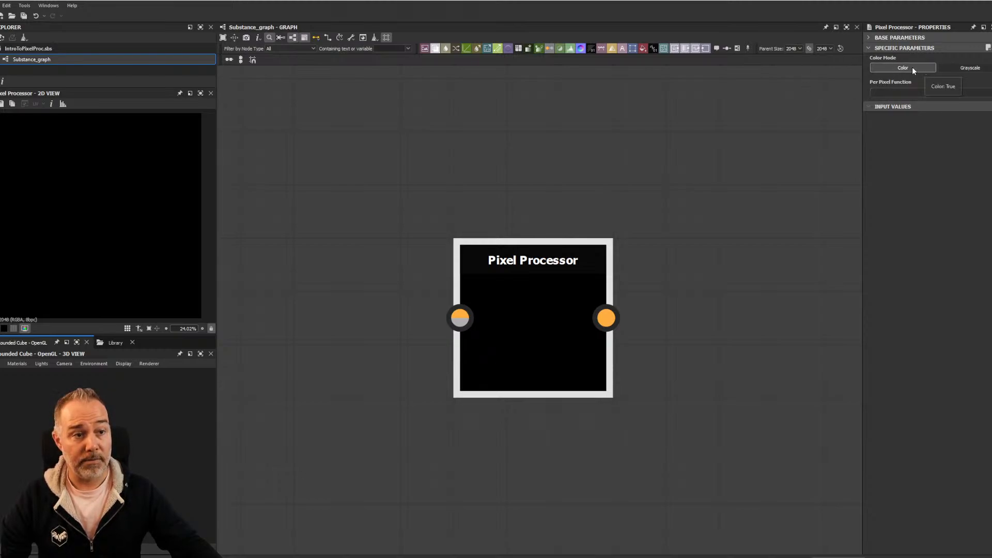
left_click(970, 68)
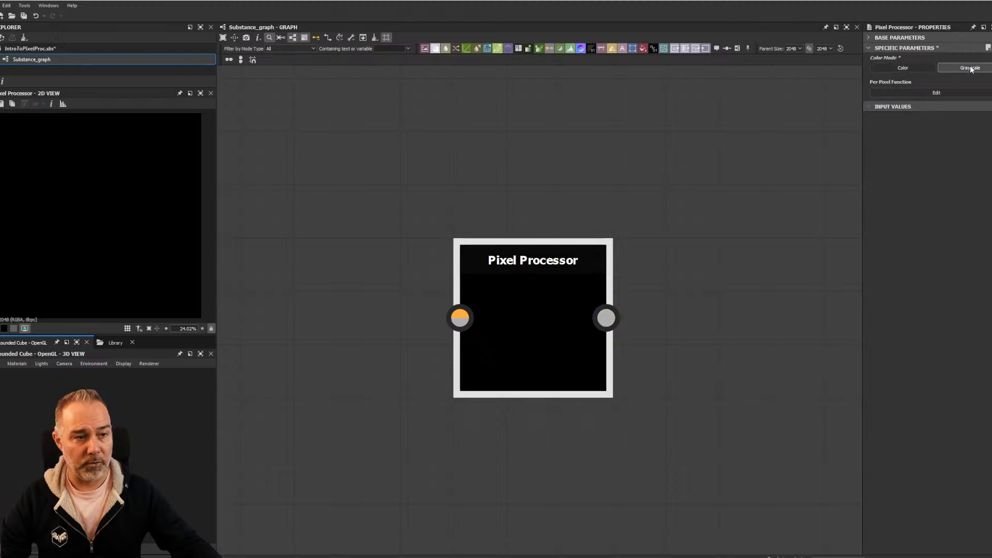
left_click(916, 65)
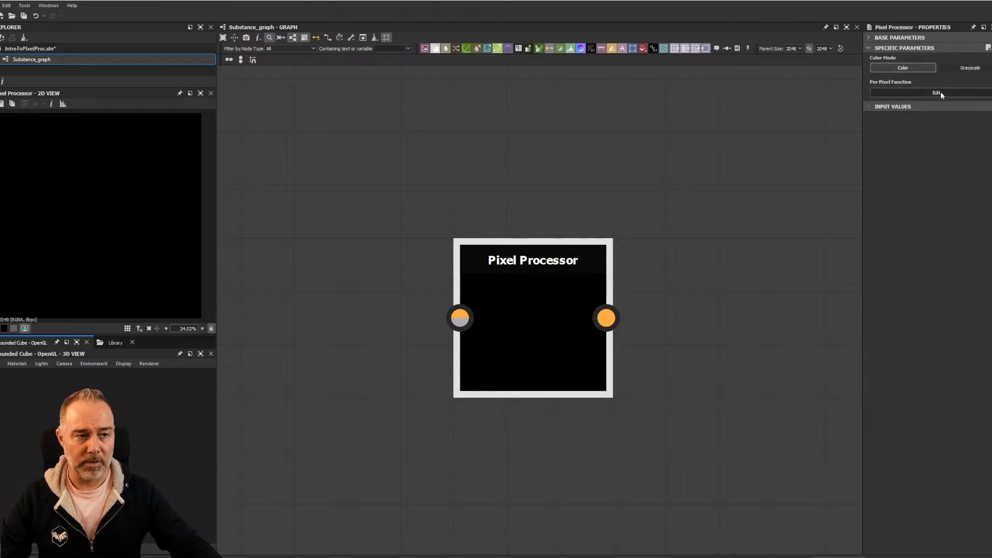
Open the Pixel Processor node's per-pixel function graph for editing
double_click(550, 282)
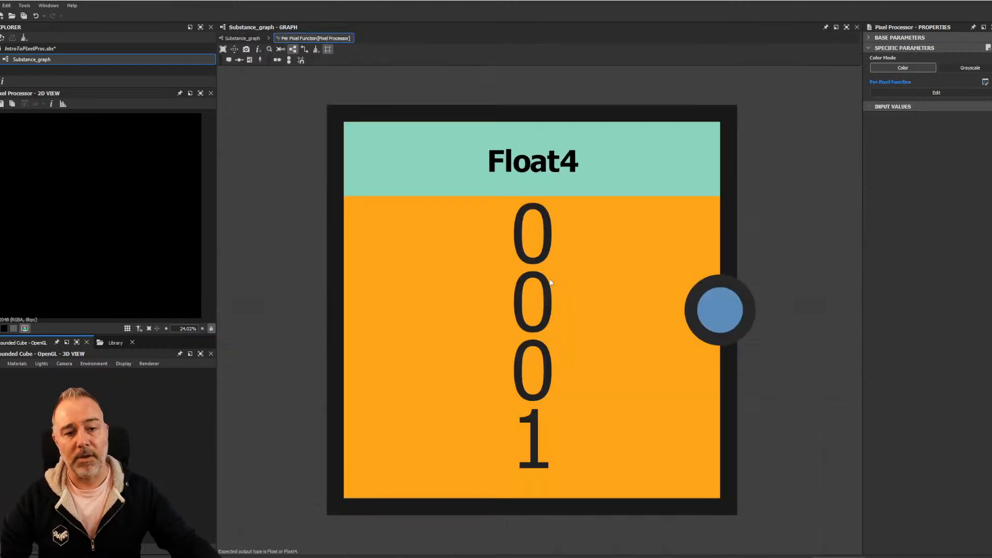
scroll(600, 236, "down", 5)
scroll(603, 235, "up", 3)
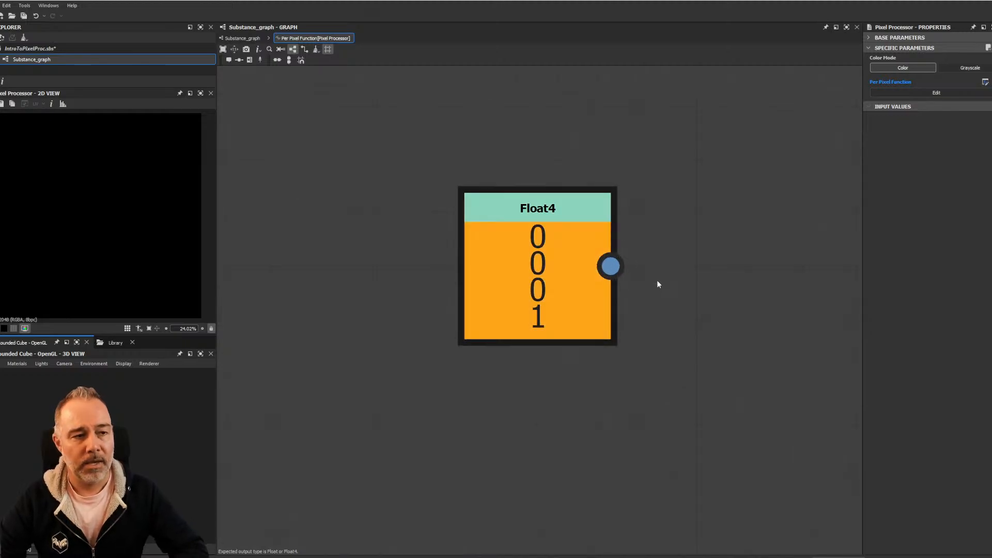
left_click(962, 69)
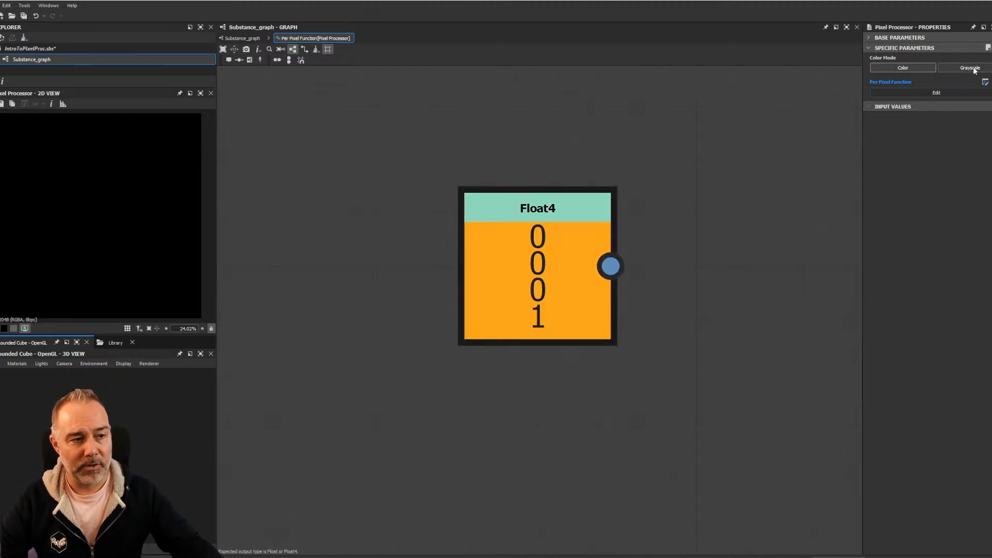
left_click(892, 68)
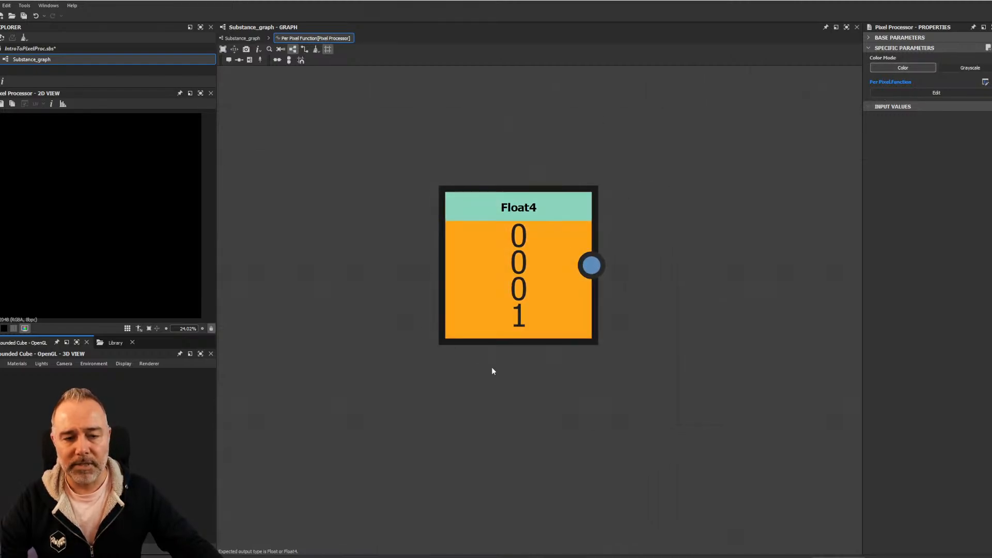
right_click(529, 270)
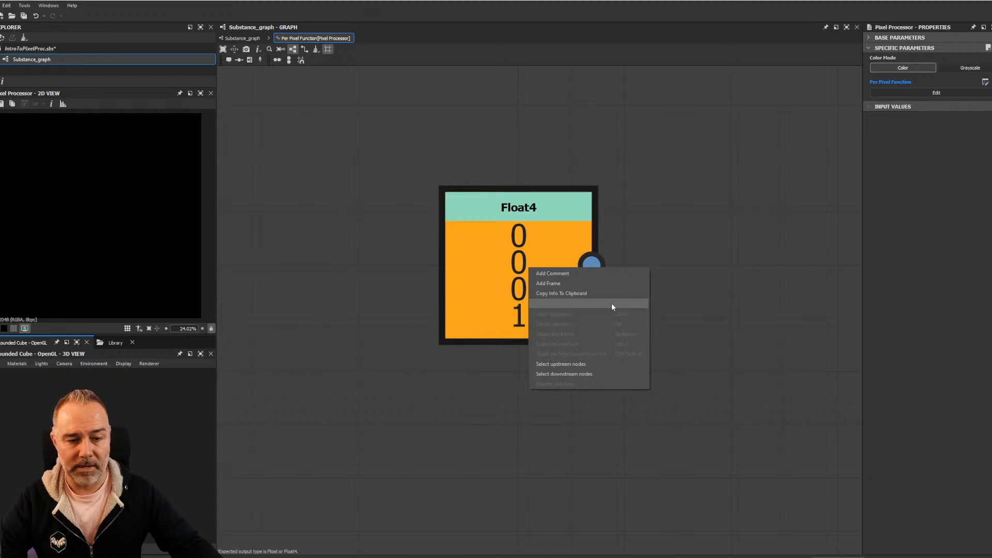
left_click(589, 133)
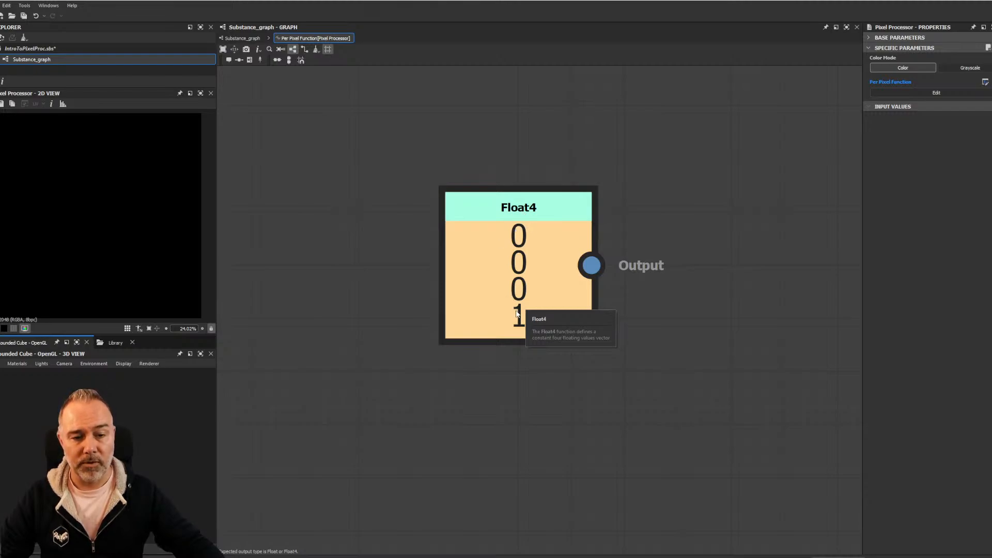
Set the first component of the Float4 node to 0.01 and the second to -0.02
left_click(552, 234)
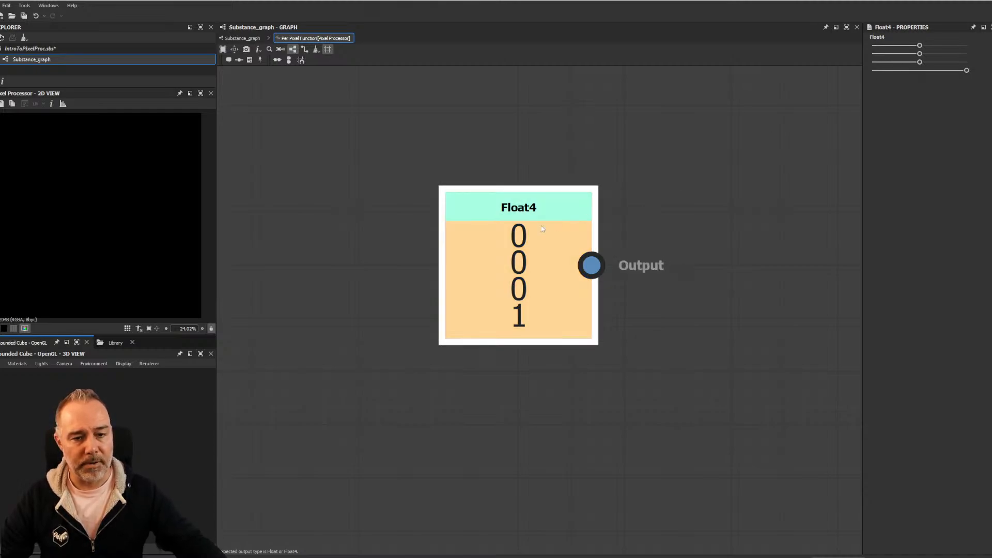
mouse_move(920, 45)
left_mouse_down()
mouse_move(963, 50)
mouse_move(918, 54)
mouse_move(967, 63)
mouse_move(920, 63)
mouse_move(919, 54)
left_mouse_up()
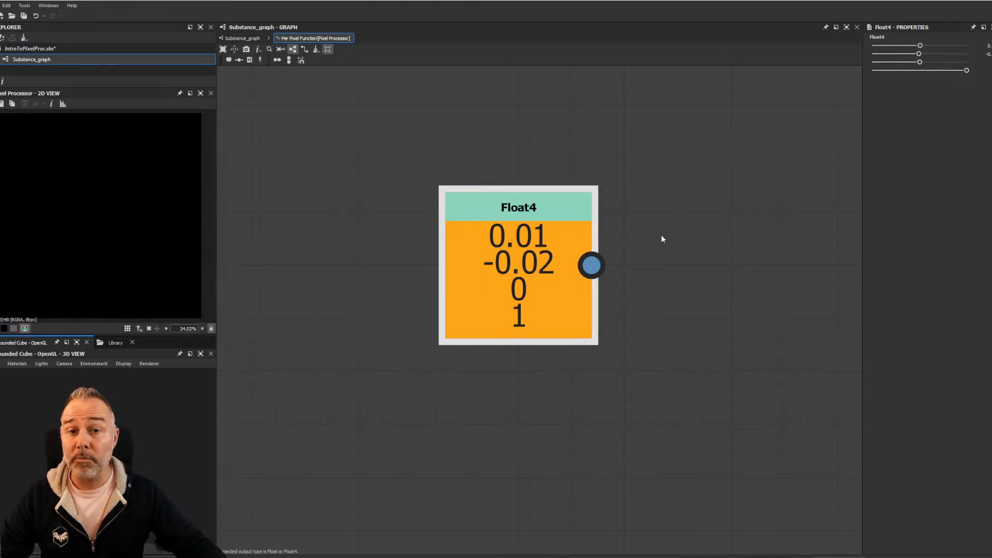
scroll(662, 235, "down", 2)
middle_click_drag(679, 235, 647, 294)
scroll(646, 293, "up", 2)
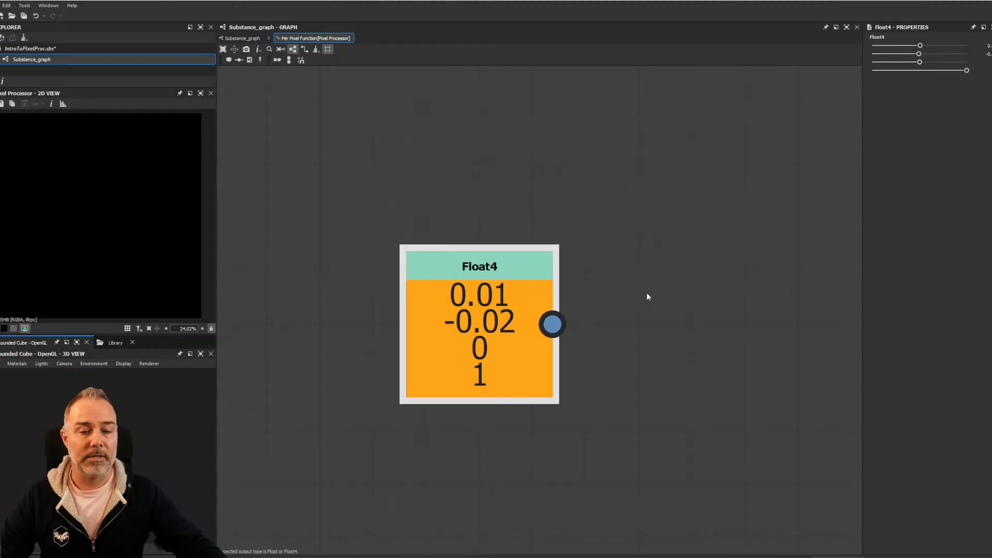
scroll(646, 284, "down", 1)
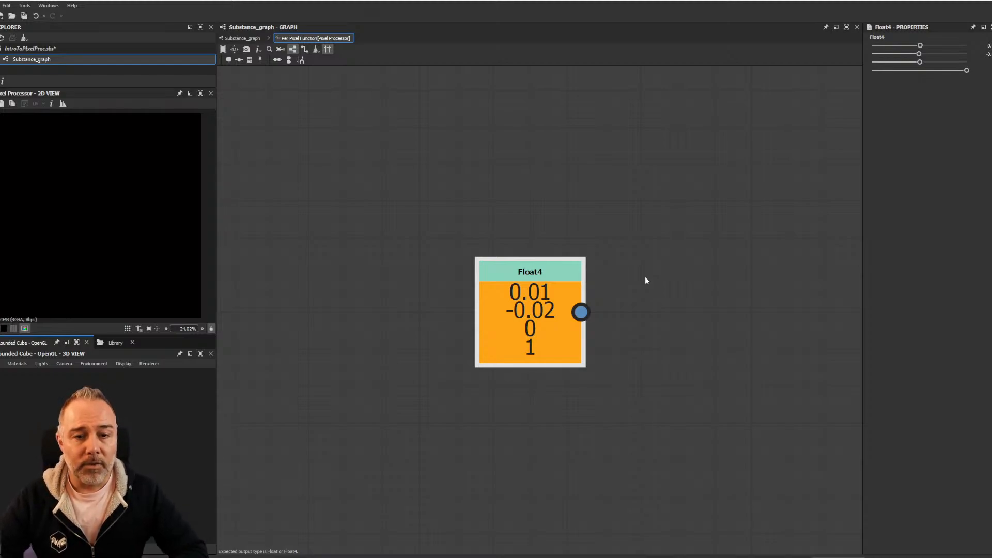
left_click_drag(448, 226, 638, 382)
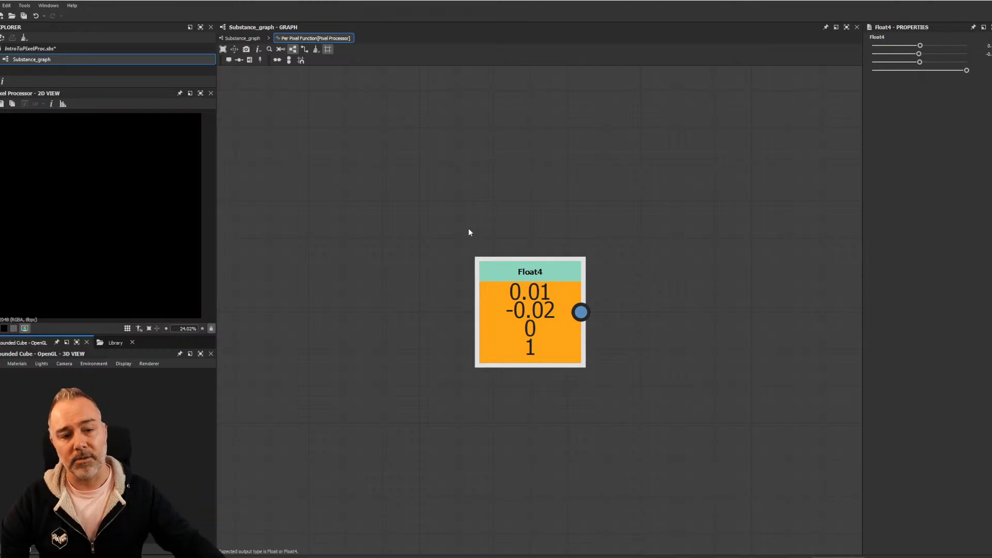
Add a comment to the function graph and place it above and slightly left of the Float4 node
middle_click_drag(448, 185, 447, 264)
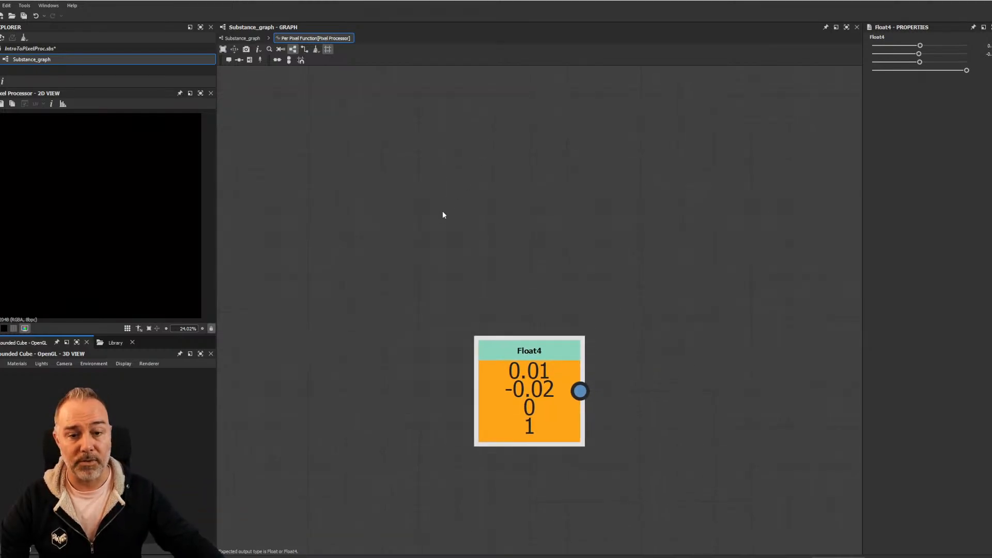
middle_click_drag(463, 170, 452, 213)
left_click(430, 193)
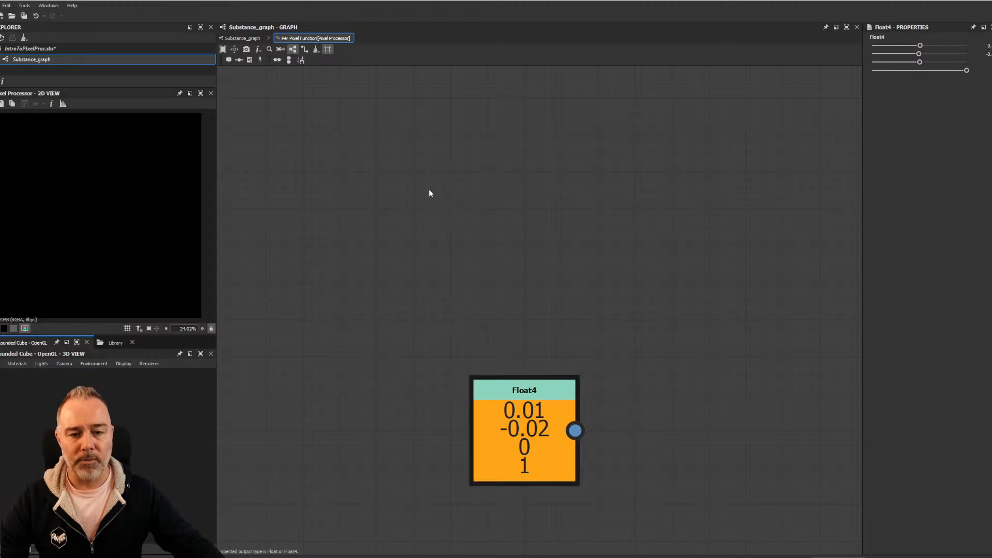
right_click(429, 193)
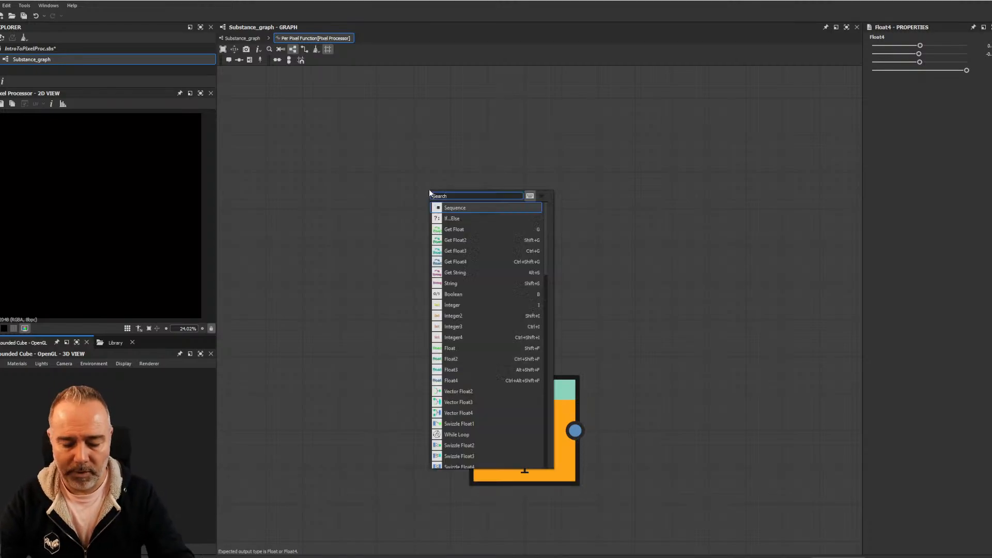
type("comment")
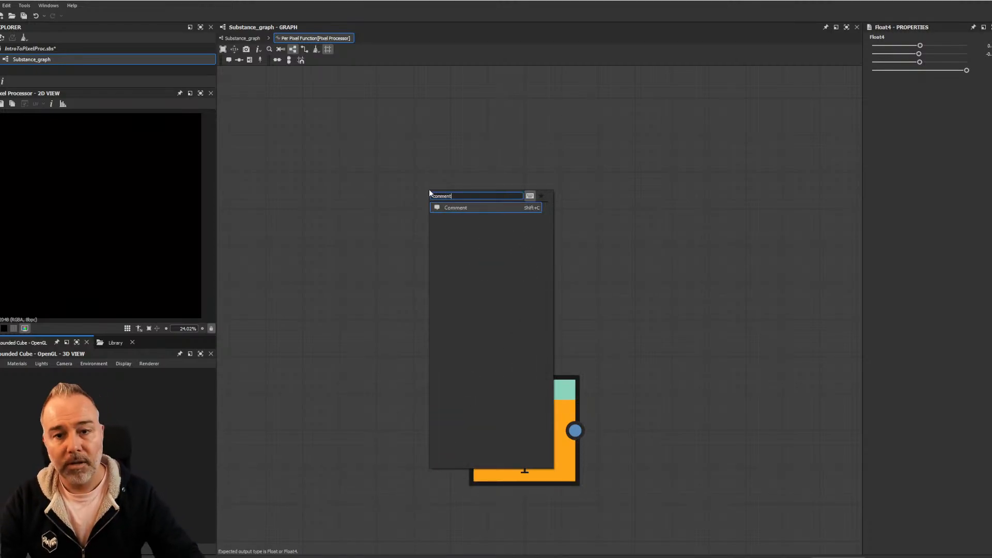
left_click(449, 208)
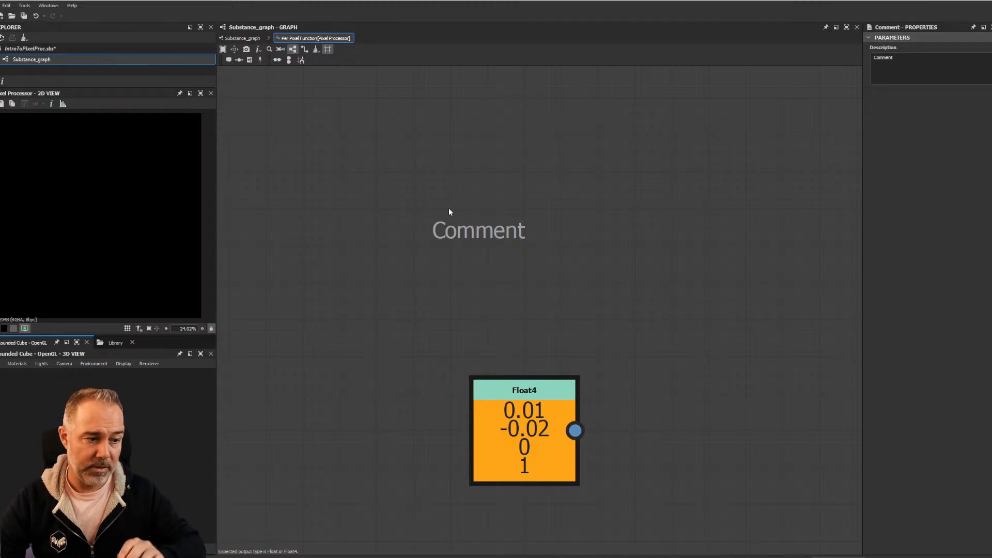
left_click_drag(467, 233, 427, 204)
Replace the comment's description with "For each pixel, do this :"
double_click(876, 57)
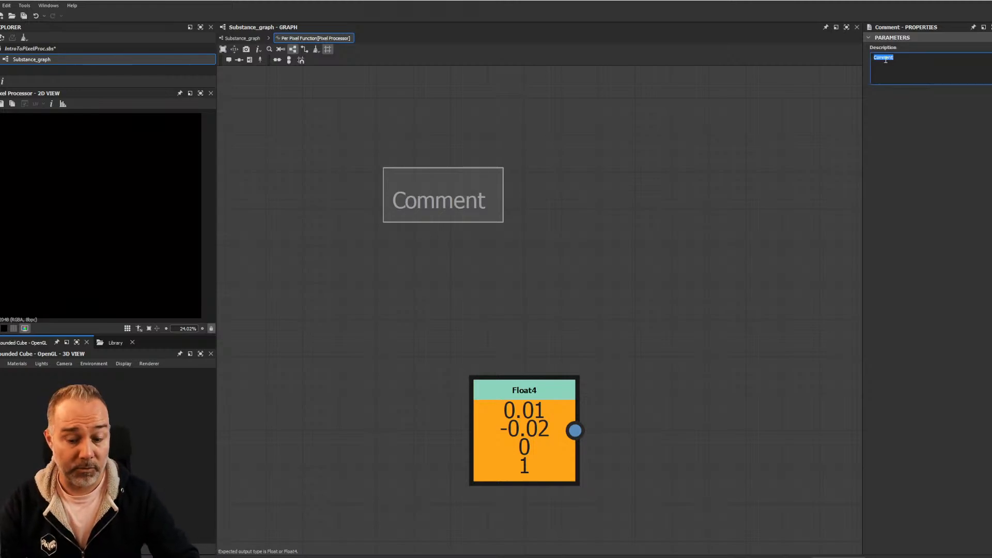
type("For e")
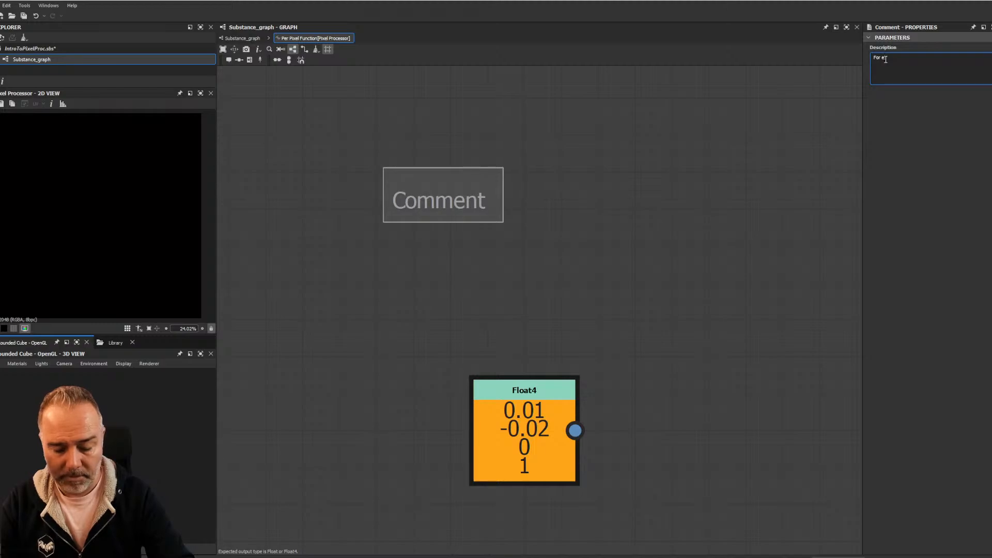
type("ach pixel, ")
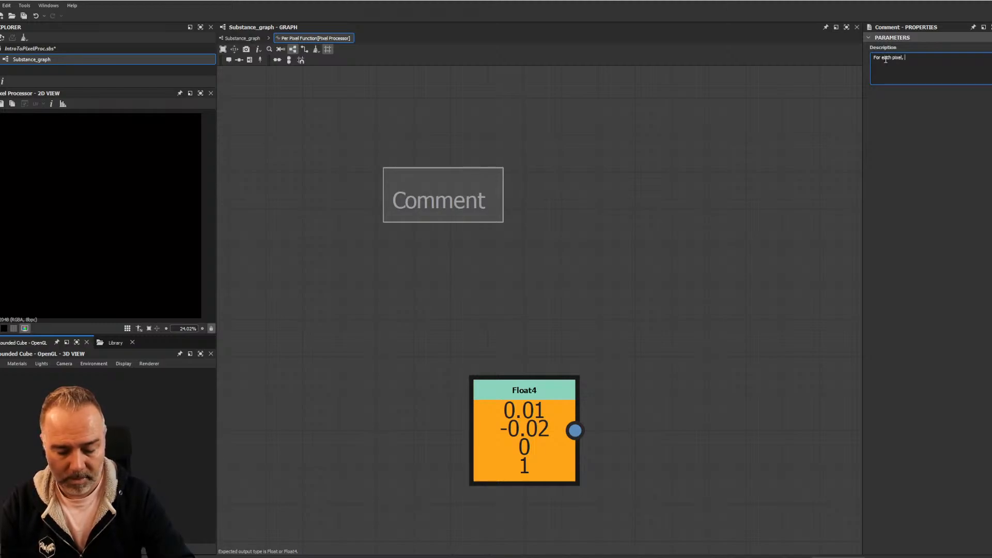
type("do this :")
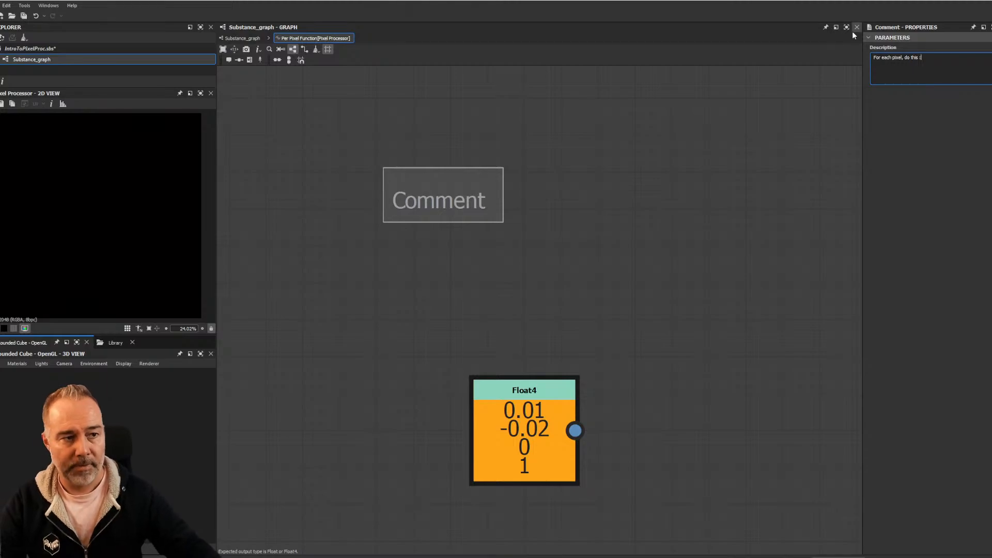
left_click(720, 184)
Remove the space before the colon so the comment reads "For each pixel, do this:"
scroll(614, 231, "down", 3)
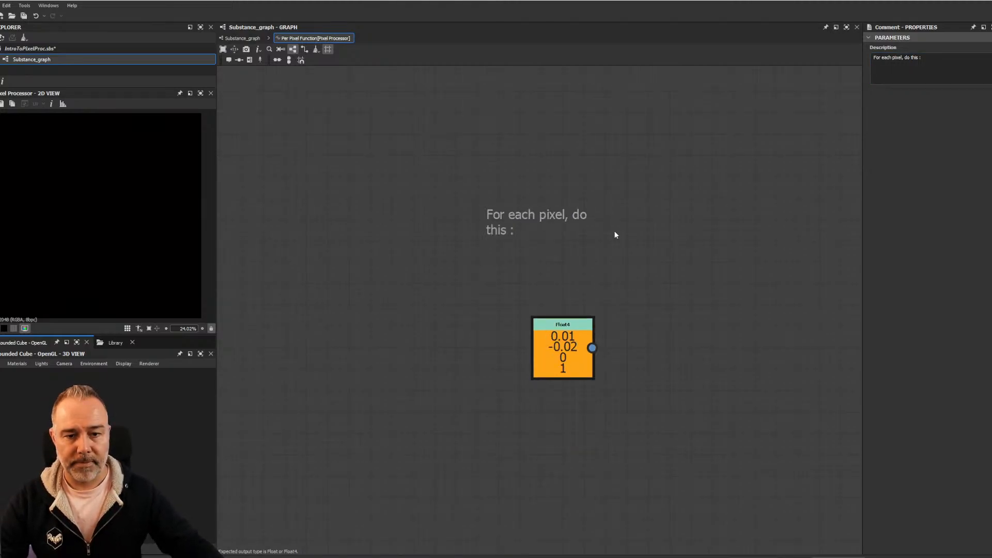
middle_click_drag(614, 232, 528, 206)
double_click(939, 66)
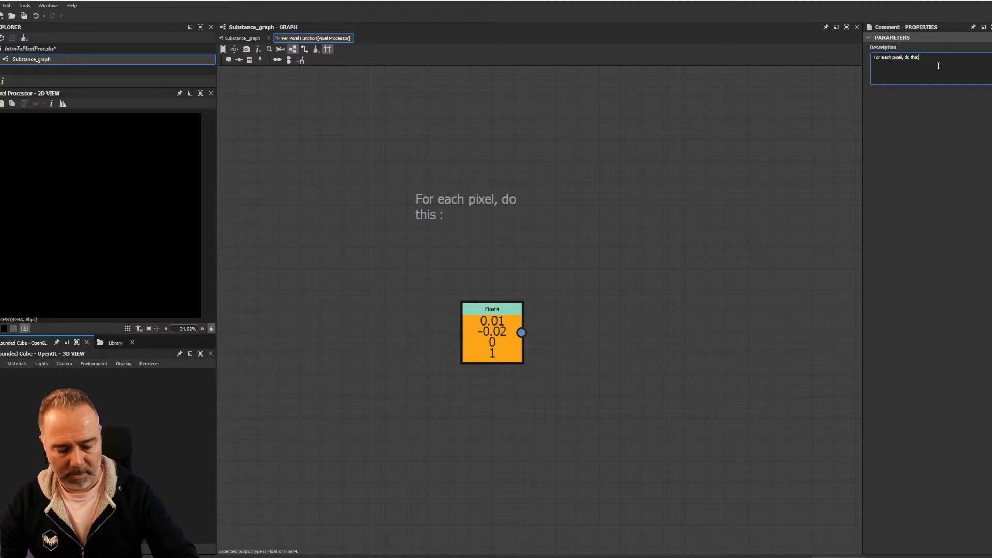
type(":")
left_click(623, 126)
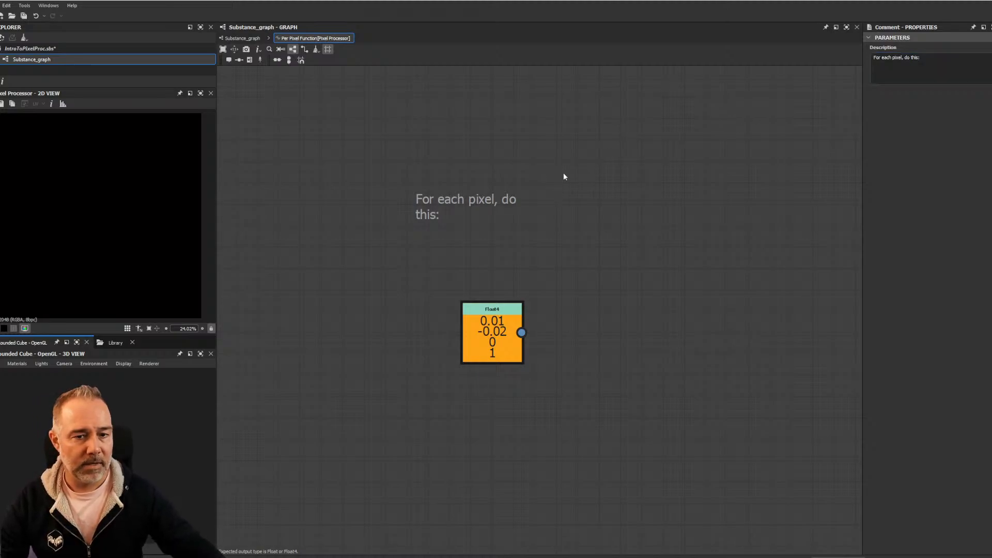
Move the comment farther up and left in the graph and shift the Float4 node up closer beneath it
left_click_drag(486, 202, 427, 133)
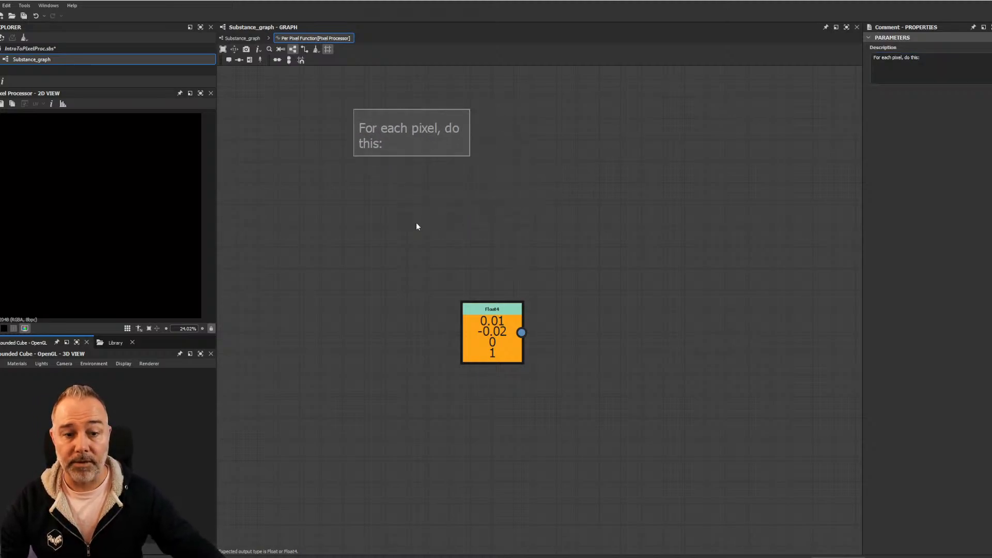
left_click_drag(400, 222, 589, 445)
scroll(563, 316, "down", 2)
middle_click_drag(562, 317, 479, 269)
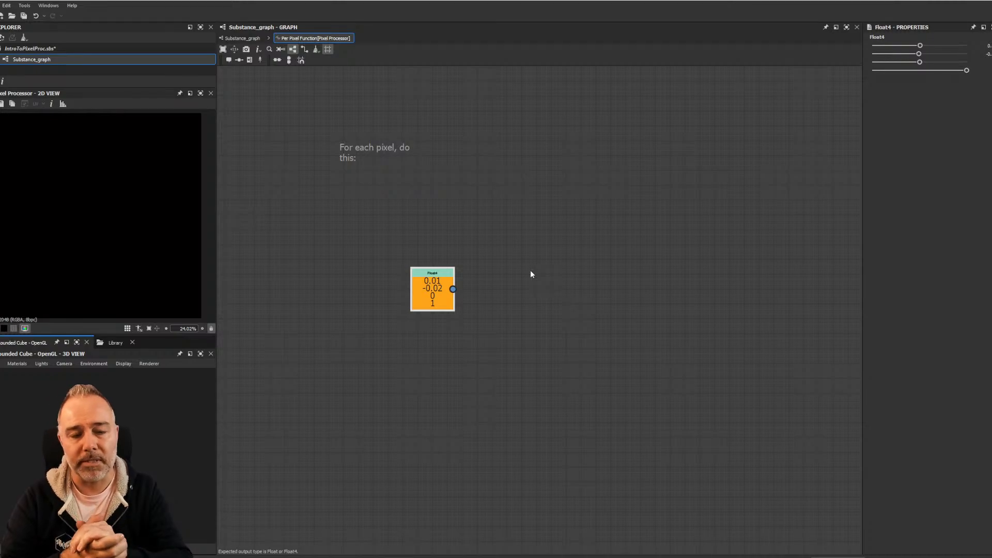
scroll(465, 248, "up", 2)
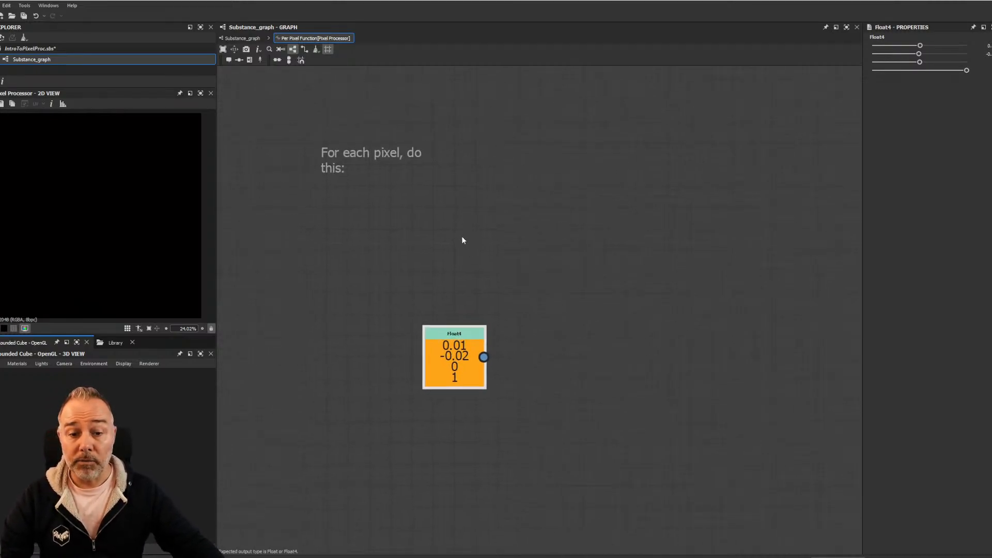
left_click_drag(459, 361, 449, 297)
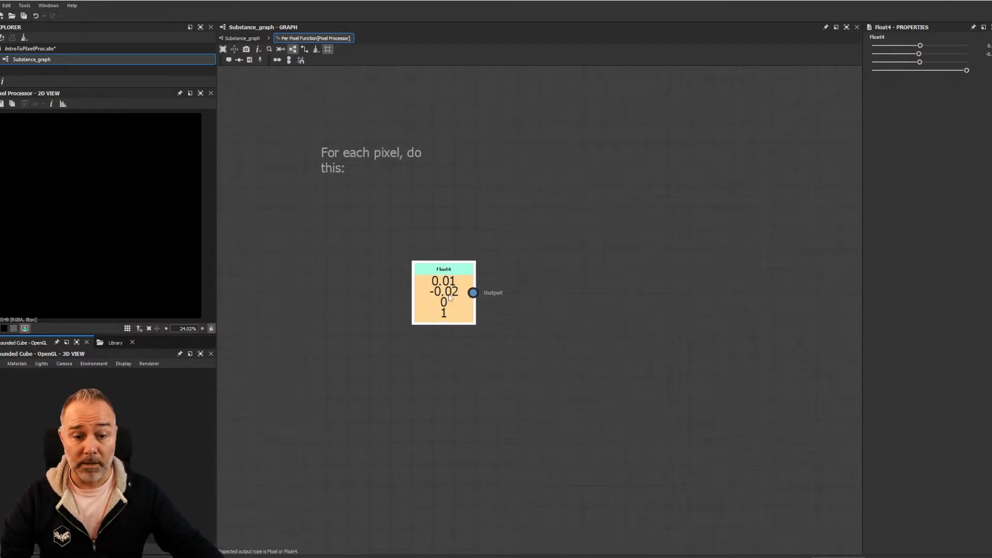
Set the first component of the Float4 node to 0.77 to output a red color
left_click_drag(920, 45, 956, 46)
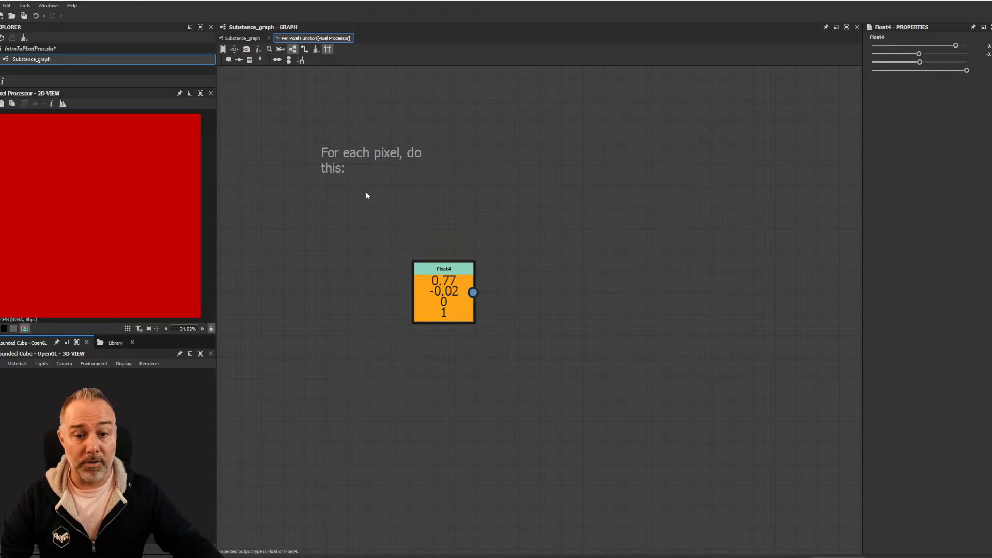
left_click_drag(381, 244, 530, 370)
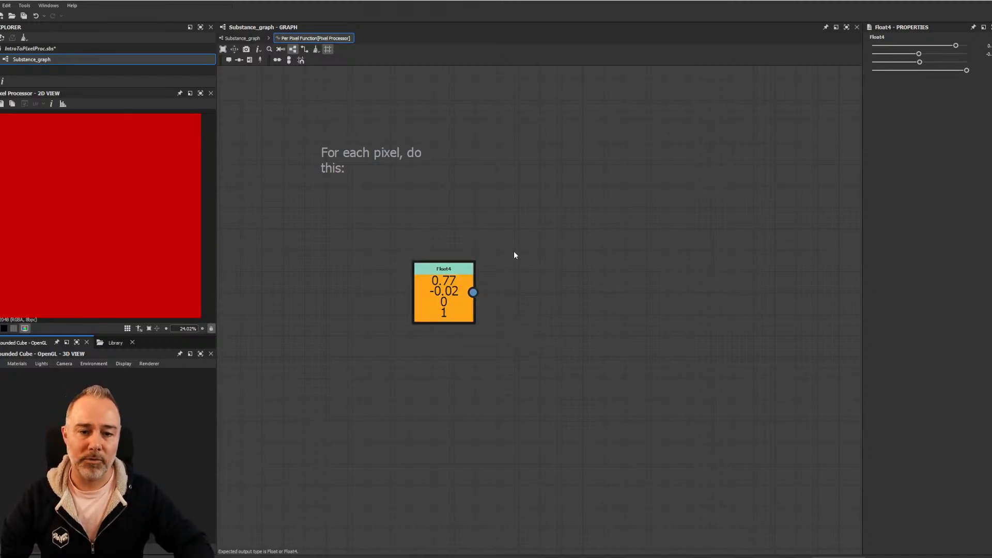
Set the first and second components of the Float4 node to 0
left_click(976, 47)
type("0")
key("Tab")
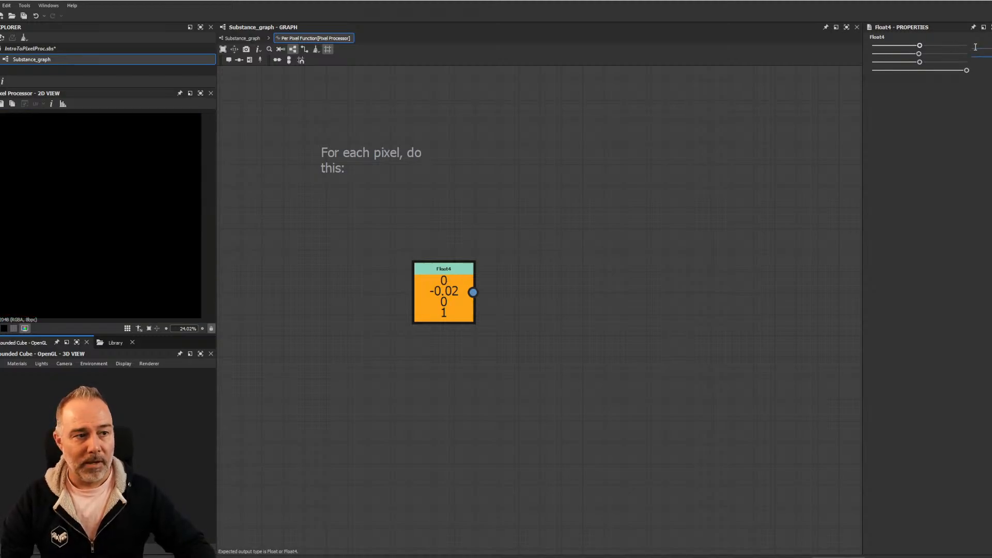
type("0")
key("Tab")
key("Tab")
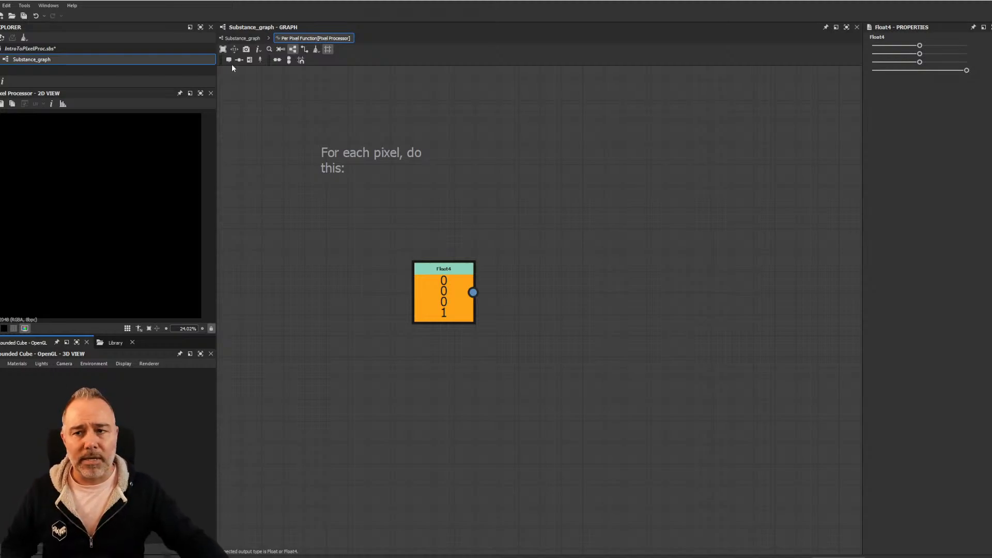
Return to the main graph, switch the Pixel Processor's color mode to Grayscale, and reopen its per-pixel function
left_click(242, 38)
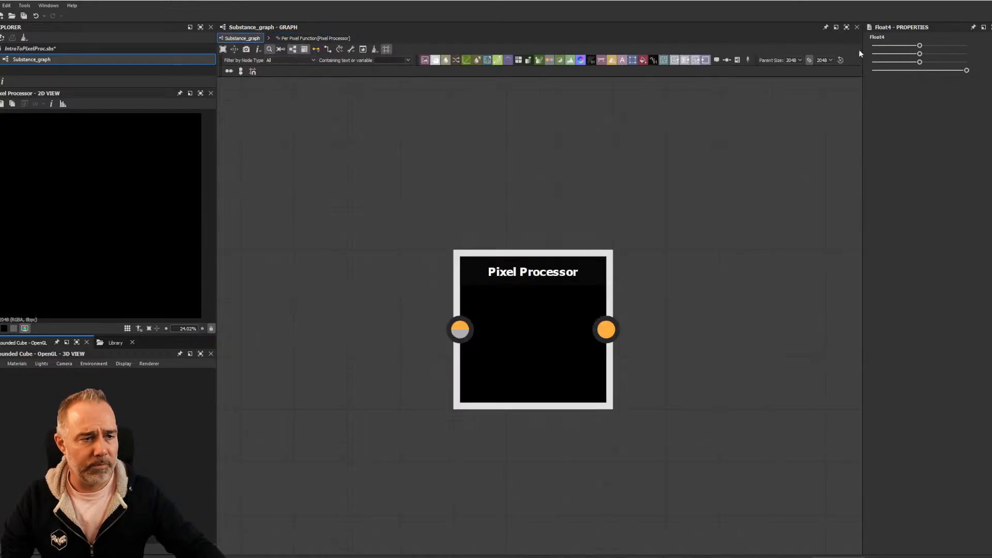
left_click(518, 264)
left_click(974, 69)
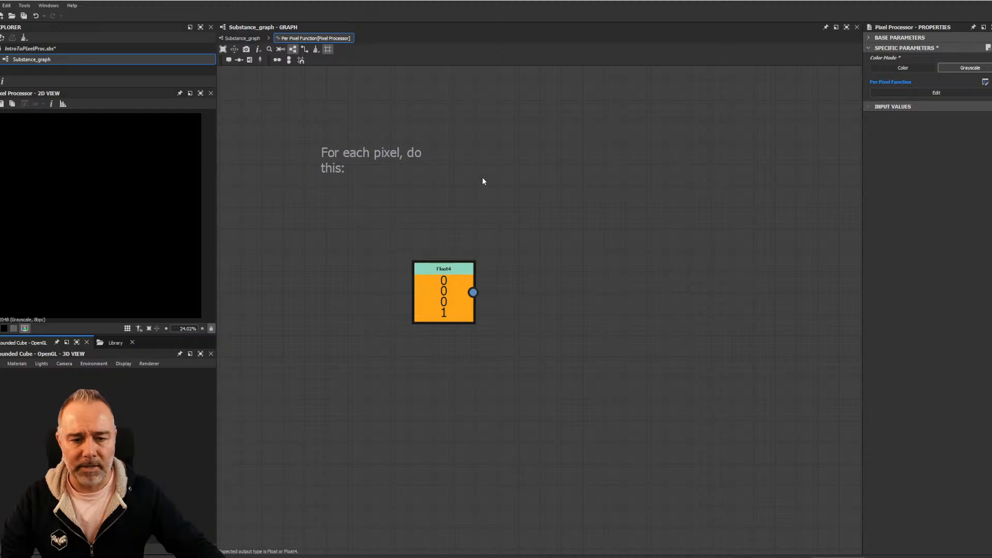
Examine the Float4 node and the "For each pixel, do this:" comment in the function graph
middle_click_drag(482, 178, 522, 166)
scroll(514, 221, "up", 3)
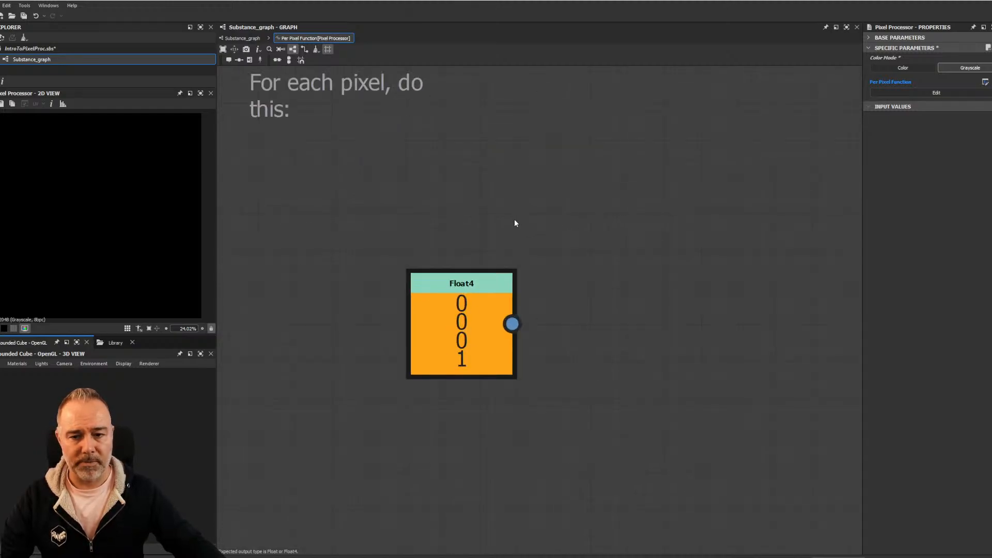
scroll(501, 222, "down", 2)
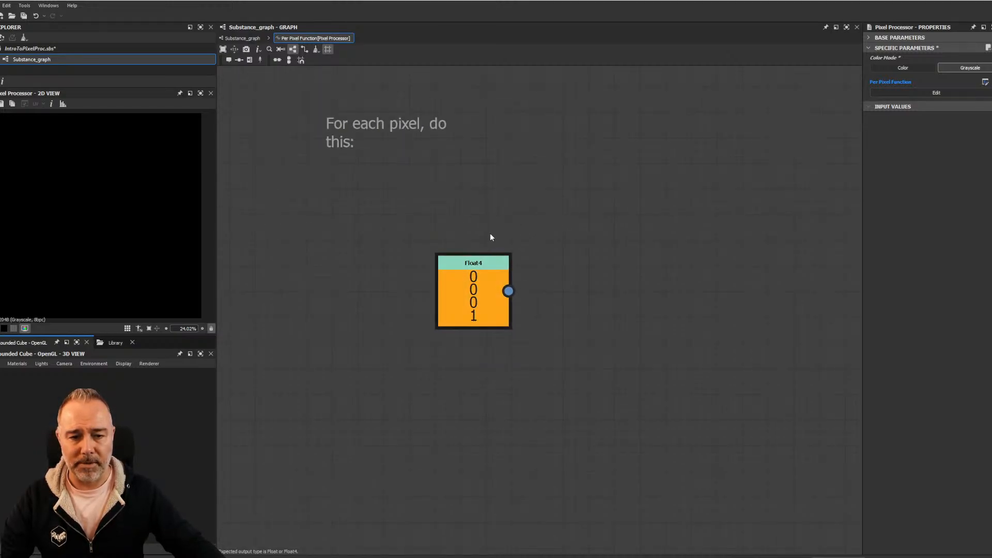
left_click_drag(407, 216, 545, 365)
scroll(548, 317, "up", 4)
middle_click_drag(492, 271, 563, 254)
scroll(337, 131, "down", 2)
middle_click_drag(336, 128, 370, 191)
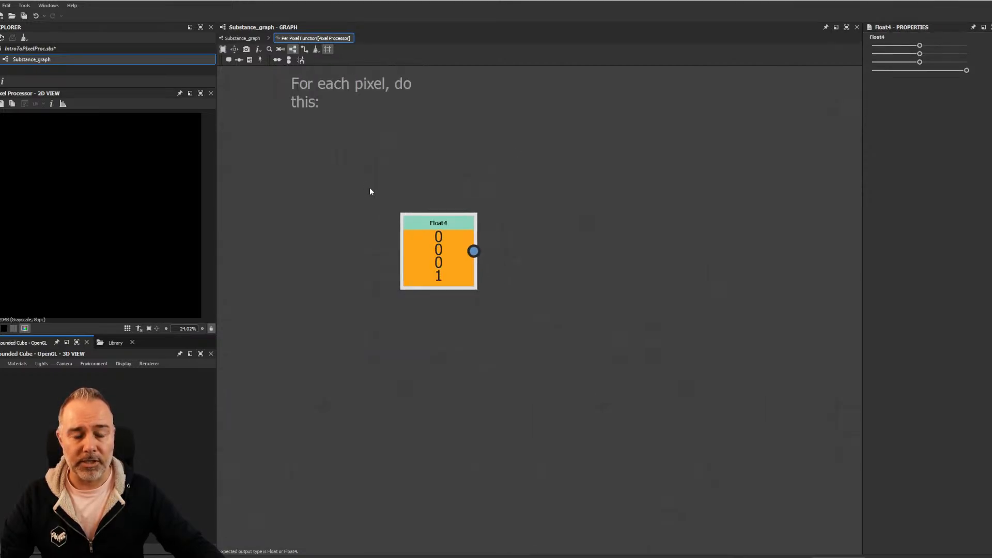
scroll(370, 187, "down", 3)
middle_click_drag(353, 76, 376, 130)
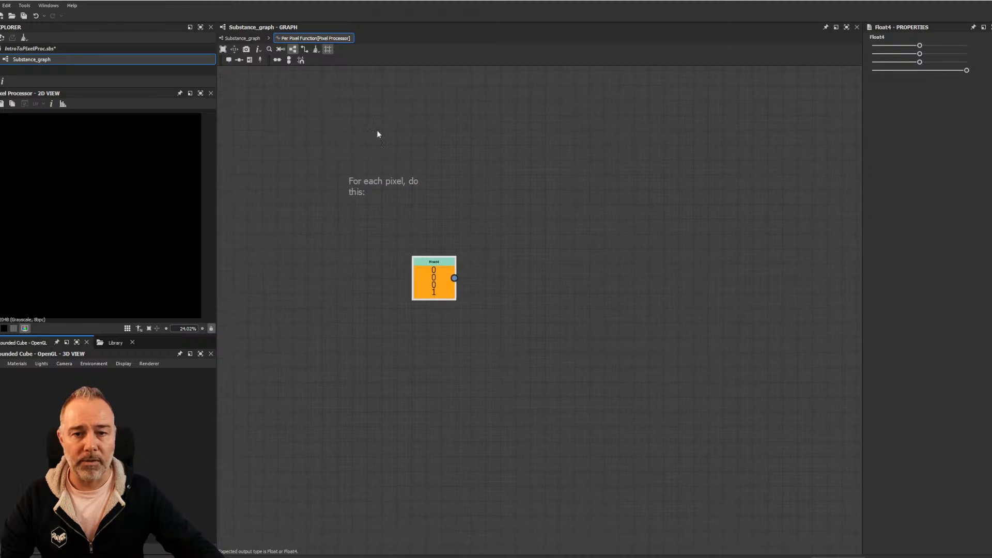
left_click_drag(275, 88, 495, 339)
scroll(542, 294, "up", 2)
scroll(543, 297, "up", 1)
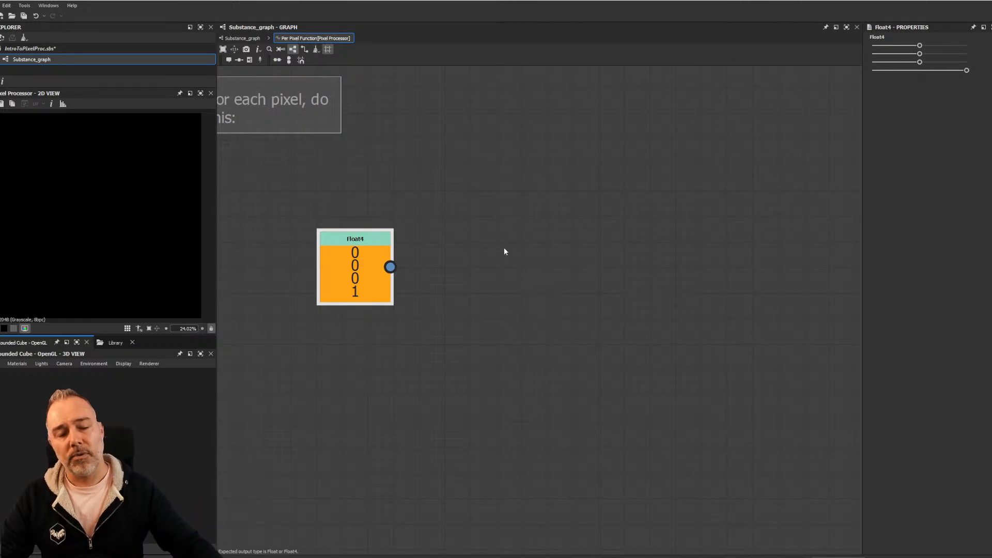
middle_click_drag(505, 250, 559, 213)
left_click(559, 214)
left_click_drag(376, 165, 533, 295)
Add a Float node to the function graph and position it directly beneath the Float4 node
left_click(475, 337)
key("space")
type("flaot")
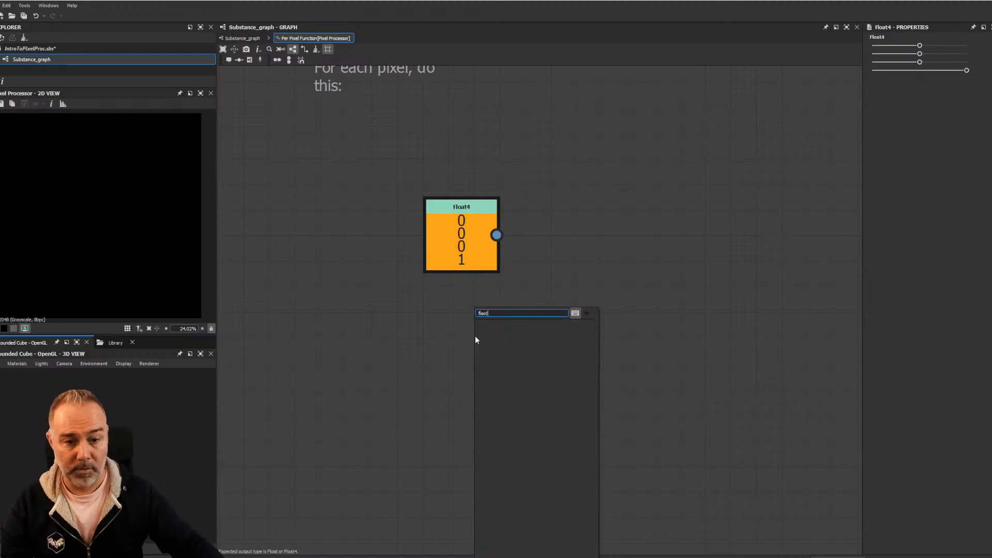
key("BackSpace")
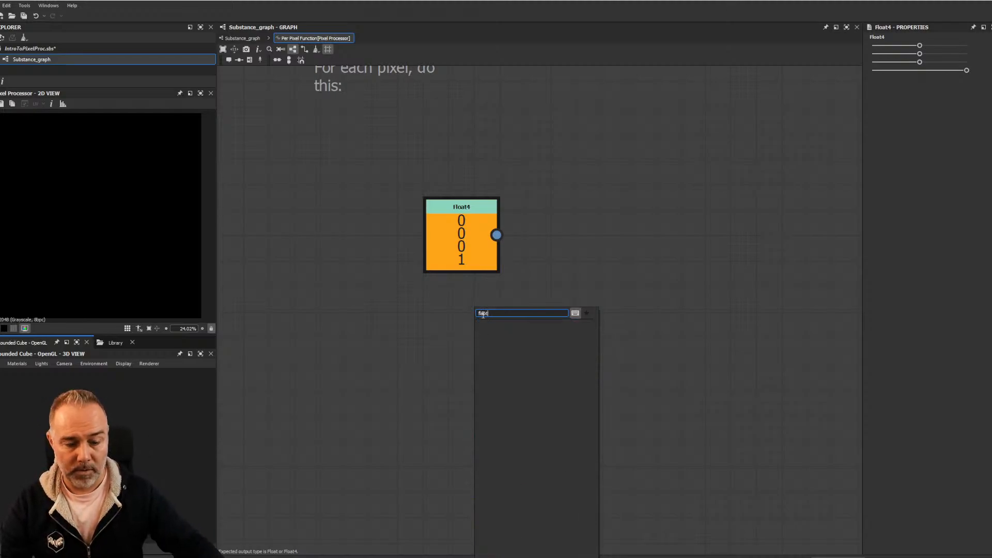
key("BackSpace")
type("oa")
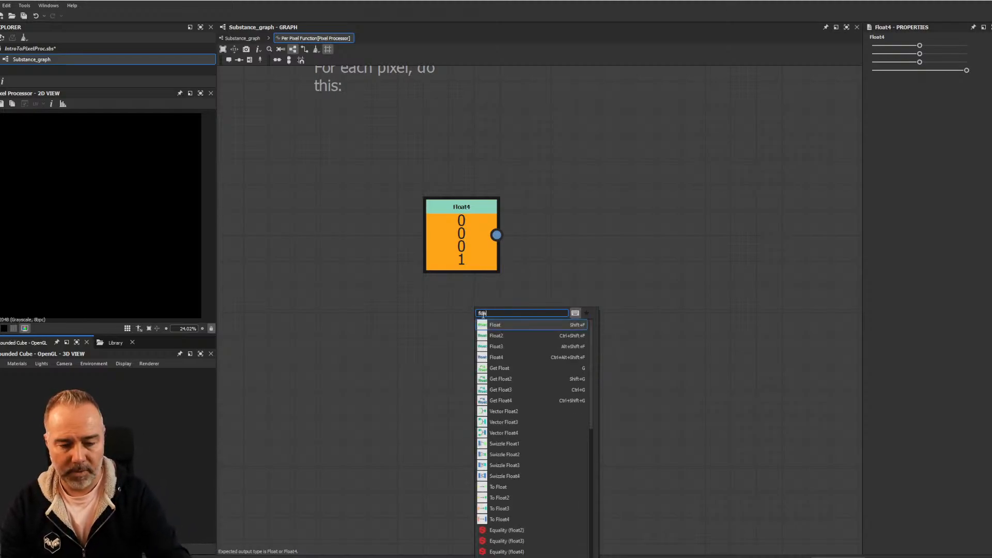
left_click(503, 323)
left_click_drag(465, 331, 465, 368)
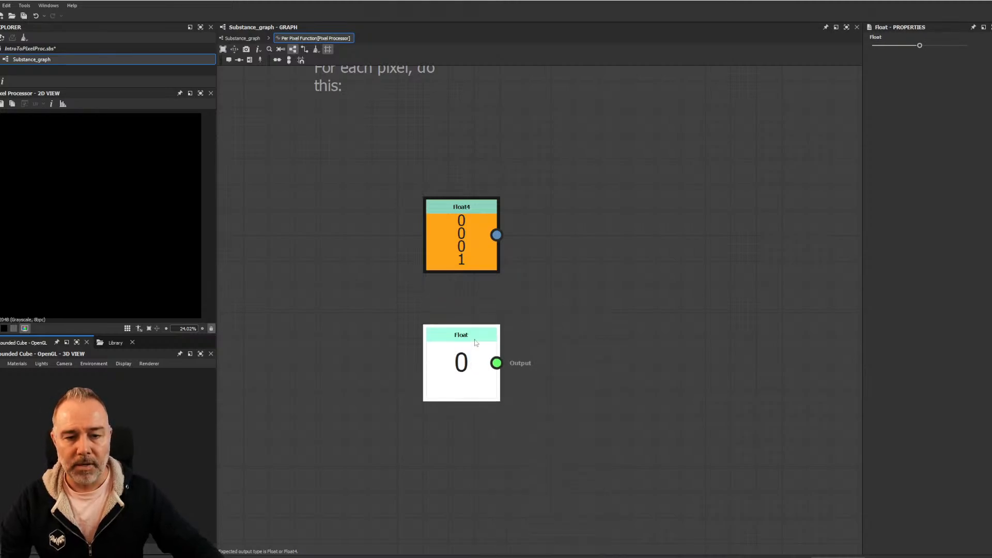
Set the first component of the Float4 node to 0.54 to output a gray value
left_click_drag(411, 147, 555, 409)
scroll(555, 387, "down", 5)
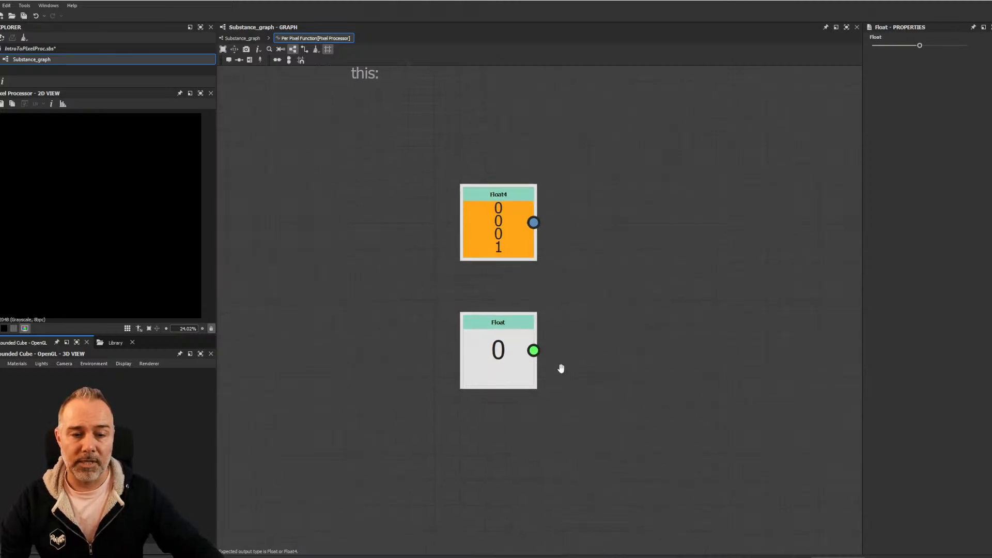
left_click(484, 274)
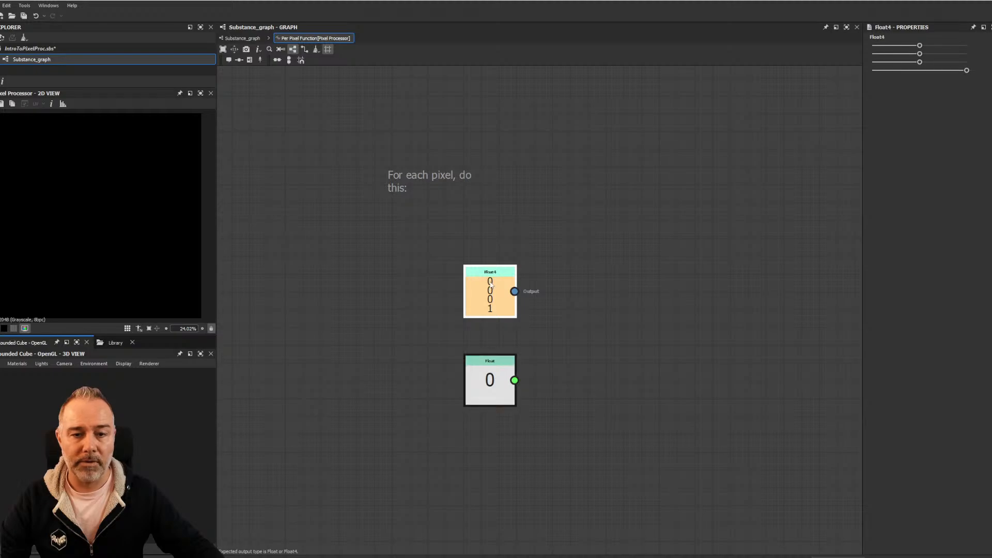
left_click_drag(921, 46, 945, 46)
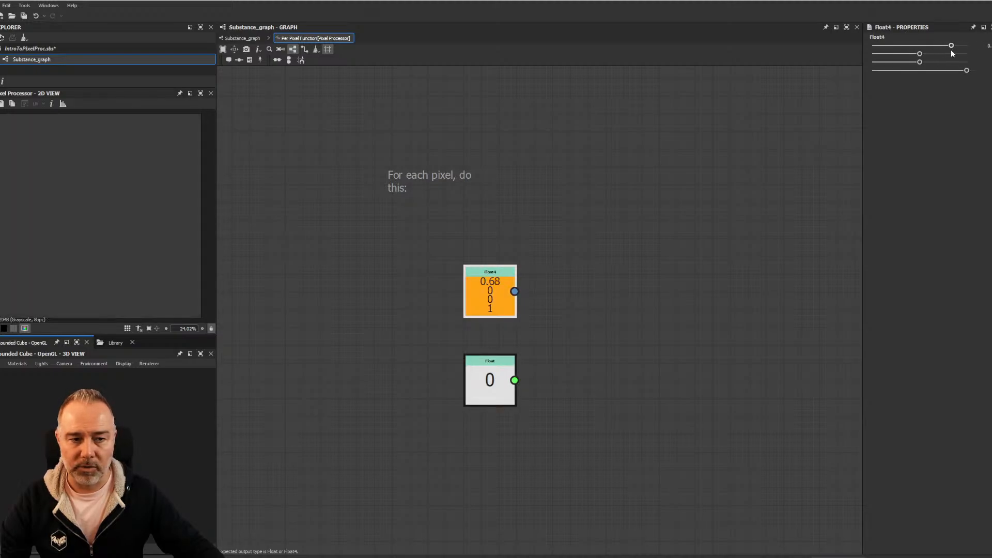
Add a Float2 node to the right of the Float4 node for comparison with the other float types
key("space")
type("float")
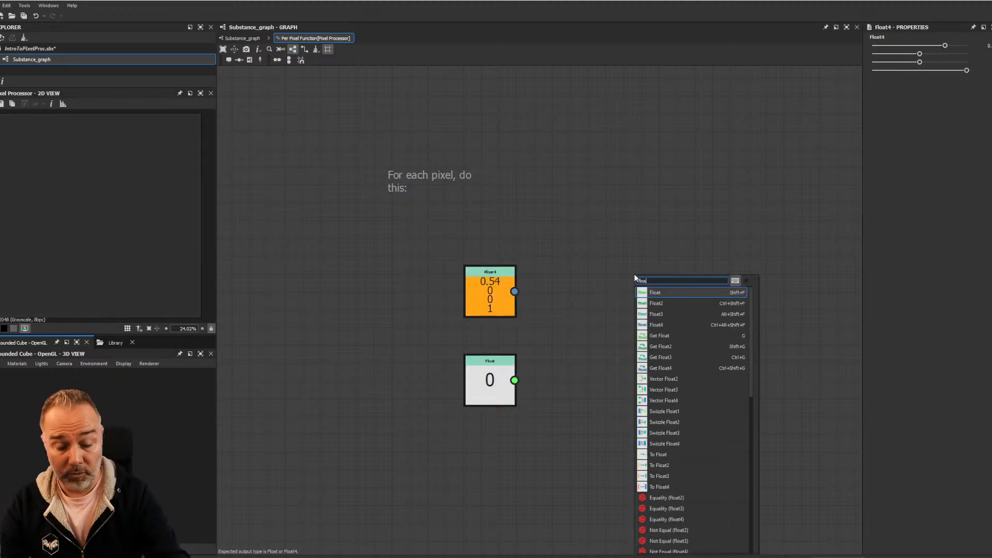
left_click(660, 307)
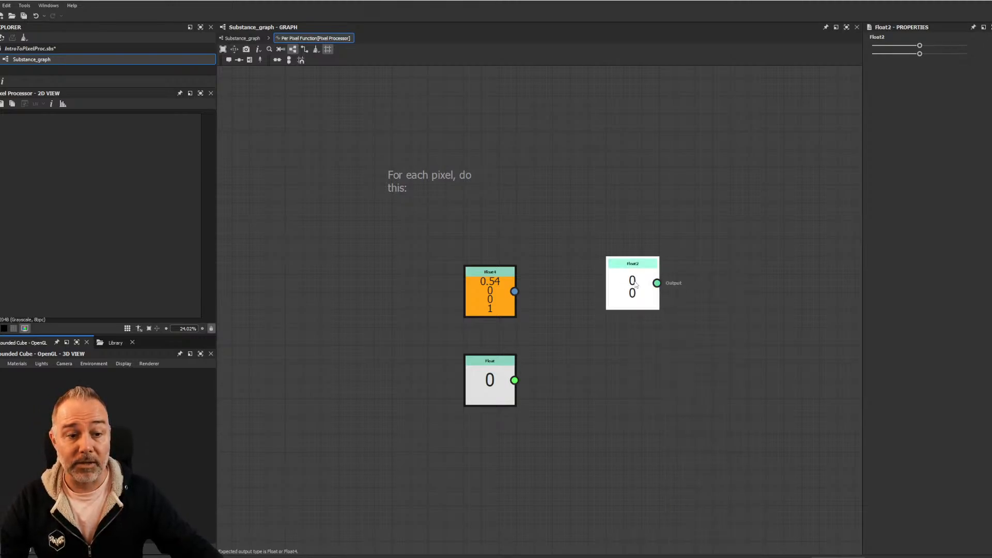
scroll(537, 282, "up", 3)
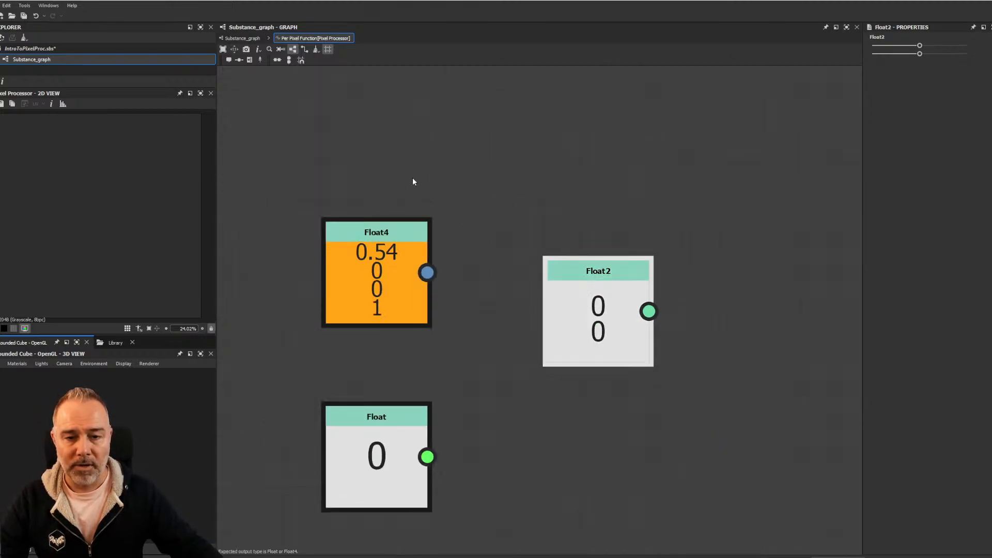
left_click_drag(284, 164, 416, 336)
left_click_drag(282, 364, 465, 439)
middle_click_drag(467, 436, 471, 352)
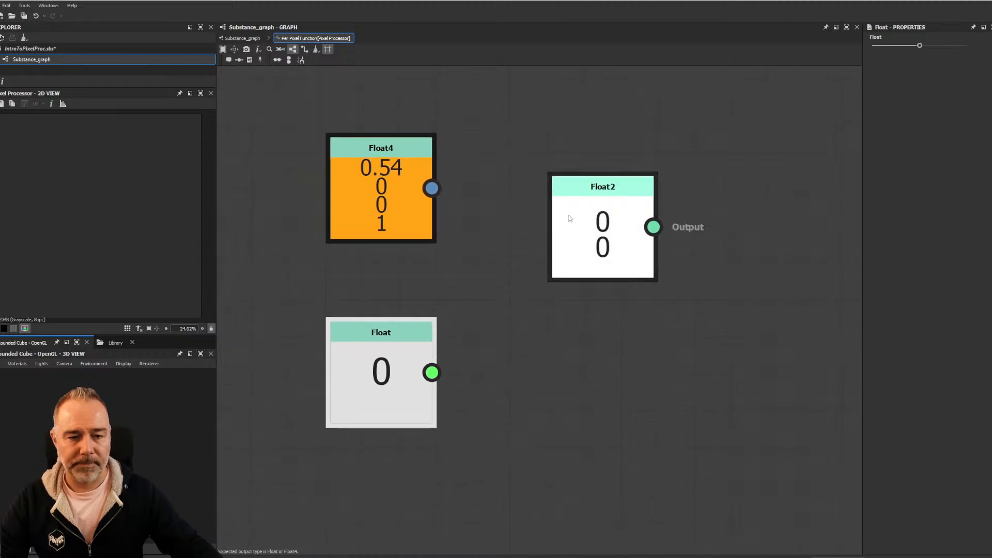
Delete the Float4 and Float2 nodes and move the Float node up closer to the comment
left_click_drag(766, 144, 398, 249)
key("Delete")
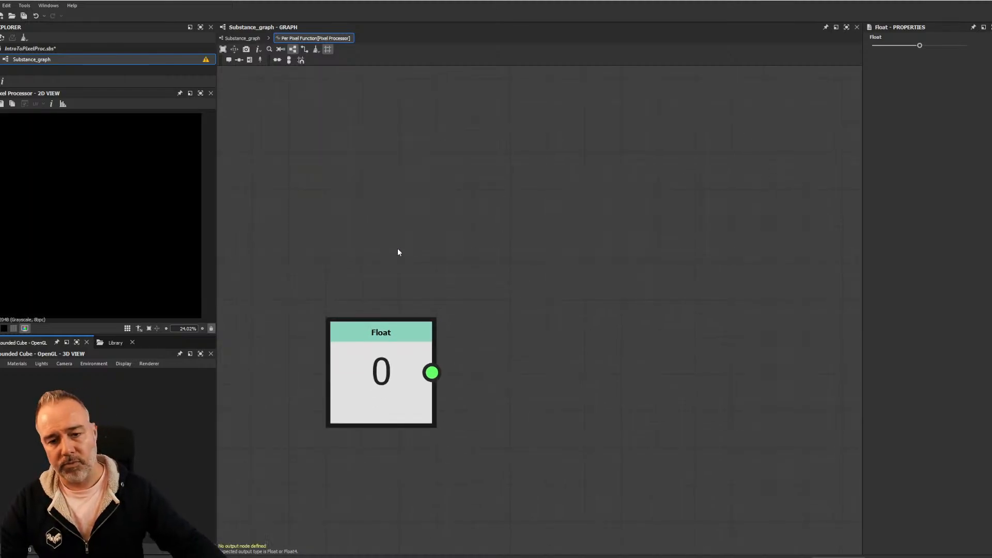
left_click_drag(393, 367, 393, 239)
scroll(385, 239, "down", 3)
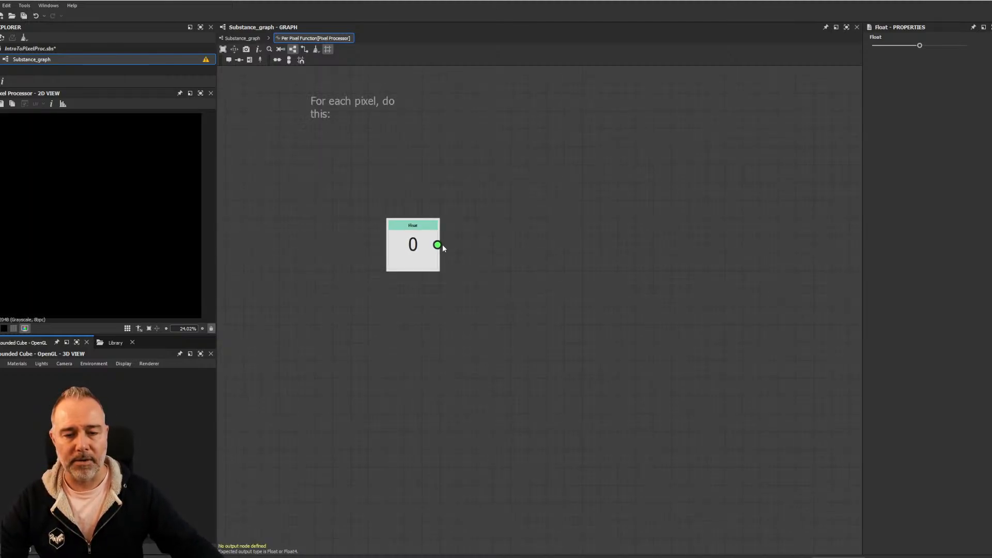
Make the Float node the output node and try 0.28 before setting its value back to 0
right_click(425, 269)
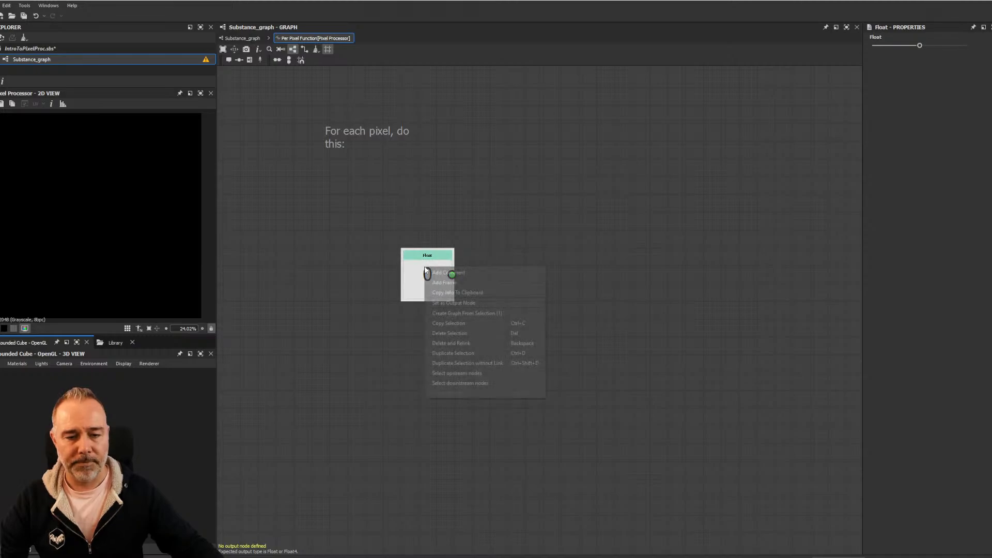
left_click(473, 304)
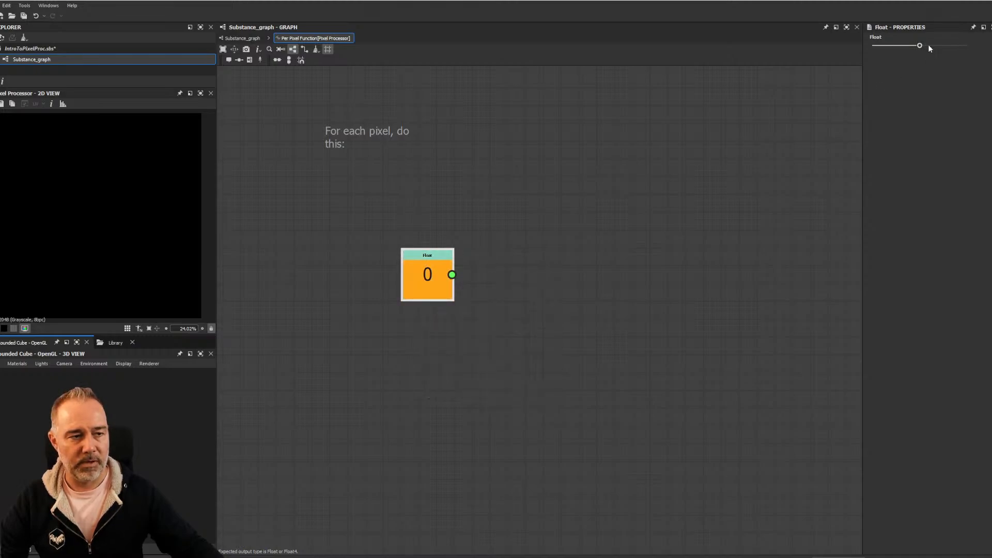
left_click_drag(929, 45, 933, 45)
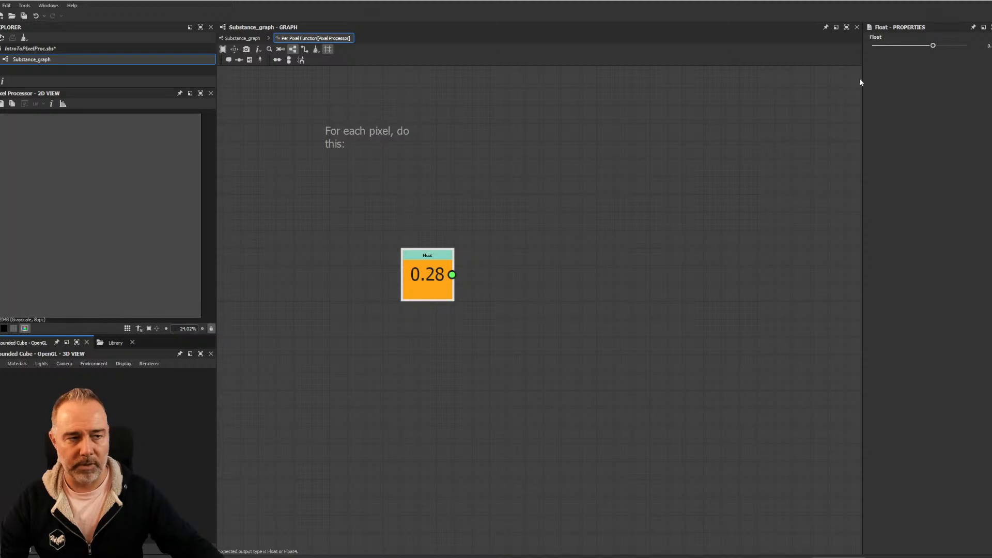
type("0")
key("Return")
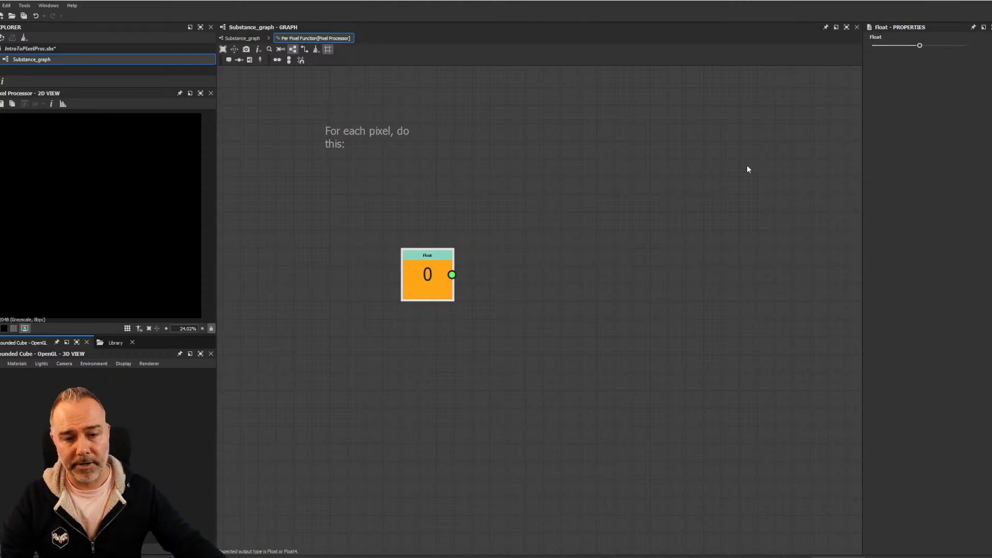
Add a Random node to the right of the Float node
left_click(557, 260)
key("space")
type("rando")
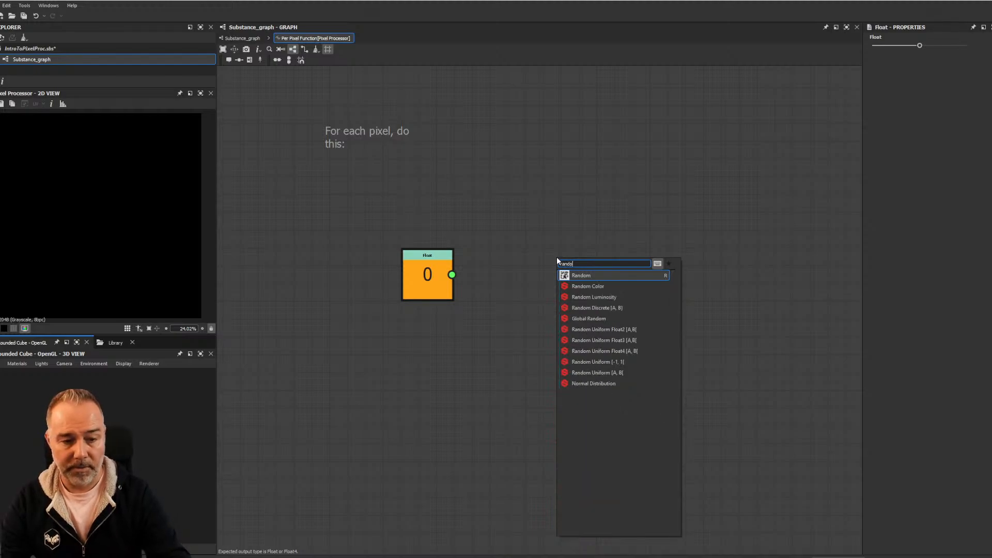
left_click(593, 275)
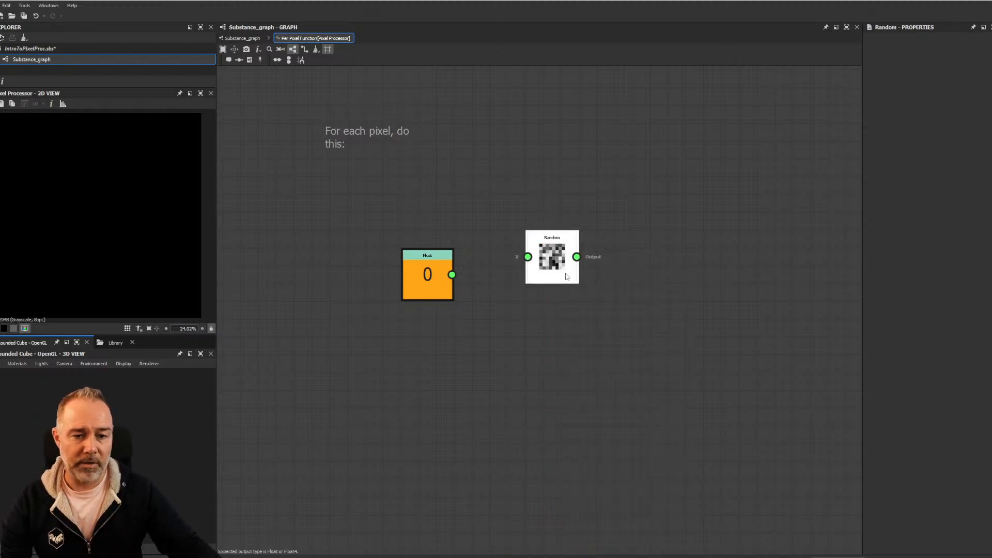
scroll(555, 269, "up", 4)
scroll(555, 269, "down", 2)
middle_click_drag(542, 251, 544, 292)
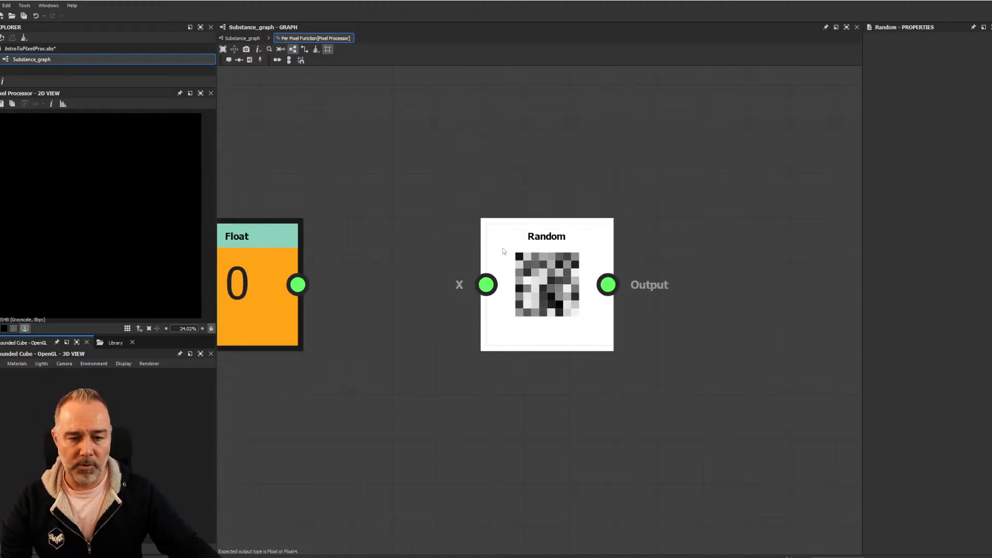
scroll(398, 243, "down", 3)
middle_click_drag(405, 241, 412, 233)
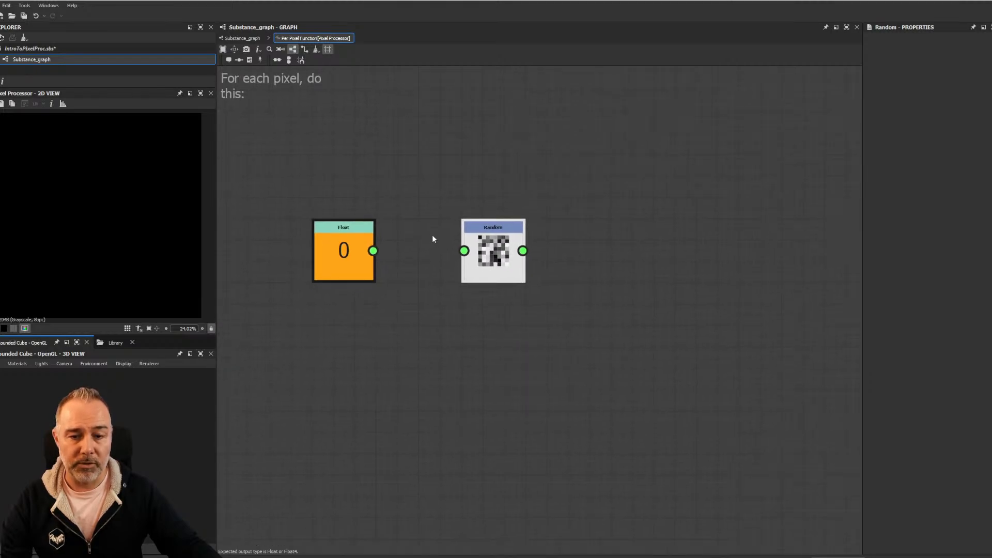
Connect the Float node's output to the X input of the Random node
left_click_drag(373, 251, 464, 250)
scroll(340, 229, "up", 4)
middle_click_drag(388, 167, 362, 149)
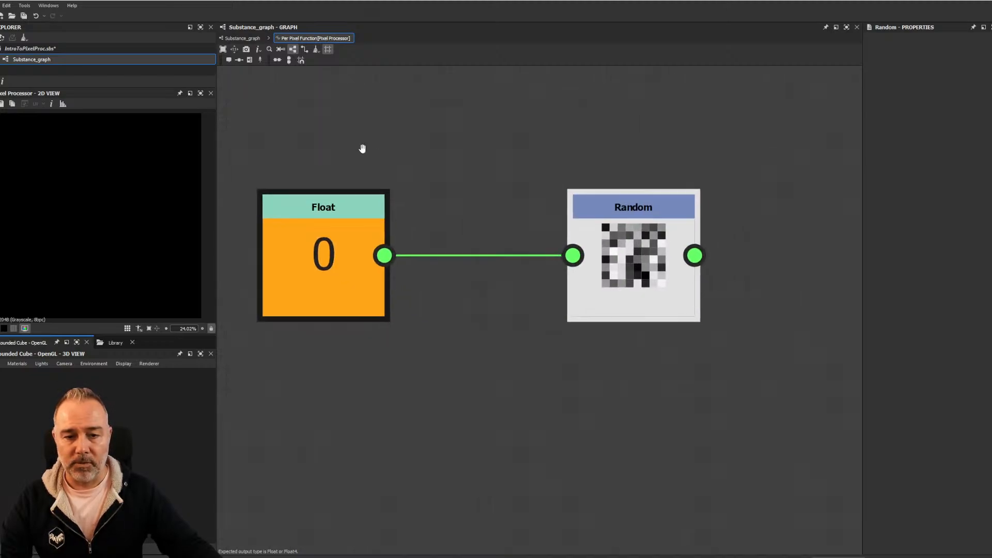
scroll(362, 149, "down", 2)
Make the Random node the output node of the per-pixel function and inspect the resulting image in the 2D view
left_click(507, 196)
right_click(513, 194)
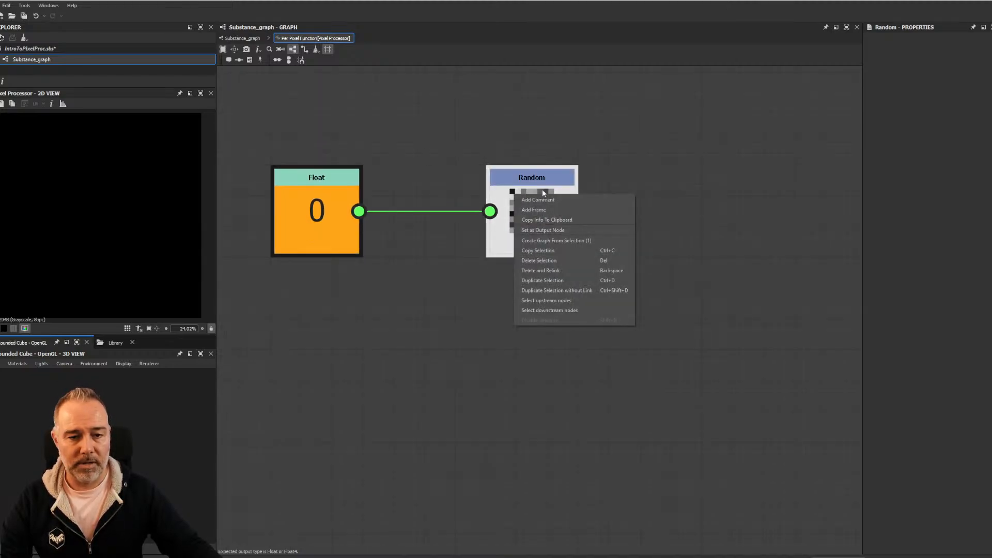
left_click(571, 230)
middle_click_drag(476, 202, 538, 238)
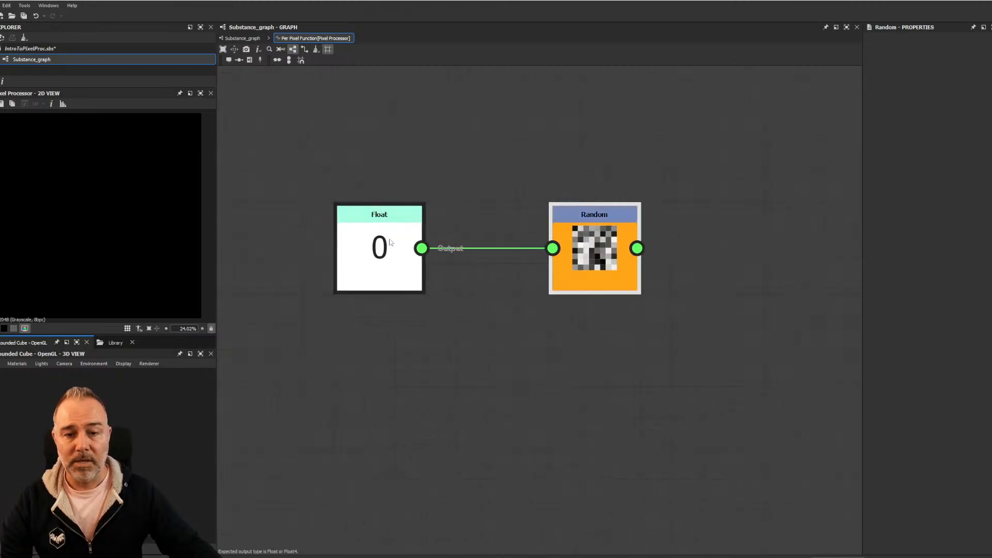
middle_click_drag(406, 193, 434, 264)
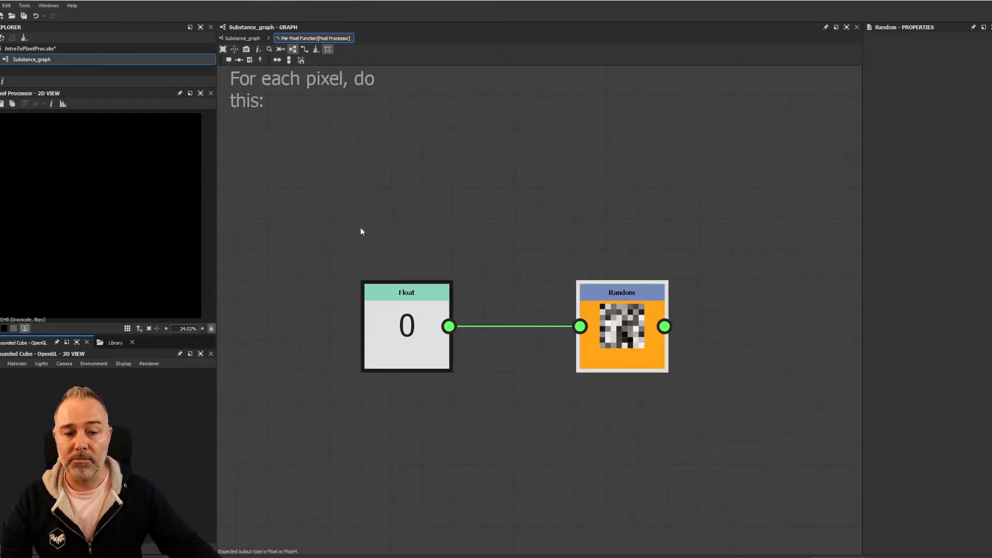
scroll(110, 119, "up", 2)
middle_click_drag(114, 180, 170, 243)
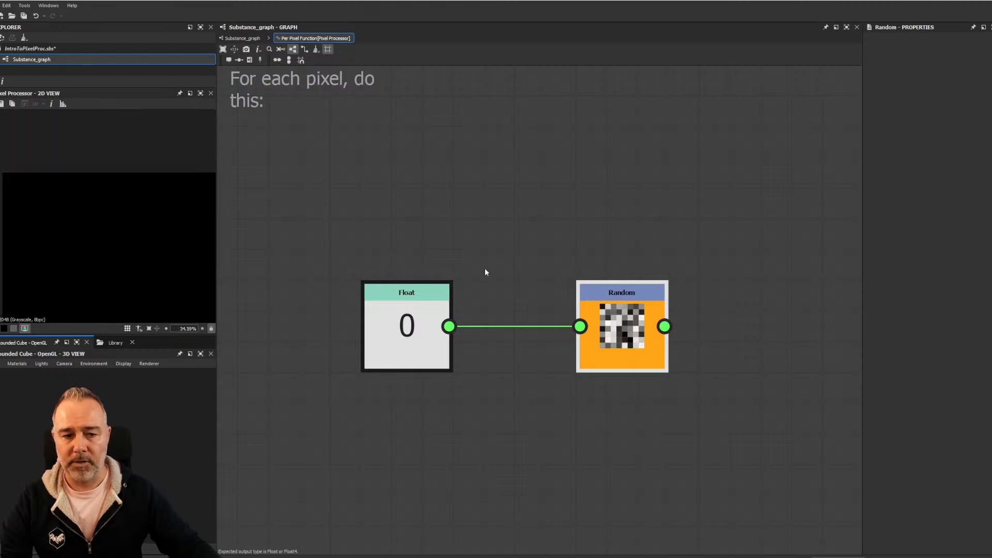
Set the Float node's value to 1 to change the input that drives the Random node
scroll(198, 198, "down", 2)
left_click(410, 310)
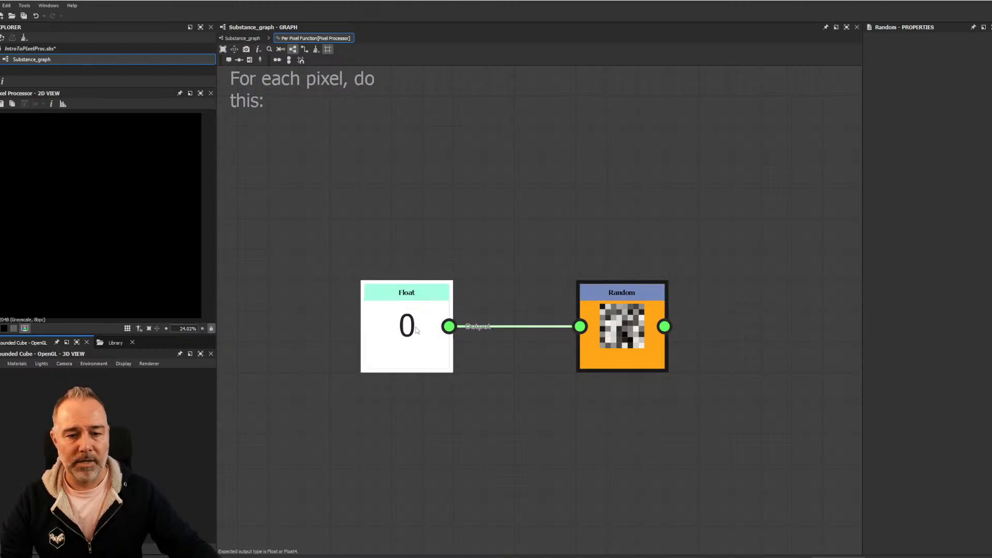
left_click_drag(920, 47, 969, 46)
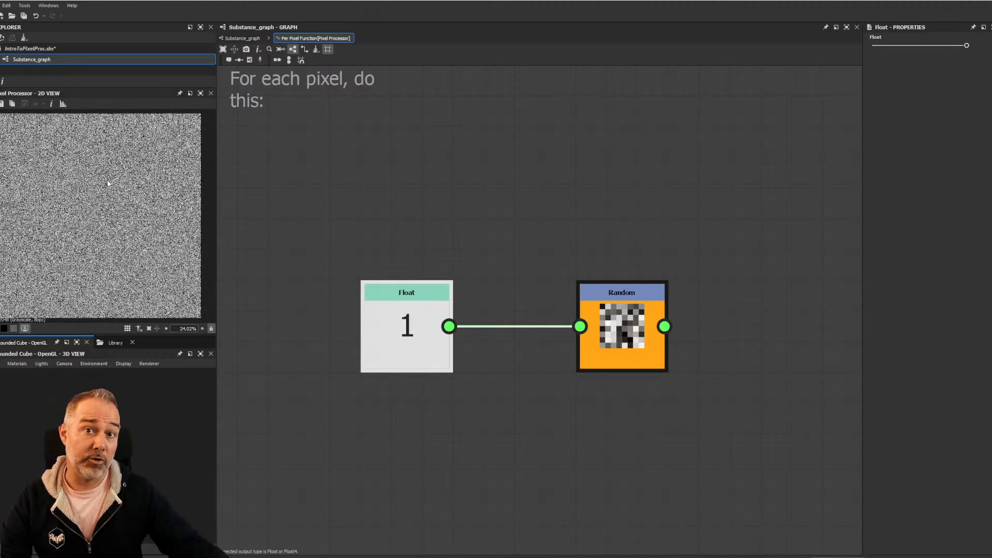
Examine the random noise in the 2D view, at full size, at pixel level and as a whole image
scroll(51, 145, "up", 6)
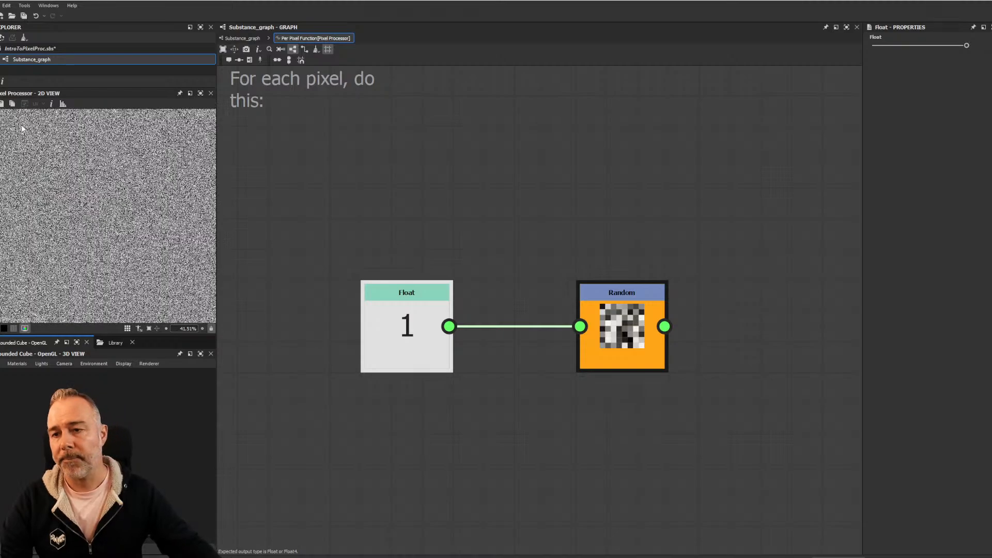
scroll(123, 227, "down", 6)
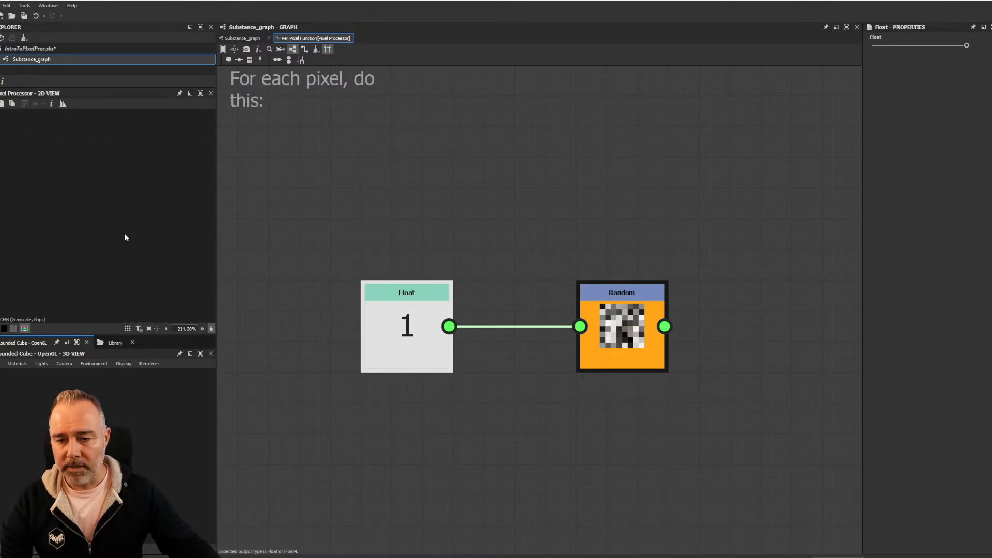
scroll(113, 222, "up", 1)
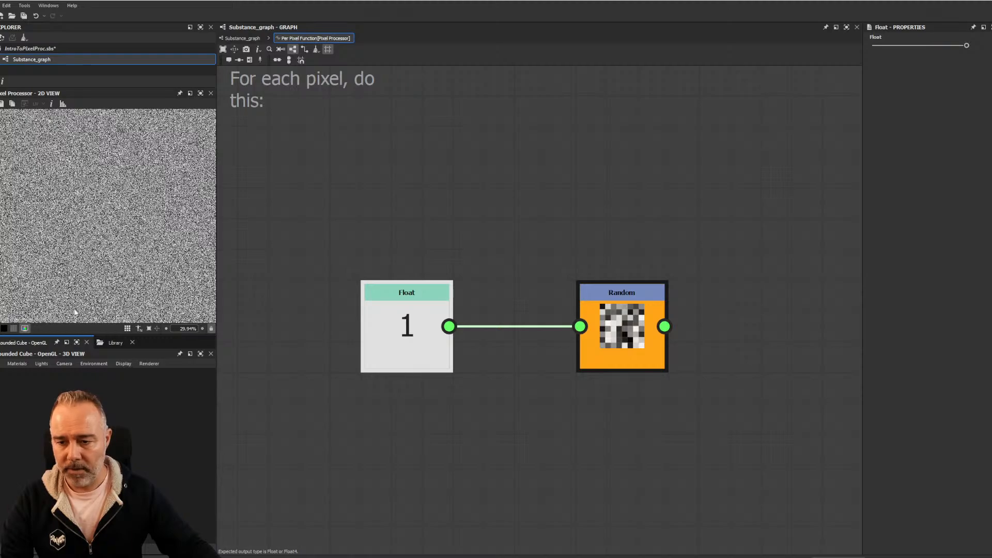
left_click(156, 328)
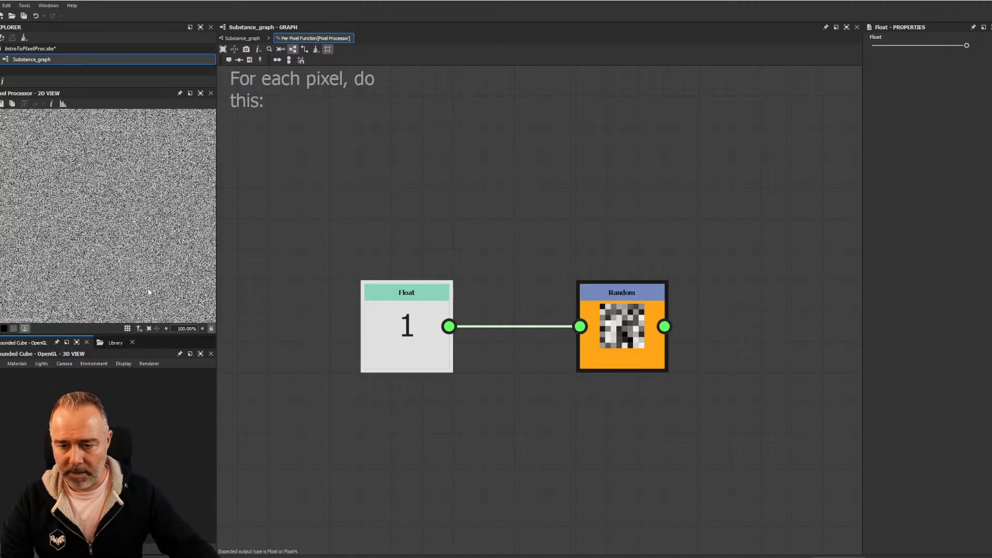
scroll(101, 162, "up", 9)
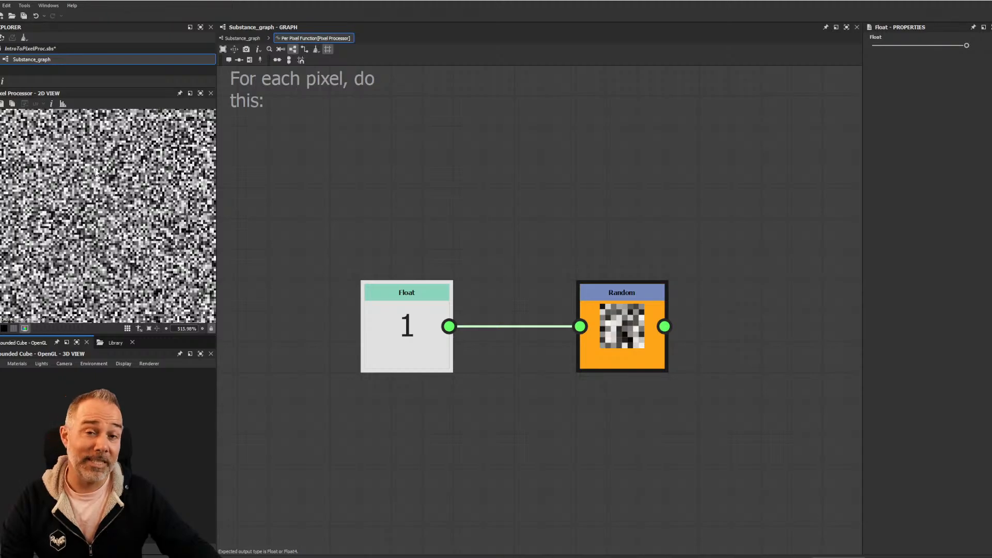
scroll(94, 222, "down", 13)
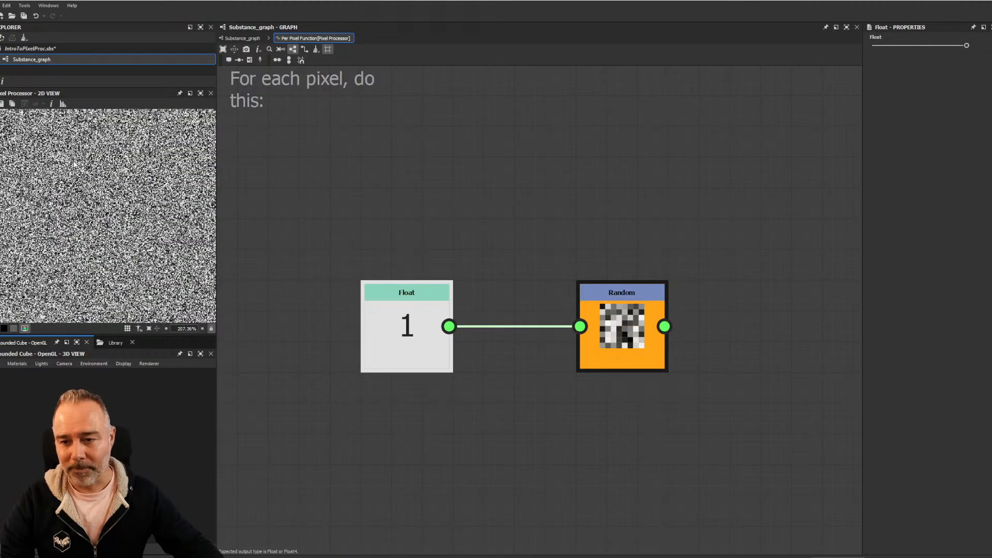
scroll(83, 221, "down", 4)
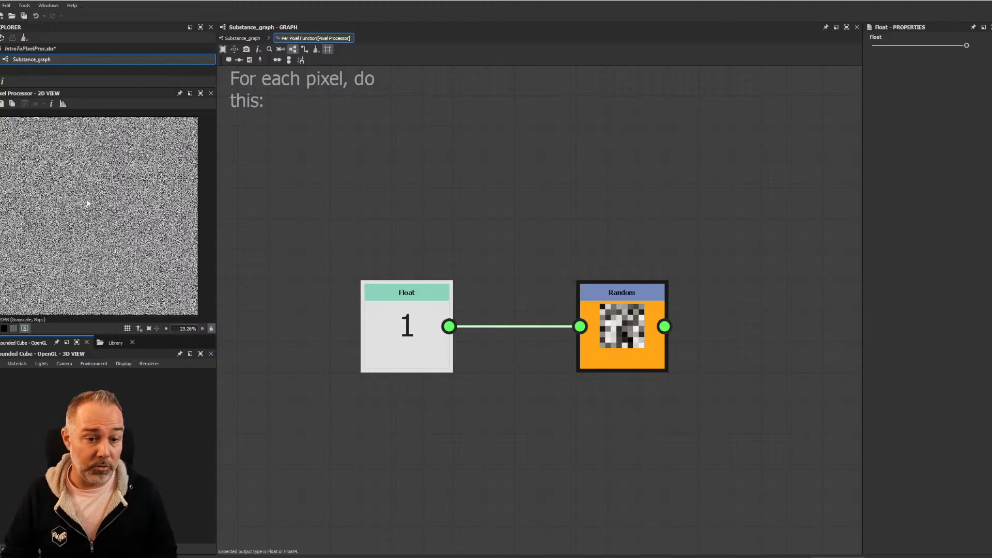
Move the connected Float and Random nodes together up and to the right, away from the comment text, and deselect them
left_click_drag(331, 178, 700, 398)
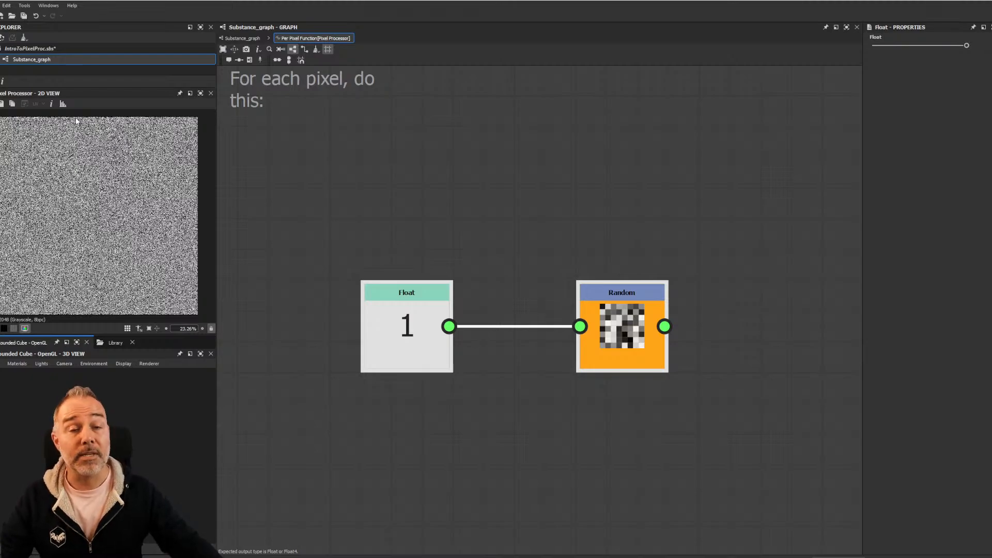
scroll(494, 157, "down", 2)
scroll(472, 155, "up", 2)
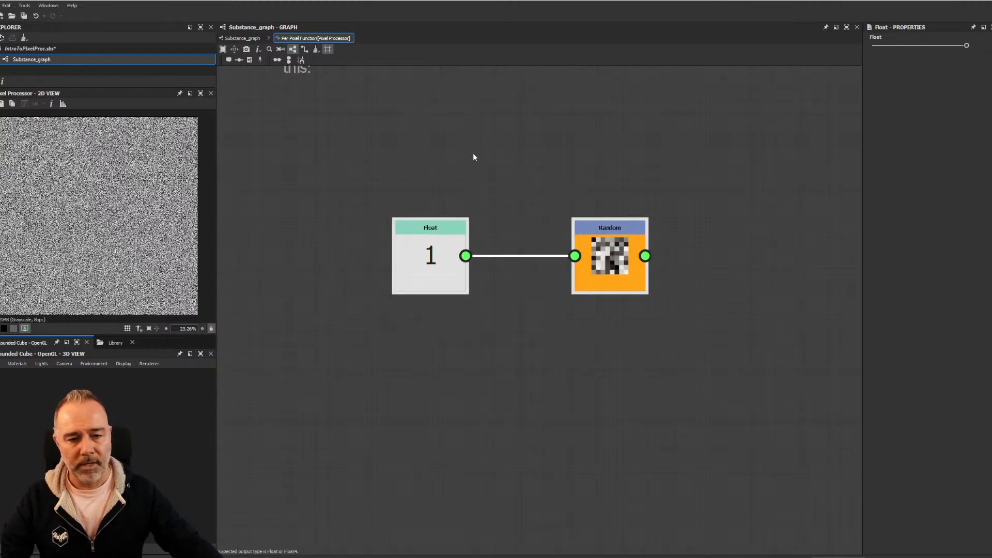
left_click_drag(385, 143, 754, 142)
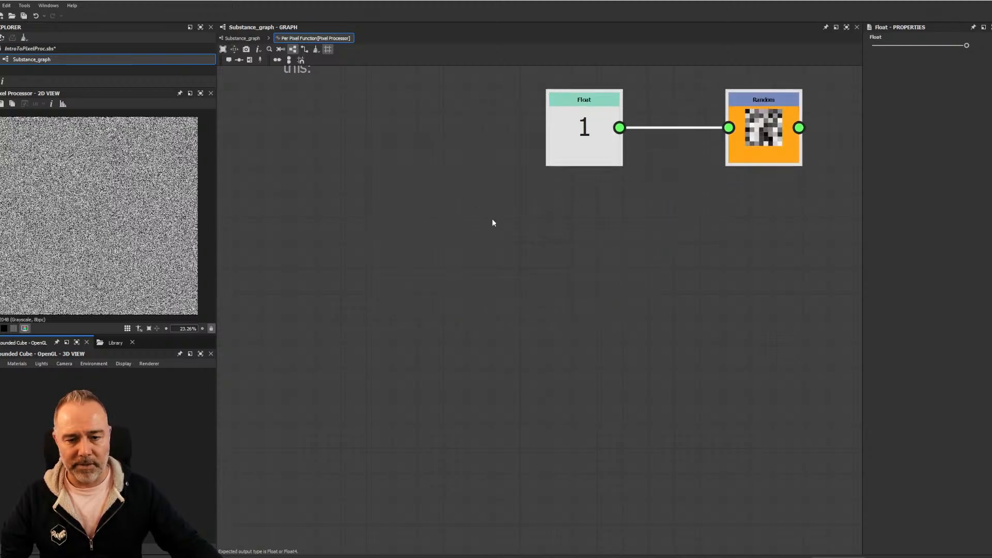
middle_click_drag(480, 217, 479, 296)
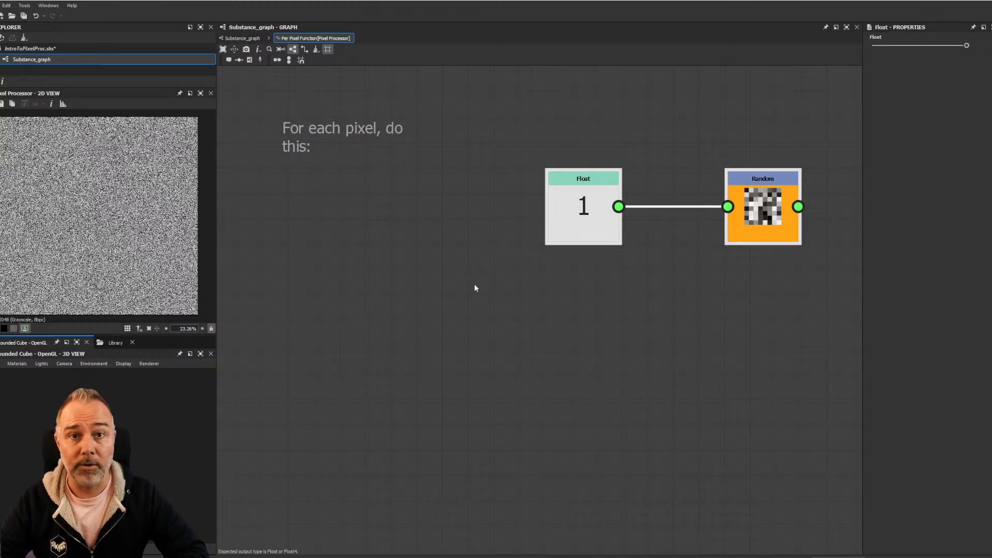
scroll(492, 351, "down", 1)
left_click(428, 387)
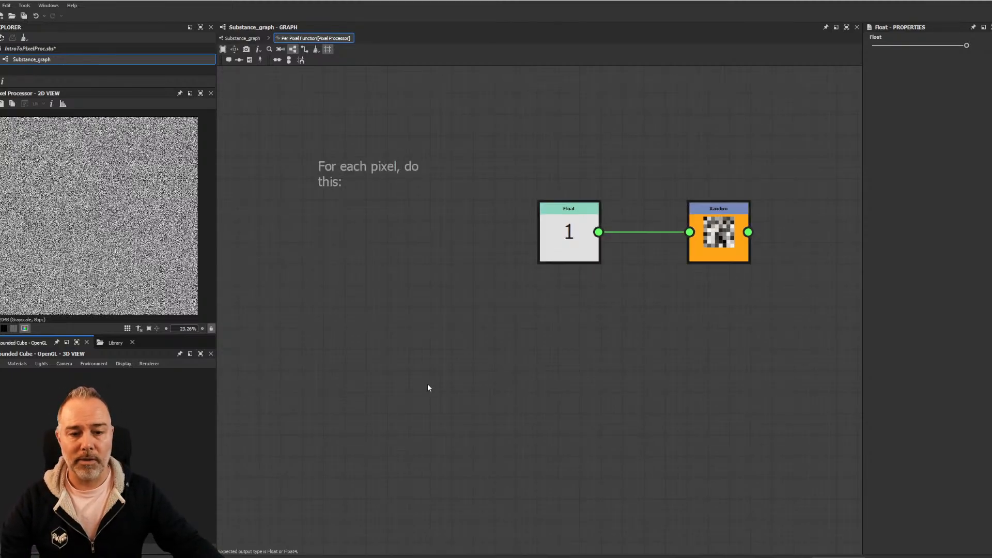
scroll(427, 360, "up", 2)
scroll(426, 360, "down", 2)
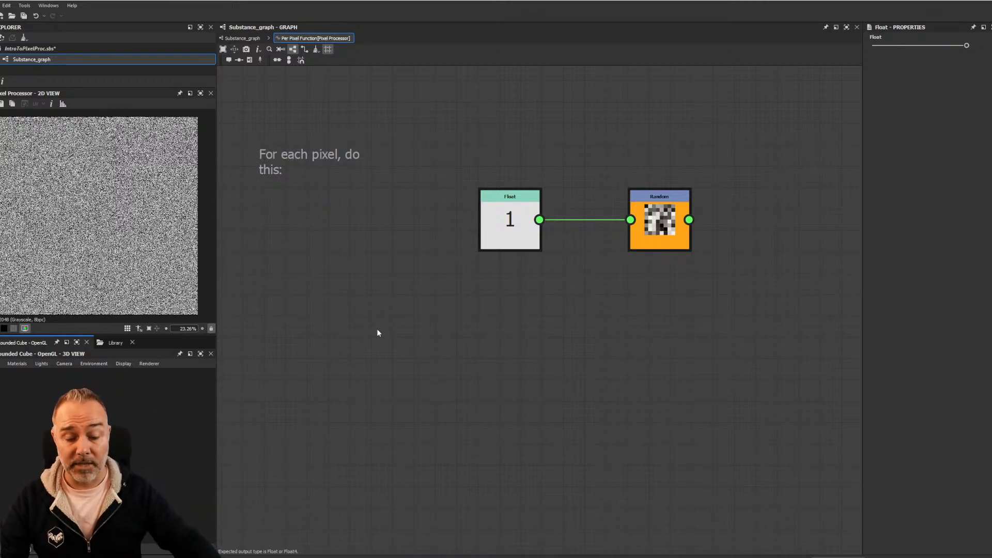
Add a Get Float2 node in the empty area below the "For each pixel, do this:" comment
key("space")
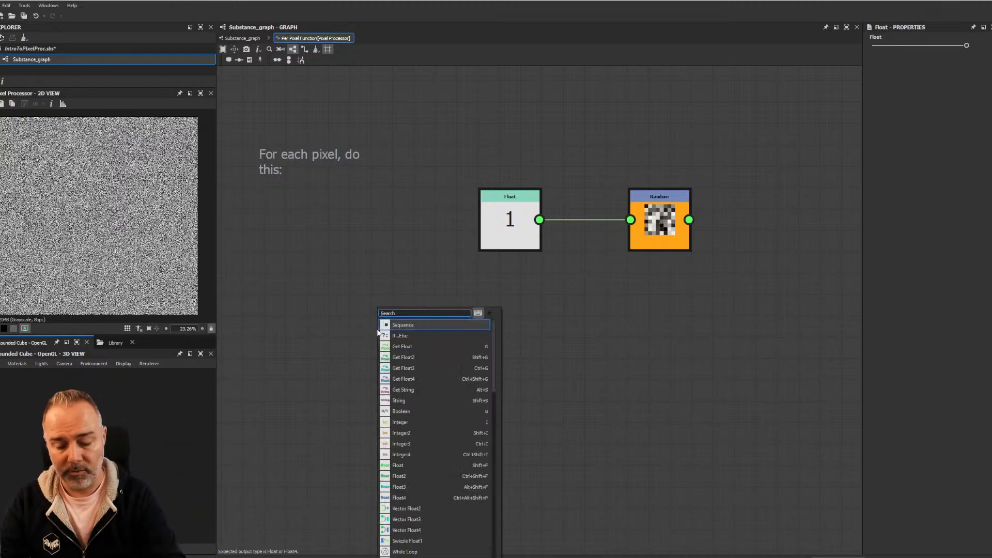
type("get")
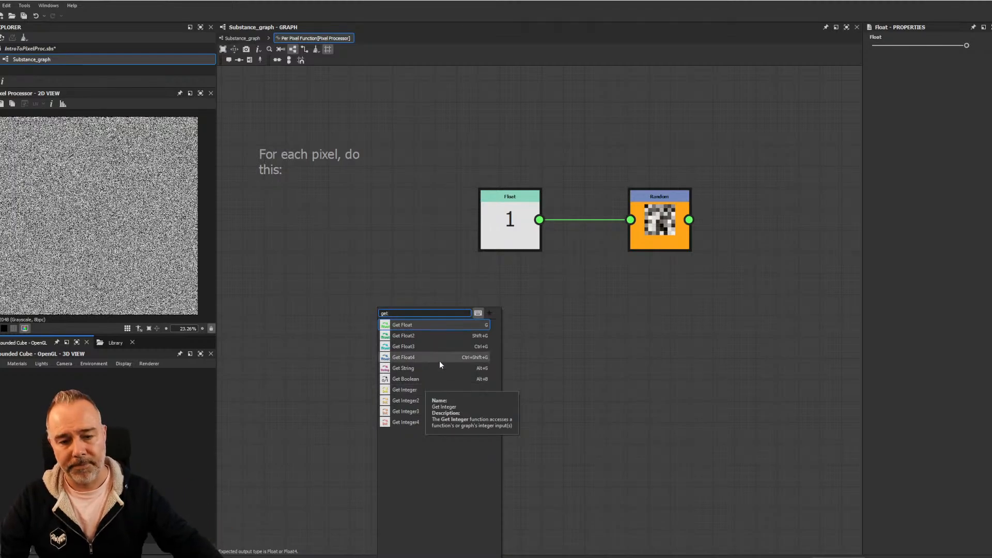
left_click(434, 338)
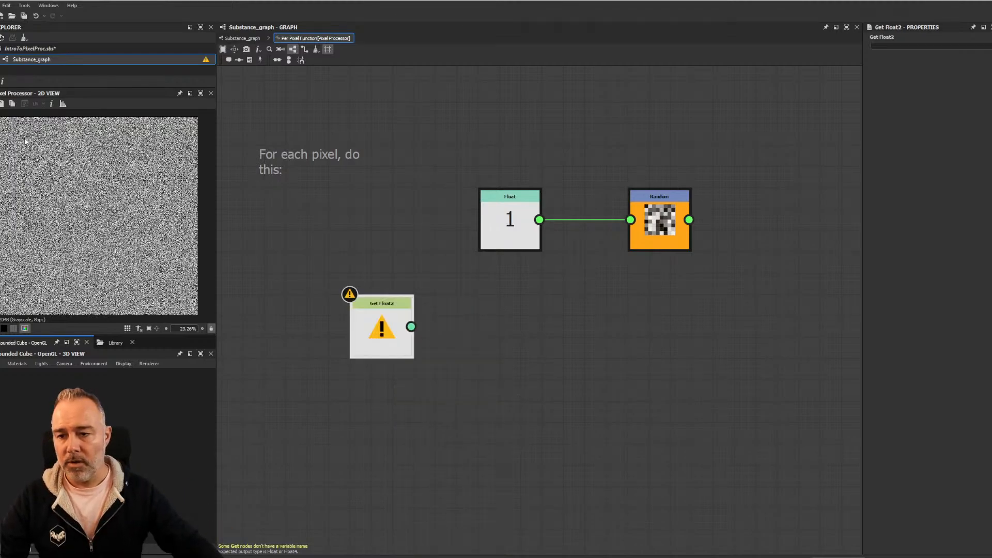
scroll(23, 141, "down", 2)
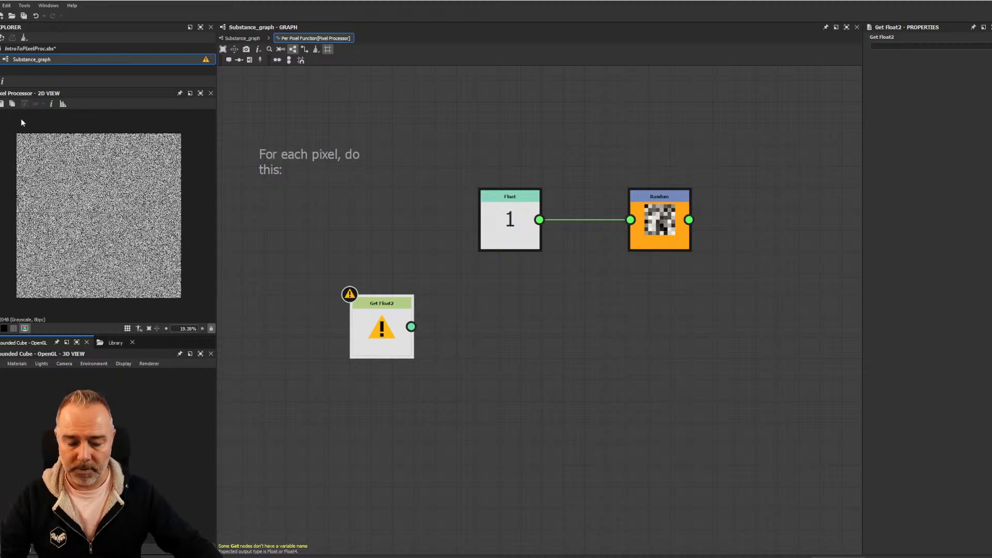
key("ctrl")
key("ctrl")
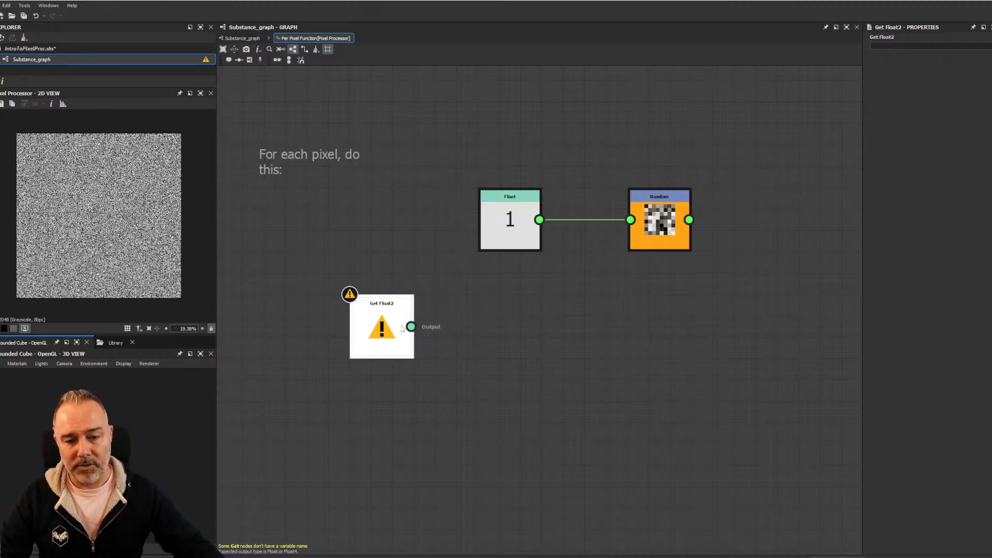
Set the Get Float2 node's variable to $pos
scroll(403, 321, "up", 3)
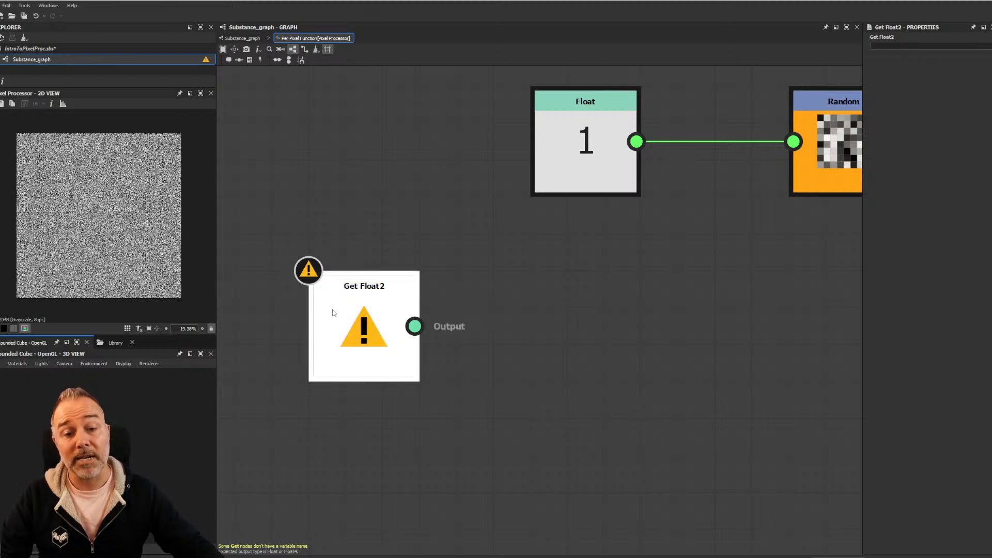
scroll(334, 313, "down", 3)
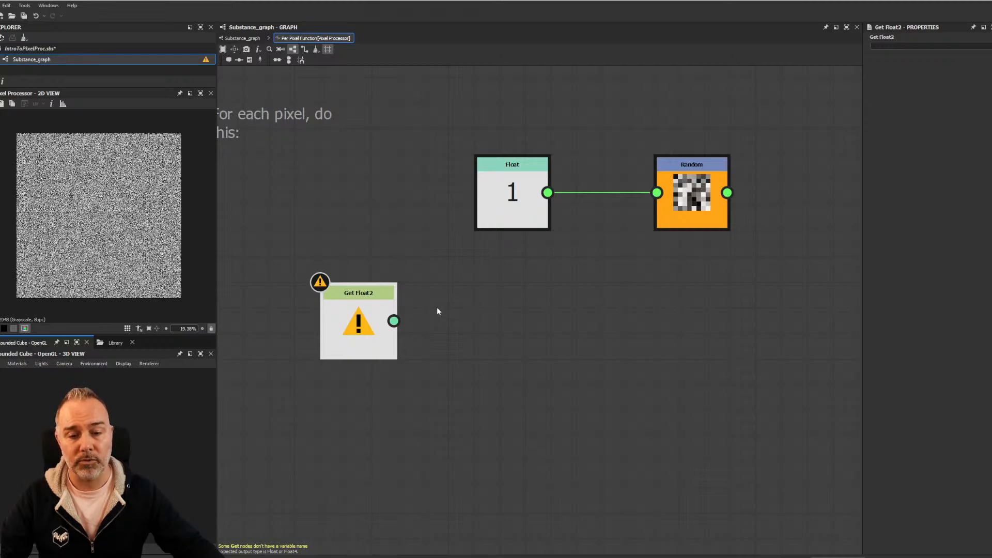
left_click(930, 45)
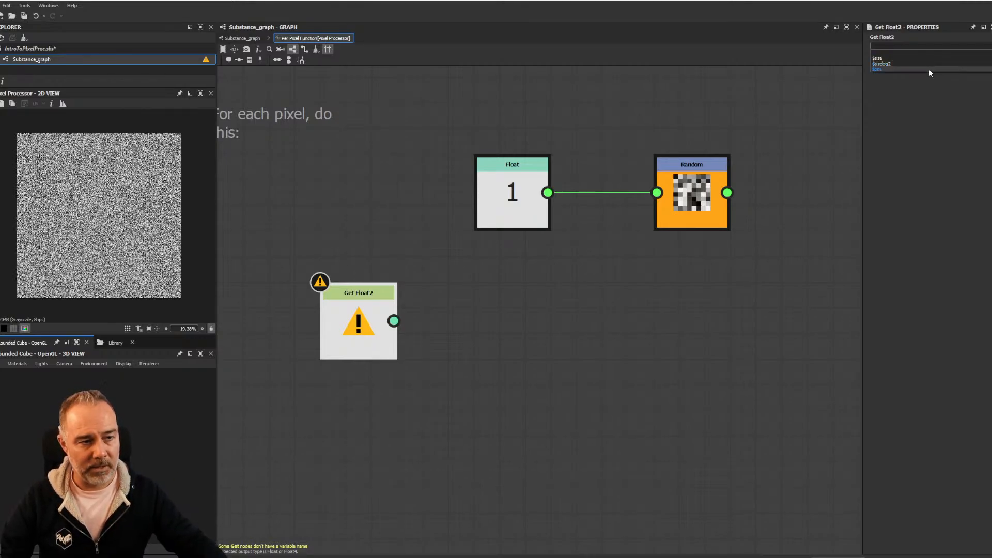
left_click(895, 69)
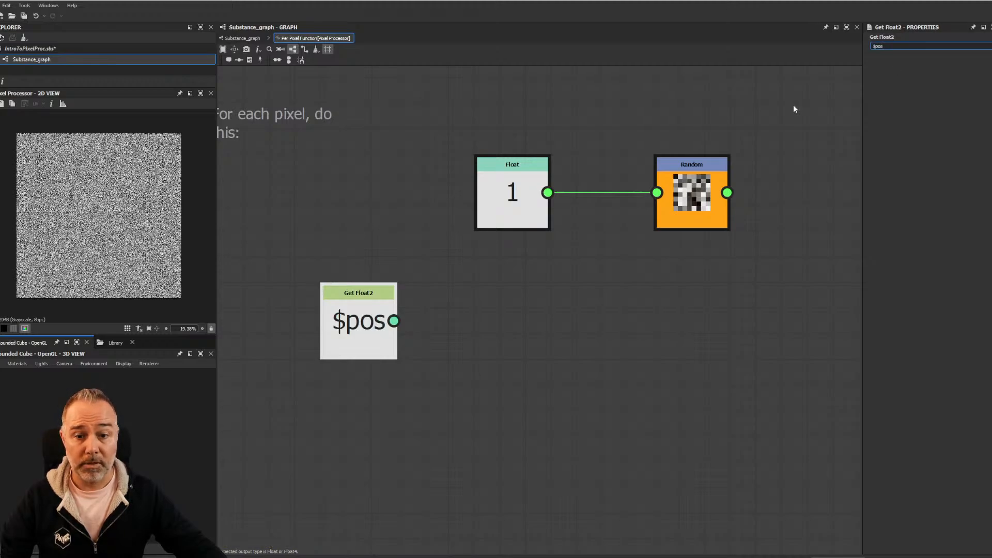
left_click(379, 297)
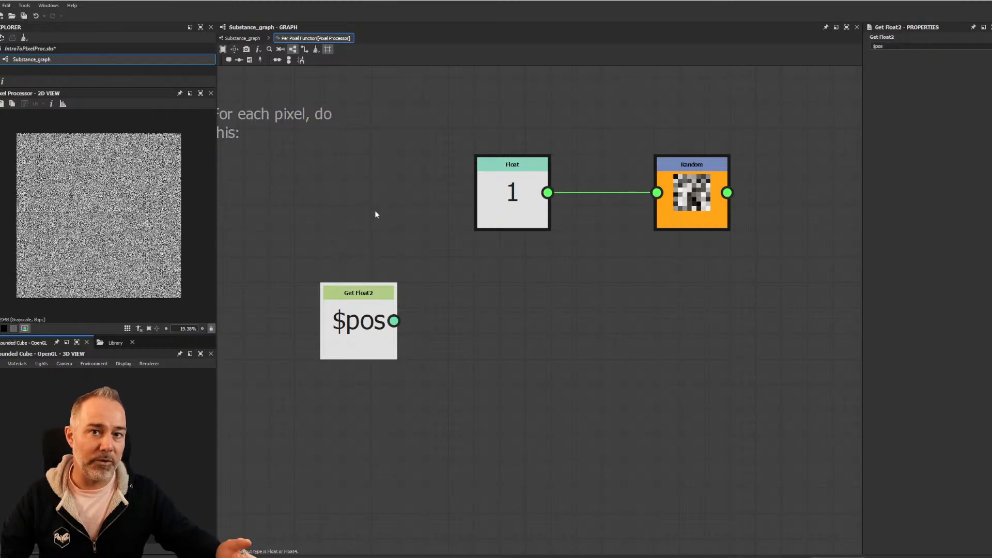
Delete the Float and Random nodes from the per-pixel function, keeping the Get Float2 node
left_click_drag(455, 133, 752, 255)
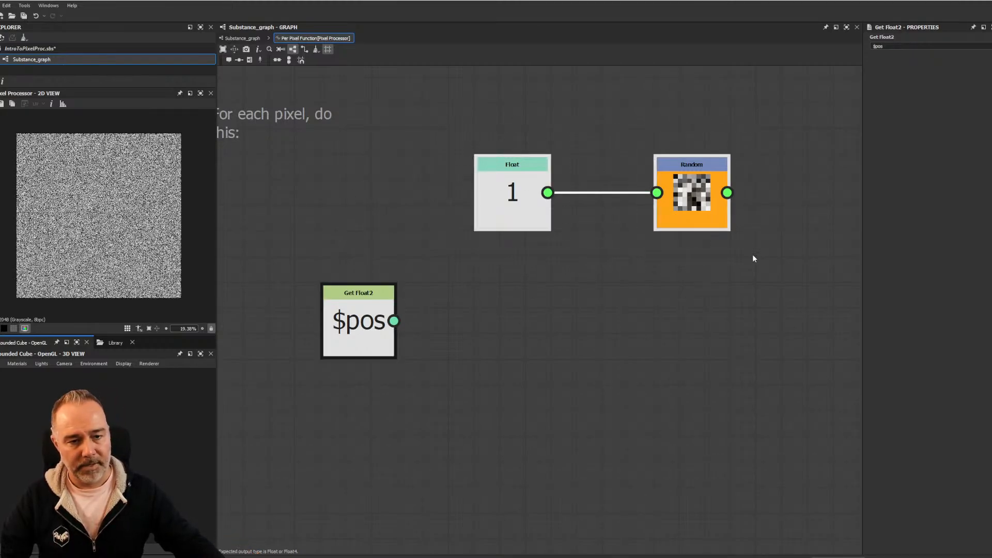
key("Delete")
middle_click_drag(485, 248, 614, 275)
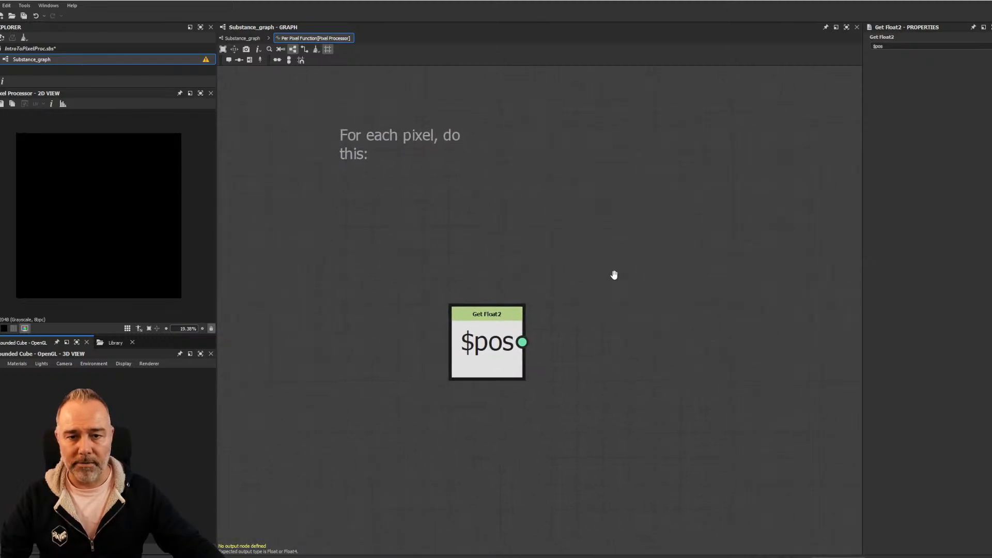
Move the $pos Get Float2 node up closer to the "For each pixel, do this:" comment and deselect it
left_click_drag(469, 330, 443, 279)
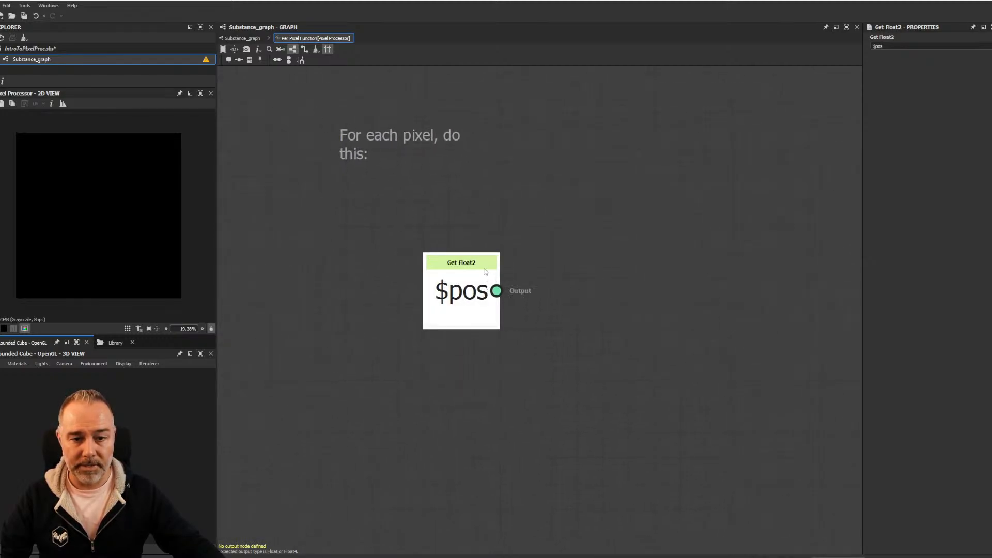
left_click_drag(497, 328, 545, 356)
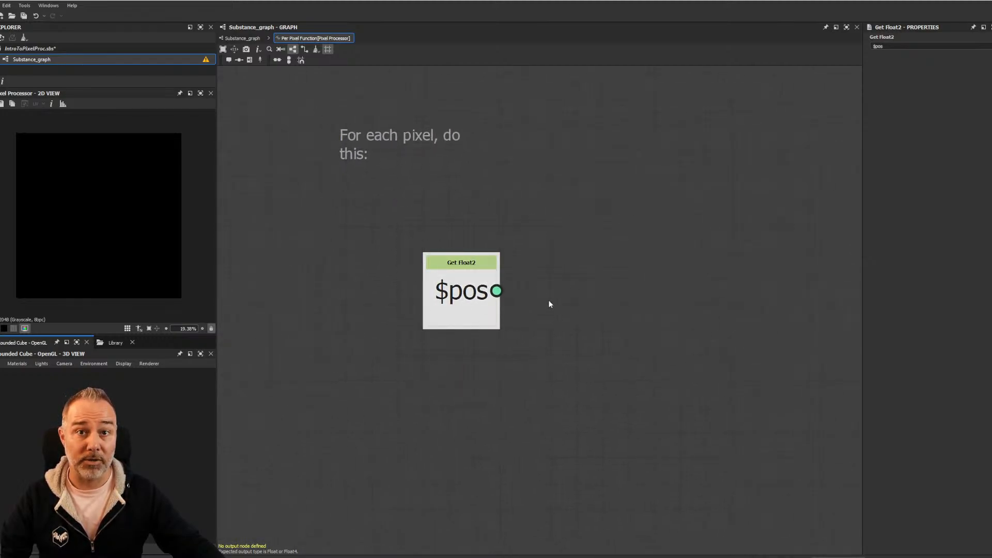
scroll(544, 296, "up", 3)
scroll(542, 295, "down", 2)
scroll(543, 299, "down", 2)
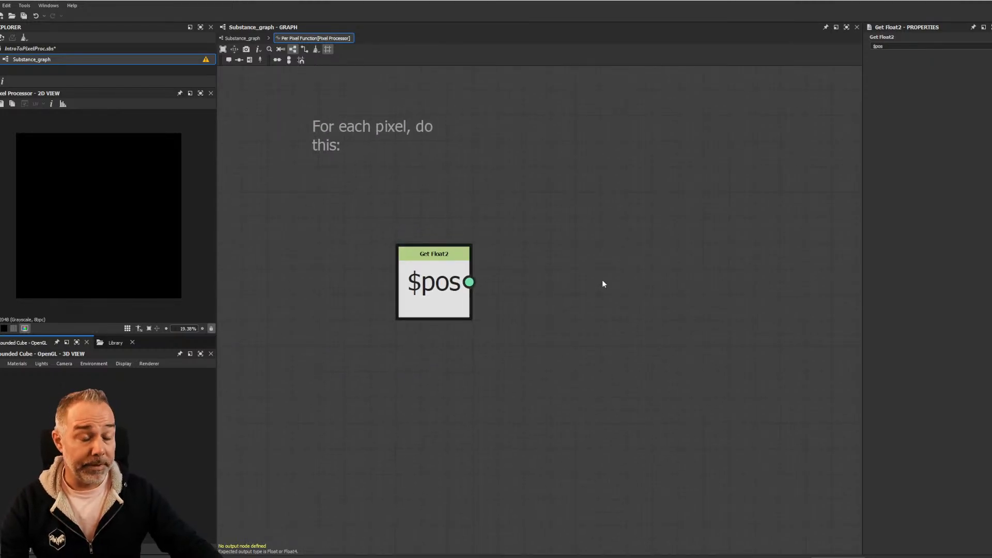
Add a Sample Gray node and place it to the right of the $pos node, level with it
key("space")
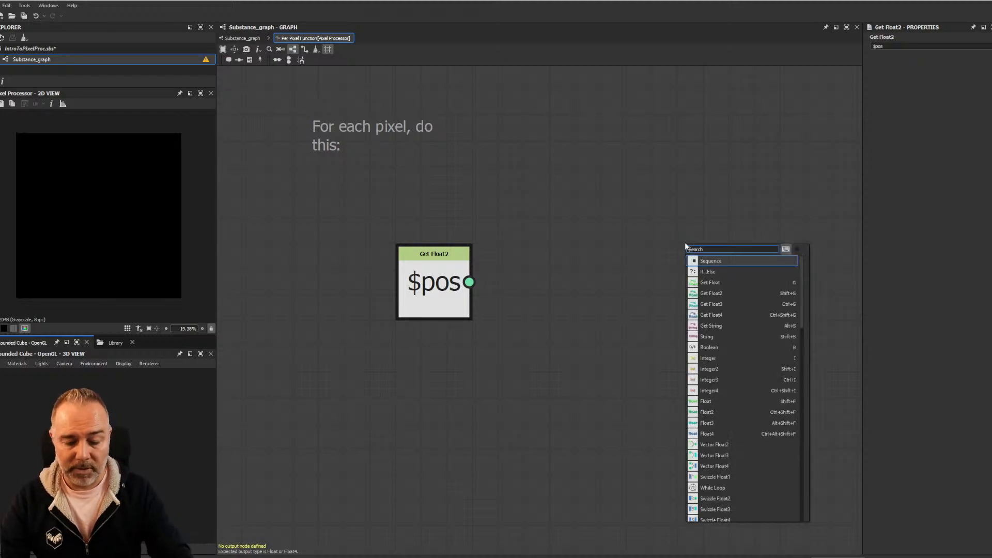
type("sampl")
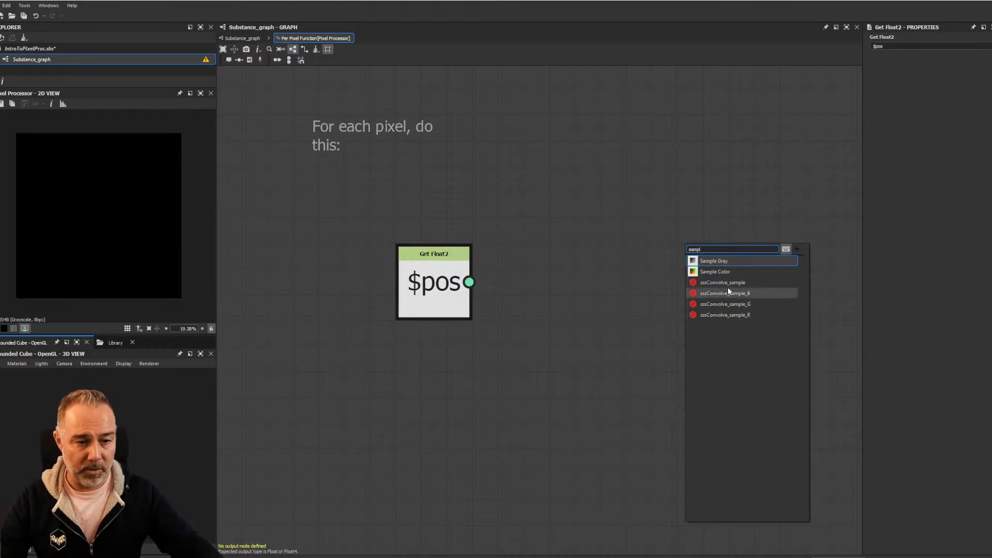
left_click(724, 264)
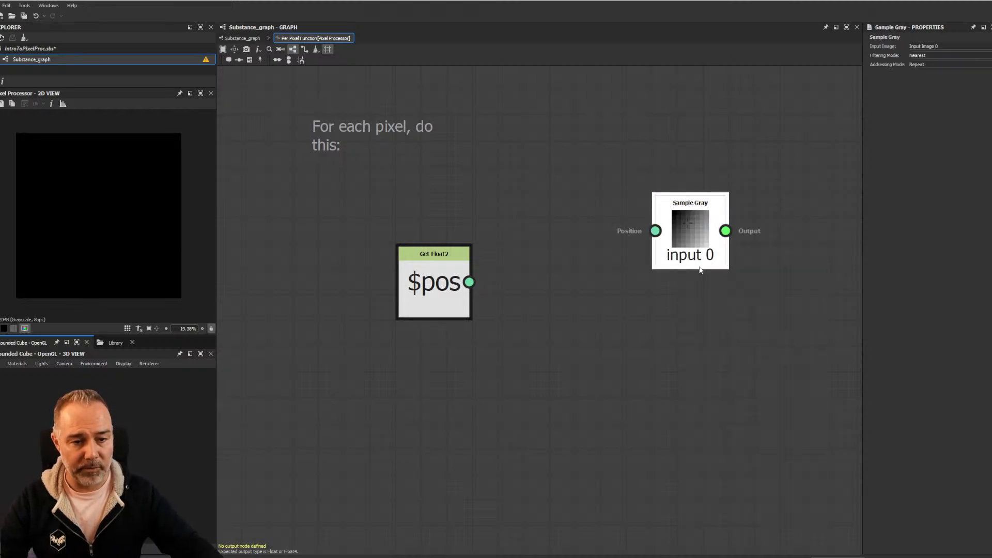
left_click_drag(691, 299, 665, 300)
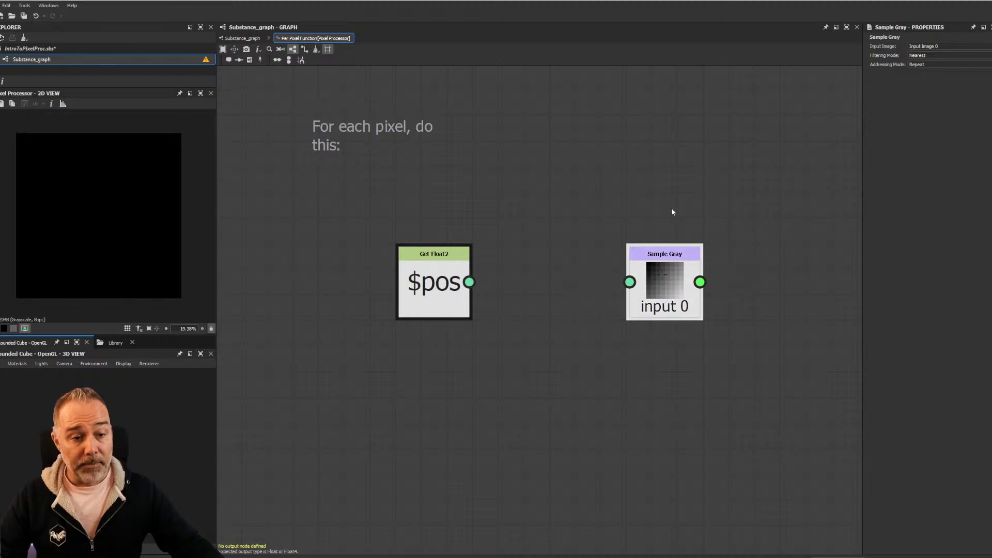
scroll(652, 265, "up", 3)
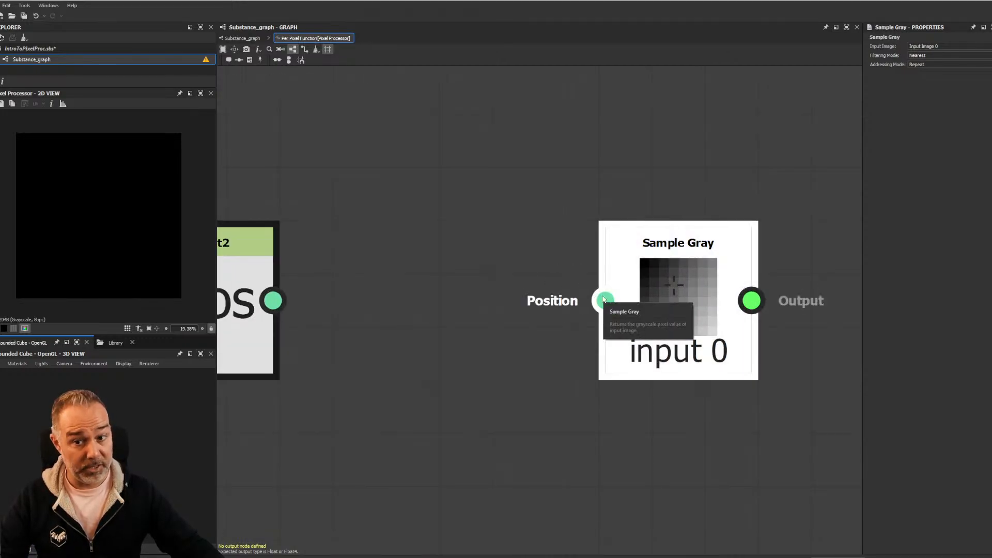
middle_click_drag(367, 251, 554, 261)
middle_click_drag(647, 317, 387, 310)
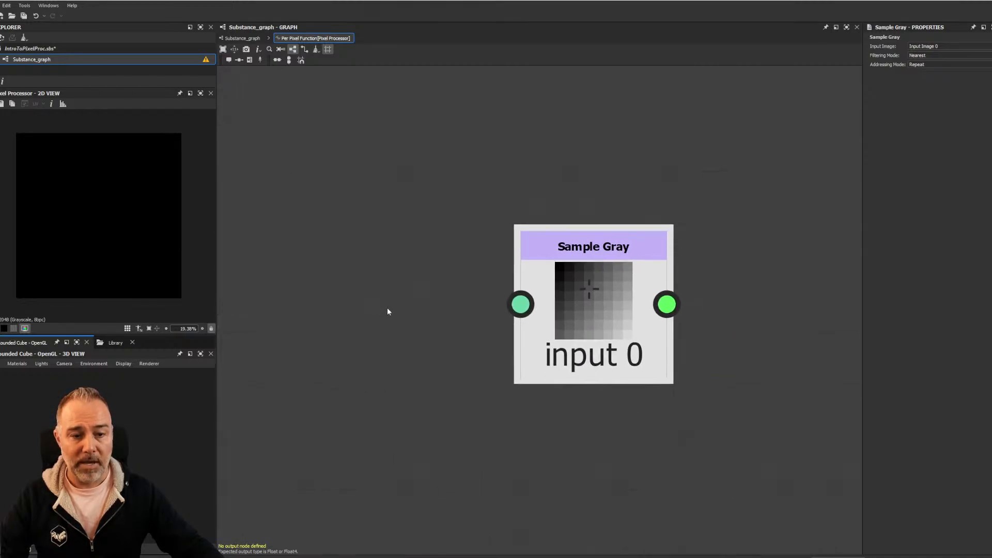
scroll(458, 299, "down", 3)
middle_click_drag(458, 297, 493, 303)
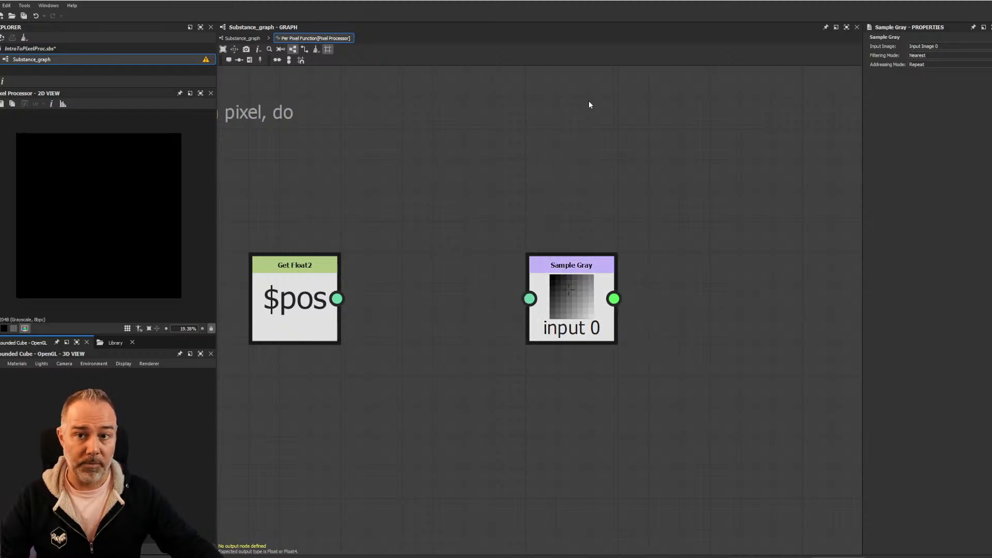
Return to the main Substance graph and add an Alveolus texture generator node to the left of the Pixel Processor
left_click(242, 39)
scroll(346, 144, "down", 2)
middle_click_drag(333, 166, 452, 185)
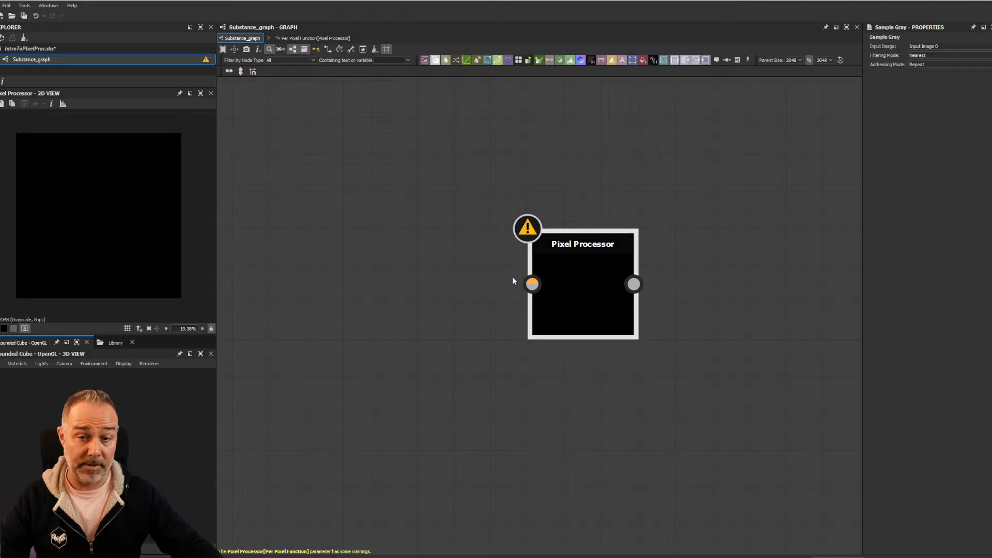
middle_click_drag(384, 254, 472, 264)
left_click(434, 265)
key("space")
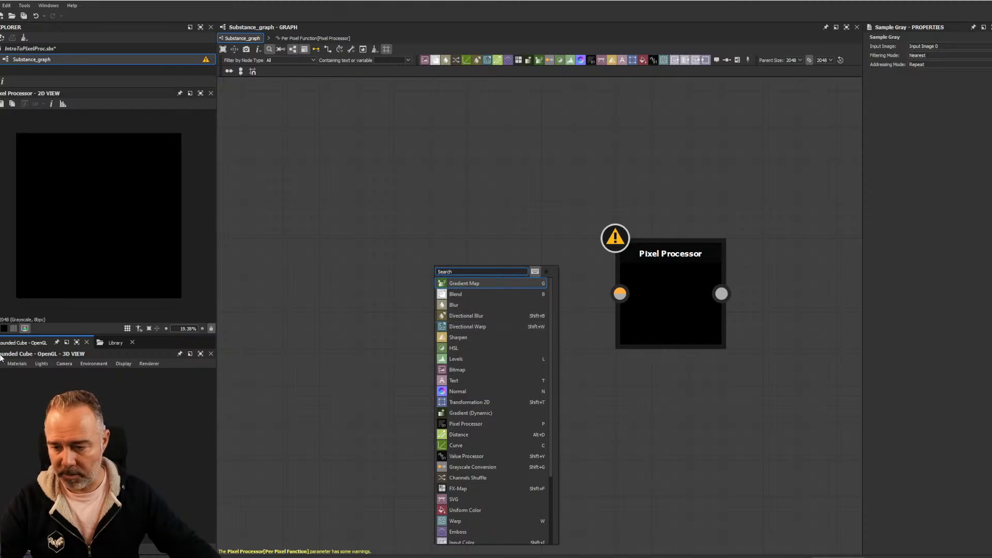
left_click(115, 342)
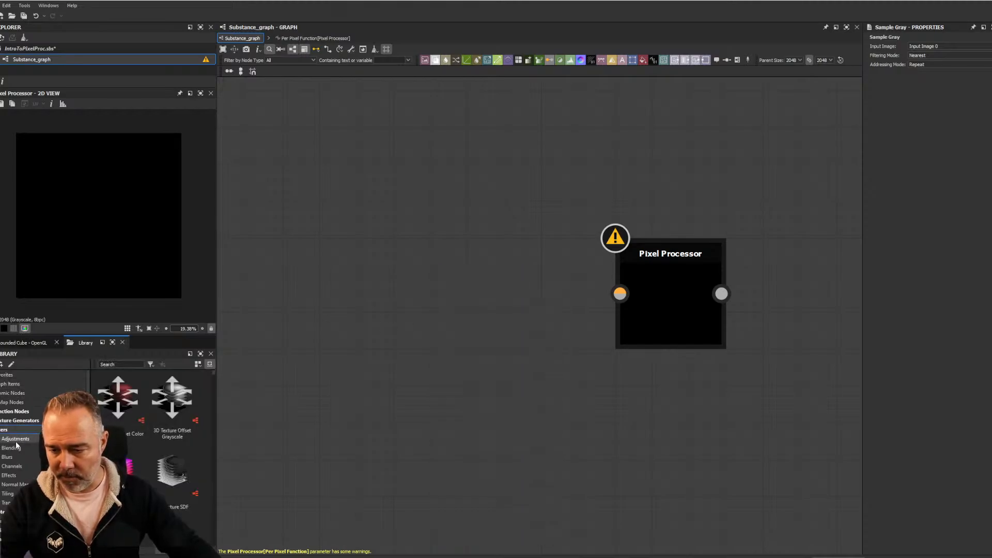
scroll(145, 439, "down", 4)
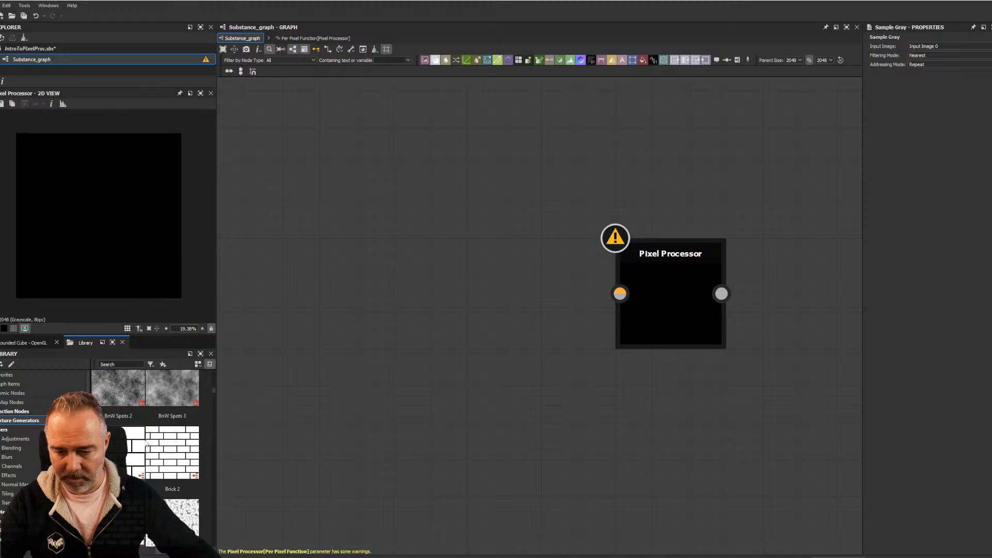
scroll(145, 440, "up", 3)
left_click_drag(172, 503, 397, 292)
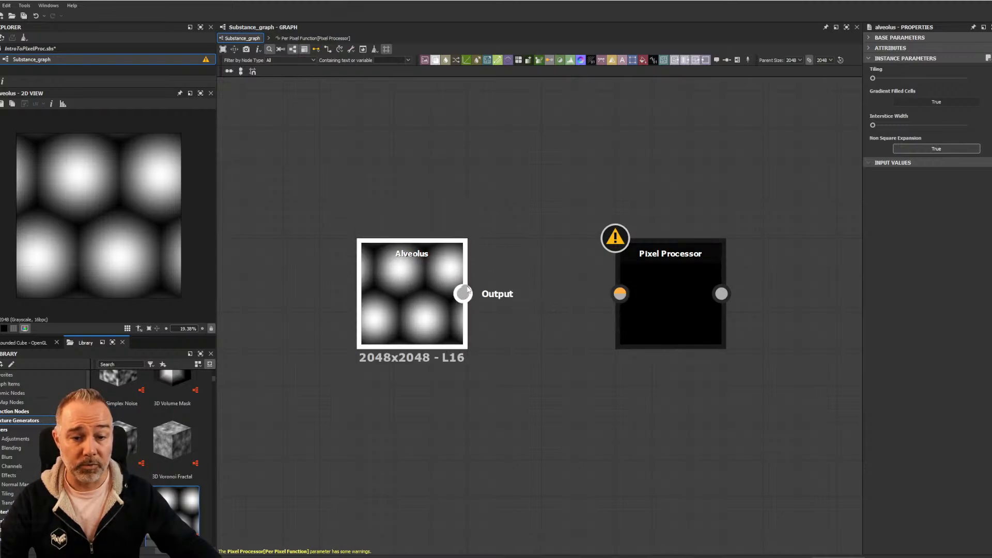
Connect the Alveolus output to the Pixel Processor's Input Image 0 and move the Alveolus node up above the Pixel Processor's level
left_click_drag(464, 293, 622, 294)
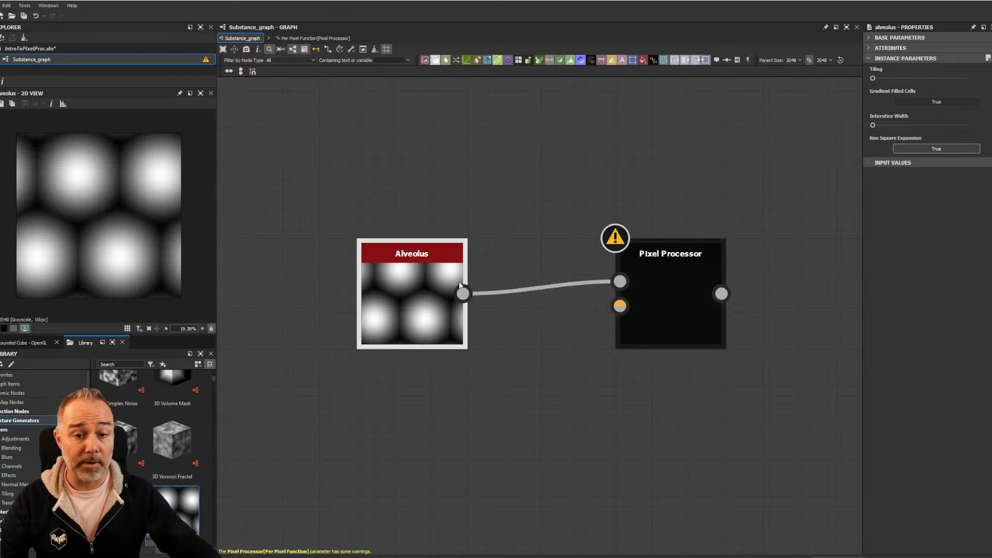
left_click_drag(421, 276, 420, 238)
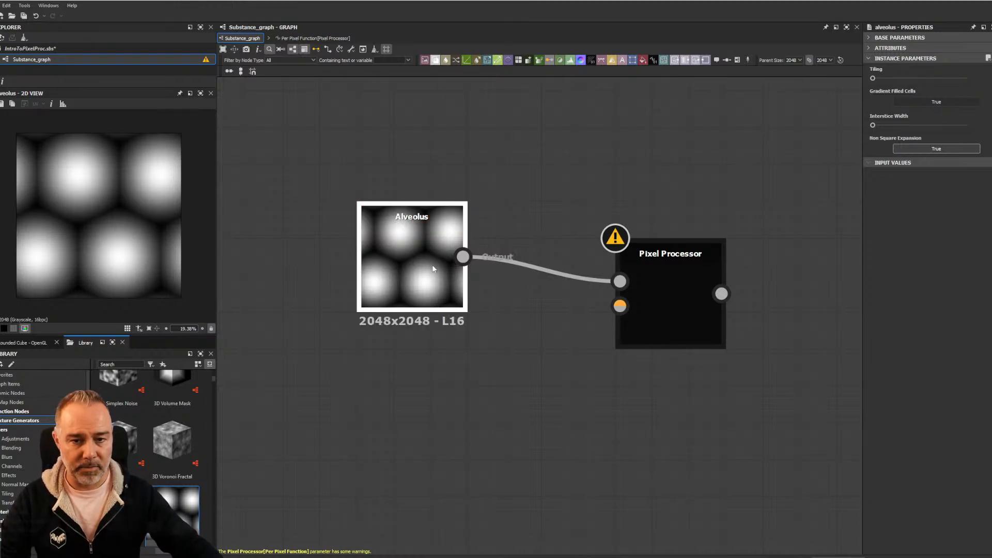
left_click_drag(418, 291, 419, 254)
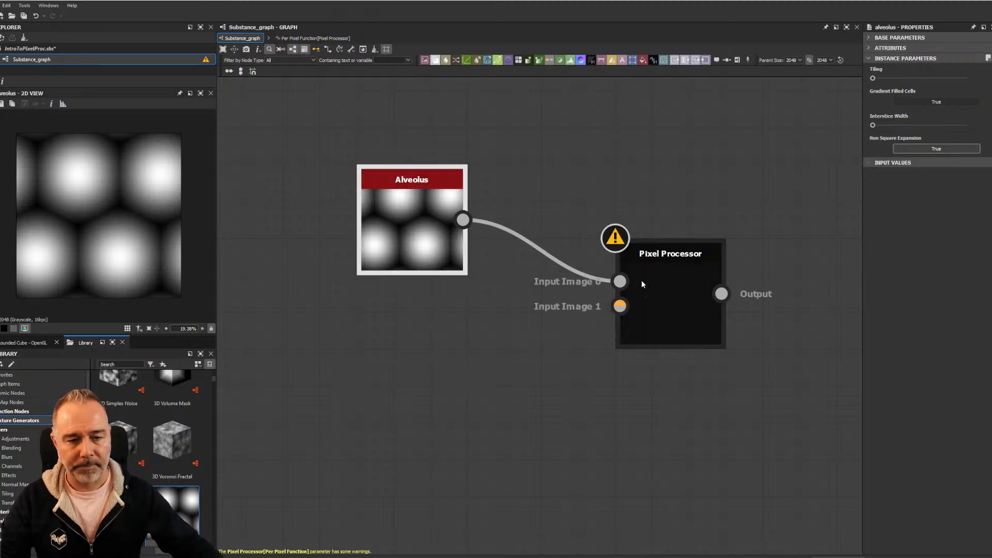
In the Pixel Processor's per-pixel function, connect $pos to the Sample Gray Position input and move the $pos node slightly closer to it
double_click(683, 290)
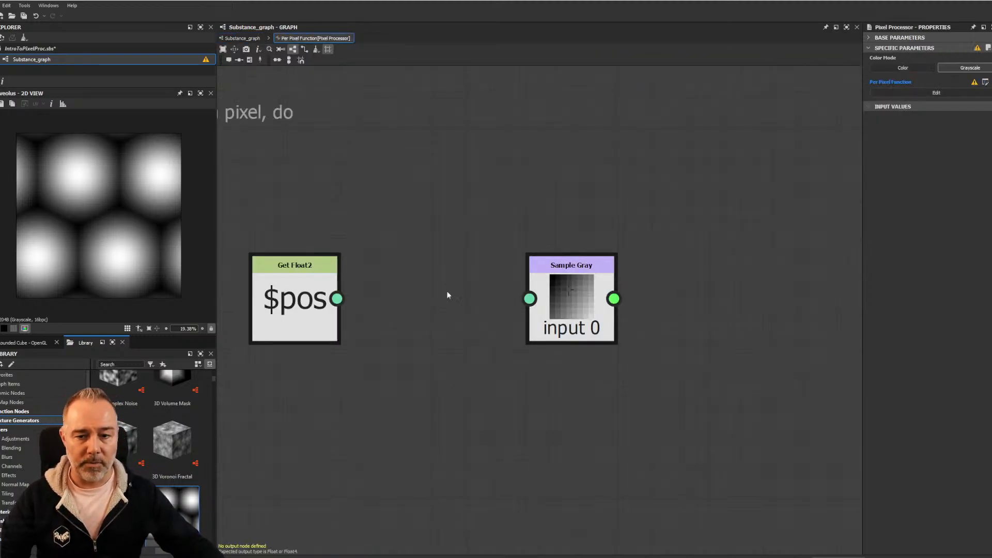
left_click_drag(337, 301, 529, 298)
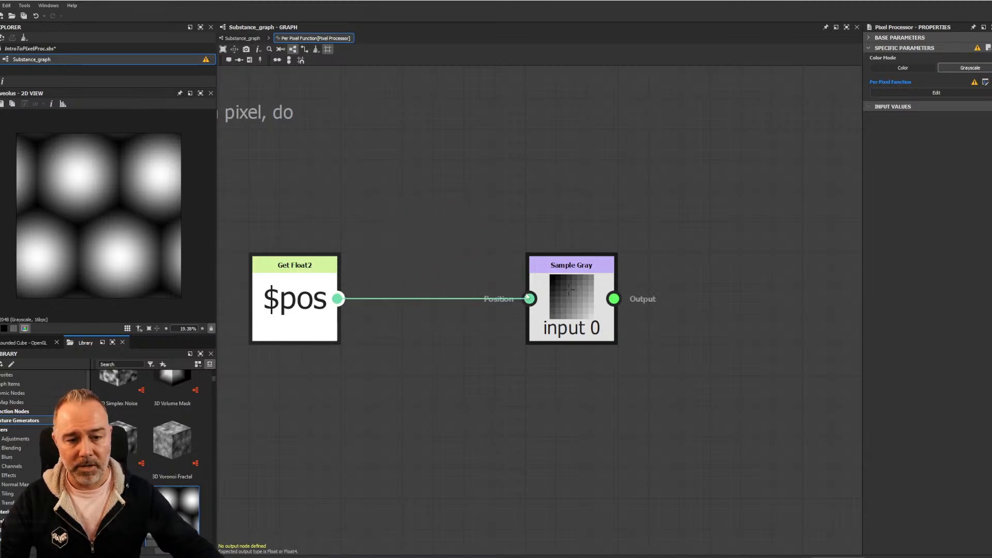
left_click_drag(293, 296, 323, 296)
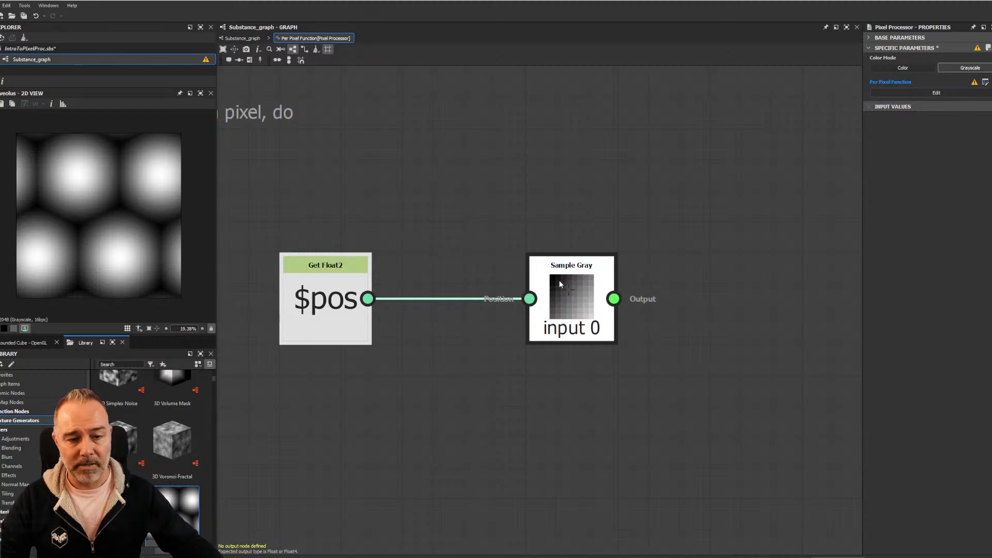
scroll(559, 280, "up", 2)
scroll(559, 280, "down", 1)
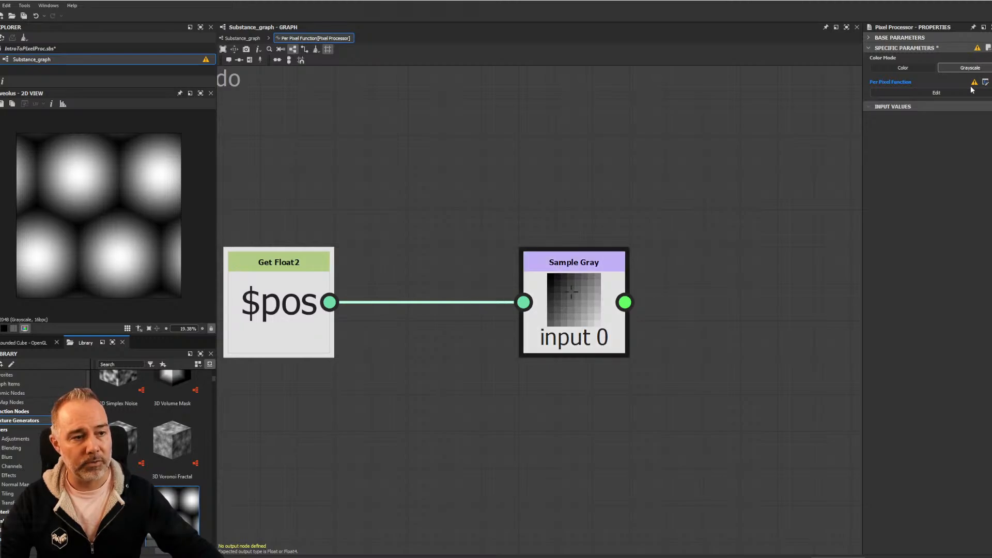
Choose Input Image 0 as the Sample Gray node's input image and set the node as the function's output node
left_click(587, 278)
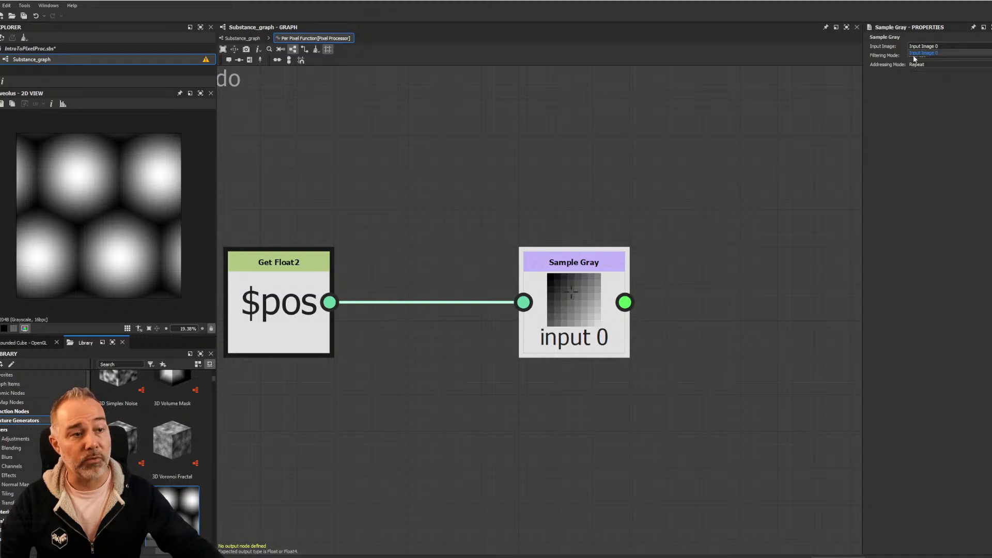
left_click(959, 53)
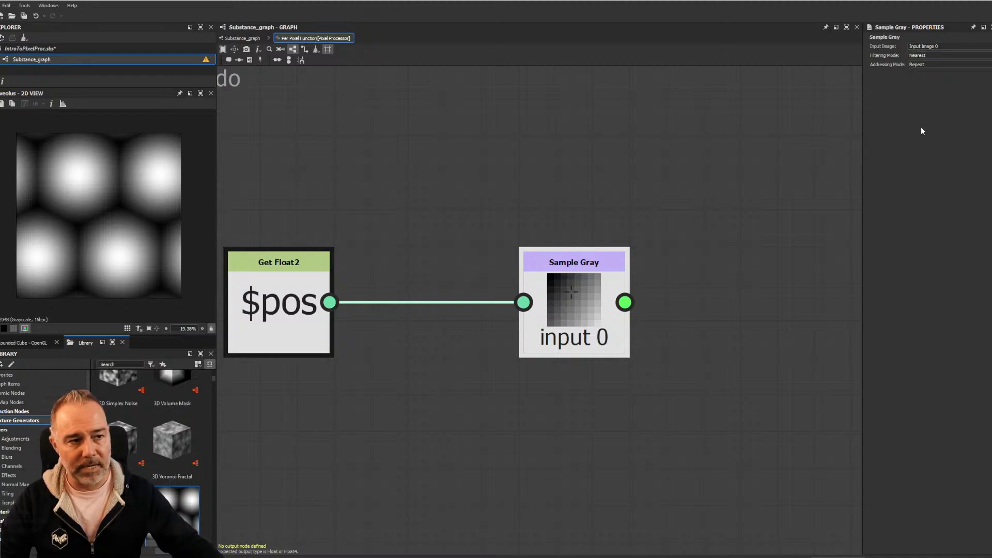
right_click(581, 305)
left_click(619, 340)
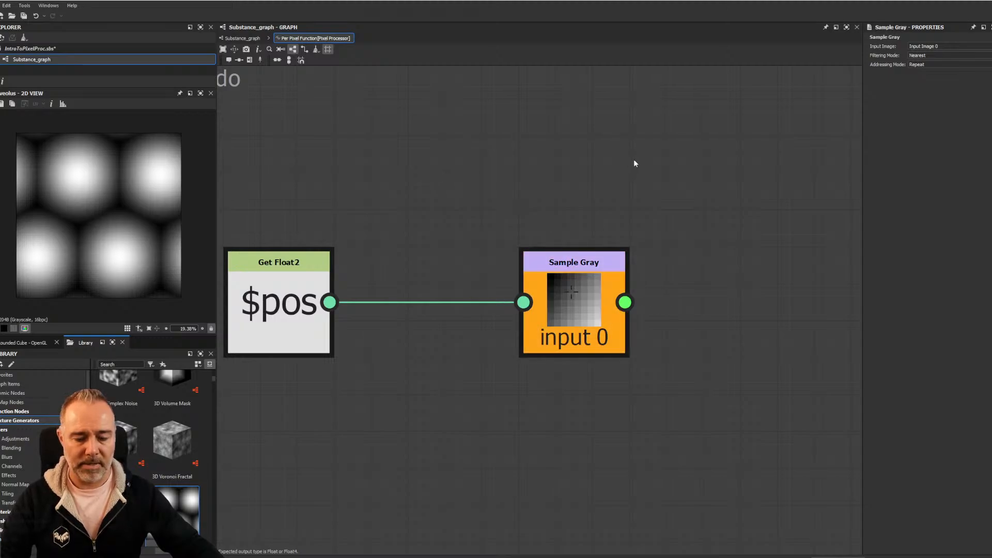
Add a Float node above the $pos and Sample Gray nodes and set it as the function's output node
right_click(475, 149)
left_click(504, 158)
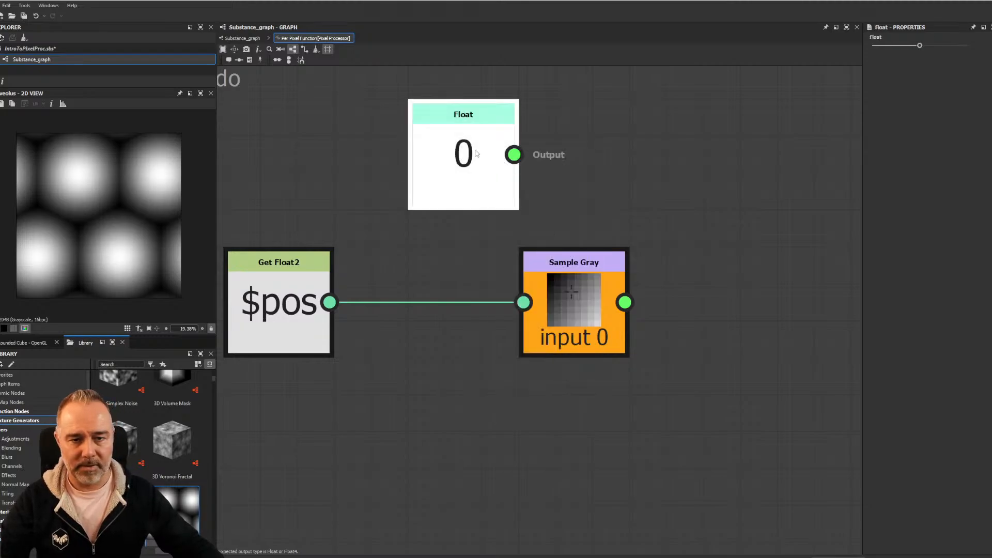
right_click(476, 151)
left_click(531, 186)
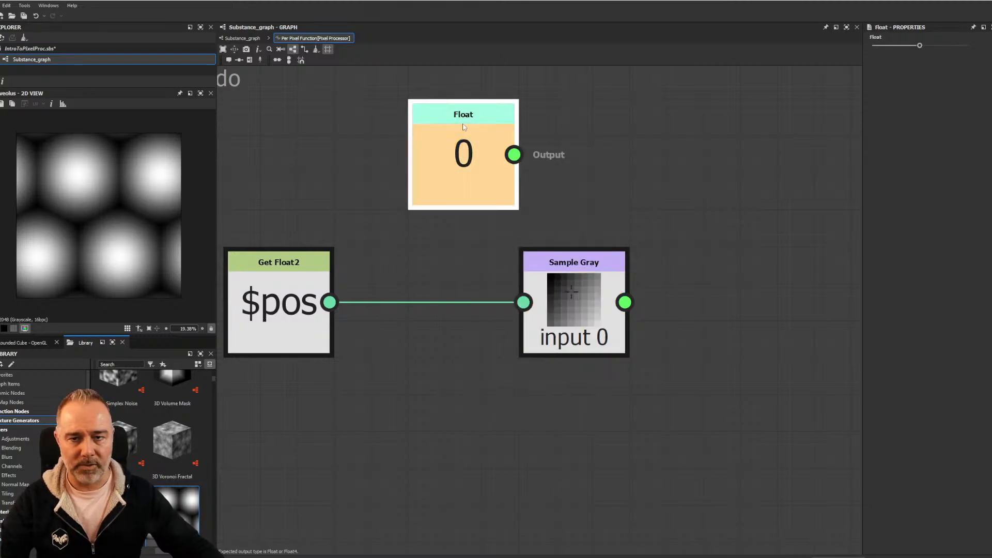
Show the Pixel Processor's result in the 2D view, and in its per-pixel function make Sample Gray the output node again
left_click(256, 40)
double_click(643, 253)
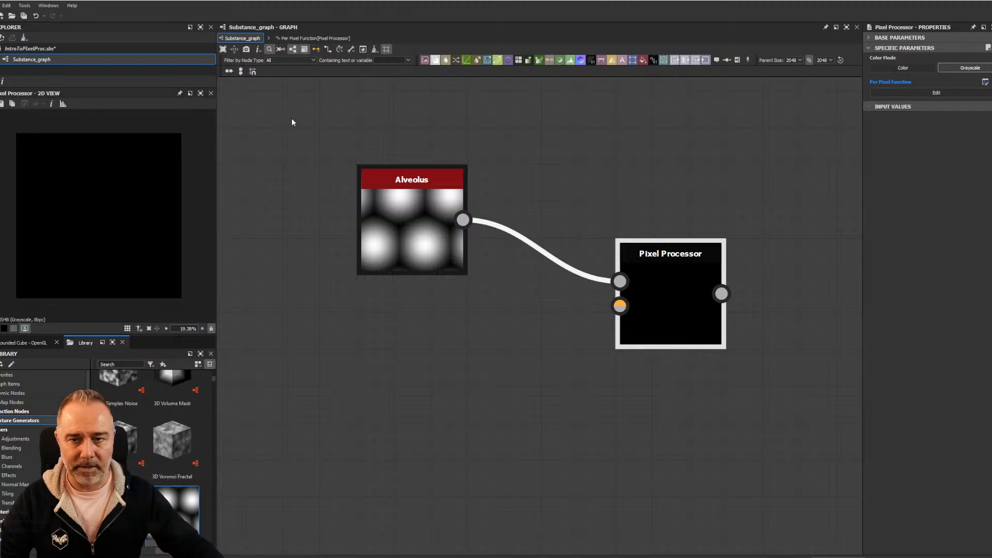
left_click(315, 39)
right_click(581, 295)
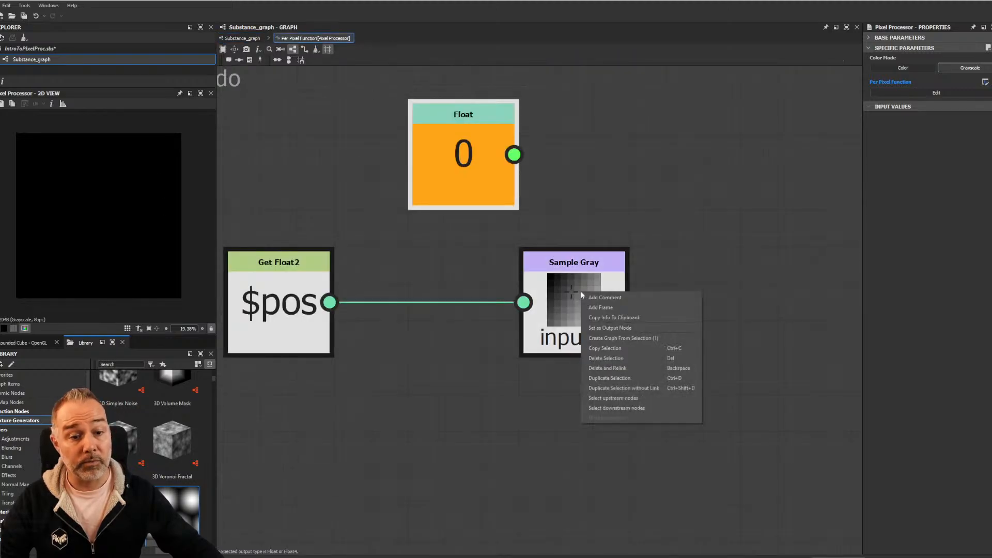
left_click(610, 327)
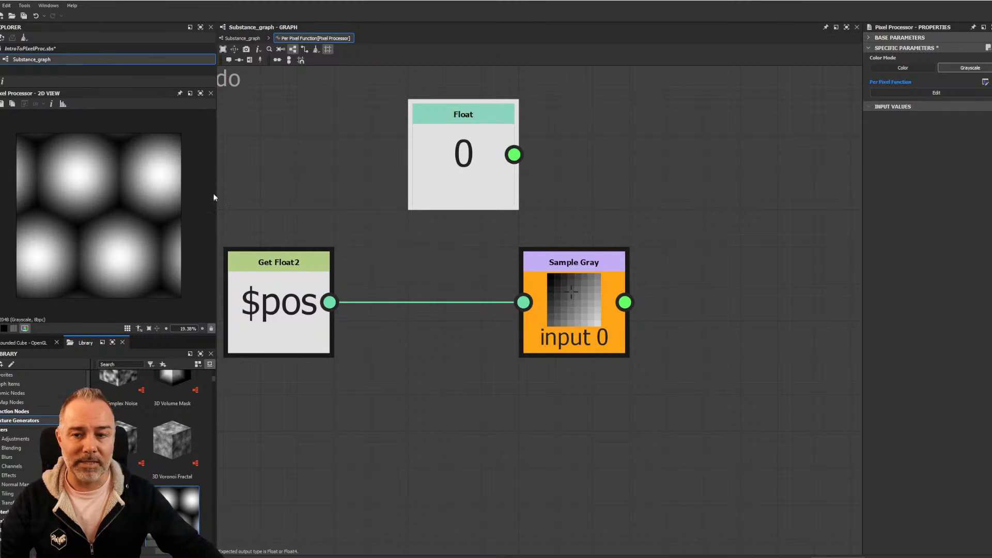
Delete the Float node and move the "For each pixel, do this:" comment slightly up
left_click(491, 164)
key("Delete")
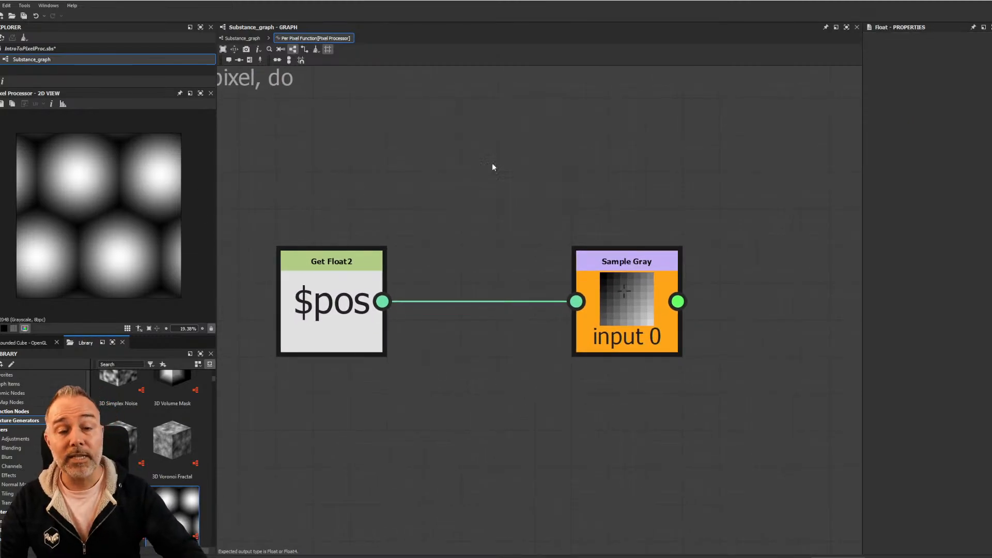
scroll(511, 181, "down", 3)
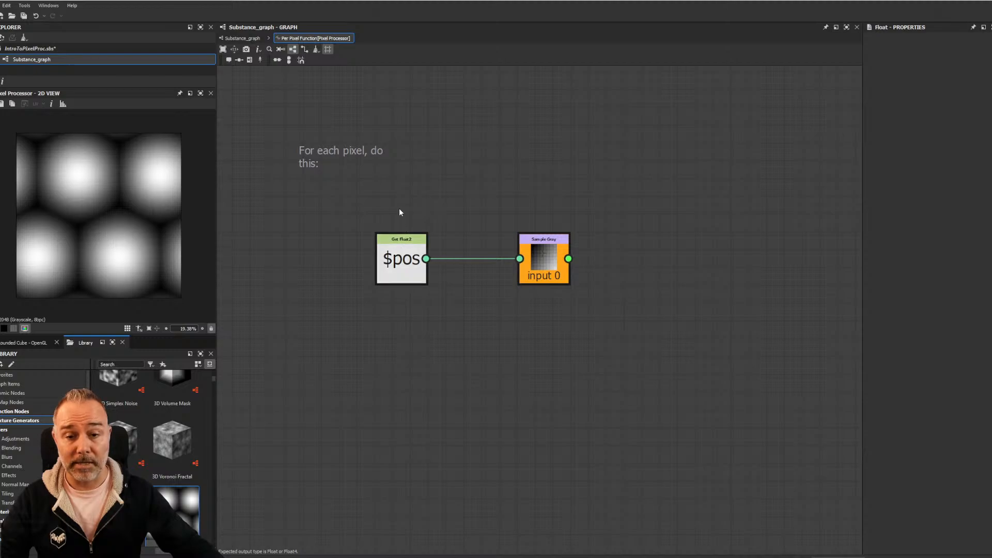
left_click_drag(315, 150, 314, 132)
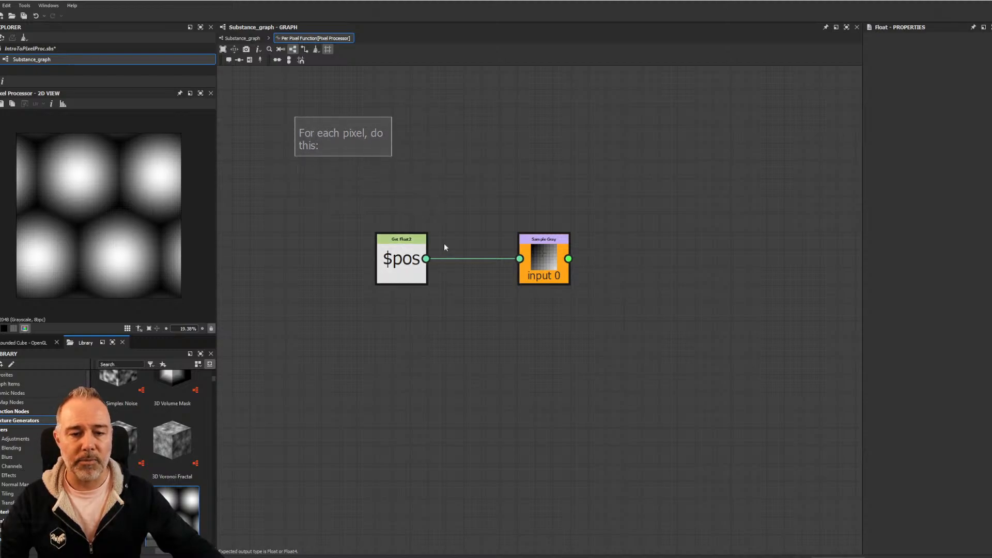
Widen the gap between the two connected nodes by moving Sample Gray to the right and the $pos node to the left
left_click_drag(493, 193, 612, 318)
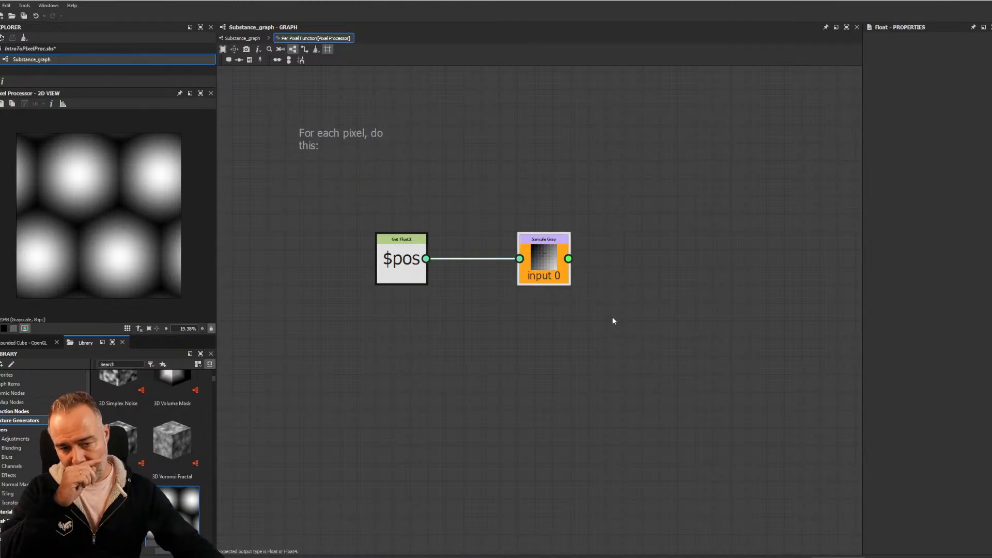
left_click_drag(549, 268, 711, 267)
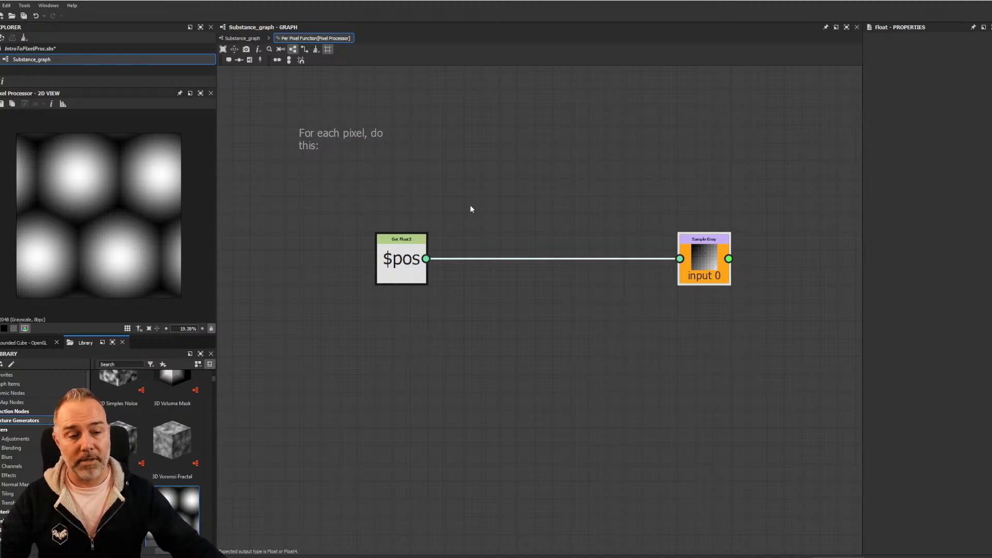
left_click_drag(393, 240, 339, 240)
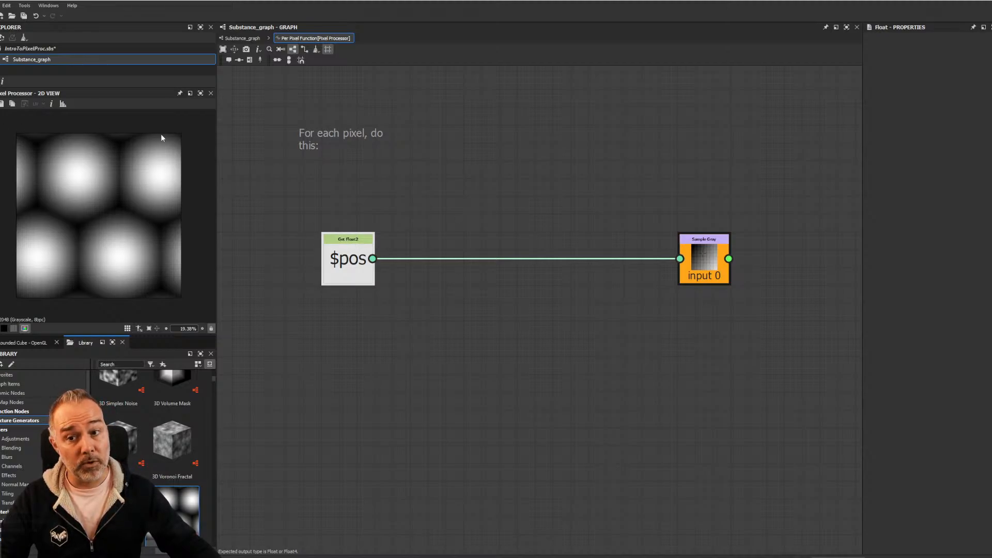
scroll(408, 273, "up", 3)
scroll(393, 290, "down", 2)
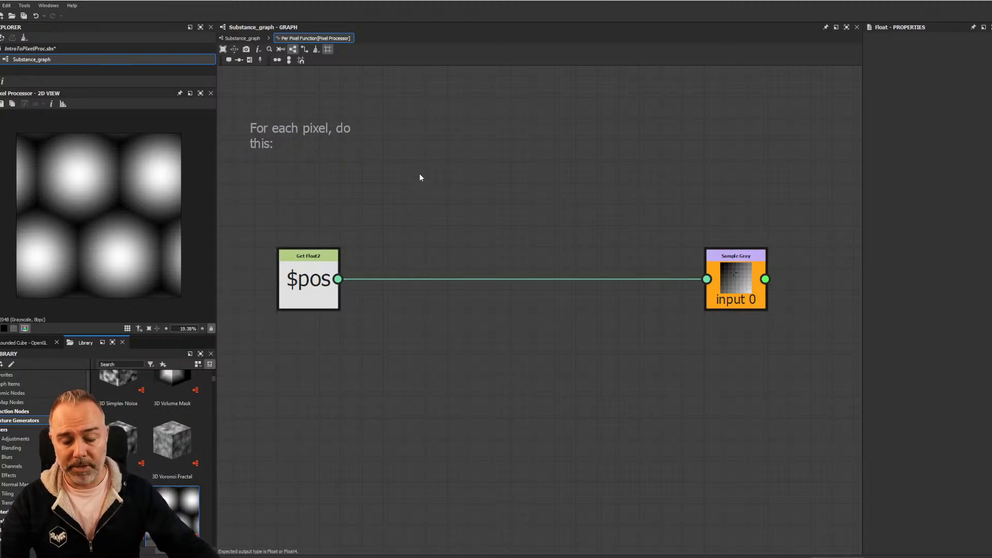
Add a Swizzle Float1 node above the link between $pos and Sample Gray, and connect the $pos output to its input
key("space")
type("sw")
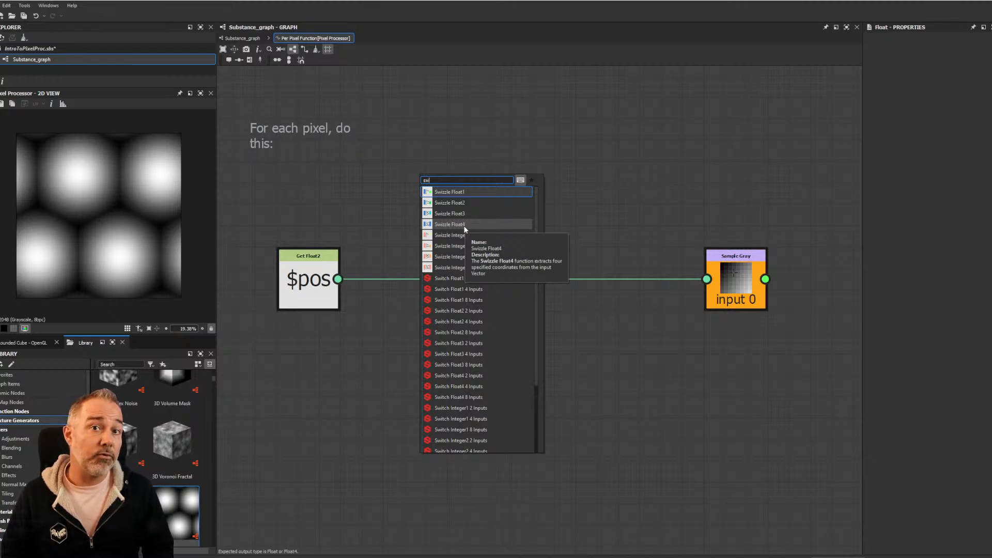
left_click(477, 193)
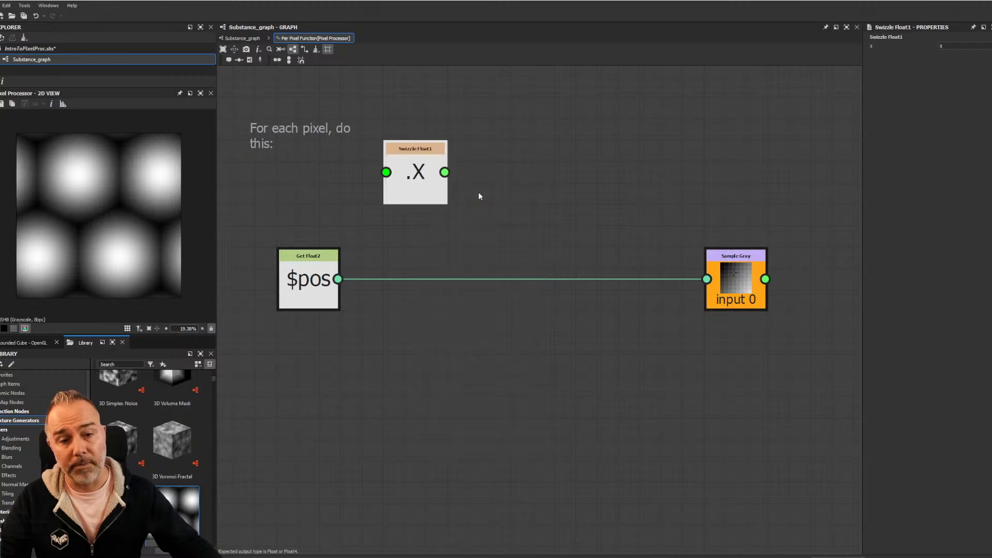
left_click_drag(428, 185, 448, 197)
left_click_drag(337, 279, 468, 185)
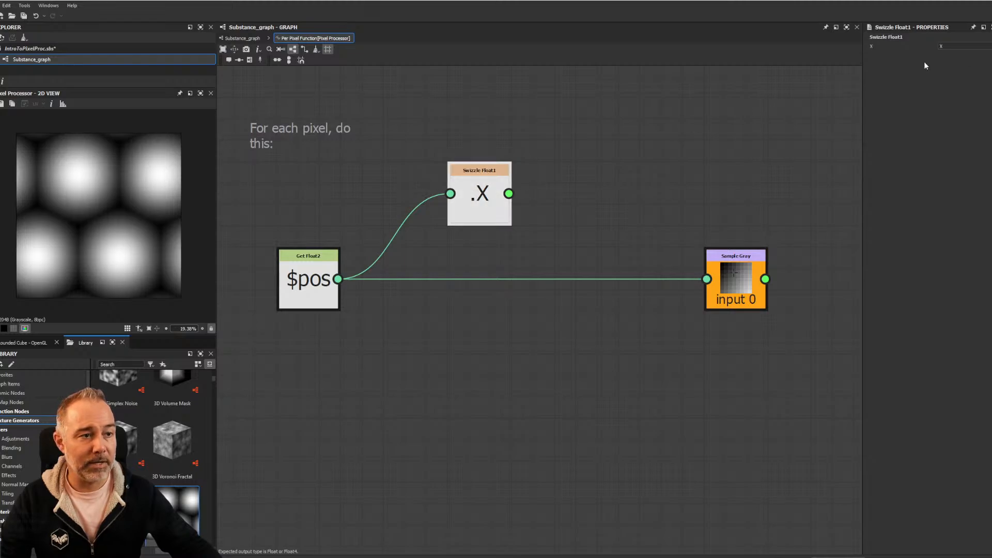
Choose X as the component that the Swizzle Float1 node extracts
scroll(496, 171, "up", 2)
scroll(569, 160, "up", 2)
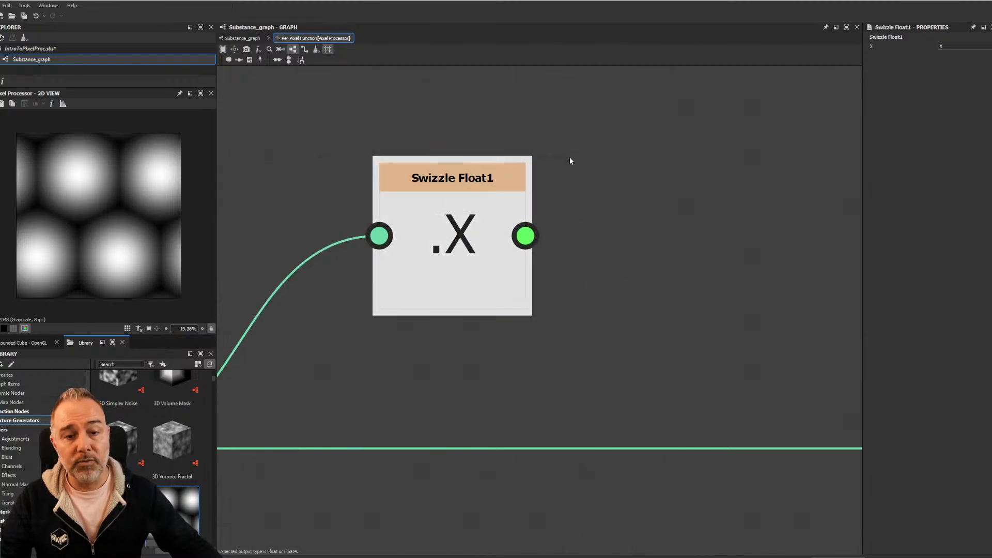
scroll(646, 197, "down", 3)
middle_click_drag(647, 198, 594, 171)
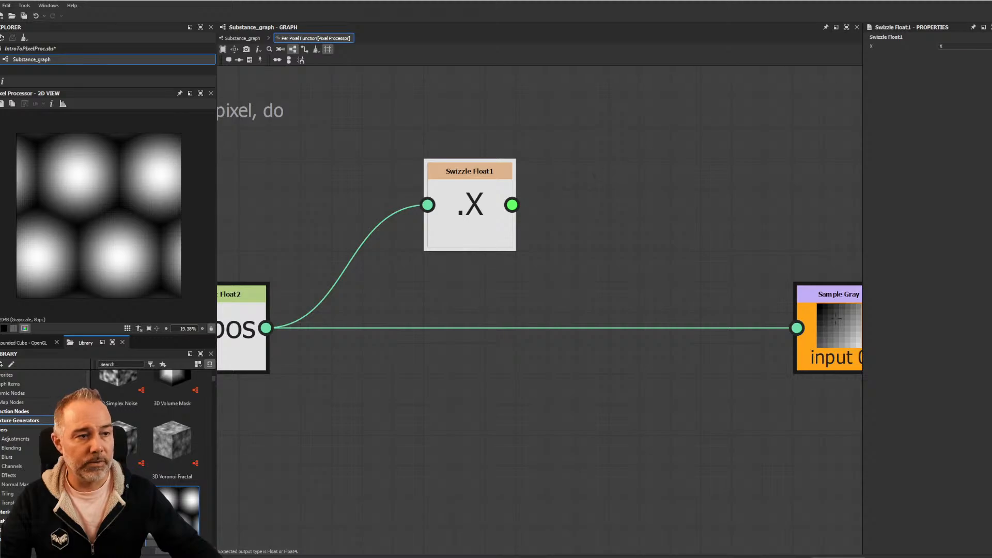
left_click(965, 46)
left_click(963, 52)
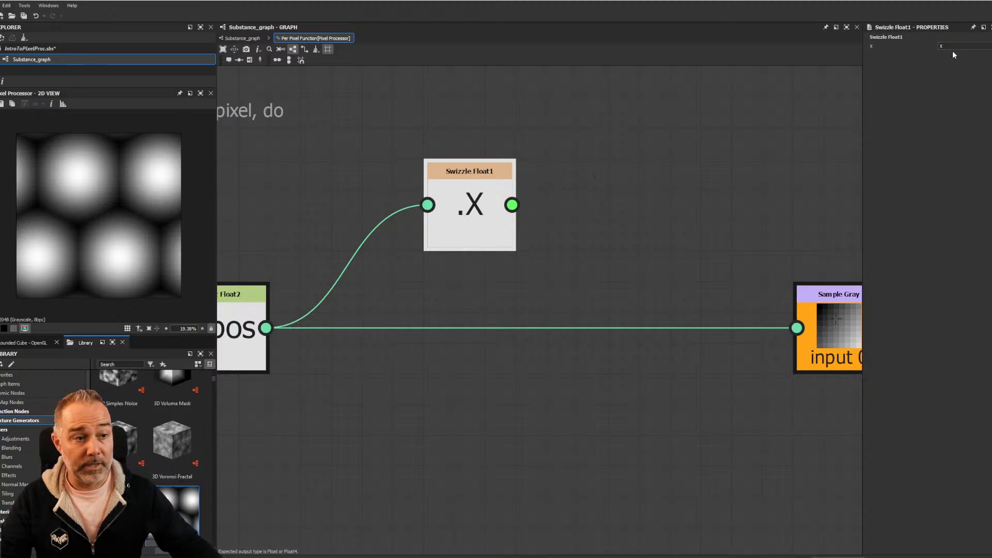
Add a Swizzle Float3 node below the link between $pos and Sample Gray, and connect the $pos output to its input
middle_click_drag(559, 250, 590, 180)
scroll(589, 181, "down", 2)
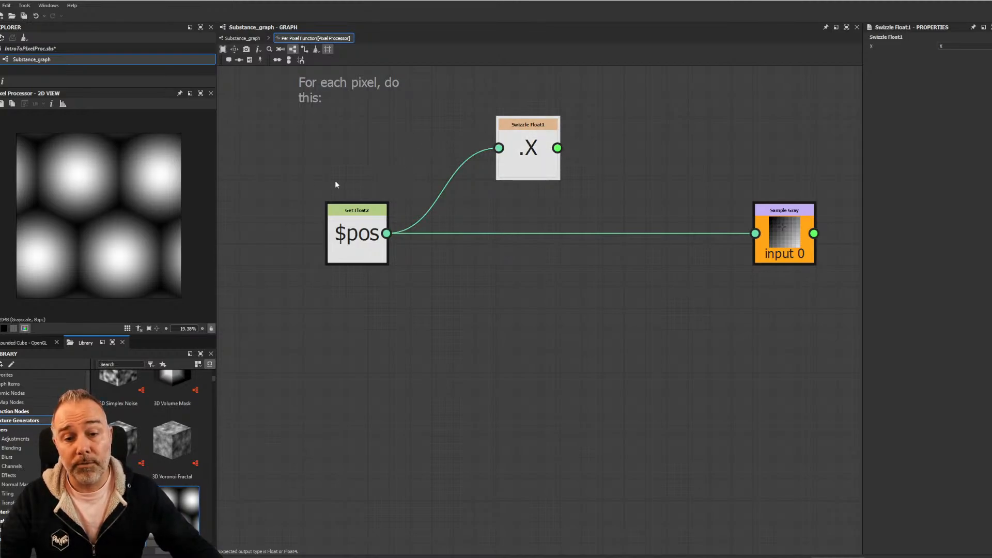
mouse_move(281, 176)
left_mouse_down()
mouse_move(377, 268)
mouse_move(383, 313)
left_mouse_up()
left_click(519, 289)
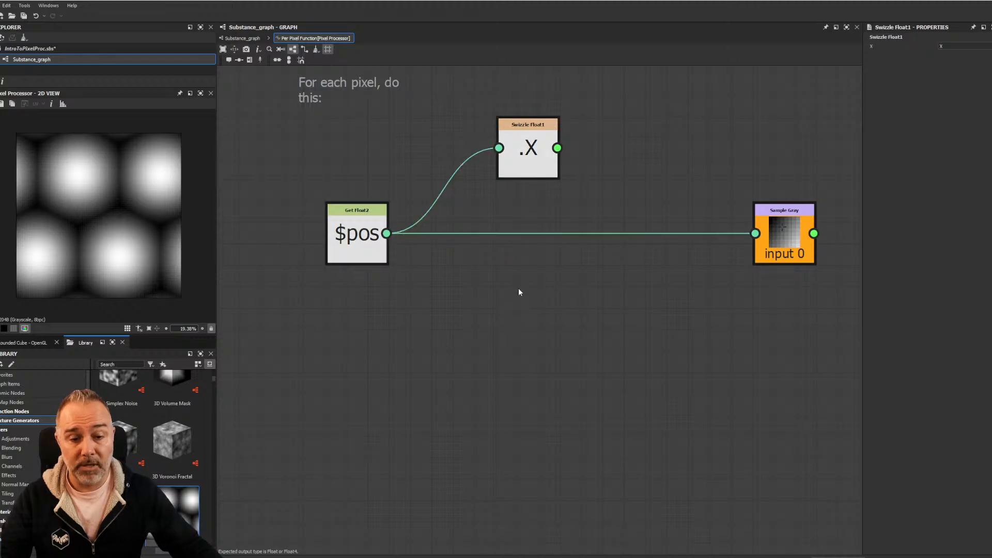
key("space")
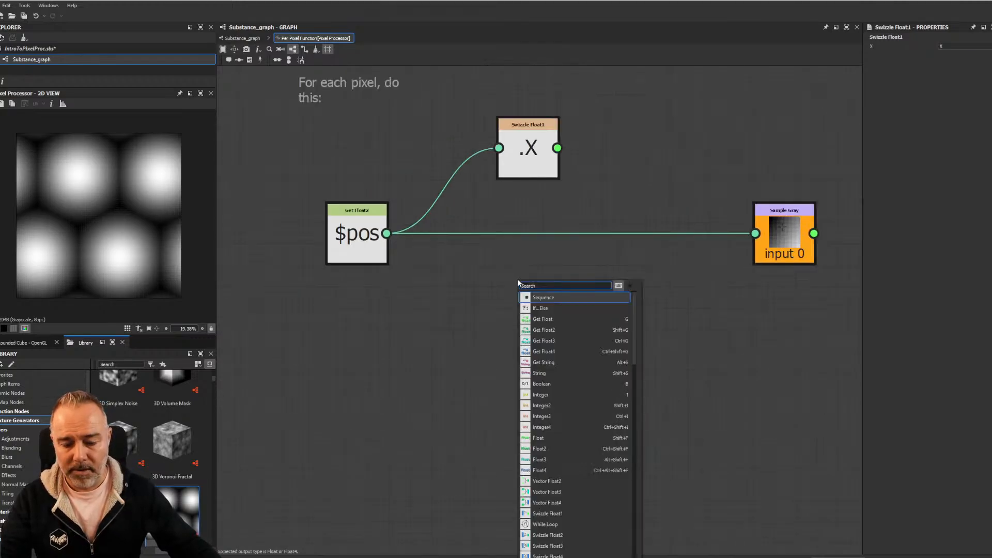
type("sw")
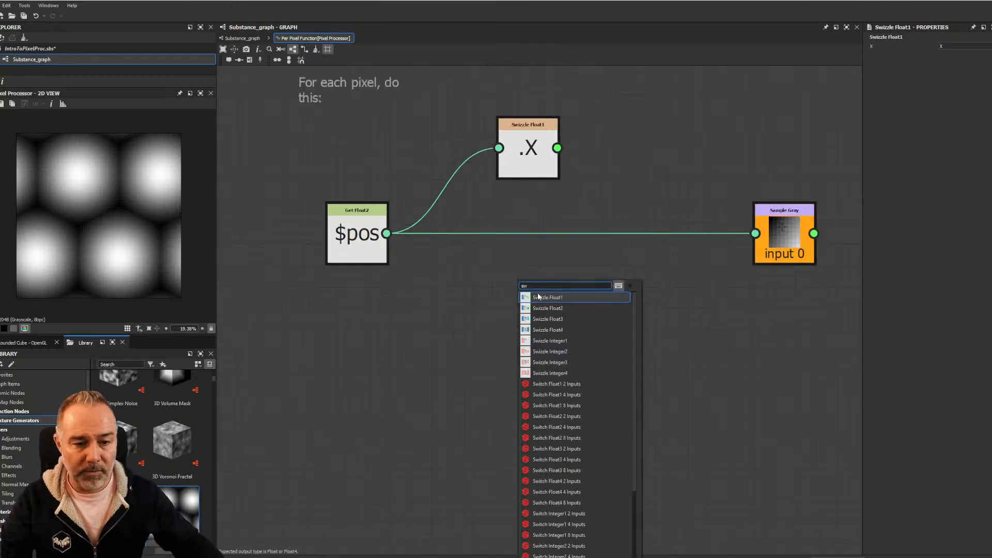
left_click(554, 319)
left_click_drag(387, 234, 493, 283)
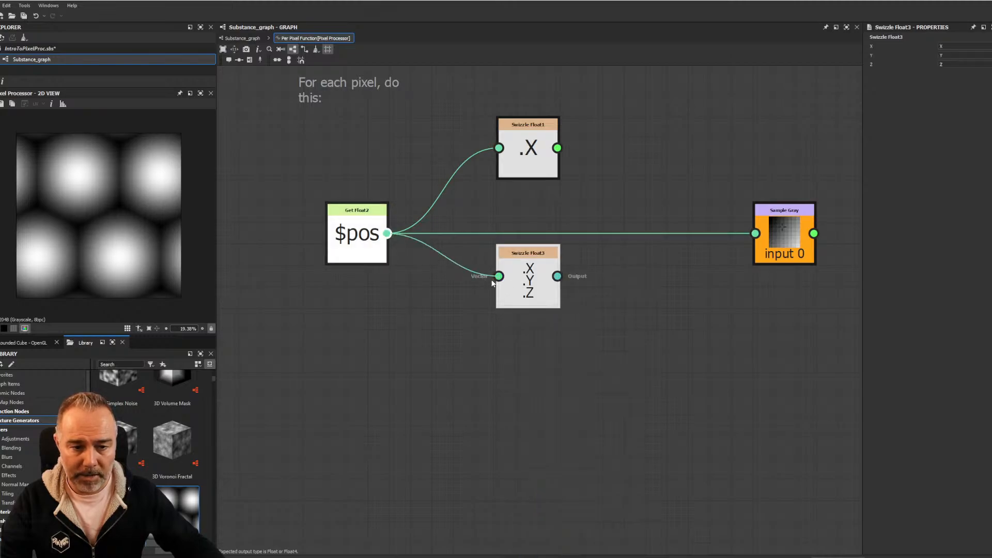
left_click_drag(533, 256, 538, 298)
scroll(540, 298, "up", 3)
scroll(547, 305, "down", 1)
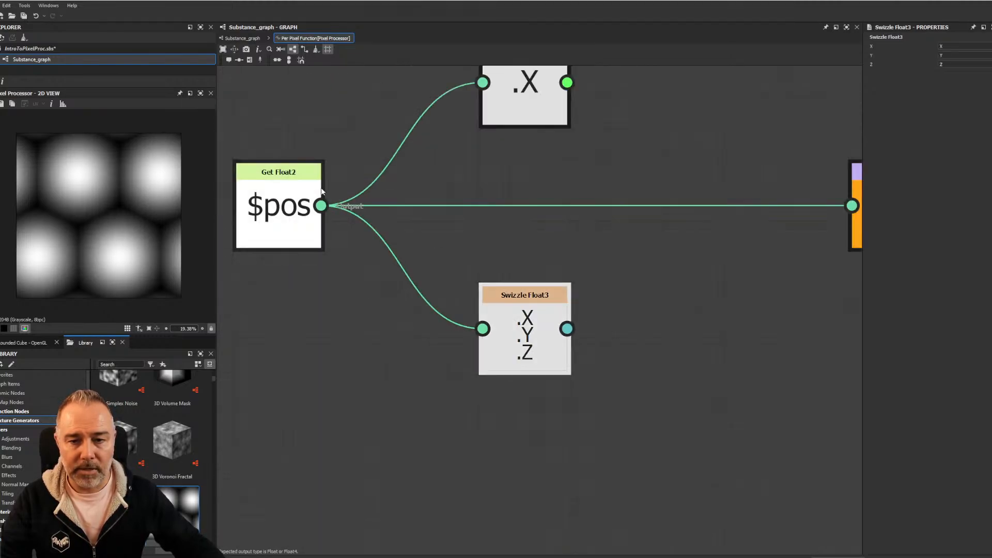
Set the Swizzle Float3 node's three extracted components to Y, X and Y
left_click(971, 62)
left_click(967, 65)
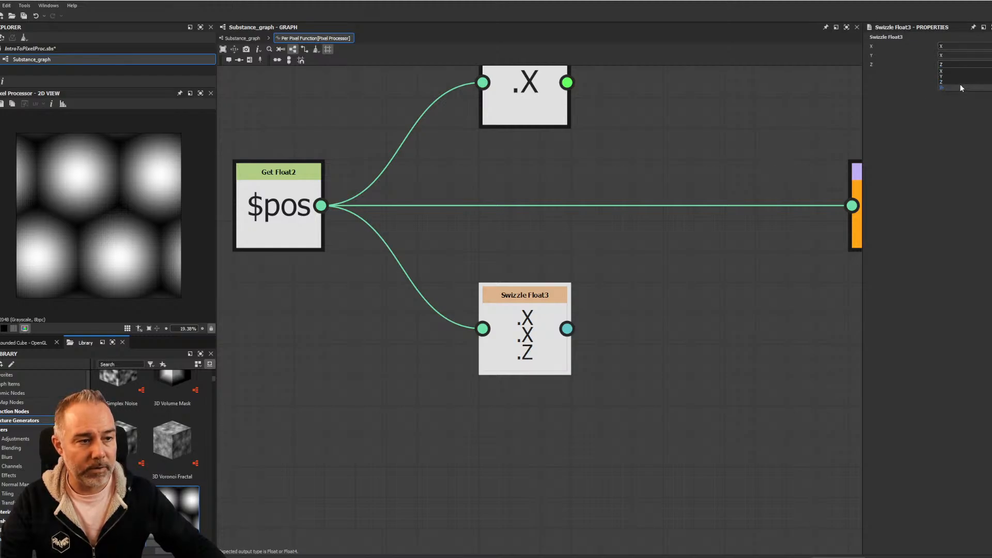
left_click(964, 75)
left_click(953, 56)
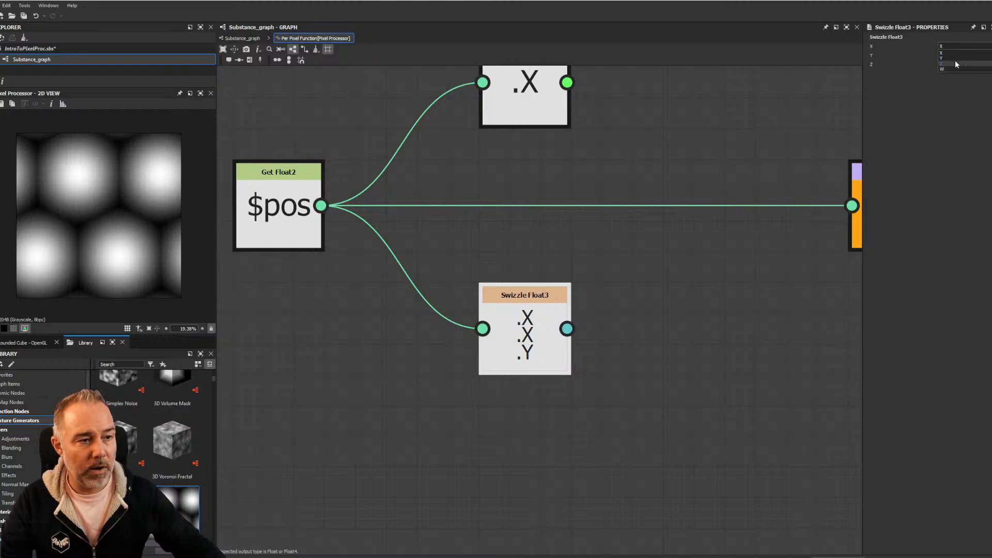
left_click(956, 58)
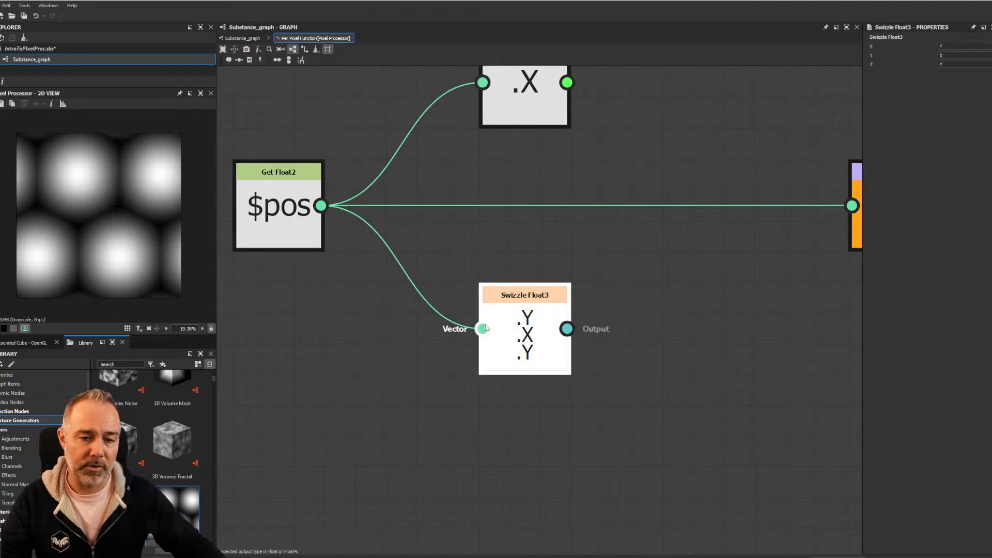
Add a Vector Float3 node above Sample Gray and connect the Swizzle Float1 output to its In input
middle_click_drag(608, 278, 605, 322)
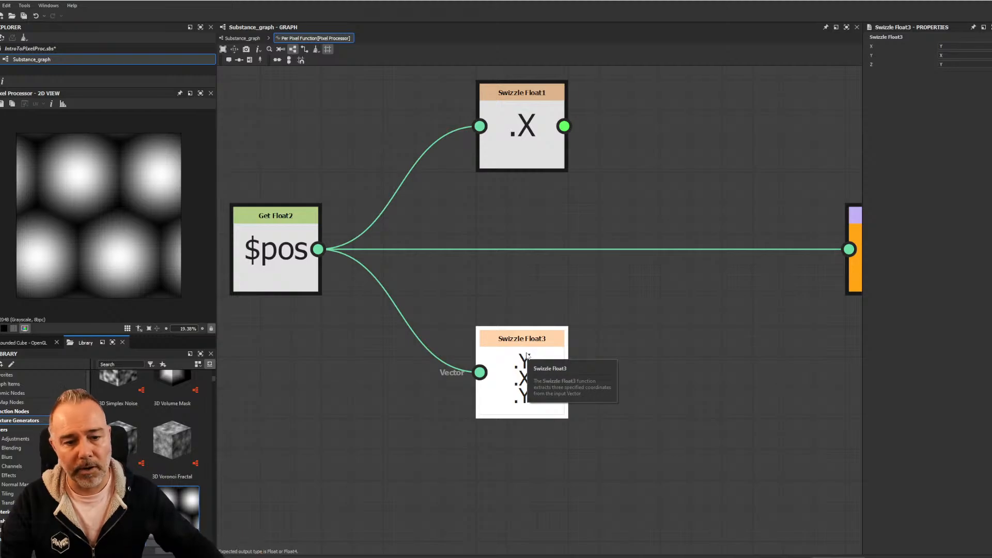
middle_click_drag(658, 304, 619, 311)
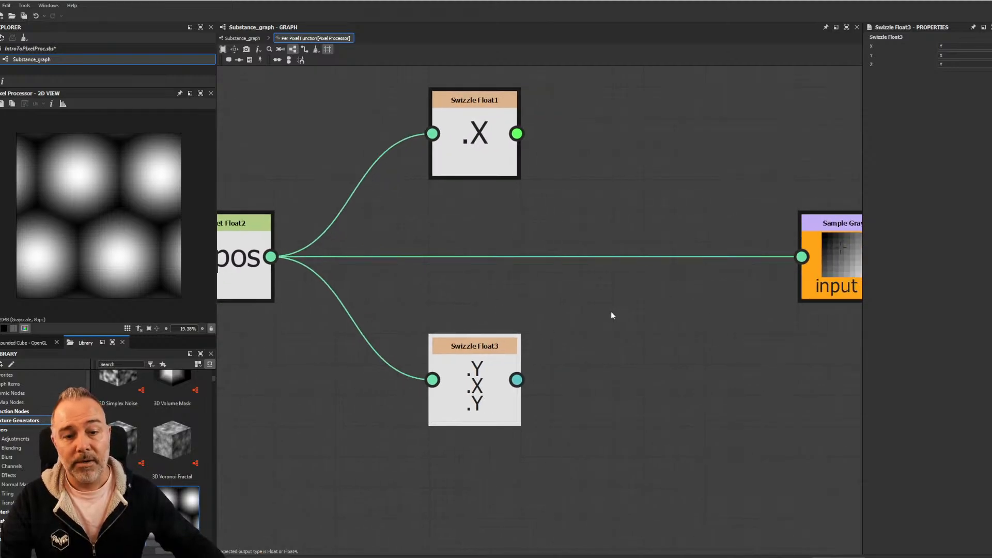
middle_click_drag(351, 160, 379, 184)
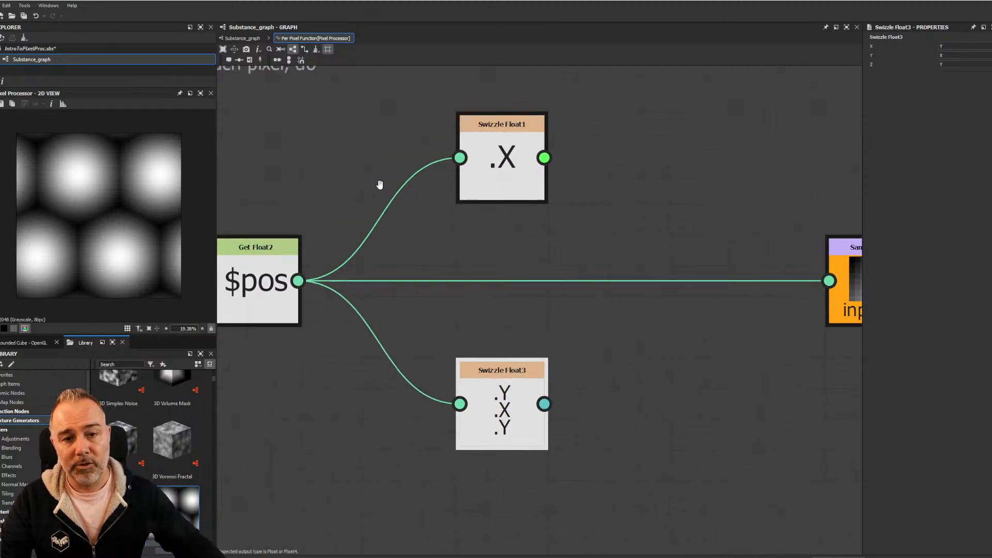
scroll(579, 210, "down", 3)
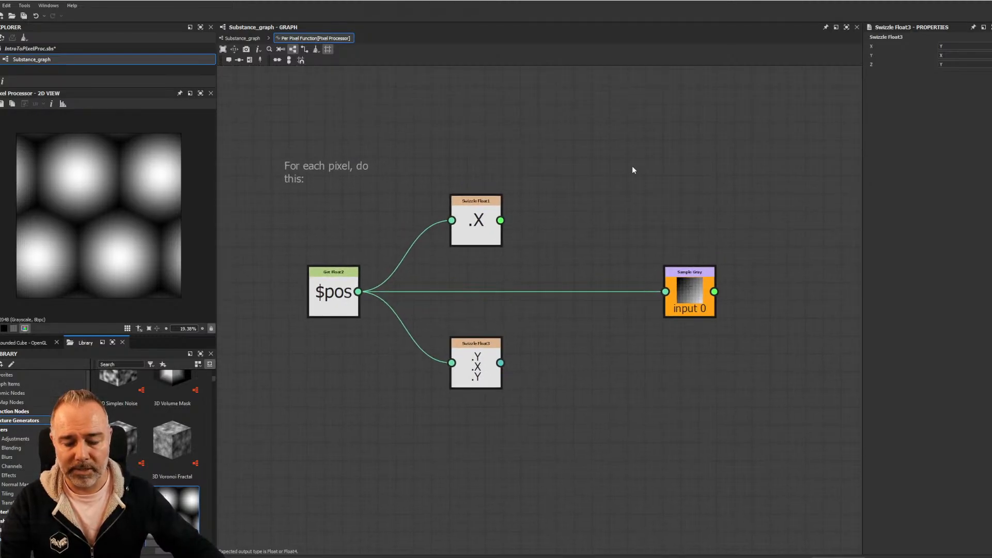
key("space")
type("vect")
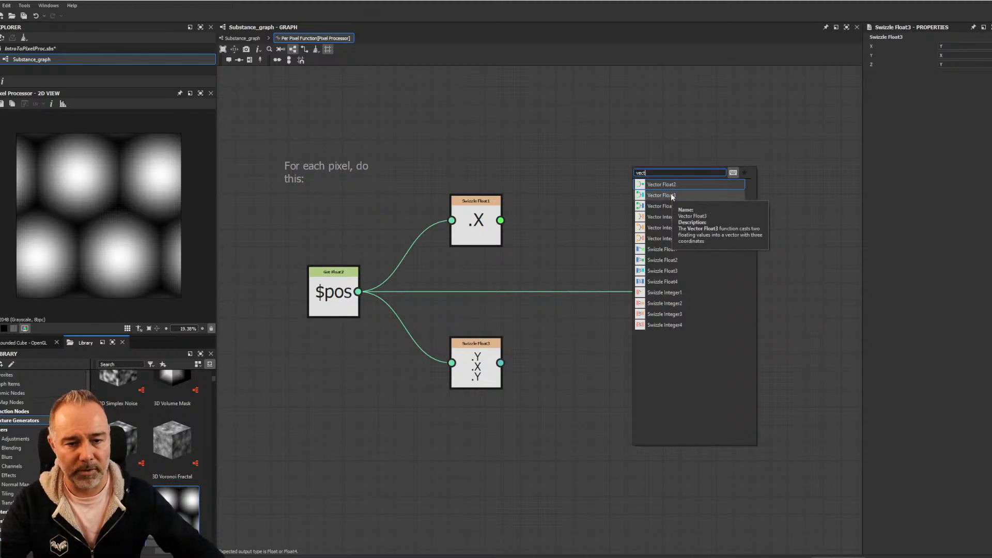
left_click(671, 195)
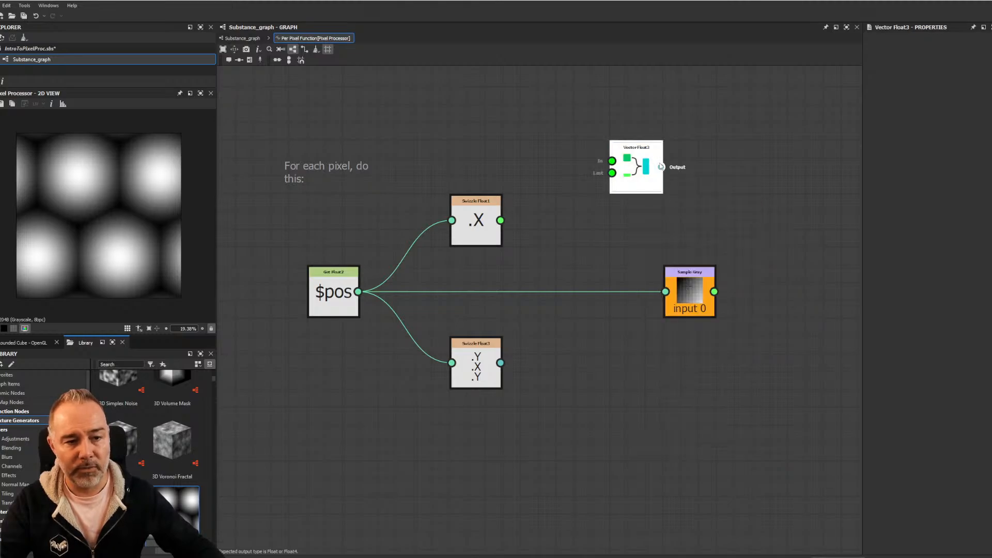
left_click_drag(632, 158, 631, 193)
scroll(631, 193, "up", 4)
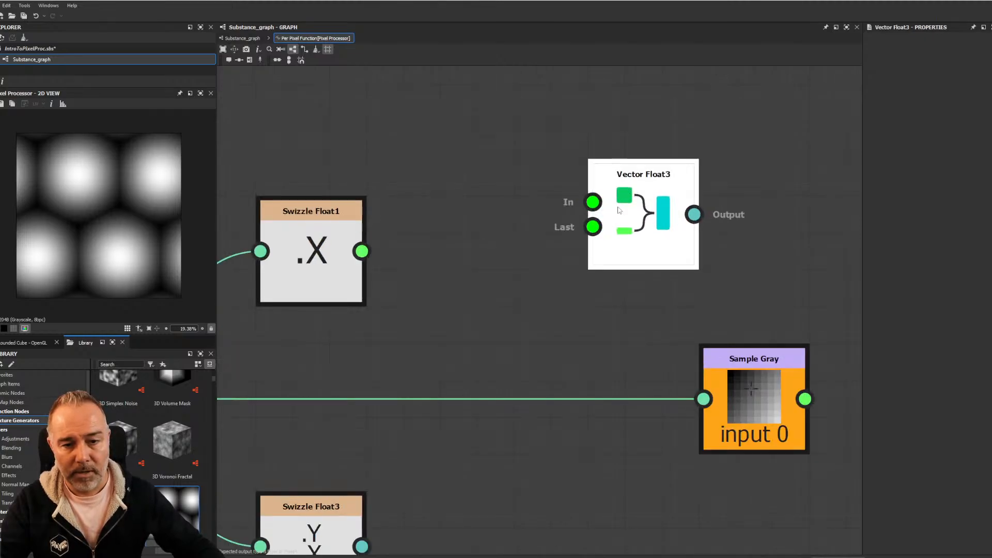
middle_click_drag(607, 207, 637, 147)
scroll(635, 147, "down", 2)
left_click_drag(468, 178, 628, 145)
Add a Swizzle Float2 node fed by the Swizzle Float3 output, and connect it to the Vector Float3 node's Last input
mouse_move(468, 384)
left_mouse_down()
mouse_move(625, 155)
mouse_move(629, 170)
mouse_move(599, 219)
mouse_move(627, 172)
mouse_move(611, 213)
mouse_move(506, 378)
mouse_move(539, 377)
left_mouse_up()
left_click(646, 366)
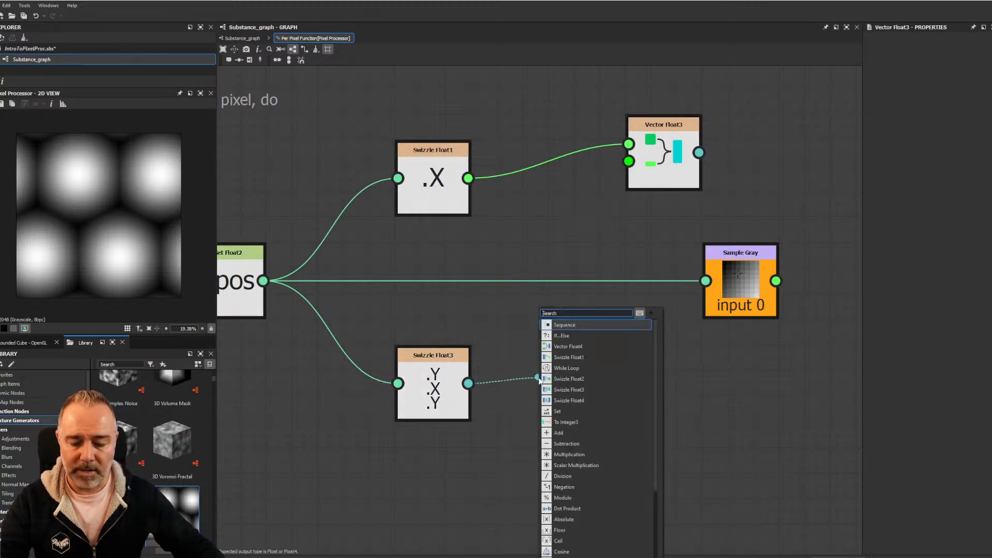
type("sw")
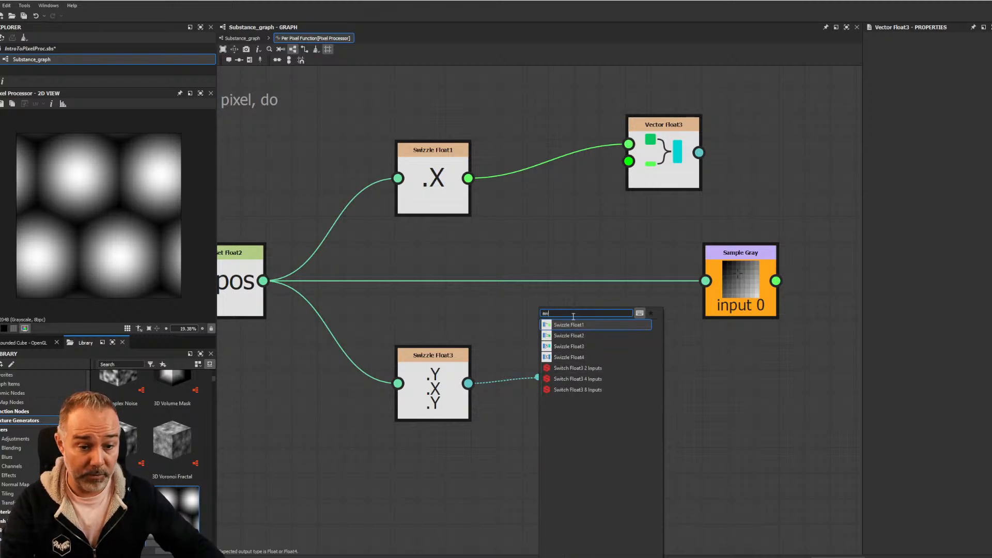
left_click(586, 336)
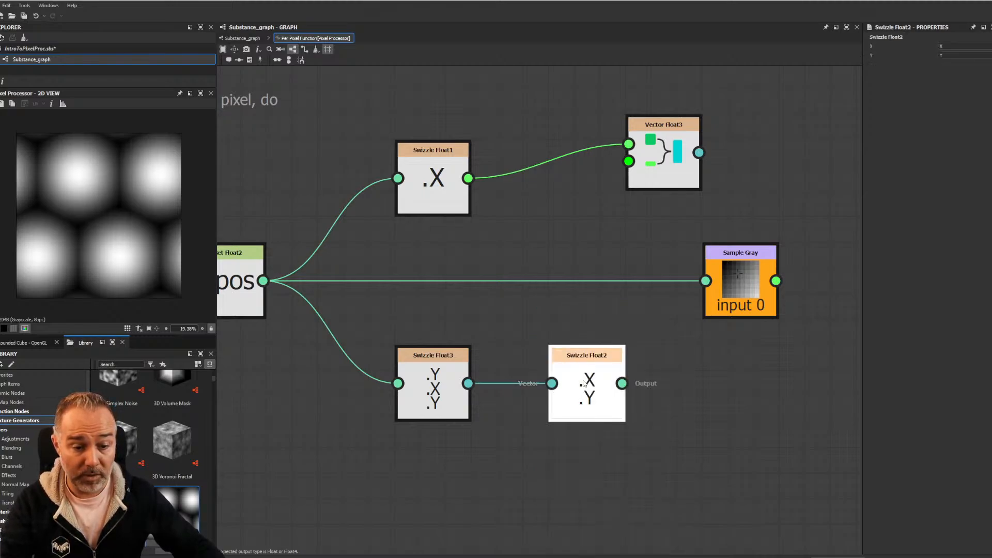
left_click_drag(622, 383, 629, 163)
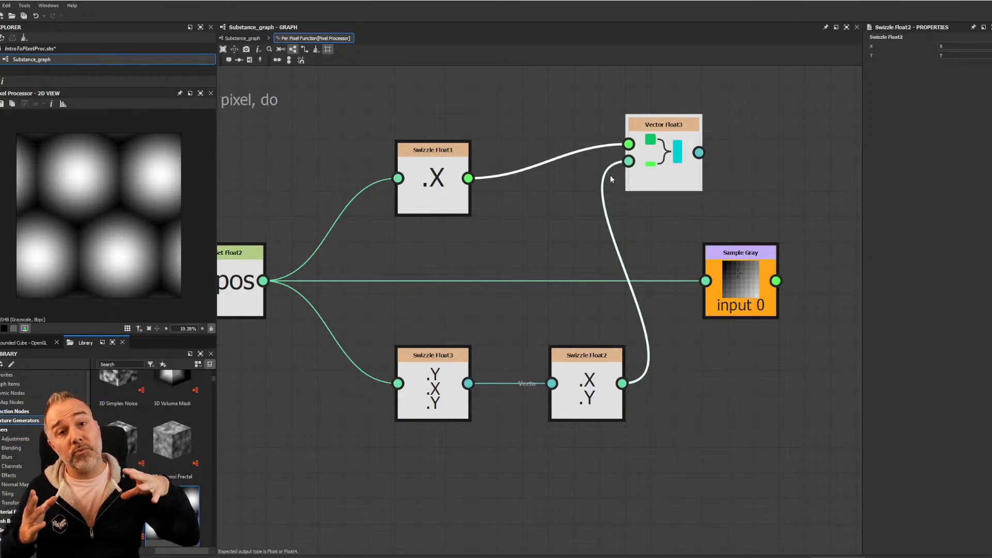
Delete the Vector Float3 node and move Sample Gray further to the right
left_click_drag(757, 113, 631, 192)
key("Delete")
middle_click_drag(553, 163, 545, 126)
scroll(546, 128, "down", 2)
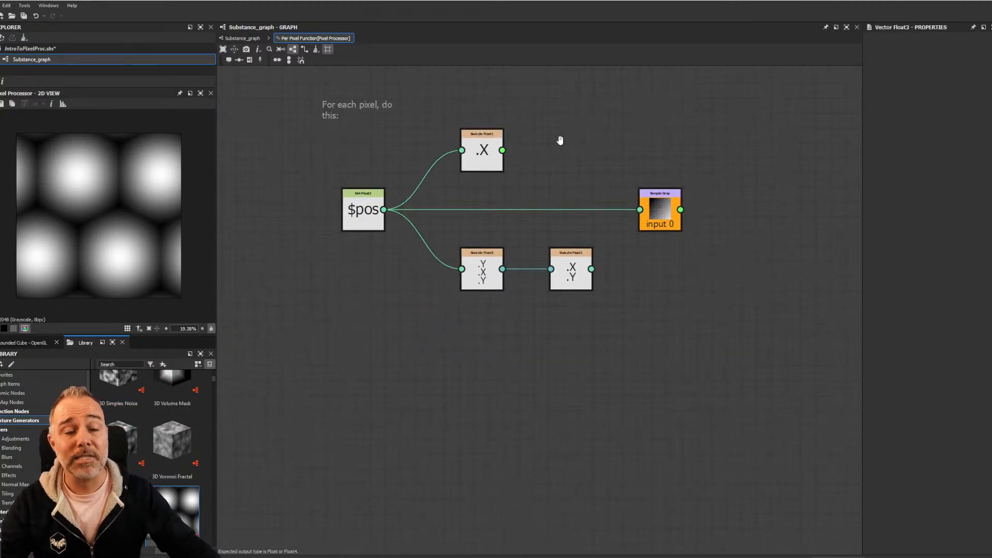
left_click_drag(655, 241, 761, 241)
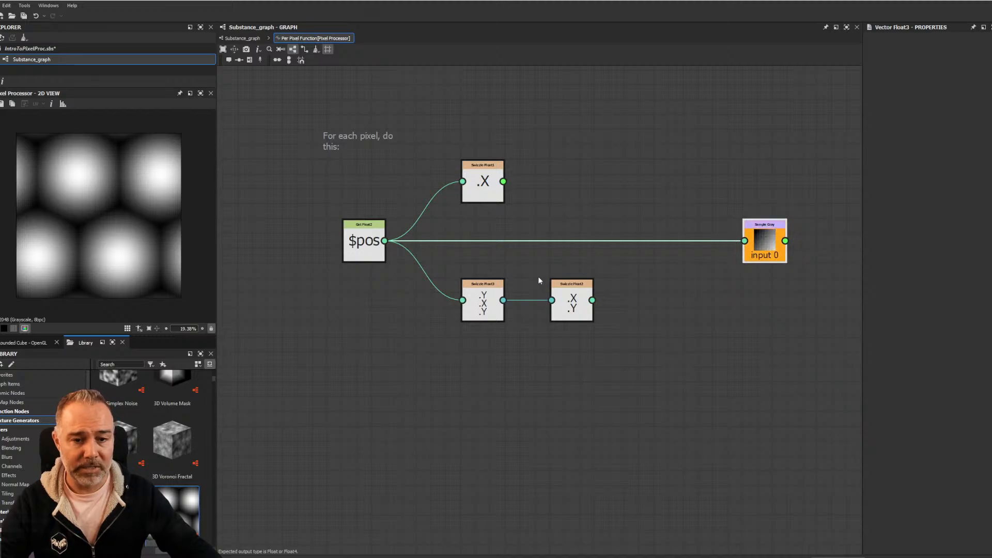
Delete the Swizzle Float3 and Swizzle Float2 nodes below the main link
scroll(482, 256, "up", 1)
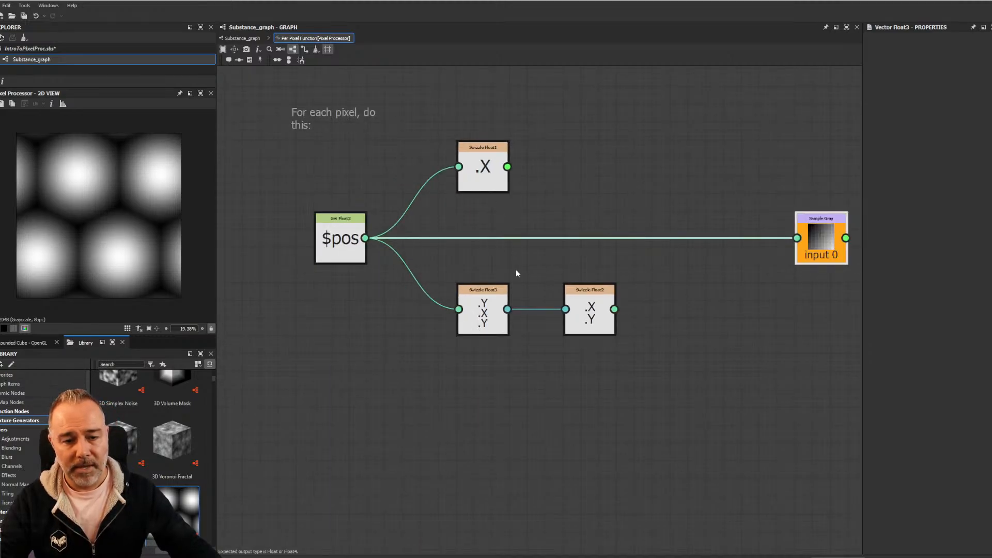
left_click_drag(491, 271, 597, 338)
key("Delete")
Examine the function graph from the $pos node through Swizzle Float1 to Sample Gray, and compare it with the 2D preview
middle_click_drag(519, 143, 553, 137)
scroll(505, 181, "up", 5)
scroll(505, 181, "down", 4)
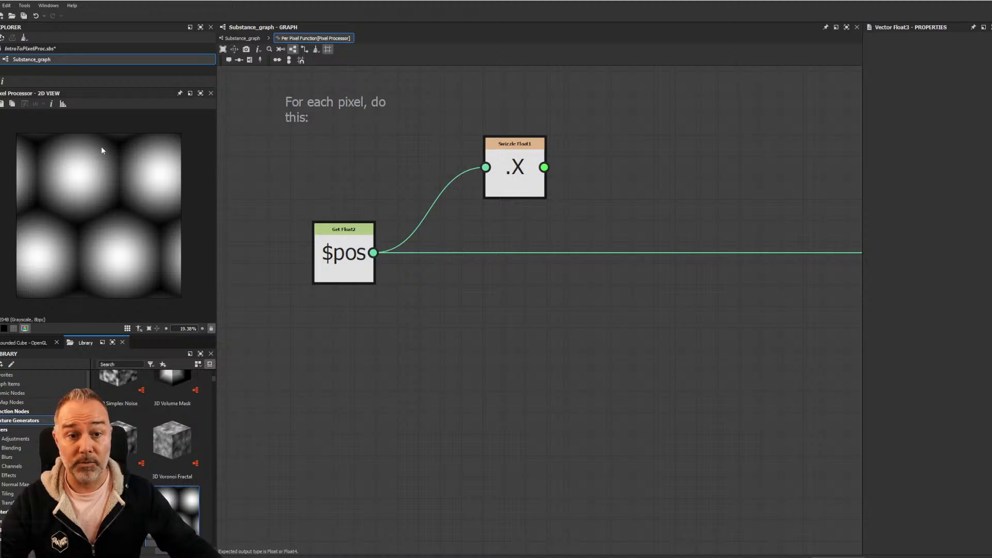
scroll(314, 222, "up", 5)
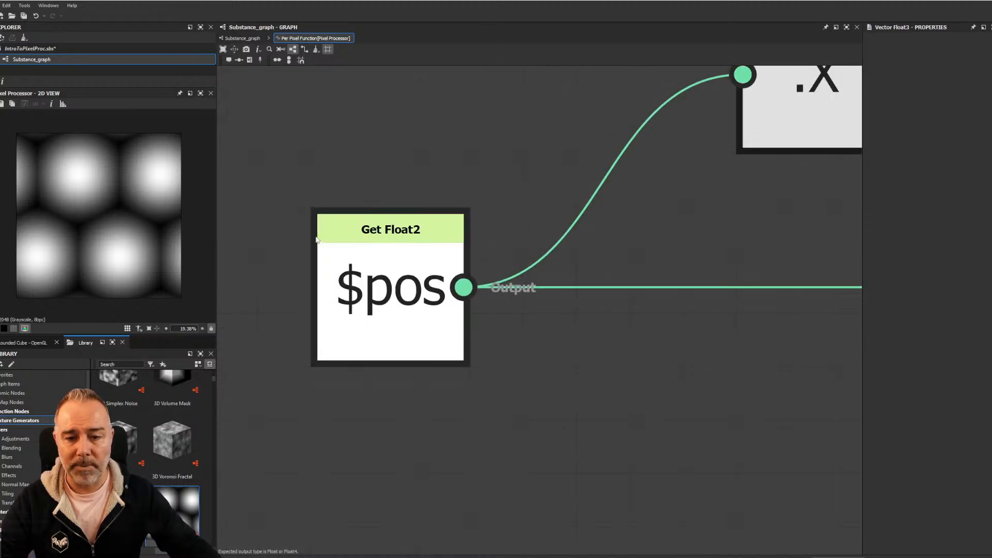
scroll(314, 222, "down", 3)
middle_click_drag(678, 179, 372, 167)
scroll(372, 167, "down", 3)
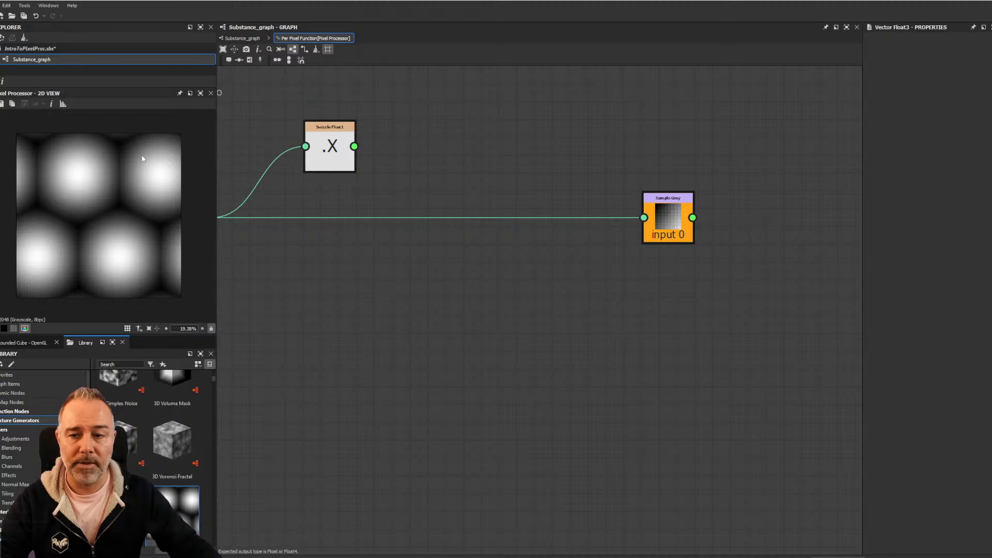
middle_click_drag(376, 156, 511, 165)
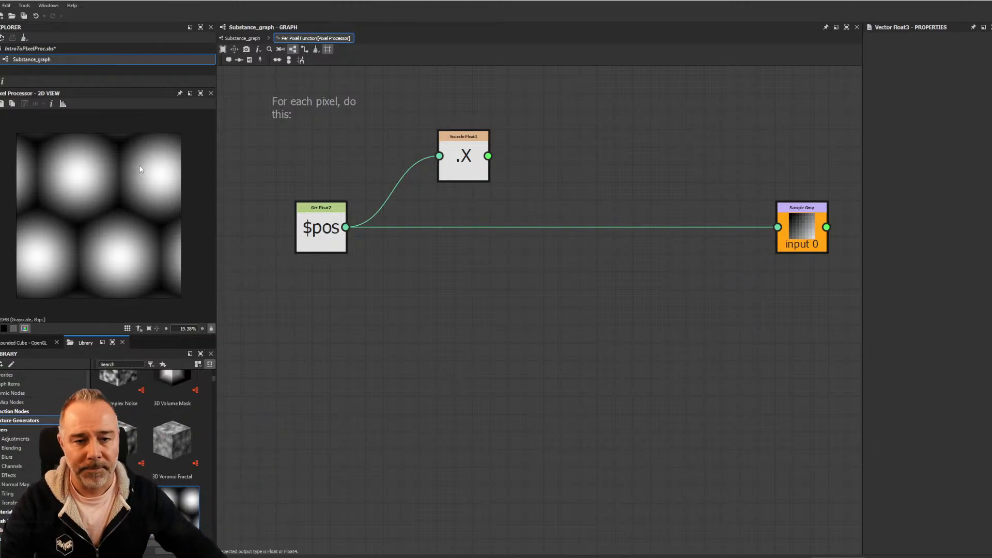
Add an Add node beside the Swizzle Float1 node
middle_click_drag(549, 136, 557, 177)
key("space")
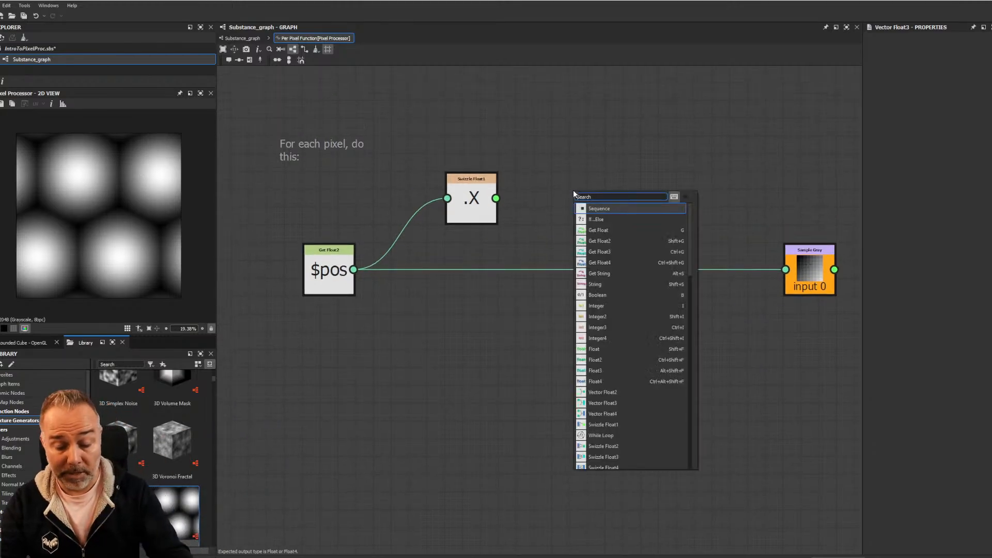
type("d")
key("BackSpace")
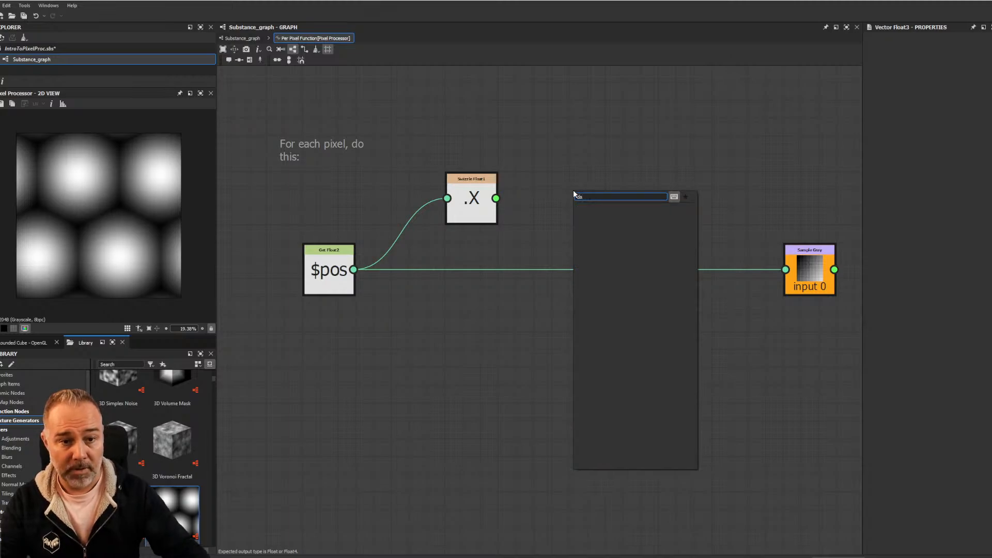
type("ad")
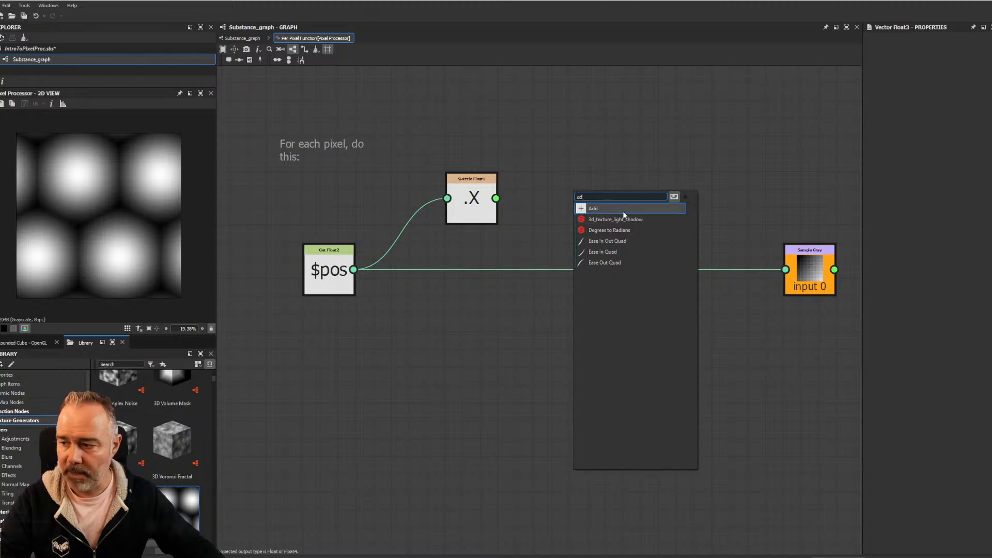
key("Return")
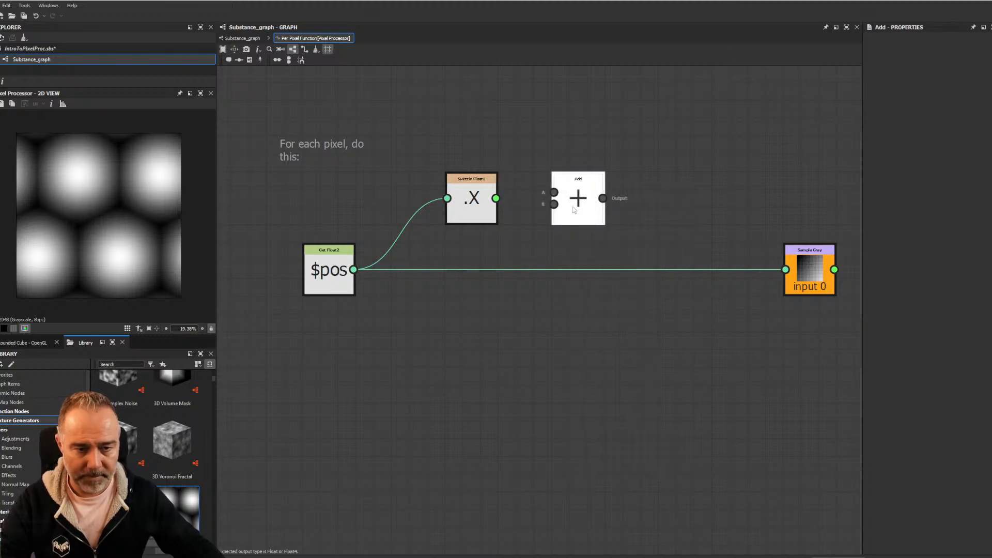
Move $pos and Sample Gray well below the Swizzle Float1 and Add nodes, and move the "For each pixel, do this:" comment higher
scroll(610, 243, "down", 2)
left_click_drag(303, 324, 750, 346)
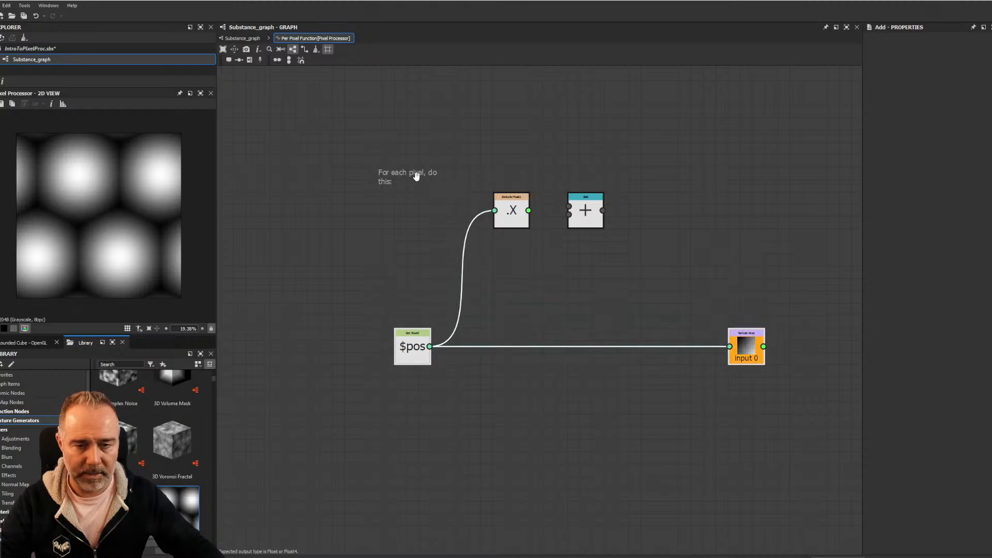
left_click_drag(416, 176, 404, 98)
Place a Float node below Swizzle Float1, and connect Swizzle Float1 and the Float node to the two inputs of the Add node
middle_click_drag(598, 191, 564, 202)
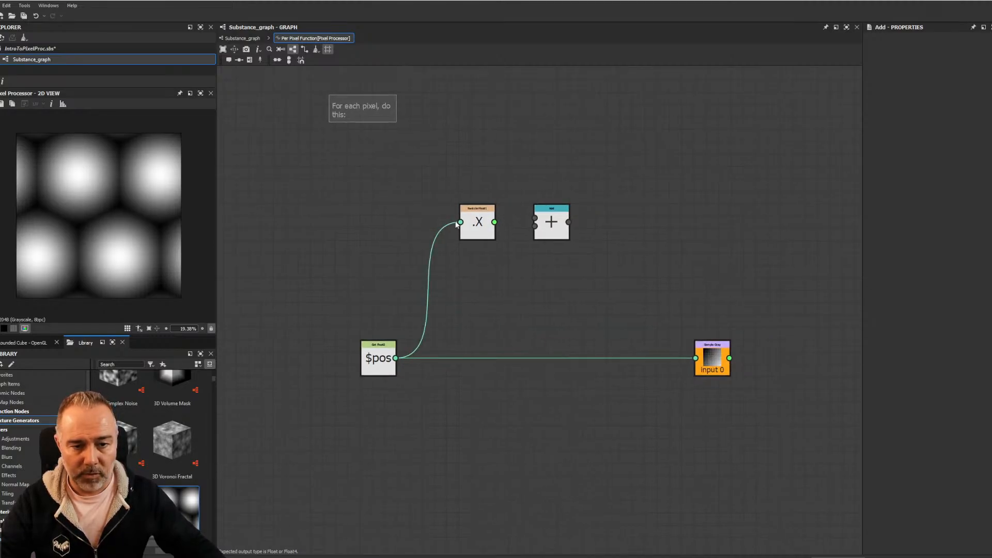
left_click_drag(476, 225, 474, 249)
left_click(534, 292)
middle_click_drag(689, 261, 666, 210)
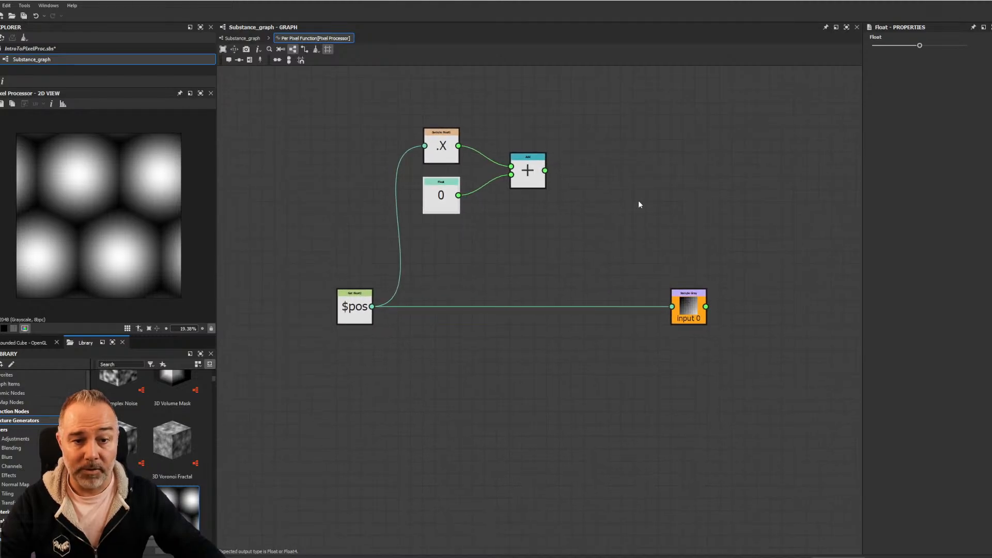
scroll(656, 248, "up", 2)
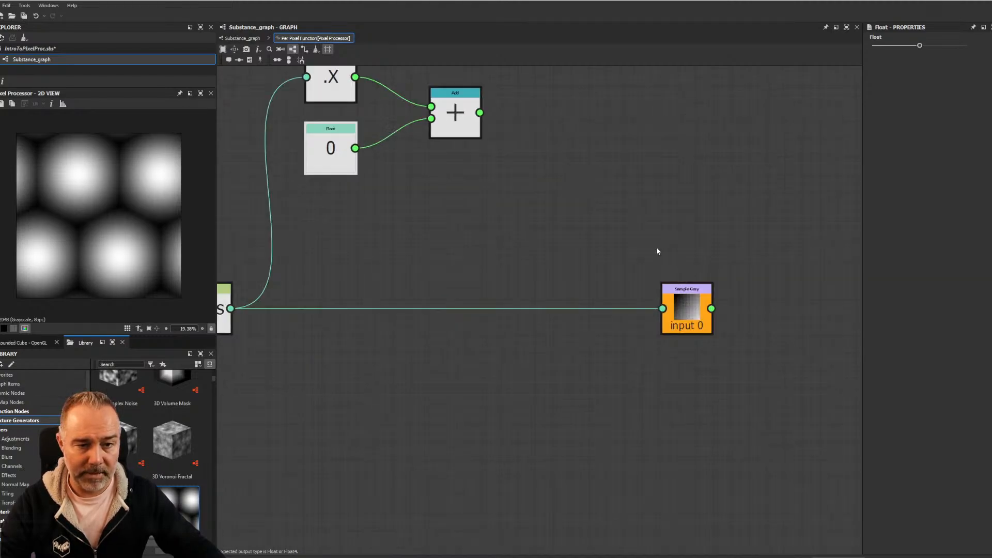
Try to connect the Add node's output directly to the Position input of Sample Gray
middle_click_drag(488, 109, 539, 148)
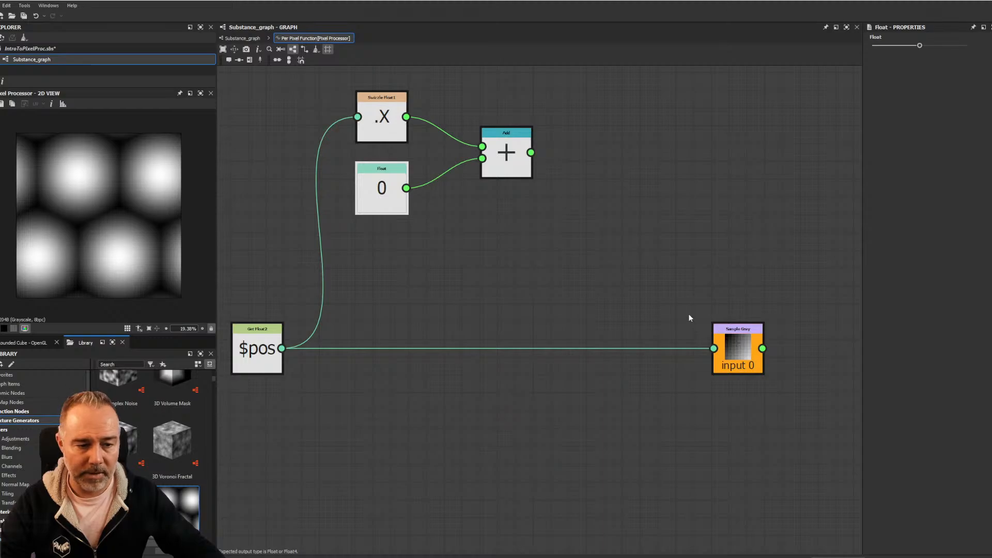
left_click_drag(531, 152, 714, 348)
key("ctrl+z")
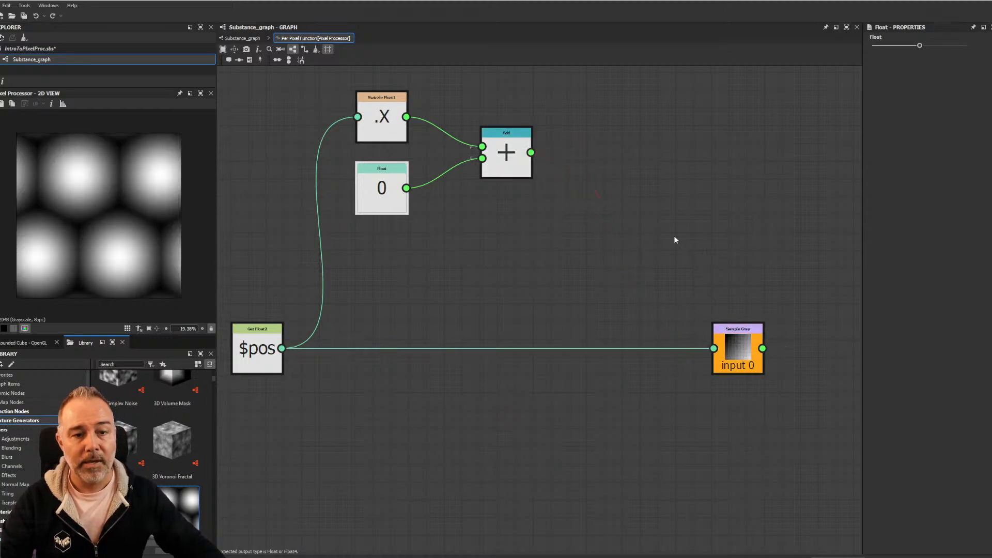
Compare the Add node's output connector with the $pos node's output connector and its link to Sample Gray
middle_click_drag(542, 152, 571, 231)
scroll(573, 231, "up", 6)
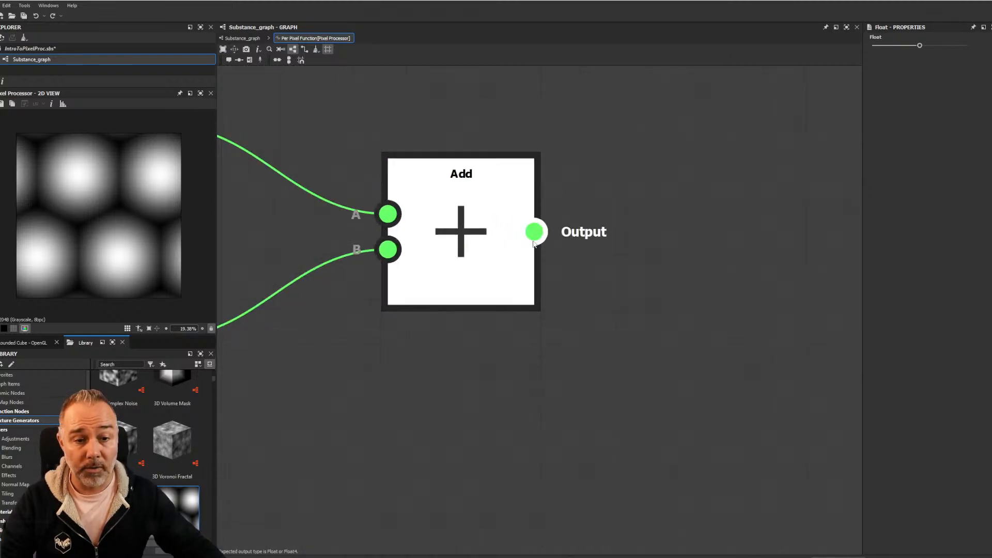
scroll(537, 226, "down", 2)
scroll(540, 226, "up", 2)
scroll(535, 231, "down", 1)
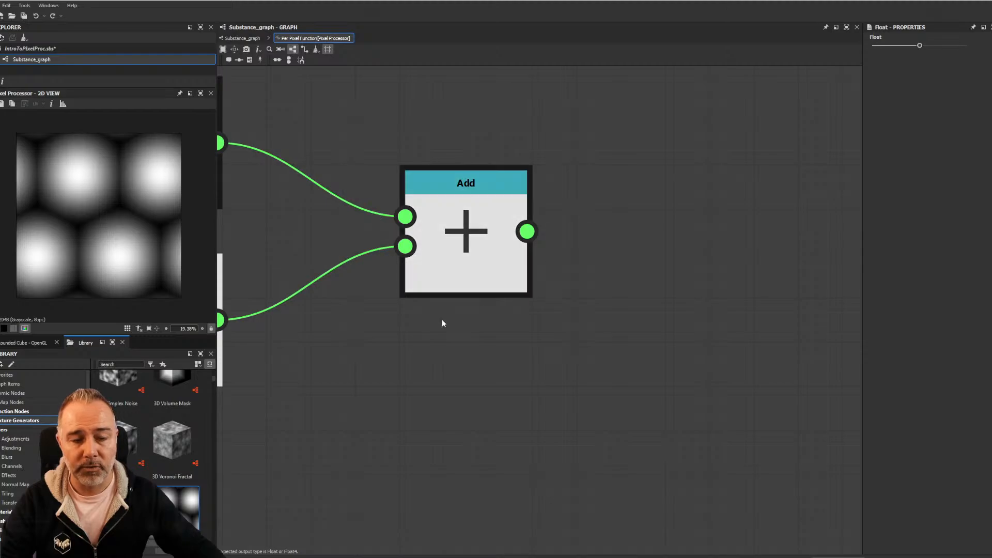
scroll(439, 319, "down", 5)
middle_click_drag(423, 346, 435, 304)
scroll(361, 352, "up", 6)
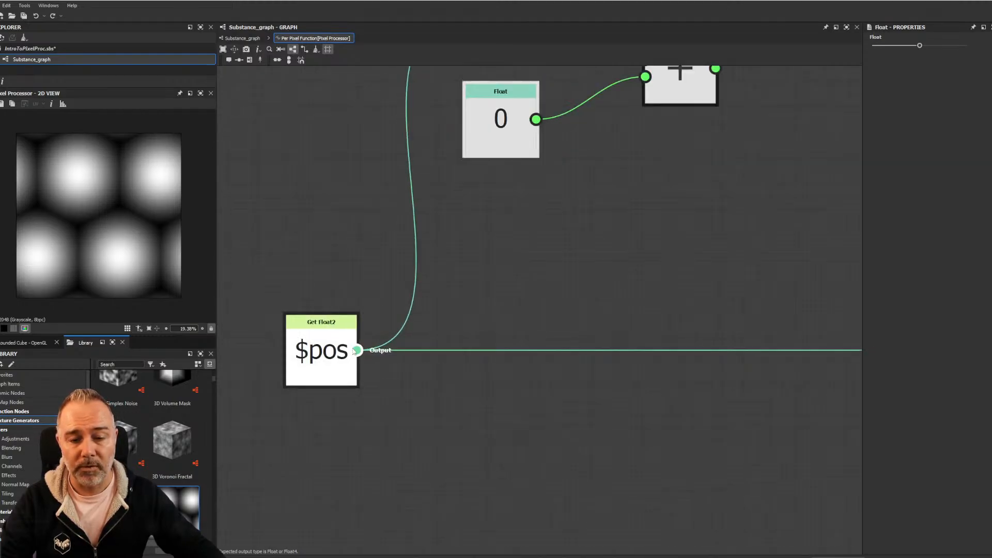
scroll(360, 362, "down", 7)
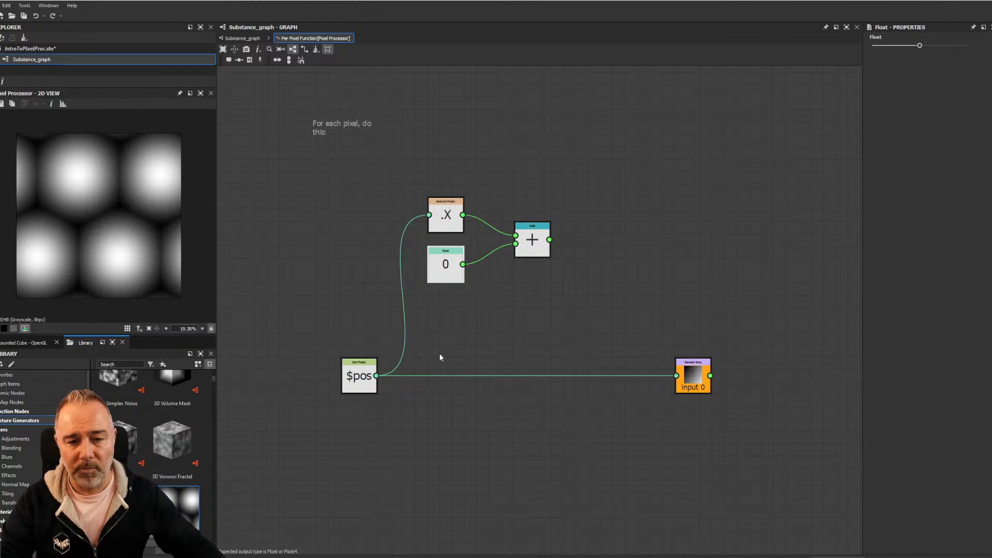
middle_click_drag(554, 243, 520, 250)
scroll(514, 242, "up", 4)
scroll(506, 235, "down", 2)
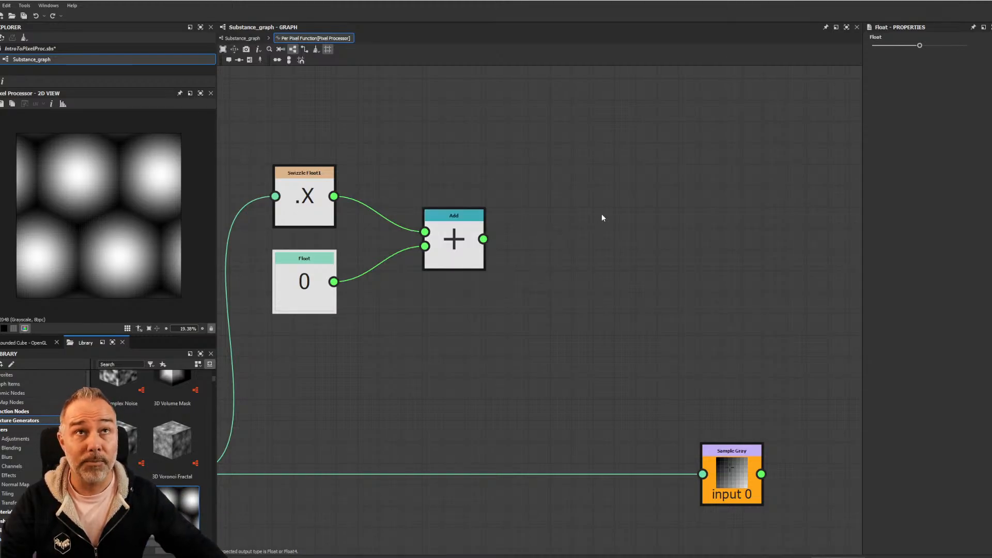
Add an Integer node beside the Add node and place an Integer4 node below it
key("space")
type("in")
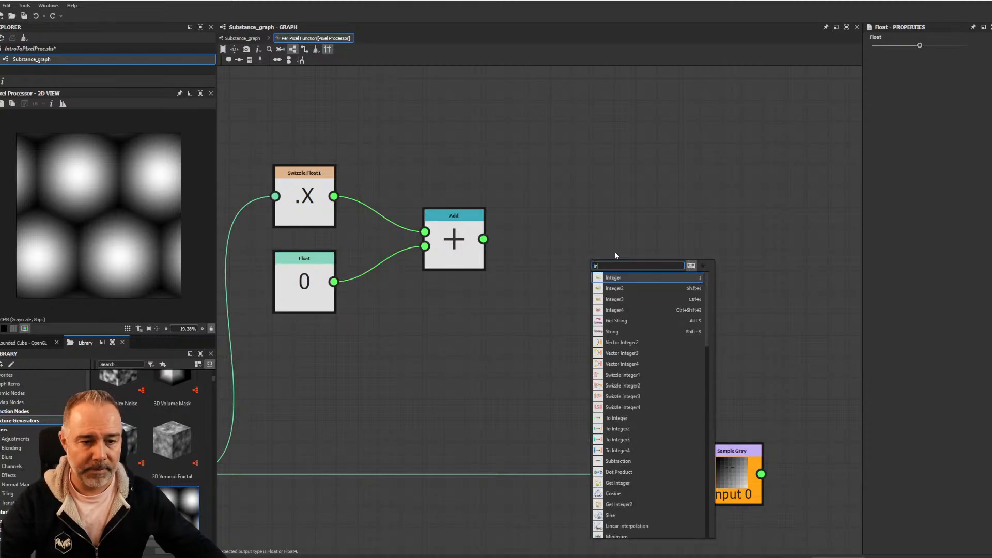
left_click(621, 278)
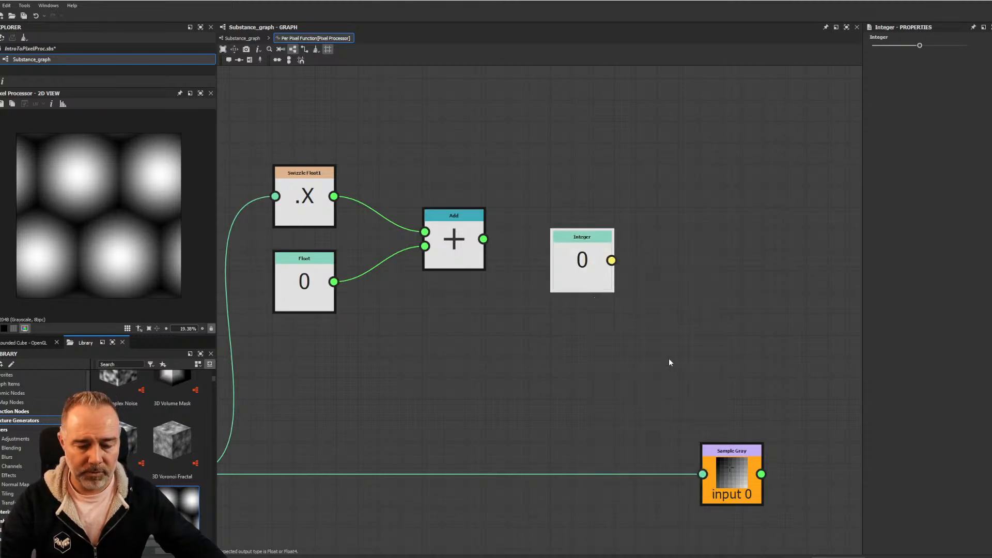
key("space")
type("in")
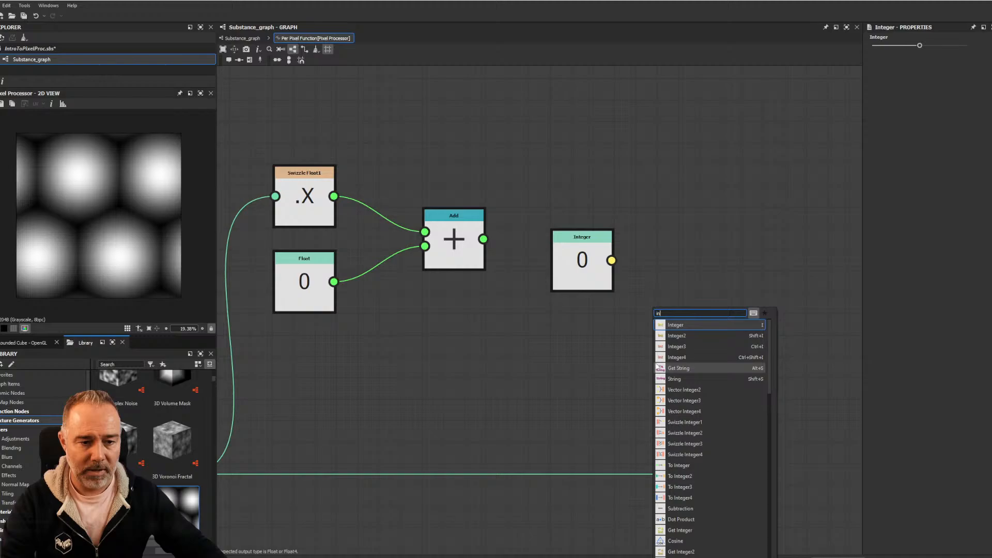
left_click(684, 361)
left_click_drag(666, 341, 602, 351)
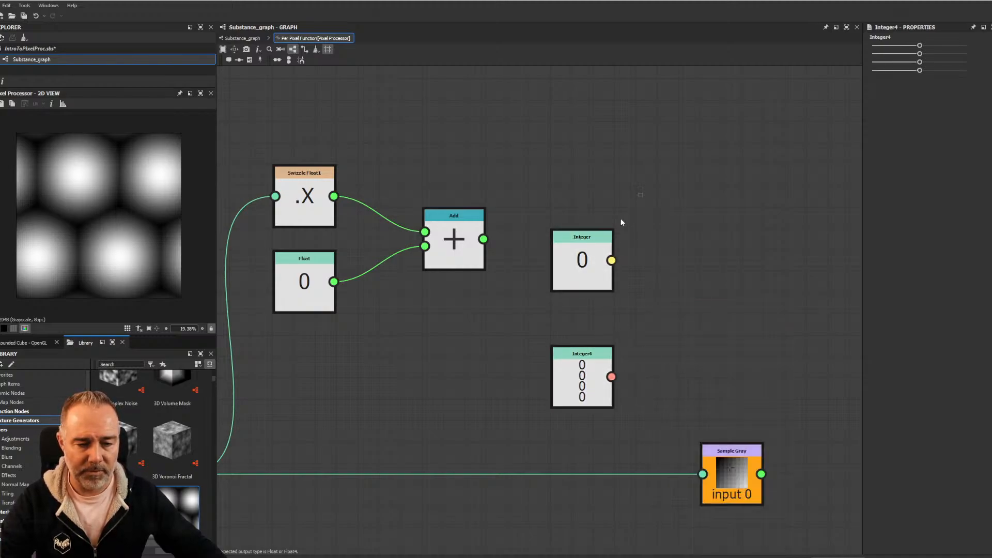
Delete the Integer and Integer4 nodes from the function graph
left_click(582, 264)
key("Delete")
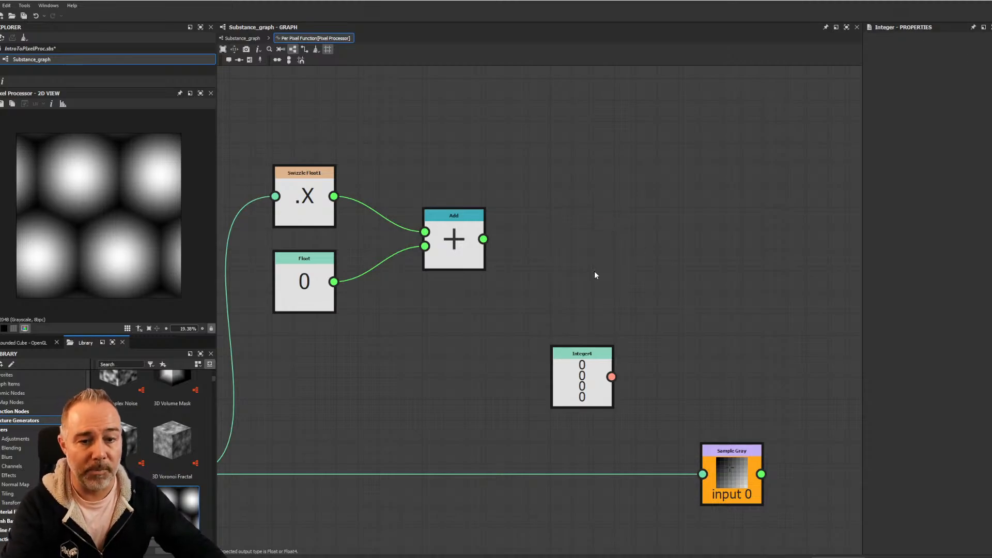
left_click(583, 378)
key("Delete")
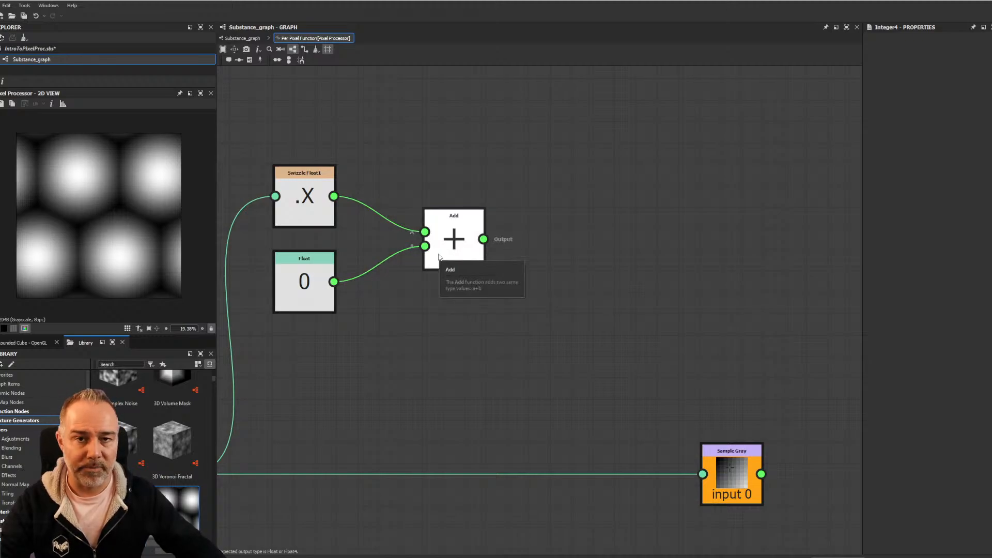
Examine the Position input of Sample Gray and the group of Swizzle Float1, Float and Add nodes
key("f")
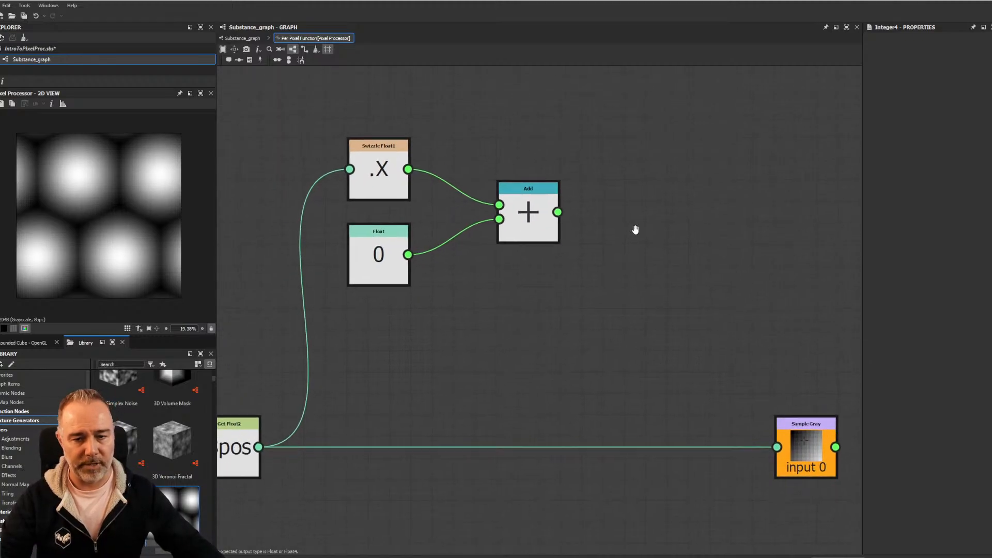
middle_click_drag(630, 243, 569, 189)
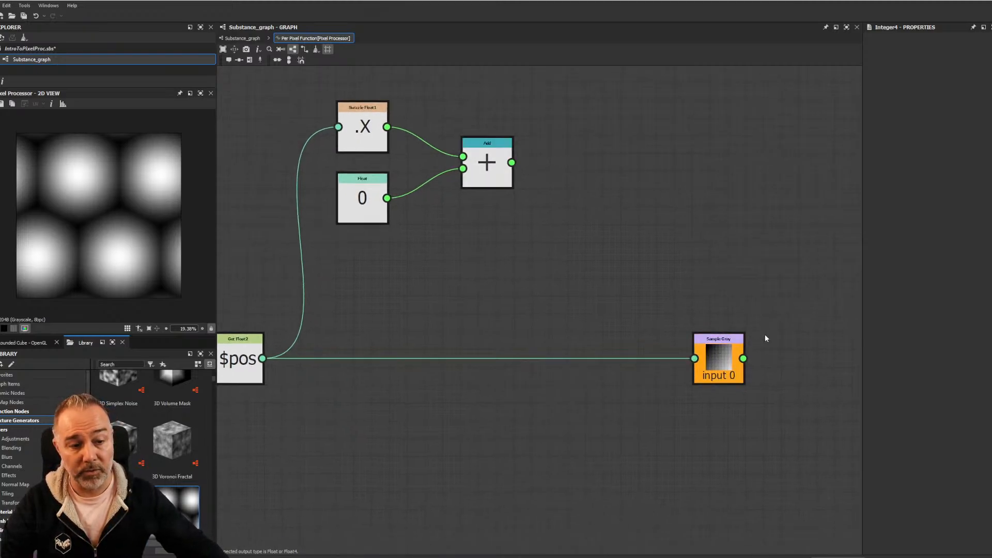
scroll(749, 359, "up", 5)
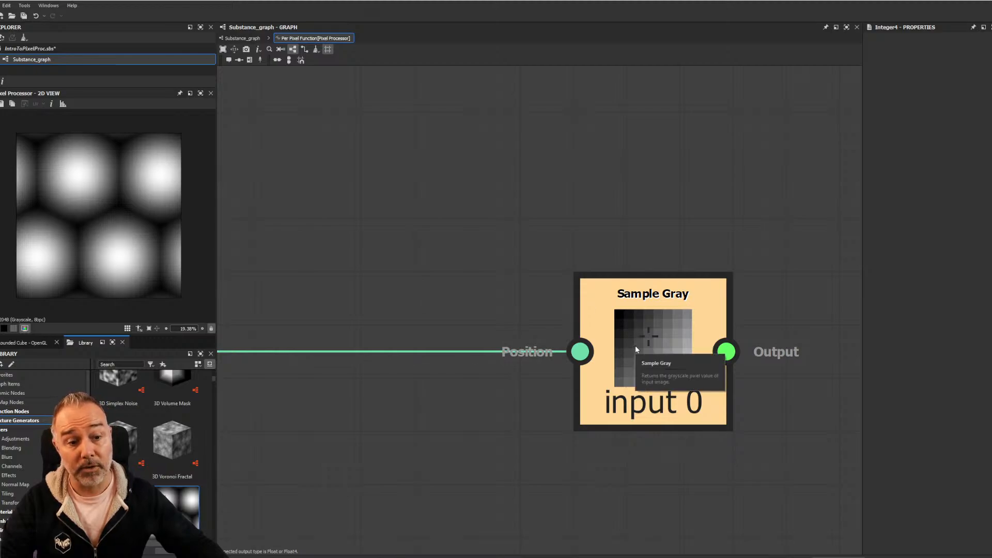
scroll(635, 345, "down", 4)
middle_click_drag(460, 239, 618, 331)
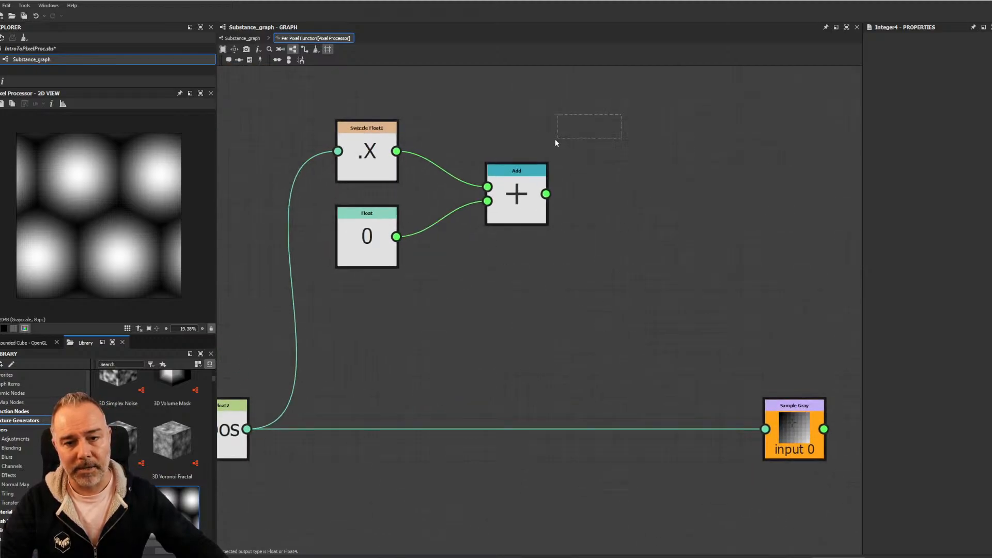
left_click_drag(556, 143, 359, 279)
scroll(434, 341, "down", 1)
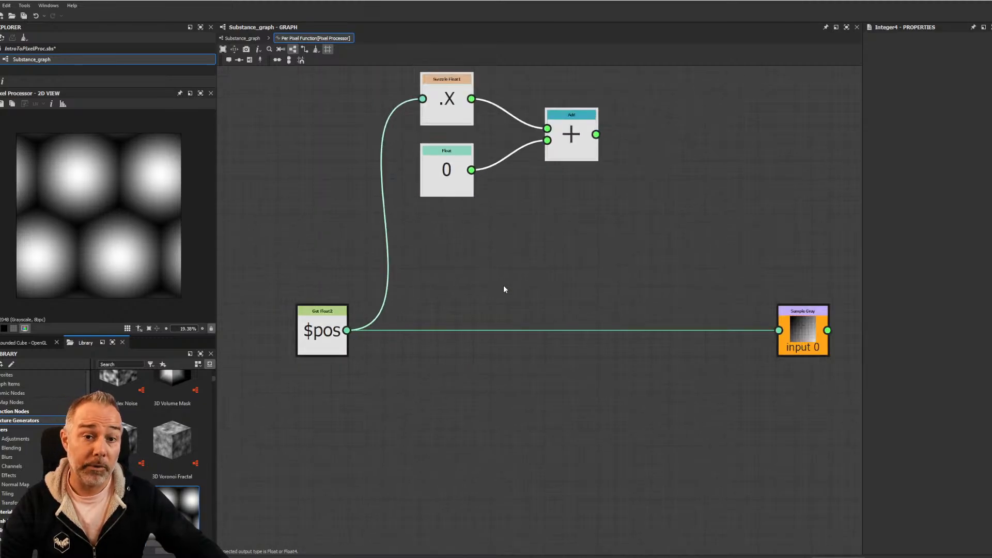
Duplicate the Swizzle Float1 node, place the copy below the link between $pos and Sample Gray, and set its component to Y
left_click(447, 103)
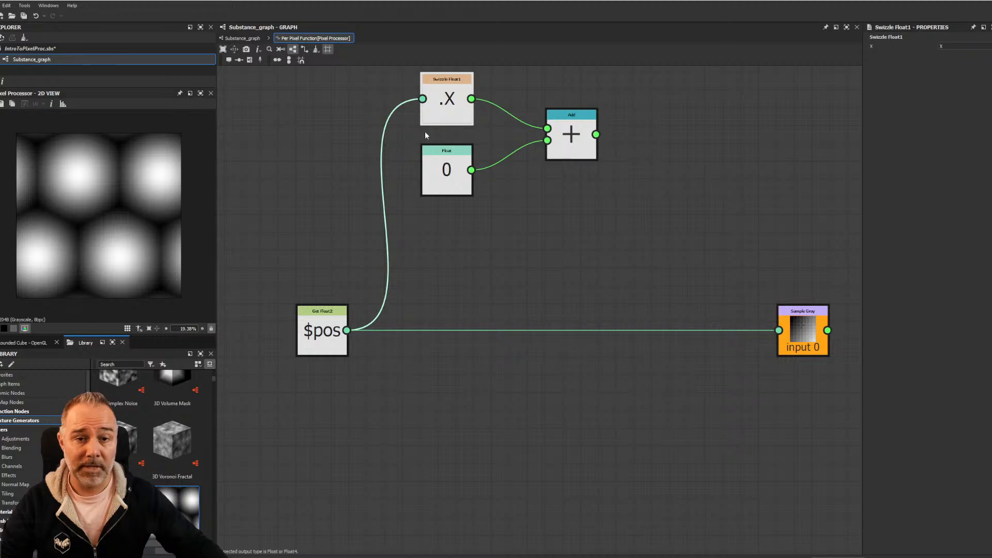
key("ctrl+d")
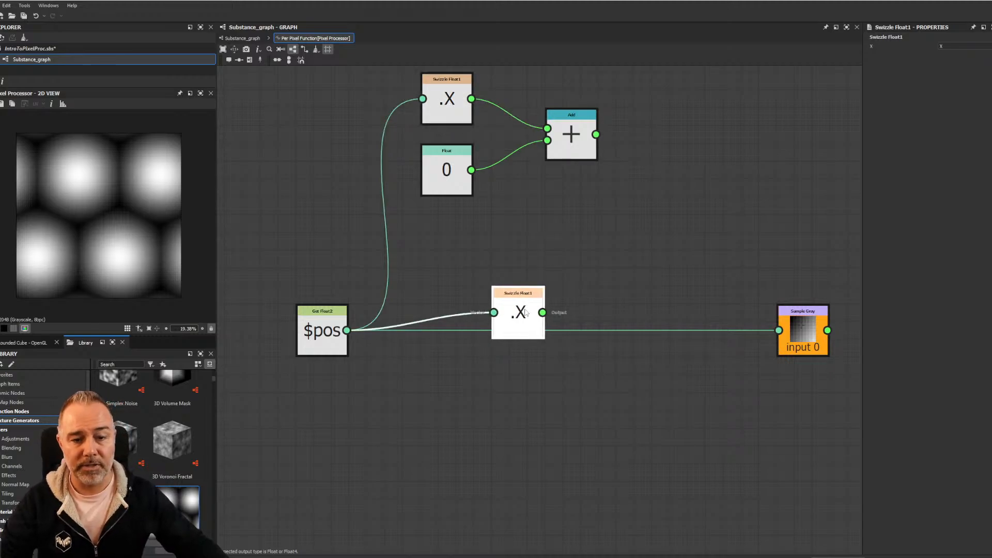
left_click(455, 402)
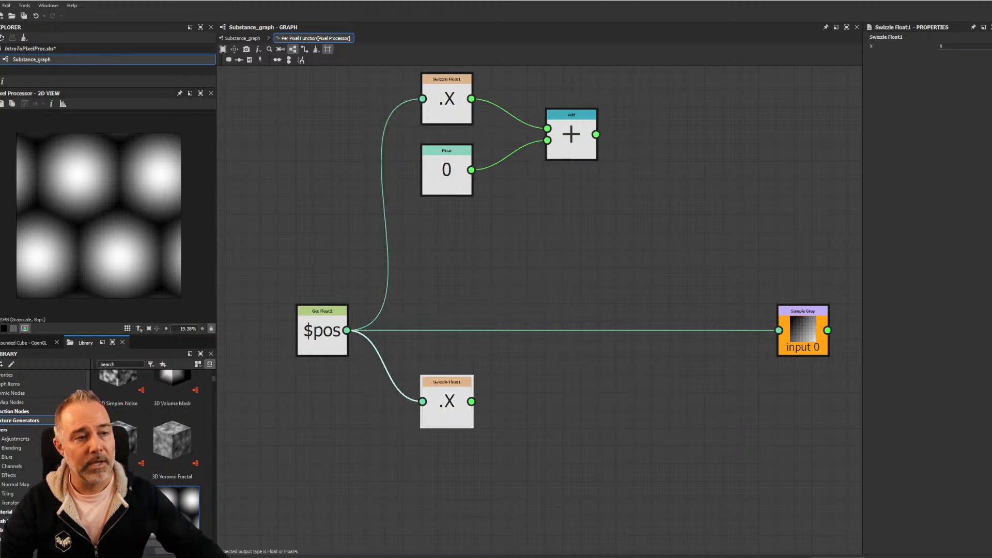
left_click(956, 57)
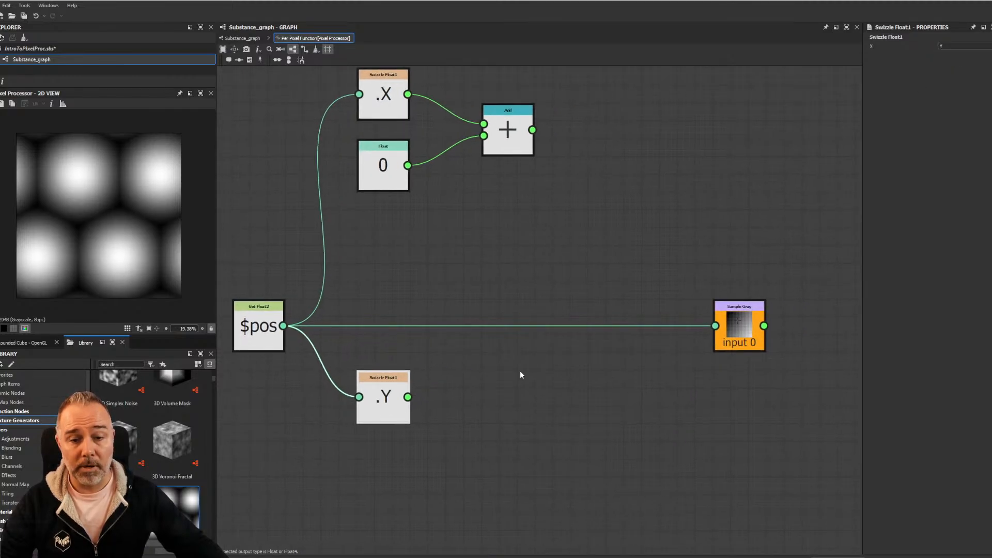
left_click_drag(394, 399, 502, 398)
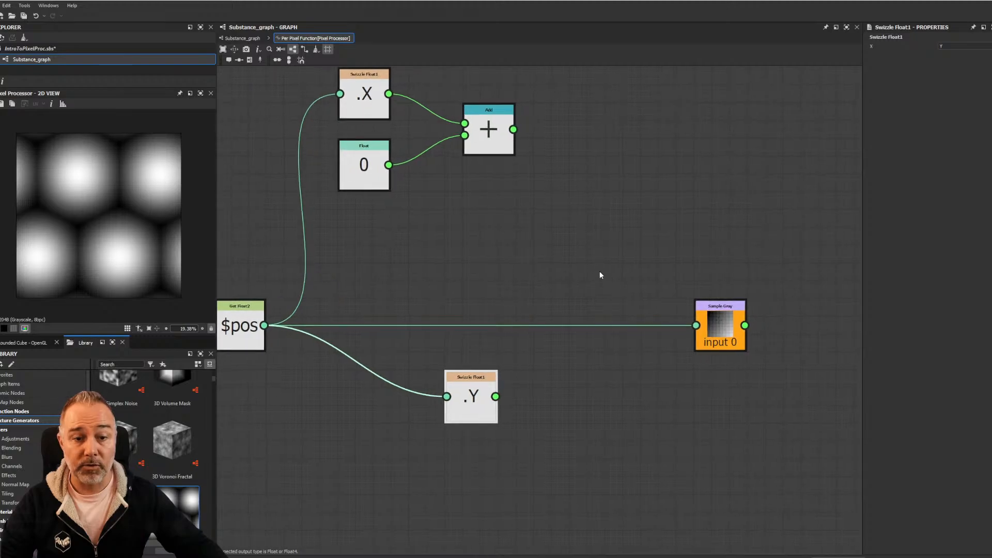
Add a Vector Float2 node near Sample Gray and connect the Add node's output to its first input
key("space")
type("vec")
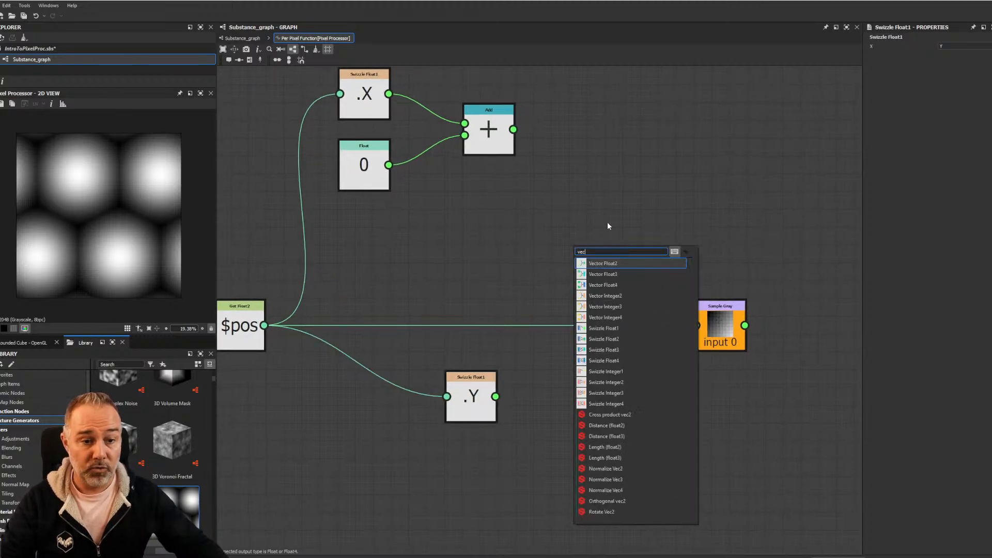
left_click(616, 264)
left_click_drag(578, 259, 631, 259)
left_click_drag(514, 129, 607, 248)
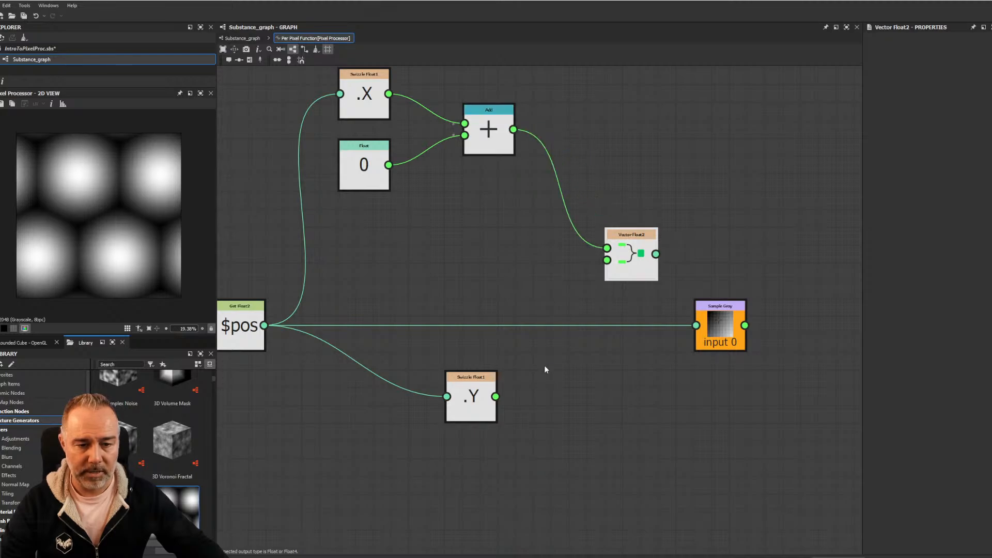
Connect the Y swizzle to Vector Float2's second input and Vector Float2 to Sample Gray, and align Vector Float2 level with Sample Gray
left_click_drag(495, 397, 696, 325)
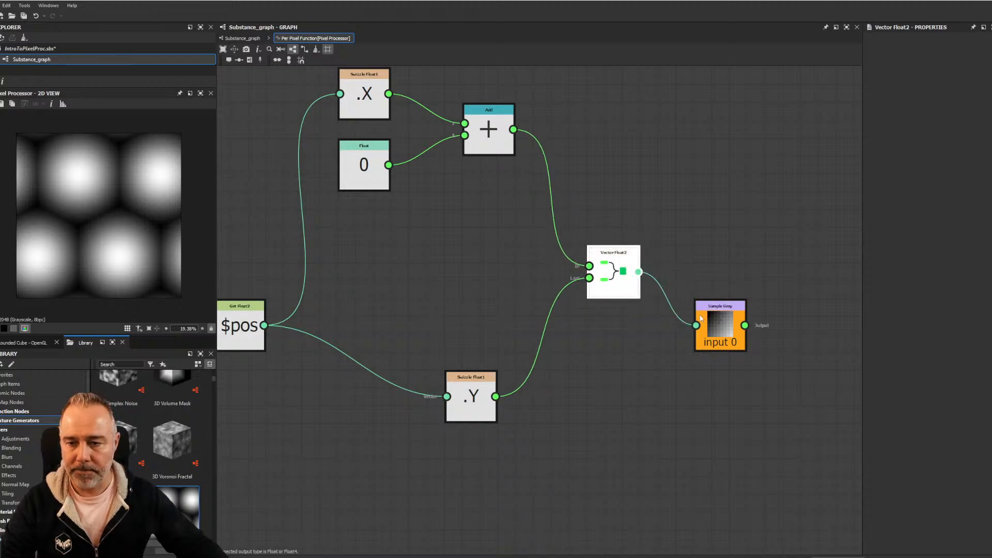
left_click_drag(616, 273, 616, 327)
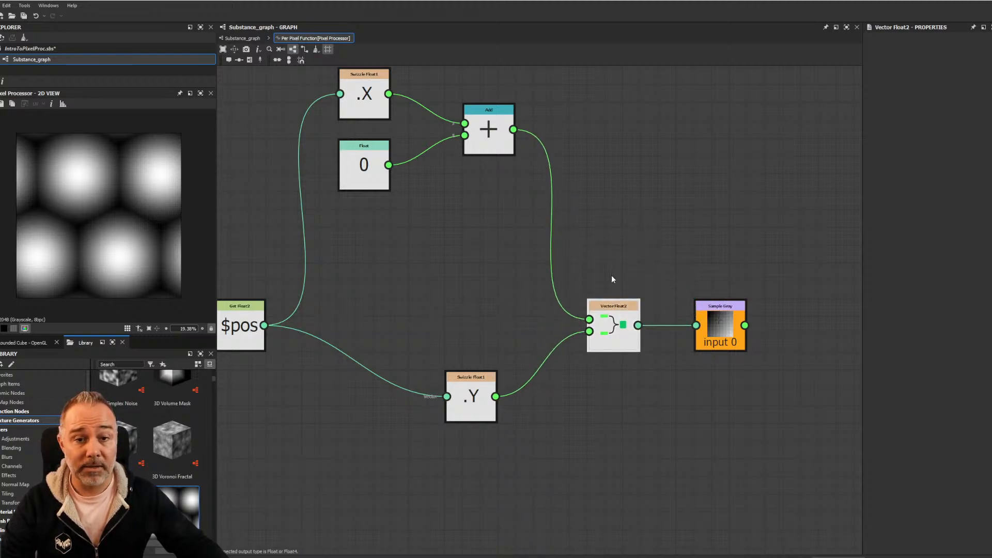
middle_click_drag(527, 204, 592, 217)
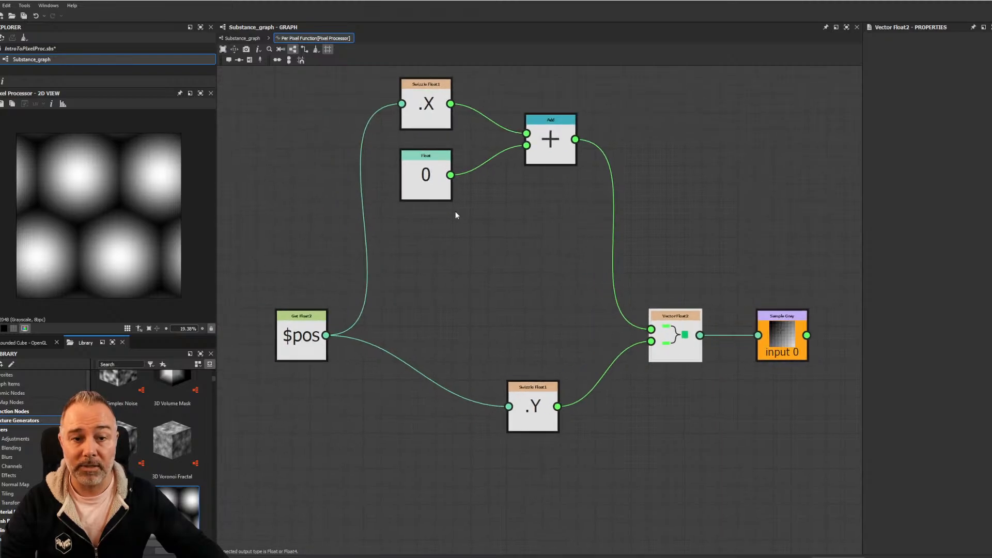
Try an X offset of -0.13 in the Float node, and reset its value to 0
left_click(439, 174)
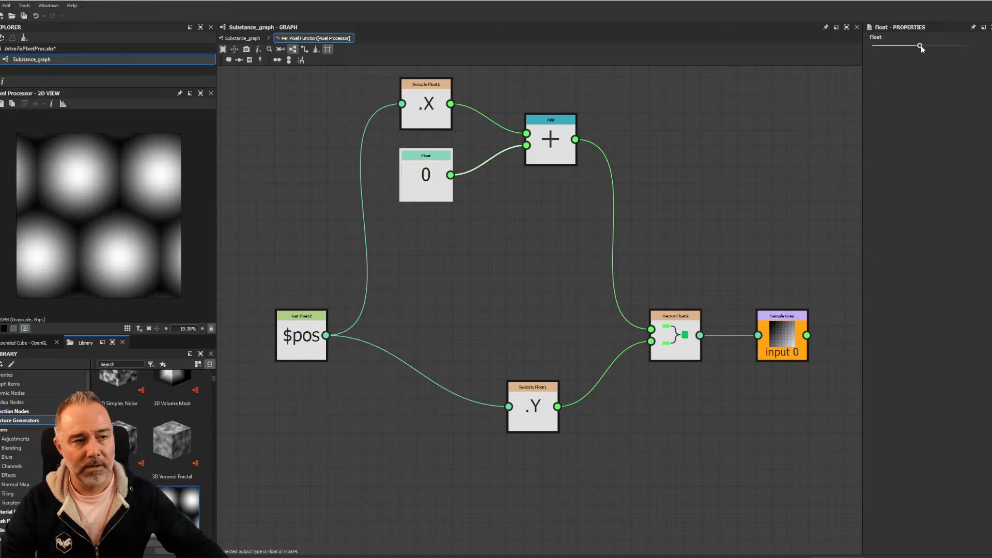
mouse_move(921, 46)
left_mouse_down()
mouse_move(940, 48)
mouse_move(890, 49)
mouse_move(965, 59)
mouse_move(903, 54)
mouse_move(938, 62)
mouse_move(913, 50)
left_mouse_up()
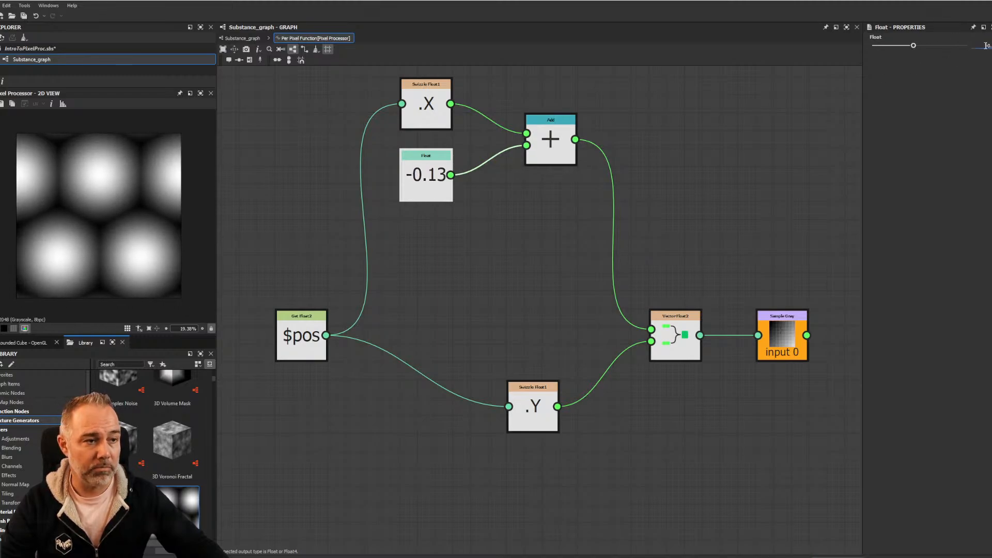
key("BackSpace")
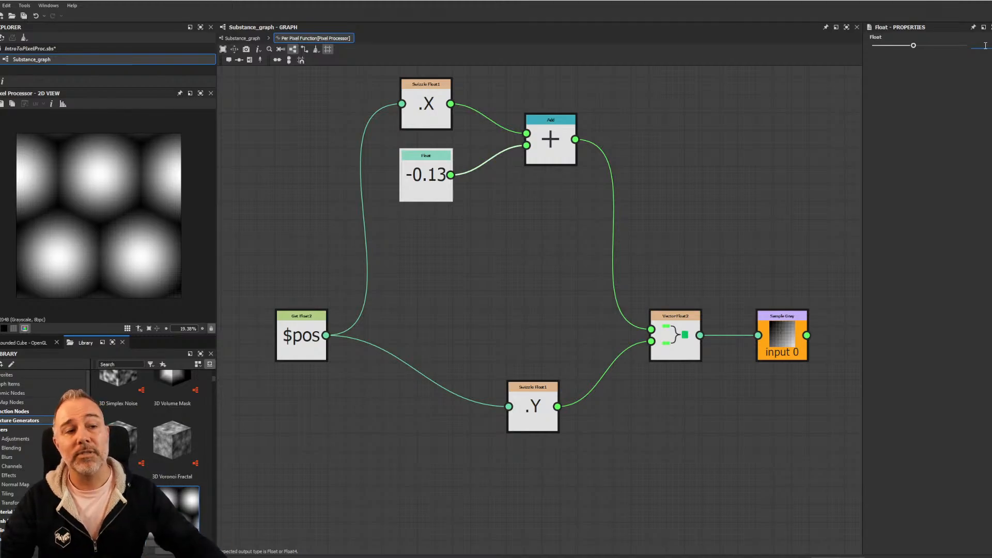
key("Return")
Spread out the graph by moving $pos farther from the swizzles, Float down toward $pos, and the Y swizzle lower
scroll(711, 207, "down", 2)
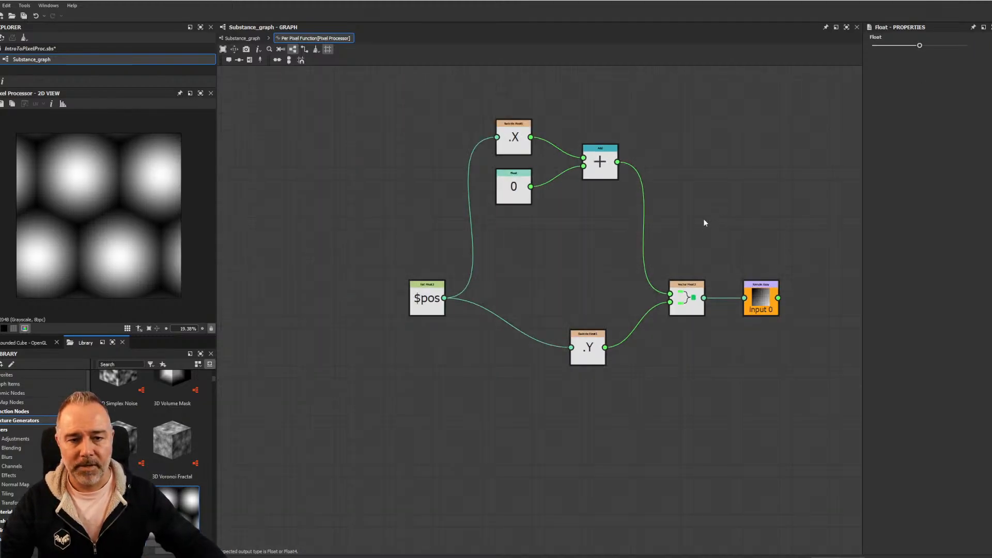
left_click_drag(427, 300, 348, 300)
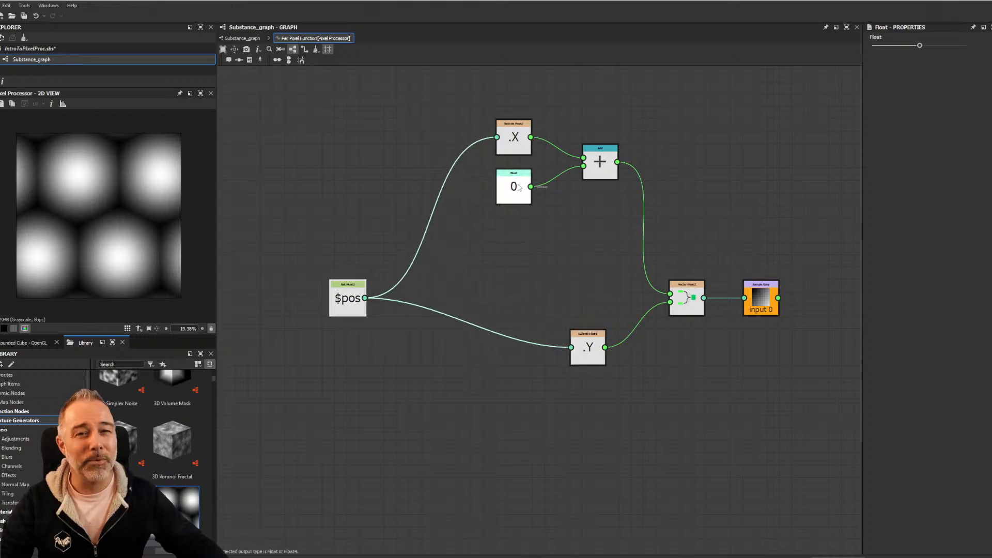
left_click_drag(520, 187, 473, 217)
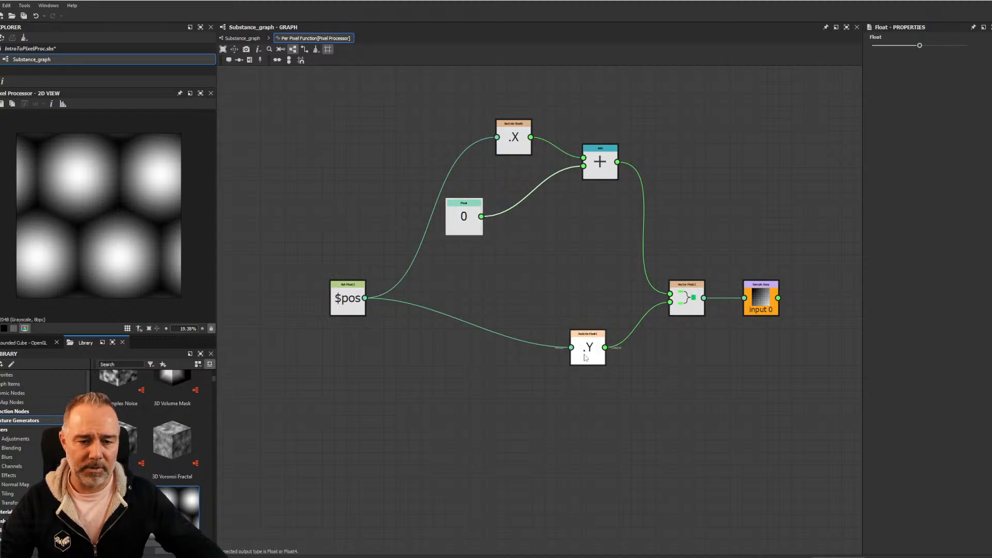
left_click_drag(585, 357, 533, 406)
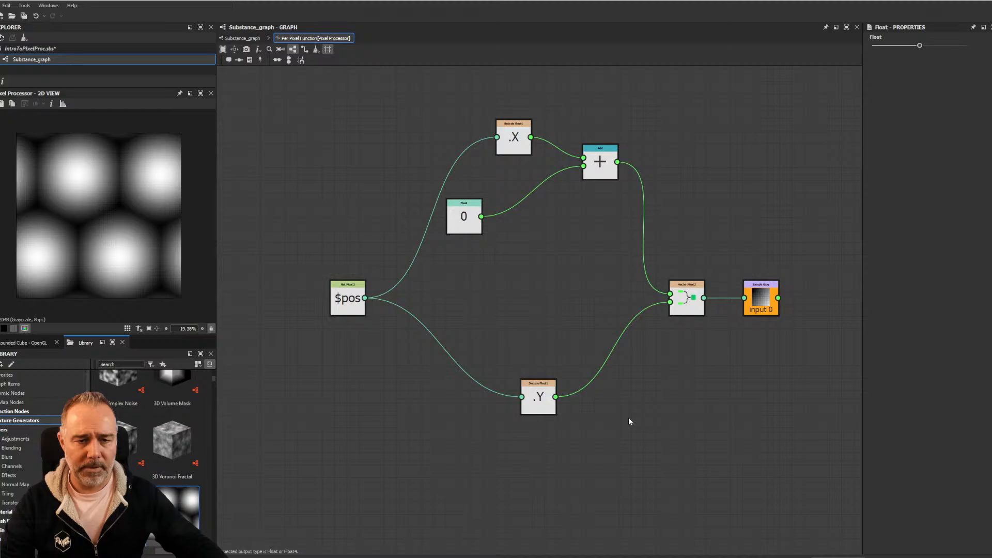
Add an Add node beside the Y swizzle and connect the Y swizzle's output to its second input
key("space")
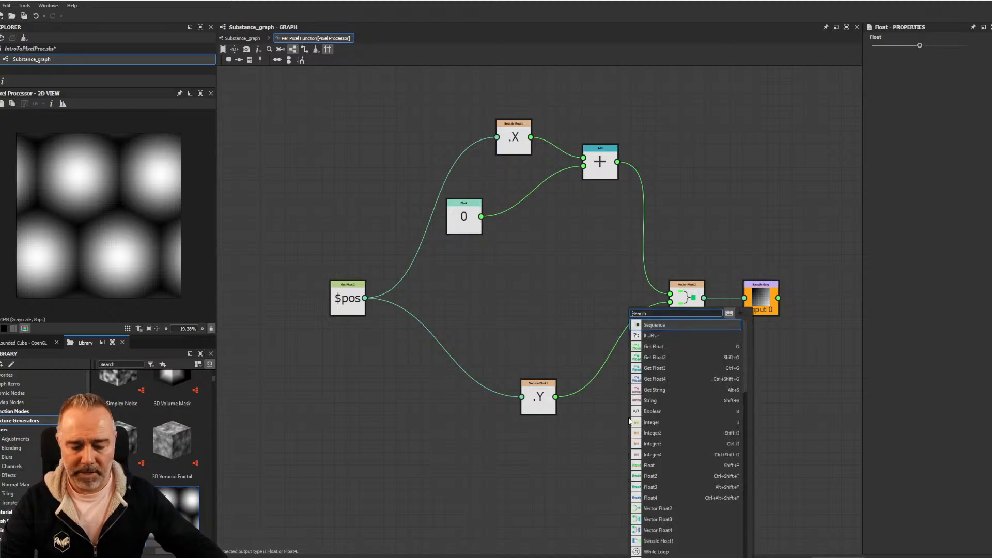
type("add")
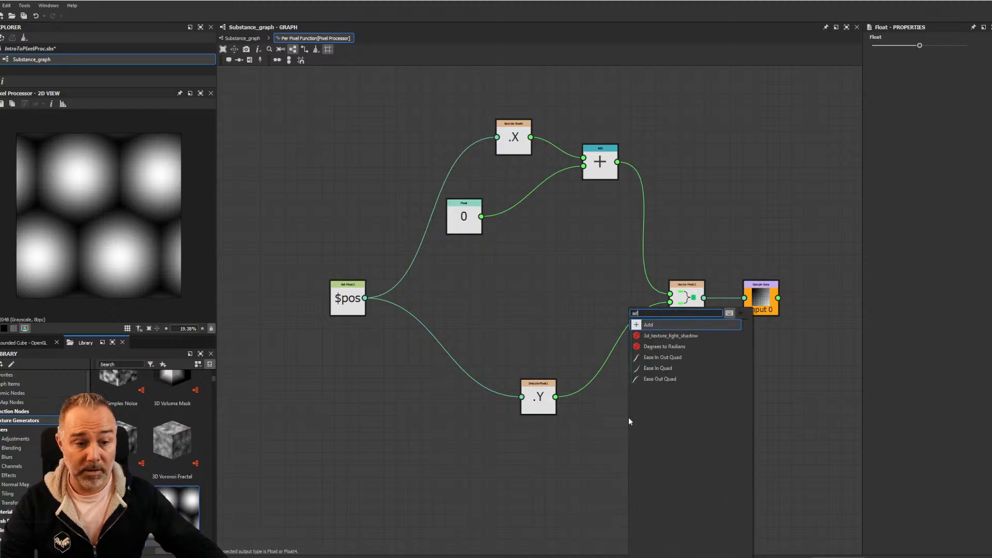
left_click(652, 324)
left_click_drag(639, 428, 640, 403)
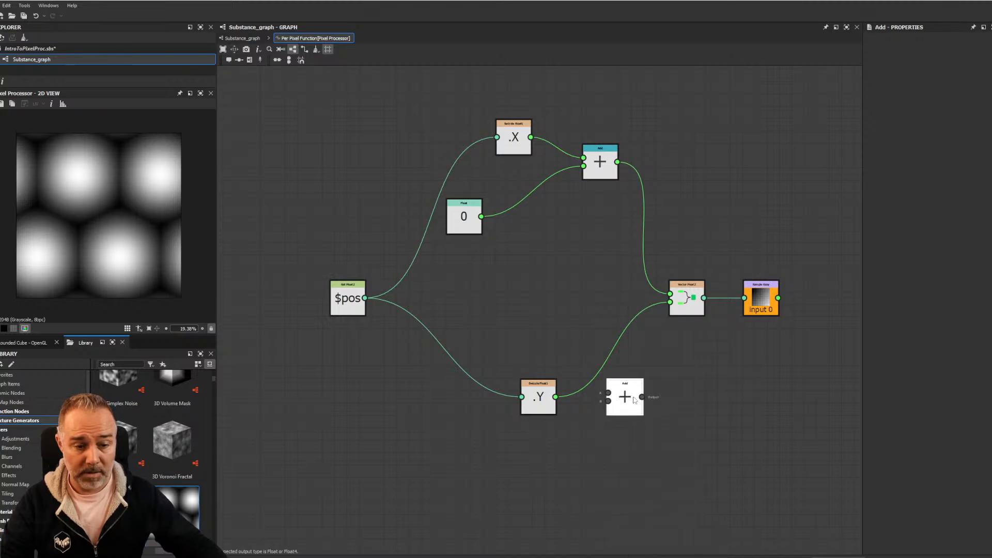
left_click_drag(555, 397, 608, 401)
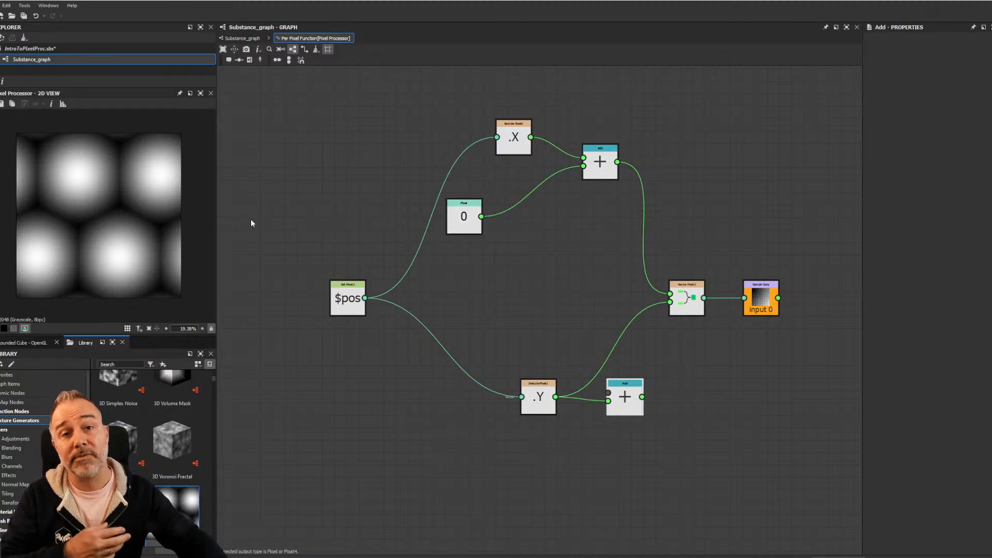
left_click_drag(625, 398, 612, 379)
Add a Multiplication node above the Y swizzle and connect its output to the first input of the lower Add node
key("space")
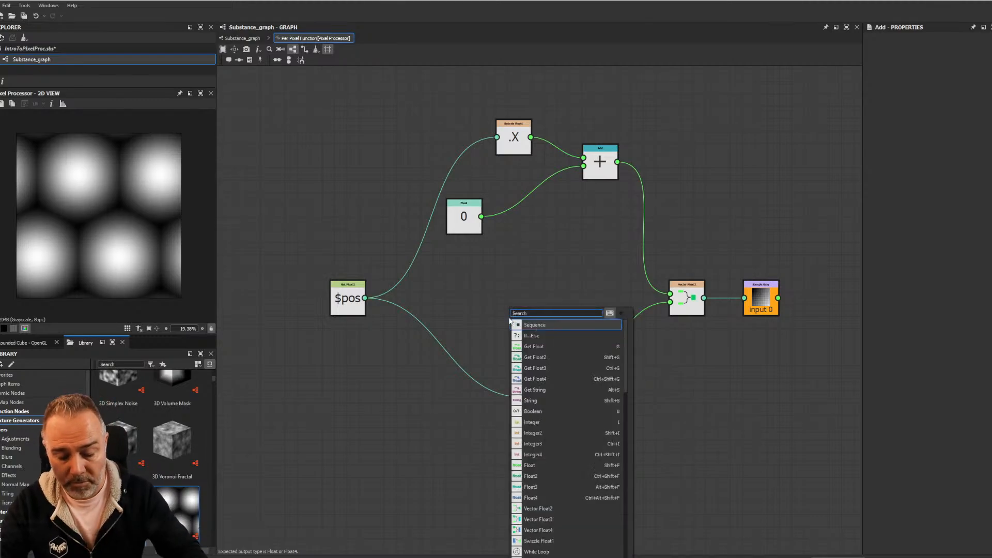
type("multi")
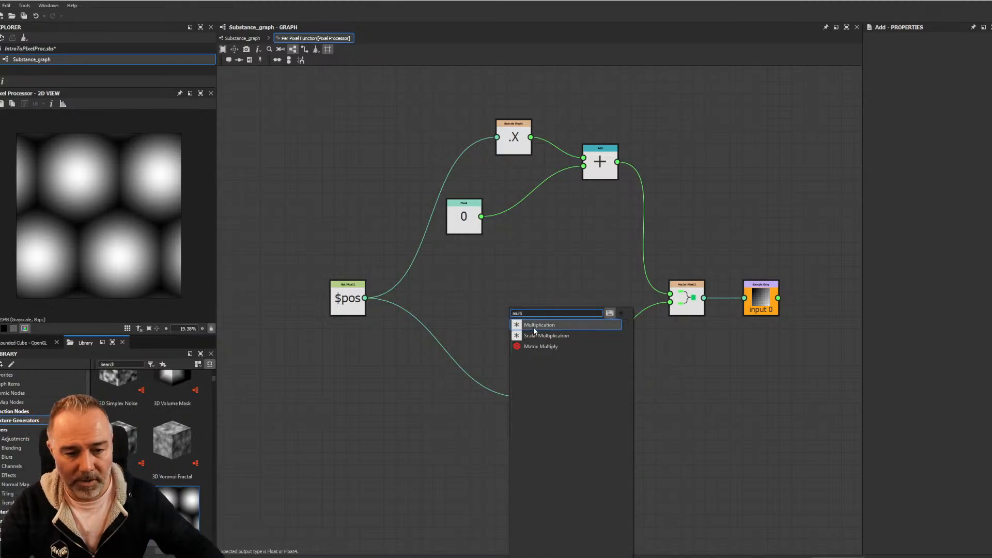
left_click(534, 325)
left_click_drag(607, 371, 608, 352)
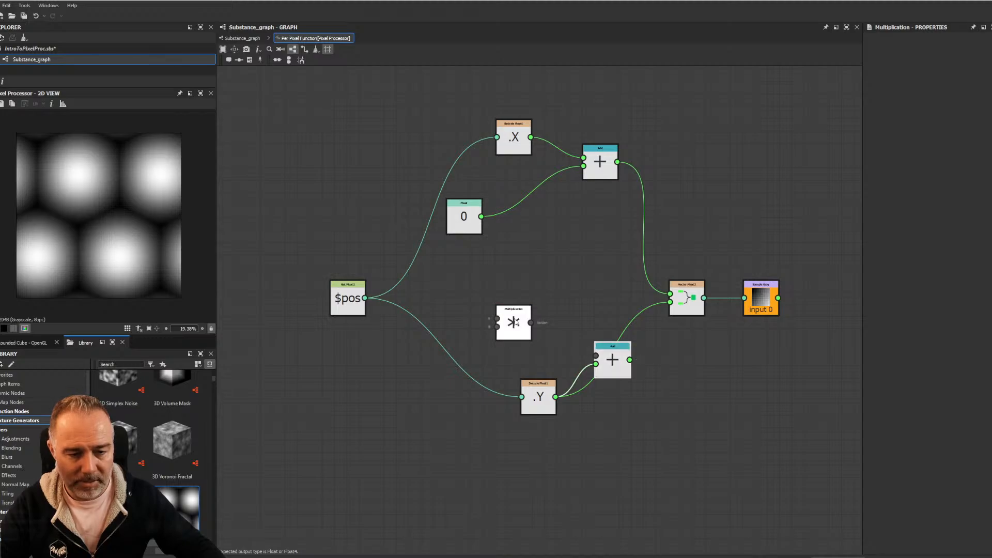
left_click_drag(523, 330, 547, 325)
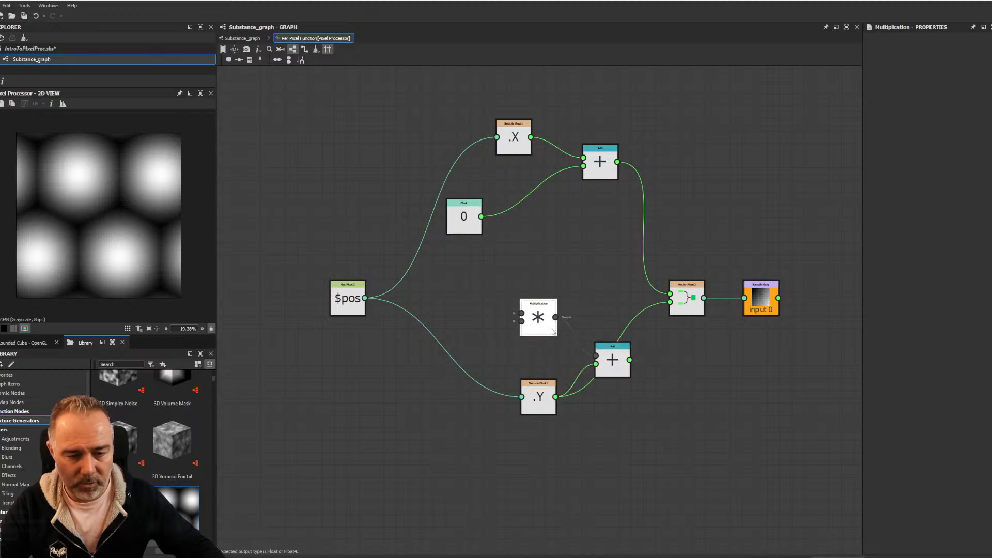
scroll(523, 324, "up", 3)
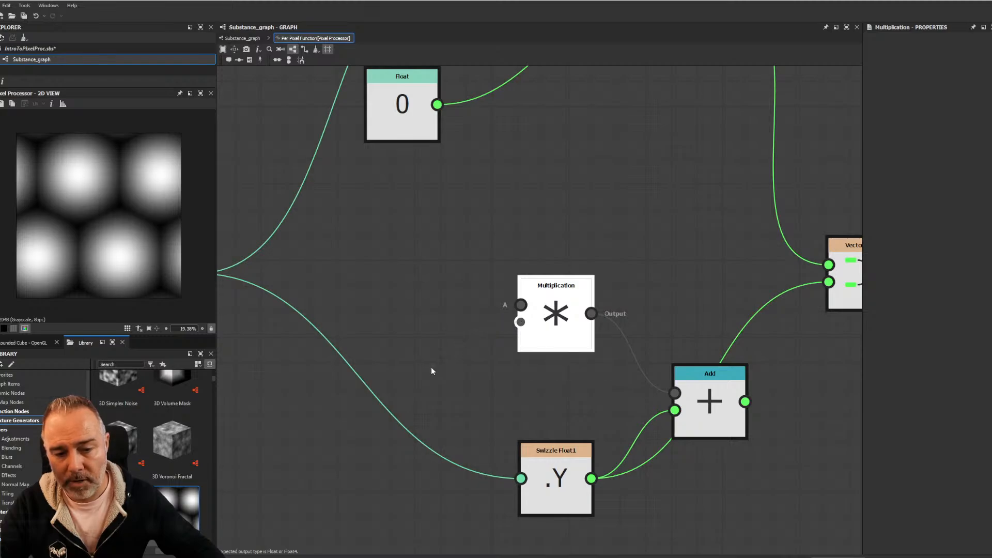
Connect the existing offset Float to Multiplication's first input and a new Float node with the value 2 to its second input
key("space")
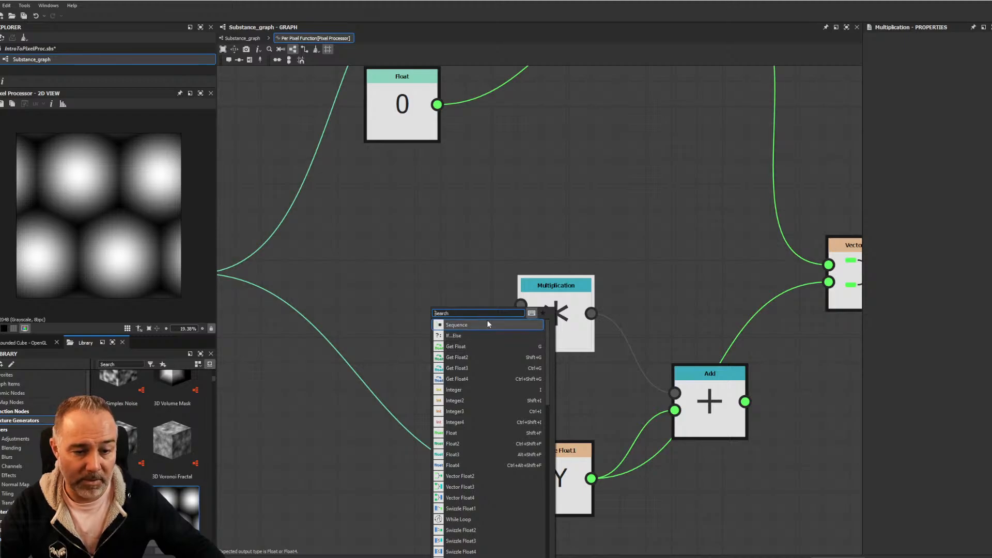
left_click(574, 217)
middle_click_drag(464, 122, 437, 159)
left_click_drag(417, 151, 419, 410)
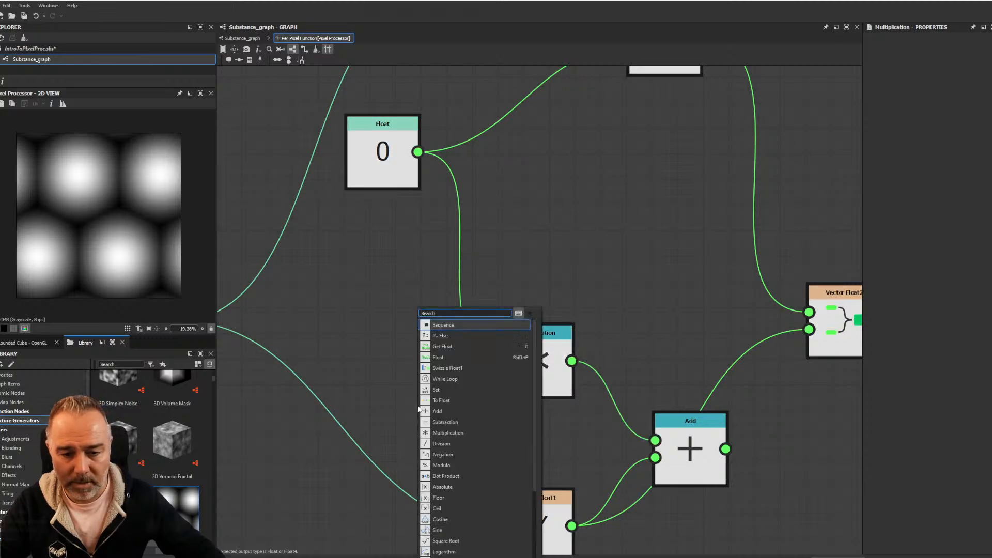
left_click(449, 356)
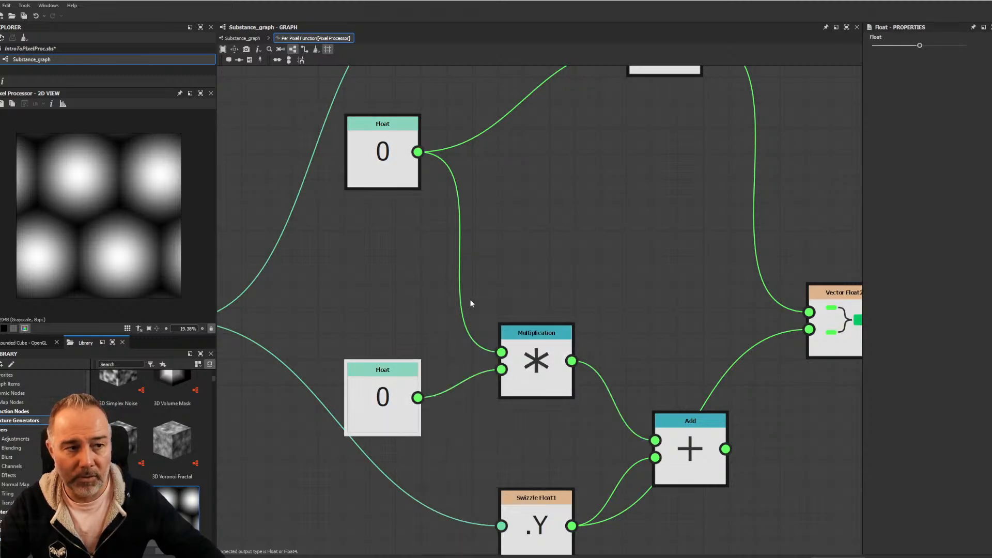
key("Return")
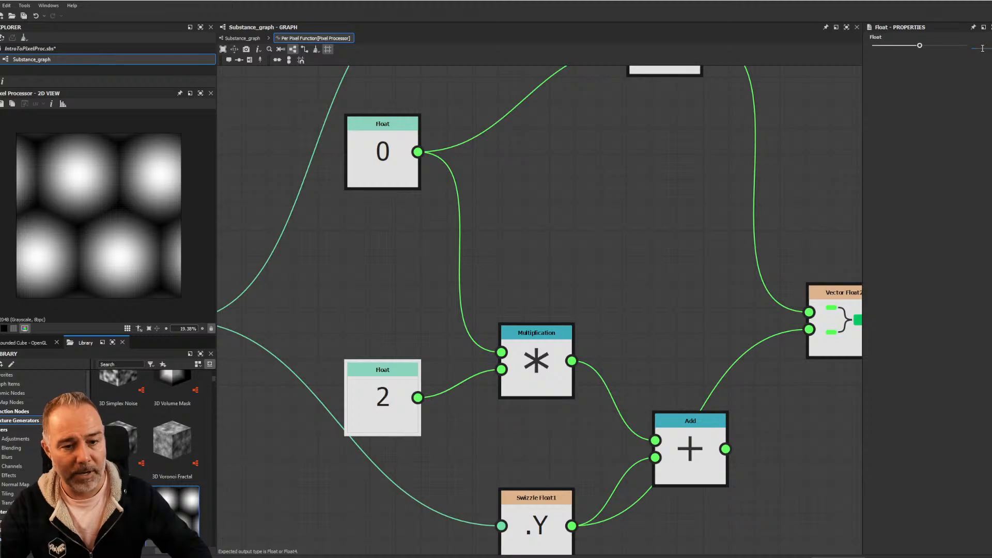
Connect the lower Add node to Vector Float2's second input and set the shared offset Float to 0.13
scroll(581, 210, "down", 5)
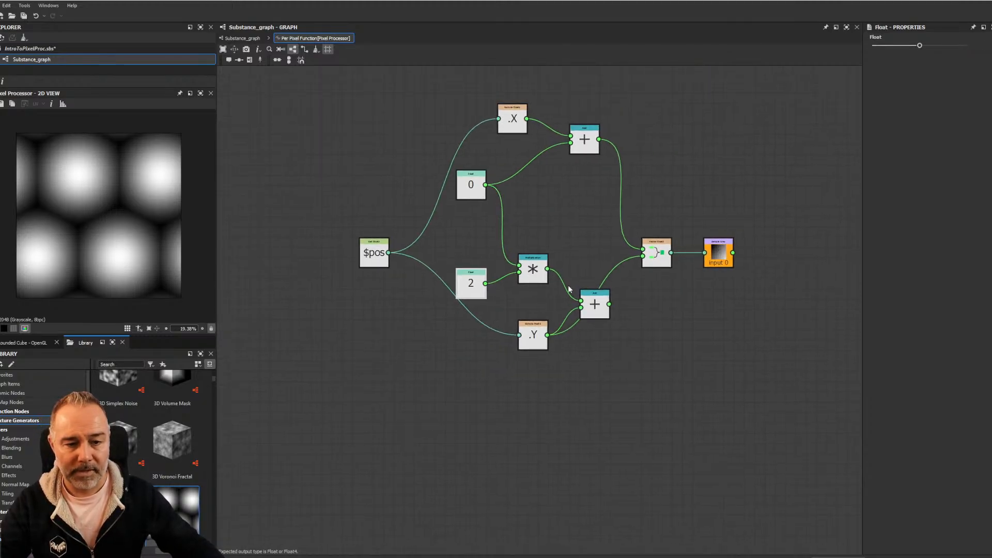
scroll(574, 297, "up", 3)
left_click_drag(624, 300, 672, 231)
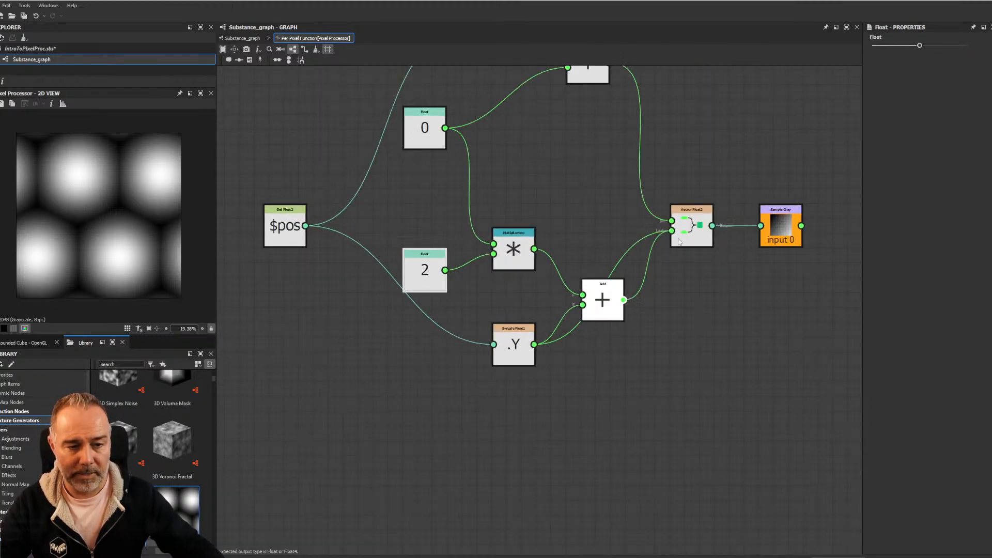
scroll(483, 184, "down", 2)
left_click(447, 150)
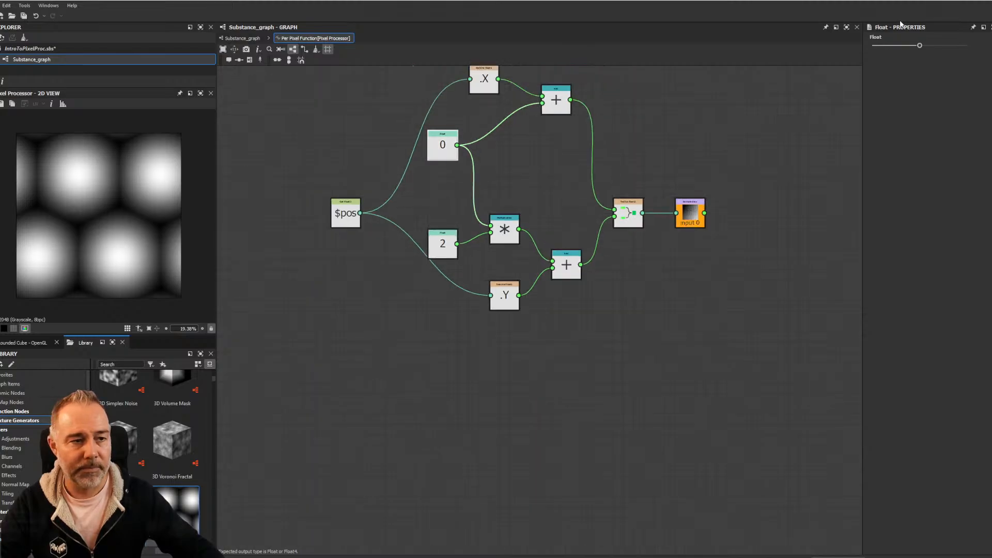
mouse_move(920, 47)
left_mouse_down()
mouse_move(940, 47)
mouse_move(926, 44)
left_mouse_up()
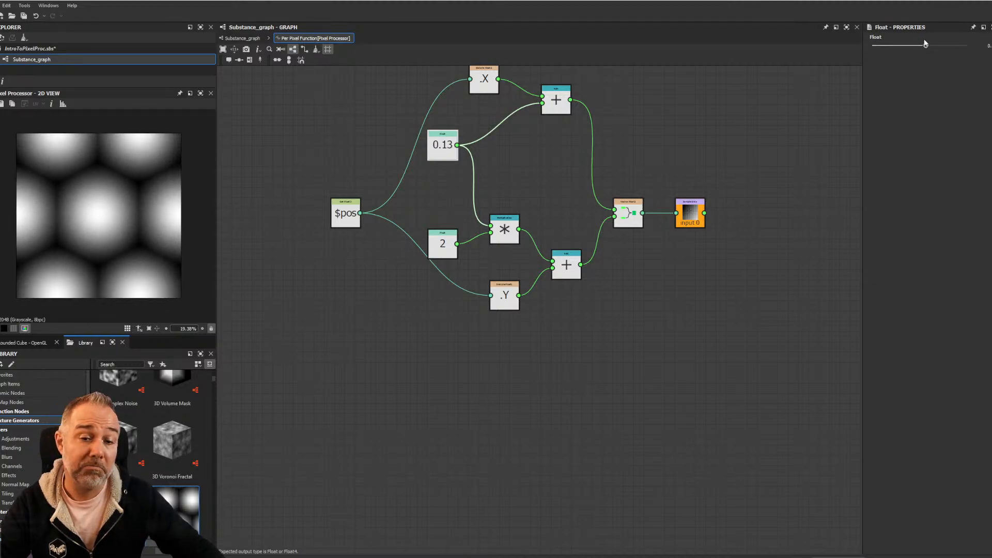
Move the offset Float just above $pos and the multiplier Float closer to the Multiplication node
left_click_drag(445, 147, 352, 154)
left_click_drag(438, 255, 452, 255)
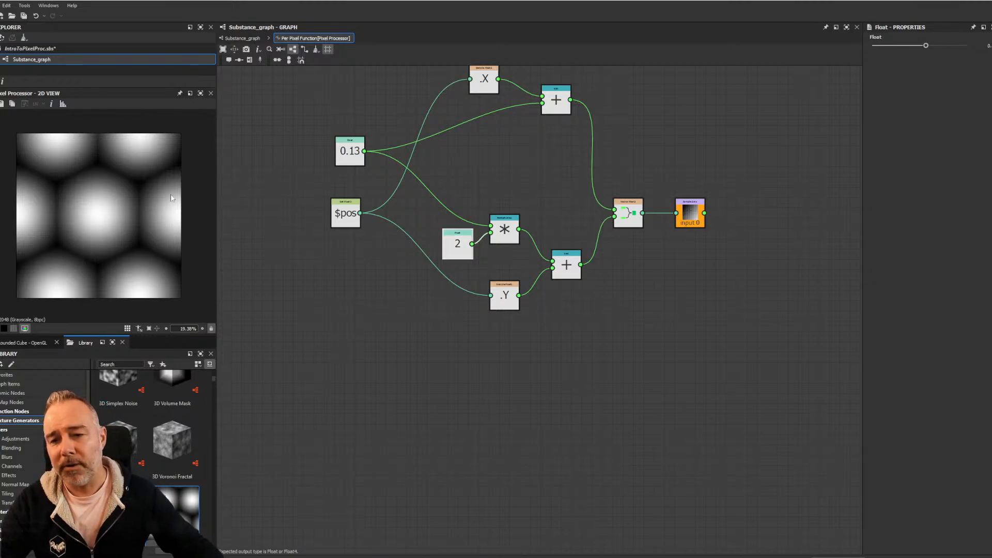
scroll(121, 157, "up", 2)
scroll(121, 155, "up", 3)
scroll(121, 155, "down", 4)
scroll(125, 151, "up", 1)
middle_click_drag(125, 151, 139, 211)
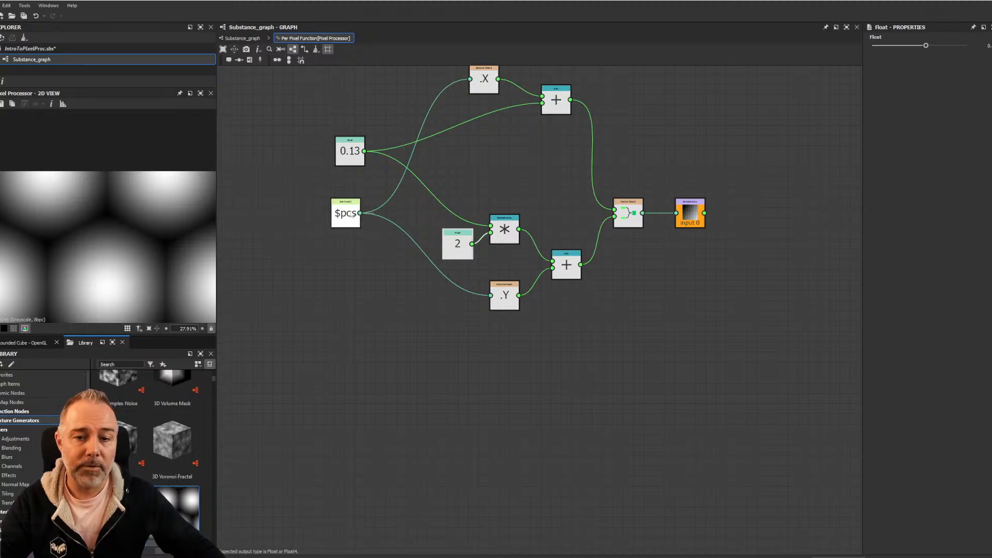
left_click_drag(352, 146, 342, 145)
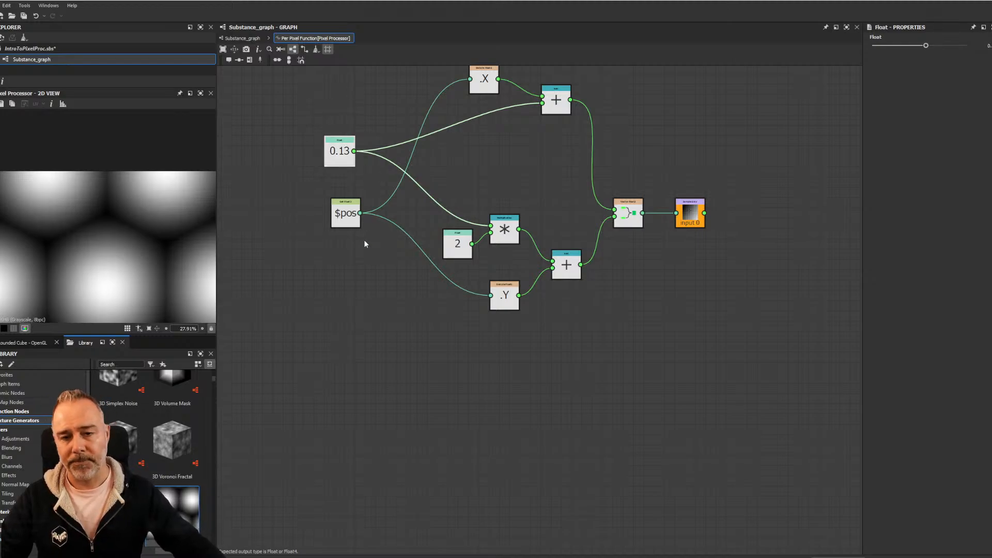
Return to the main Substance graph, add a Creased noise node, and place it below the Alveolus node
left_click(247, 39)
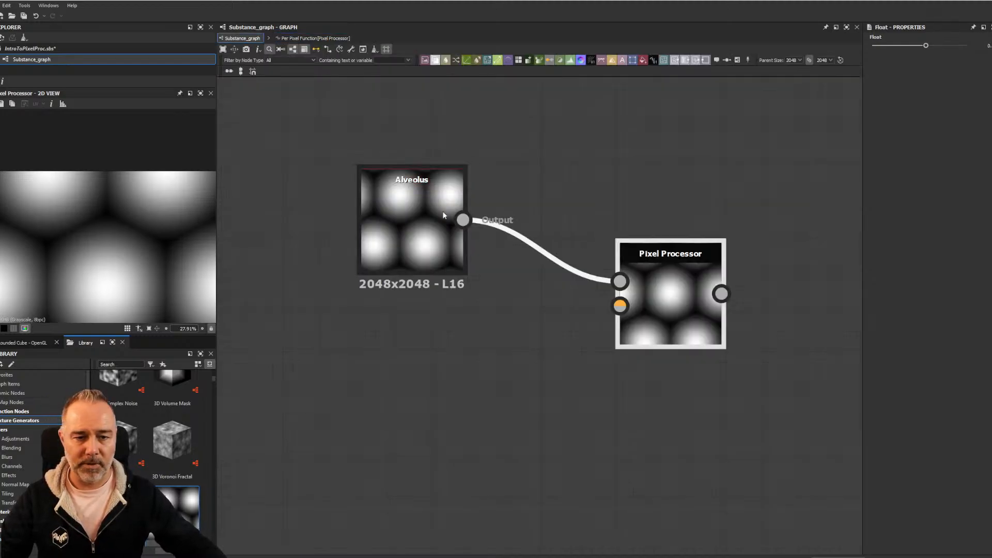
left_click(669, 299)
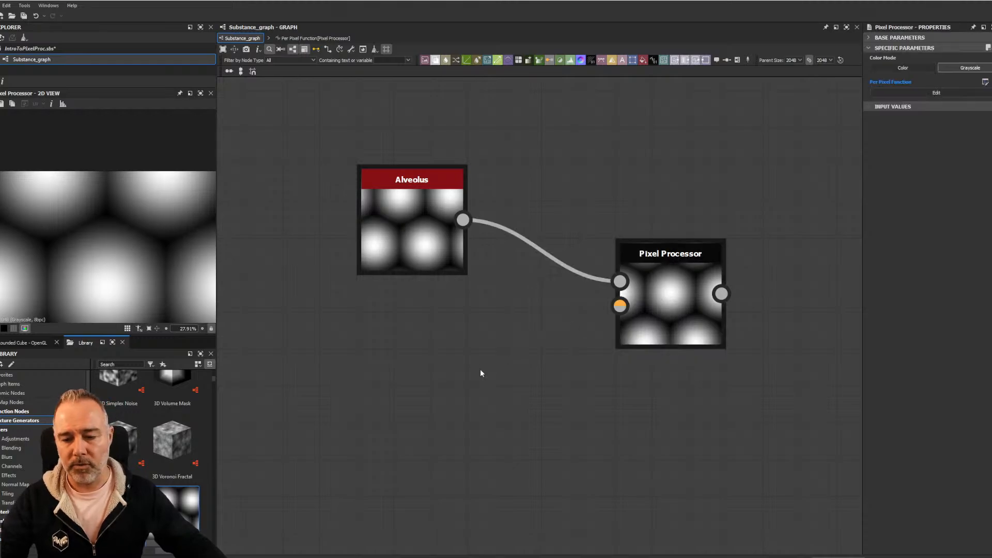
key("space")
type("noise")
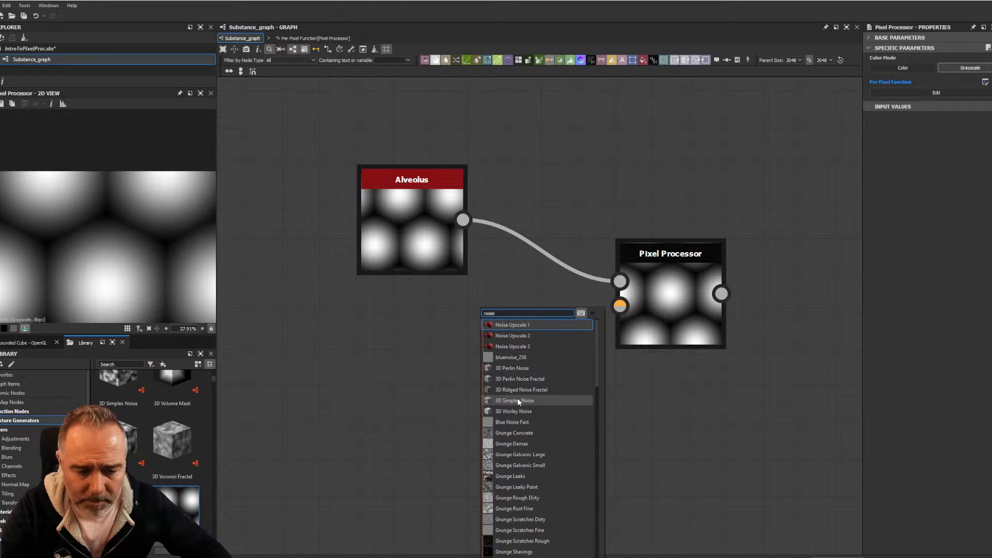
scroll(538, 442, "down", 6)
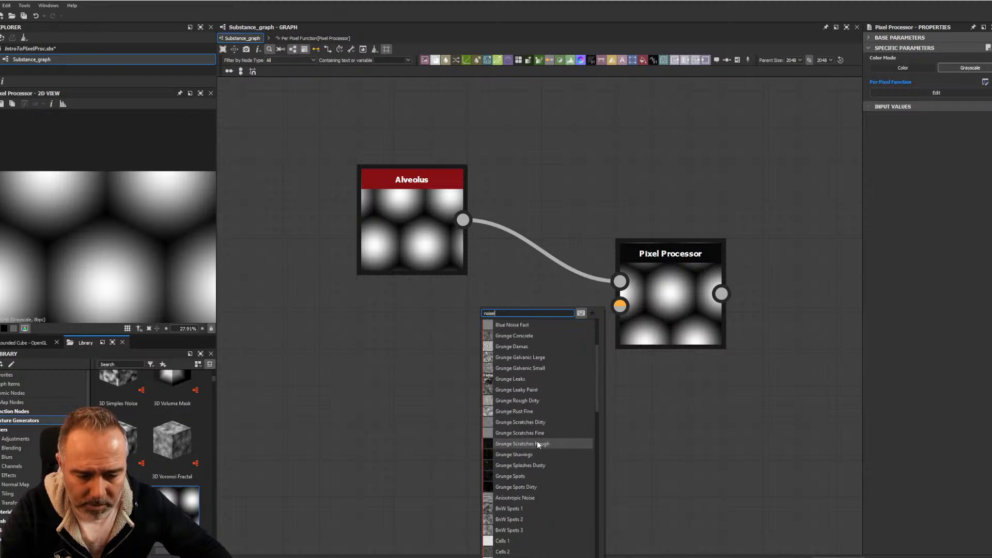
scroll(537, 445, "down", 3)
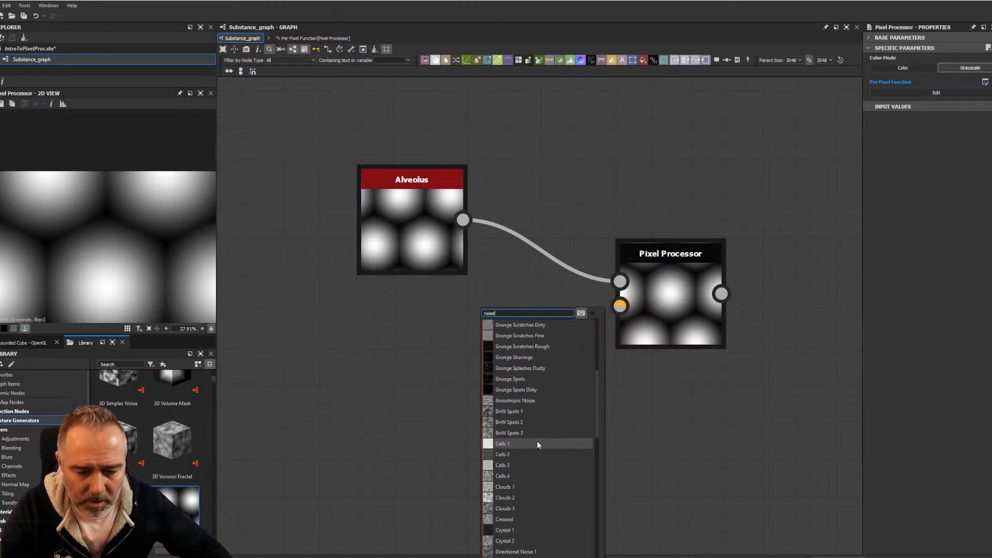
scroll(528, 430, "down", 1)
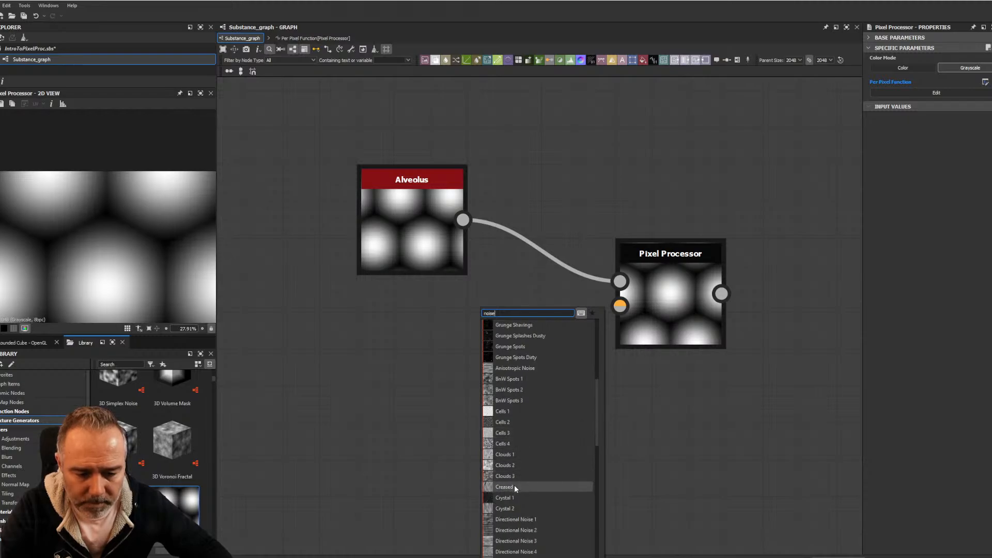
left_click(513, 487)
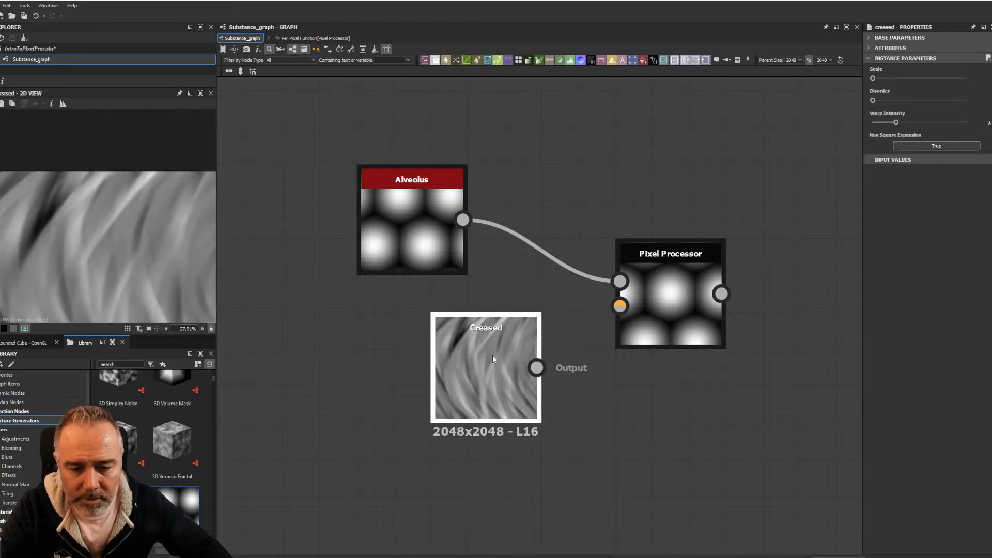
left_click_drag(492, 355, 417, 405)
scroll(98, 238, "down", 3)
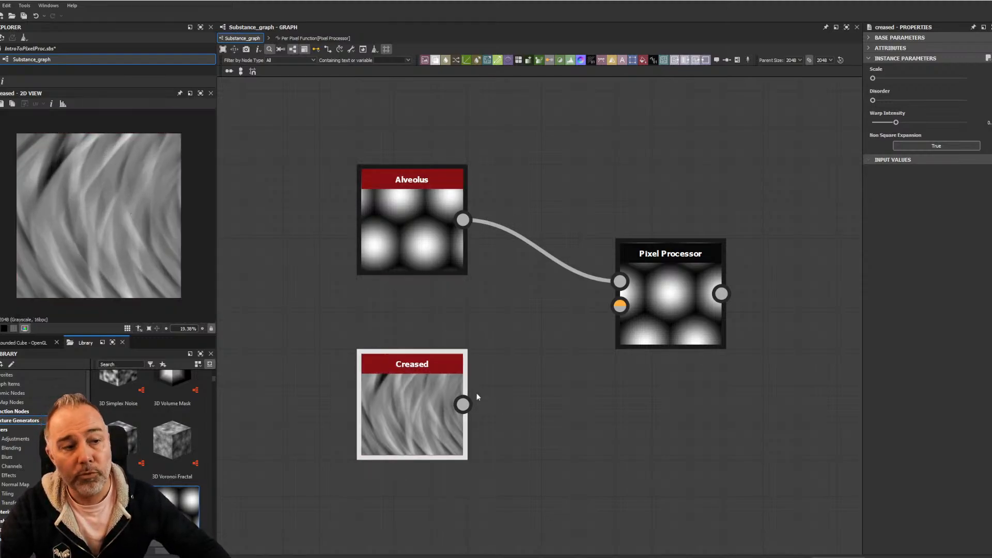
Raise Creased's Disorder to about three quarters and Warp Intensity to its minimum, and connect Creased to the Pixel Processor's Input Image 1
left_click_drag(874, 101, 942, 100)
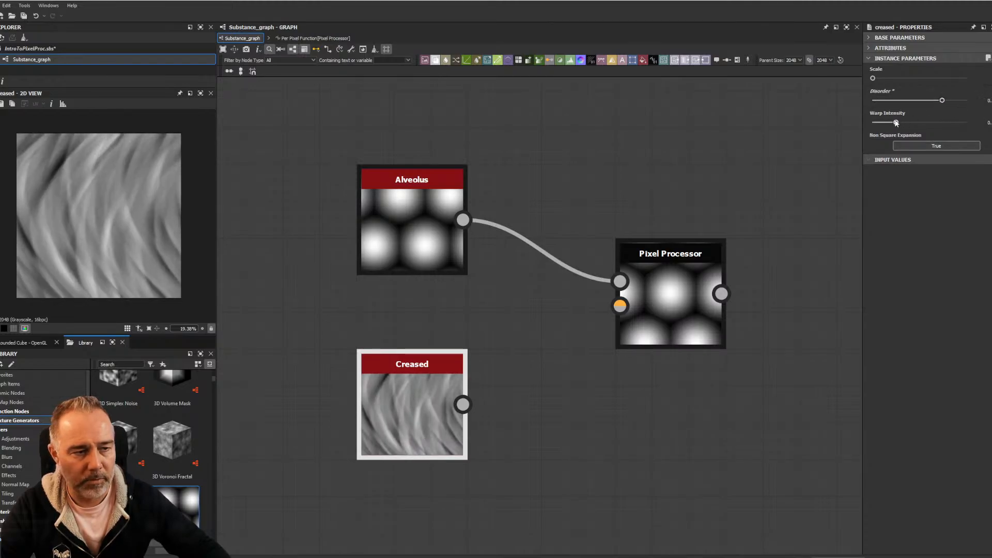
mouse_move(897, 123)
left_mouse_down()
mouse_move(887, 122)
mouse_move(951, 131)
mouse_move(860, 132)
left_mouse_up()
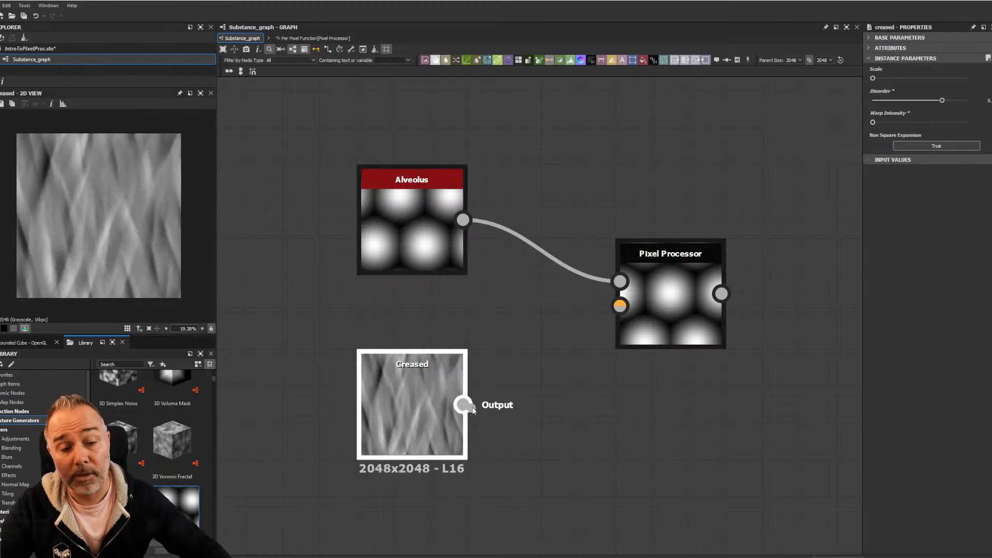
left_click_drag(463, 404, 619, 305)
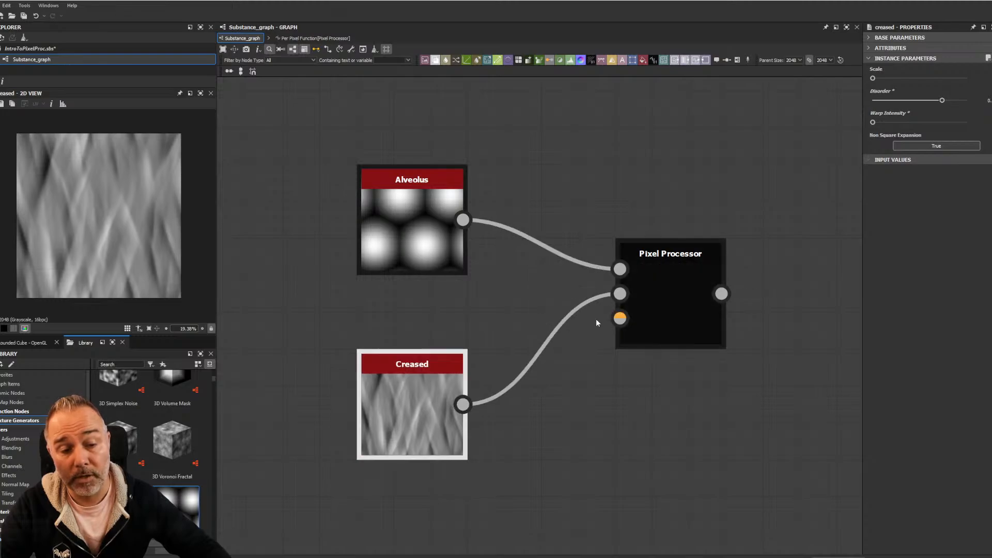
left_click_drag(386, 407, 387, 370)
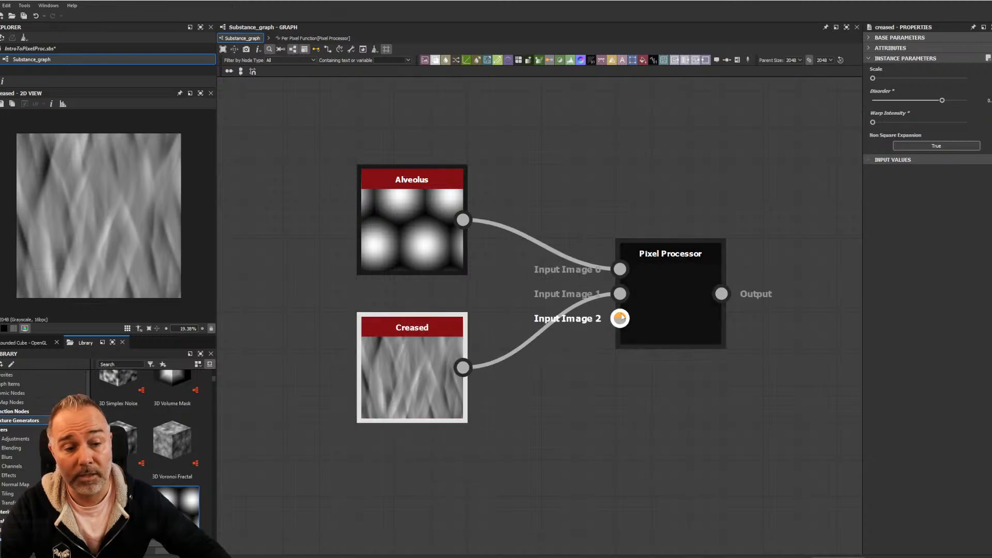
Preview the Pixel Processor's output and open its per-pixel function at the Sample Gray node
left_click(675, 307)
double_click(675, 306)
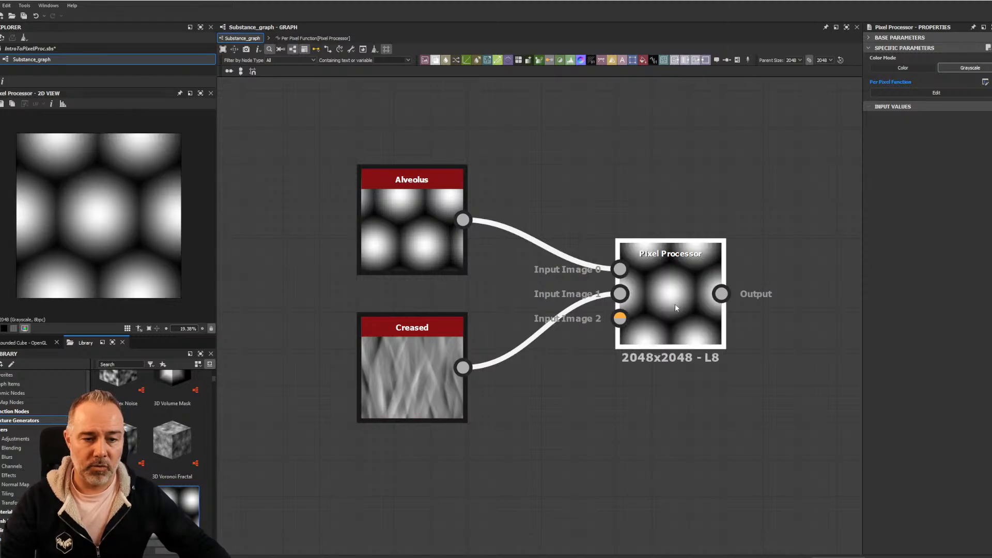
double_click(675, 303)
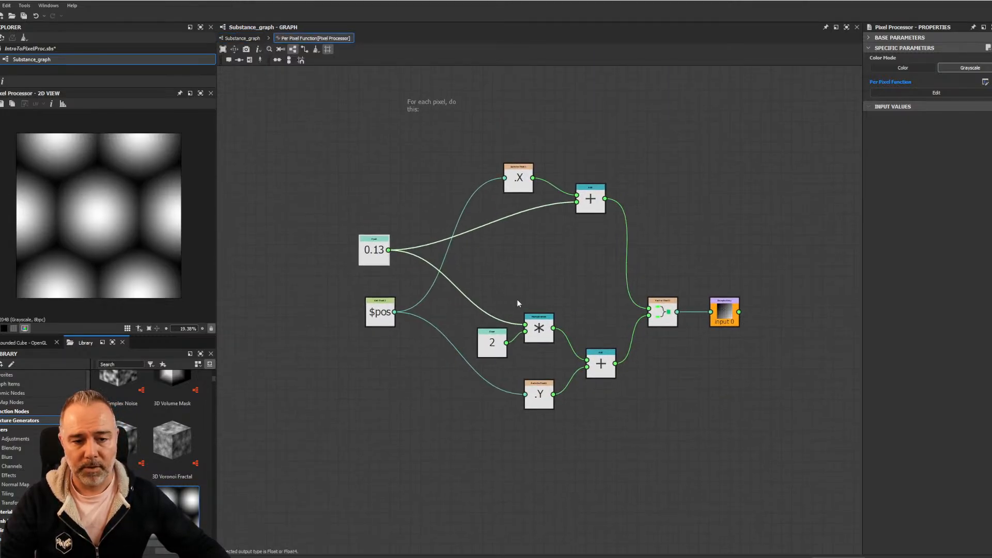
scroll(729, 318, "up", 5)
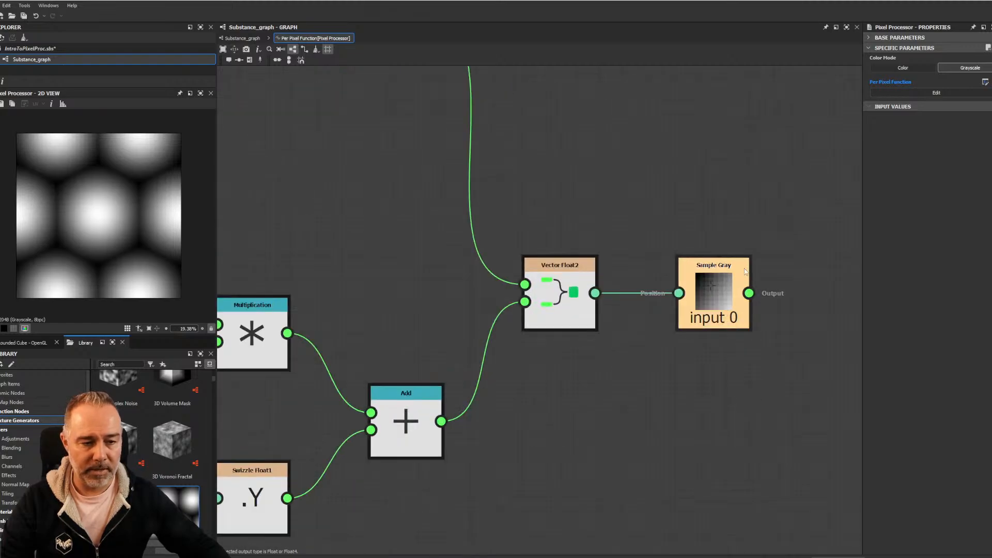
Shift $pos slightly outward, add a second Sample Gray node below it, and feed $pos into the new node's Position input
scroll(561, 268, "down", 5)
middle_click_drag(392, 257, 539, 287)
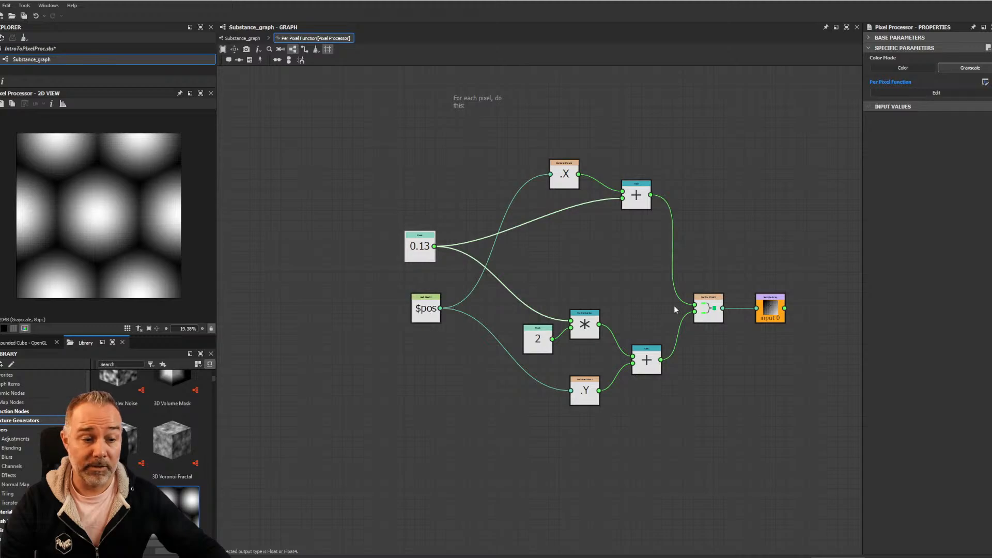
left_click_drag(425, 310, 409, 310)
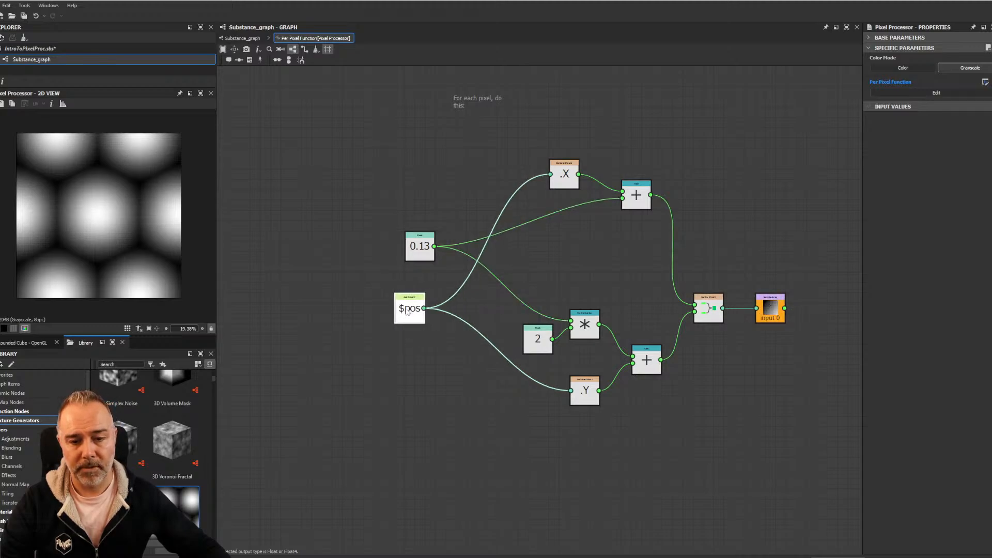
left_click(448, 380)
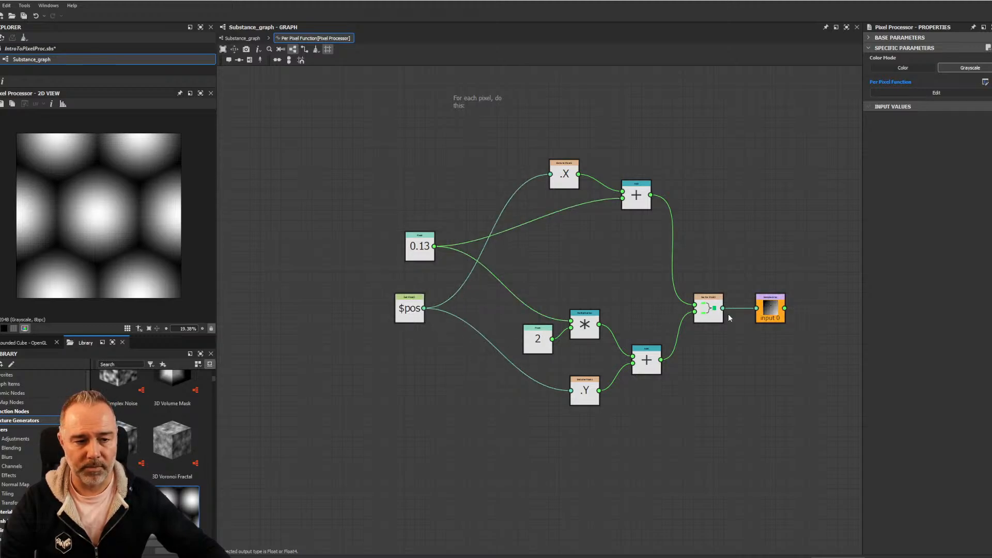
scroll(448, 364, "up", 5)
key("space")
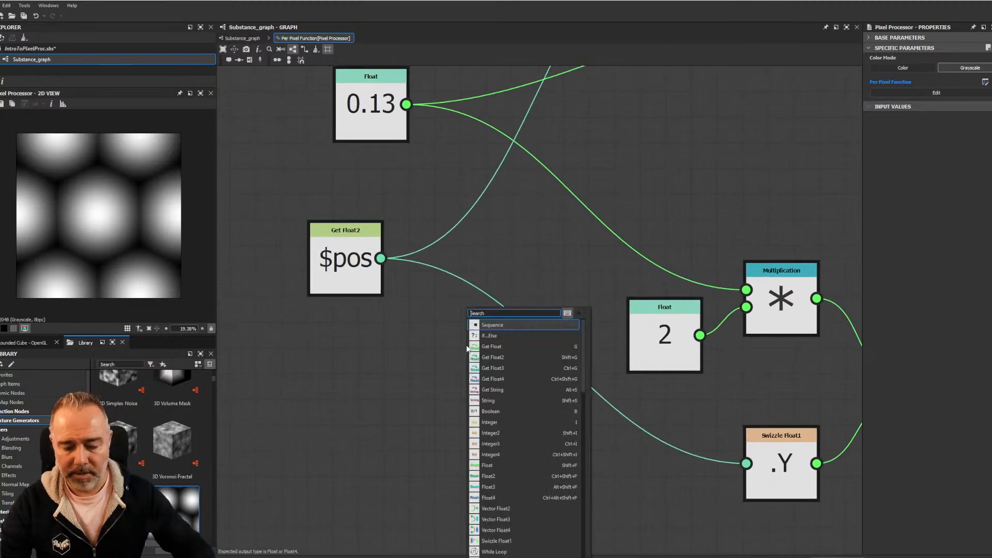
type("sampl")
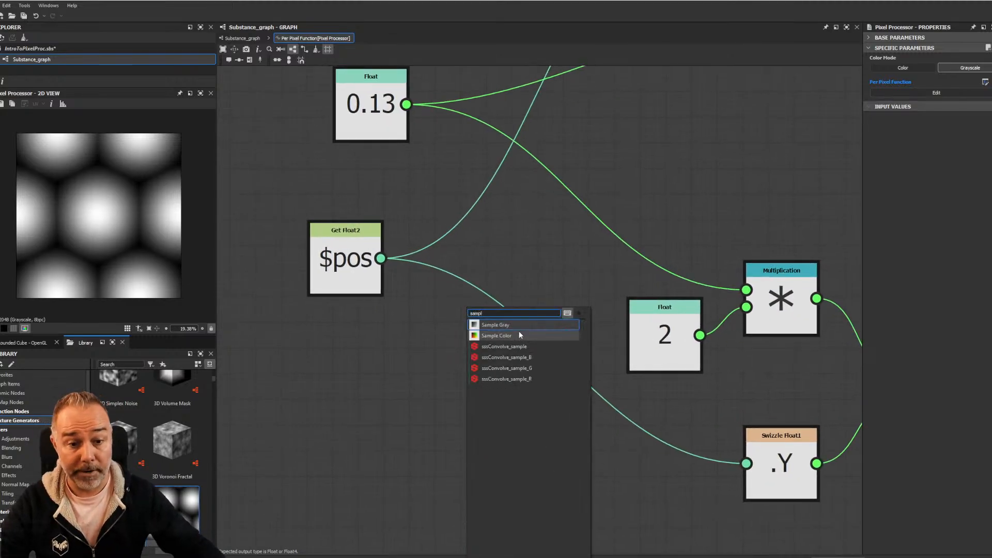
left_click(520, 325)
left_click_drag(380, 258, 477, 388)
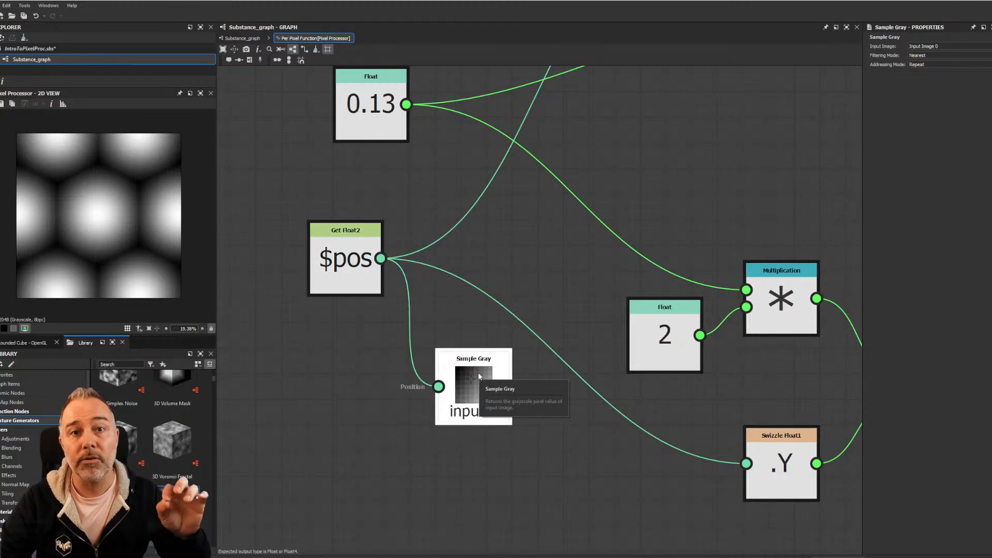
Set the new Sample Gray node as the function's output and change its Input Image to Input Image 1
left_click(478, 372)
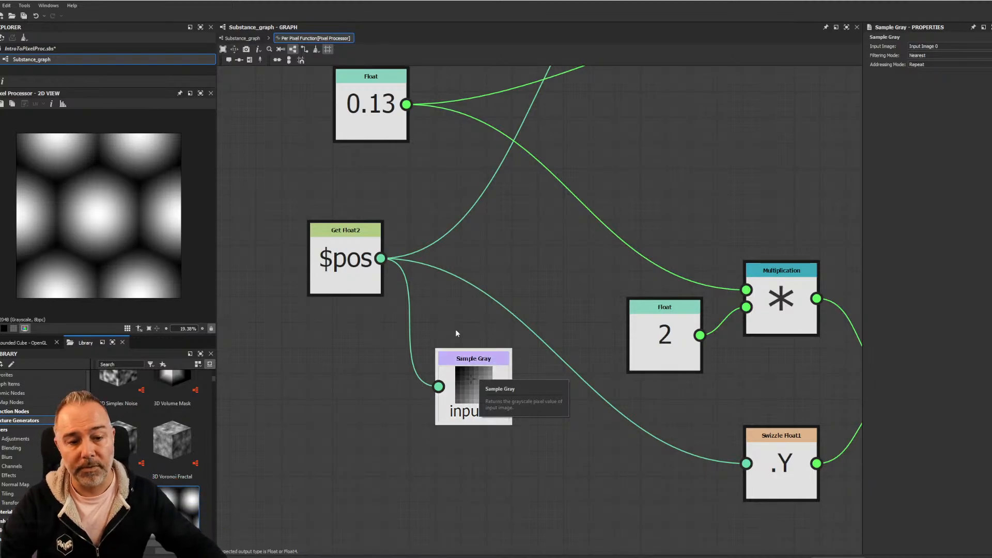
right_click(467, 365)
left_click(520, 400)
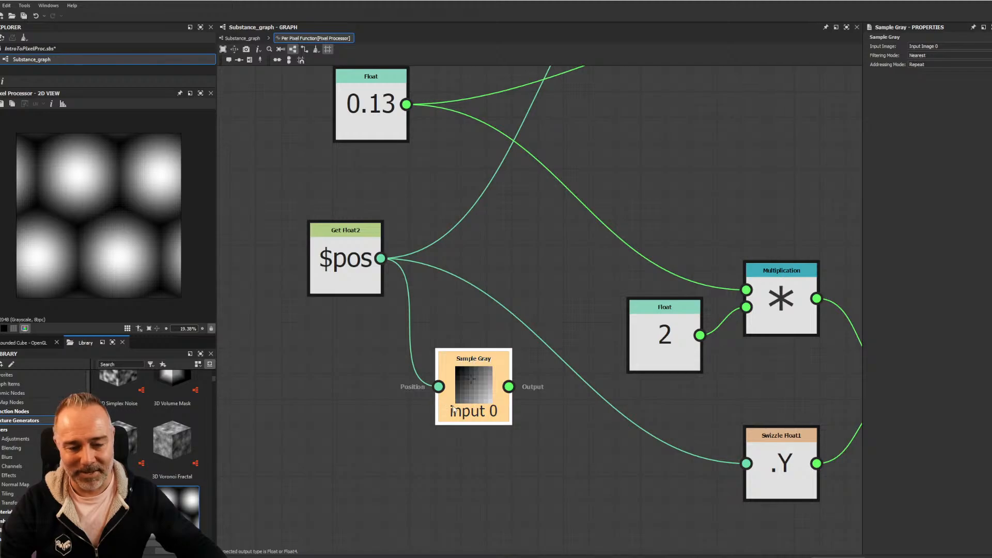
left_click(941, 47)
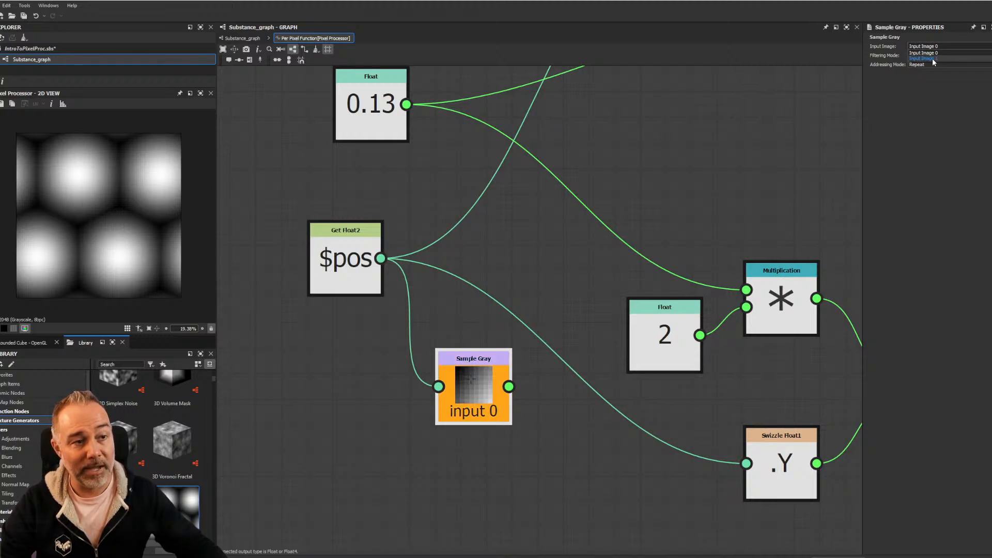
left_click(927, 59)
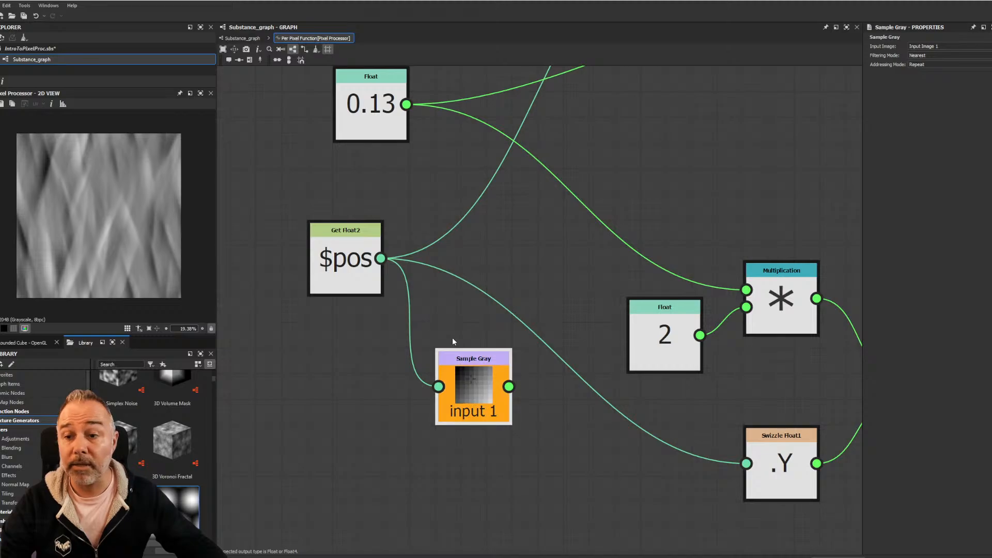
Make the input 0 Sample Gray the output node again and move the input 1 Sample Gray slightly lower
scroll(502, 368, "down", 5)
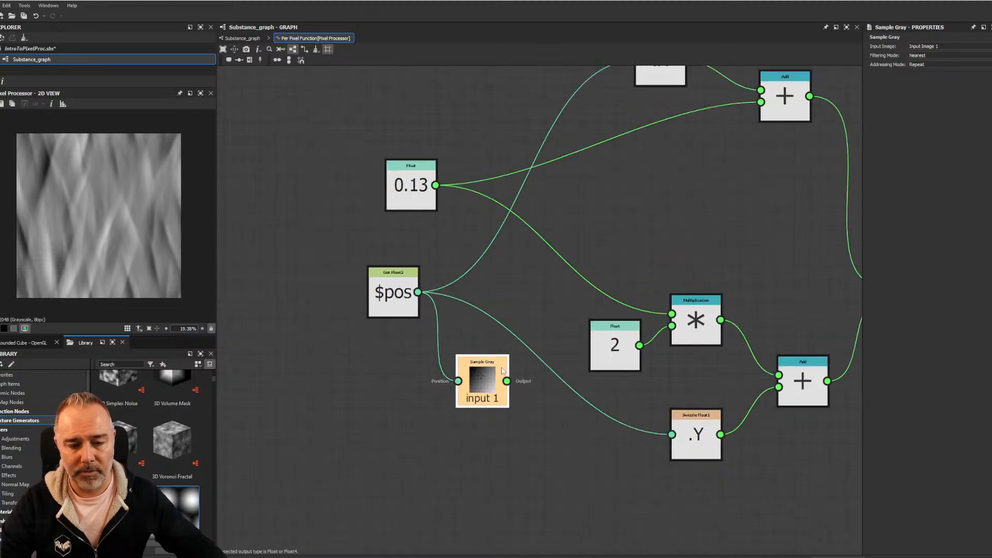
left_click(503, 370)
middle_click_drag(502, 369, 483, 297)
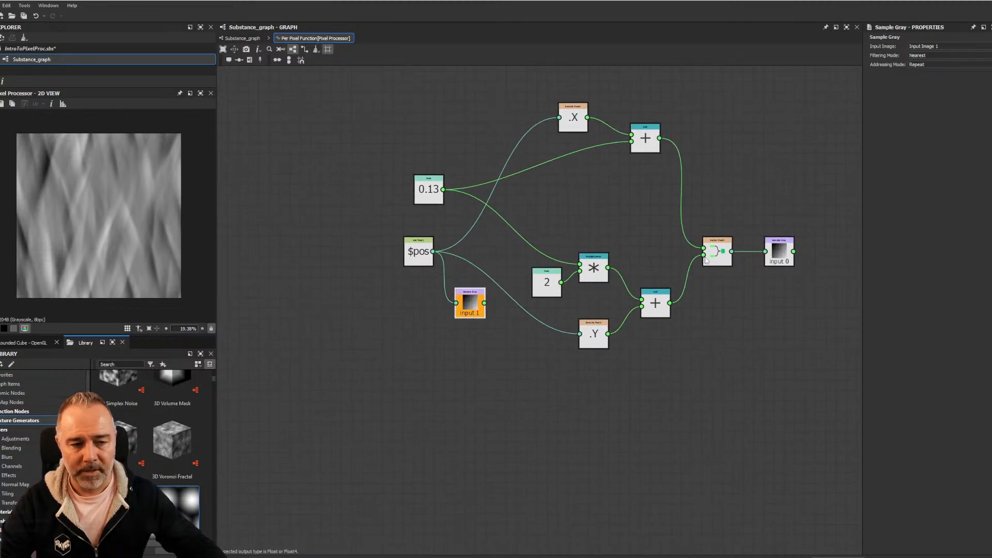
right_click(783, 249)
left_click(830, 284)
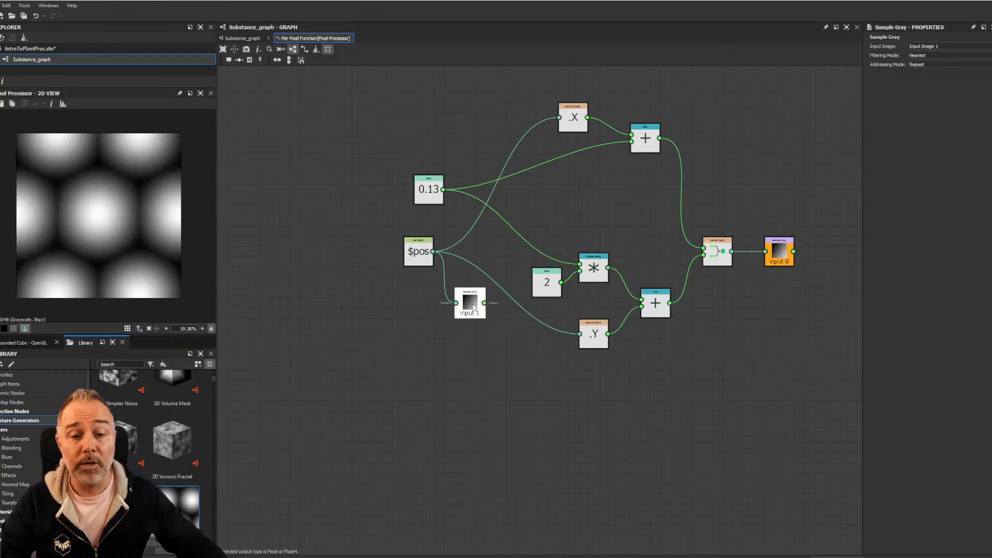
left_click_drag(471, 305, 470, 315)
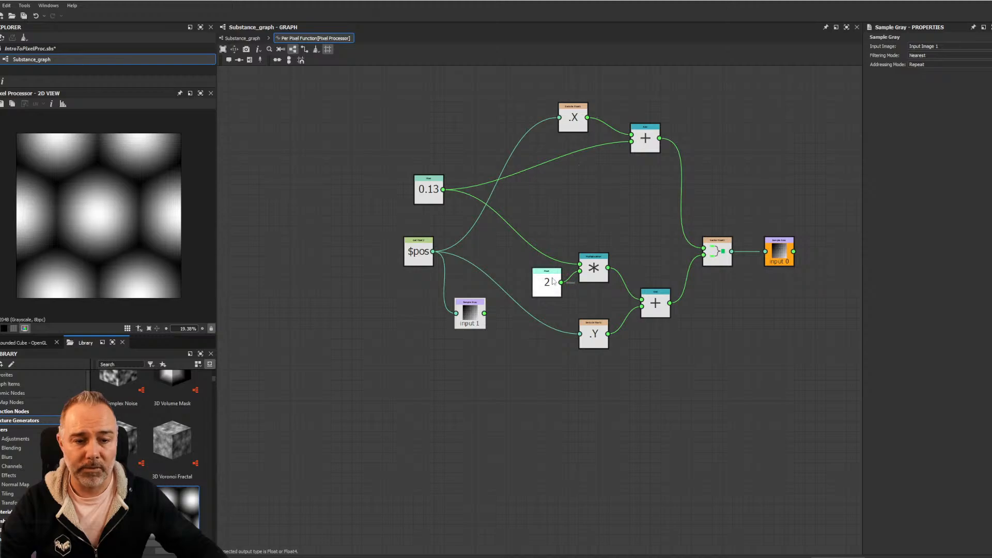
Set the multiplier Float as the function's output node to preview a constant value for every pixel
right_click(552, 286)
left_click(576, 209)
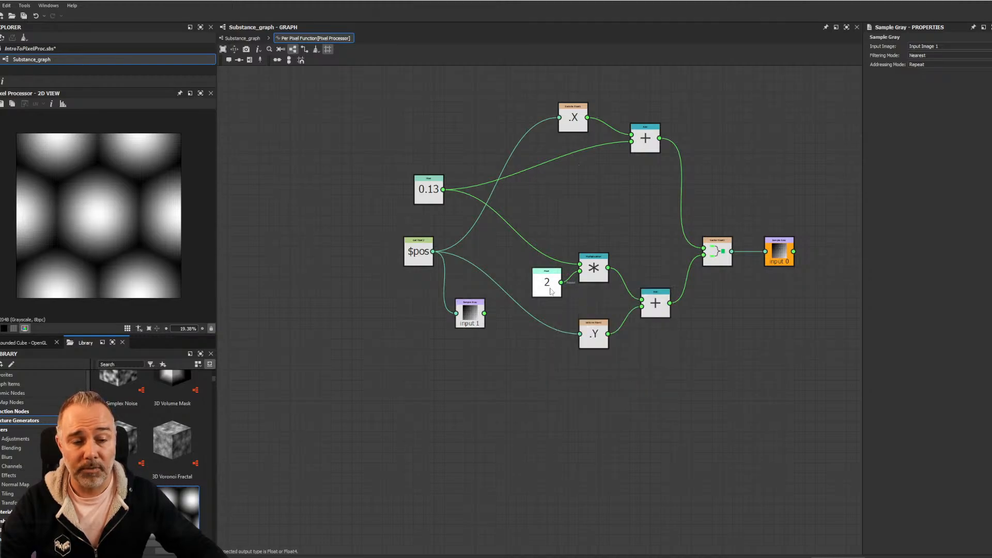
right_click(549, 286)
left_click(575, 320)
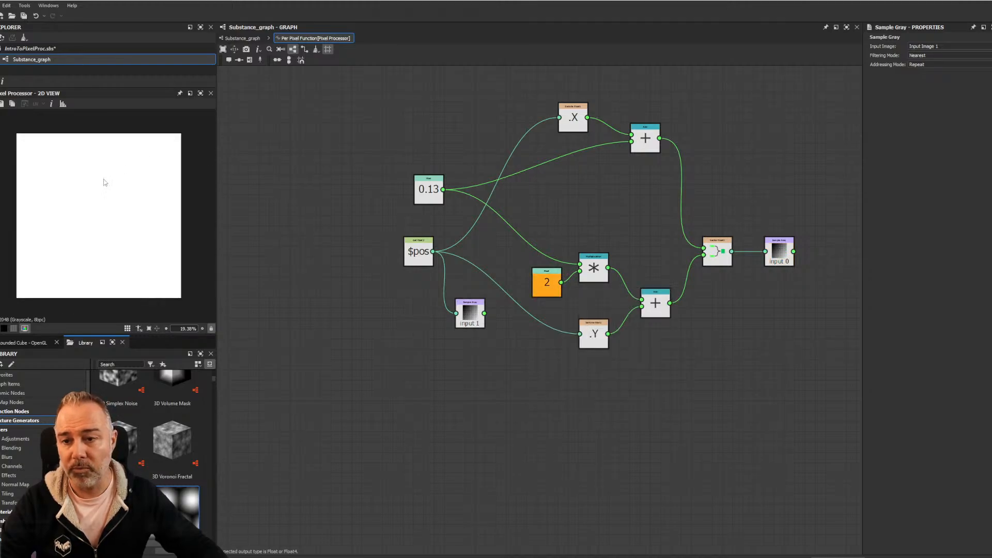
scroll(544, 269, "up", 4)
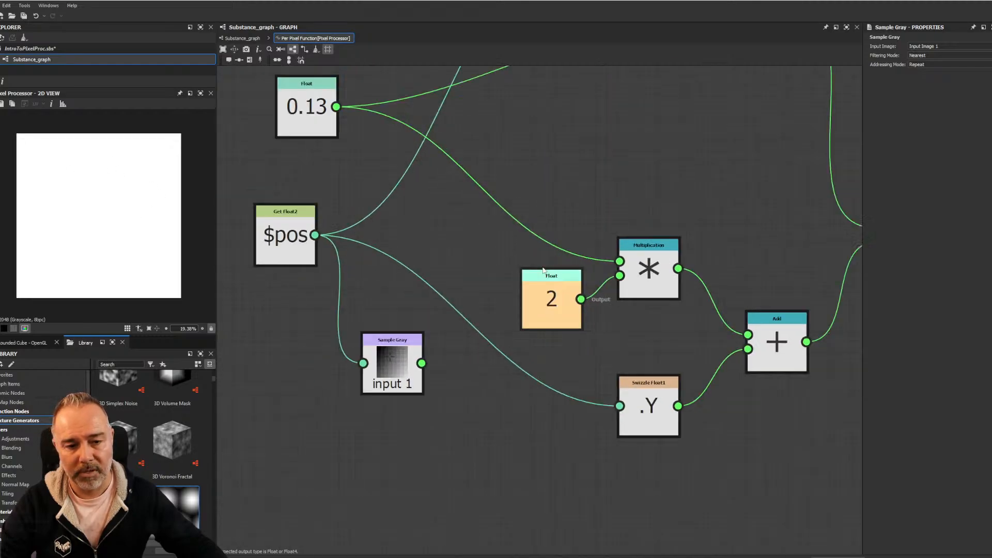
scroll(544, 268, "down", 3)
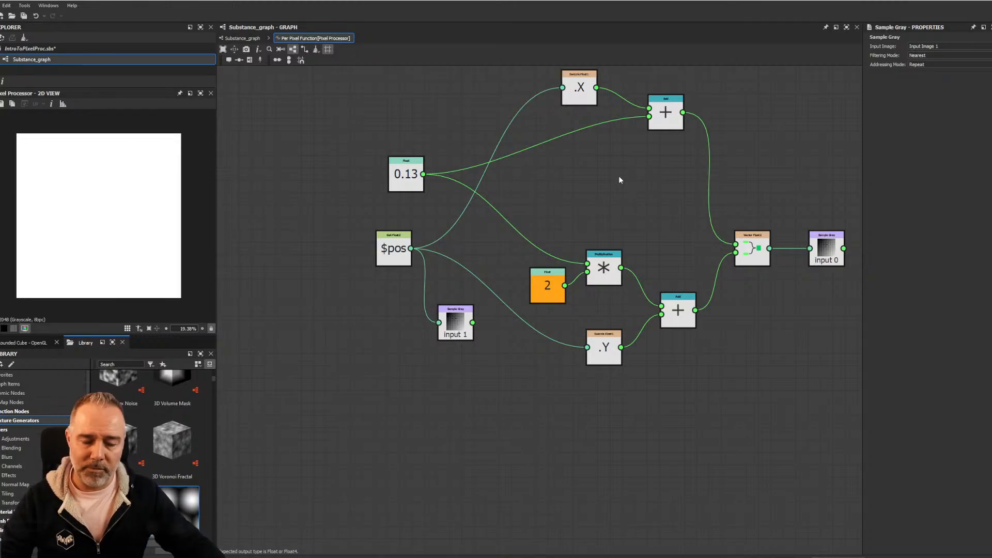
Restore the input 0 Sample Gray at the end of the chain as the function's output node
middle_click_drag(510, 266, 470, 255)
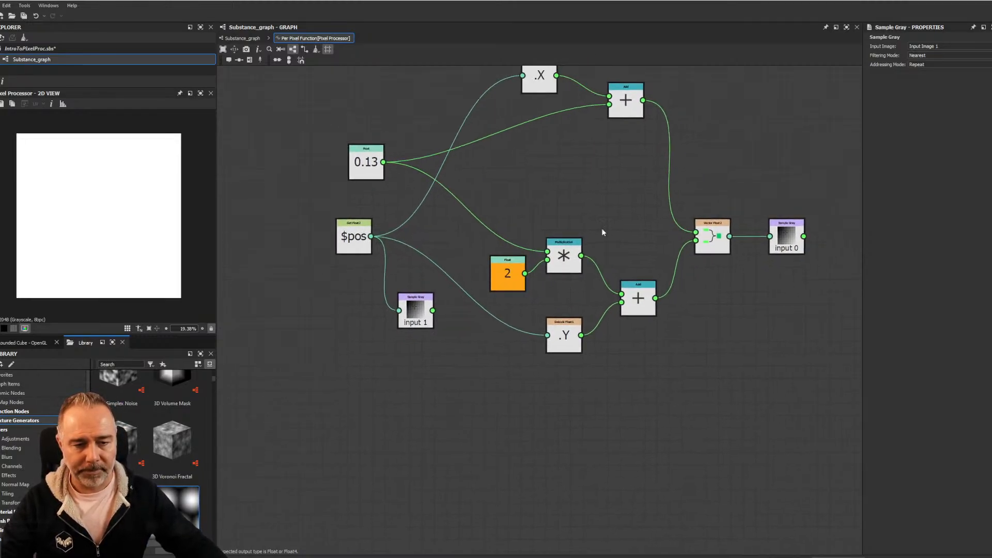
right_click(413, 316)
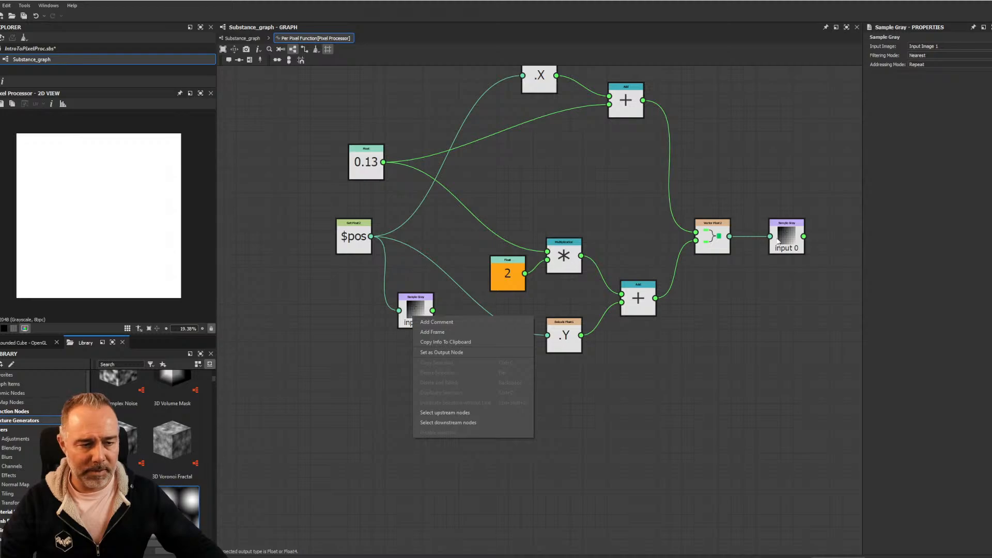
right_click(778, 239)
left_click(821, 272)
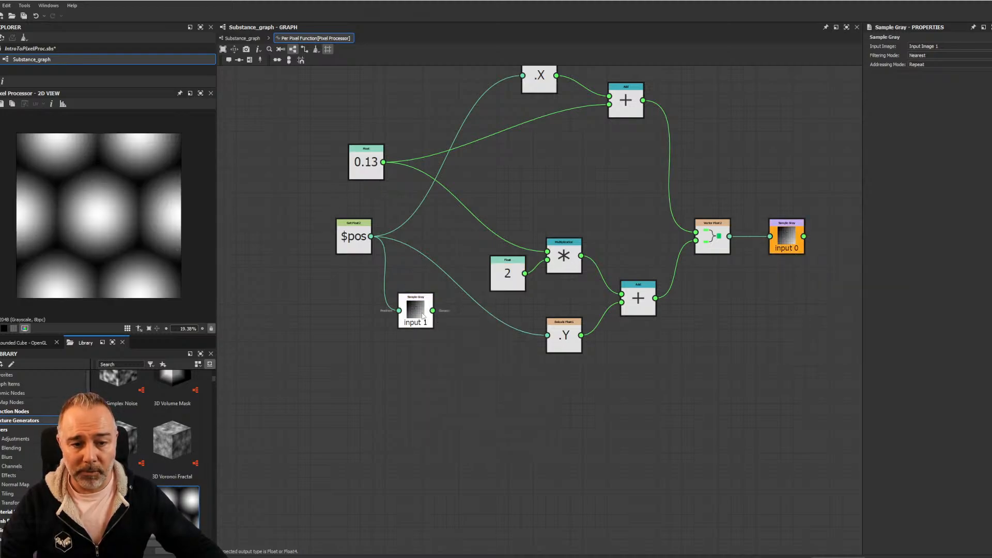
Rearrange the nodes so the input 1 Sample Gray sits just above the offset Float and $pos lies well before both
scroll(421, 309, "up", 3)
middle_click_drag(426, 302, 395, 343)
scroll(395, 344, "down", 3)
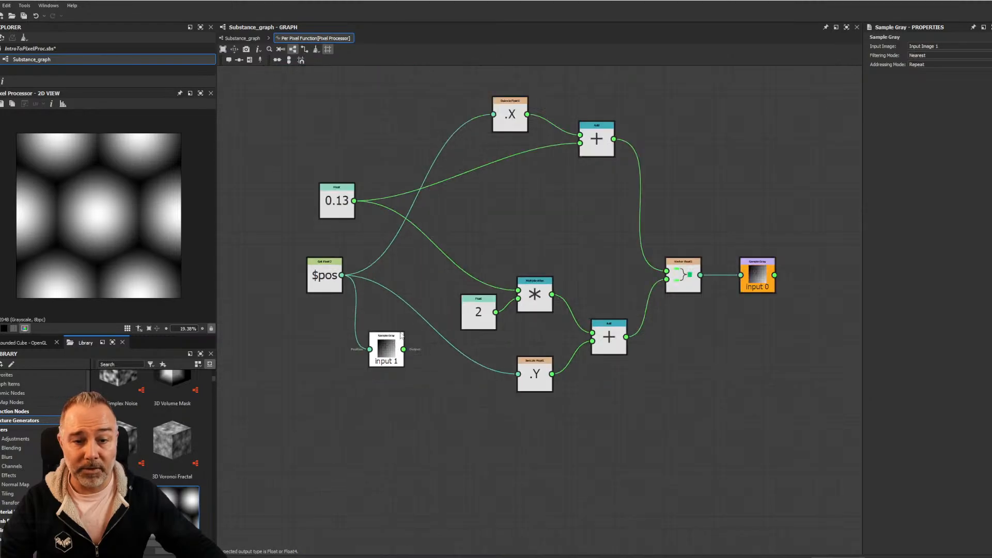
middle_click_drag(410, 280, 463, 279)
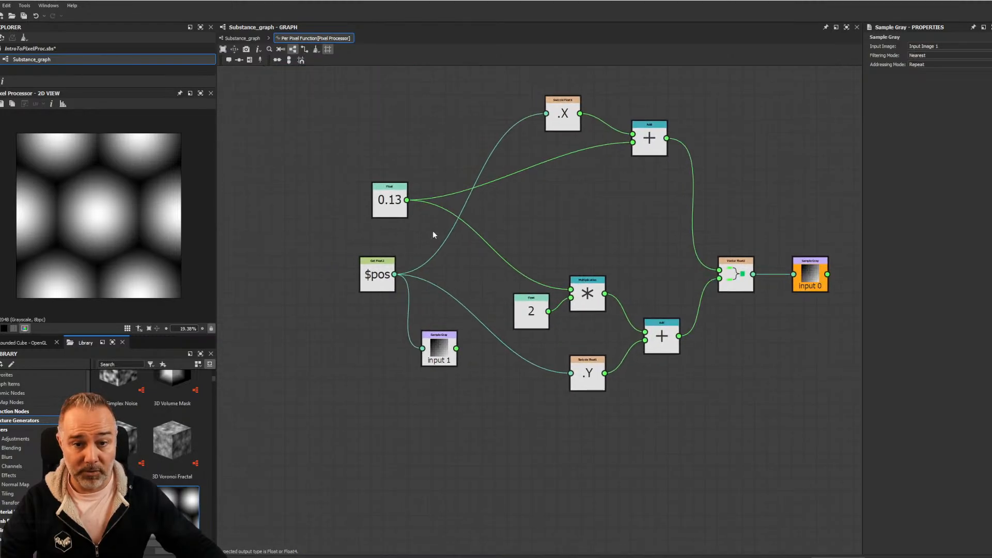
left_click_drag(392, 195, 367, 196)
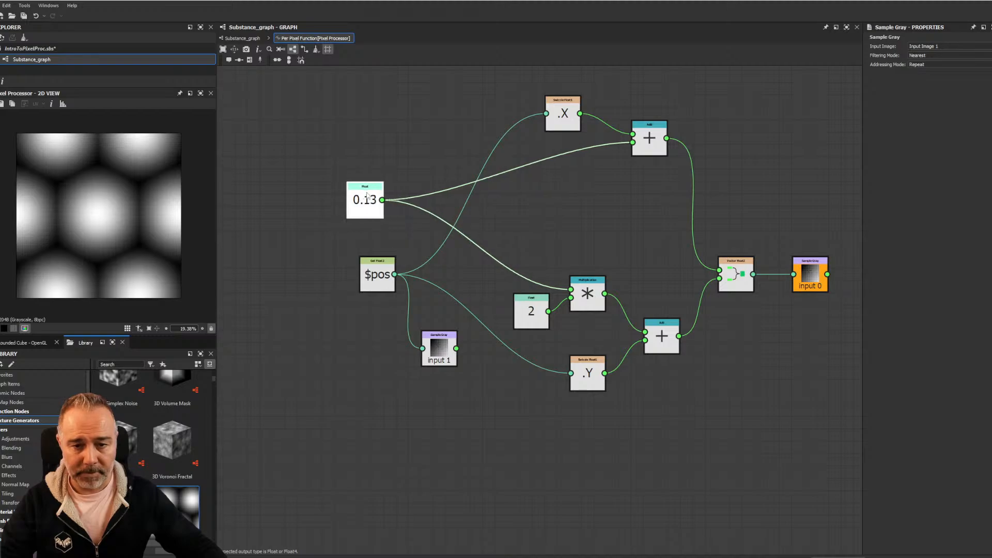
left_click_drag(438, 345, 438, 283)
left_click_drag(375, 266, 256, 266)
left_click_drag(434, 289, 360, 141)
Add a Multiplication of the input 1 Sample Gray and the offset Float, and reroute the Float's former connections to come from its output
left_click(431, 149)
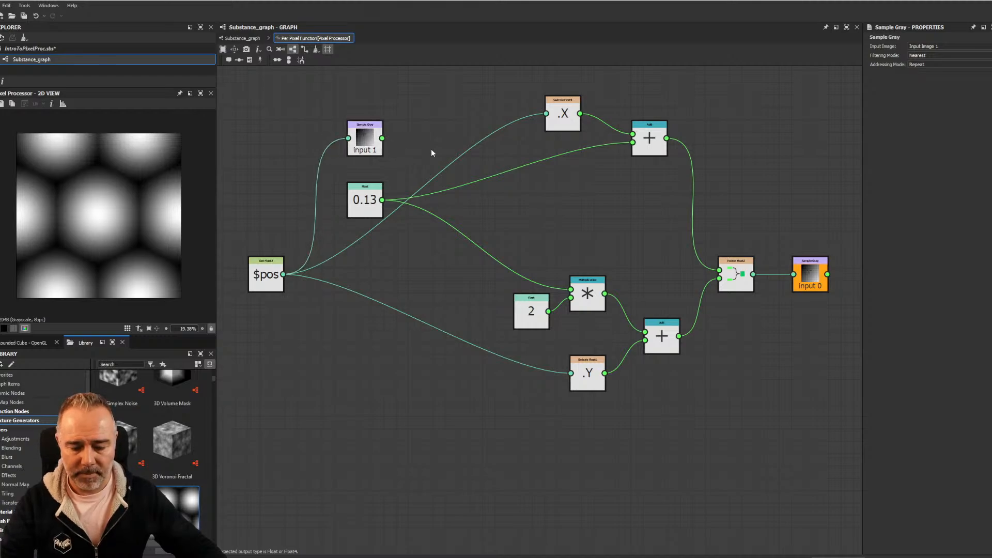
key("space")
type("mult")
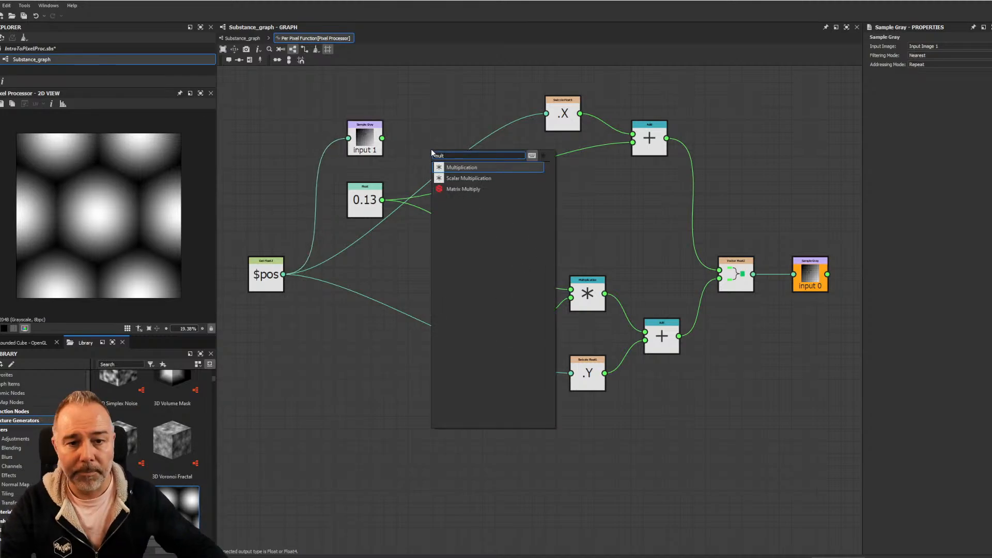
left_click(454, 167)
left_click_drag(433, 159, 433, 172)
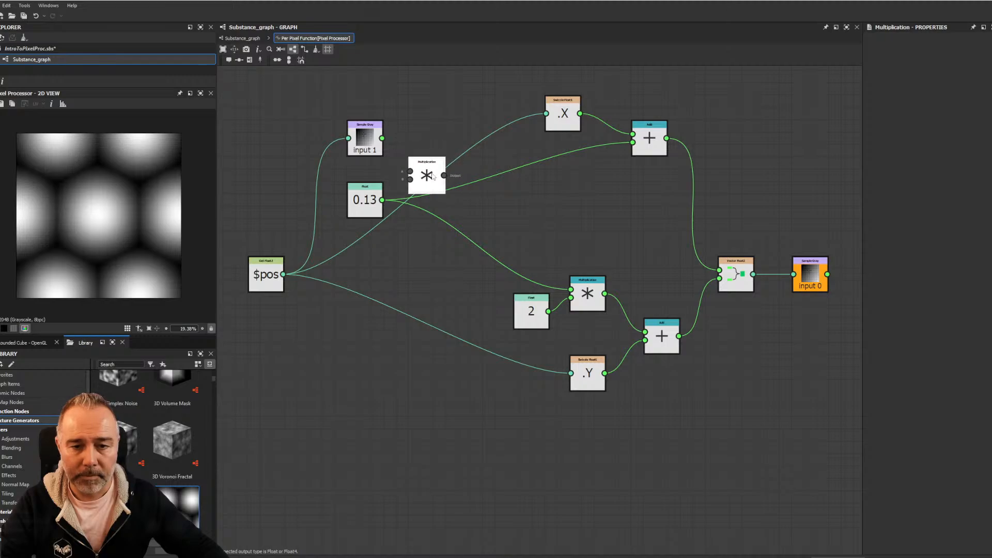
left_click_drag(382, 138, 384, 205)
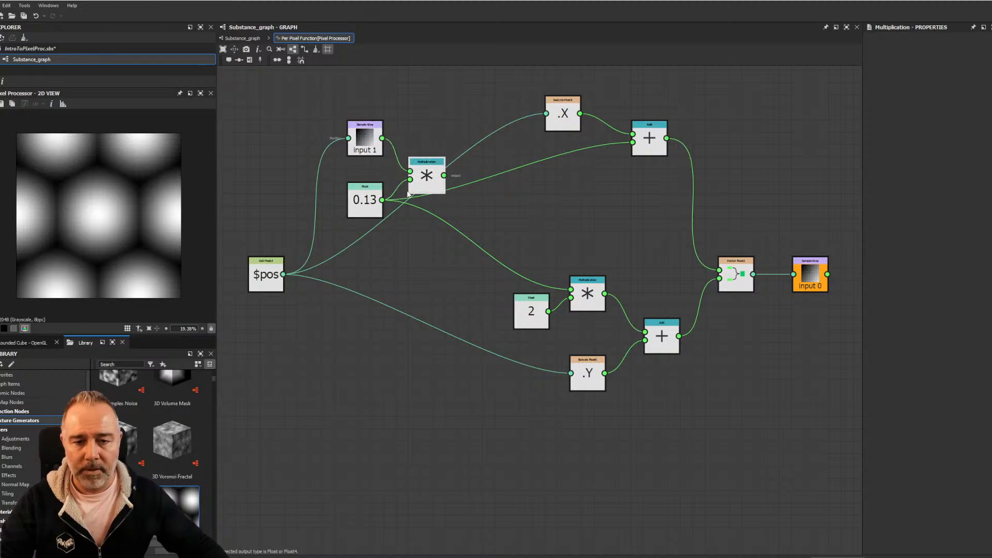
left_click(383, 200, "alt")
left_click_drag(474, 184, 444, 175, "shift")
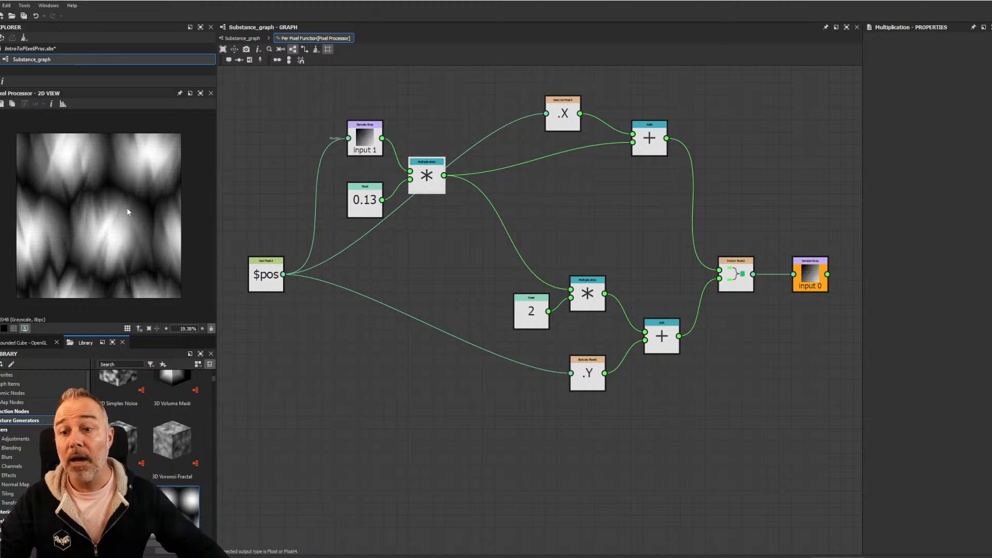
Reset the offset Float to 0, raise it gradually to 0.04, and inspect the distortion in the 2D view
left_click(366, 207)
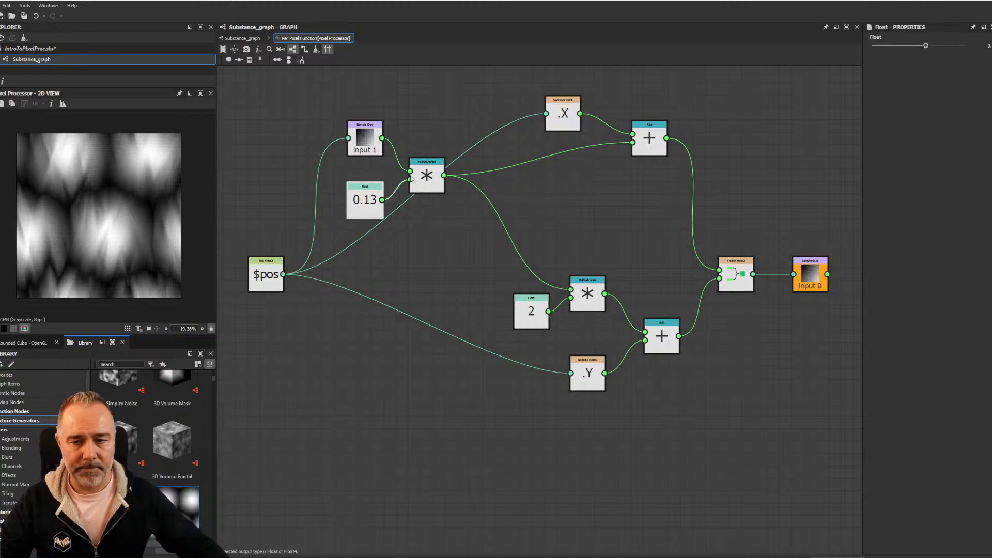
left_click(990, 45)
type("0")
key("Return")
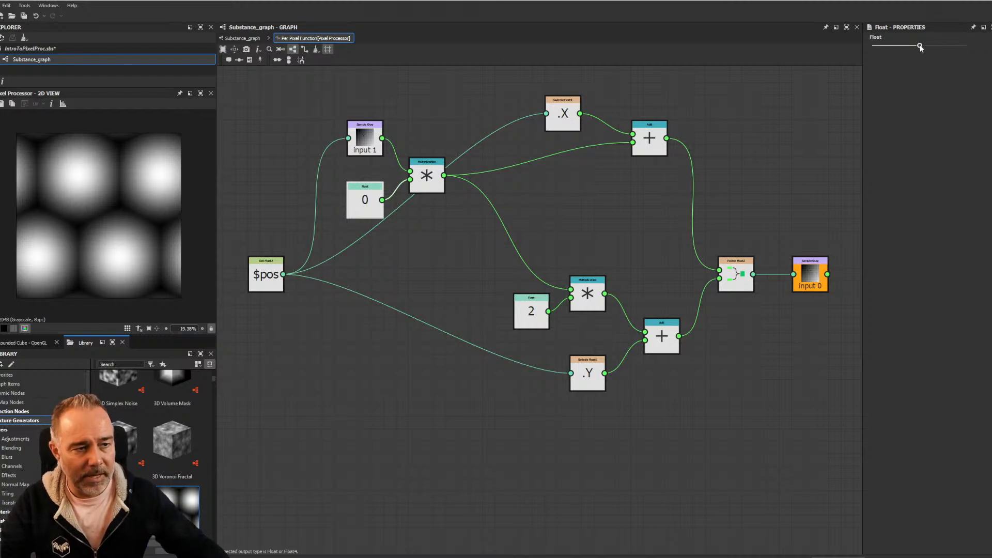
mouse_move(921, 46)
left_mouse_down()
mouse_move(937, 46)
mouse_move(886, 46)
mouse_move(938, 51)
mouse_move(922, 49)
left_mouse_up()
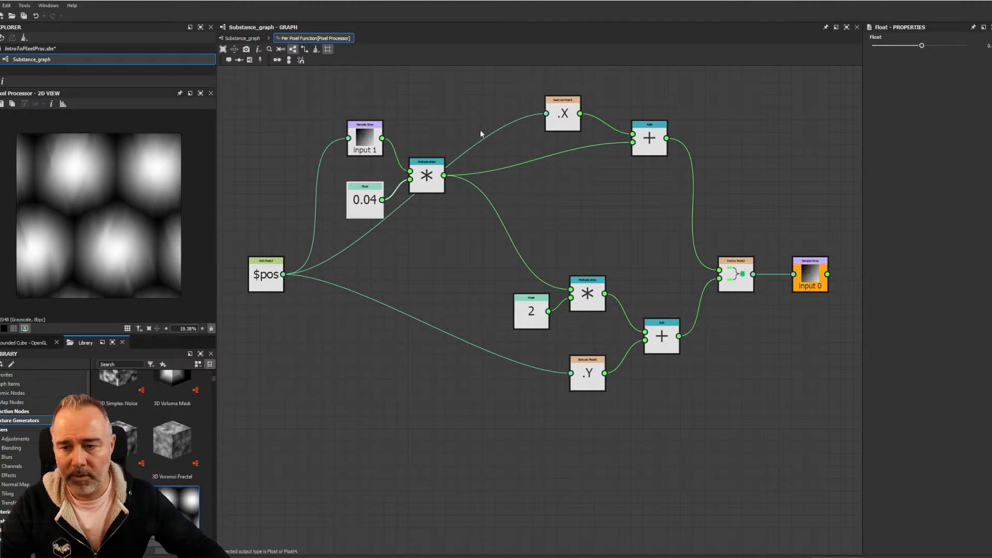
scroll(159, 212, "up", 3)
scroll(159, 216, "down", 2)
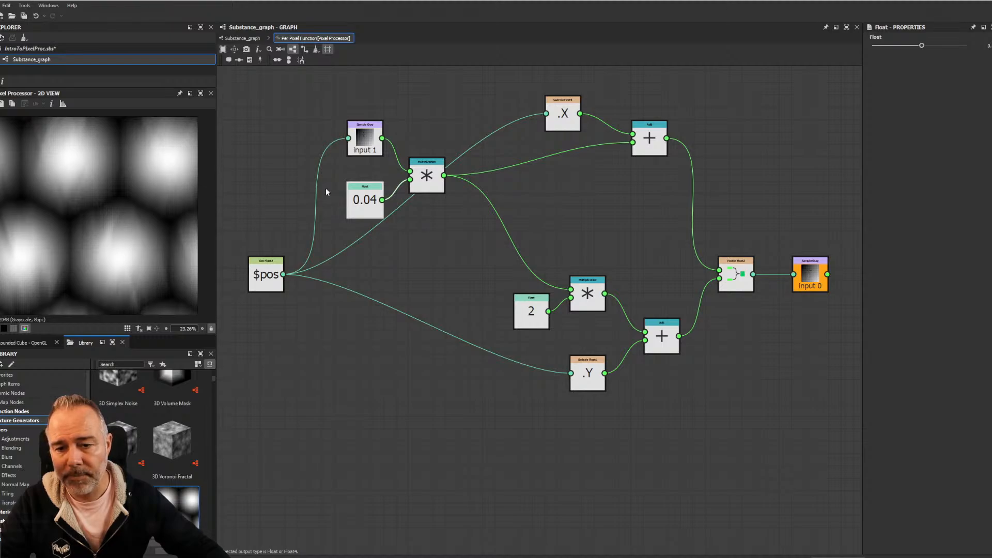
Return to the main Substance graph and focus on the Creased node feeding the Pixel Processor
left_click(243, 38)
scroll(429, 385, "up", 3)
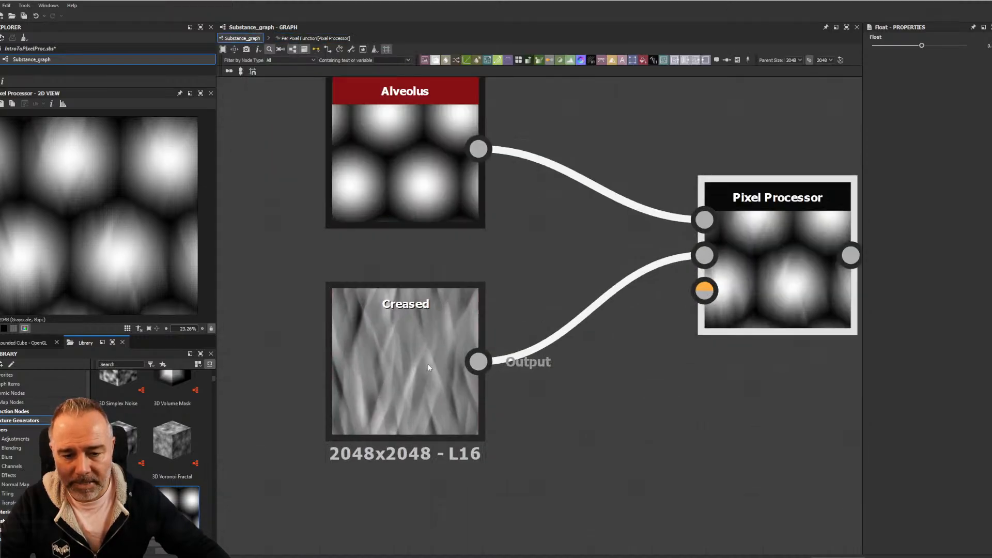
scroll(422, 351, "down", 3)
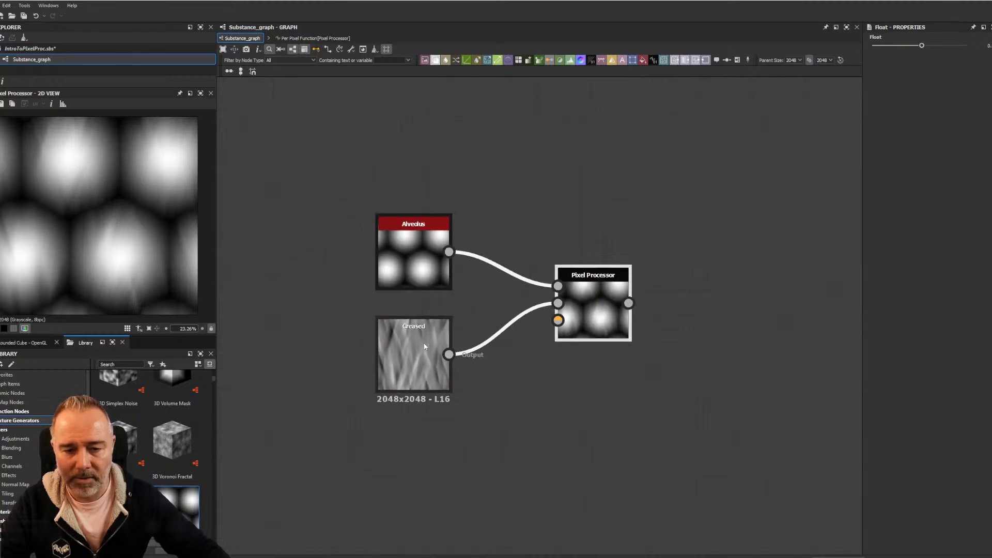
In the Pixel Processor's per-pixel function, set the float multiplied with the input 1 sample to 0.06
scroll(424, 346, "up", 3)
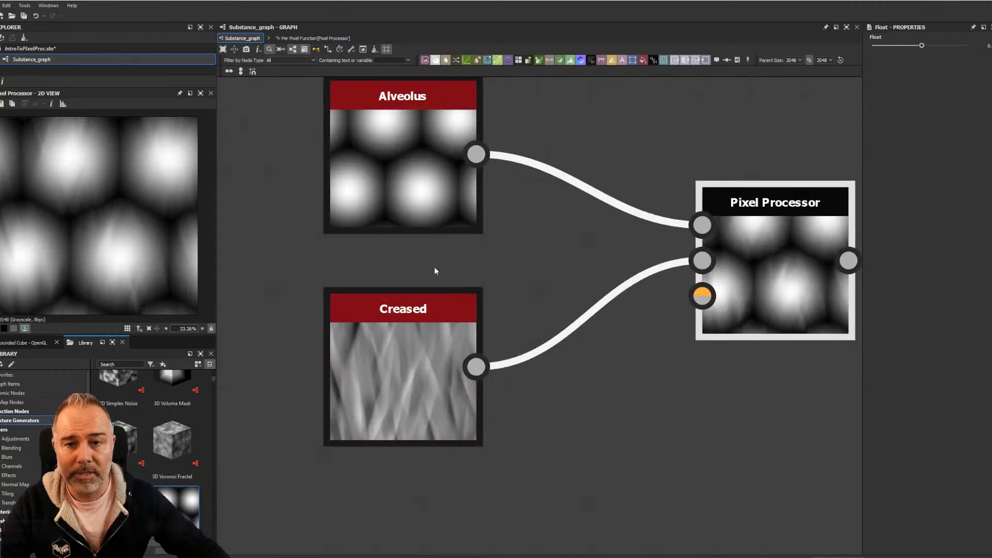
left_click(782, 249)
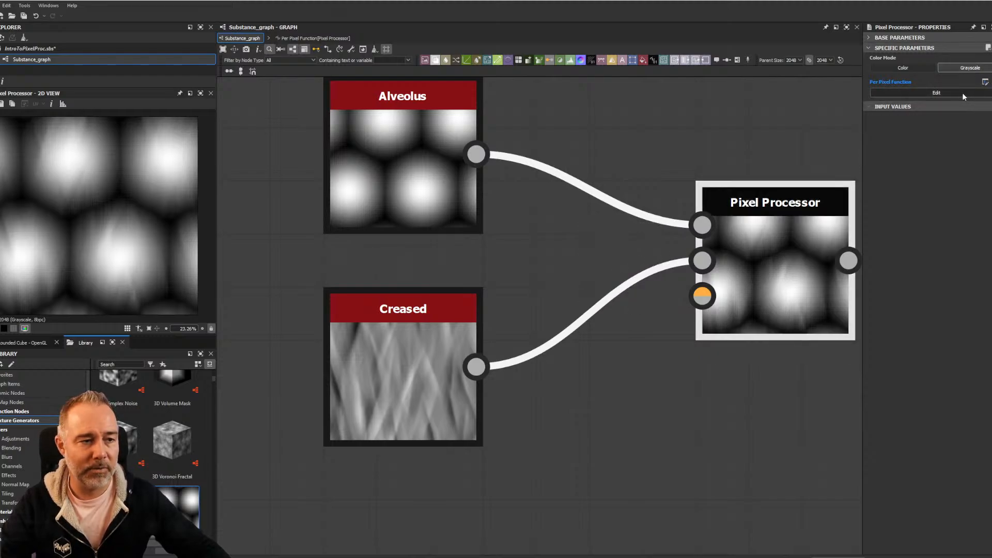
left_click(945, 94)
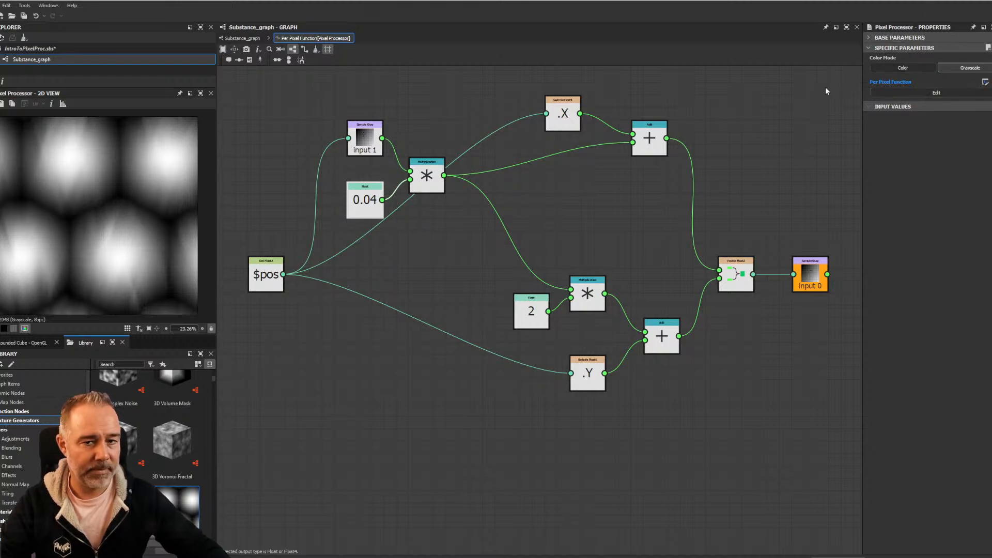
left_click(368, 206)
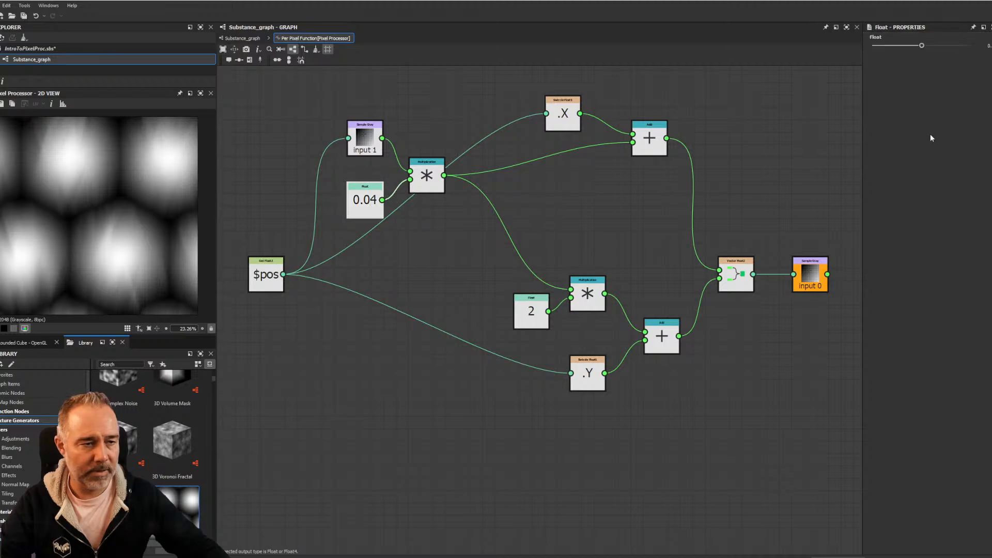
mouse_move(928, 45)
left_mouse_down()
mouse_move(940, 48)
mouse_move(923, 46)
left_mouse_up()
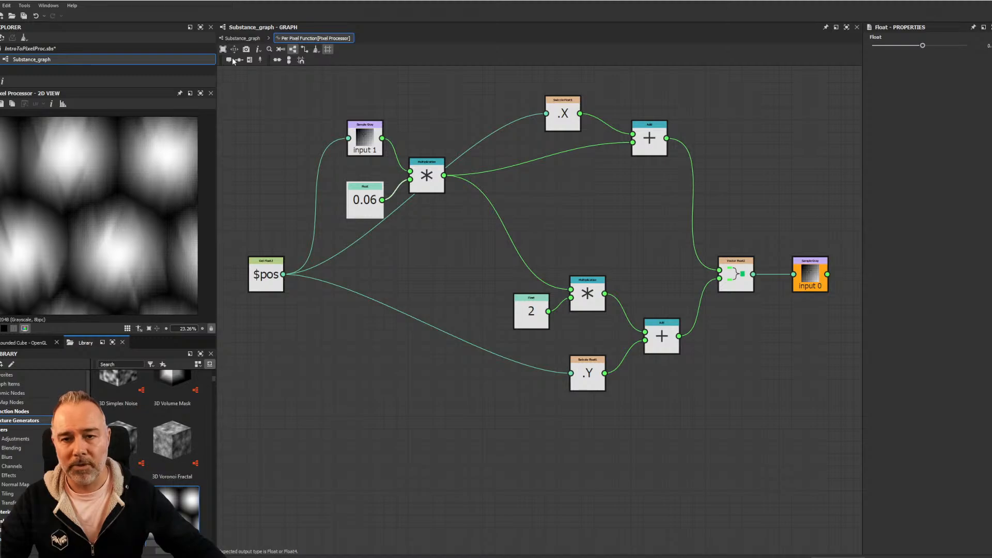
Return to the main graph and examine the Alveolus and Creased nodes feeding the Pixel Processor
left_click(243, 38)
scroll(639, 243, "down", 3)
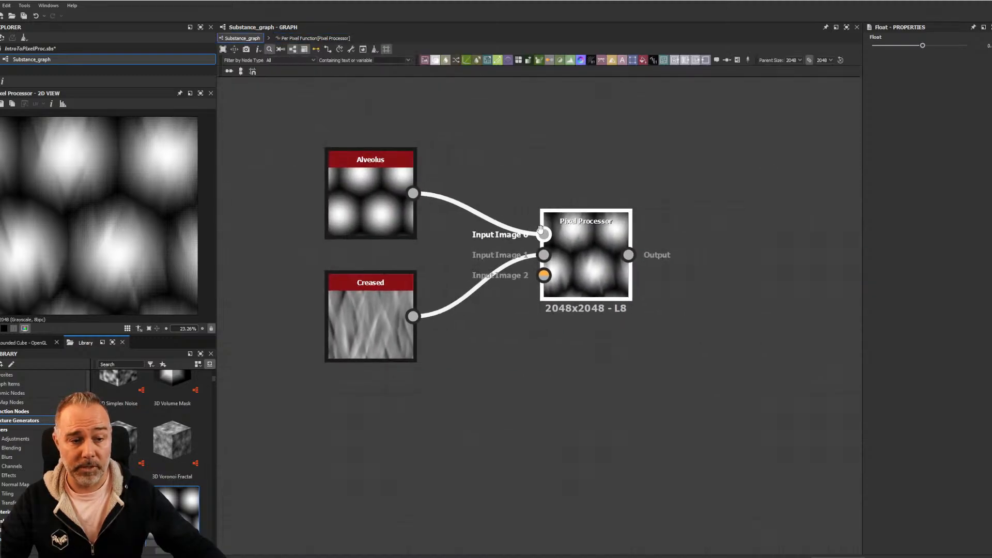
left_click_drag(720, 166, 476, 383)
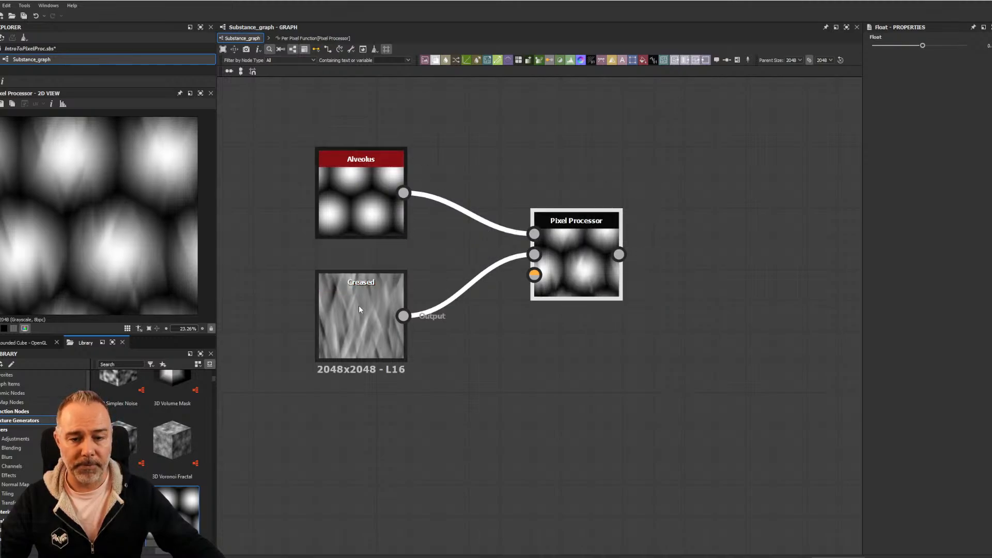
left_click(362, 191)
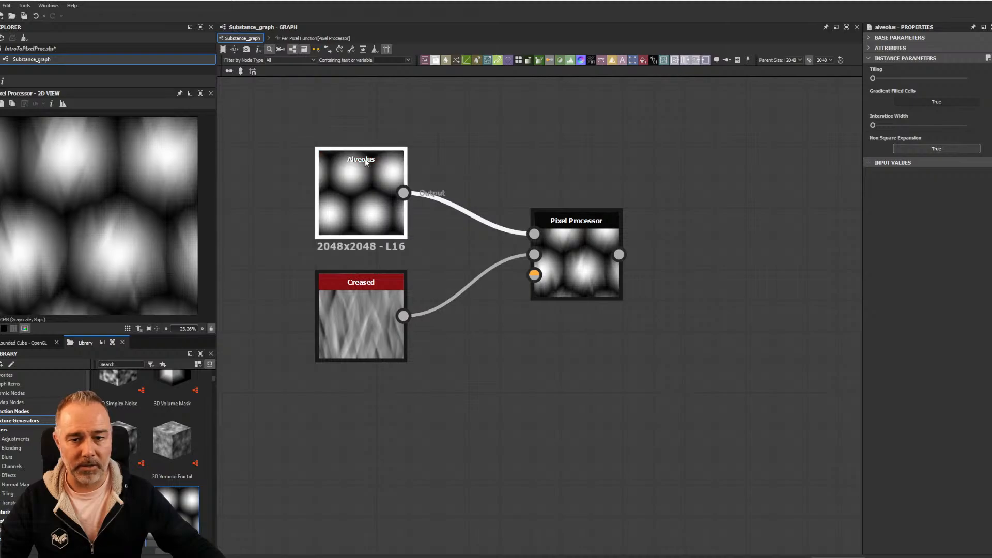
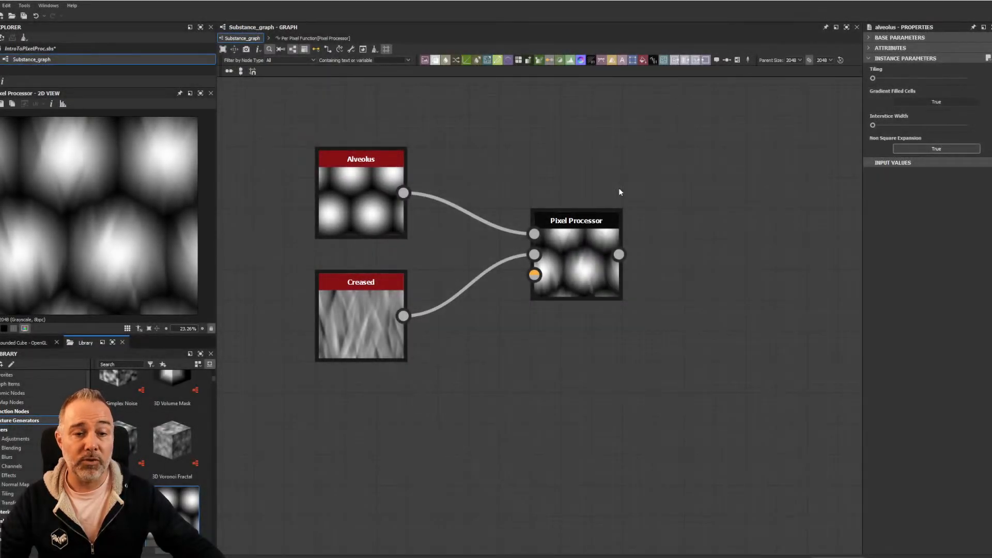
Open the Pixel Processor's function graph and examine the $pos Get Float2 node and its connections
double_click(587, 224)
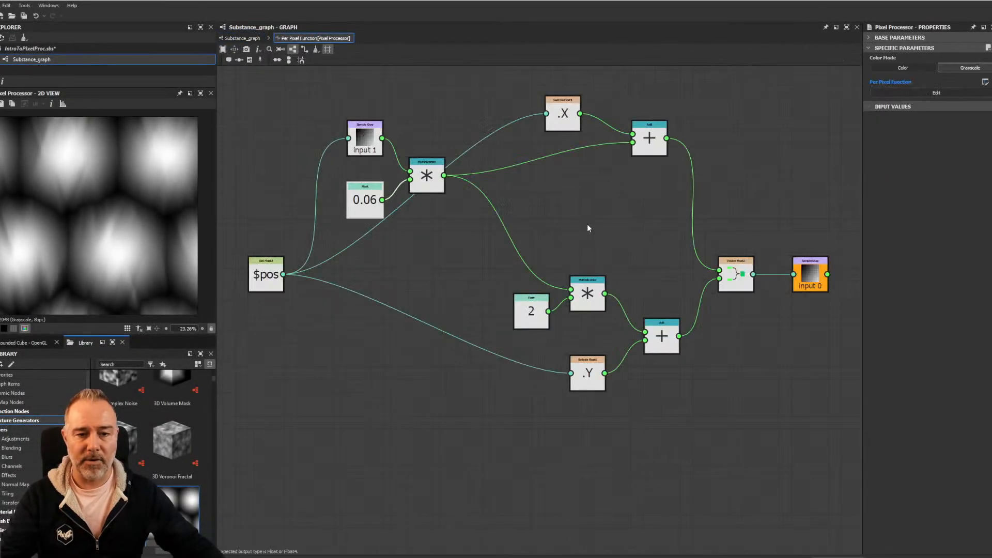
scroll(588, 228, "up", 1)
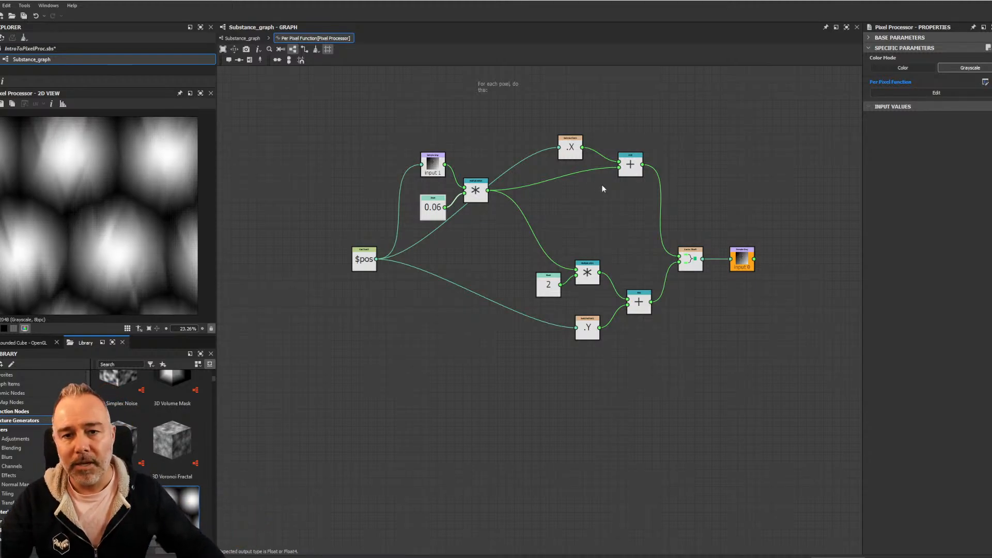
middle_click_drag(341, 246, 427, 233)
scroll(429, 232, "up", 6)
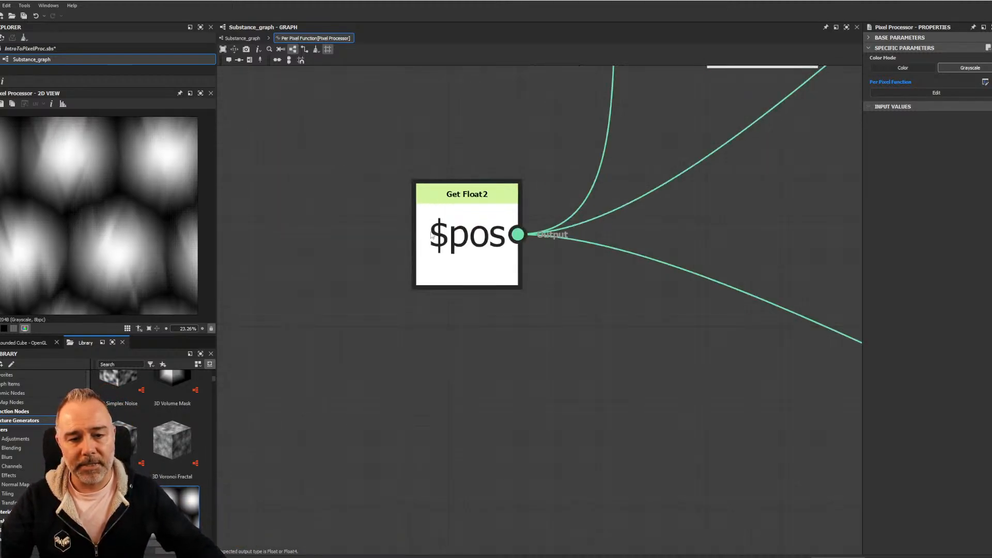
left_click_drag(318, 134, 489, 375)
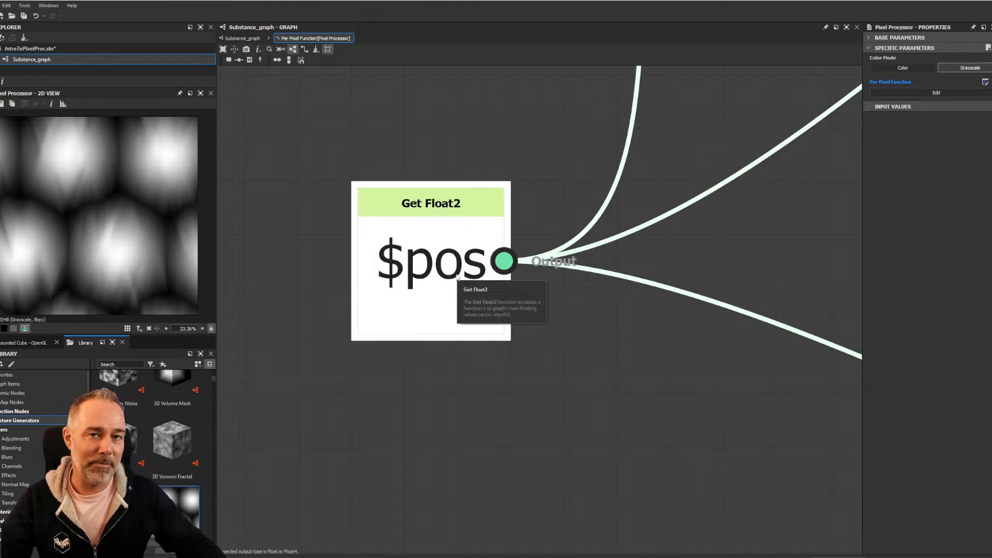
scroll(455, 212, "down", 2)
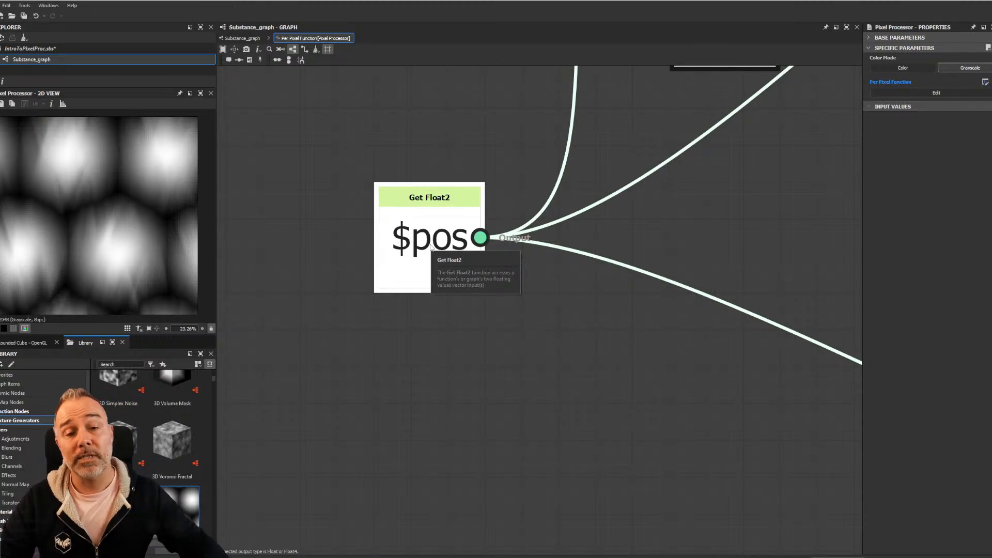
scroll(412, 120, "down", 5)
middle_click_drag(412, 120, 417, 227)
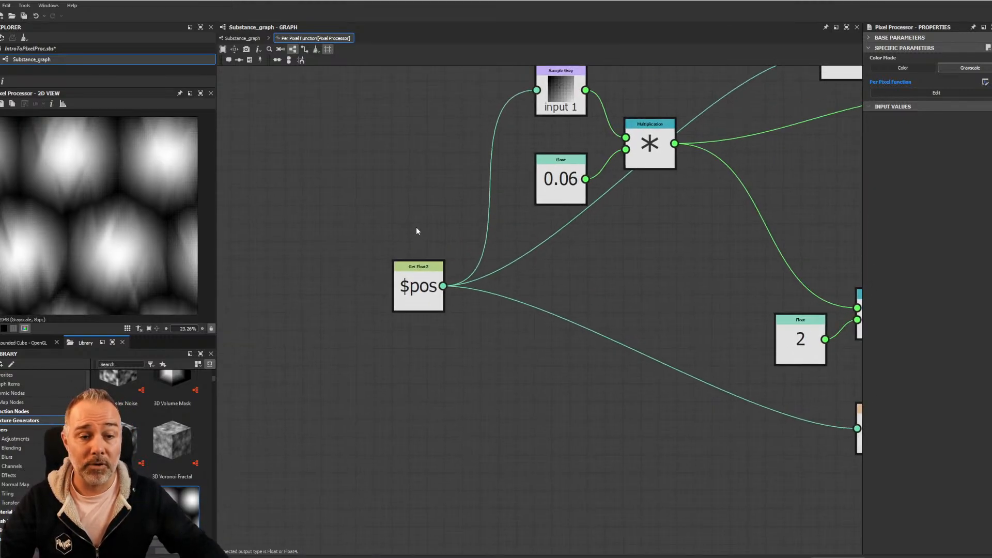
scroll(417, 227, "down", 2)
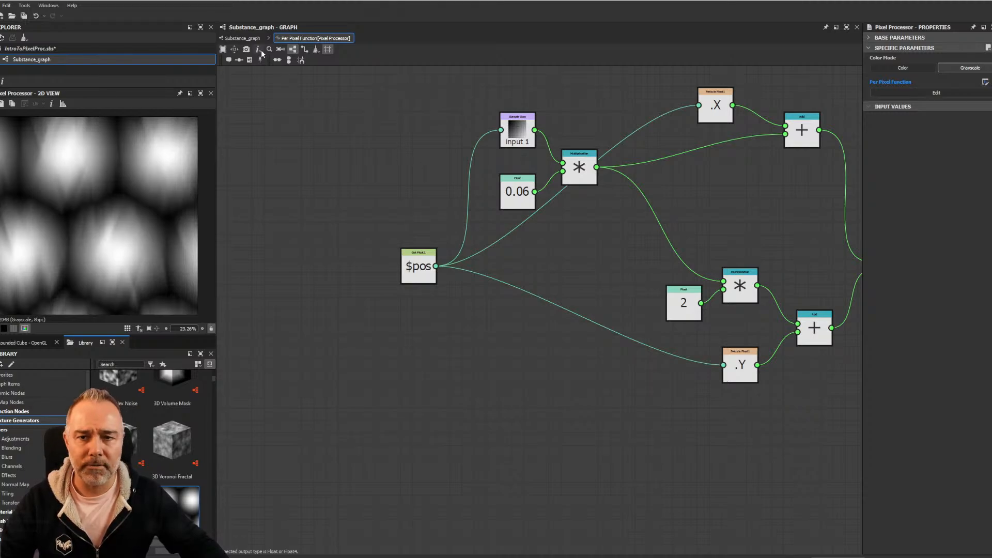
Go back to the main graph and examine the Pixel Processor and the Value Processor in the hardcoded variables frame
left_click(244, 39)
scroll(334, 106, "down", 3)
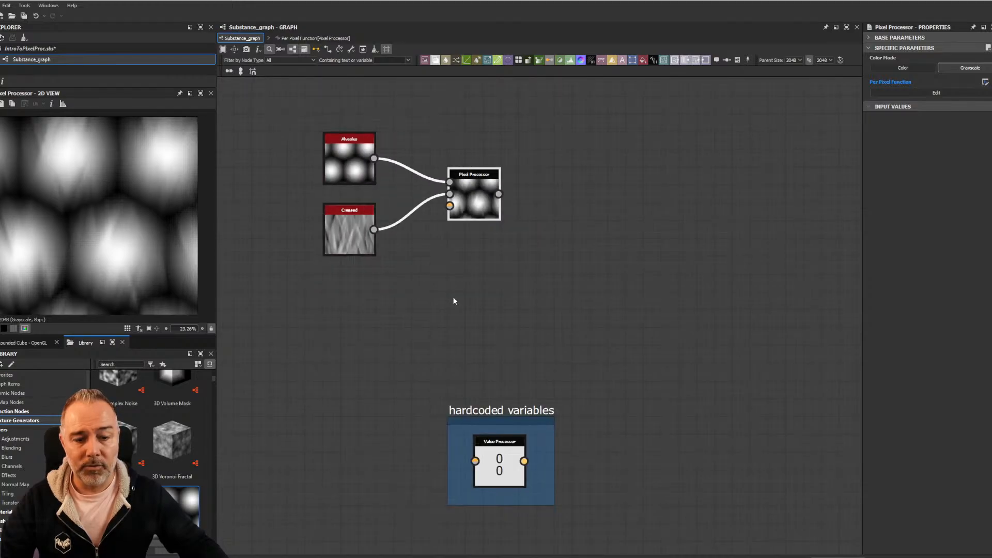
middle_click_drag(454, 299, 491, 169)
scroll(550, 251, "up", 6)
scroll(551, 252, "down", 1)
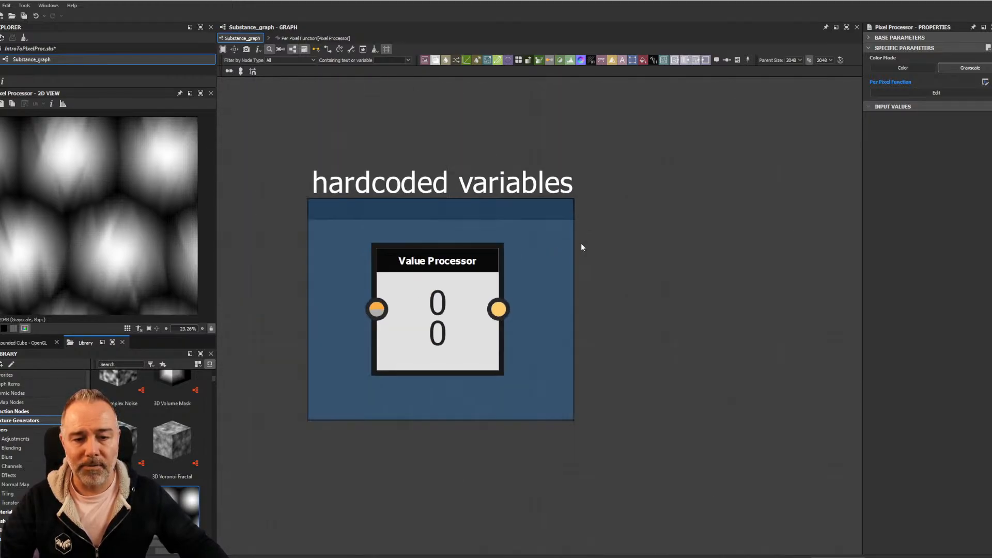
middle_click_drag(582, 243, 666, 231)
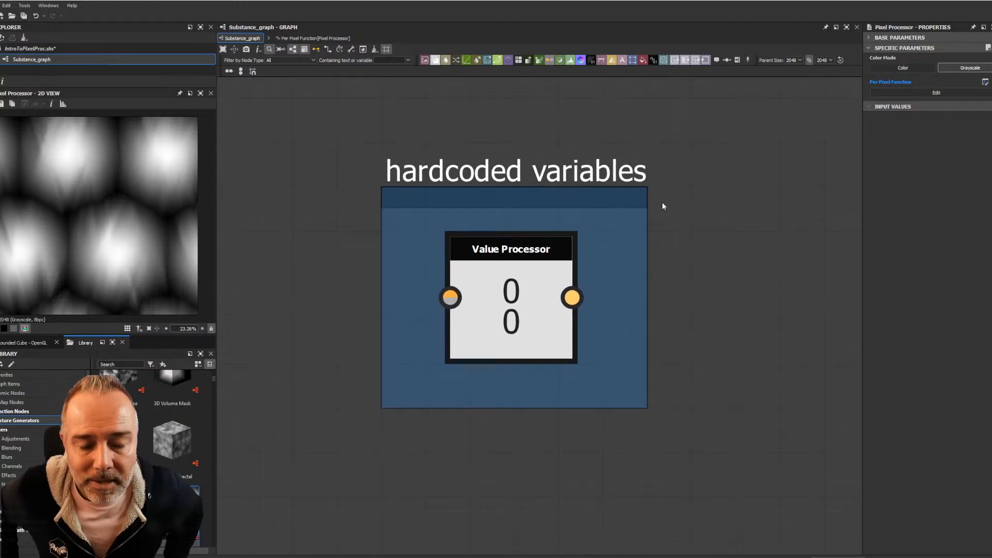
middle_click_drag(683, 181, 663, 331)
scroll(662, 290, "down", 5)
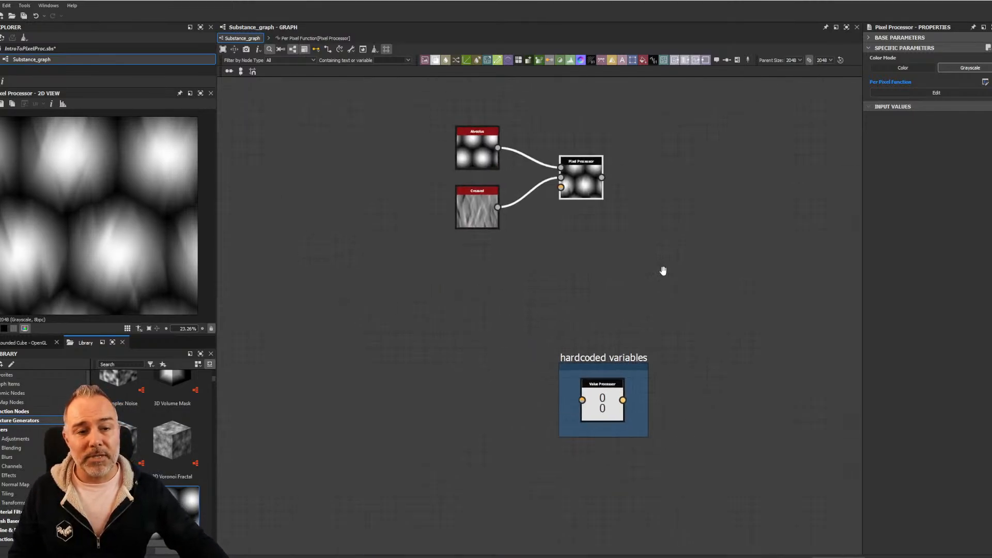
scroll(502, 174, "up", 4)
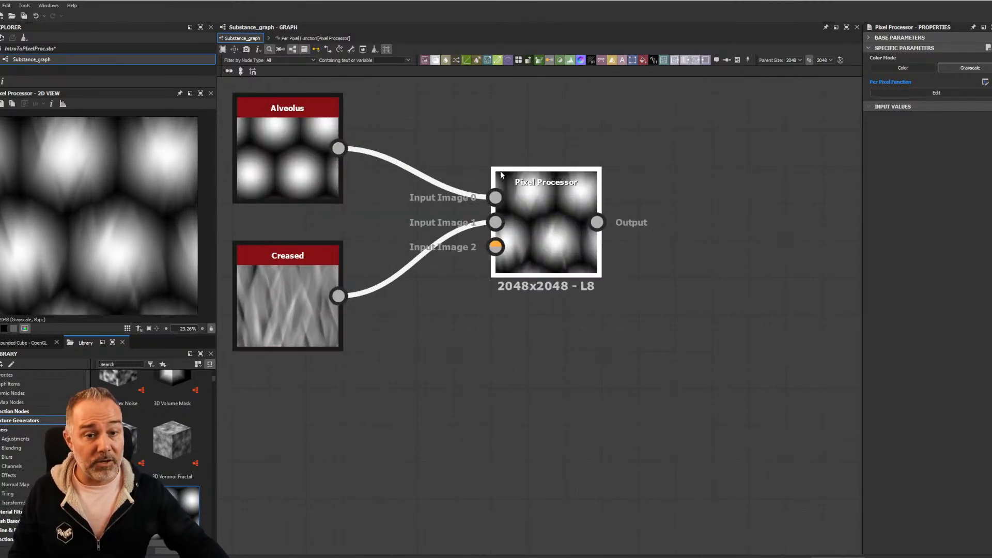
scroll(651, 262, "down", 3)
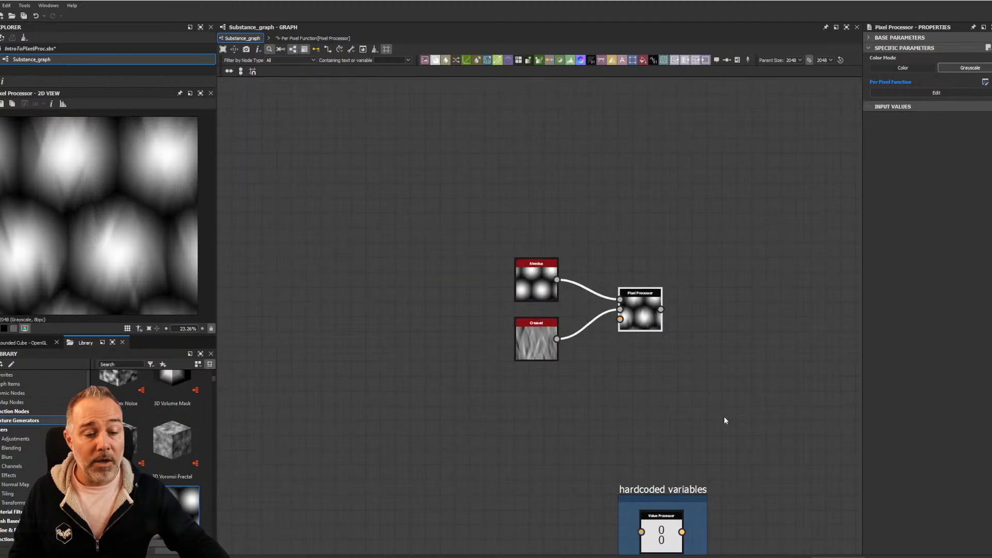
middle_click_drag(724, 419, 665, 248)
scroll(663, 243, "up", 4)
scroll(685, 280, "up", 2)
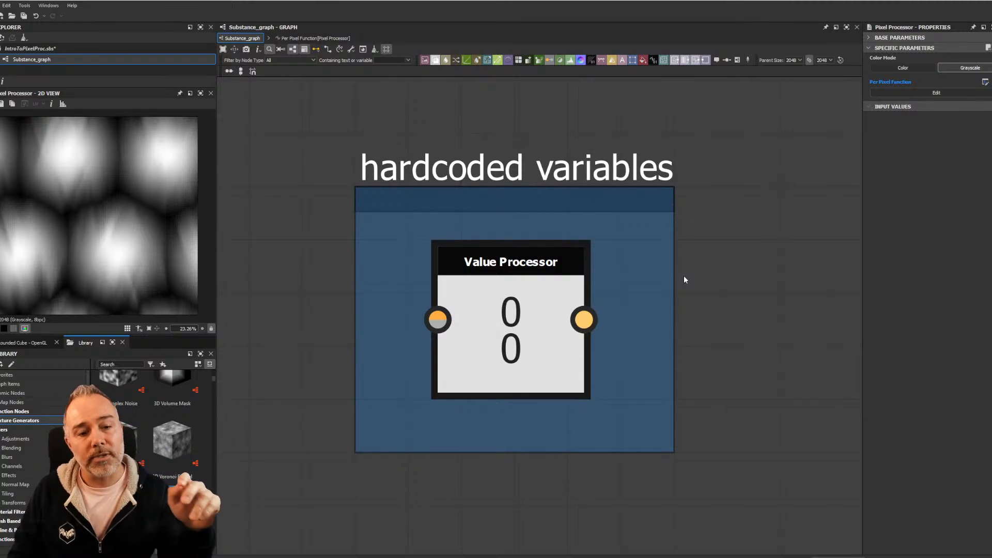
Preview the hardcoded variables Value Processor in the 2D view and open its function graph
left_click(541, 297)
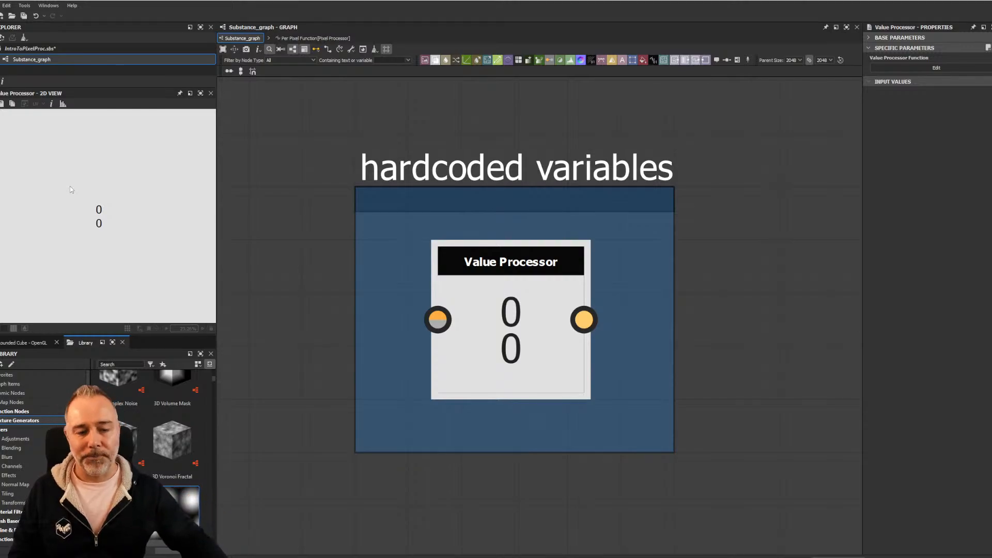
double_click(531, 290)
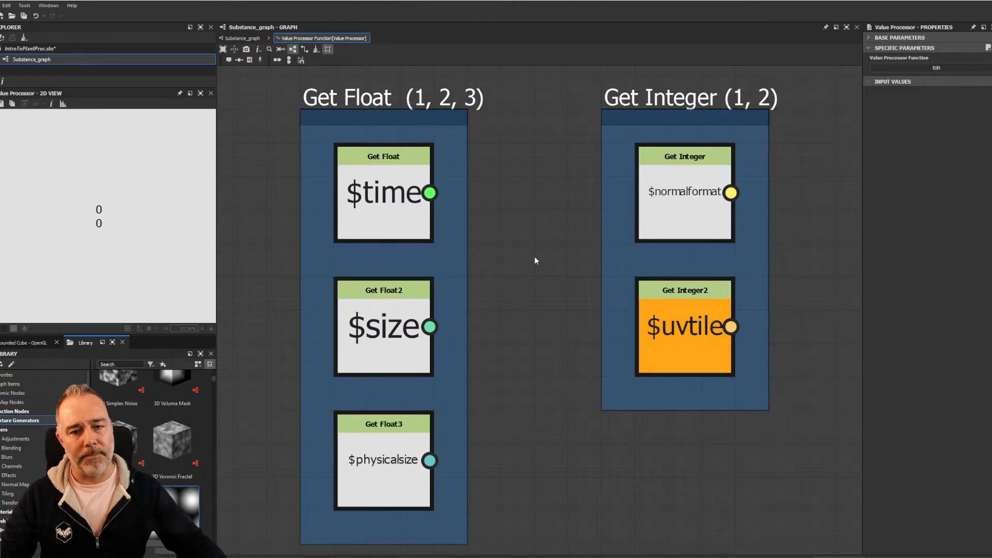
scroll(504, 171, "down", 3)
middle_click_drag(505, 184, 482, 189)
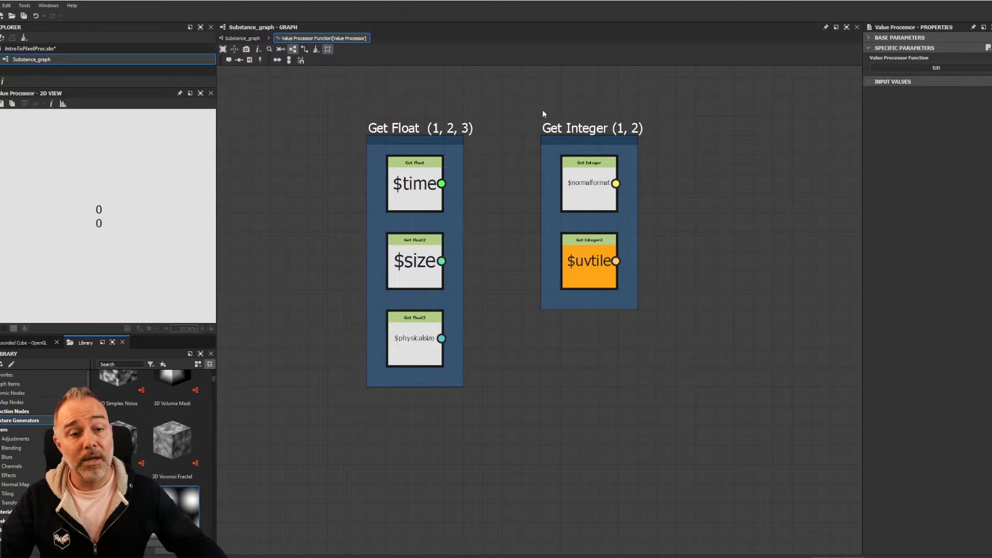
Set the $time Get Float node as the output of the Value Processor function
left_click(422, 184)
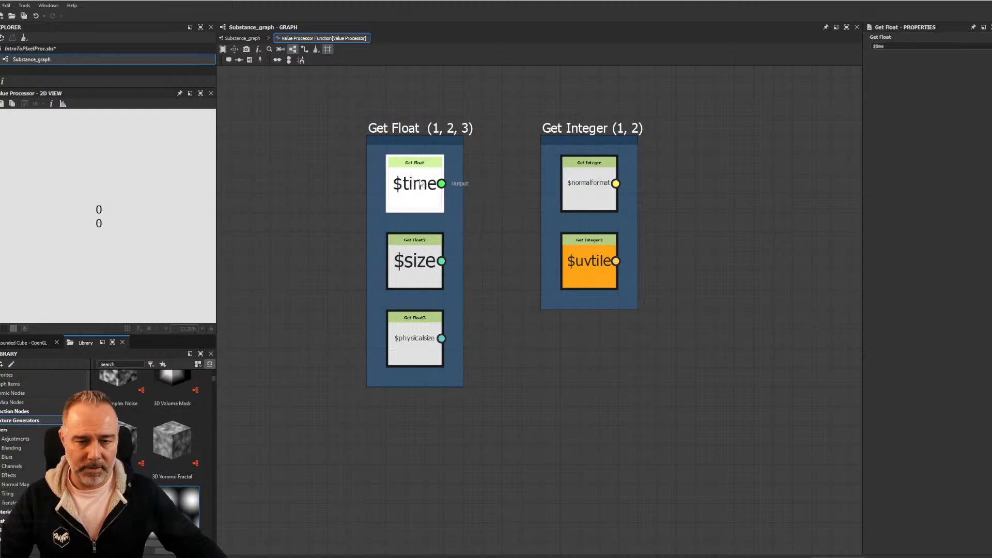
right_click(421, 181)
left_click(448, 215)
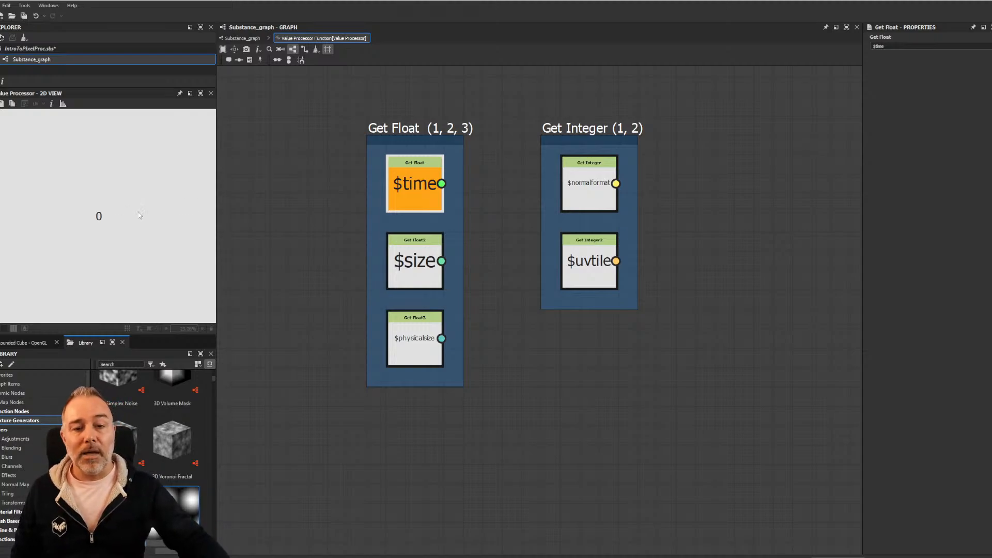
scroll(395, 174, "up", 3)
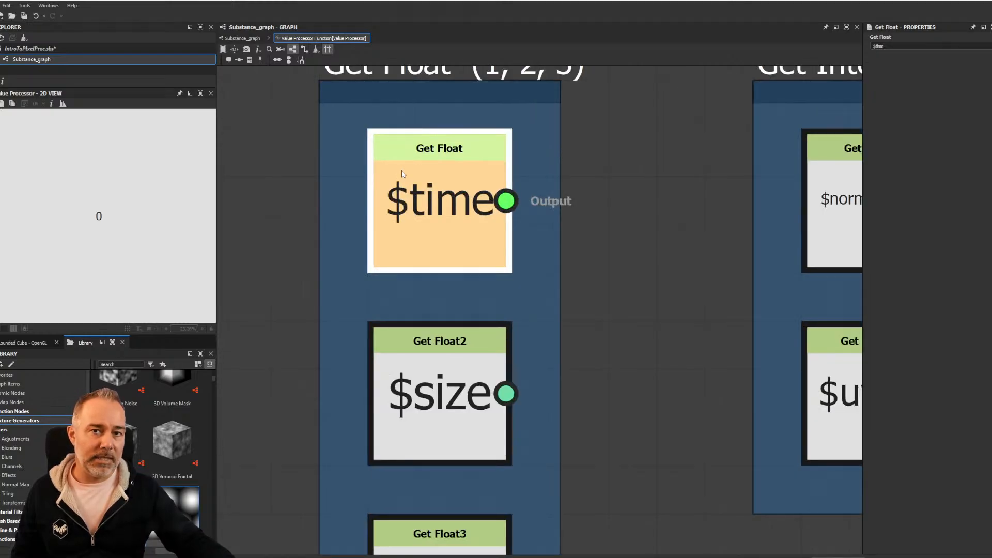
Set the $size Get Float2 node as the output of the Value Processor function
scroll(434, 184, "down", 3)
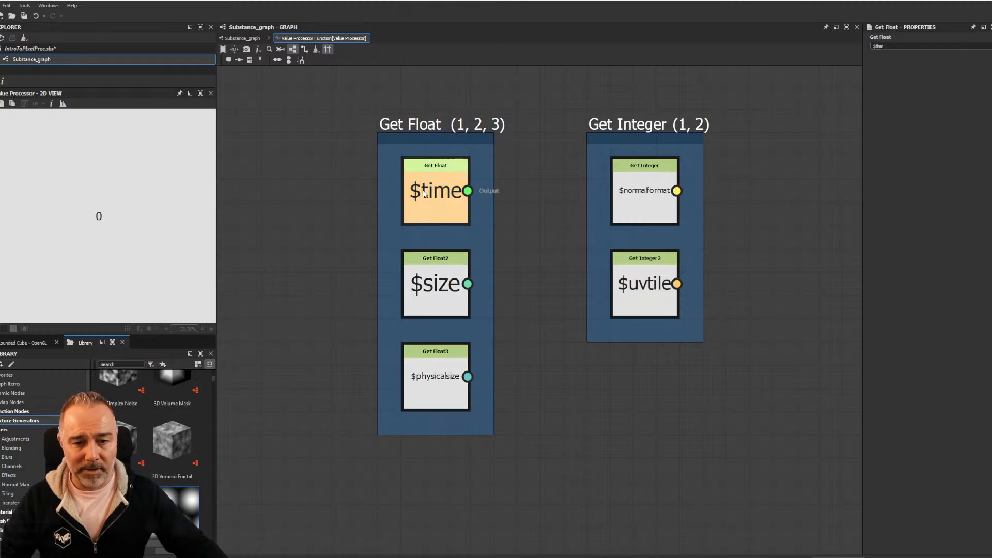
right_click(433, 291)
left_click(477, 324)
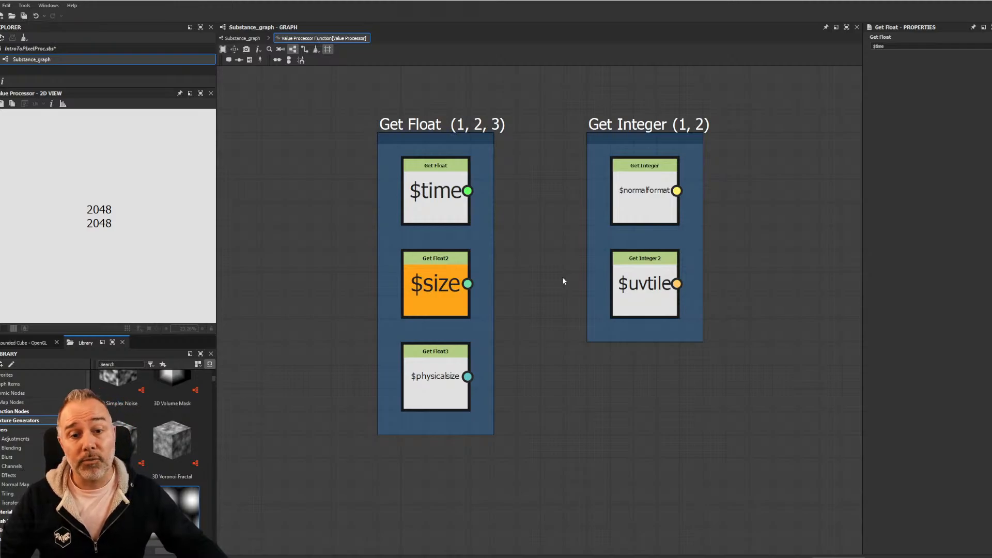
Check the variable choices of the Get Float and Get Float2 nodes and return to the main graph
left_click(918, 46)
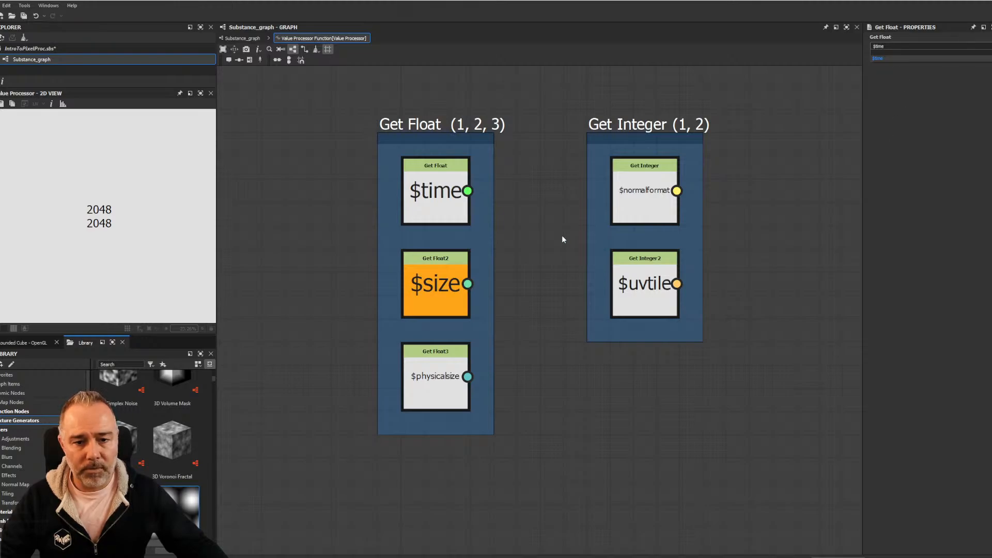
left_click(445, 270)
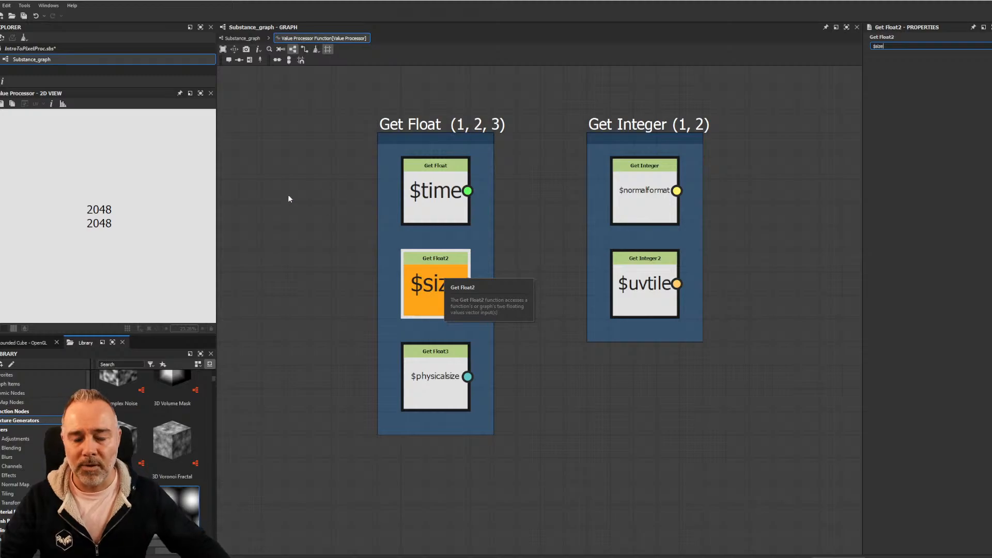
left_click(308, 192)
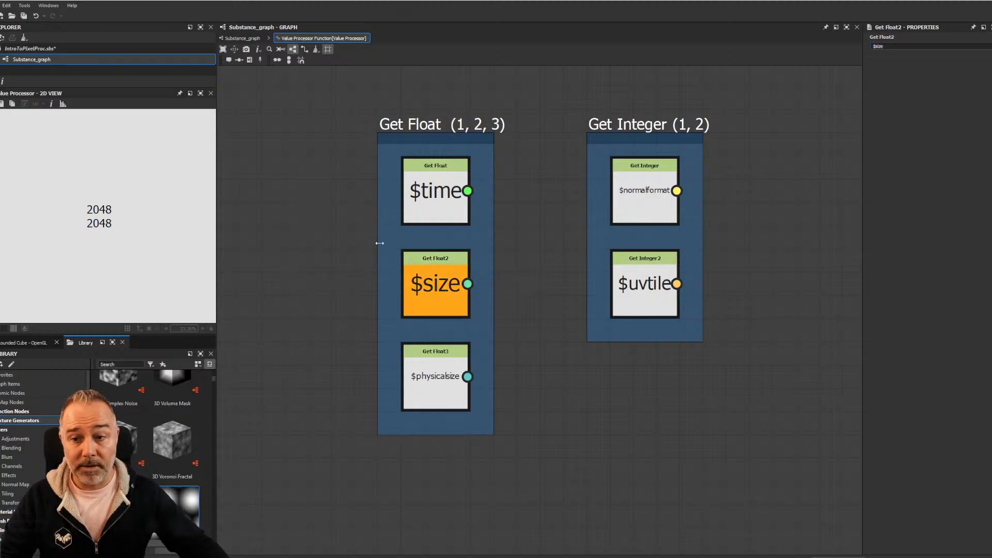
left_click(240, 38)
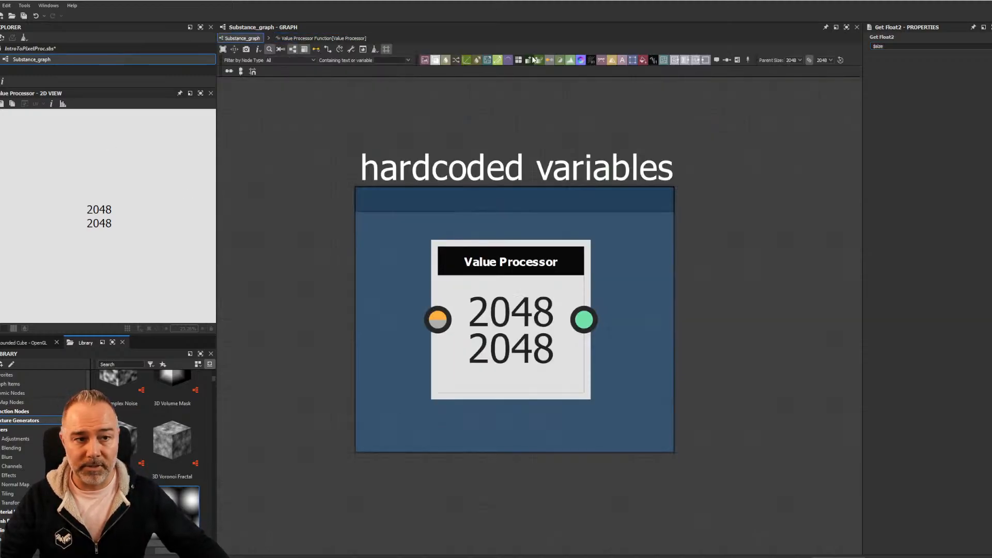
Switch the graph's parent size to 1024 and back to 2048 to test the $size output
left_click(799, 60)
left_click(792, 99)
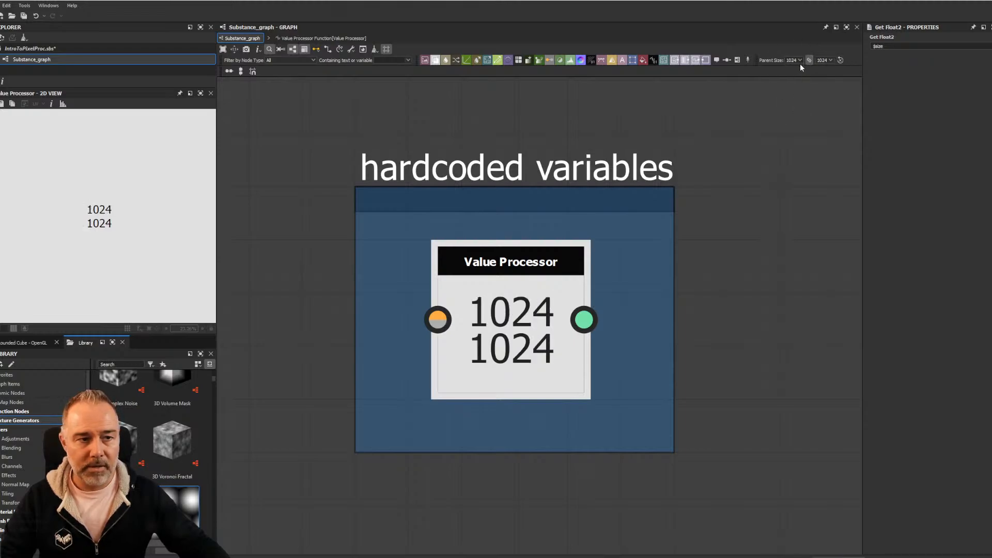
left_click(800, 60)
left_click(793, 111)
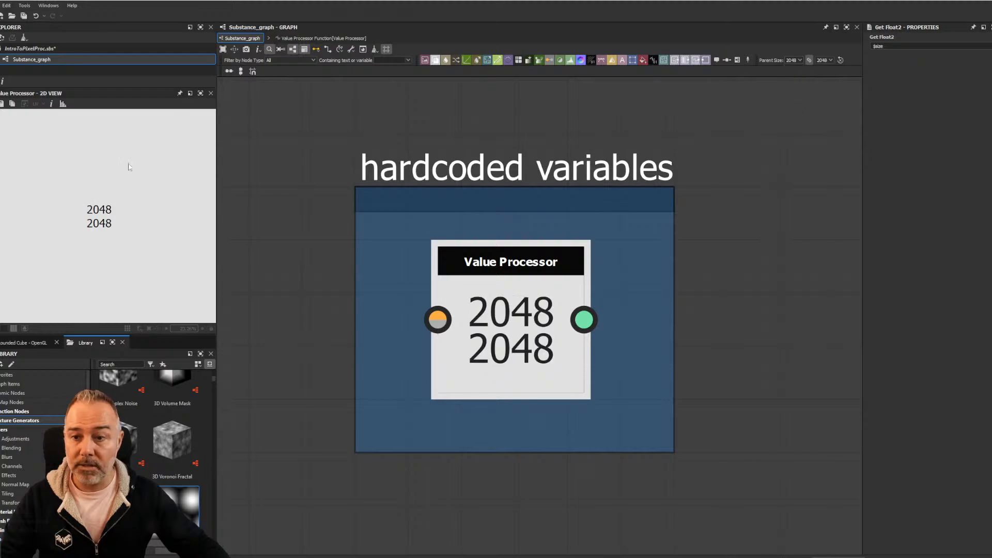
Open the Value Processor function and change the Get Float2 node's variable to $sizelog2
double_click(517, 300)
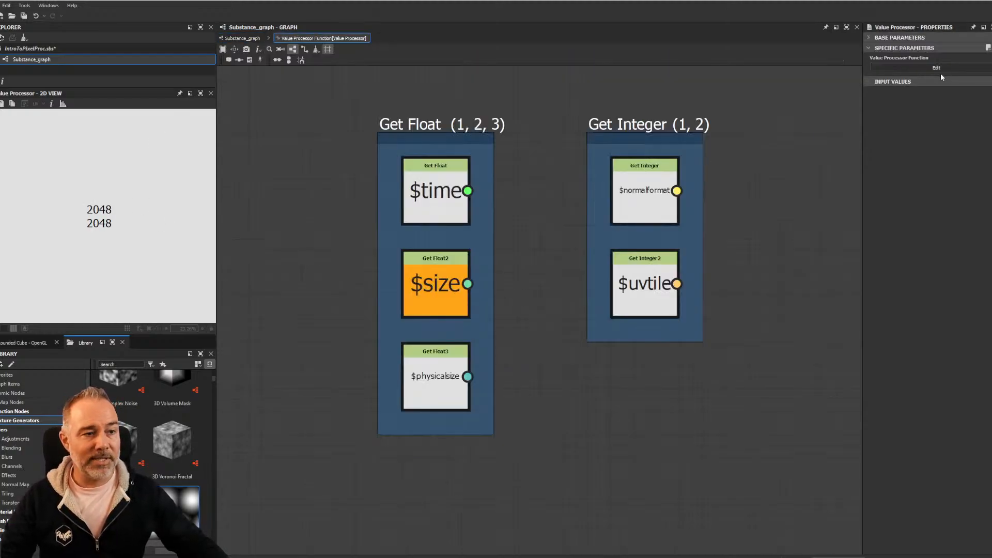
left_click(436, 289)
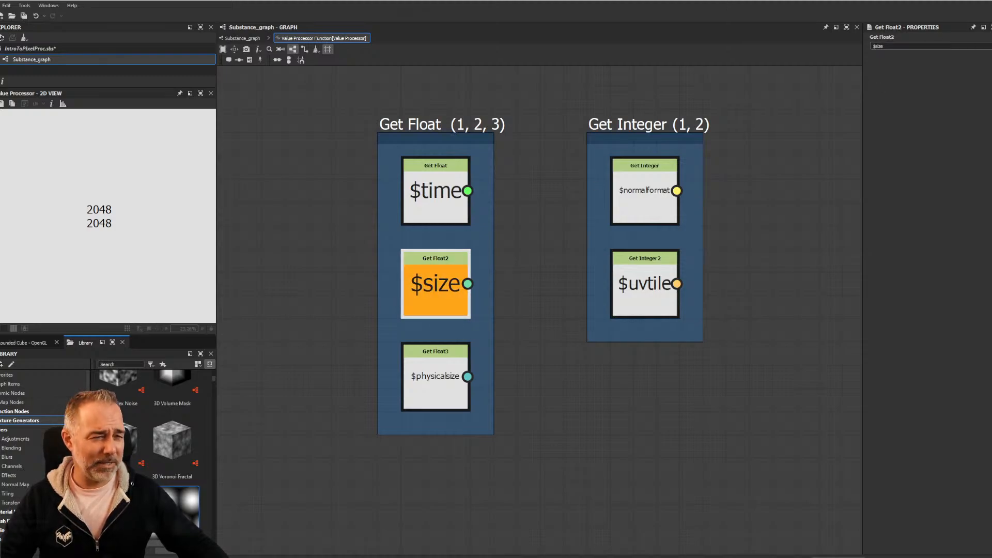
left_click(905, 46)
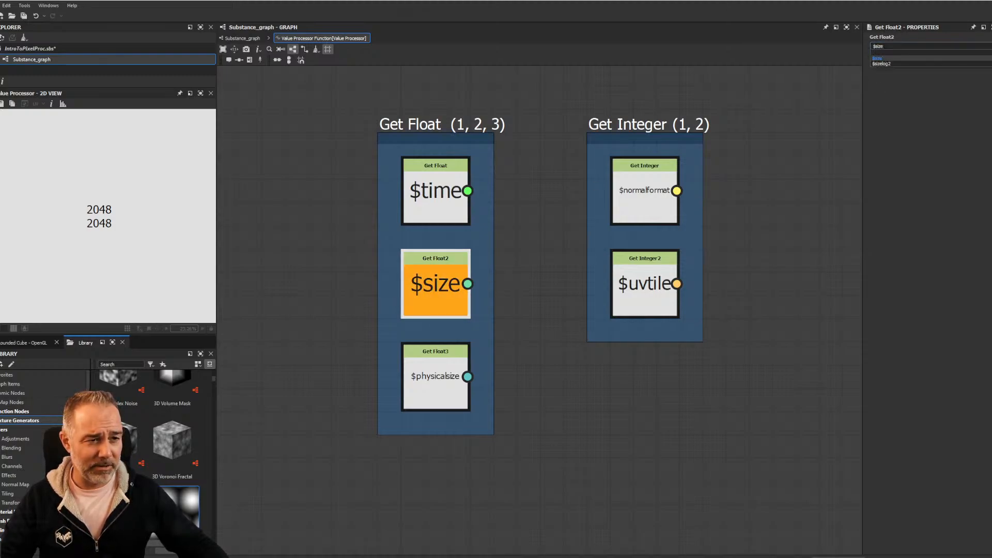
left_click(897, 63)
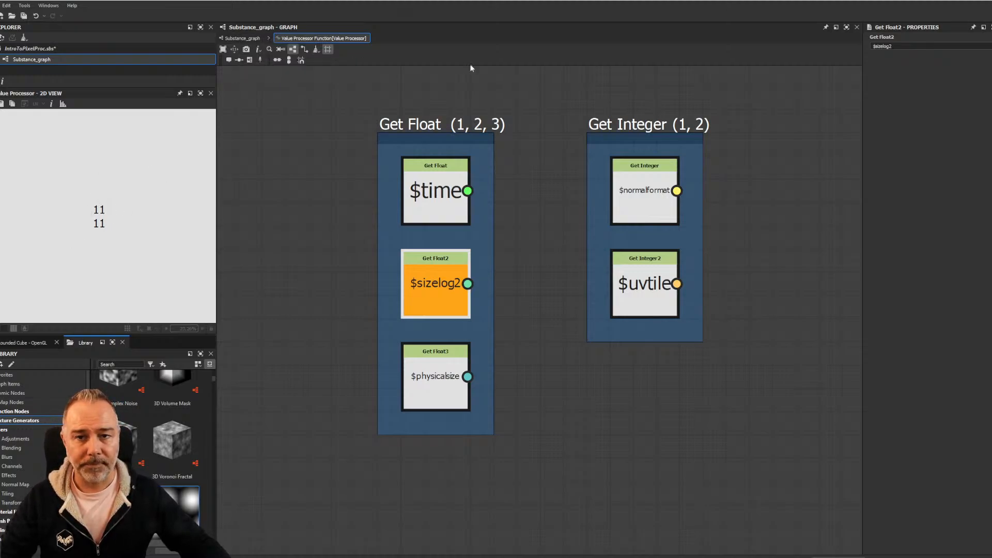
Test the $sizelog2 output in the main graph by setting the parent size to 1024 and back to 2048
left_click(242, 39)
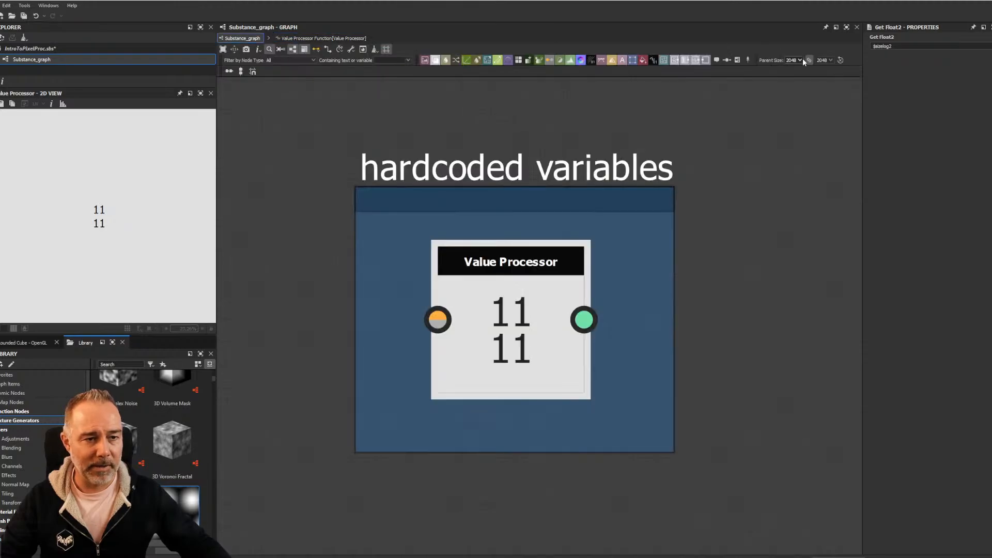
left_click(800, 60)
left_click(793, 103)
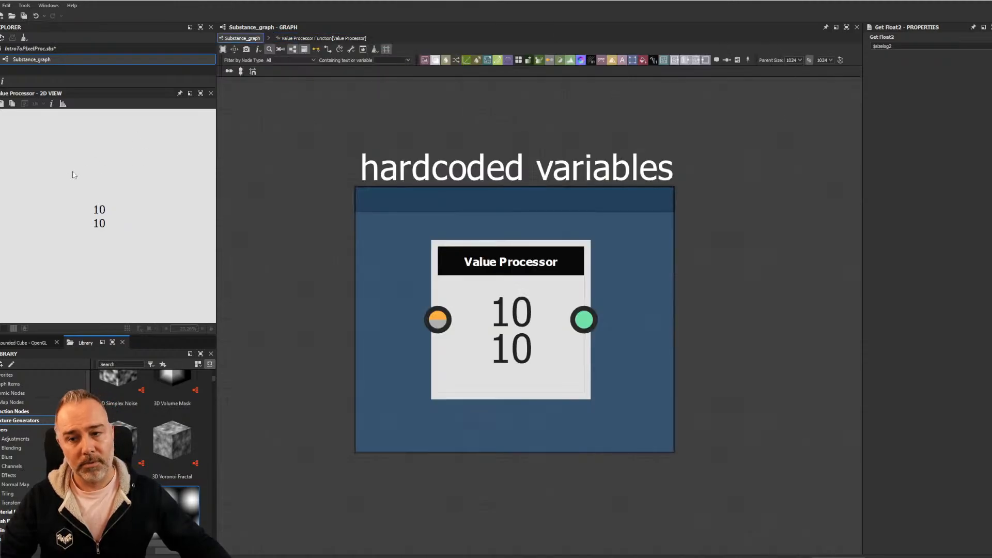
left_click(796, 61)
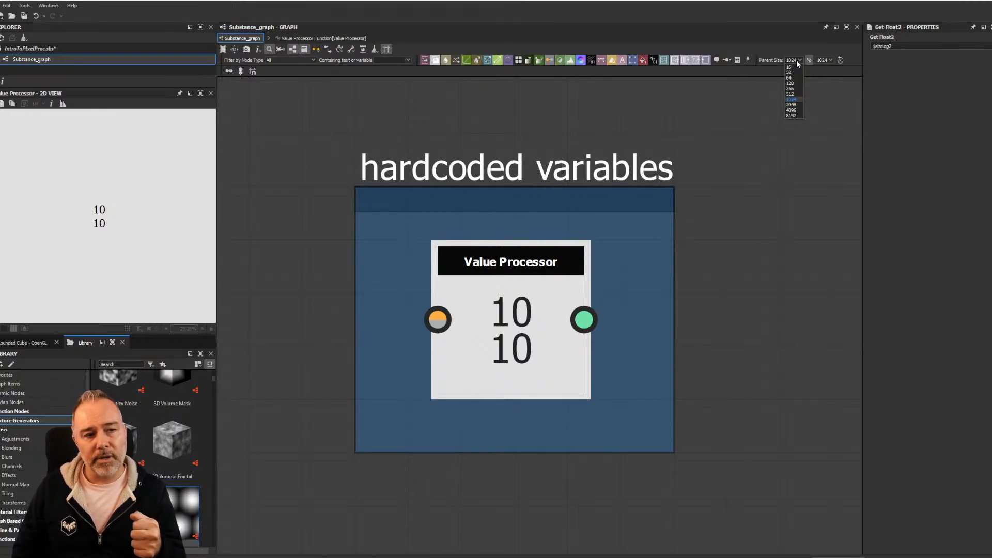
left_click(791, 104)
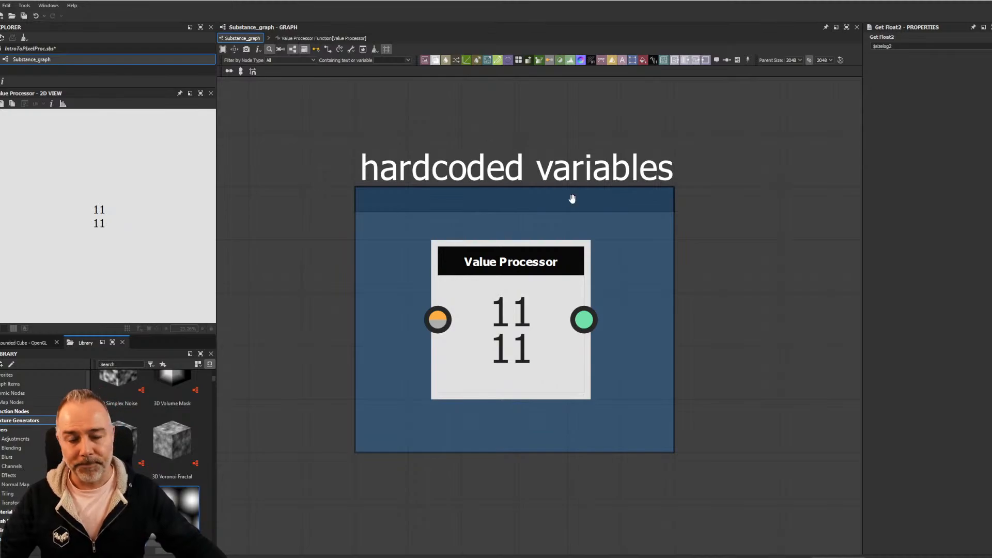
Reopen the Value Processor function and check the variable choices of the Get Float2 node
left_click(534, 267)
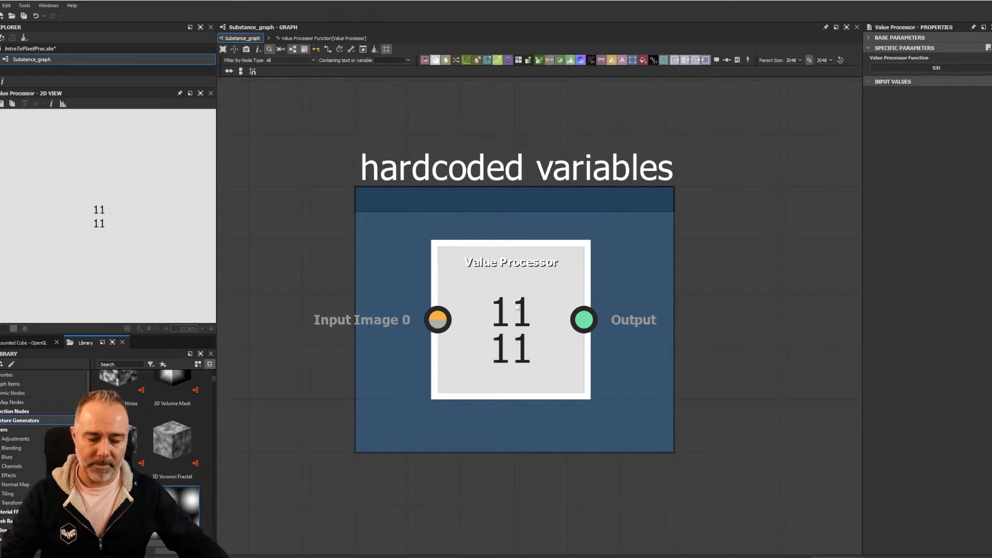
key("ctrl+e")
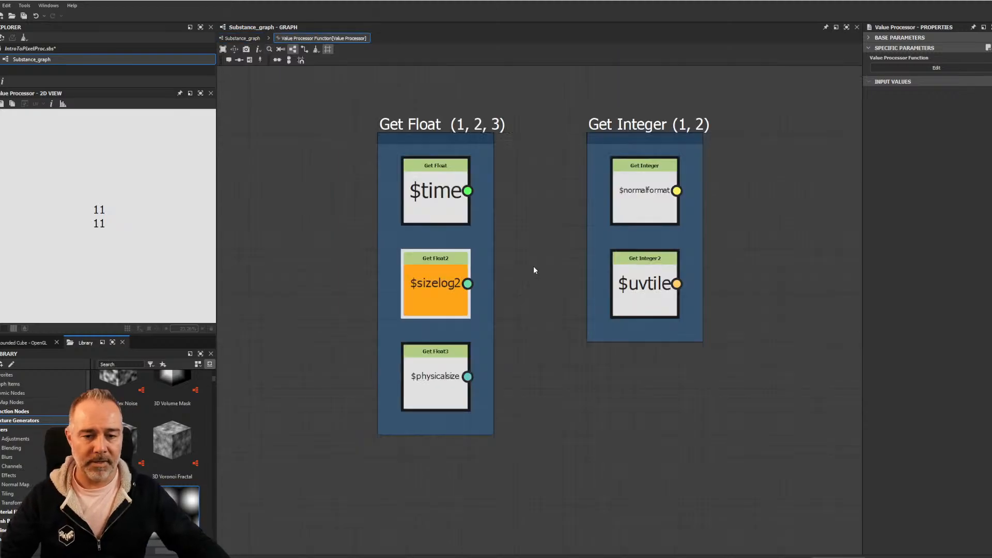
left_click(444, 290)
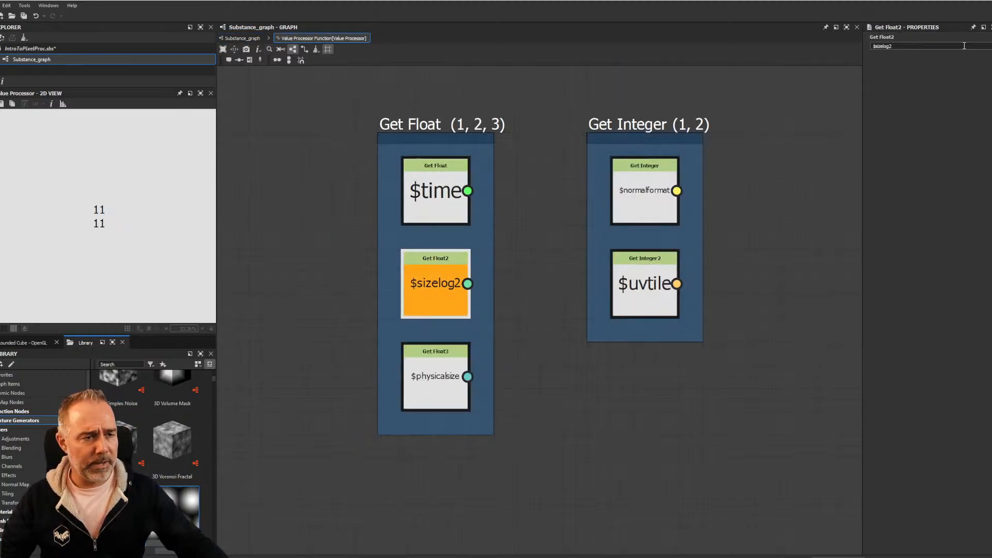
left_click(980, 45)
left_click(989, 46)
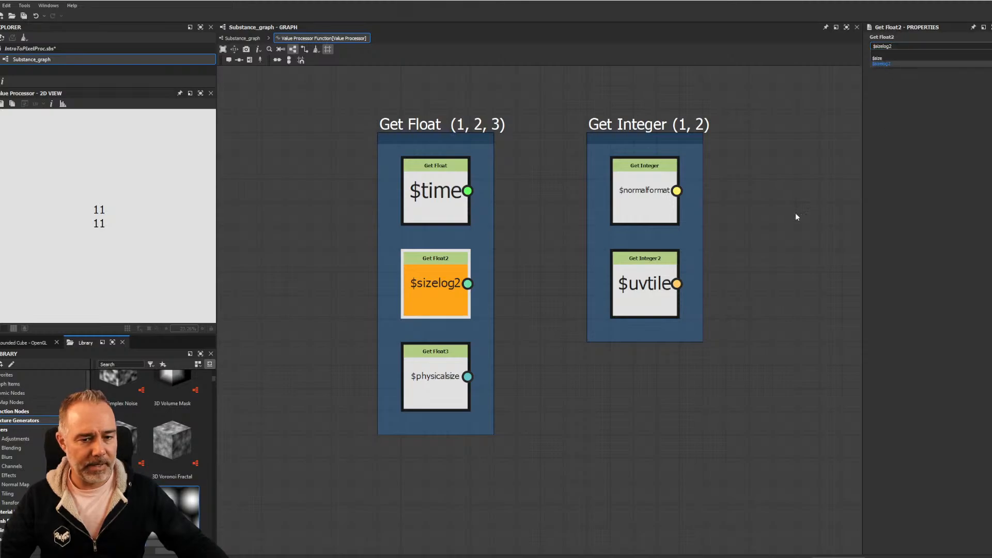
left_click(795, 213)
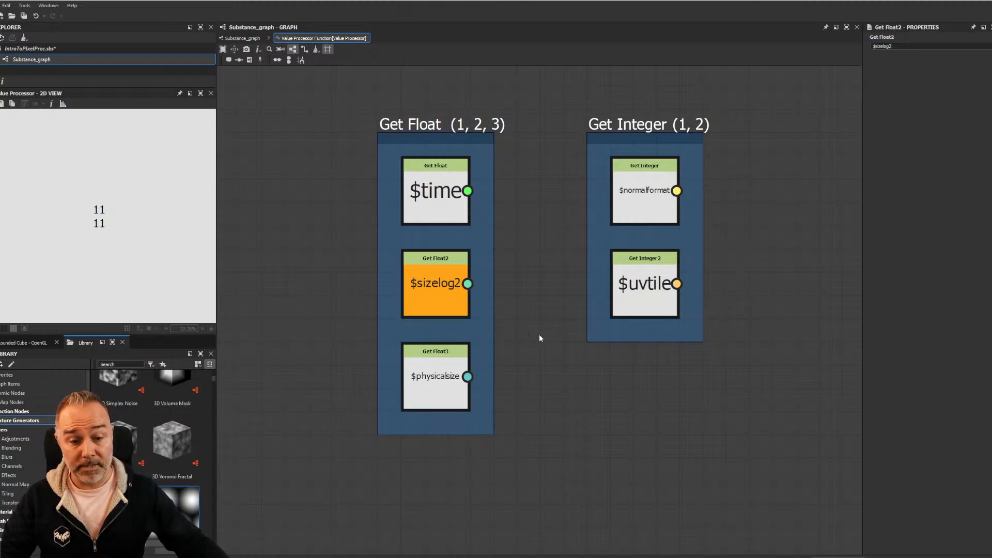
Set the $physicalsize Get Float3 node as the function's output and return to the main graph
right_click(426, 369)
left_click(477, 403)
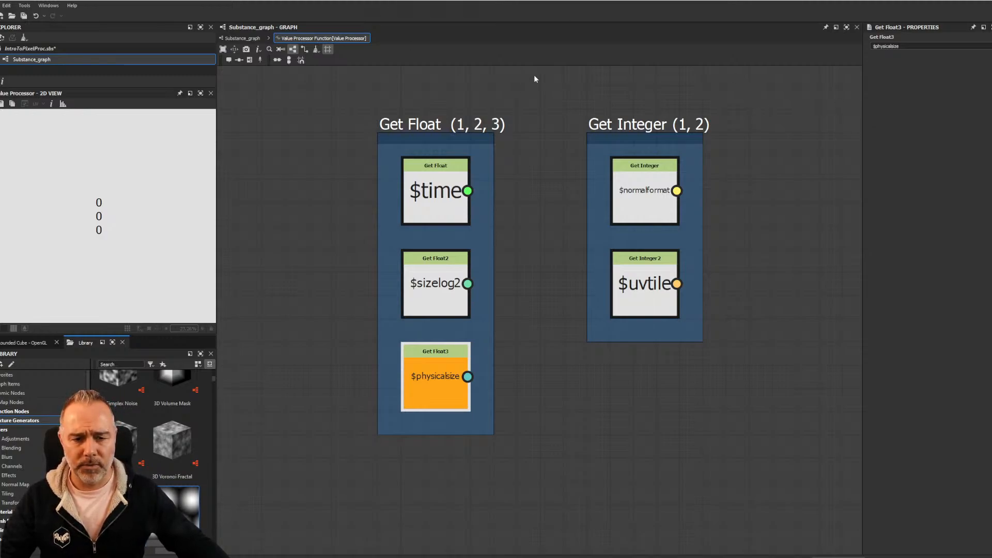
left_click(240, 39)
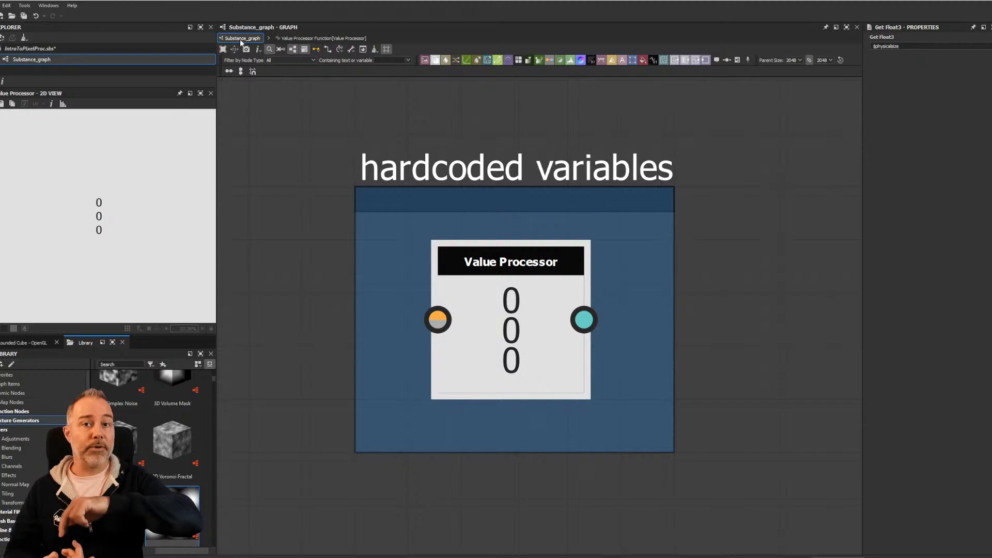
Set the graph's physical size attribute to 30 cm in X, 30 cm in Y and 0.1 cm in Z
left_click(313, 139)
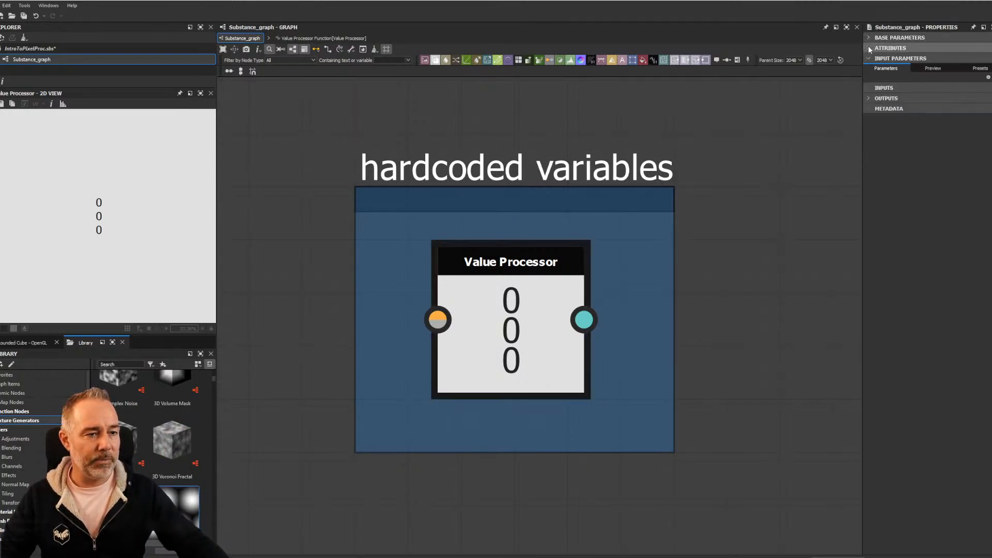
left_click(871, 47)
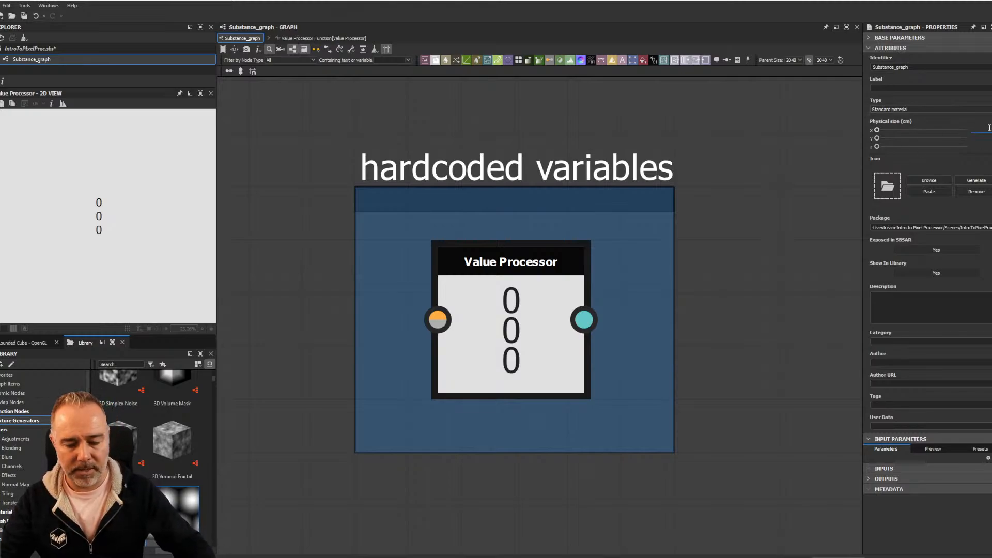
type("30")
key("Tab")
type("30")
key("Tab")
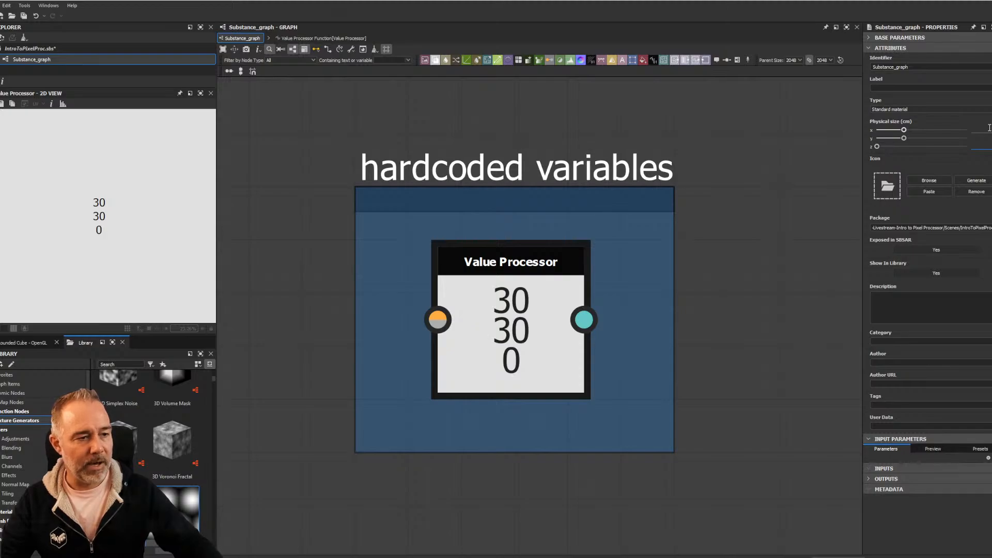
type("0.1")
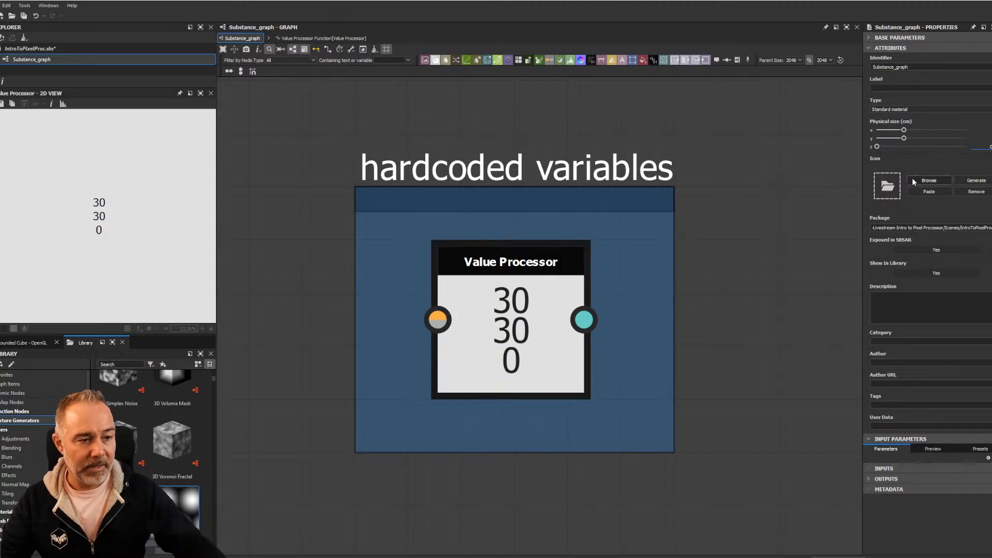
key("Tab")
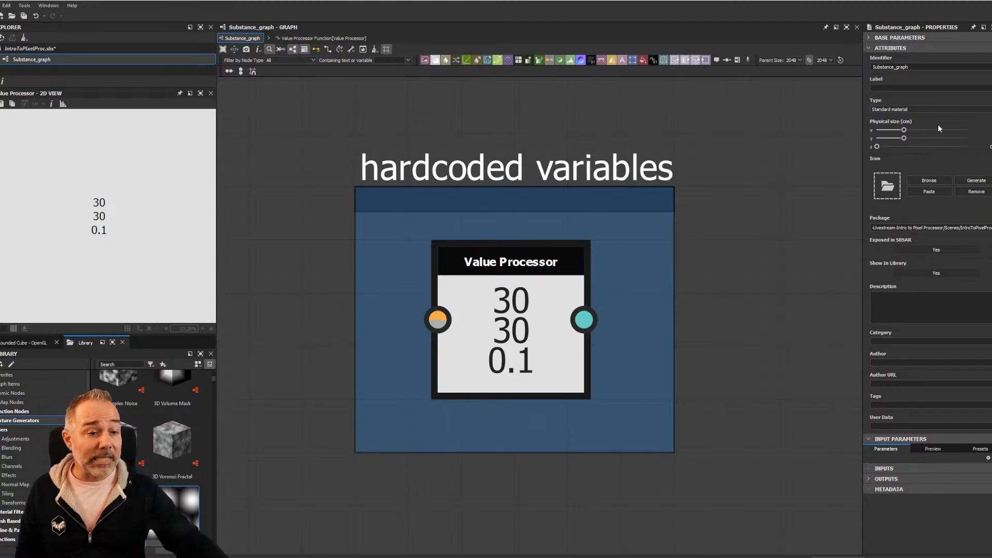
scroll(738, 263, "down", 2)
left_click_drag(447, 128, 778, 472)
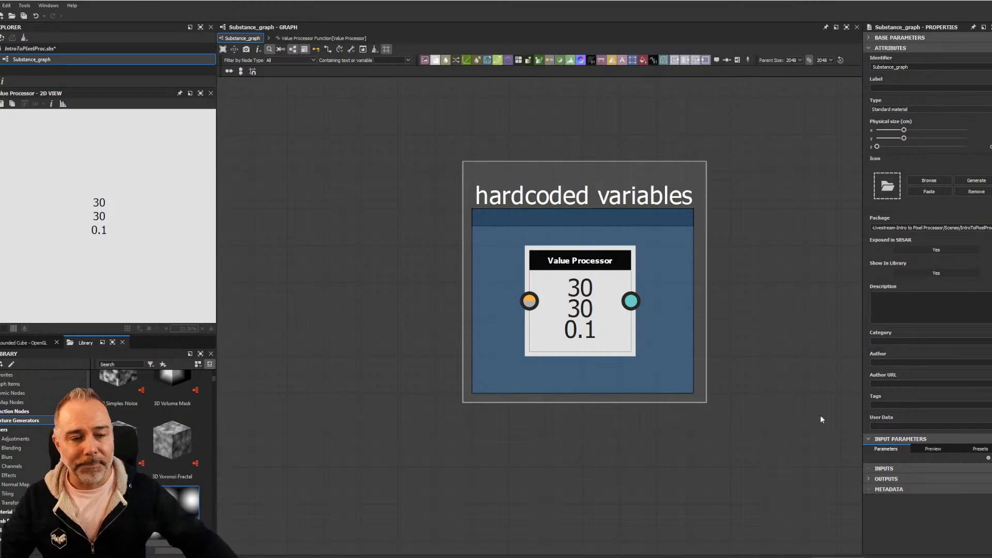
middle_click_drag(802, 302, 733, 299)
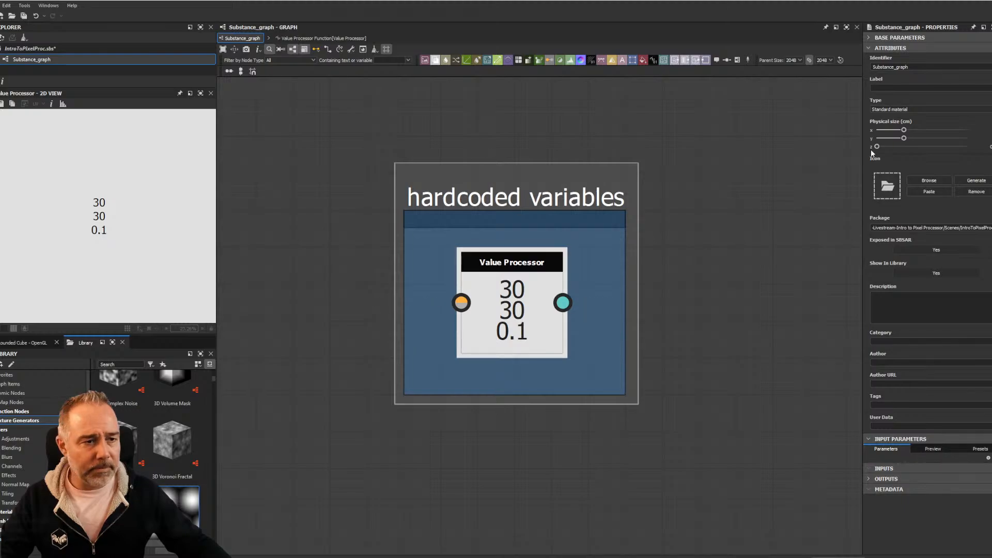
Reopen the Value Processor function and check the variable choices of the Get Float3 node
left_click(512, 287)
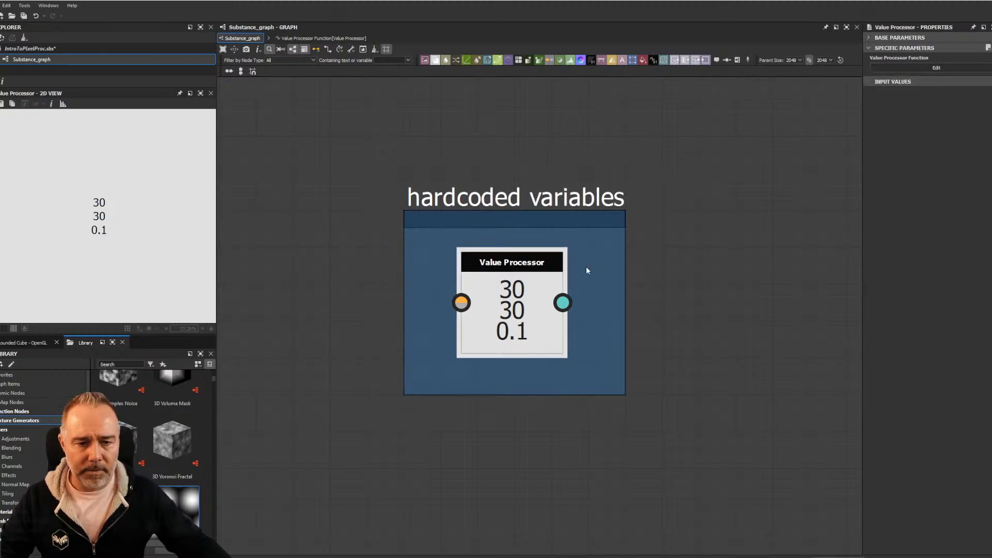
double_click(530, 278)
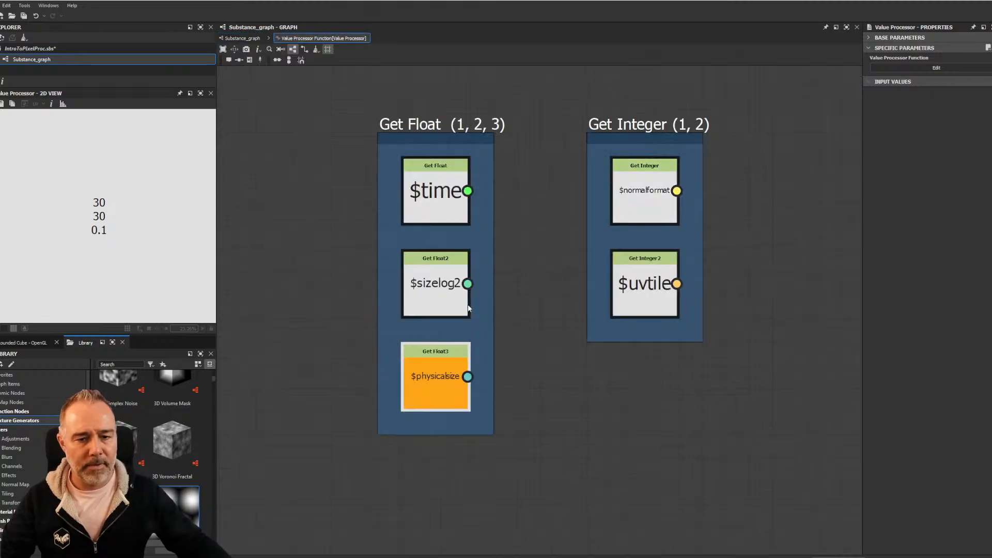
left_click(442, 362)
left_click(978, 45)
left_click(971, 56)
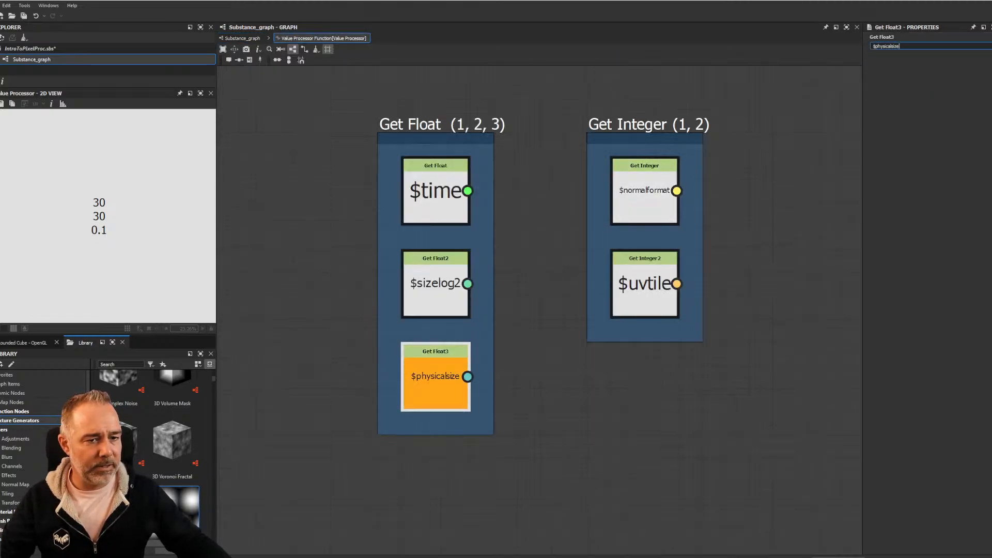
left_click(735, 209)
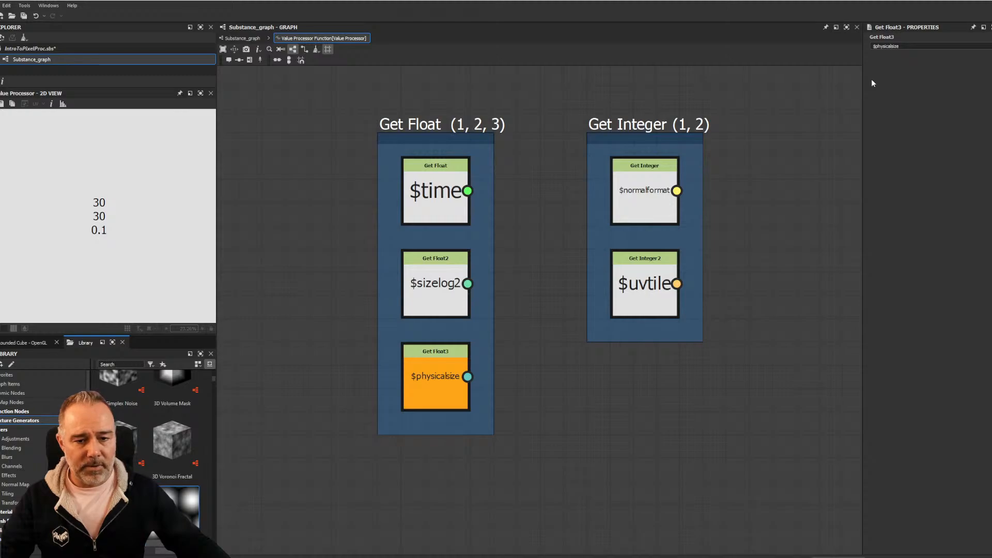
Set the Get Integer node as the function's output and change its variable to $tiling
left_click(640, 183)
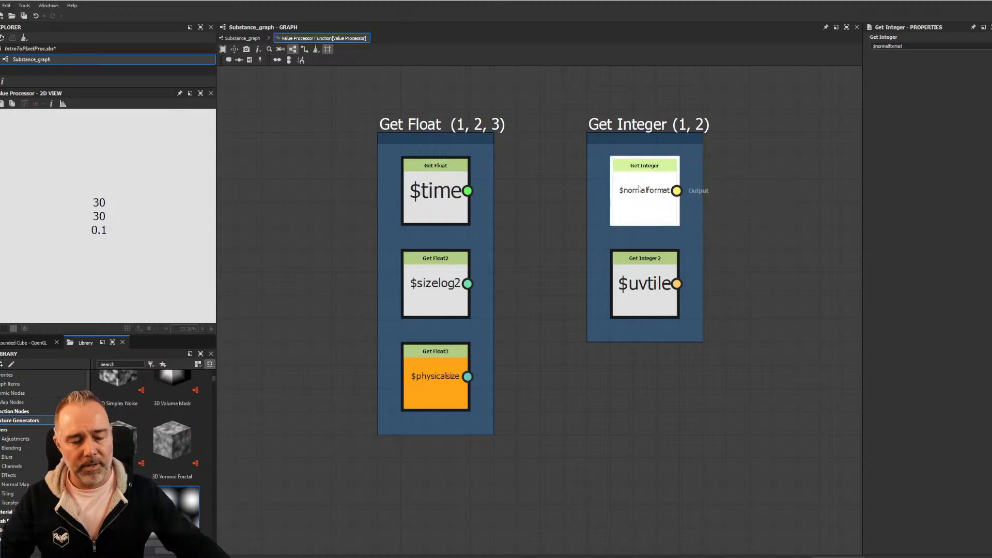
right_click(638, 187)
left_click(672, 221)
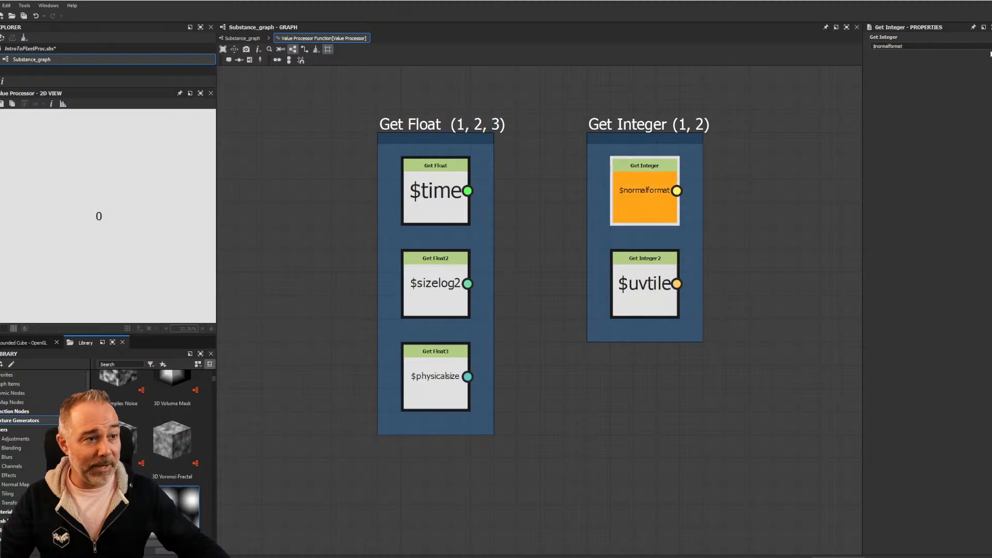
left_click(930, 46)
left_click(898, 64)
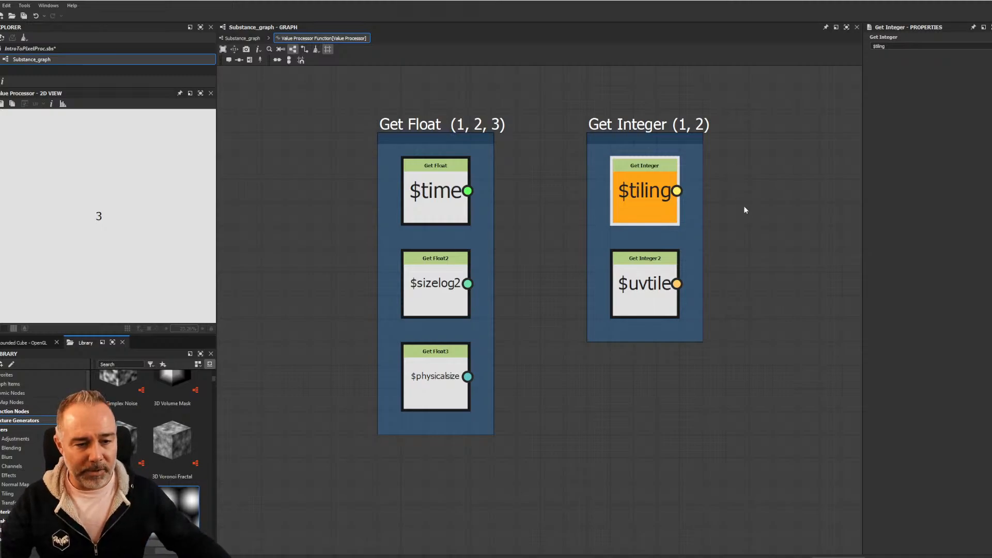
Set the $uvtile Get Integer2 node as the function's output and check its variable choices
left_click(648, 283)
right_click(647, 282)
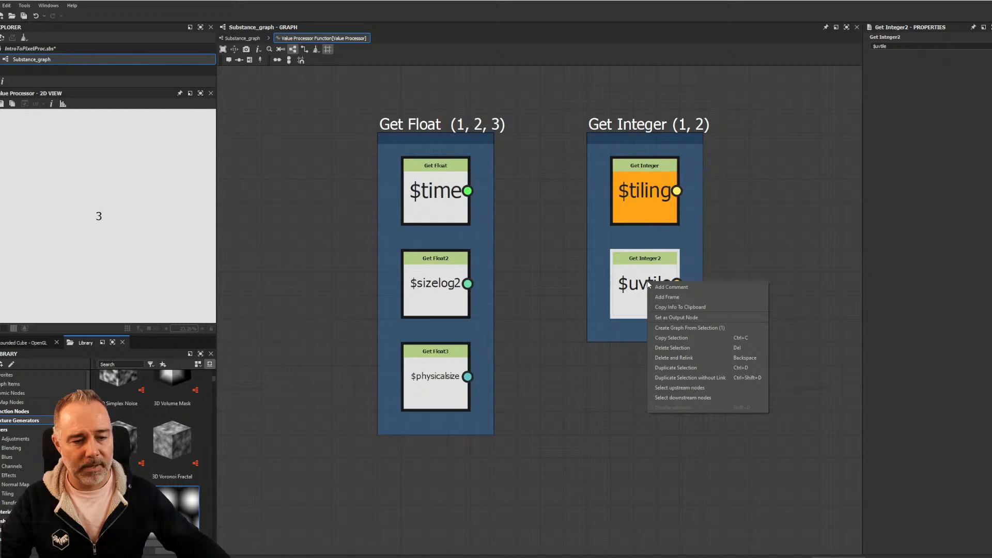
left_click(671, 311)
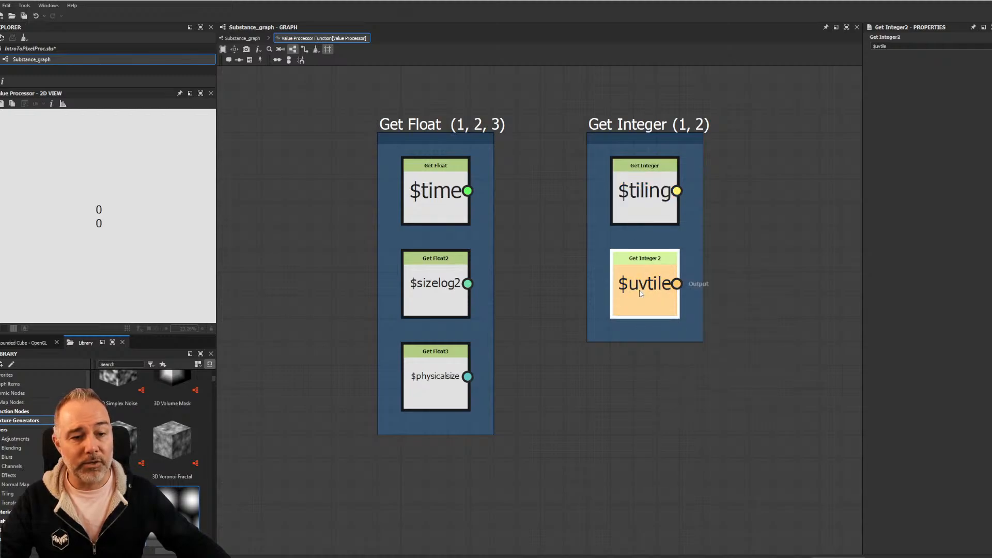
left_click(931, 46)
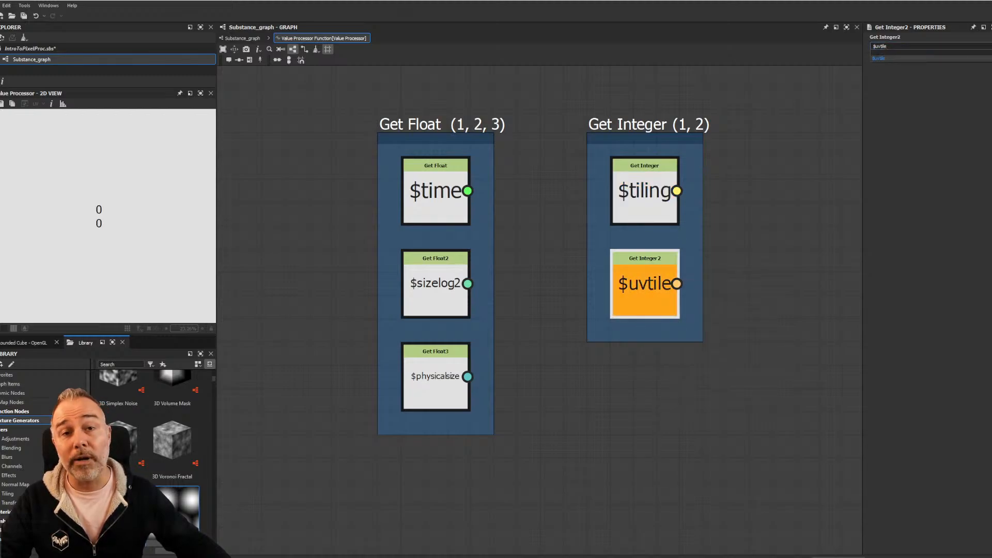
left_click(928, 58)
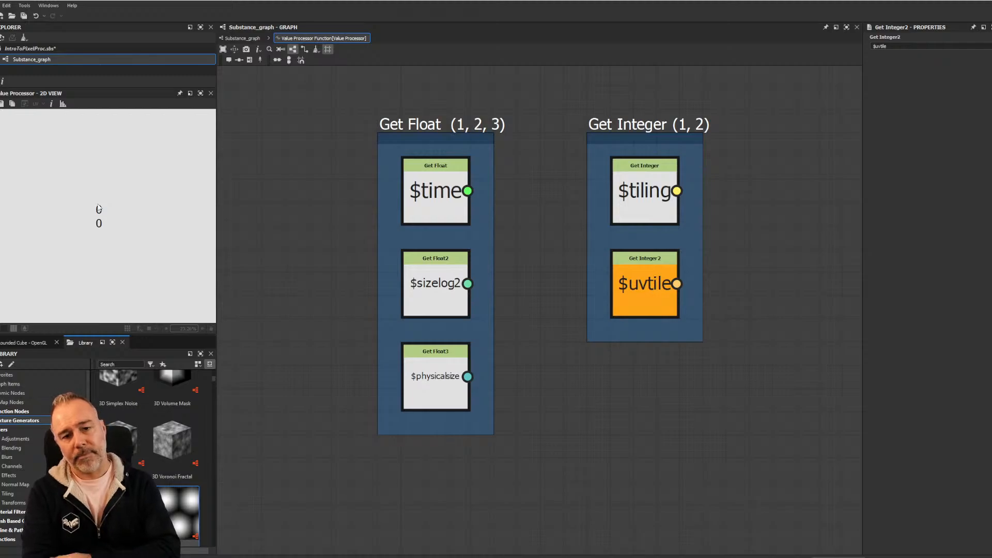
Return to the main graph and reopen the function of the Value Processor node
left_click(250, 39)
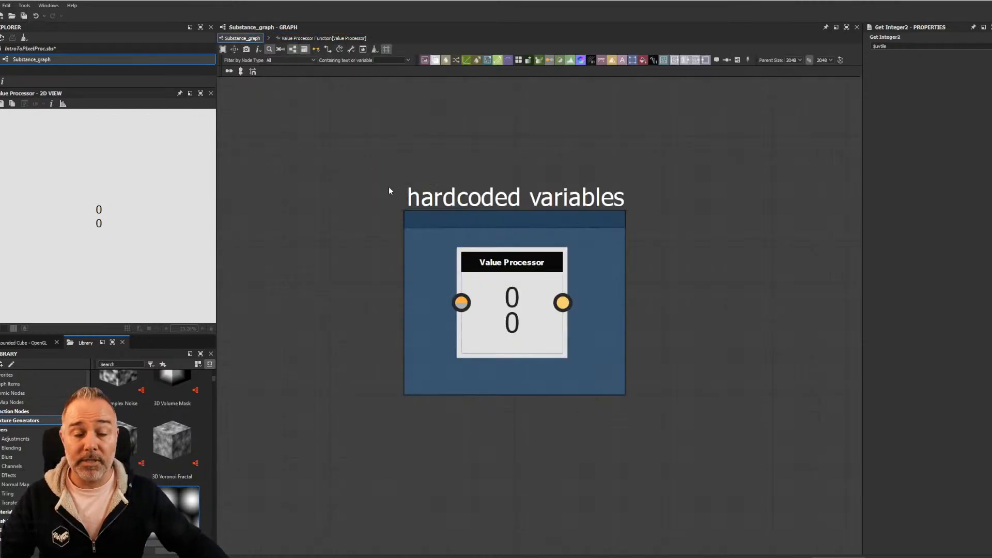
left_click(513, 292)
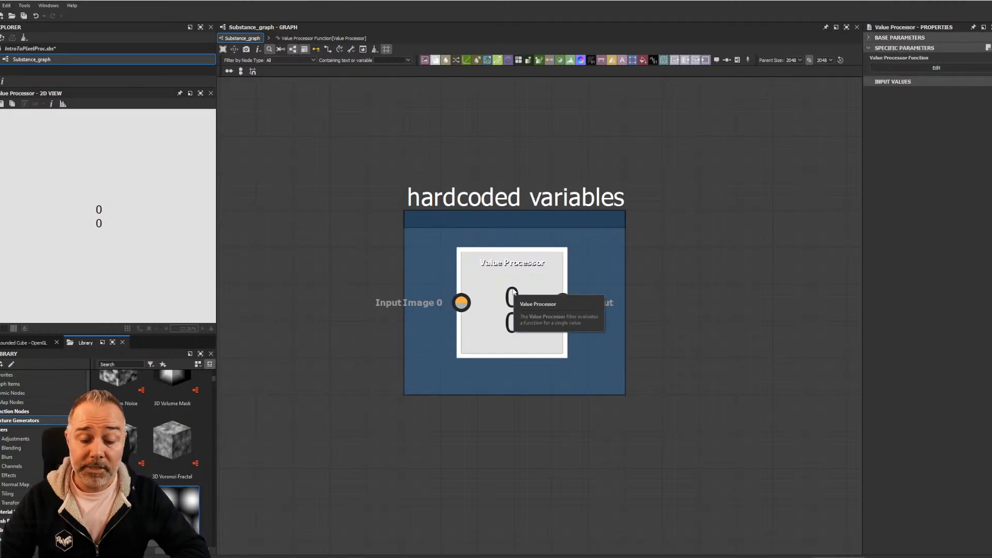
double_click(514, 293)
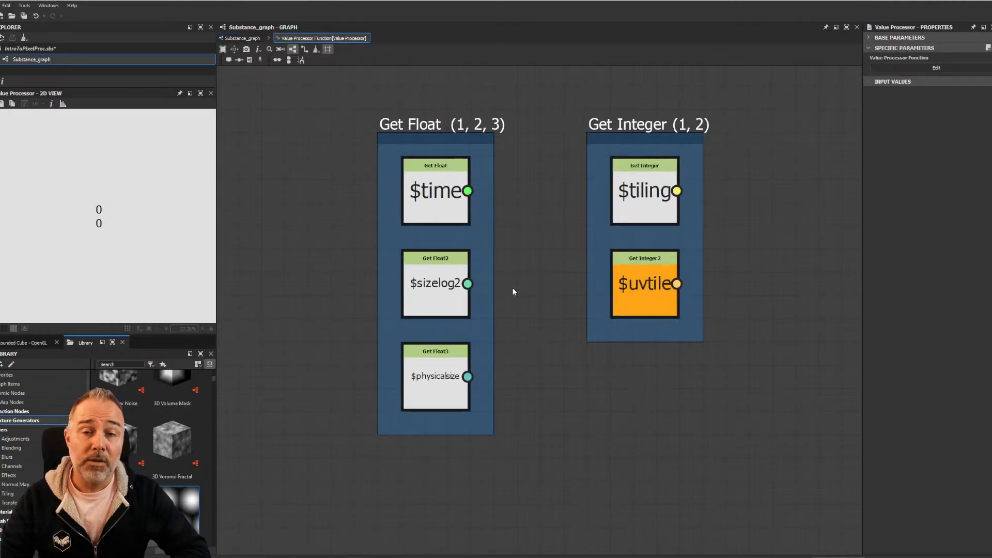
Go back to the main graph and open the per-pixel function of the Pixel Processor node
left_click(245, 38)
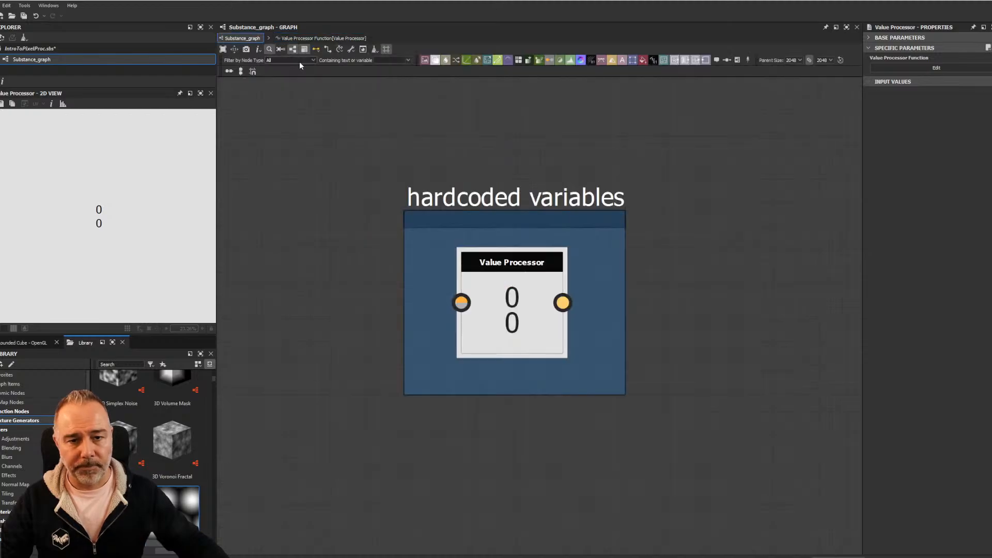
scroll(521, 163, "down", 5)
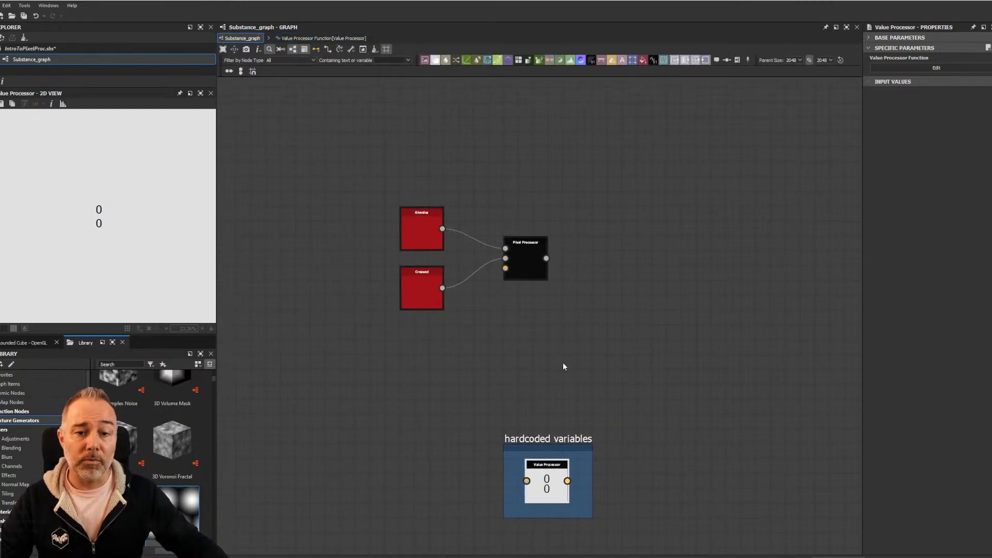
middle_click_drag(577, 305, 580, 307)
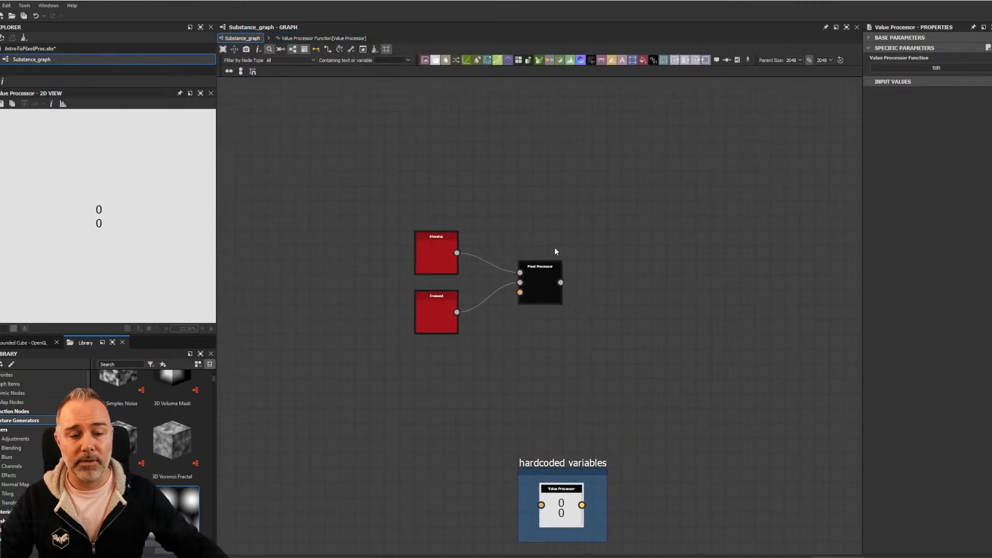
scroll(525, 255, "up", 3)
left_click(556, 300)
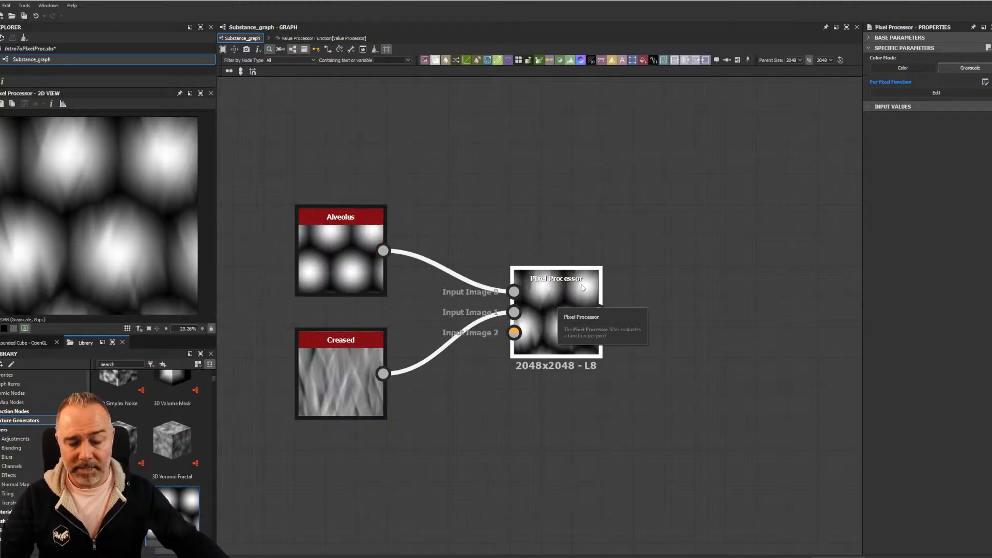
double_click(580, 290)
Move the $pos Get Float2 node slightly farther away from the nodes it feeds
scroll(579, 289, "down", 5)
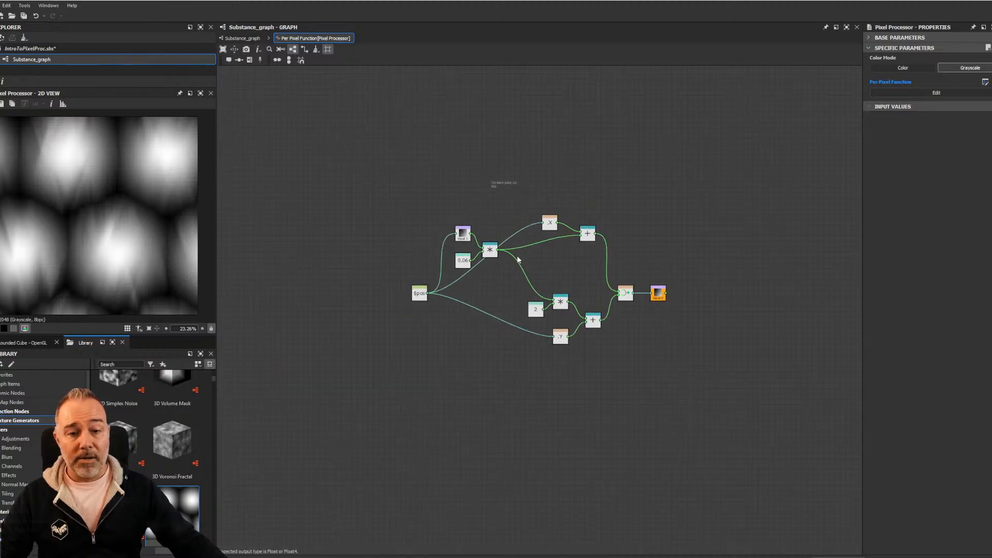
scroll(518, 260, "up", 5)
middle_click_drag(362, 259, 451, 249)
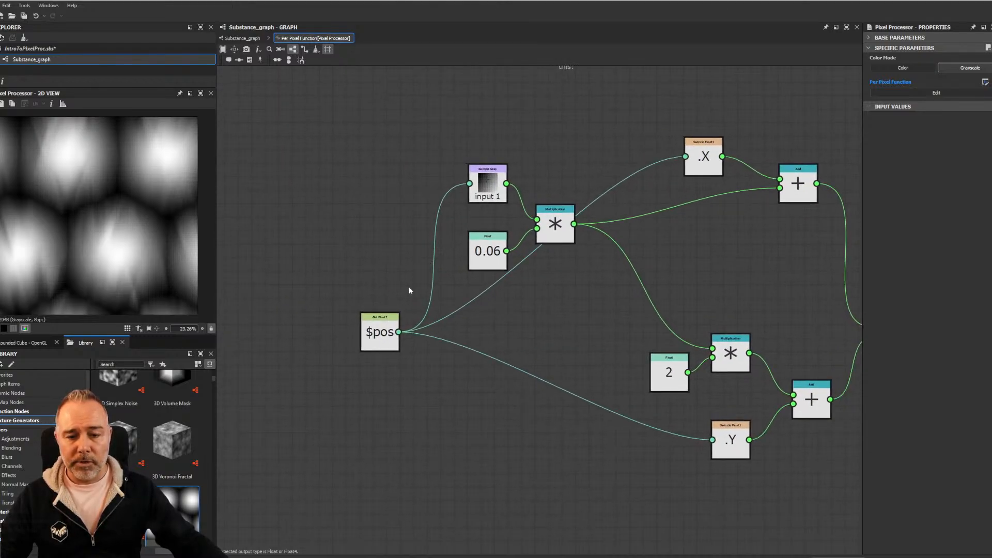
left_click_drag(385, 331, 344, 330)
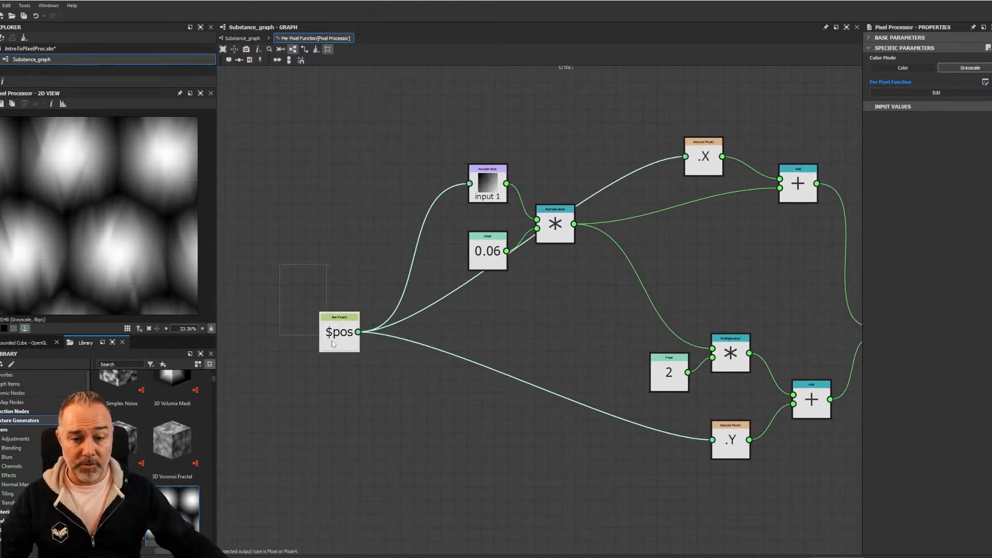
scroll(341, 336, "up", 5)
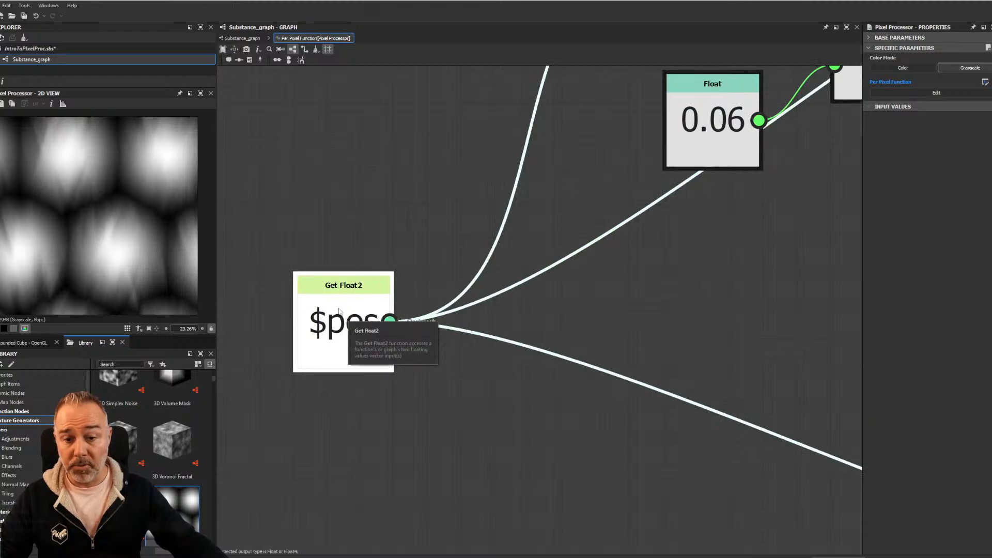
scroll(342, 310, "down", 5)
scroll(345, 305, "up", 4)
scroll(378, 300, "down", 4)
scroll(451, 287, "down", 4)
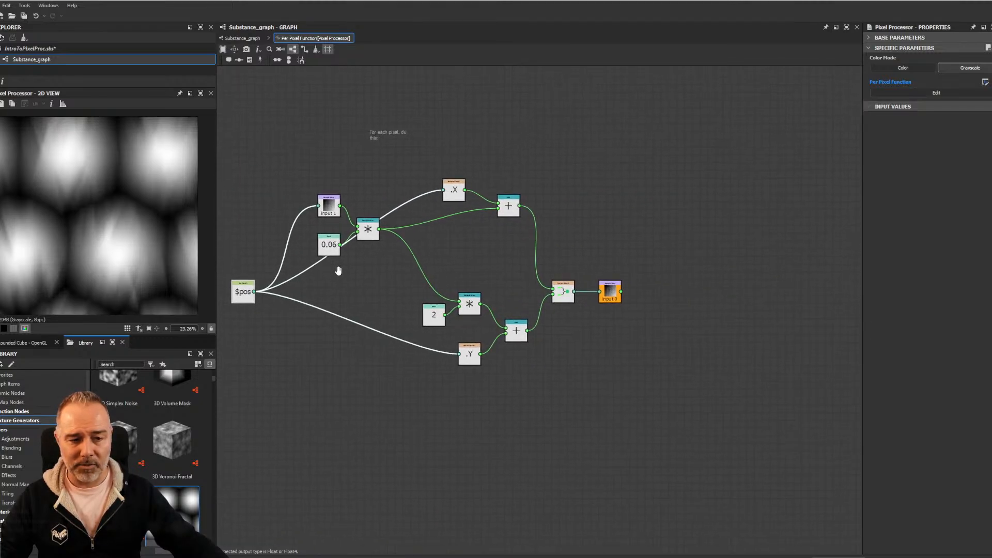
Move the node combining the two Add results, with the output Sample Gray node, farther away from the Add nodes
left_click(570, 309)
left_click(559, 295)
left_click_drag(559, 293, 640, 292)
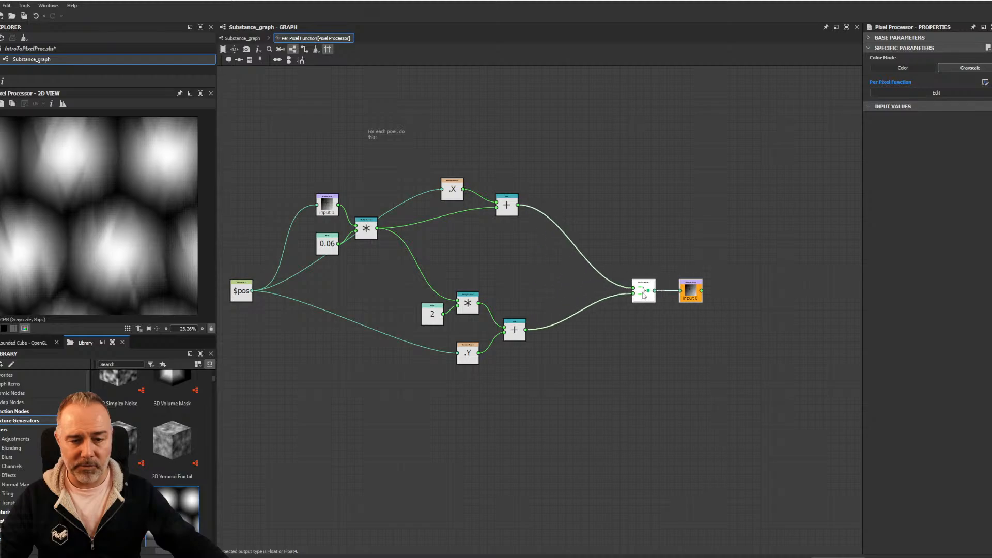
Examine the Sample Gray, Float, Multiplication, Swizzle Float1 and Add nodes in the per-pixel function
middle_click_drag(442, 264, 632, 317)
scroll(506, 298, "up", 6)
scroll(523, 300, "up", 2)
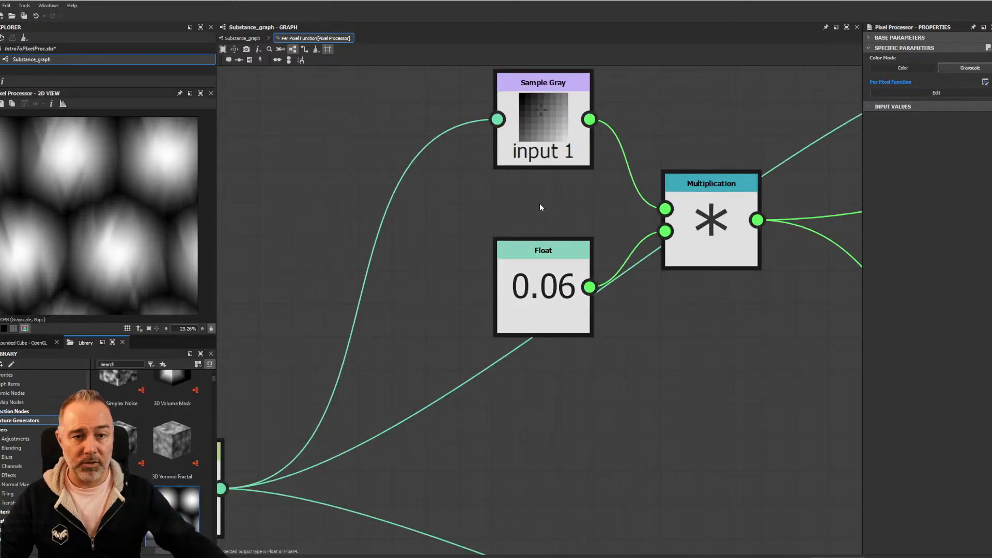
scroll(540, 217, "down", 4)
middle_click_drag(601, 281, 283, 317)
scroll(460, 192, "up", 3)
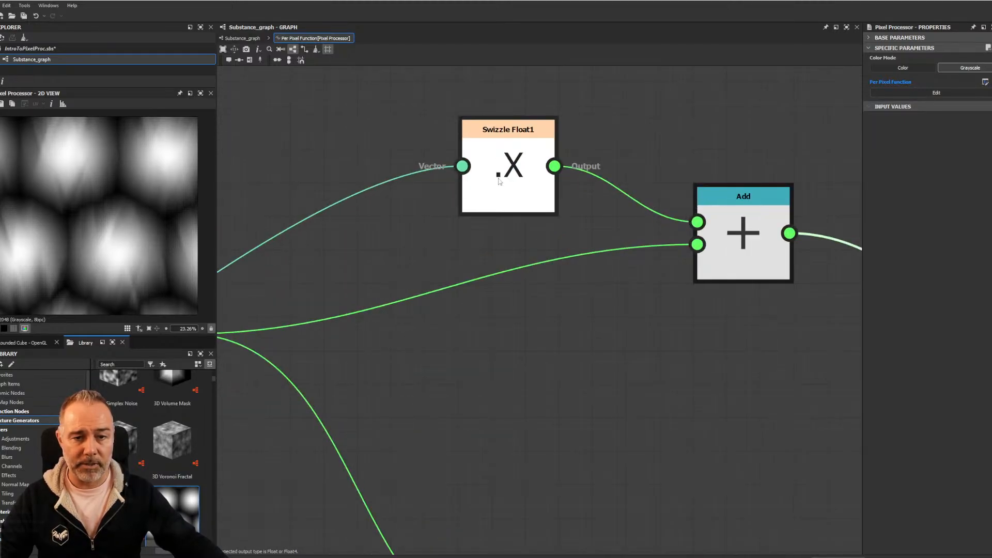
scroll(507, 176, "down", 6)
middle_click_drag(501, 182, 497, 253)
Add a Swizzle Float1 node in the empty space above the function network
left_click(543, 151)
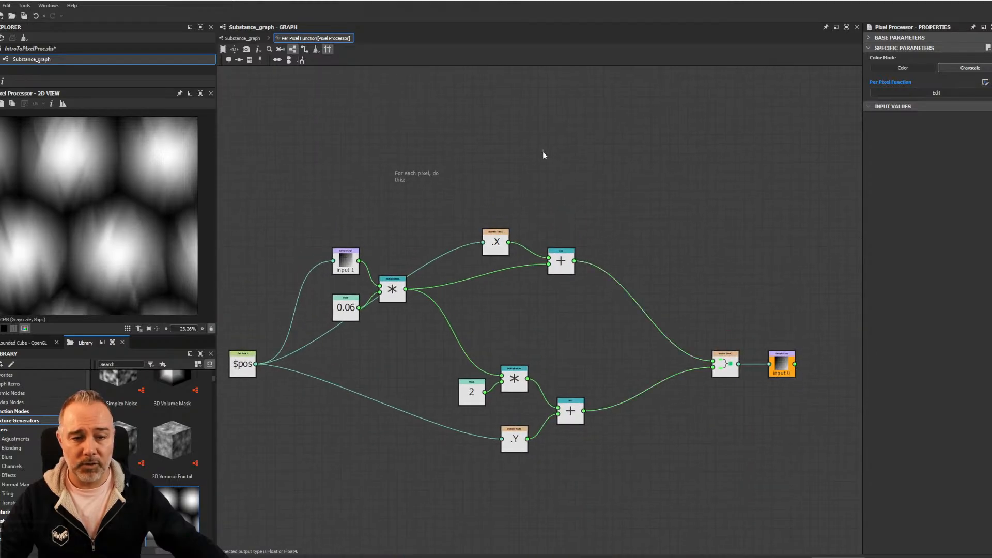
key("space")
type("sw")
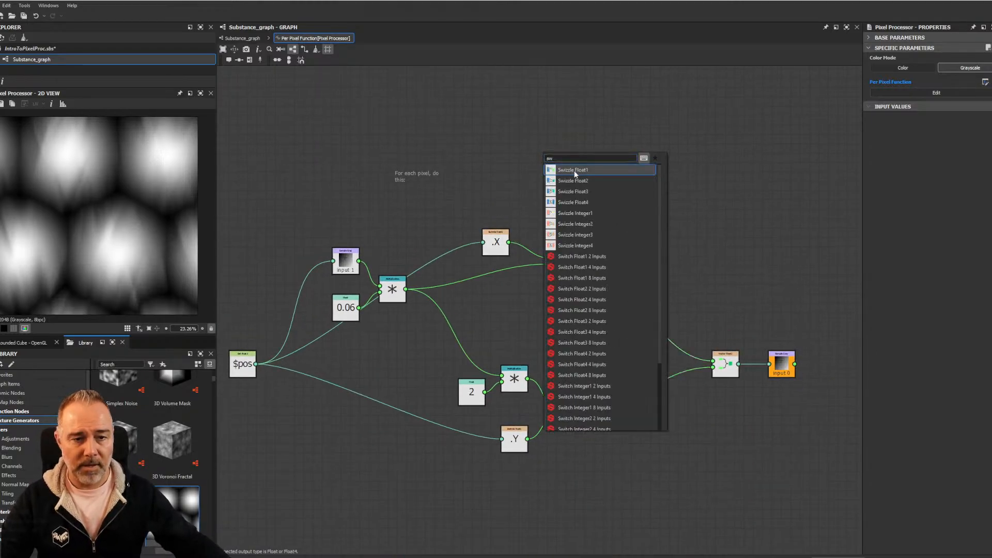
key("Return")
scroll(583, 144, "up", 3)
Add a Vector Float2 node beside the new Swizzle Float1 node, and delete both unconnected nodes
key("space")
scroll(606, 229, "down", 5)
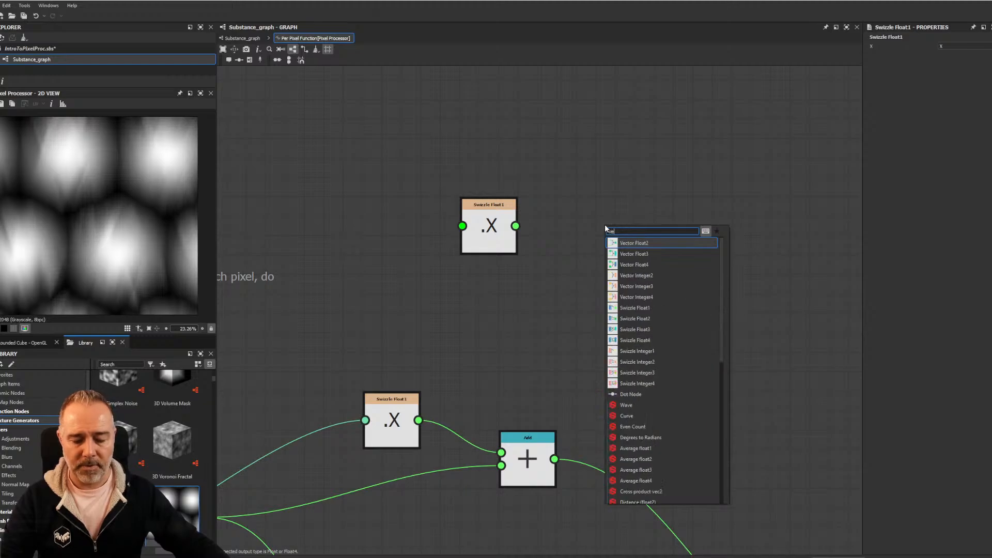
left_click(647, 243)
left_click_drag(615, 230, 654, 230)
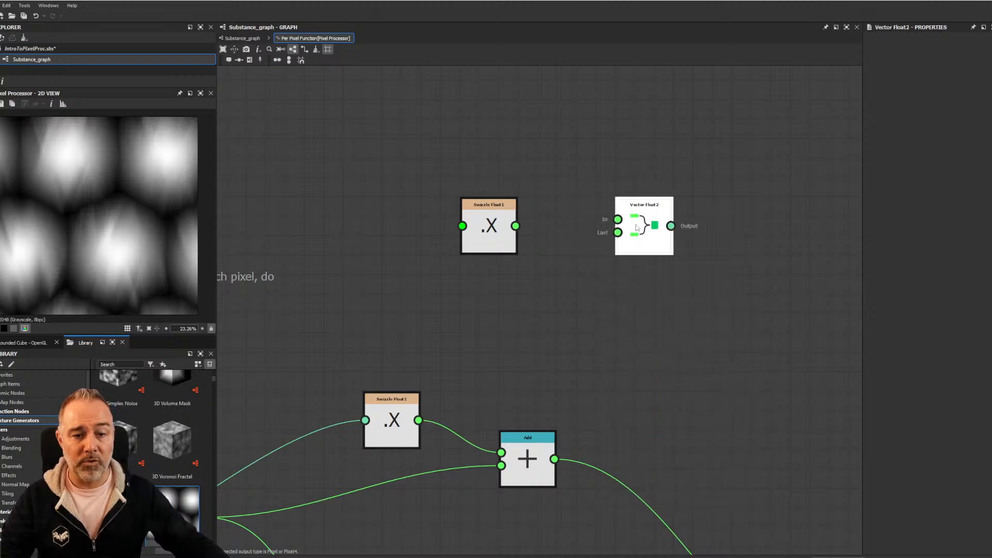
left_click_drag(414, 160, 721, 287)
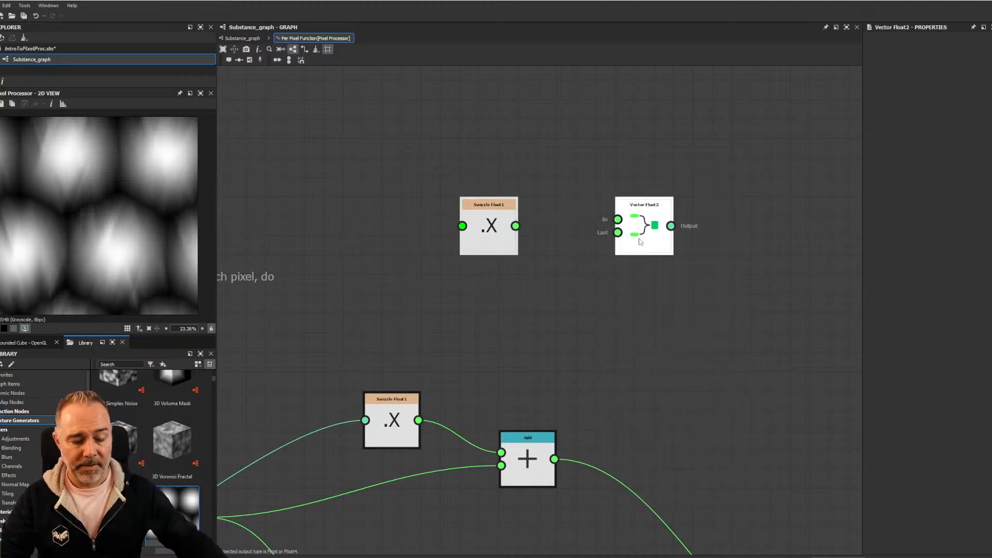
key("Delete")
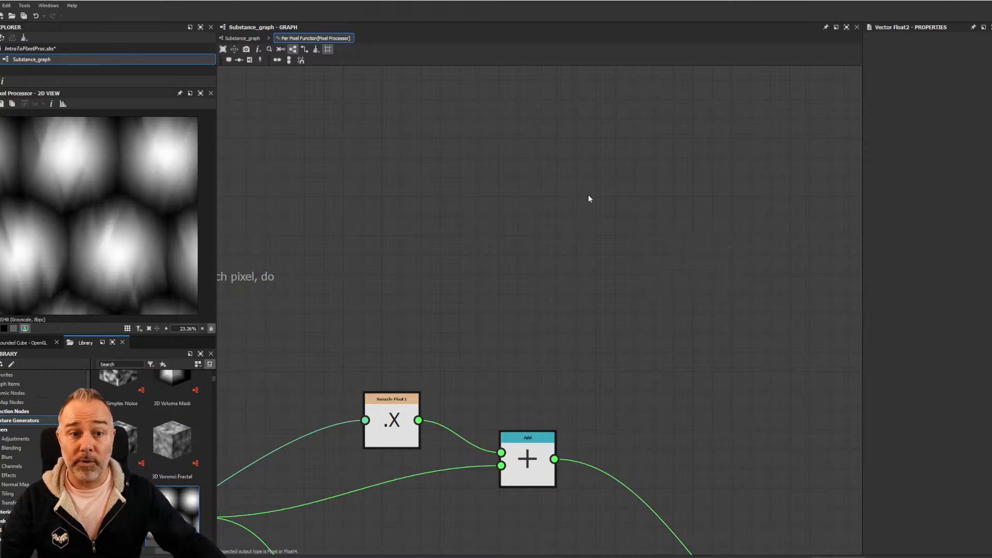
Look through the list of available function nodes, from the Get and constant nodes to the vector, swizzle, conversion and arithmetic nodes
key("space")
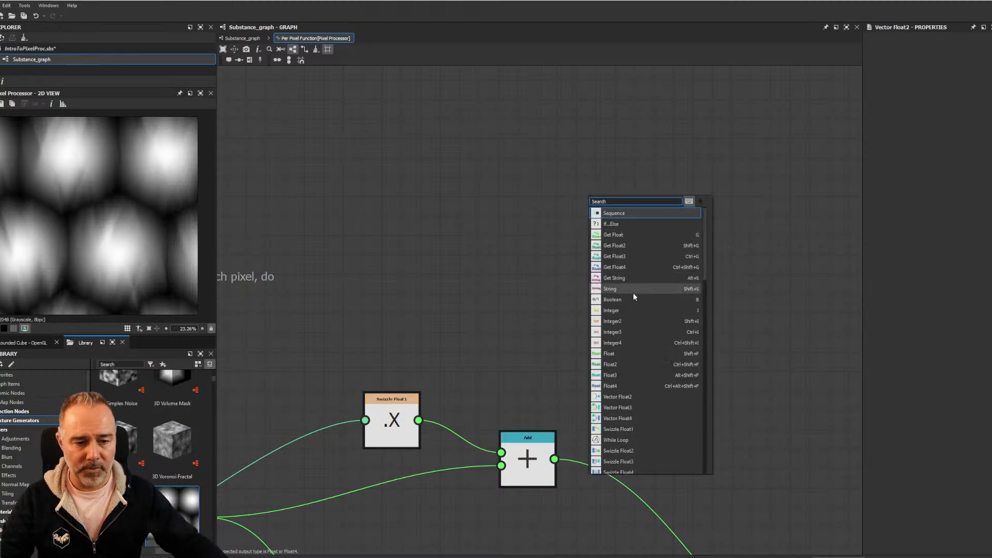
scroll(654, 287, "up", 1)
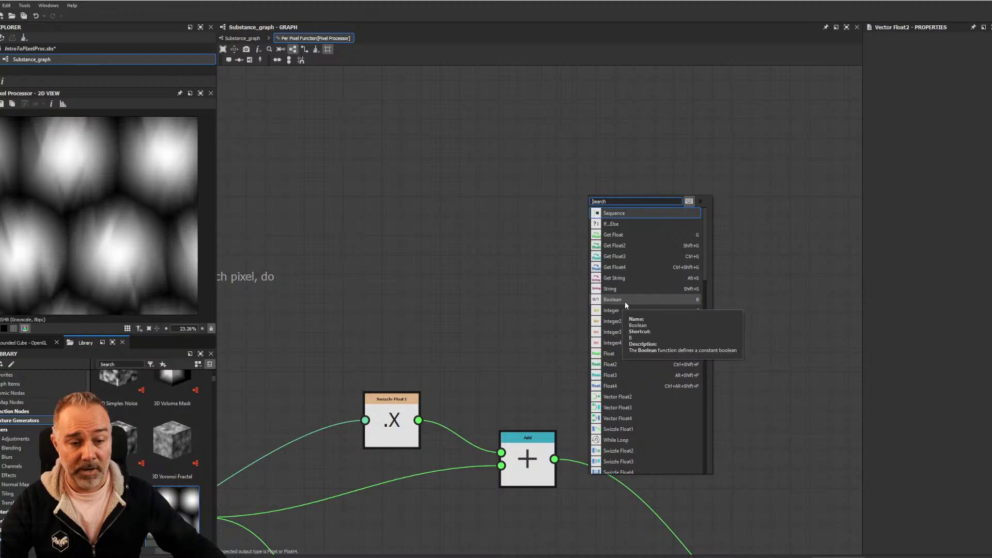
scroll(638, 351, "down", 2)
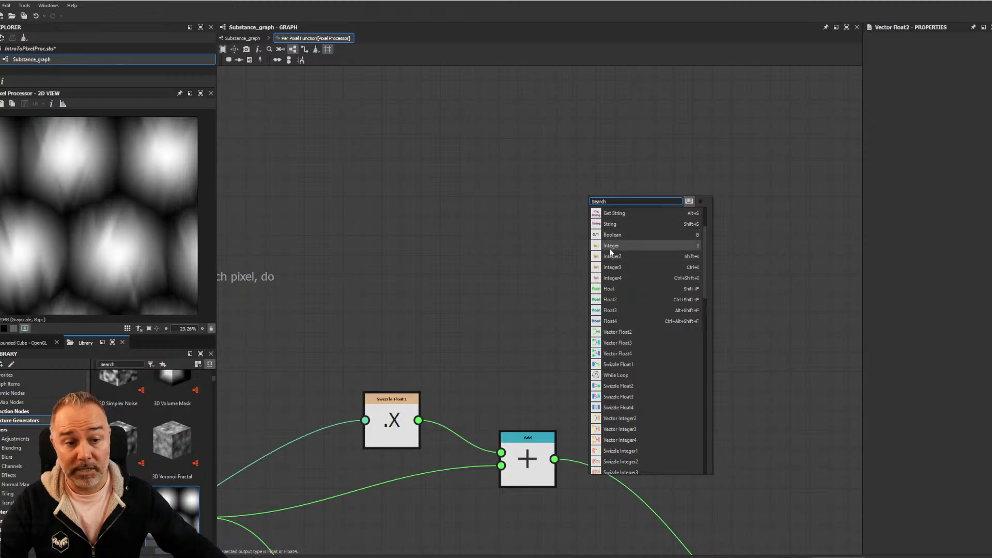
scroll(638, 286, "down", 2)
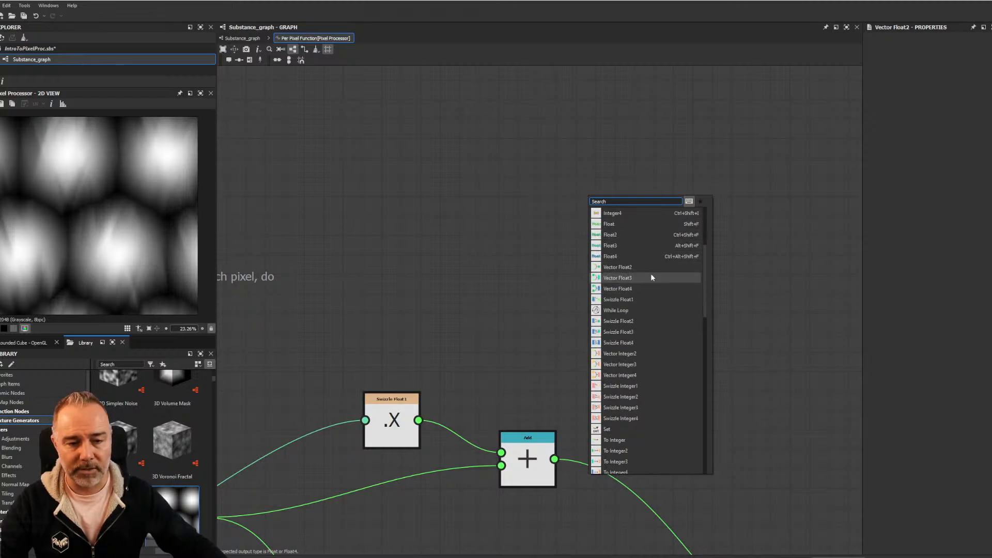
scroll(649, 302, "down", 1)
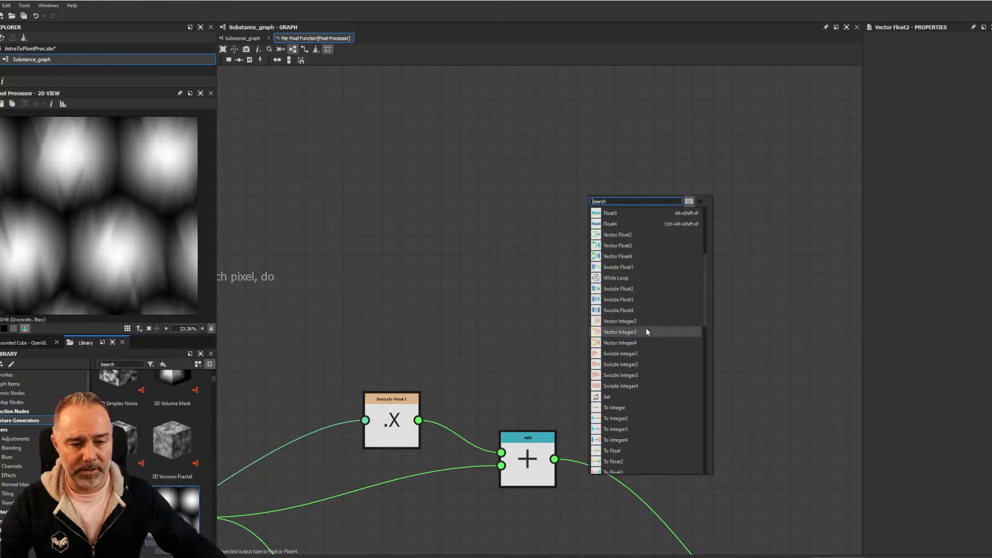
scroll(647, 333, "down", 1)
left_click_drag(706, 274, 703, 301)
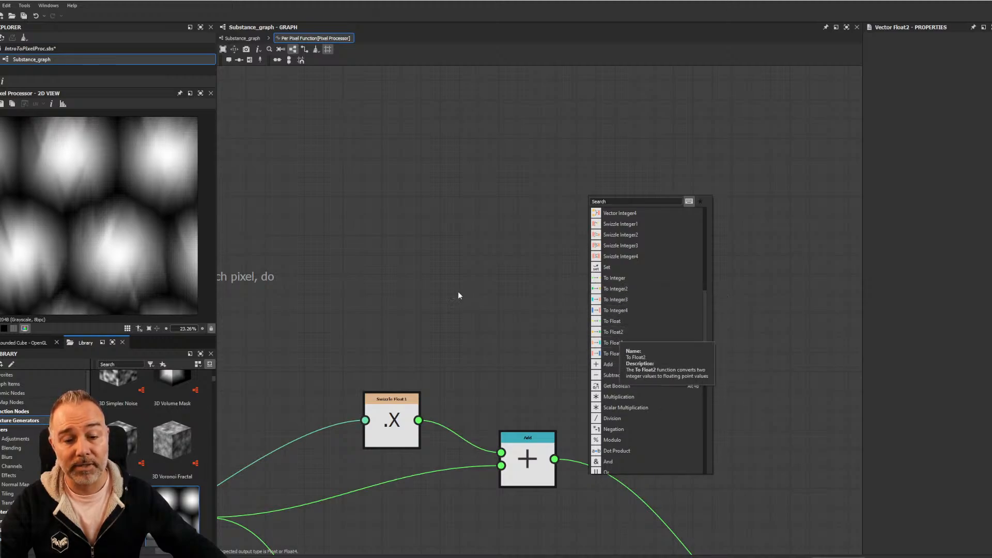
left_click(427, 303)
Add a Get Integer2 node in the empty space below the $pos Get Float2 node
key("f")
scroll(427, 433, "up", 5)
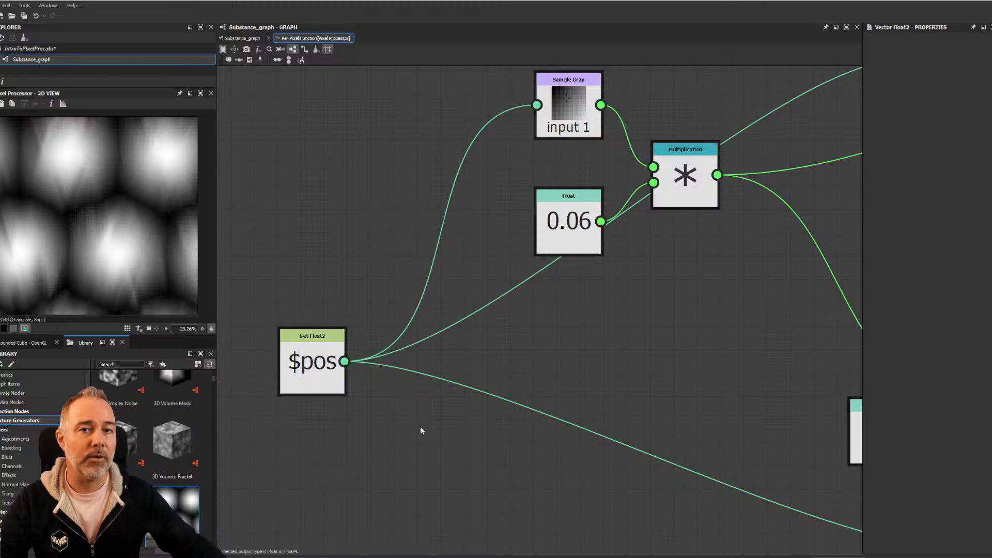
middle_click_drag(412, 439, 439, 383)
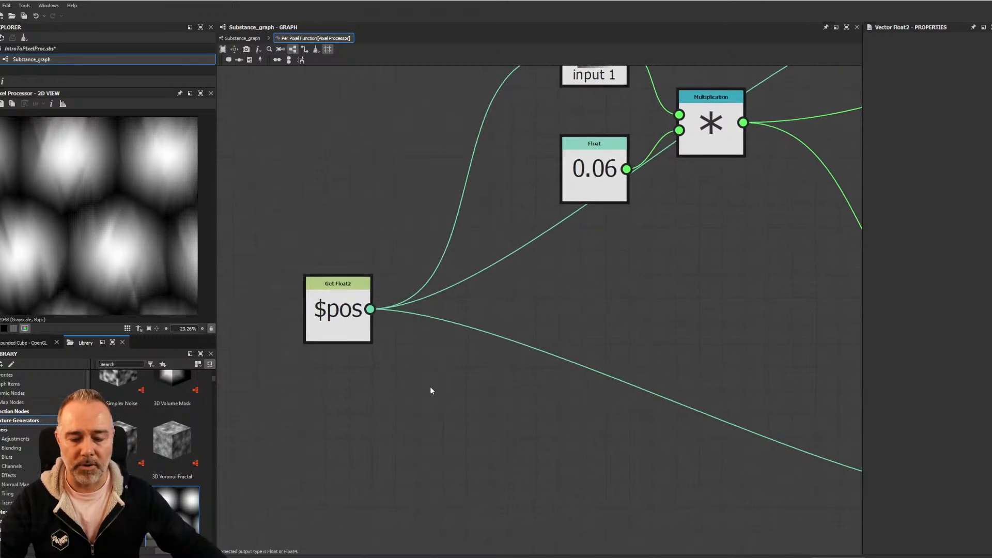
key("space")
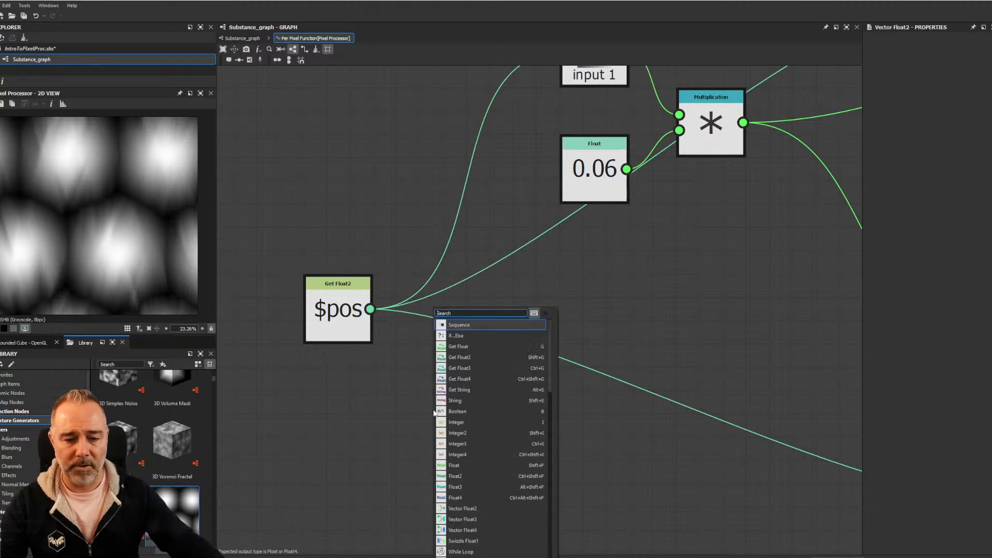
left_click(381, 420)
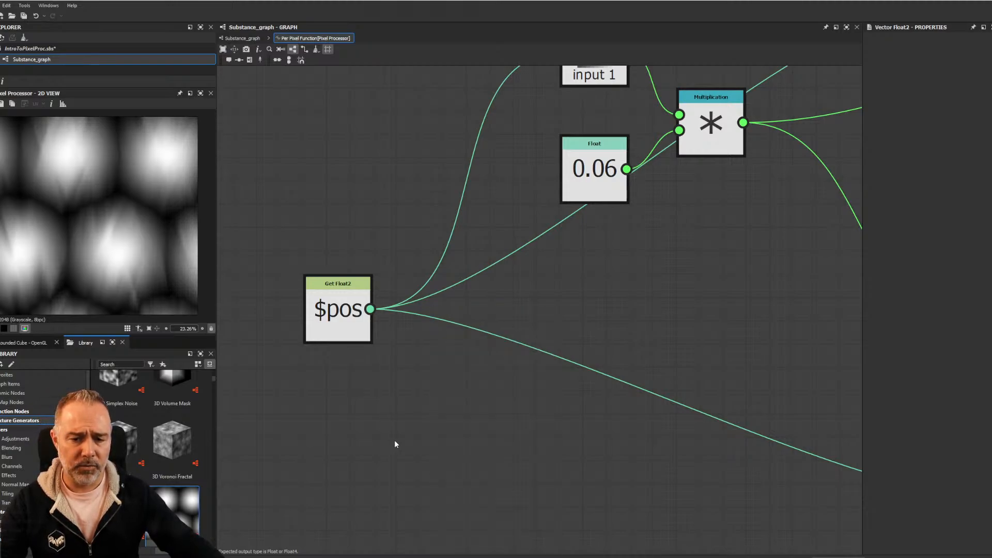
key("space")
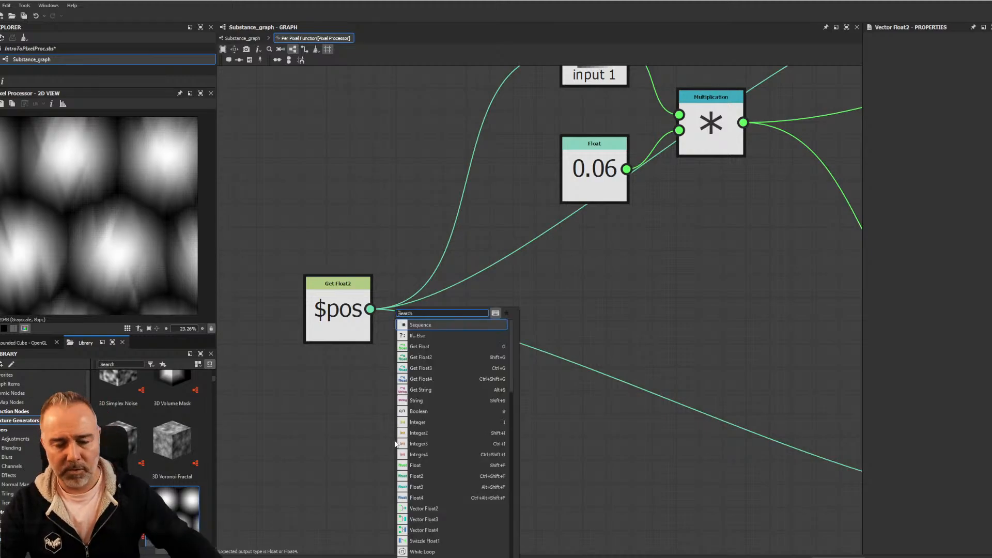
left_click(296, 465)
key("space")
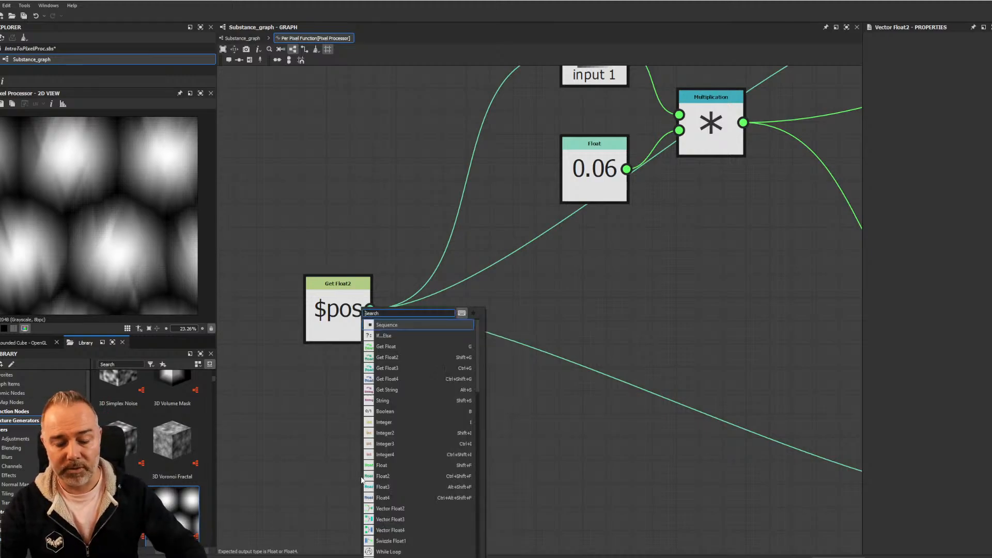
type("get")
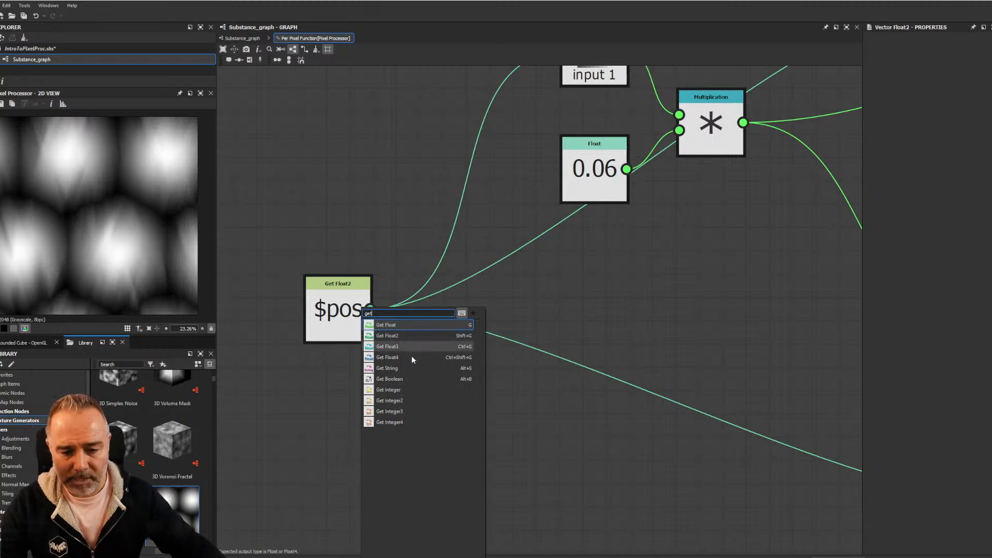
left_click(404, 400)
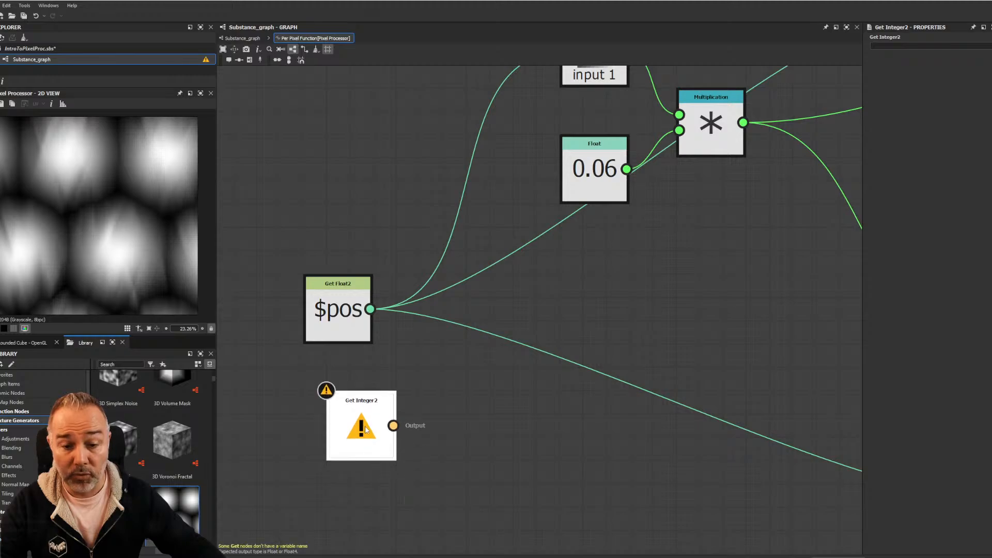
Check the variables offered for the Get Integer2 node below $pos, and delete the node
left_click_drag(366, 429, 365, 452)
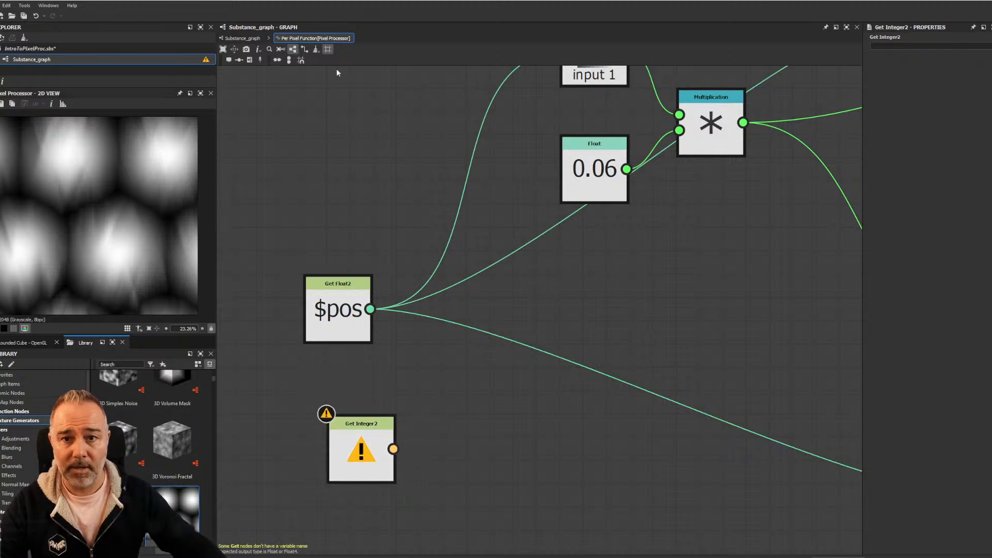
left_click(907, 46)
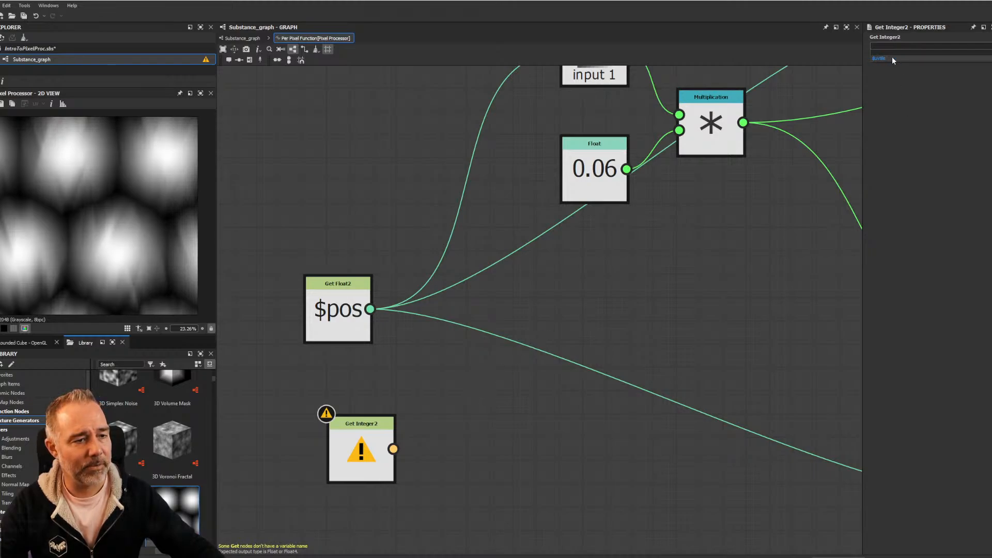
left_click_drag(441, 383, 332, 468)
key("Delete")
Add an Integer constant node below the $pos Get Float2 node and set its value to 3
key("space")
type("integ")
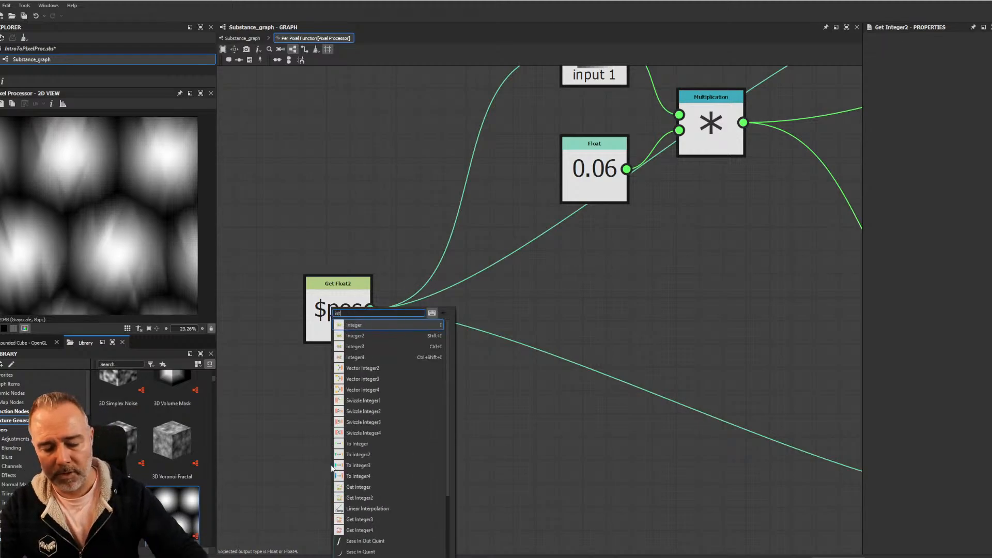
left_click(365, 326)
left_click_drag(361, 447, 370, 424)
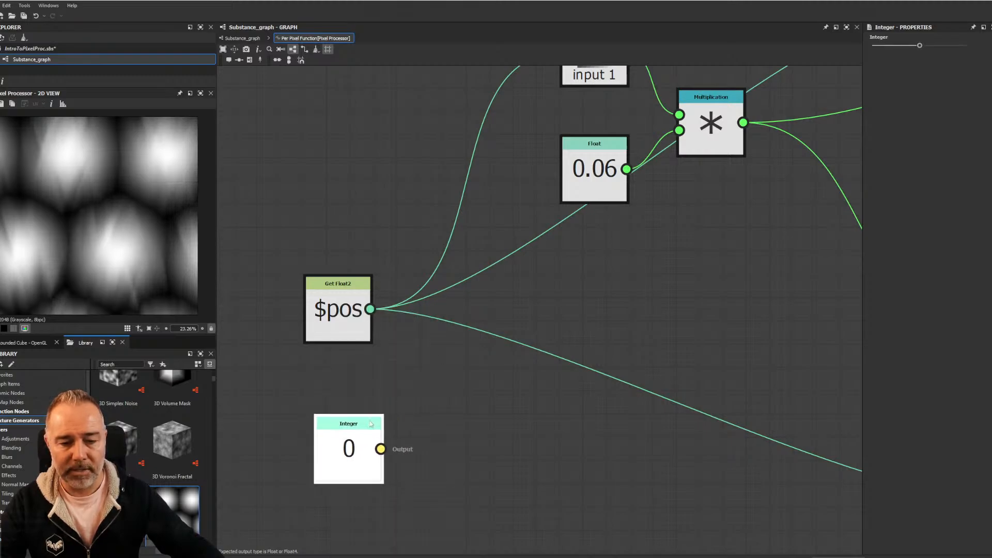
type("3")
key("Return")
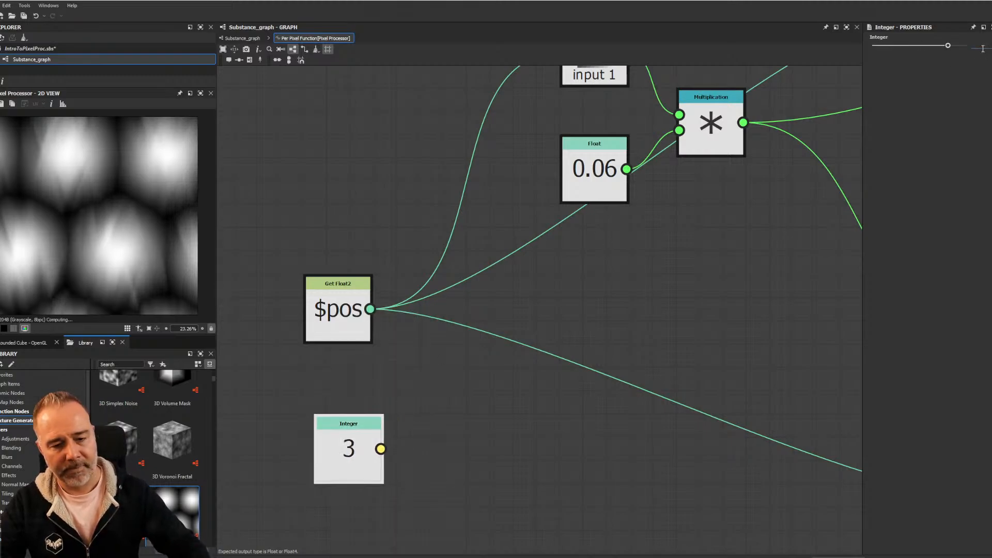
Add a Random node in line with the Integer node, leaving a gap between the two
middle_click_drag(408, 424, 453, 362)
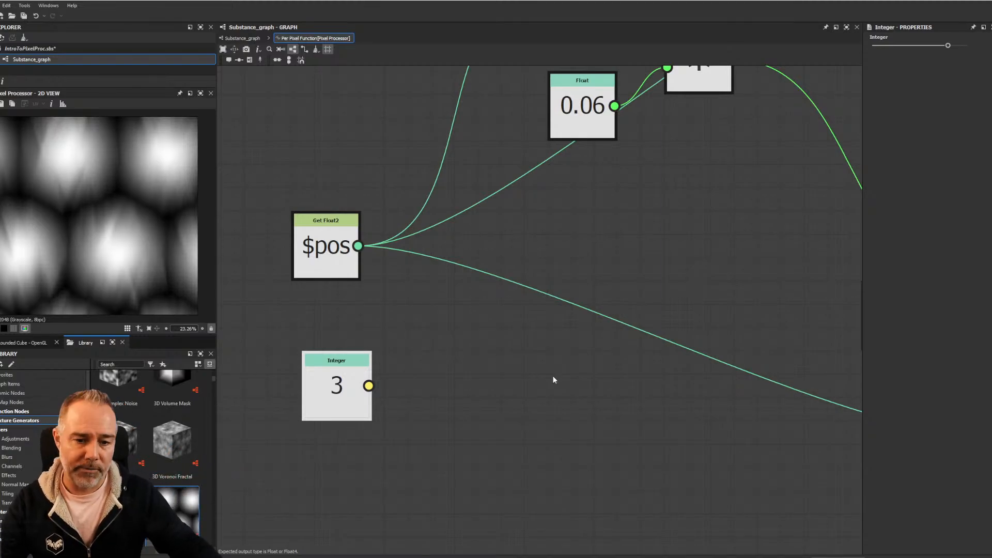
key("space")
type("ran")
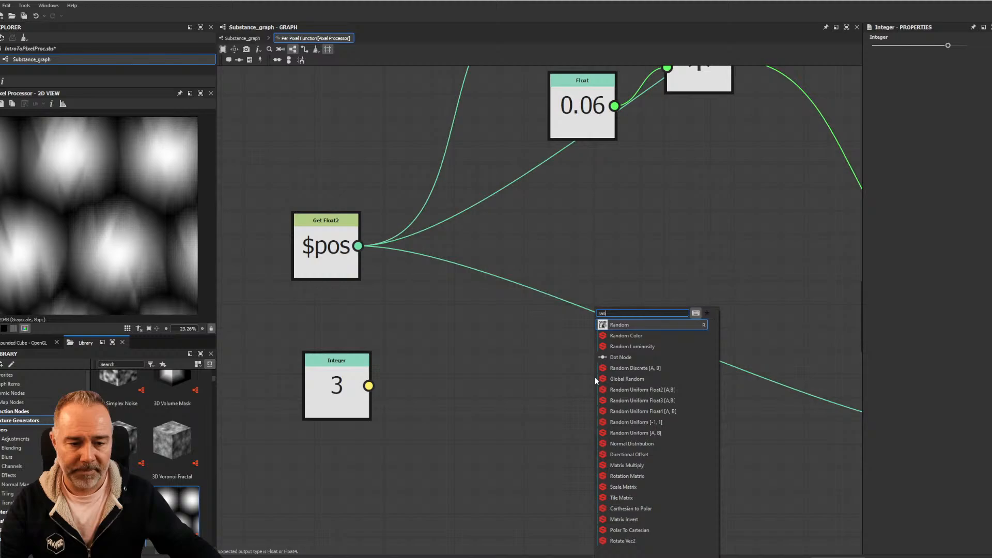
left_click(628, 324)
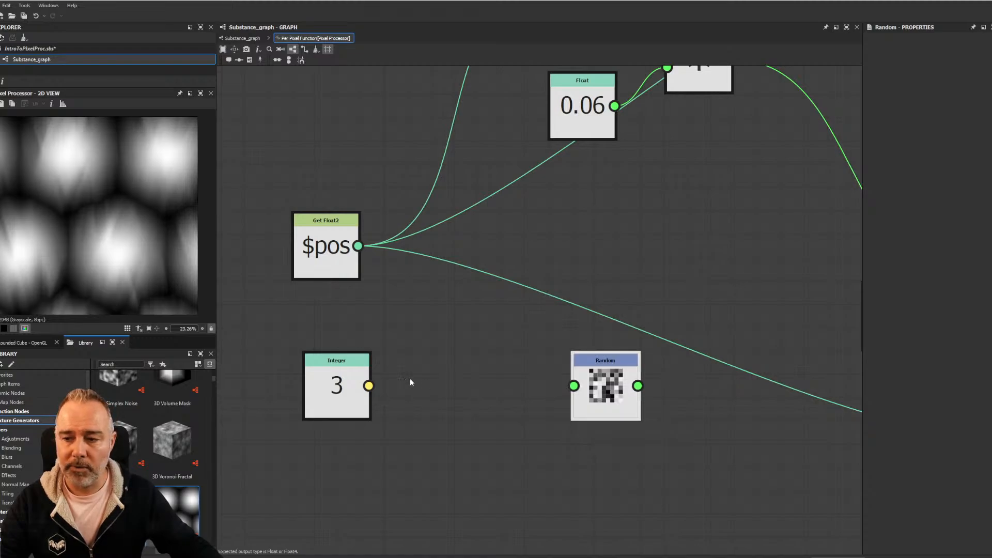
Place a To Float node between the Integer and Random nodes, and connect Integer through To Float into Random
right_click(420, 448)
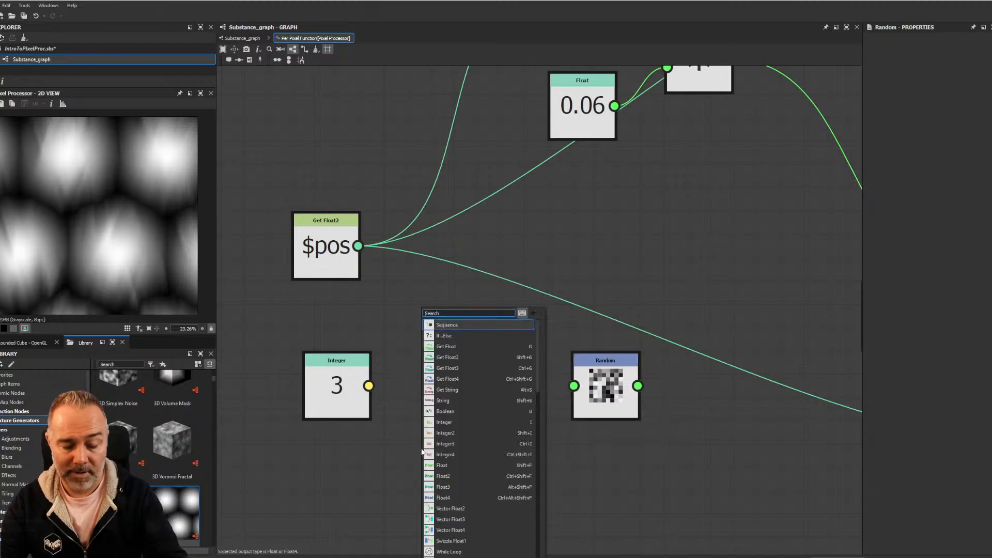
type("to flo")
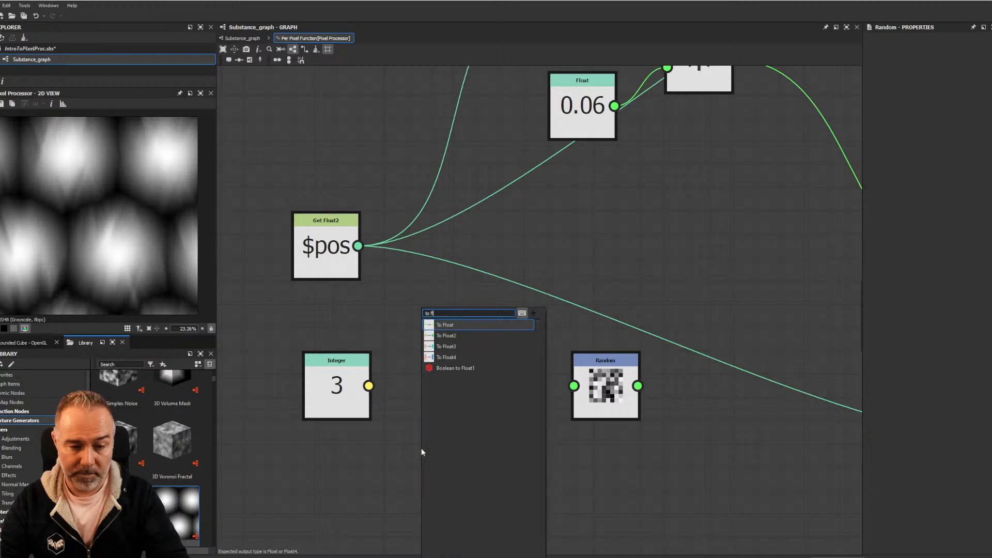
left_click(435, 325)
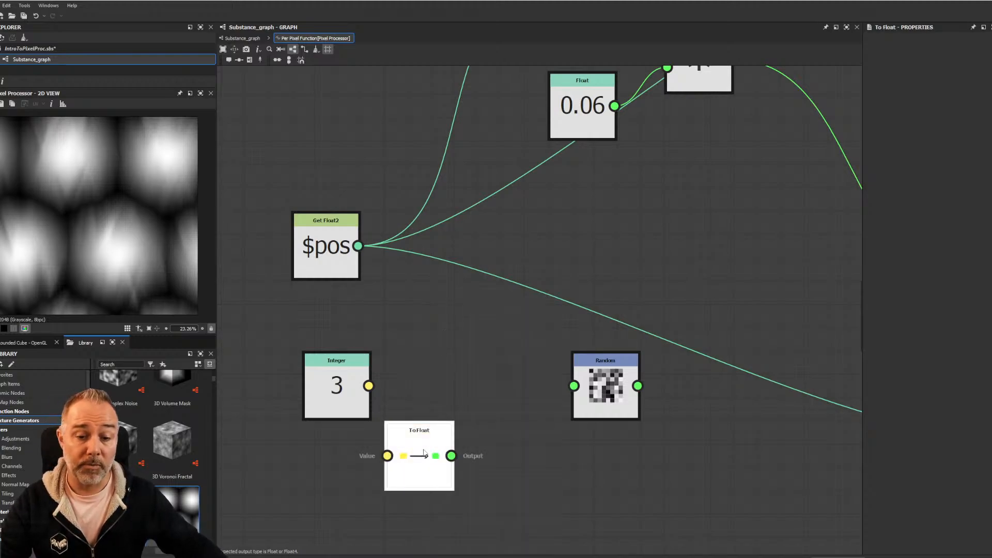
left_click(471, 391)
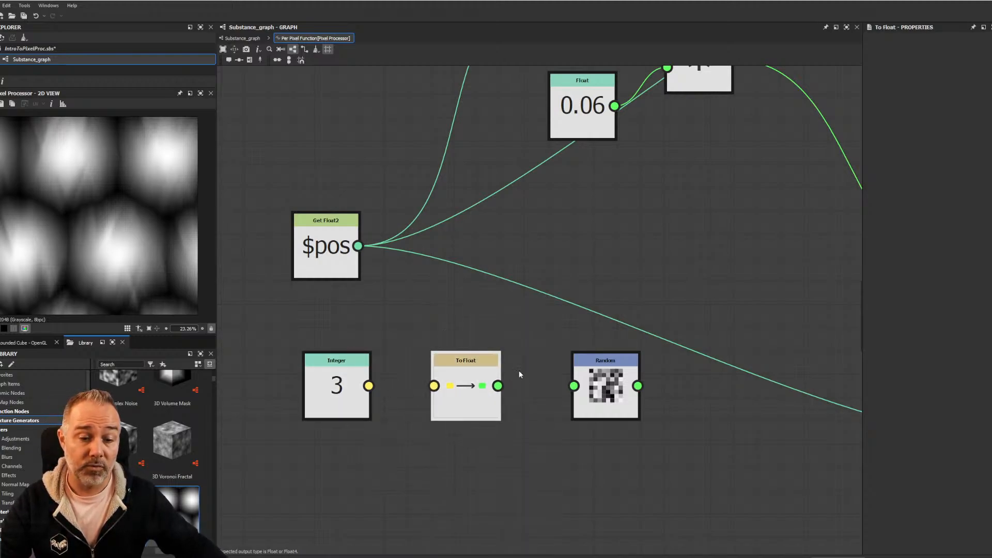
left_click_drag(377, 385, 434, 385)
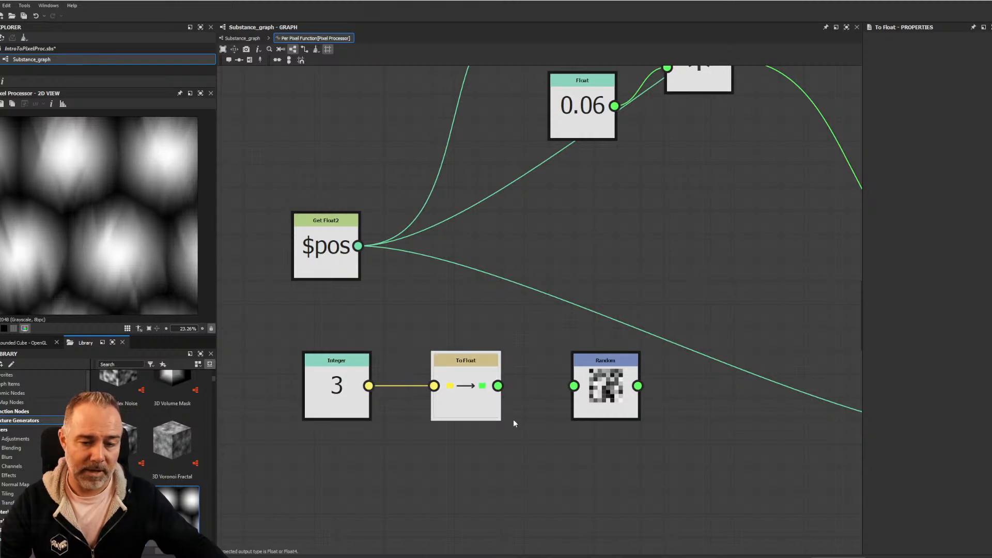
left_click_drag(498, 385, 574, 386)
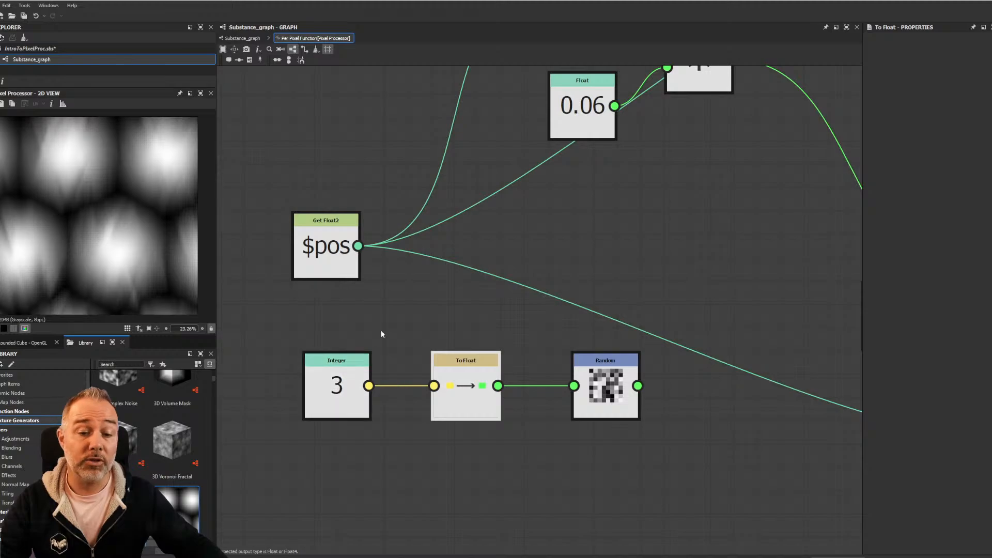
Tighten the row of Integer, To Float and Random nodes so they sit close together below $pos
scroll(565, 377, "down", 3)
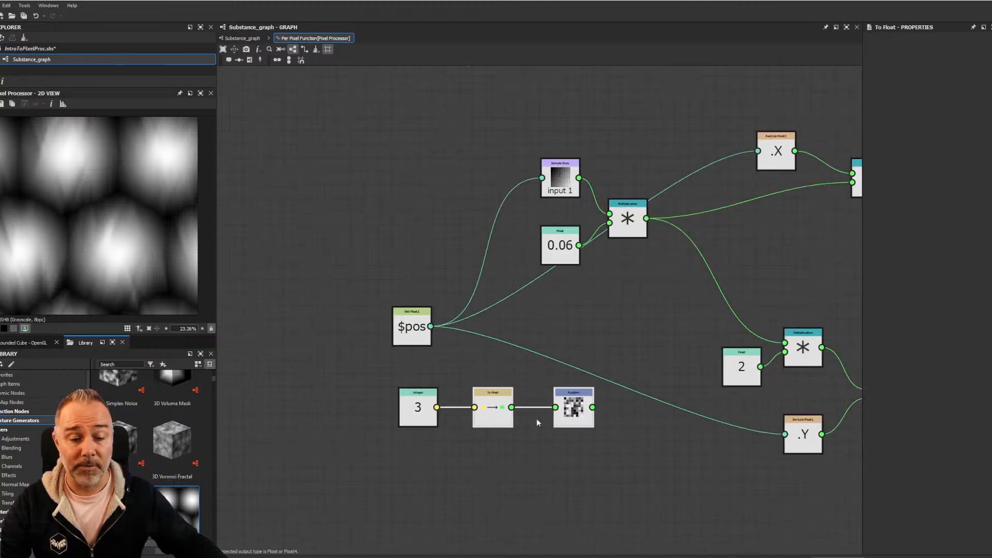
scroll(517, 426, "up", 4)
scroll(512, 429, "down", 1)
left_click_drag(473, 394, 453, 394)
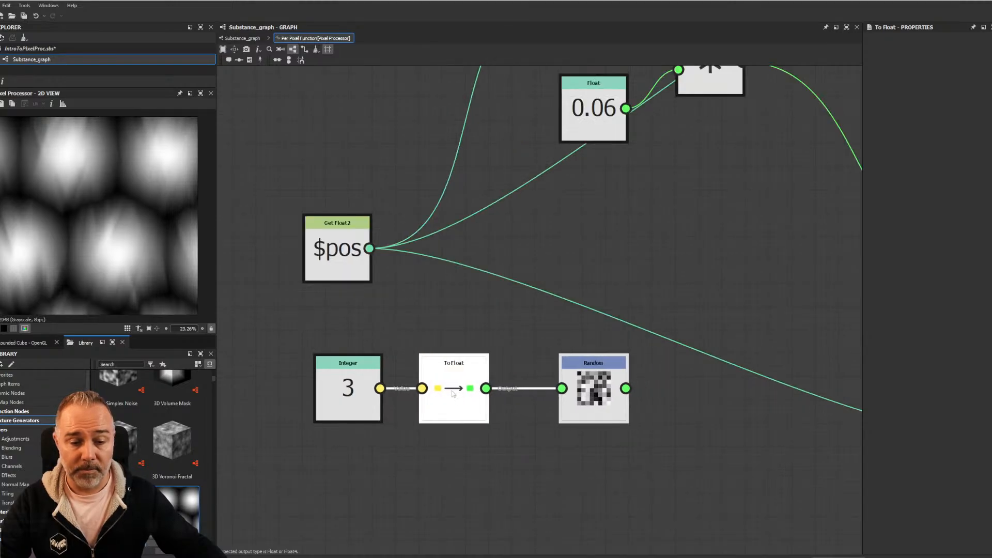
left_click(532, 432)
left_click_drag(335, 378, 325, 378)
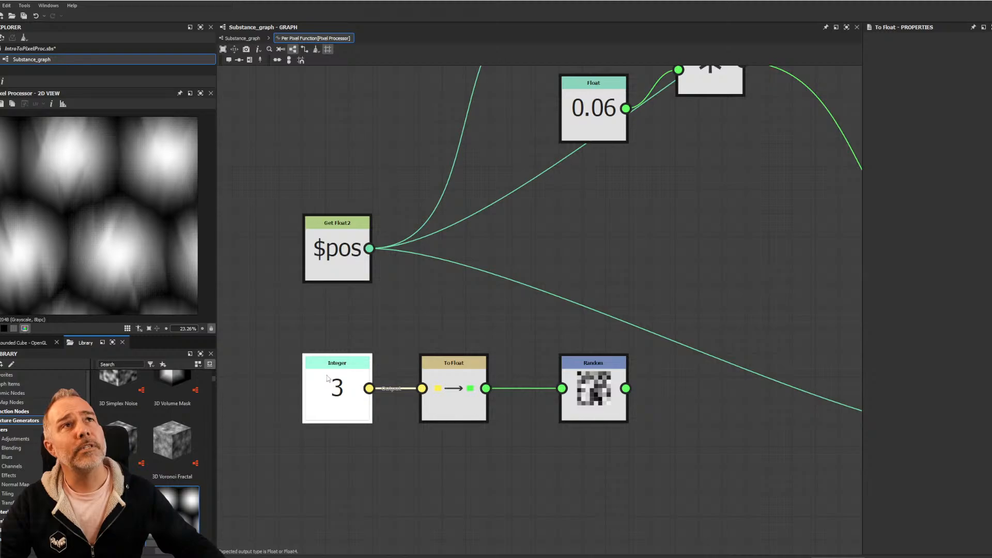
left_click(438, 398)
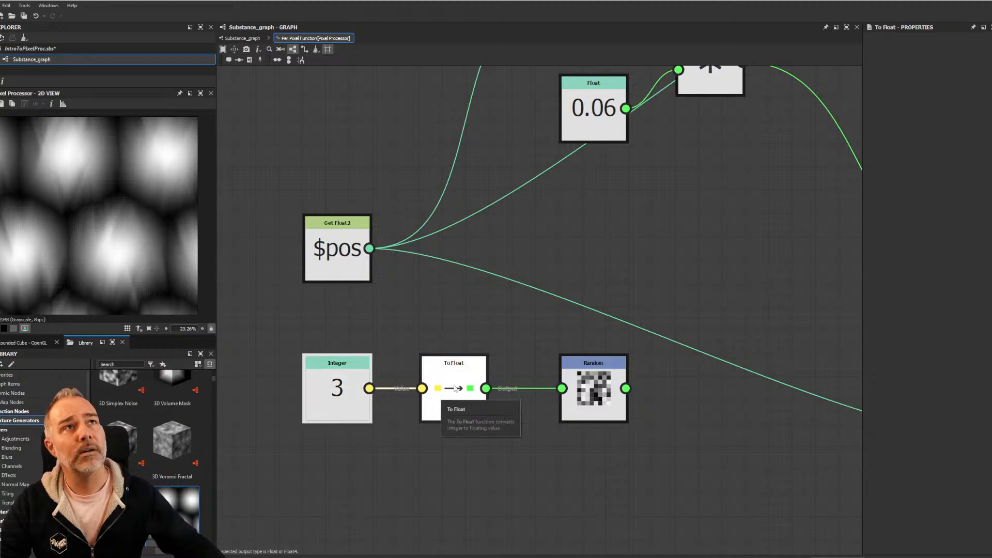
middle_click_drag(610, 410, 627, 367)
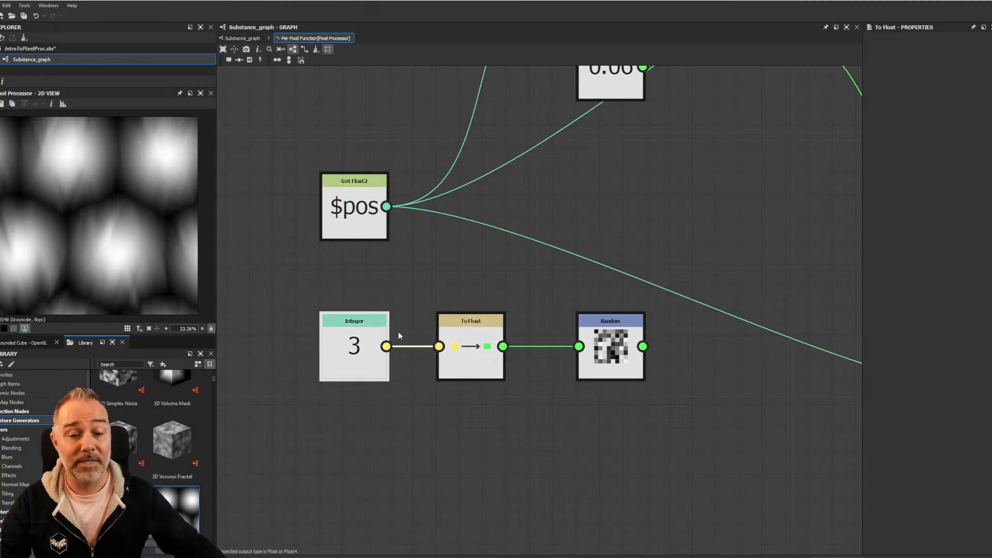
left_click_drag(386, 346, 438, 346)
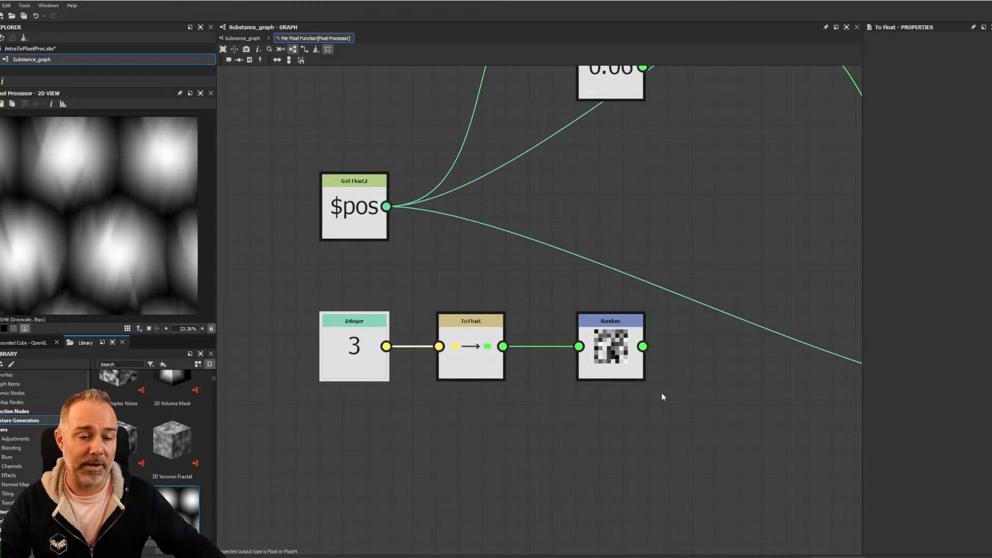
middle_click_drag(618, 360, 550, 354)
left_click_drag(550, 355, 503, 355)
right_click(592, 358)
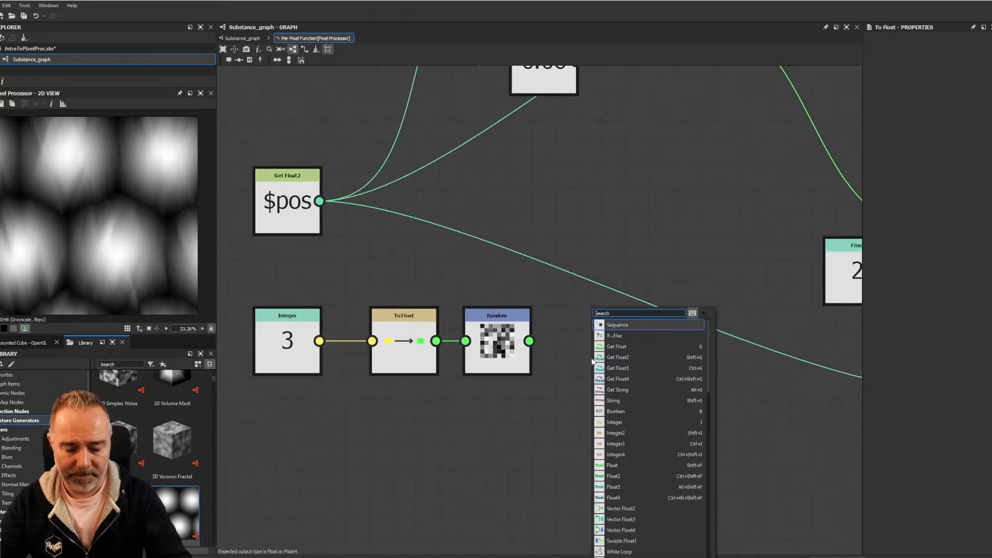
type("flo")
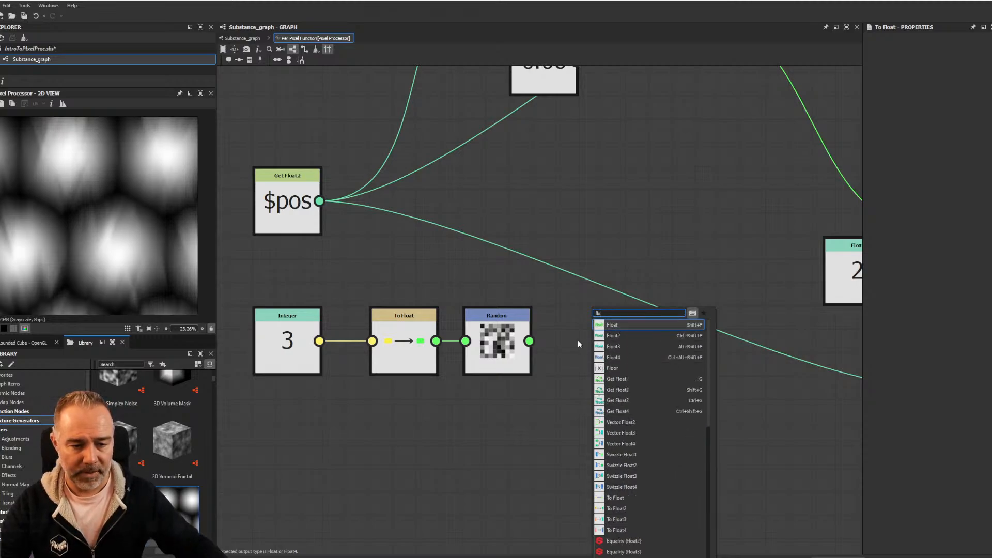
key("Escape")
left_click_drag(529, 340, 598, 343)
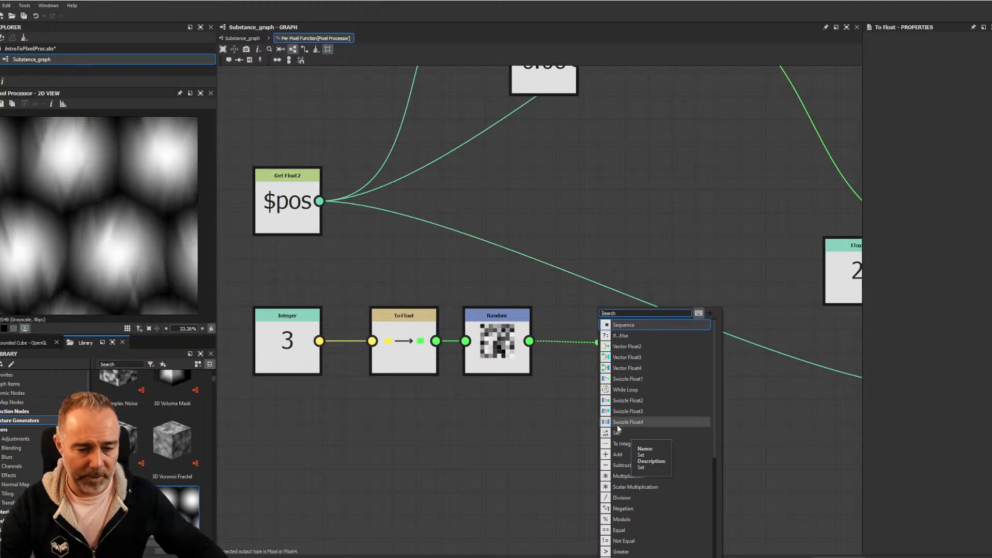
left_click(551, 416)
Add a Floor node after the Random node and connect Random's output to its input
key("space")
type("floor")
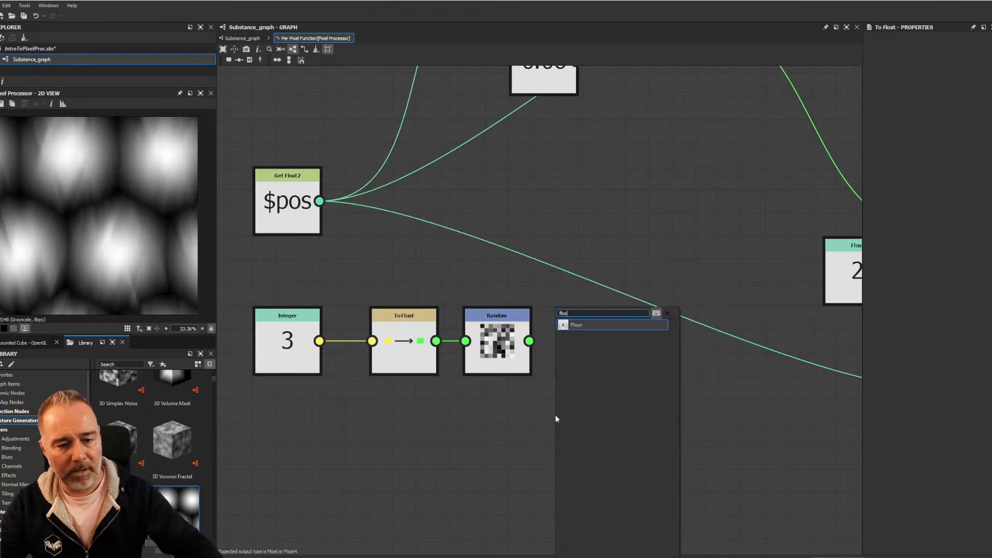
left_click(582, 325)
left_click_drag(561, 405, 653, 336)
left_click_drag(530, 341, 610, 340)
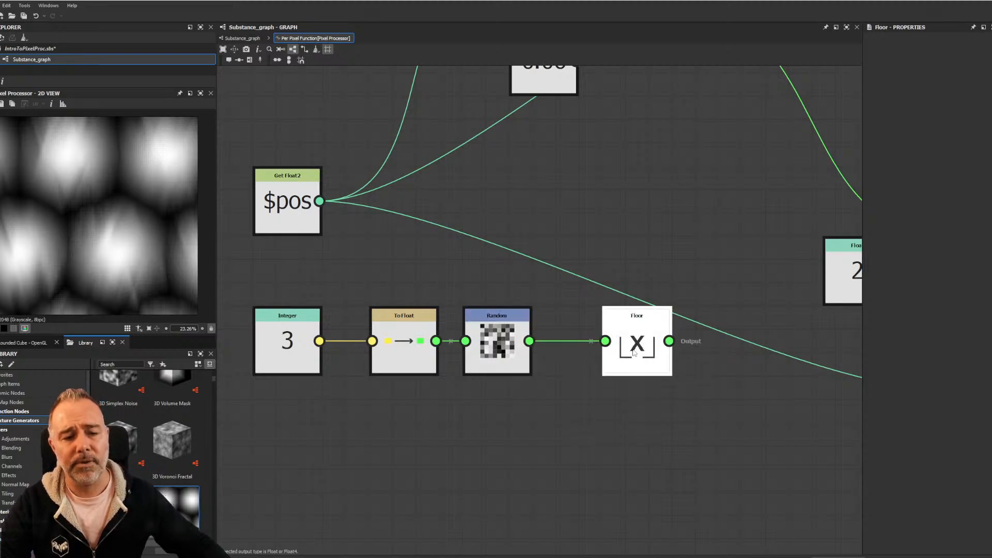
mouse_move(633, 349)
left_mouse_down()
mouse_move(610, 350)
mouse_move(625, 348)
left_mouse_up()
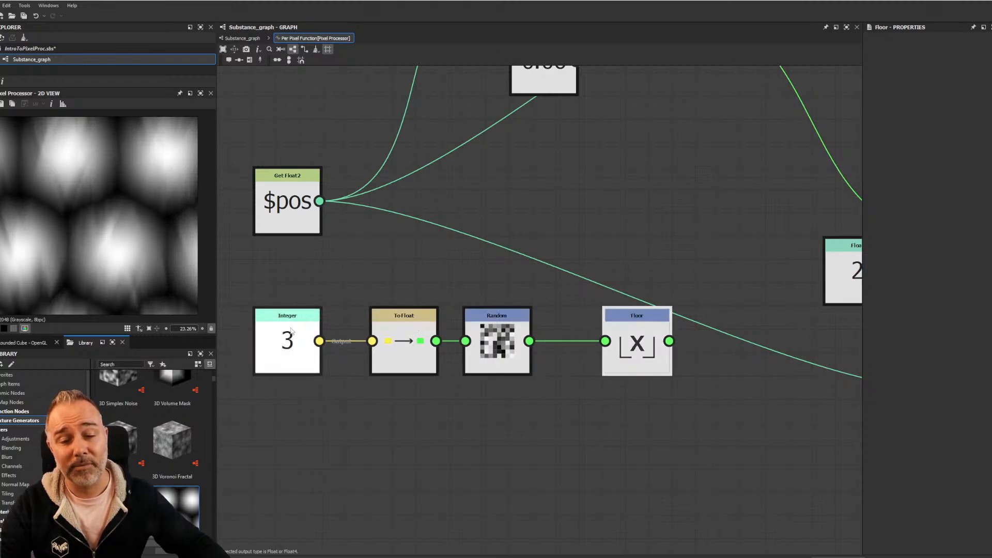
Set the Integer node's value to 4, and move the Floor node farther from the Random node
left_click(292, 329)
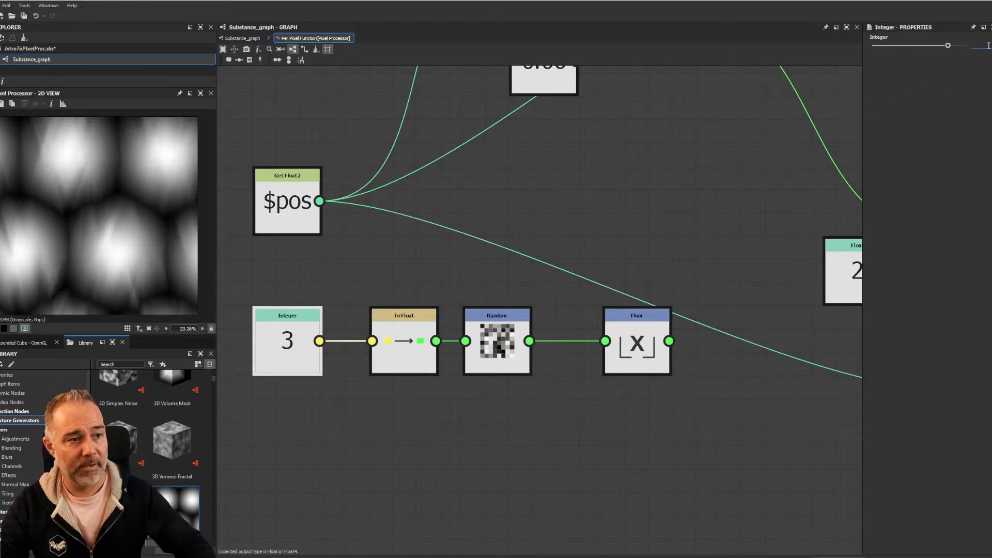
scroll(989, 45, "up", 1)
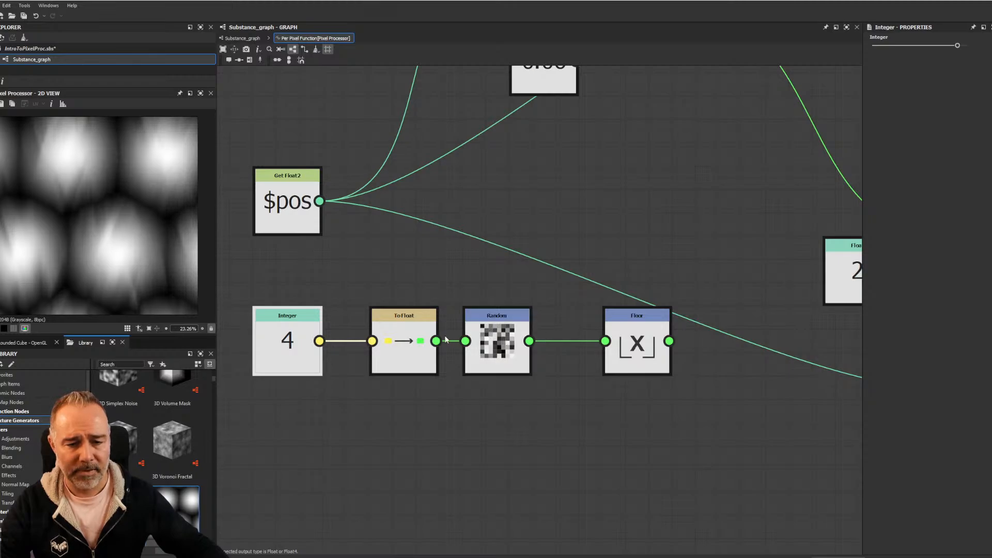
middle_click_drag(548, 342, 523, 332)
left_click_drag(609, 336, 646, 336)
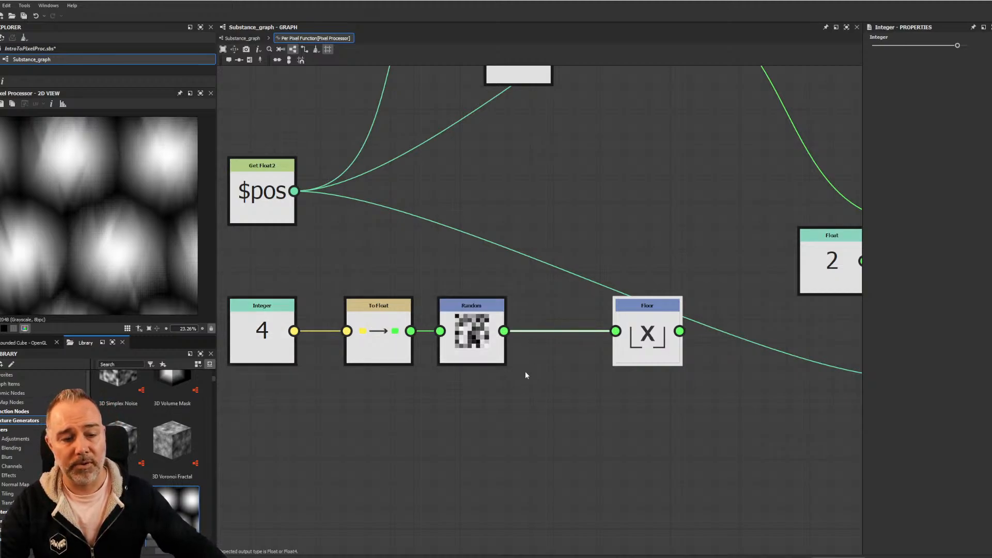
Add a Subtraction node just below the link between the Random and Floor nodes
left_click_drag(522, 378, 536, 373)
key("space")
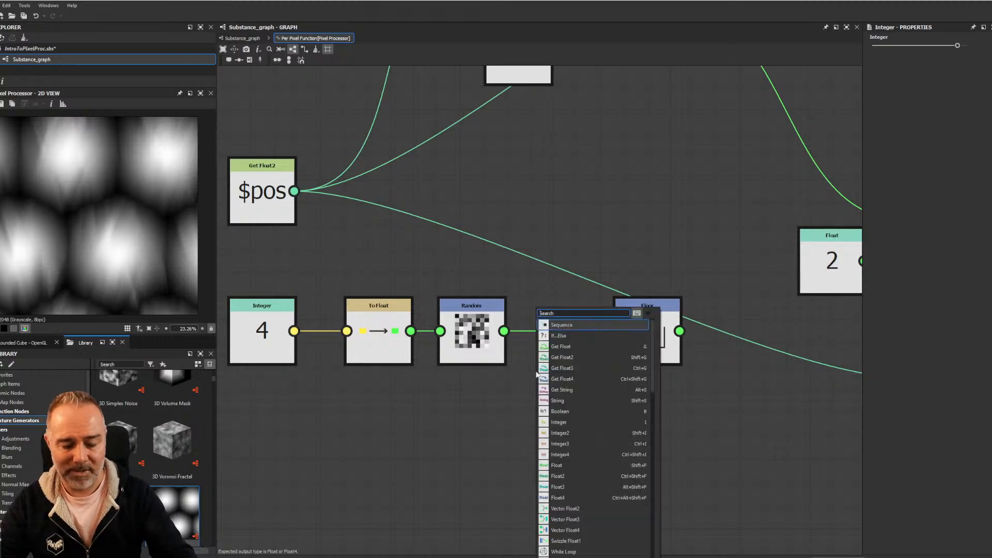
type("sub")
left_click(562, 323)
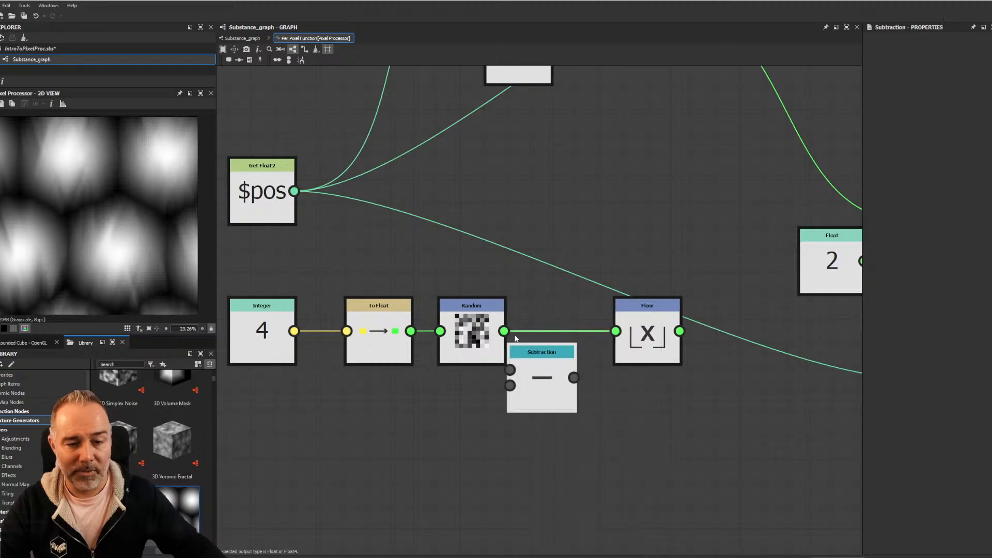
Feed Random and a new Float node into the Subtraction node, and connect the Subtraction output to Floor
left_click_drag(504, 332, 495, 434)
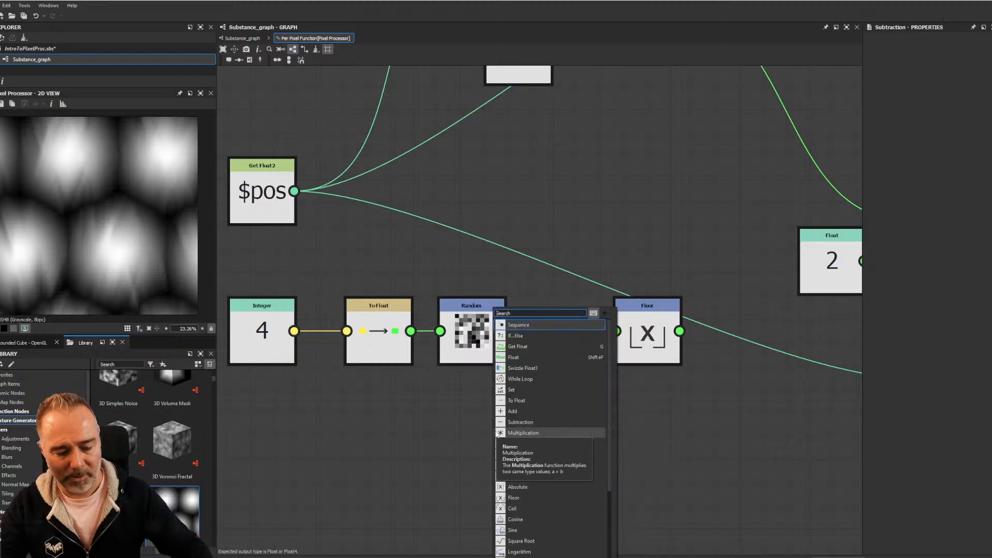
type("flo")
key("Return")
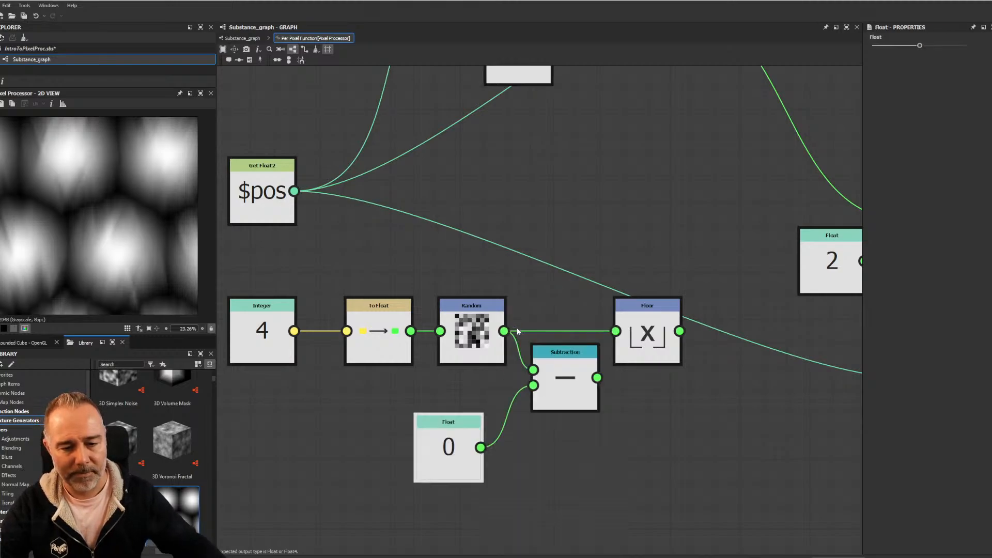
left_click_drag(448, 416, 472, 397)
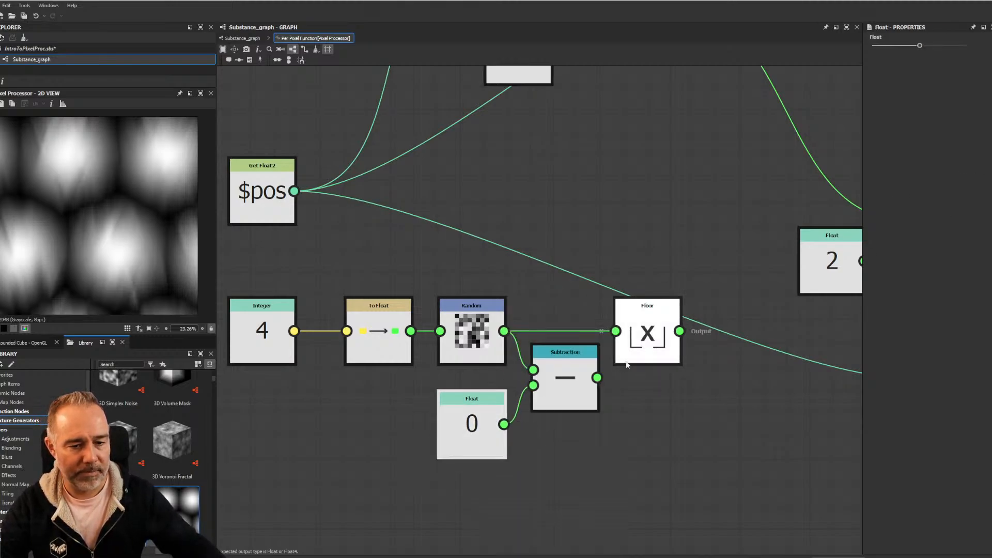
left_click_drag(598, 378, 679, 345)
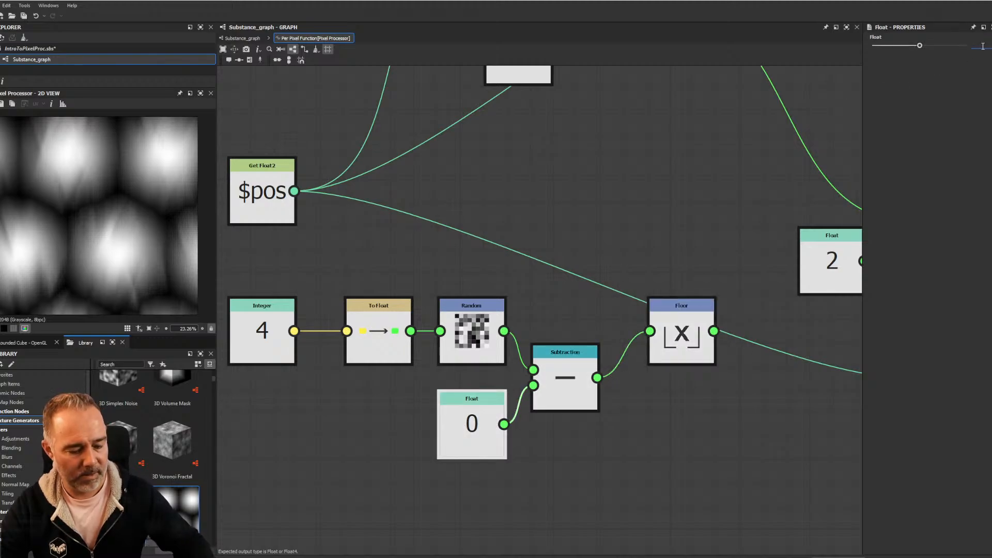
Set the value of the Float node feeding the Subtraction node to 0.01
type("0.01")
key("Return")
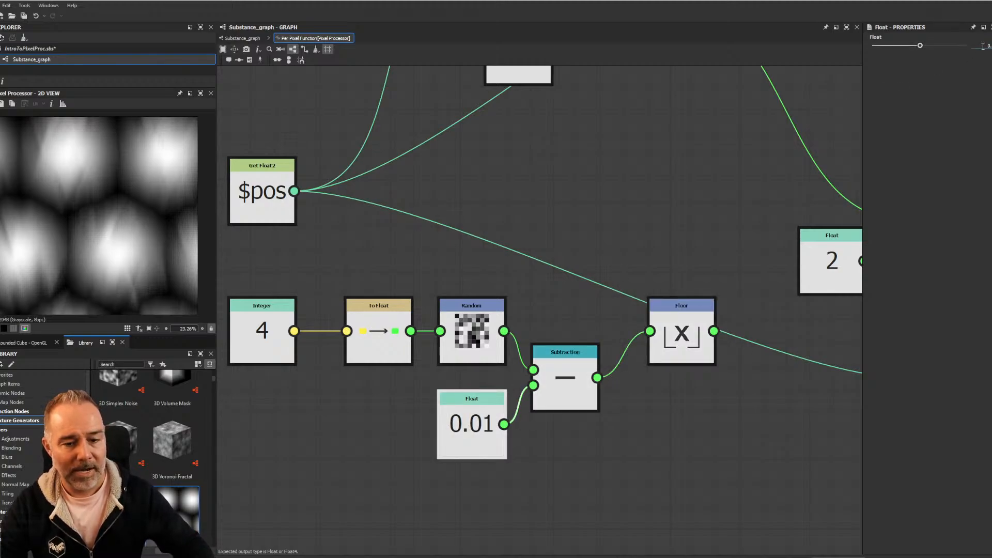
middle_click_drag(258, 290, 284, 280)
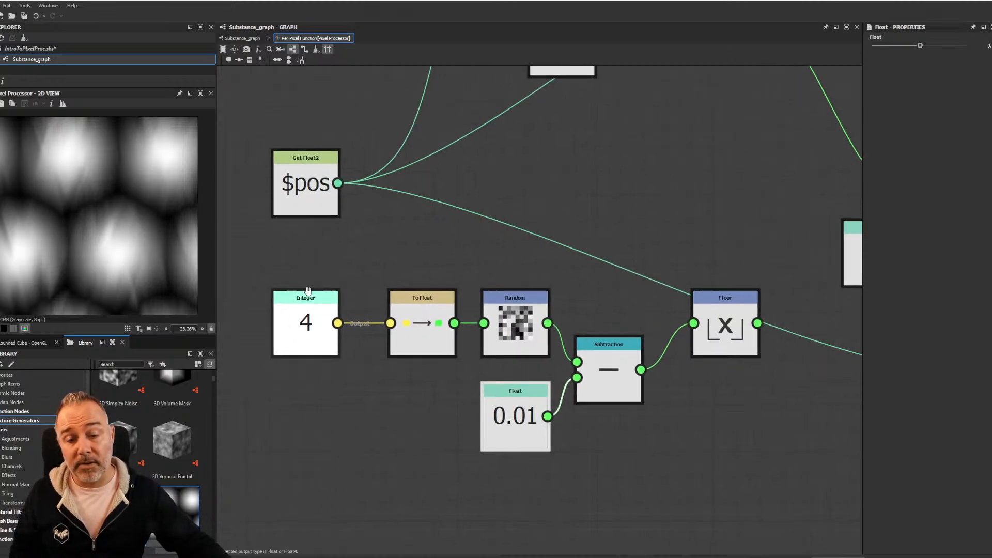
Move the Integer and To Float nodes away from the Random node, and shift Random partway toward them
left_click_drag(321, 259, 348, 323)
middle_click_drag(338, 321, 439, 315)
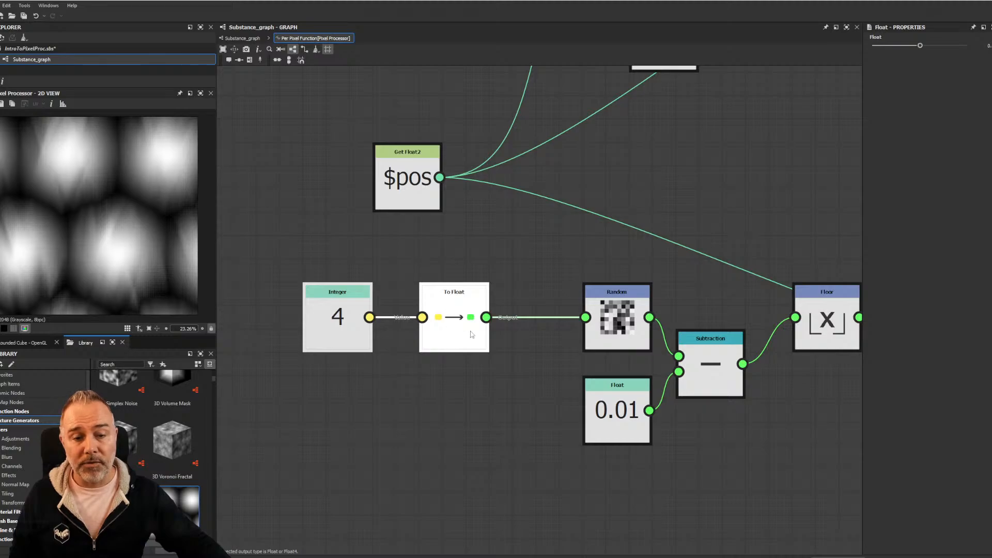
middle_click_drag(555, 337, 432, 321)
left_click_drag(506, 290, 460, 289)
scroll(460, 288, "up", 3)
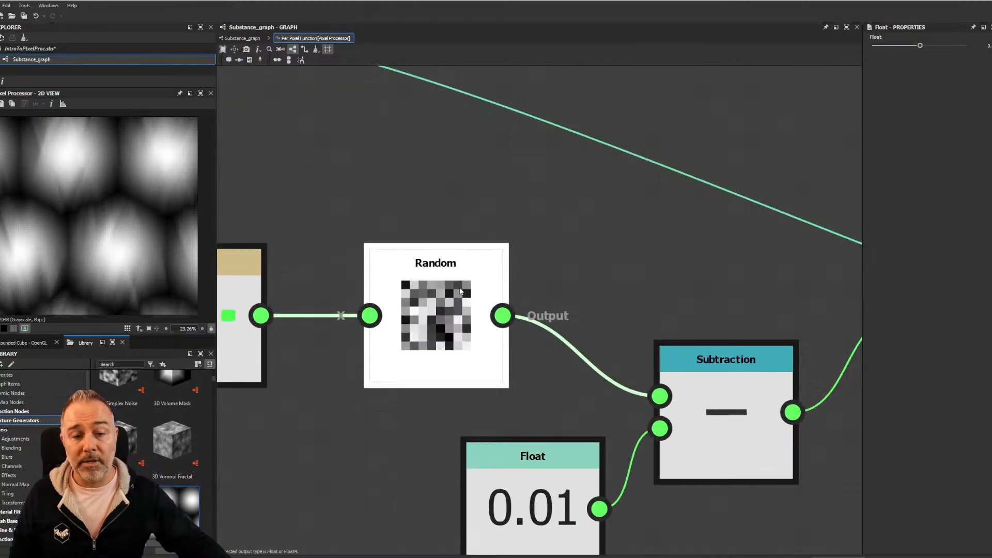
left_click_drag(354, 200, 447, 329)
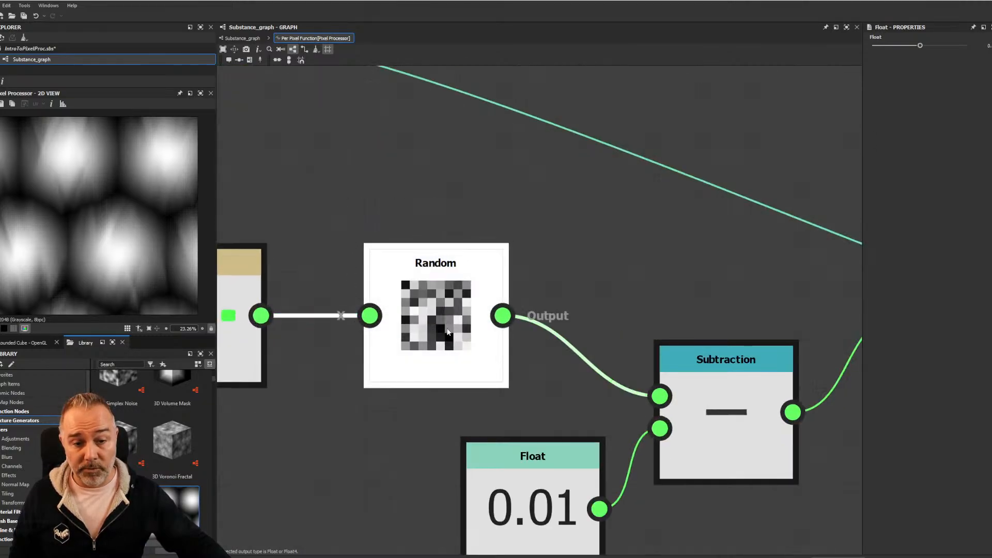
scroll(480, 315, "down", 2)
middle_click_drag(480, 315, 488, 267)
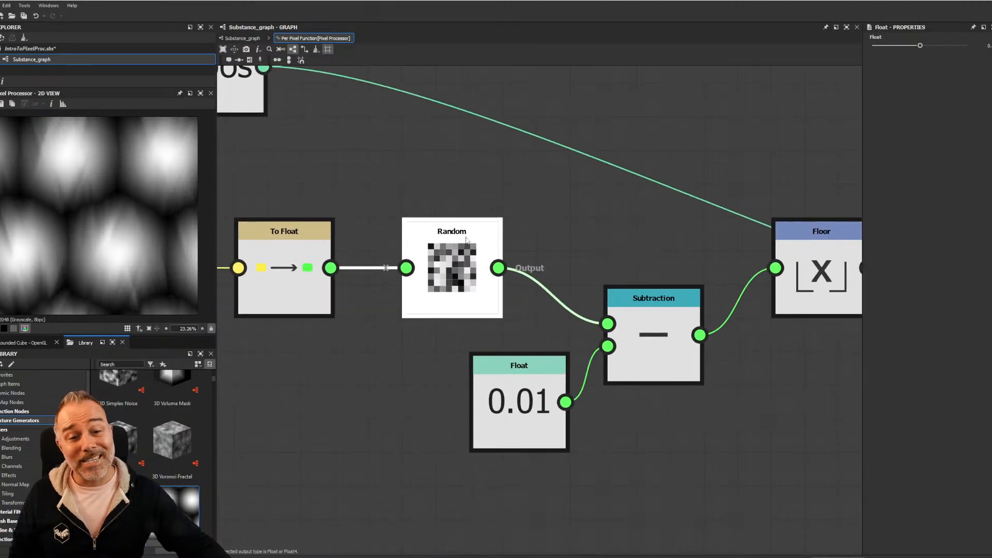
Move the 0.01 Float and Subtraction nodes closer to Random, and align the Floor node level with Subtraction
middle_click_drag(448, 238, 405, 238)
scroll(576, 228, "down", 3)
scroll(510, 239, "up", 2)
scroll(459, 257, "up", 1)
scroll(457, 257, "down", 2)
left_click_drag(502, 387, 547, 312)
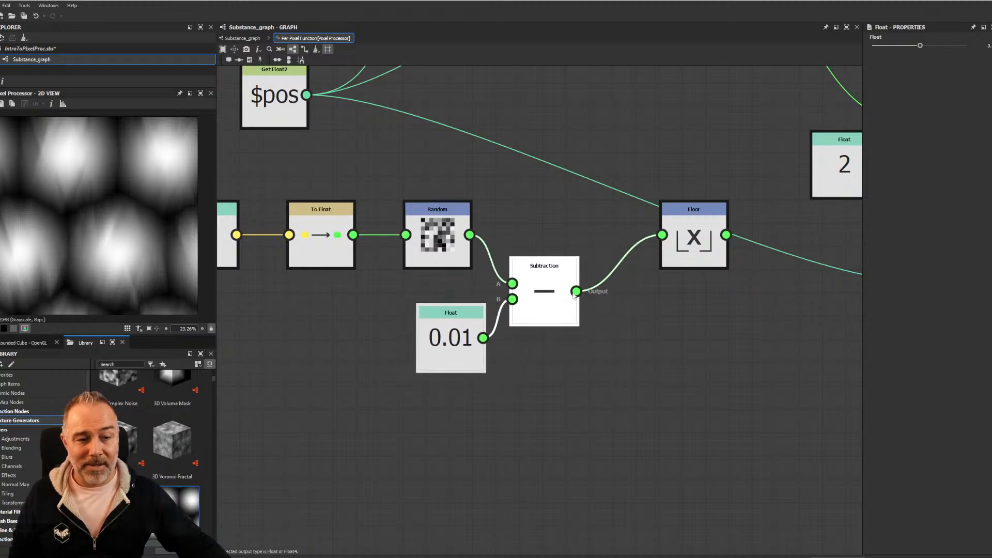
left_click_drag(702, 248, 678, 304)
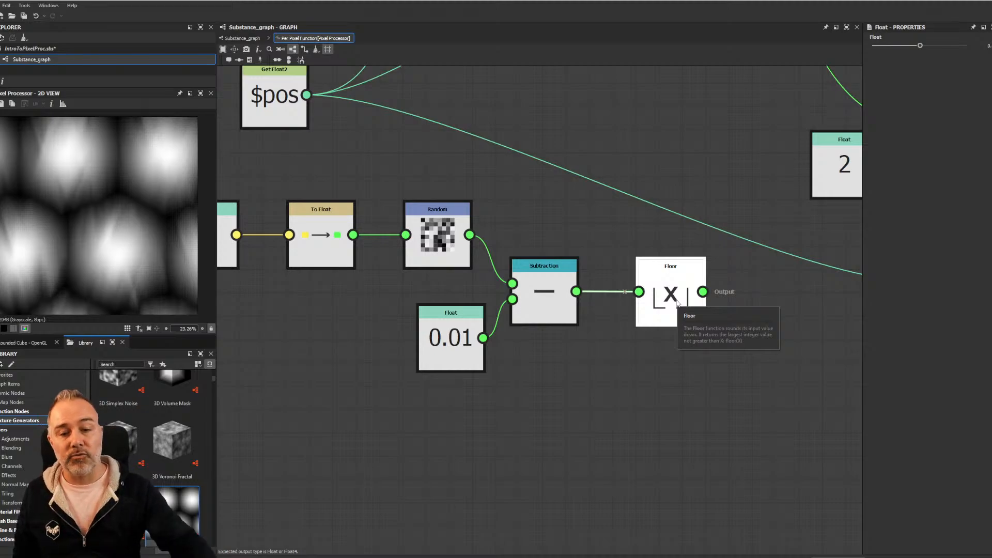
Add a To Integer node after the Floor node, fed by Floor's output
scroll(742, 364, "down", 3)
middle_click_drag(735, 352, 585, 337)
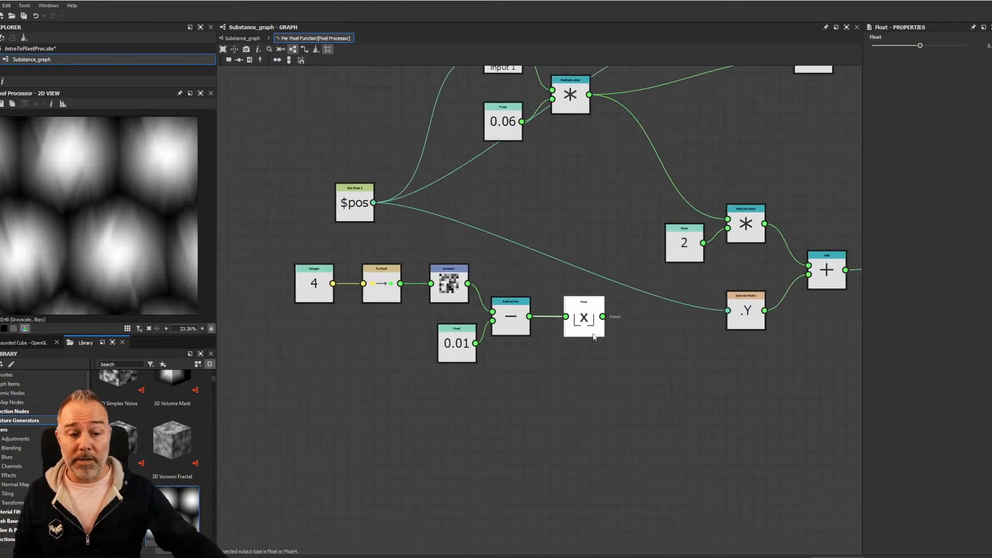
left_click_drag(604, 316, 646, 332)
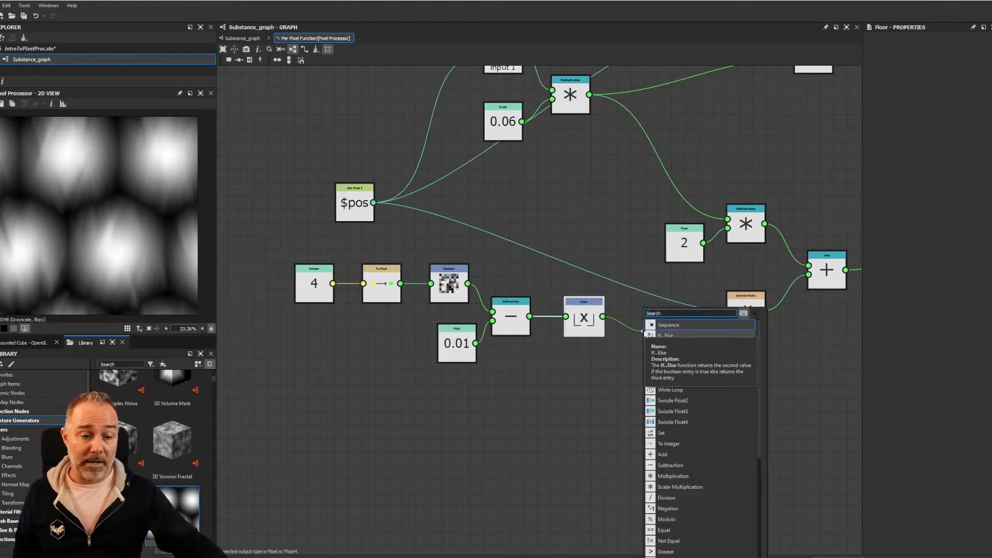
type("to")
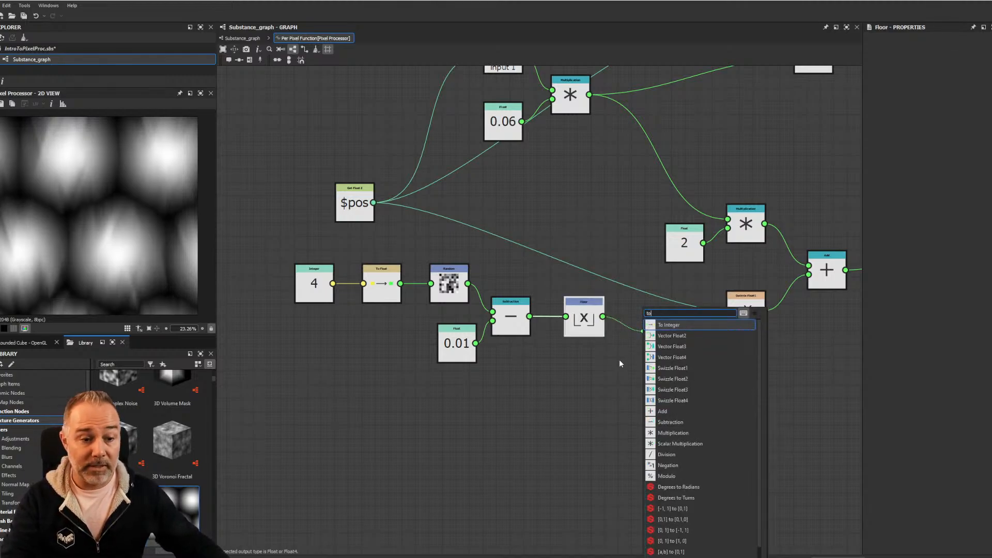
type(" i")
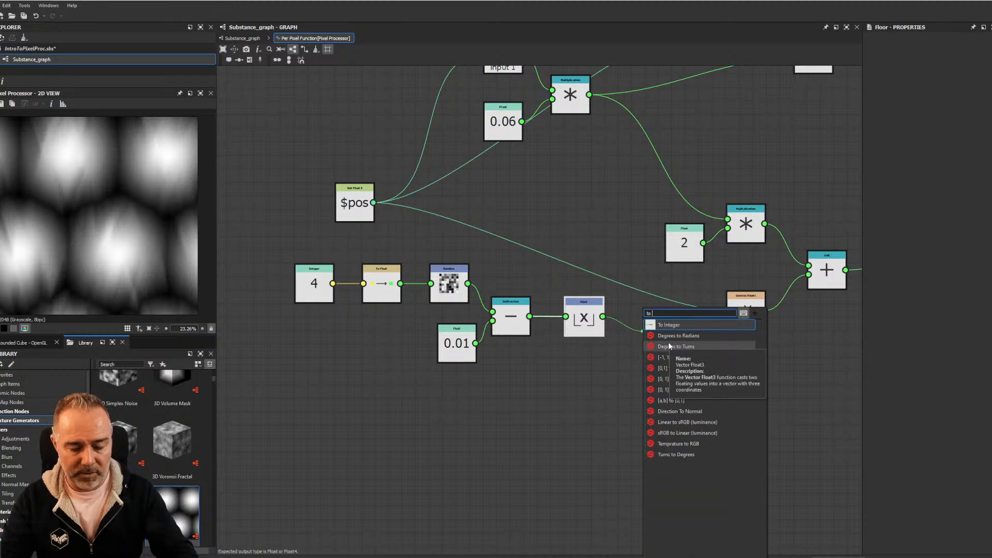
left_click(695, 327)
scroll(692, 333, "up", 5)
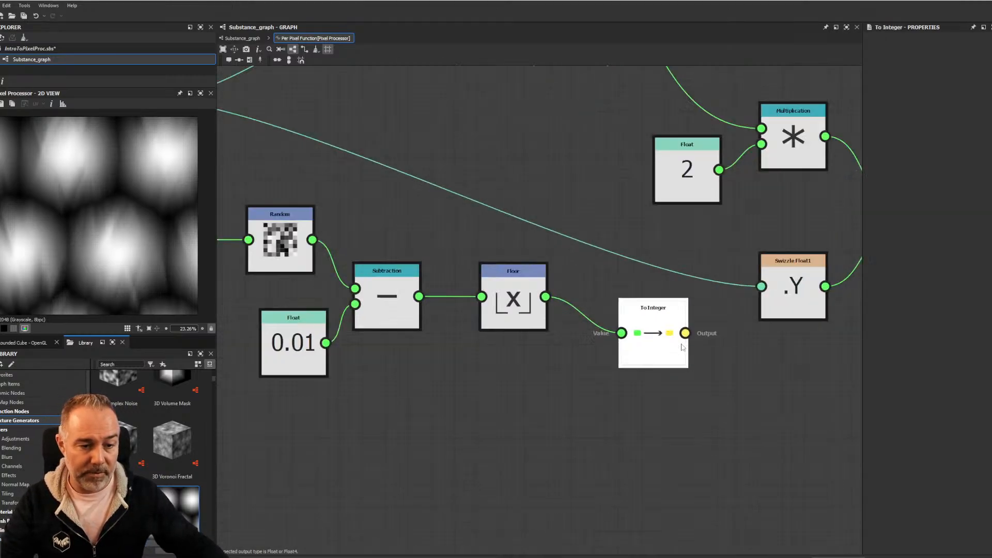
Move the chain from Integer to To Integer clear of the $pos link, and delete all of its nodes
scroll(625, 310, "down", 5)
left_click_drag(657, 403, 312, 314)
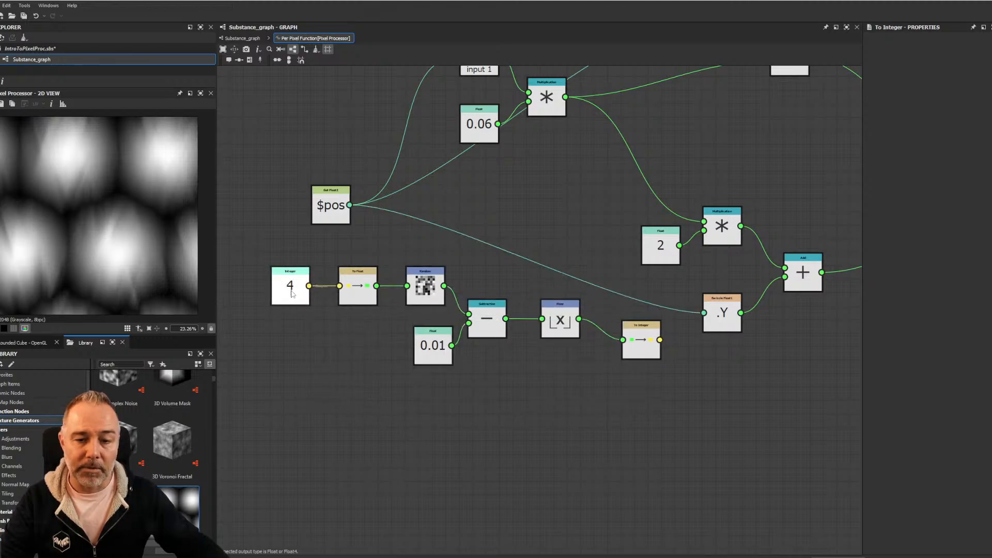
left_click_drag(410, 352, 411, 353)
left_click_drag(248, 291, 626, 404)
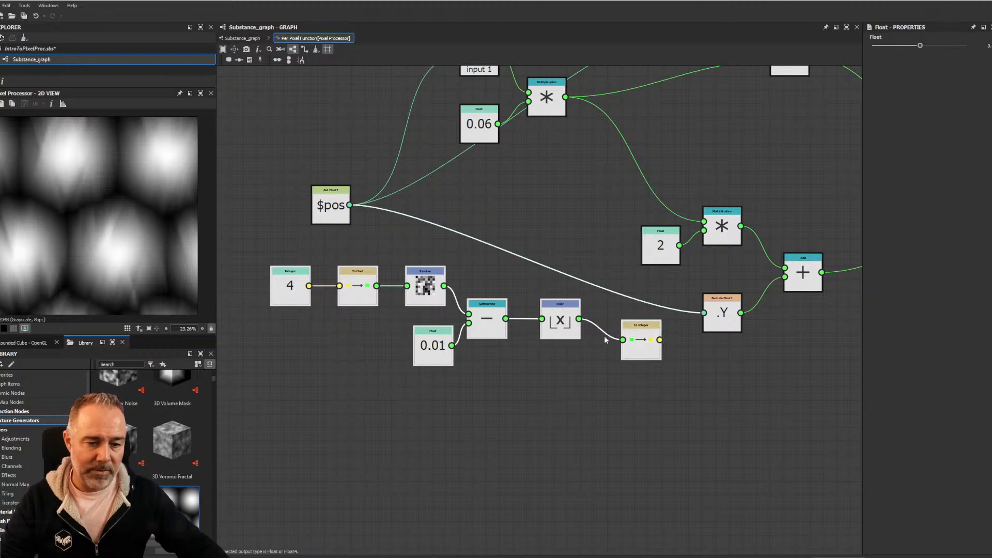
left_click_drag(627, 355, 633, 409)
left_click(737, 462)
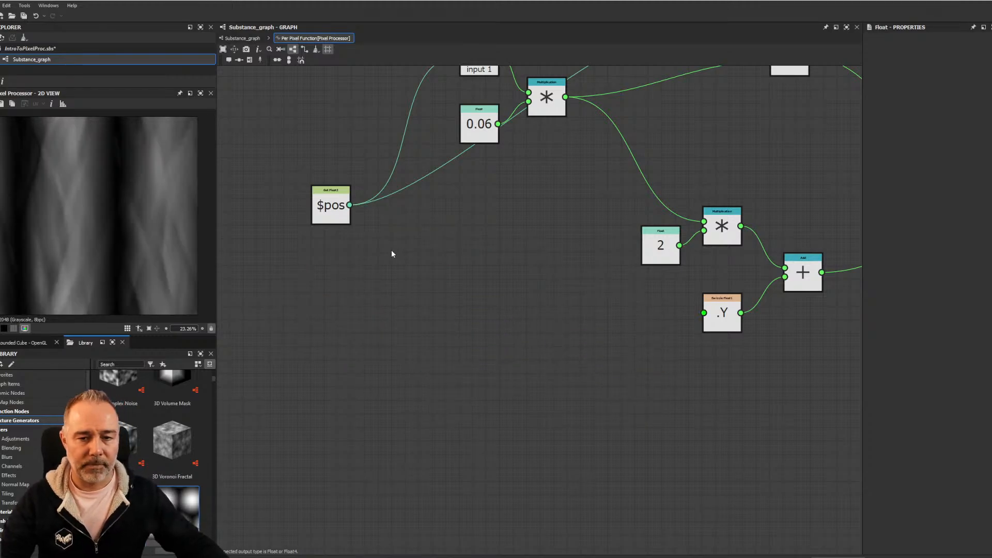
left_click_drag(275, 298, 601, 407)
left_click_drag(688, 471, 275, 328)
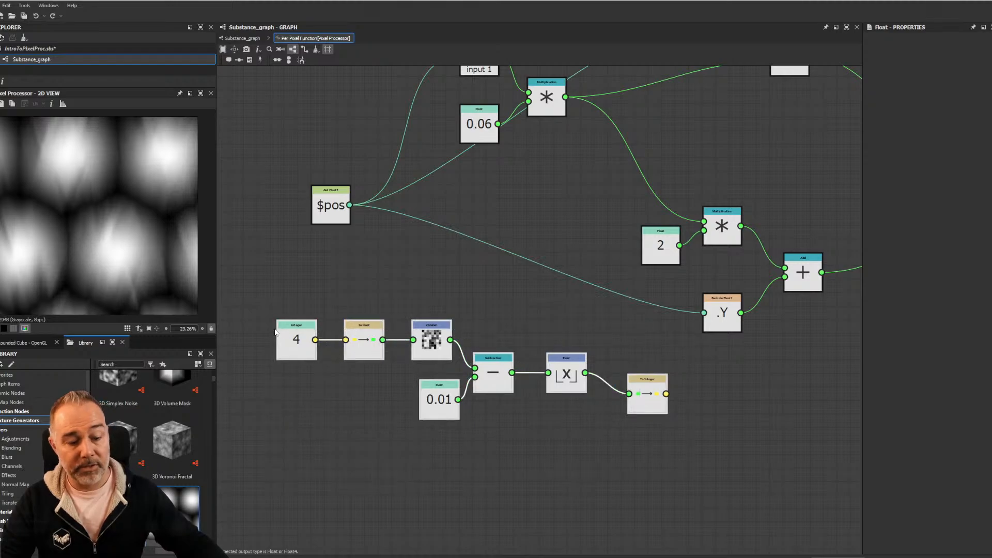
key("Delete")
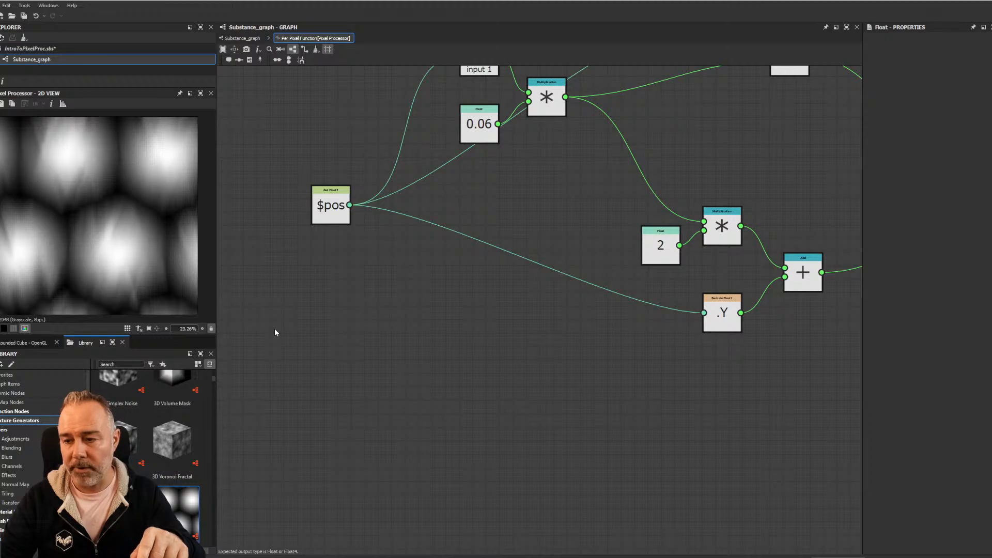
Move the "For each pixel, do this:" comment farther above the graph, and shift the Y-branch nodes farther down
key("f")
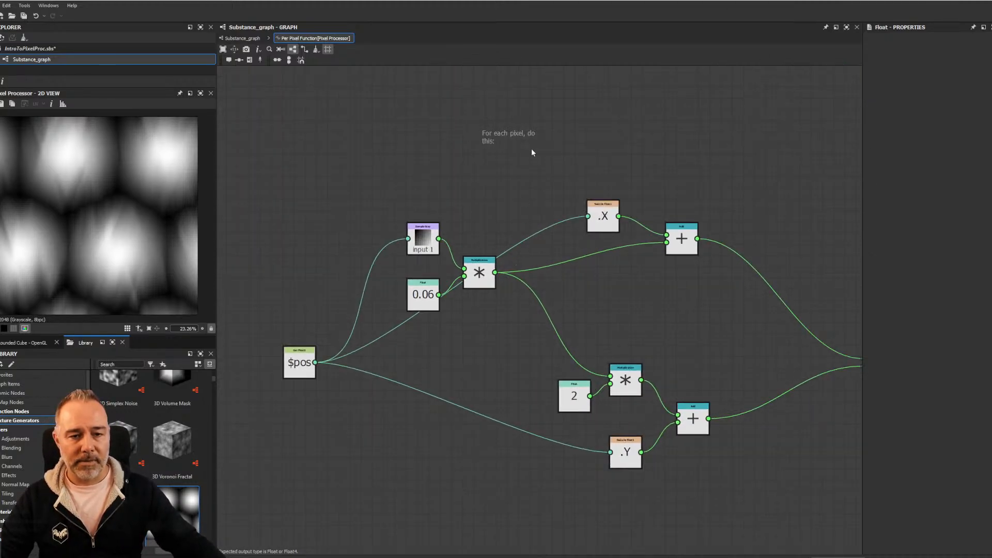
left_click_drag(499, 135, 470, 94)
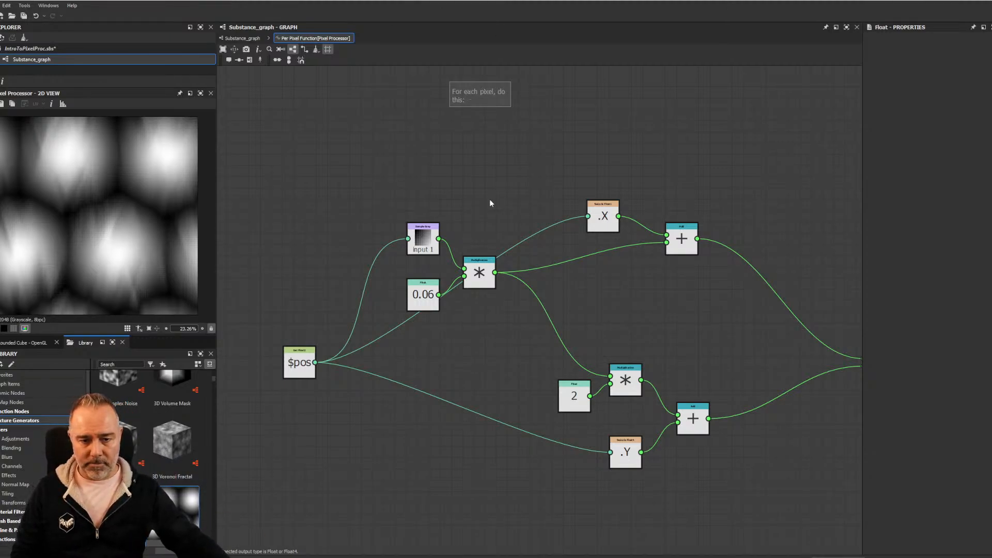
scroll(465, 187, "down", 3)
left_click(656, 262)
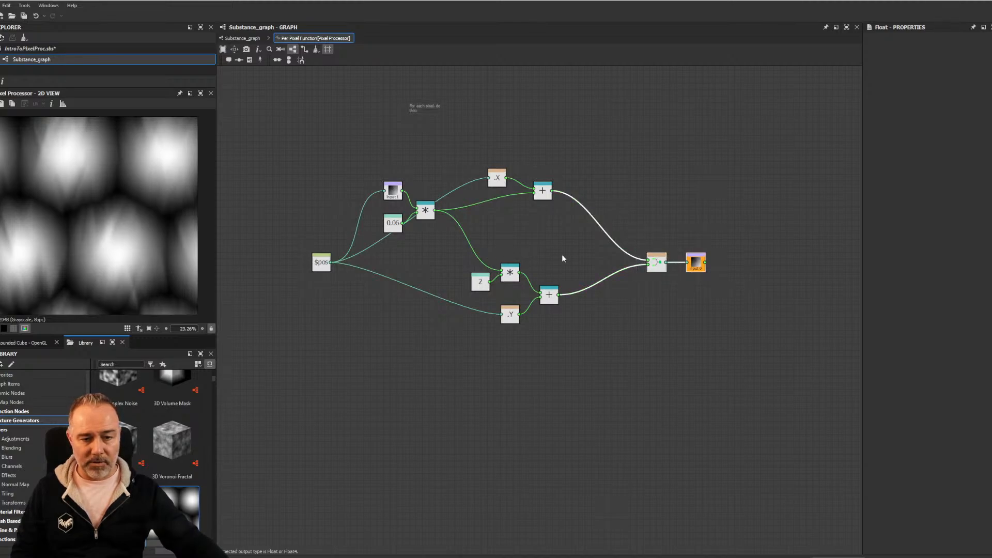
left_click_drag(563, 258, 480, 317)
left_click_drag(510, 281, 510, 369)
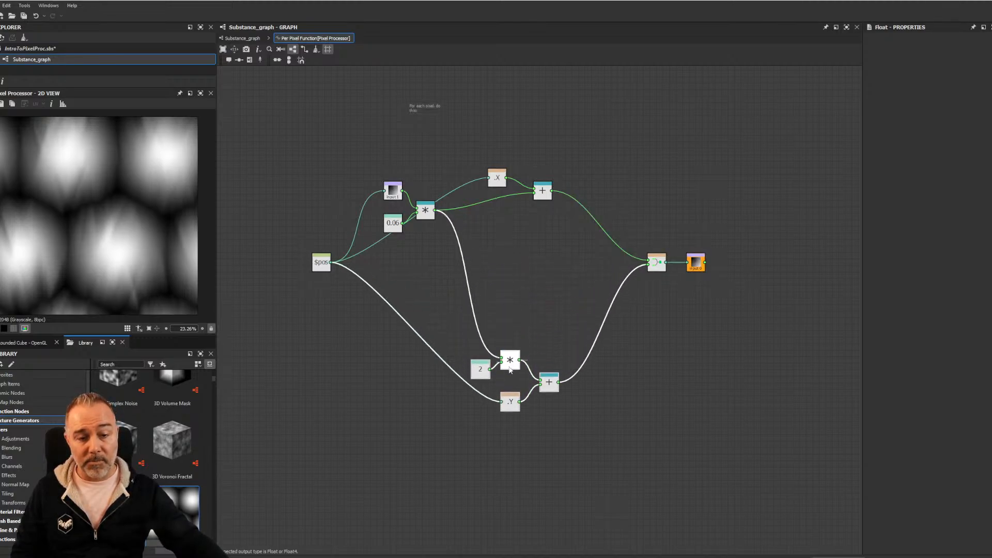
Move the input 1, 0.06 and Multiplication nodes down between the branches, and raise the .X and Add nodes
middle_click_drag(485, 208, 498, 299)
left_click_drag(375, 265, 464, 368)
left_click_drag(472, 260, 564, 231)
Enclose the .X swizzle and its Add node in a frame titled X
left_click_drag(445, 200, 619, 266)
key("space")
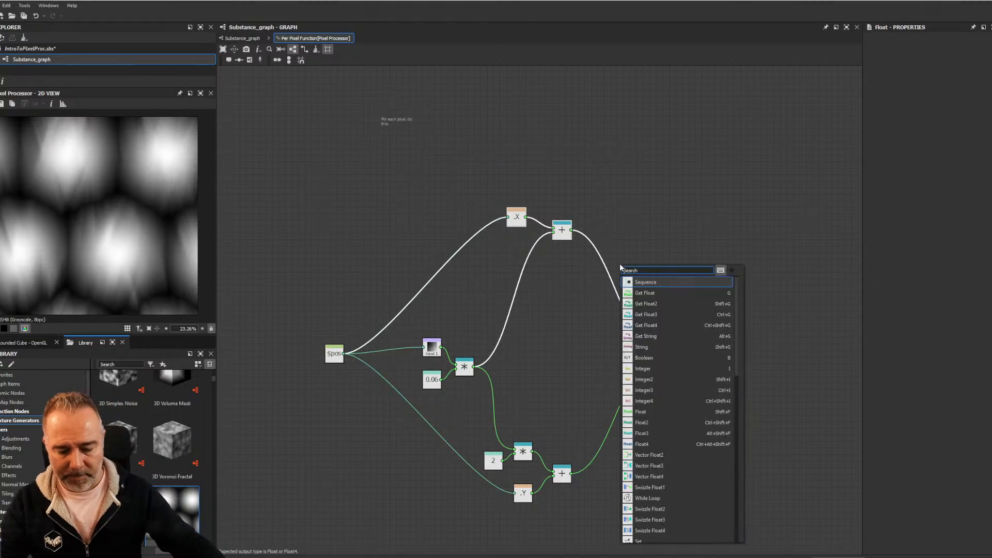
type("frame")
key("Return")
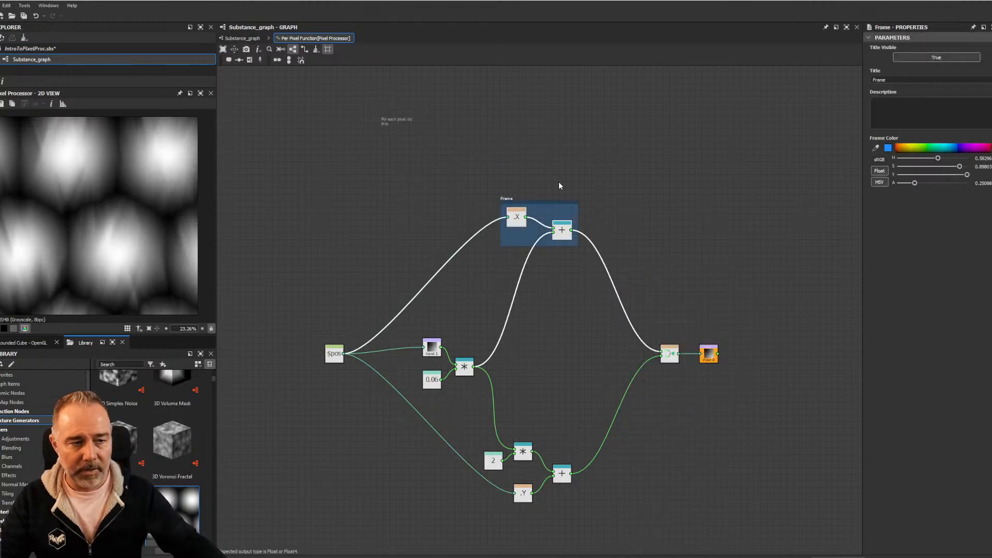
left_click(888, 80)
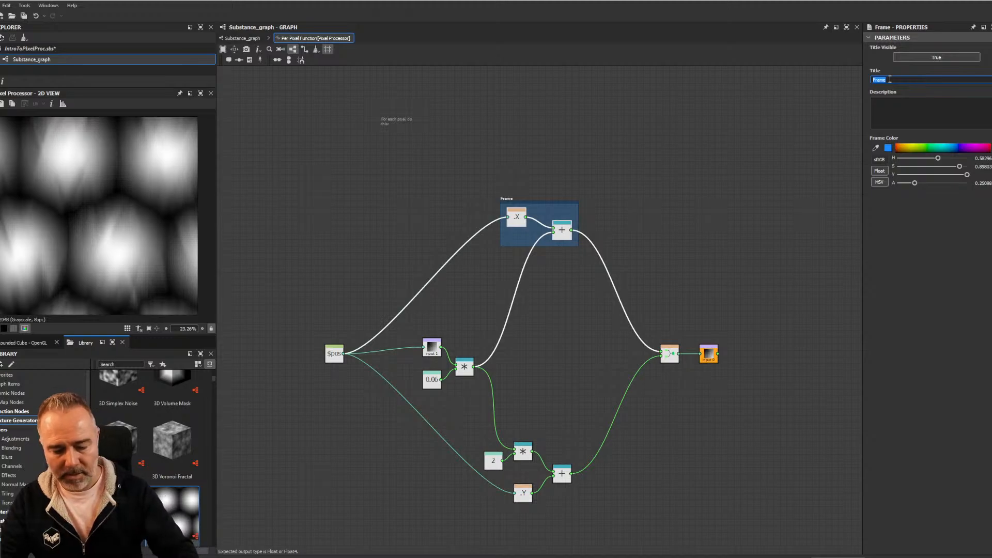
type("x")
left_click(755, 375)
Change the title of the frame around the .X and Add nodes to Y
middle_click_drag(673, 414, 664, 332)
left_click_drag(591, 438, 433, 359)
left_click(881, 80)
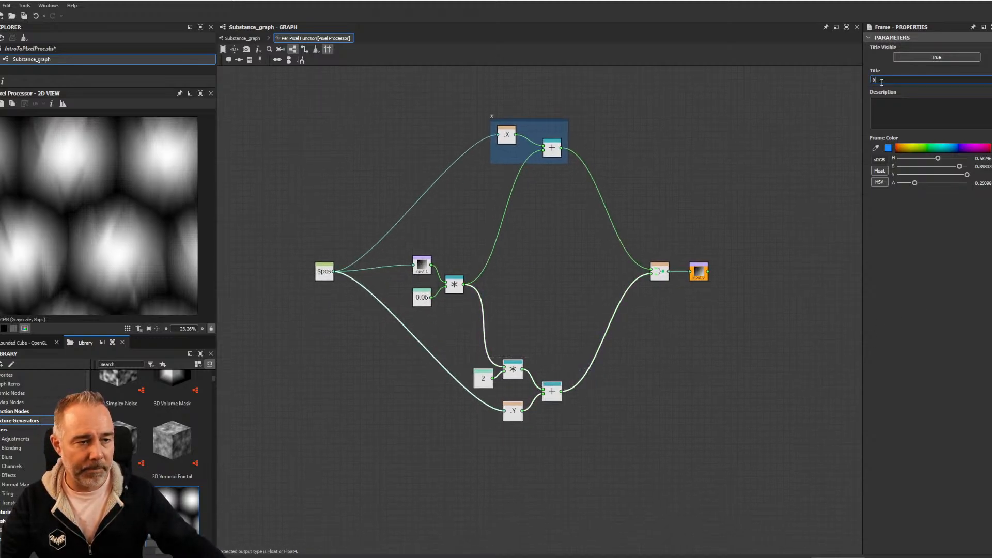
left_click(748, 361)
Enclose the input 1, 0.06 and Multiplication nodes in a frame titled Factor
left_click_drag(391, 237, 500, 324)
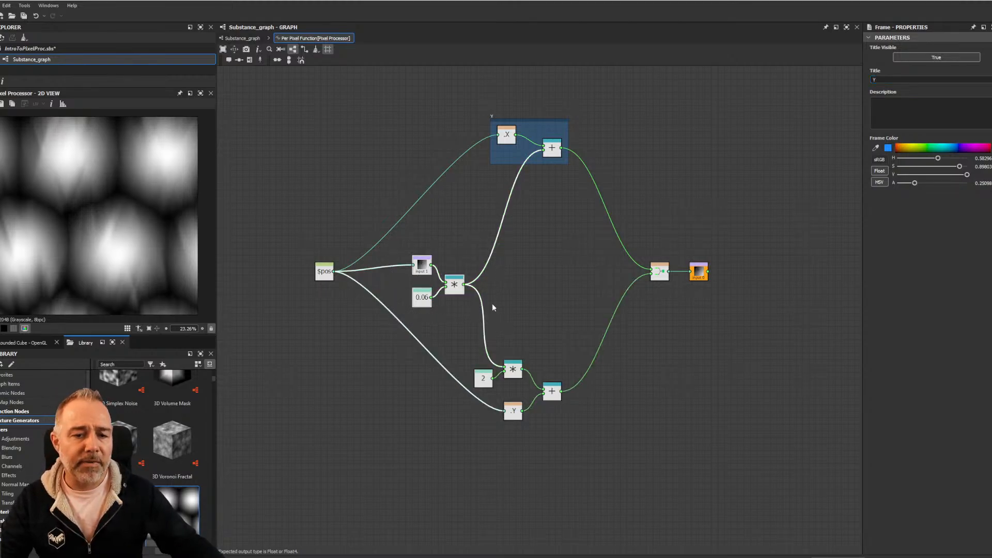
key("space")
type("fr")
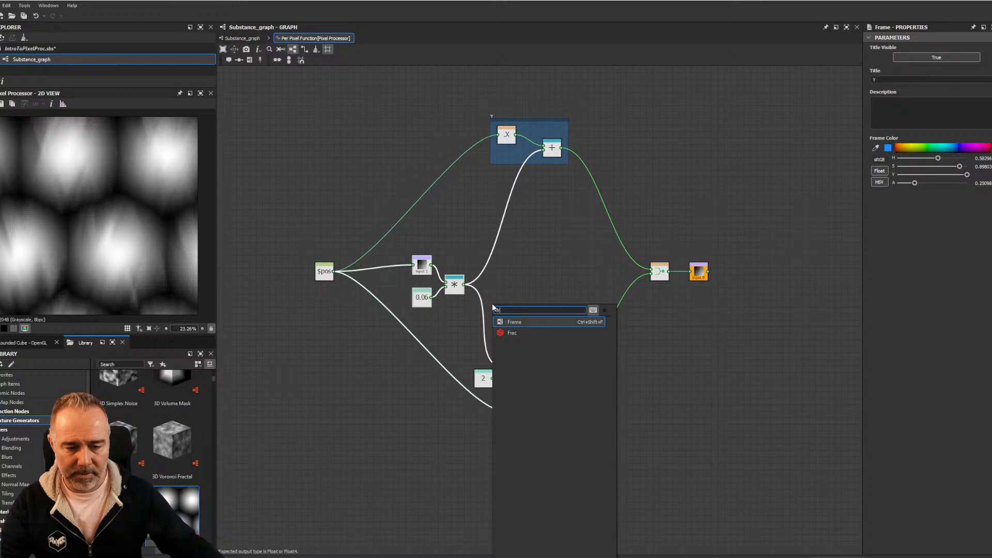
left_click(527, 323)
double_click(877, 79)
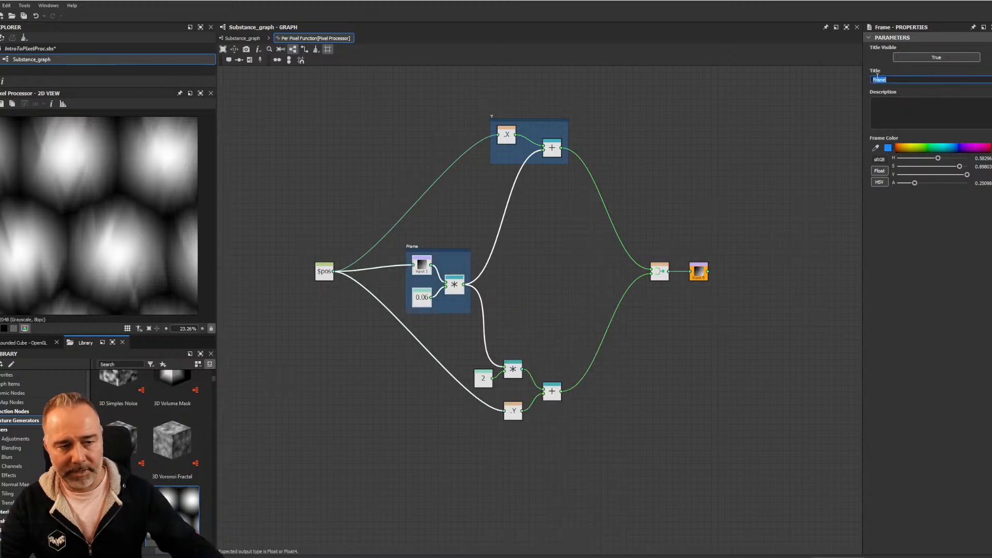
type("Fe")
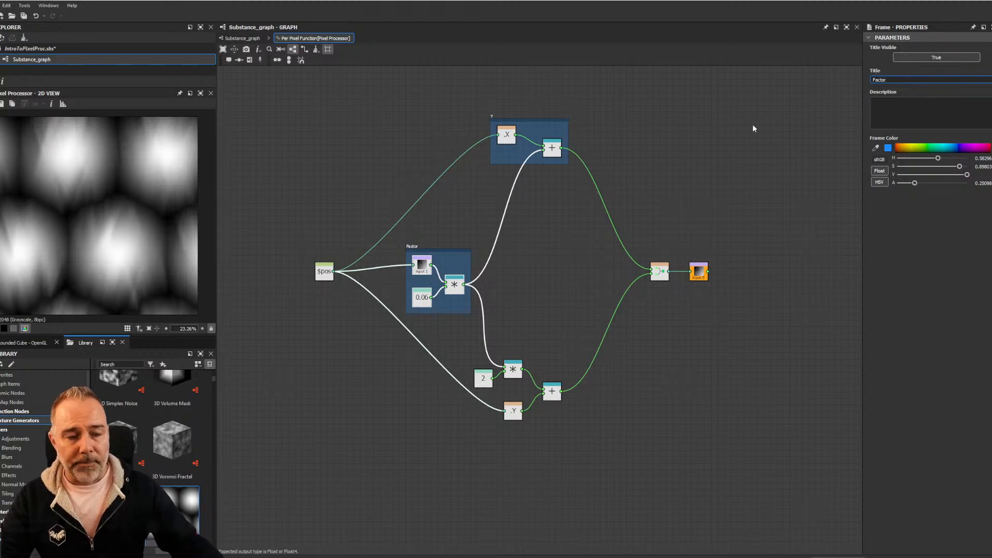
Move the vector node and the final output sampler node farther from the two Add nodes
left_click_drag(643, 223, 747, 321)
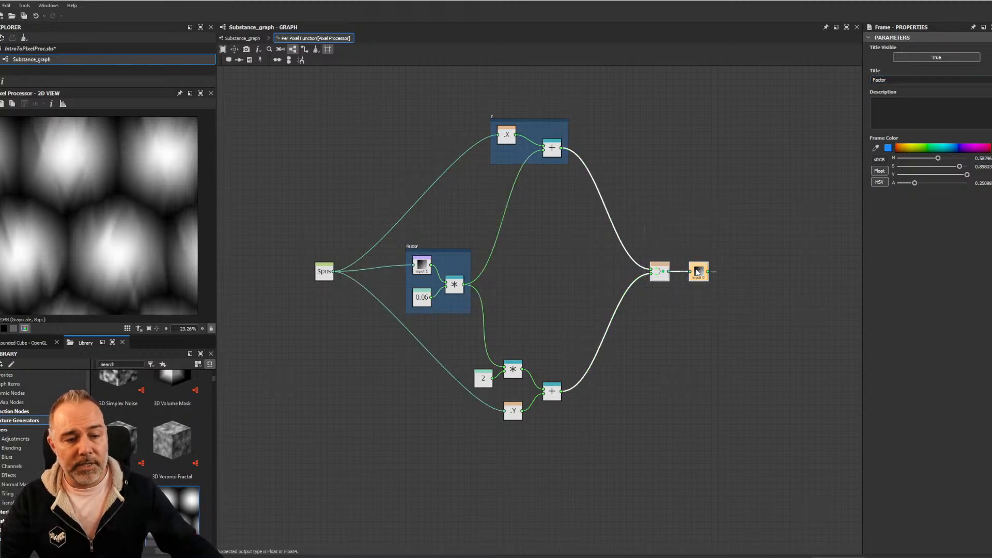
left_click_drag(669, 263, 758, 258)
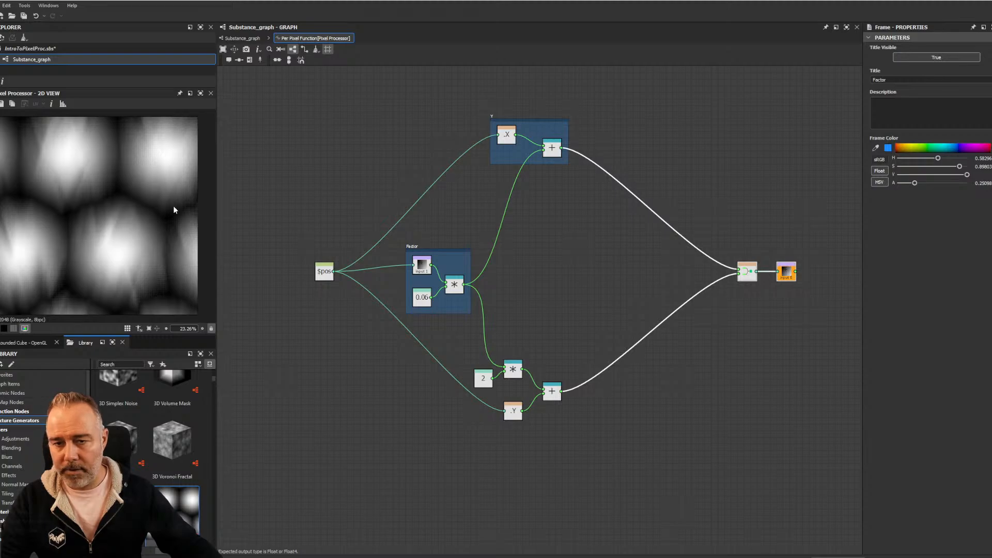
Return to the main Substance_graph and preview the Alveolus node's output in the 2D view
left_click(243, 38)
double_click(314, 235)
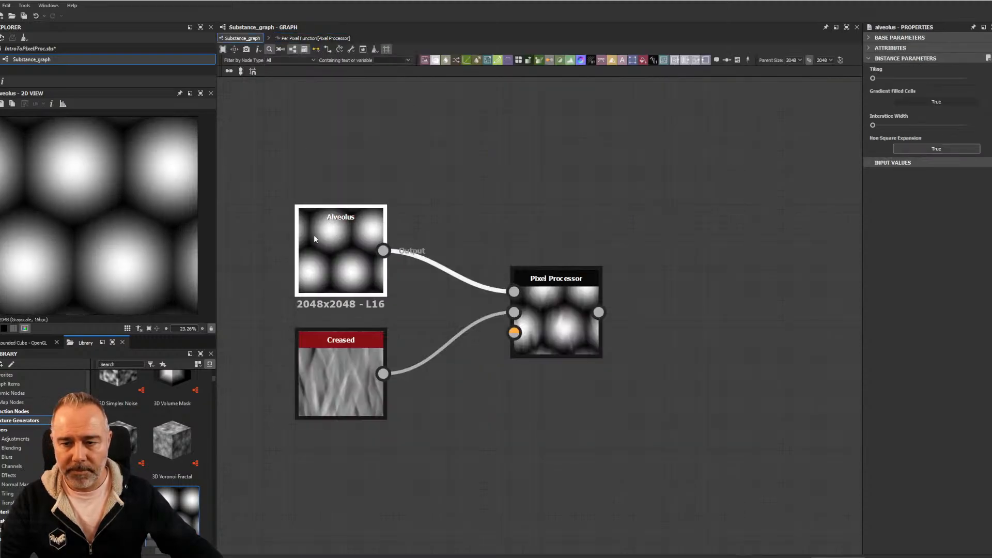
scroll(324, 238, "up", 3)
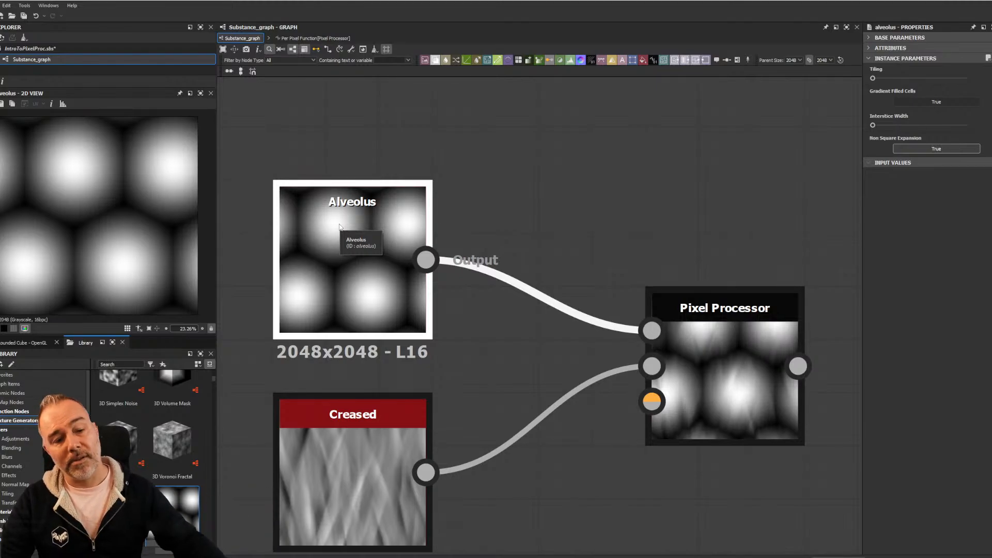
left_click(768, 297)
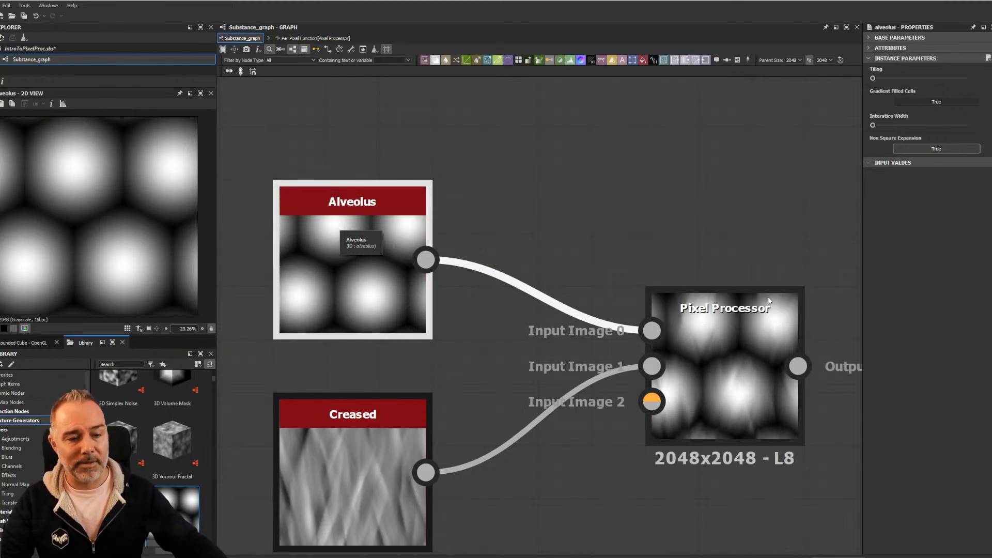
Open the Pixel Processor's function and add an If...Else node between the Factor frame and the vector node
double_click(720, 352)
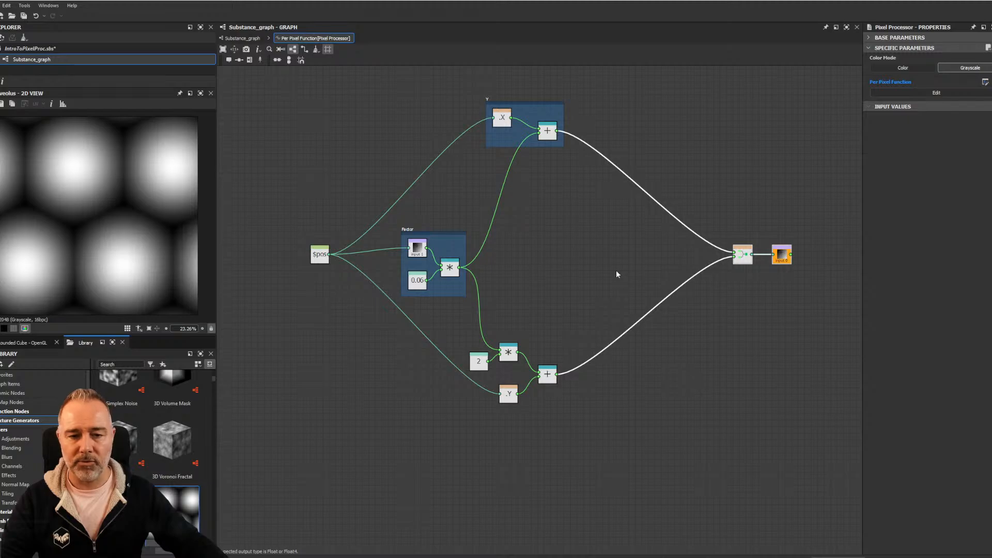
scroll(618, 279, "up", 3)
scroll(585, 288, "down", 3)
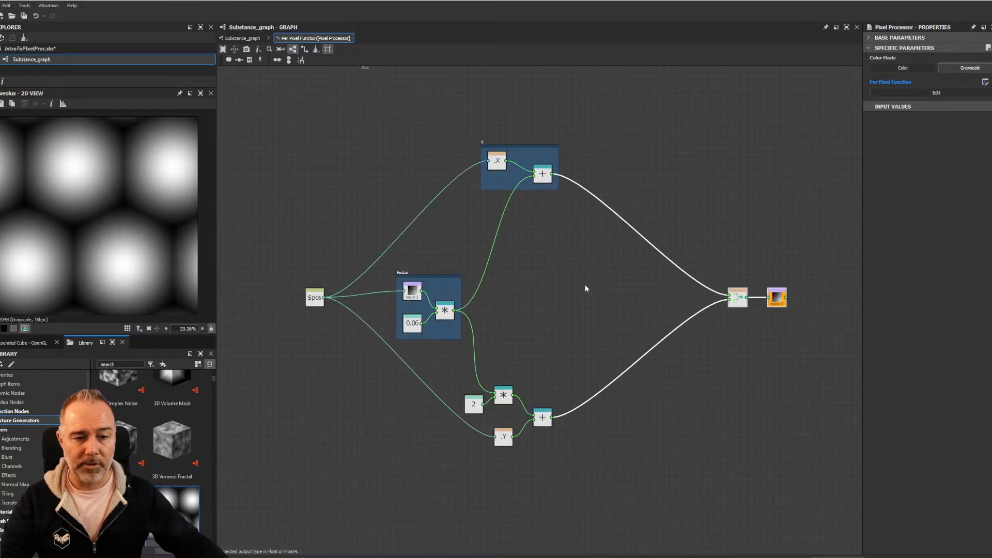
left_click(585, 288)
key("space")
type("if")
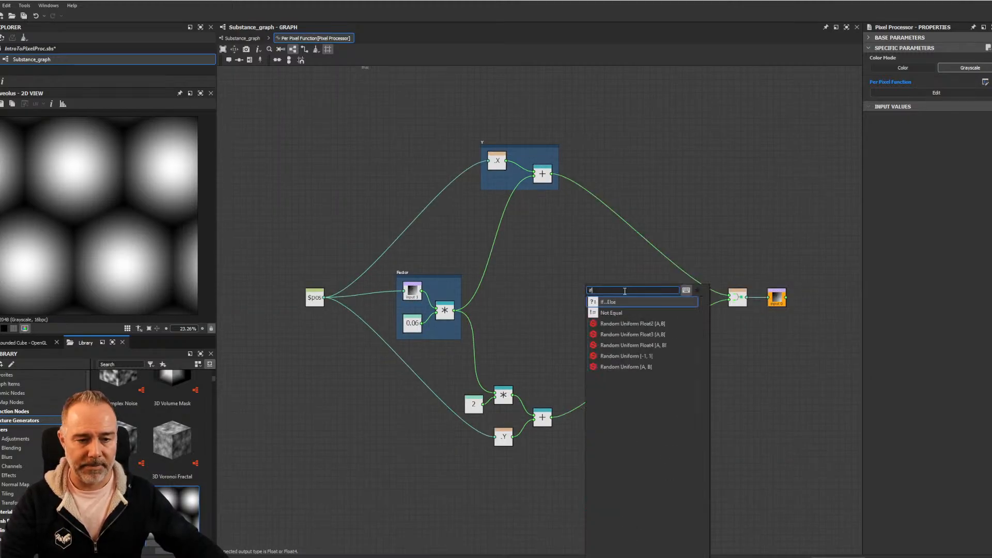
left_click(629, 303)
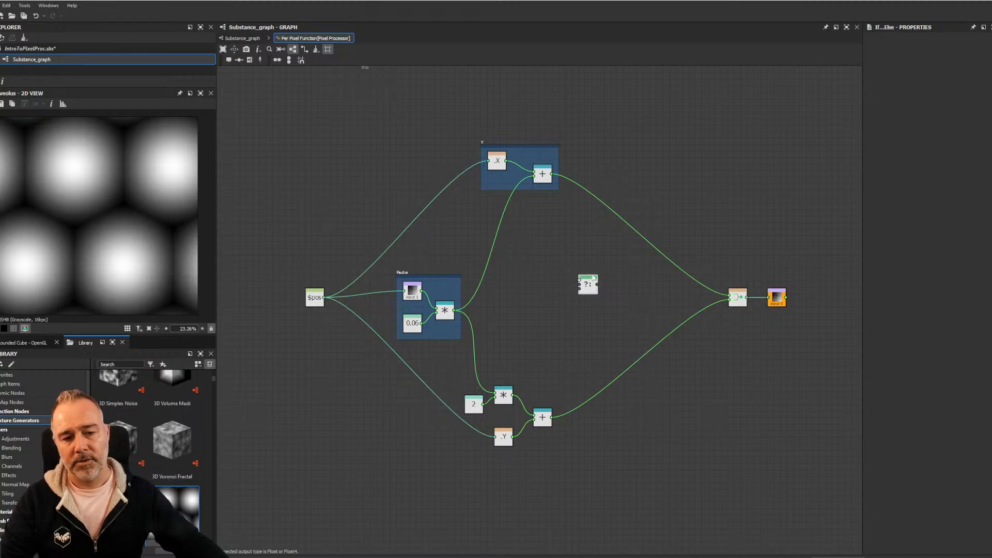
scroll(584, 288, "up", 5)
middle_click_drag(600, 303, 560, 308)
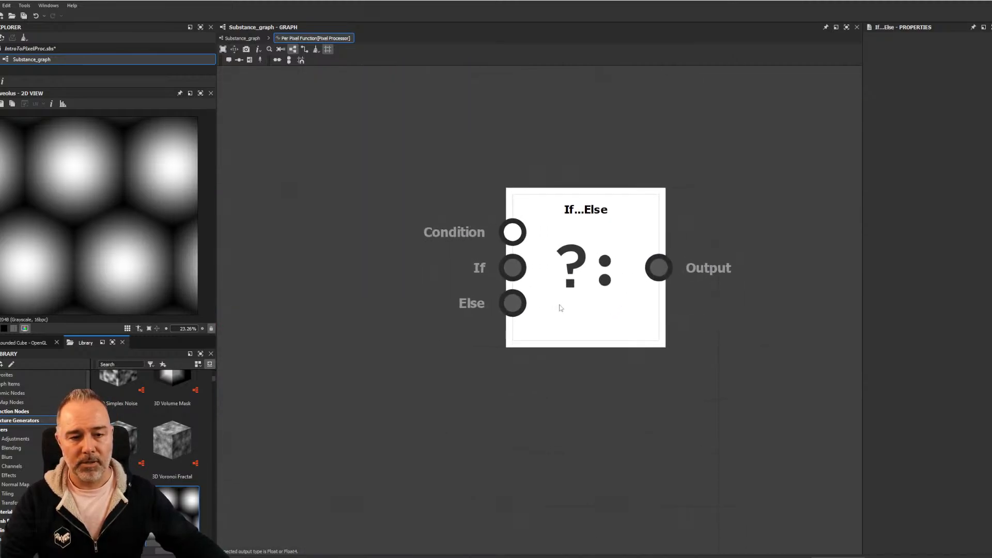
Reposition the If...Else node in the open area between the Factor frame and the vector node
left_click_drag(580, 241, 633, 251)
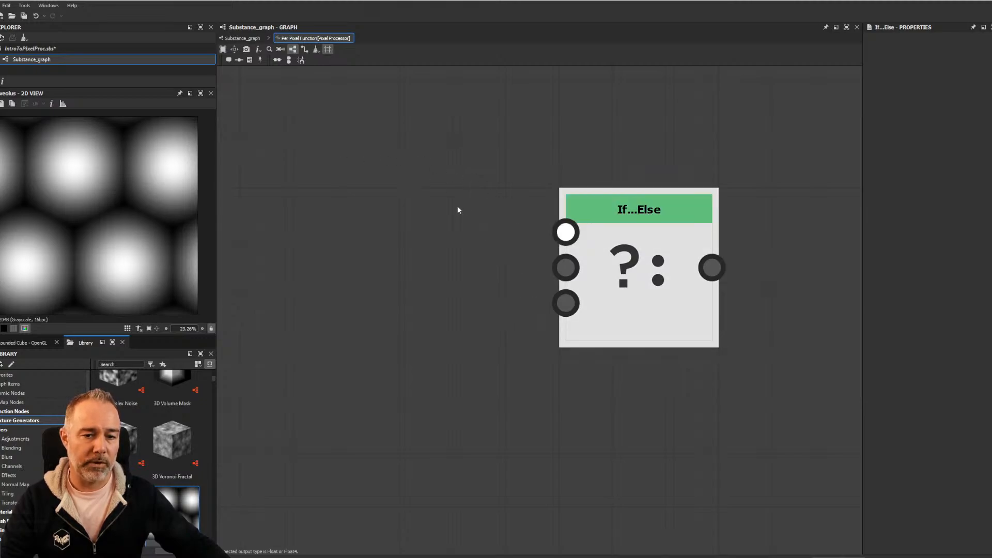
scroll(459, 206, "down", 1)
left_click_drag(600, 252, 677, 249)
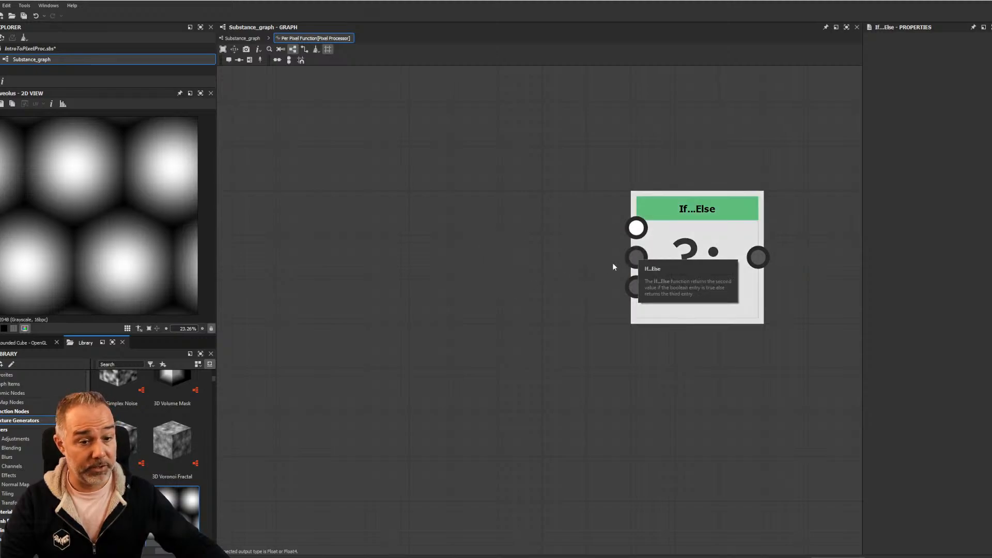
key("f")
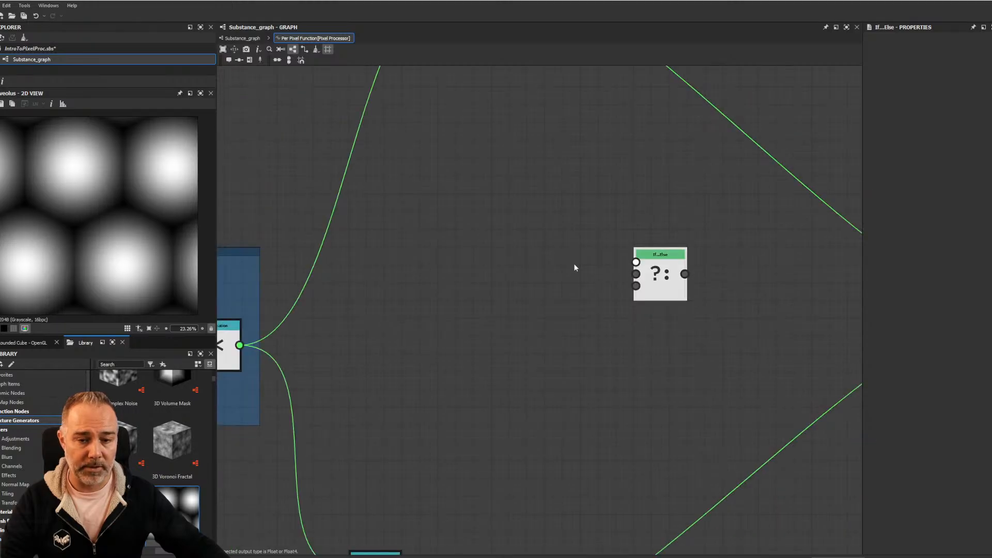
scroll(624, 287, "up", 2)
scroll(597, 277, "down", 4)
scroll(573, 268, "up", 1)
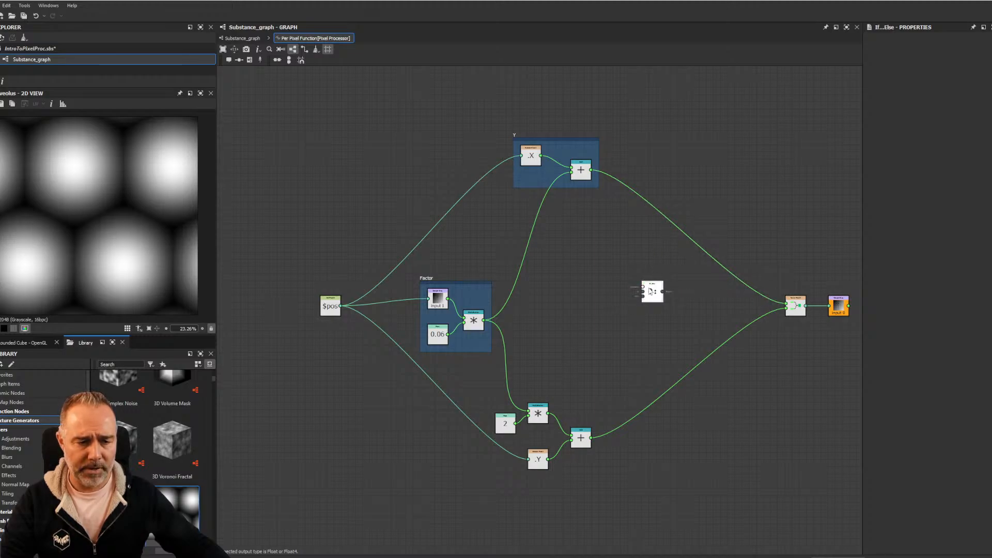
left_click_drag(649, 289, 786, 368)
middle_click_drag(797, 332, 696, 296)
mouse_move(695, 275)
left_mouse_down()
mouse_move(596, 276)
mouse_move(682, 278)
left_mouse_up()
left_click_drag(694, 340, 480, 269)
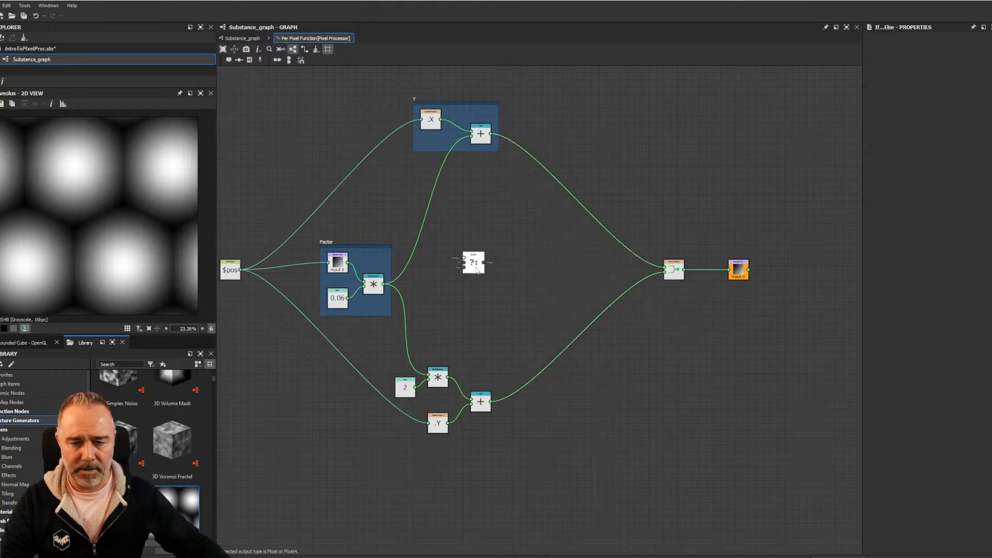
middle_click_drag(481, 270, 545, 273)
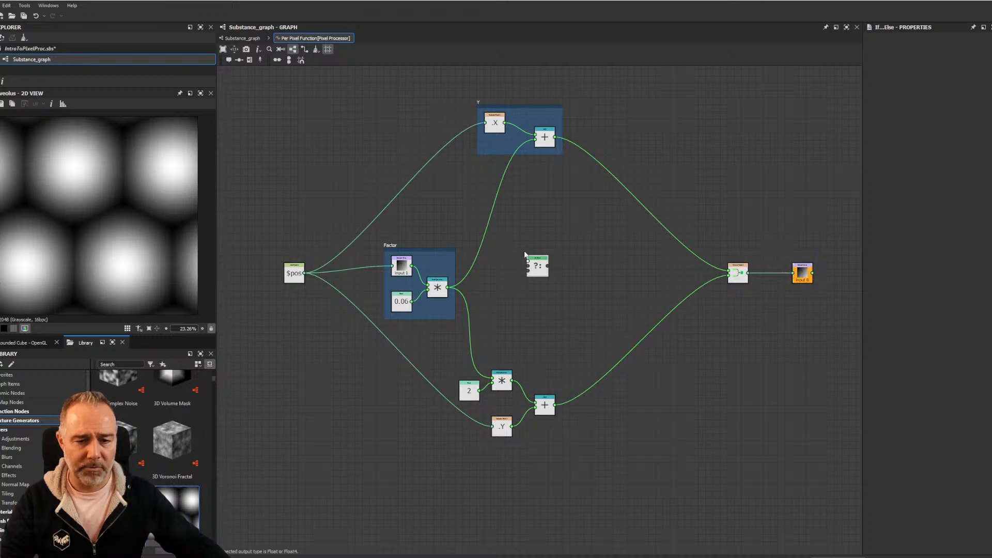
scroll(392, 261, "up", 5)
scroll(473, 272, "down", 5)
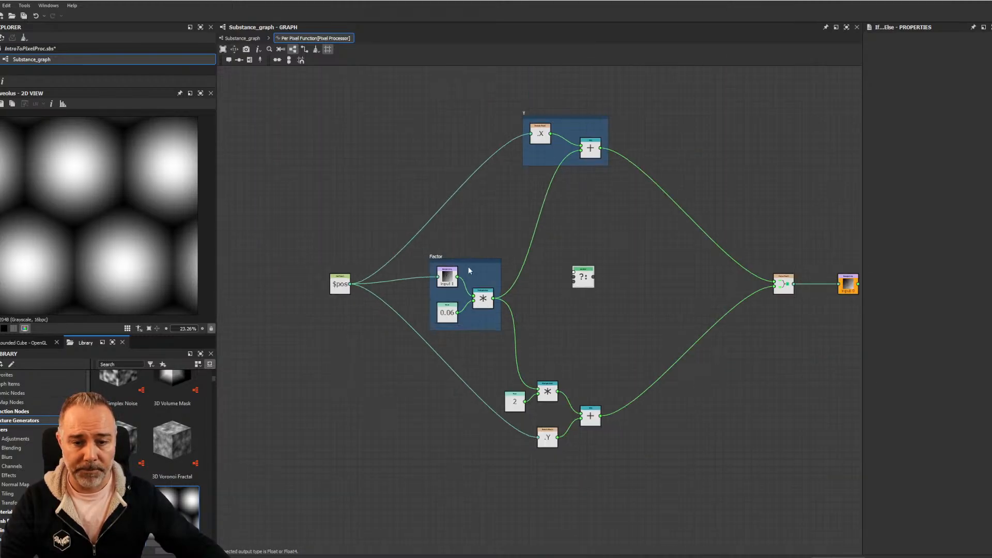
Move the $pos node farther from the Factor frame and place the If...Else node just above that frame
middle_click_drag(387, 276, 495, 281)
left_click_drag(450, 287, 357, 285)
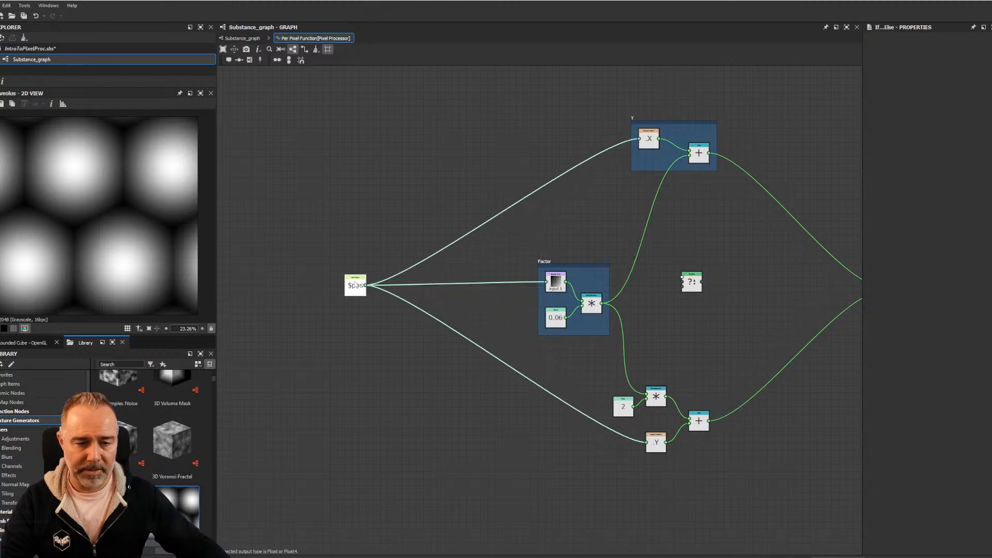
left_click_drag(700, 277, 563, 220)
scroll(564, 219, "up", 1)
scroll(564, 220, "up", 3)
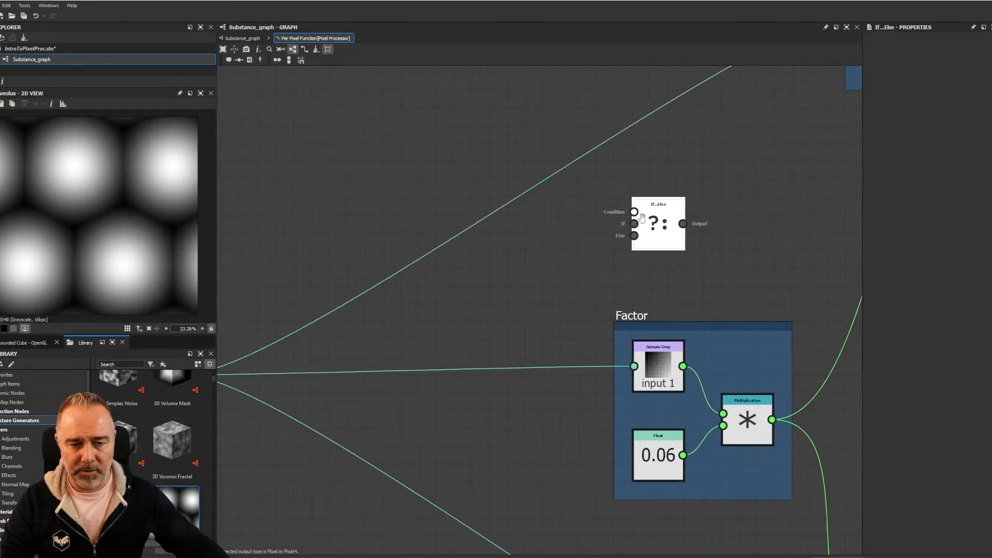
scroll(620, 221, "down", 2)
Add a Sample Gray node fed by $pos and place it above the existing connections
key("space")
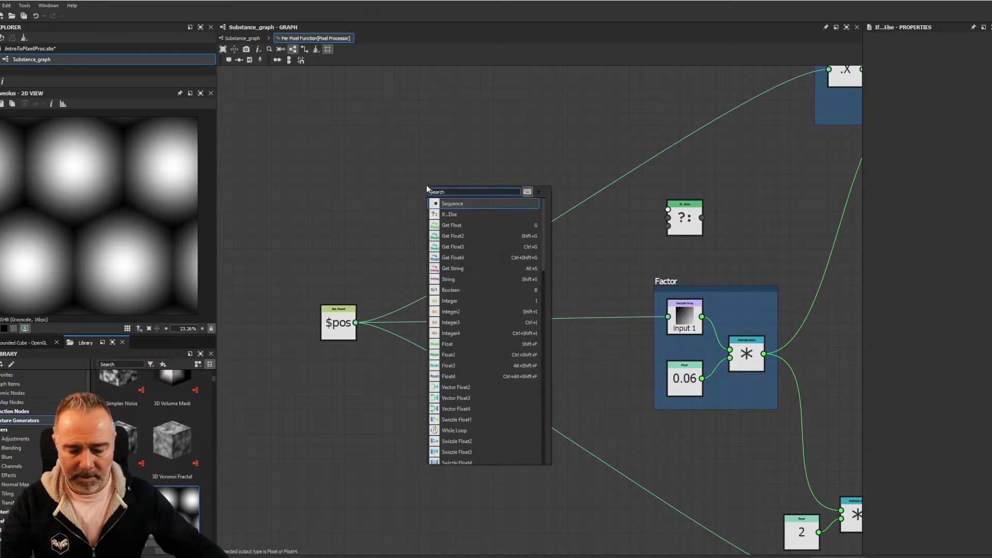
type("sam")
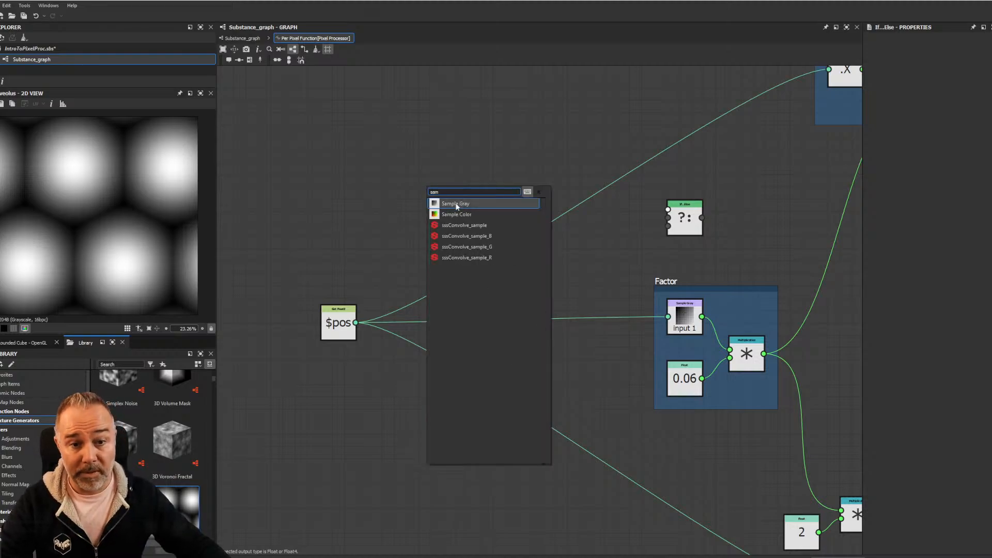
left_click_drag(356, 322, 442, 186)
type("sam")
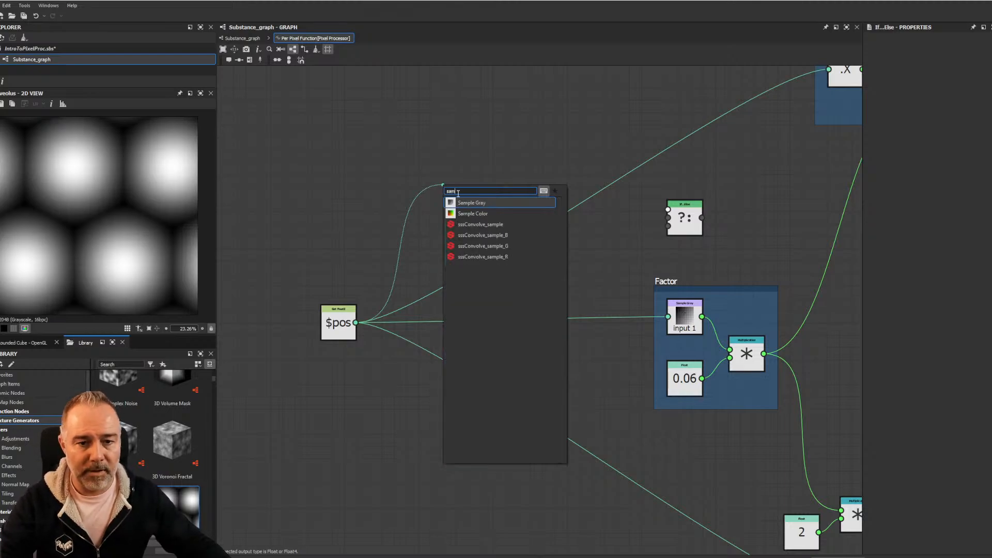
left_click(472, 203)
left_click_drag(458, 187, 447, 158)
scroll(449, 150, "up", 3)
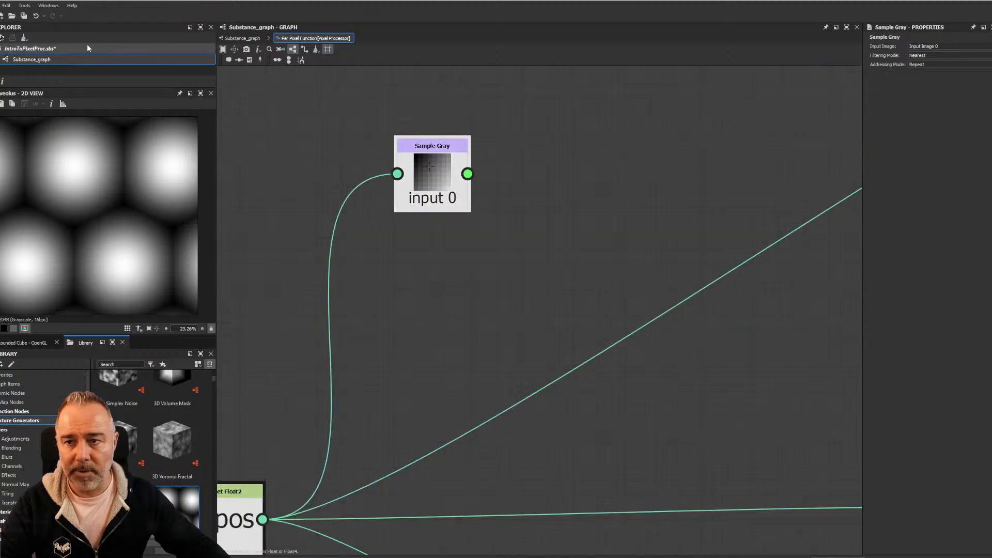
Preview the Pixel Processor in the 2D view and set the new Sample Gray node as its function's output
left_click(243, 39)
left_click(302, 39)
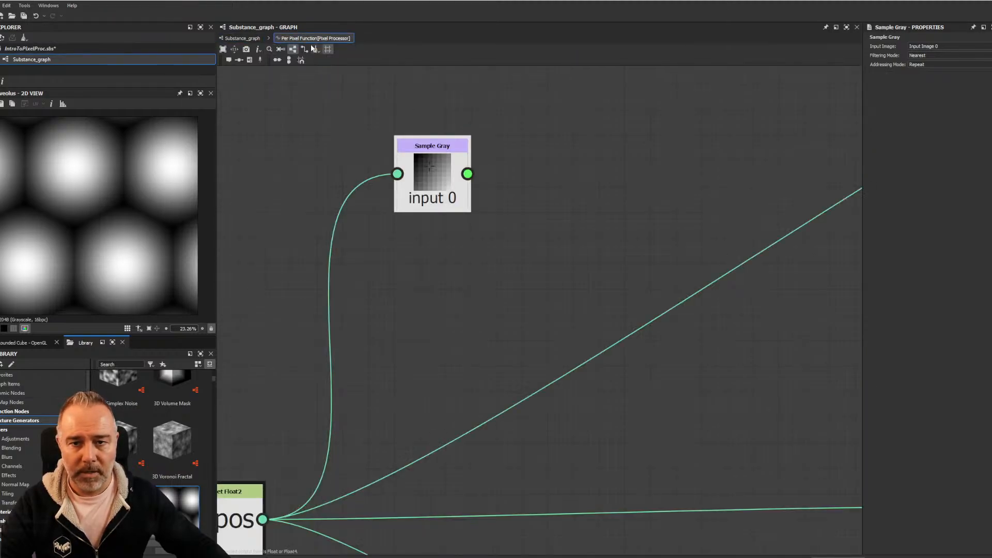
left_click(252, 37)
left_click(705, 336)
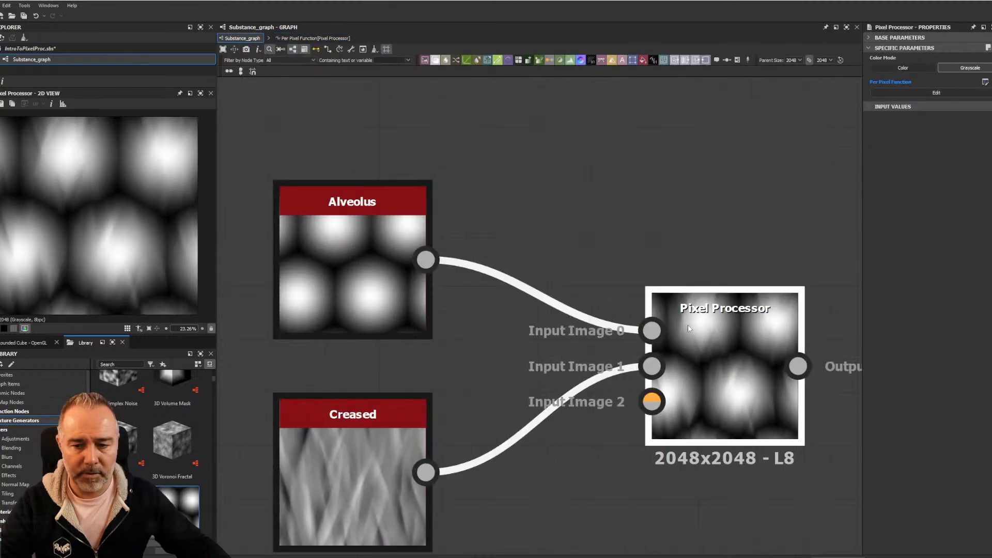
left_click(318, 39)
right_click(442, 180)
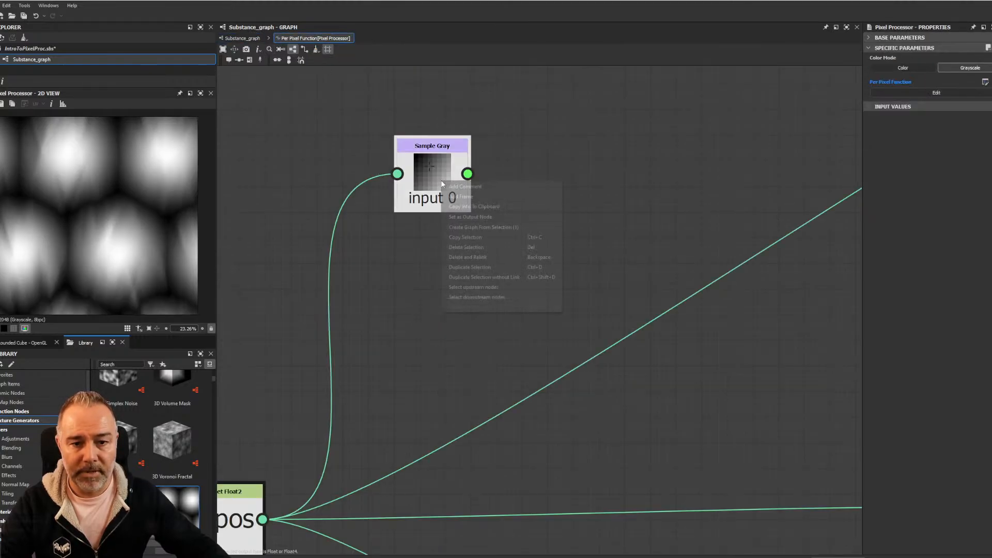
left_click(484, 216)
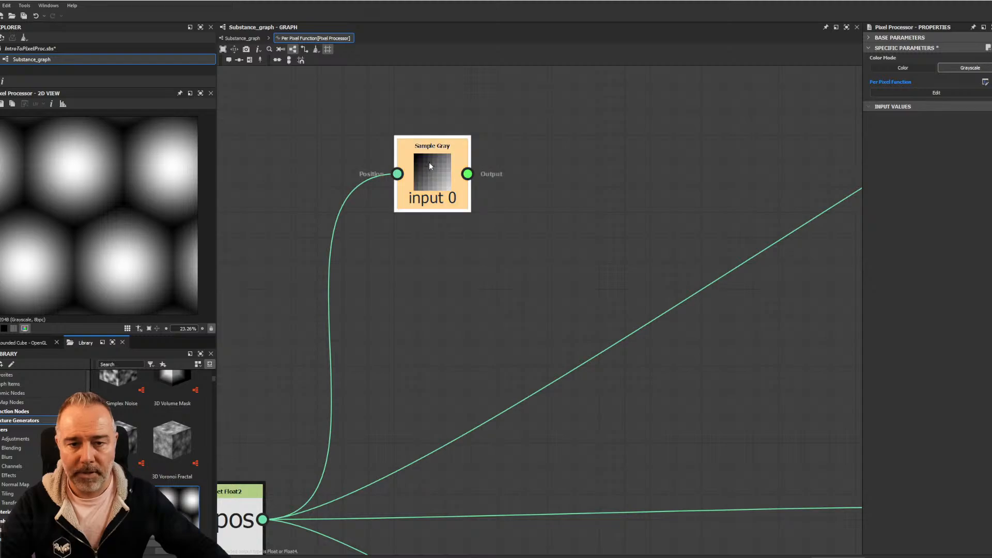
Add a Greater node and connect the input 0 Sample Gray output to its first input
scroll(491, 190, "down", 1)
left_click(510, 187)
key("space")
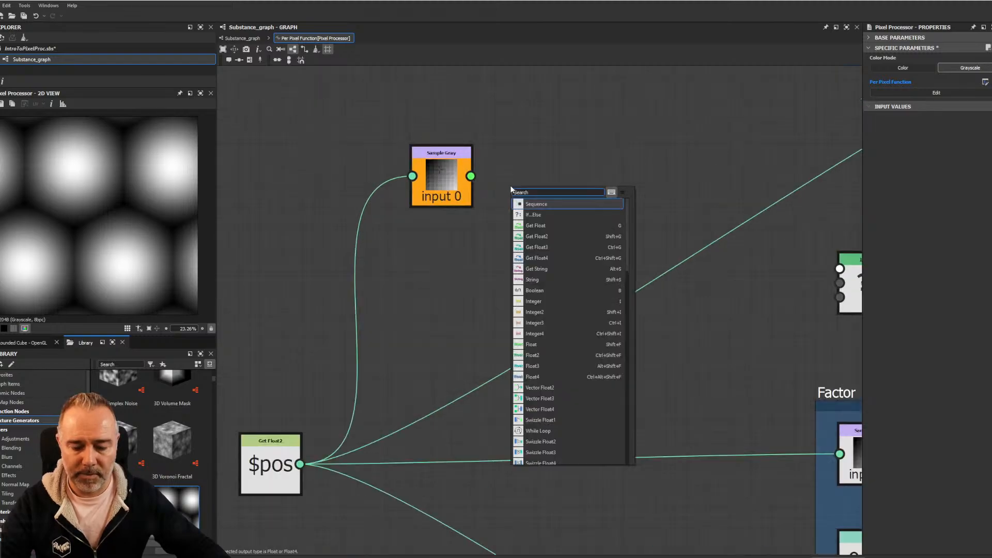
type("gr")
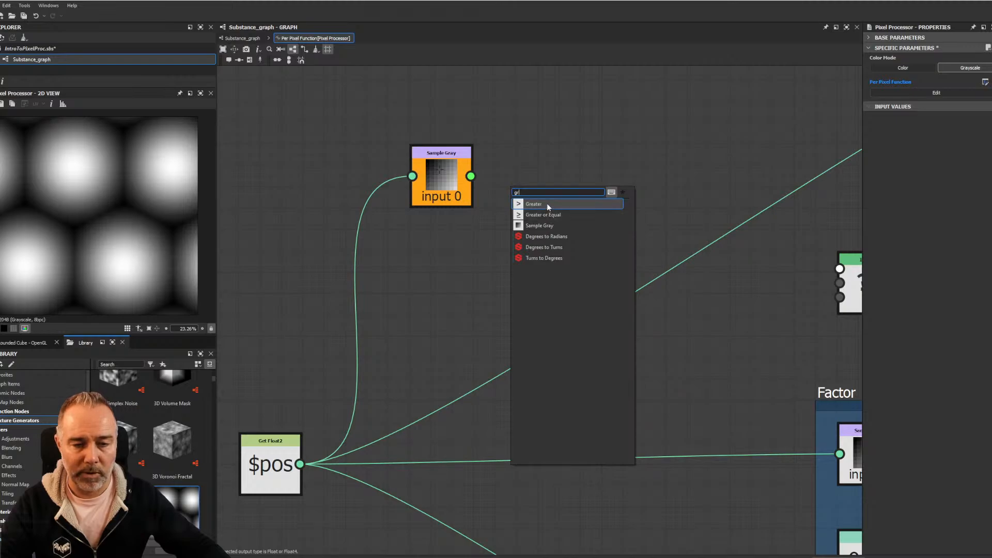
left_click(547, 204)
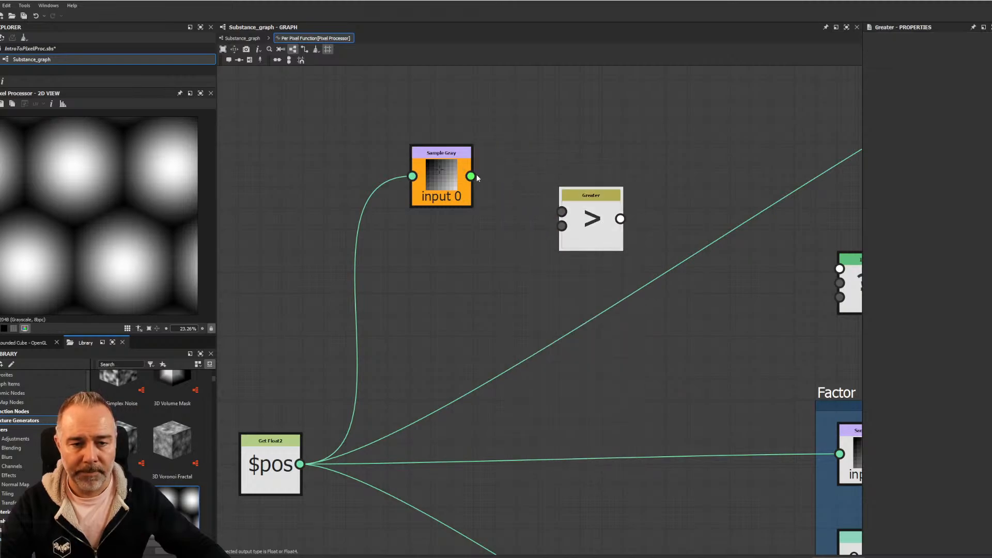
left_click_drag(476, 177, 562, 211)
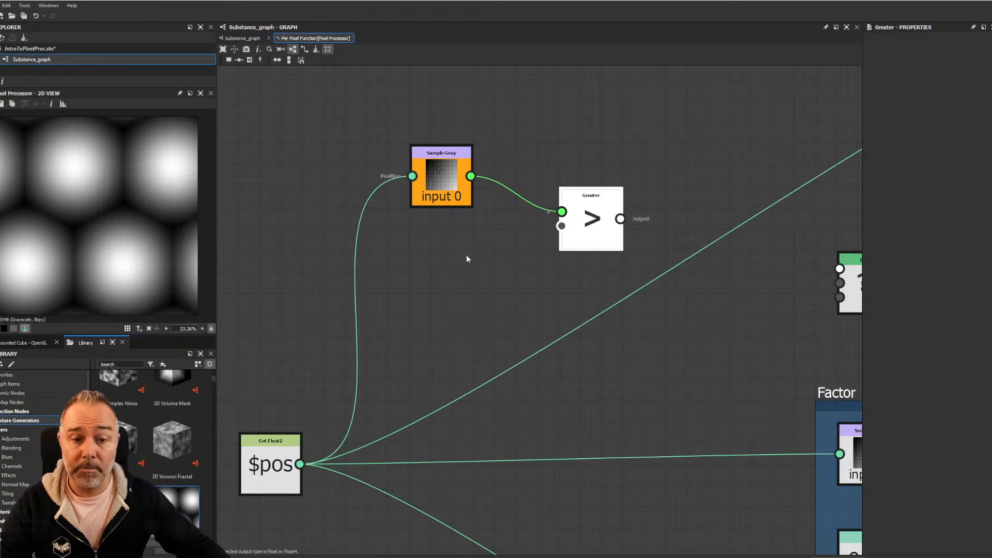
Add a Float node with value 0.5 connected to the Greater node's second input
right_click(467, 259)
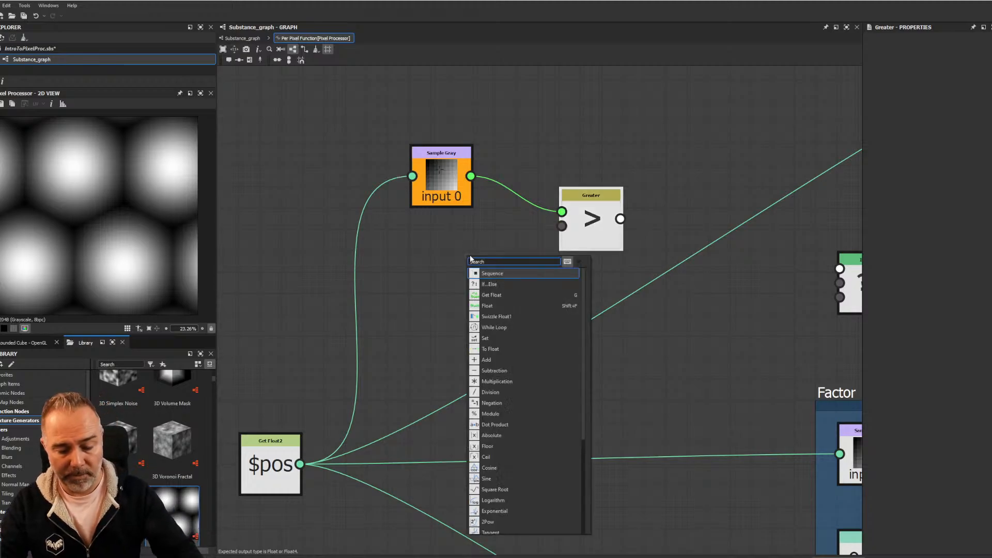
type("float")
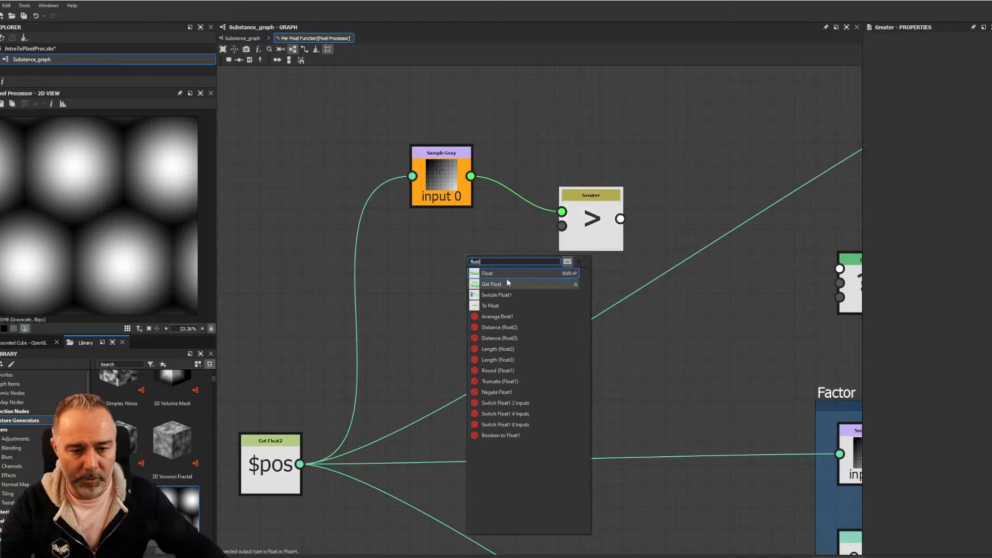
key("Return")
left_click(990, 46)
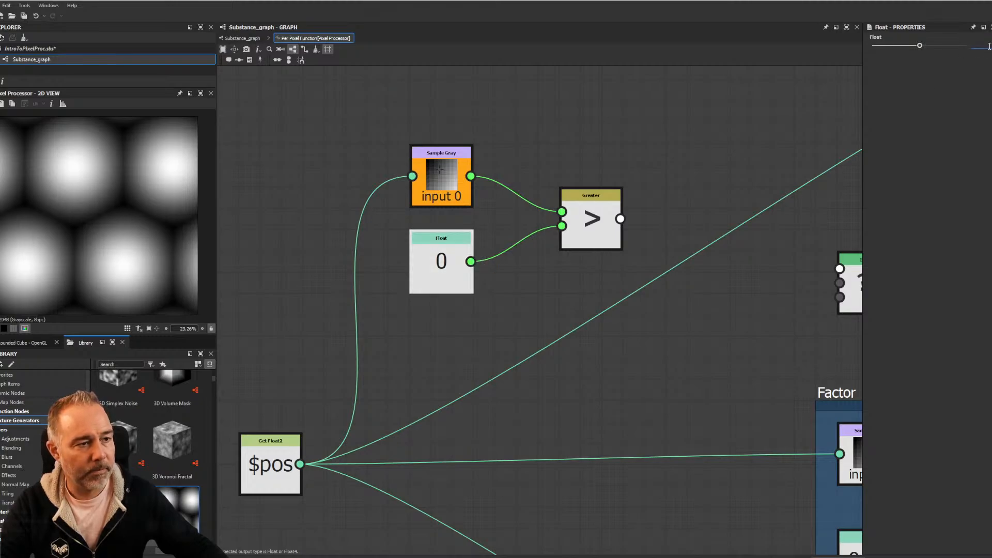
type("0.5")
key("Return")
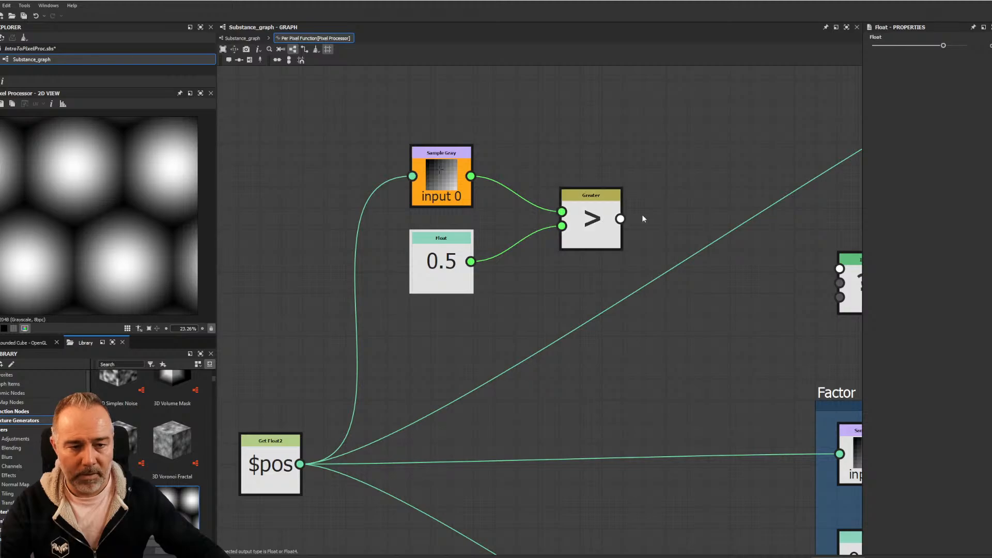
Connect the Greater output to If...Else's Condition and shift the comparison nodes and the If...Else node slightly upward
left_click_drag(622, 219, 840, 269)
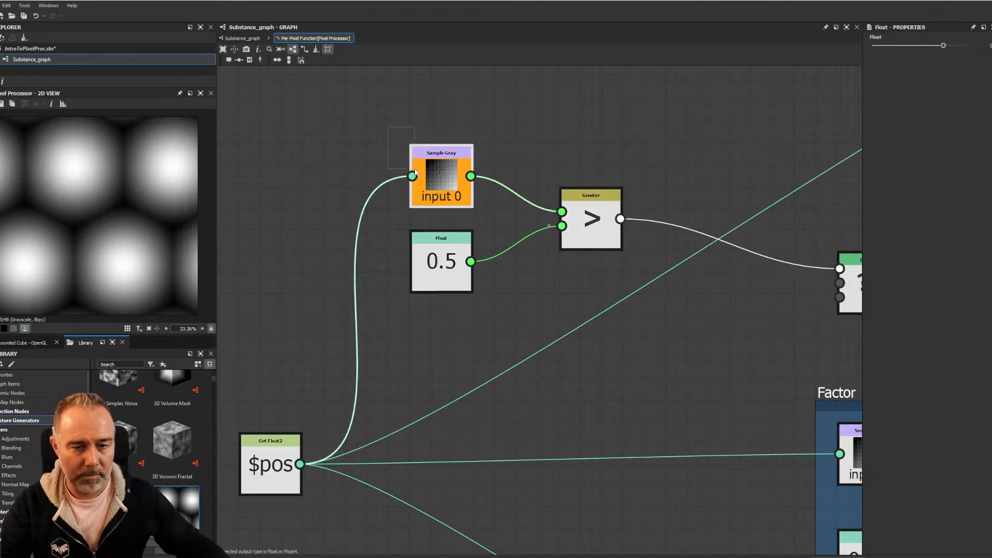
left_click_drag(598, 228, 631, 173)
middle_click_drag(714, 245, 367, 217)
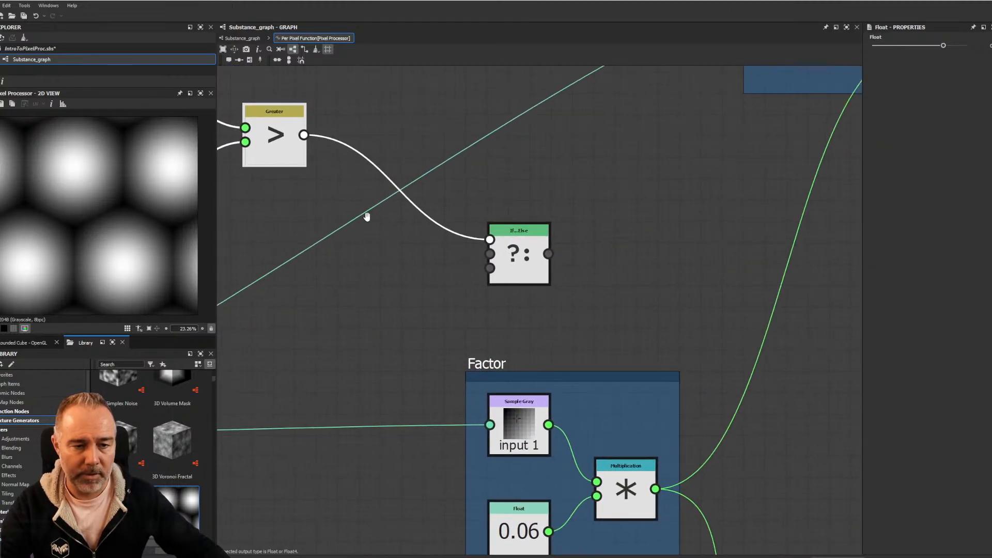
scroll(371, 218, "down", 3)
scroll(591, 240, "down", 3)
middle_click_drag(576, 240, 505, 239)
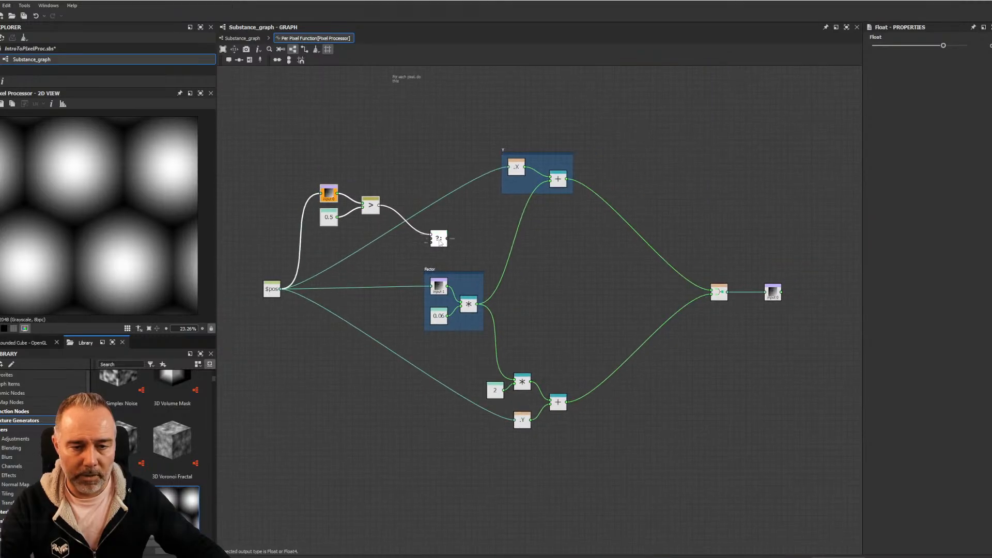
mouse_move(440, 243)
left_mouse_down()
mouse_move(539, 244)
mouse_move(445, 231)
left_mouse_up()
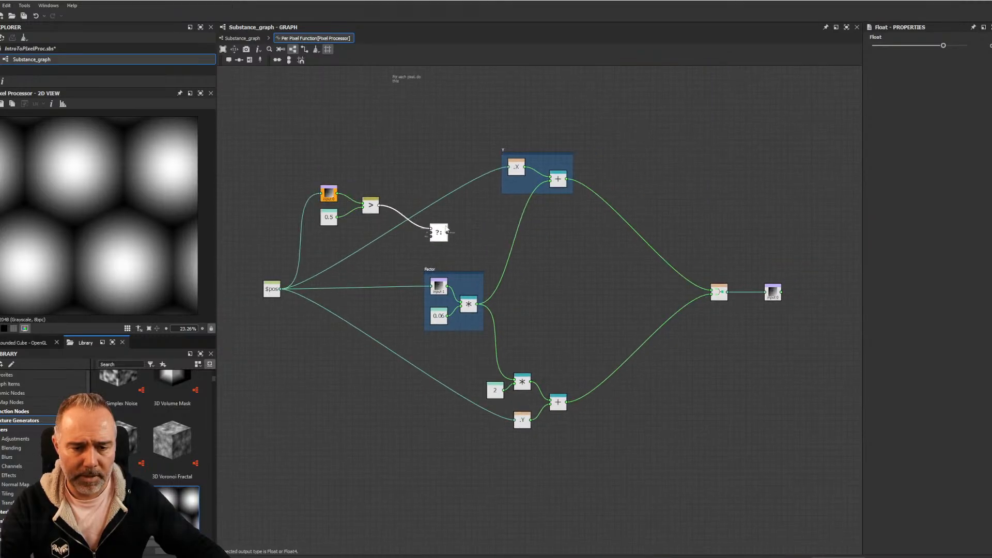
scroll(494, 262, "up", 3)
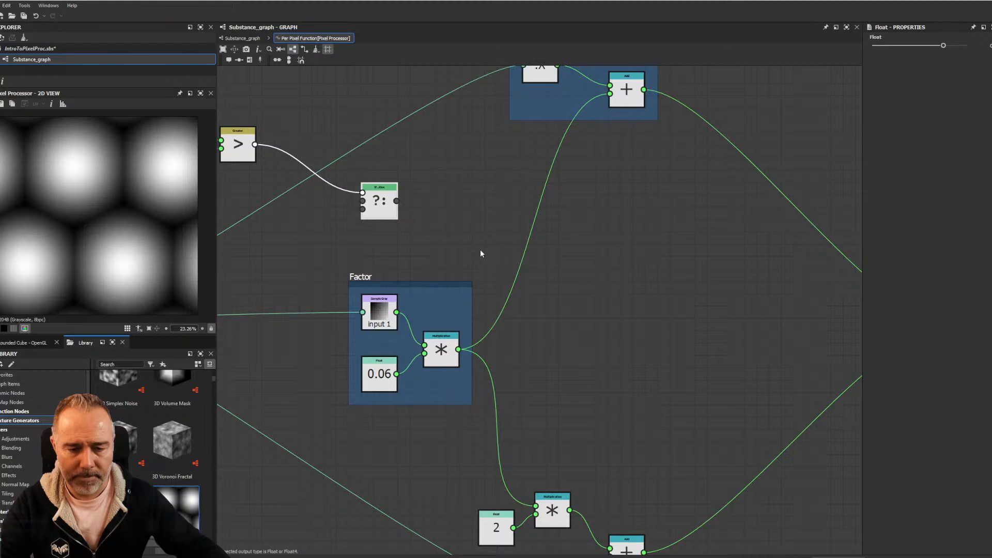
Connect the Factor Multiplication output to If...Else's If input and transfer the Multiplication's original downstream links to If...Else's output
left_click_drag(390, 195, 499, 232)
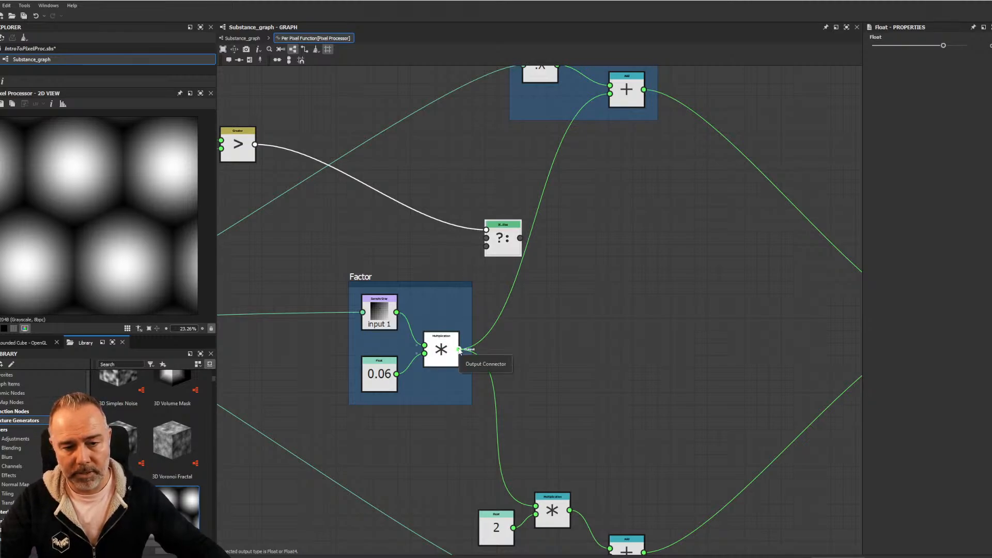
left_click_drag(459, 350, 486, 239)
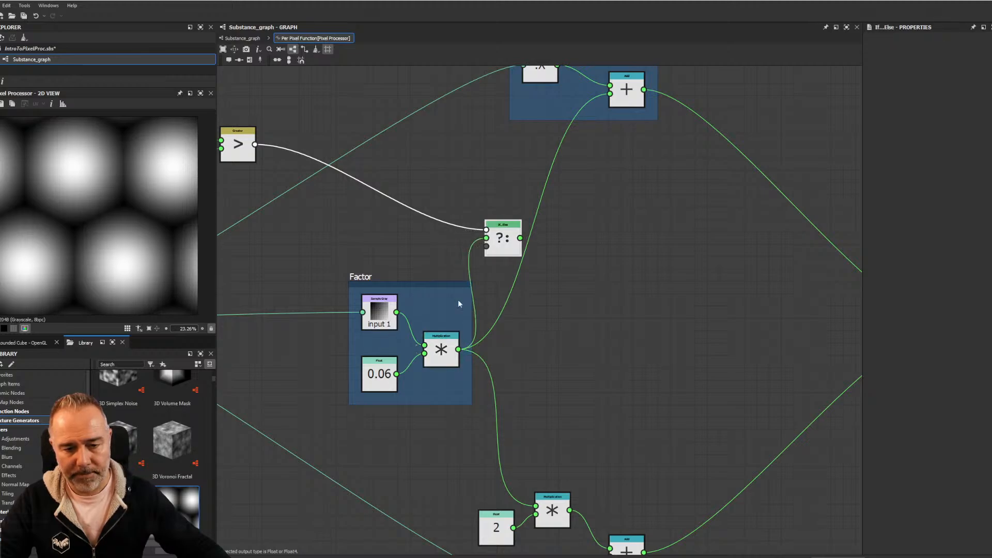
left_click_drag(458, 350, 473, 351, "shift")
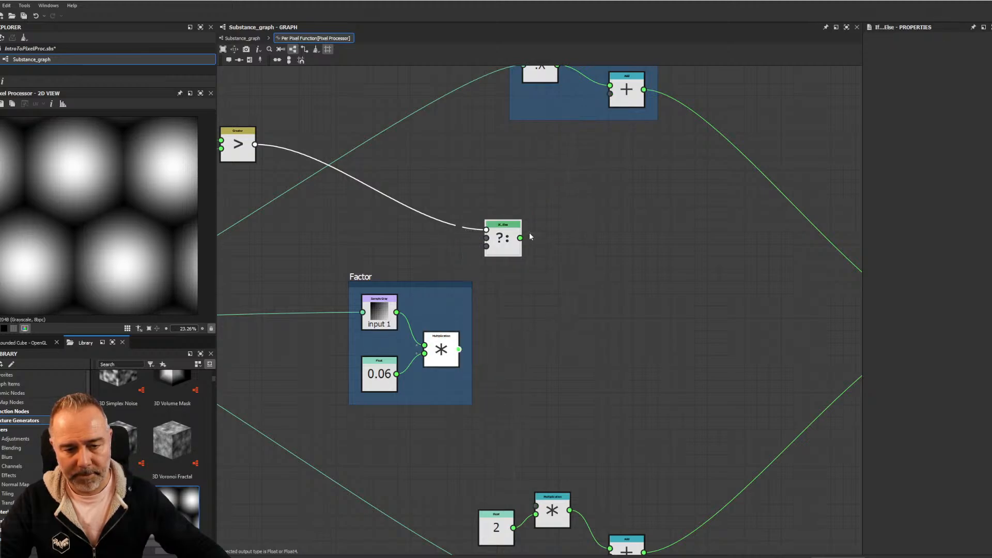
mouse_move(530, 237)
left_mouse_down("shift")
mouse_move(520, 238)
mouse_move(530, 244)
left_mouse_up("shift")
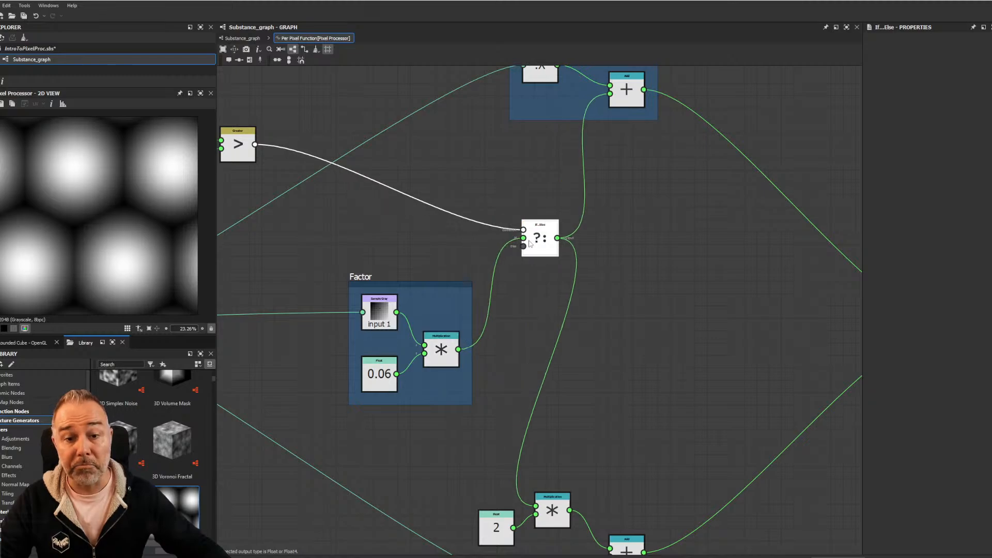
Set the Float node in the Factor frame to 0
scroll(530, 244, "down", 3)
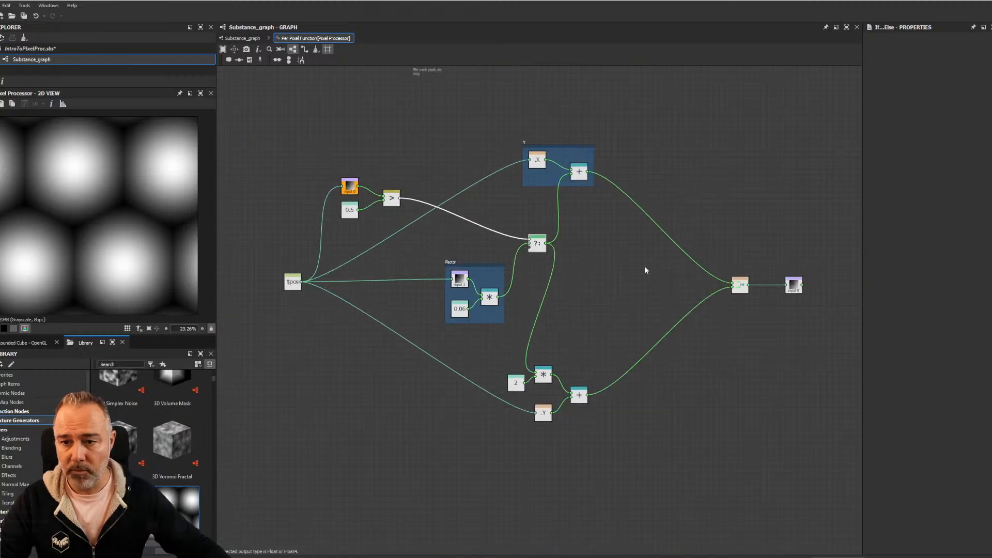
scroll(560, 253, "up", 3)
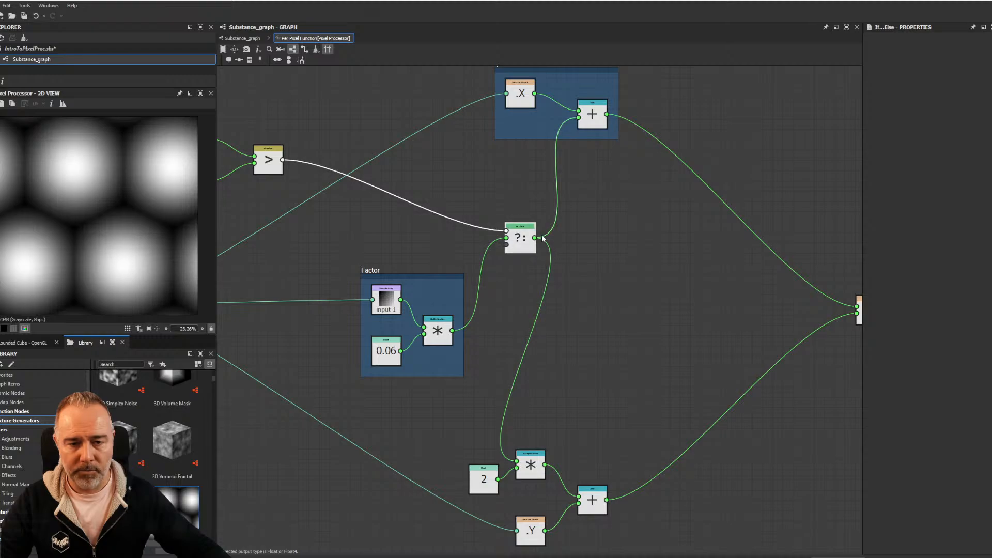
middle_click_drag(600, 227, 543, 197)
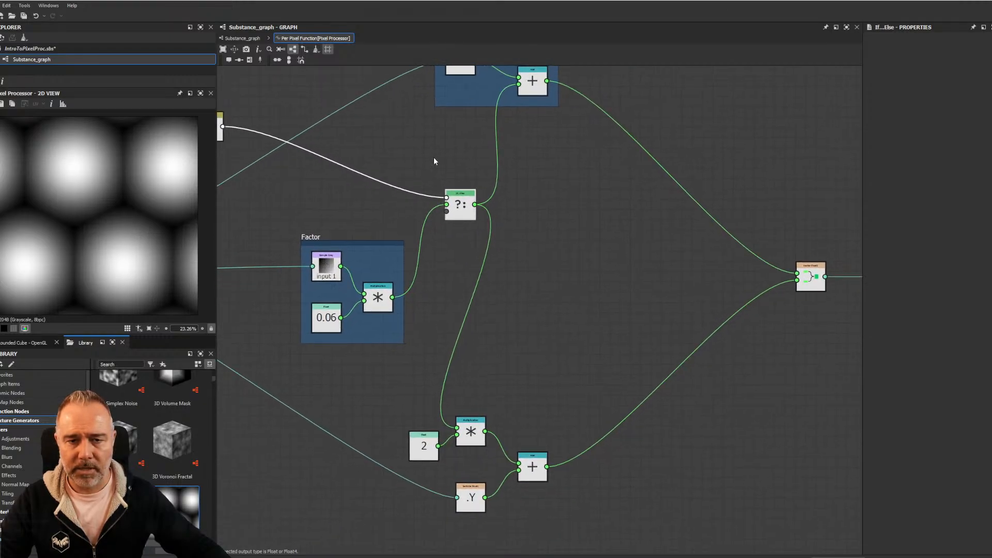
middle_click_drag(482, 178, 567, 180)
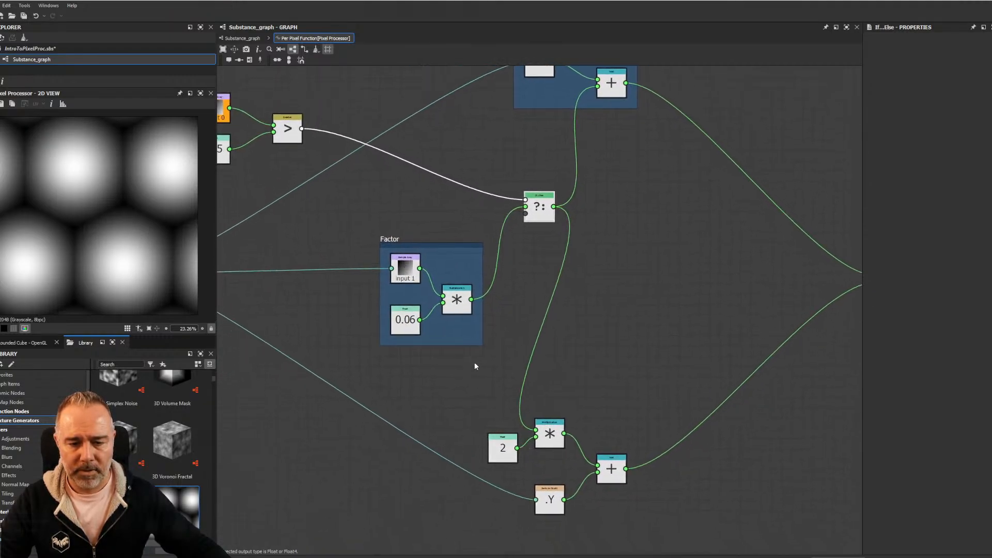
left_click(403, 324)
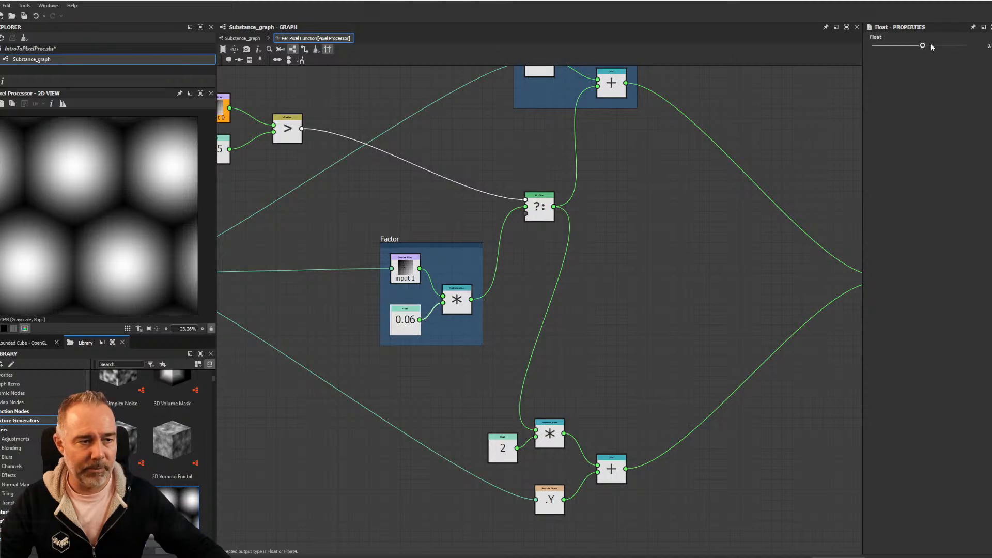
left_click_drag(923, 47, 860, 61)
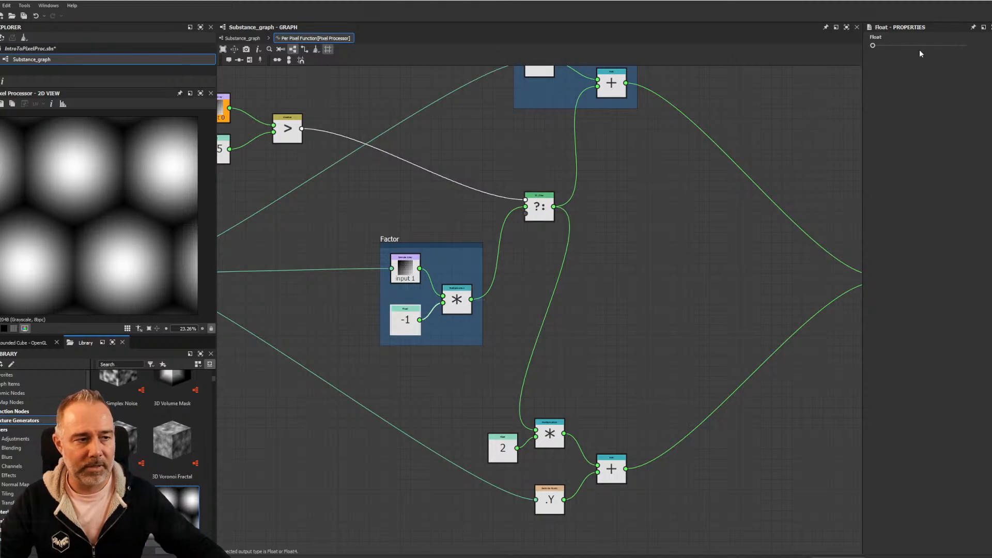
type("0")
key("Return")
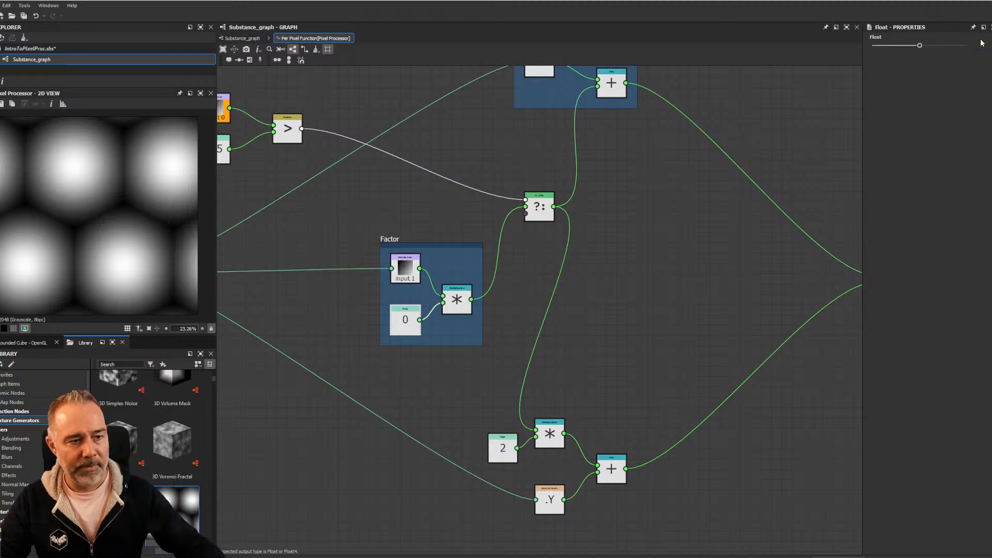
Set the final input 0 Sample Gray node, fed by the combined X and Y coordinates, as the function's output node
middle_click_drag(726, 209, 567, 192)
scroll(537, 195, "down", 2)
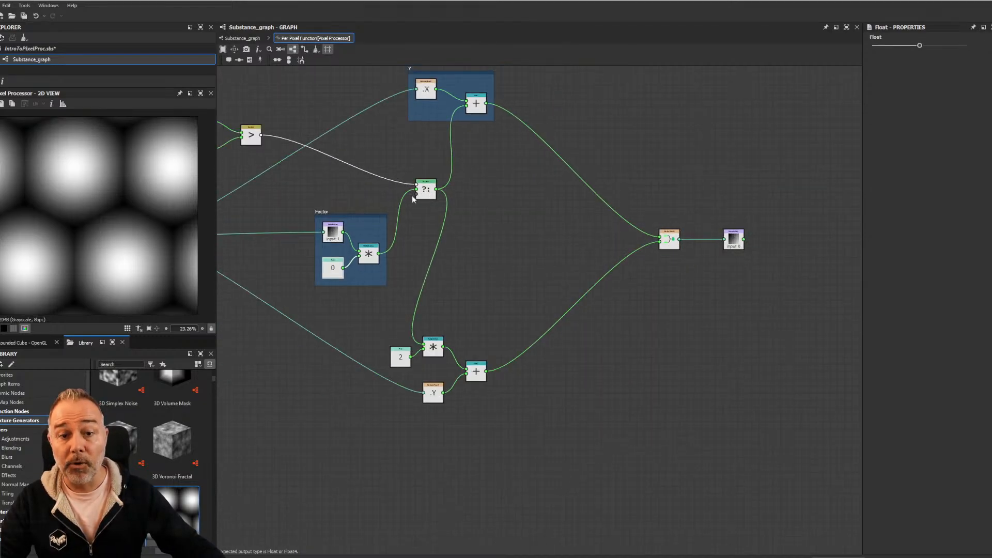
right_click(742, 240)
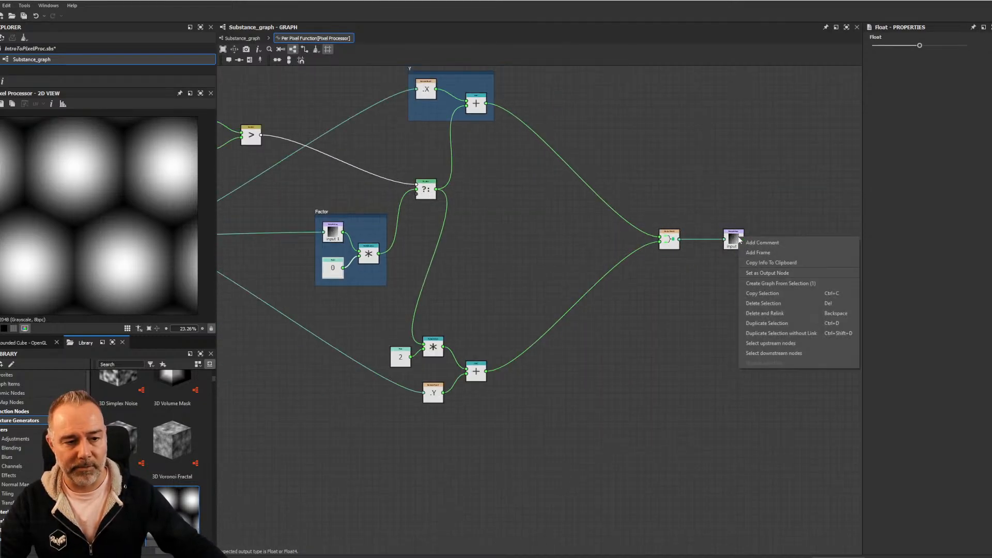
left_click(785, 273)
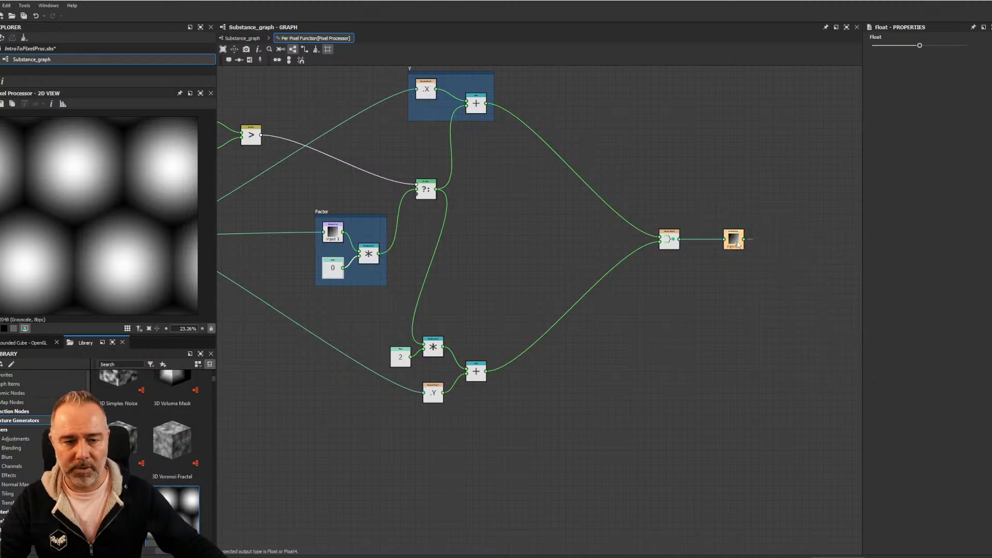
left_click(734, 240)
Set the Float node in the Factor frame to 0.18
scroll(446, 208, "up", 3)
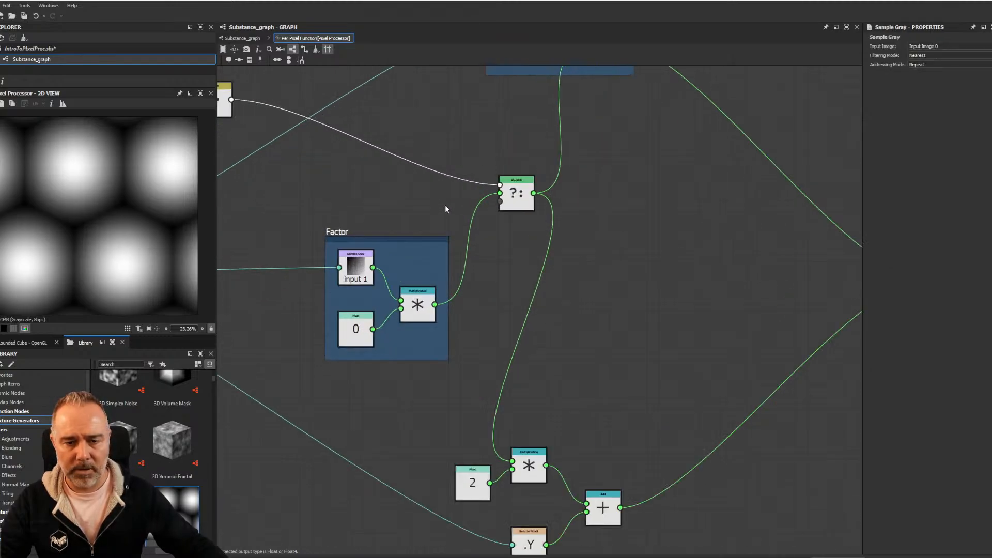
left_click(499, 206)
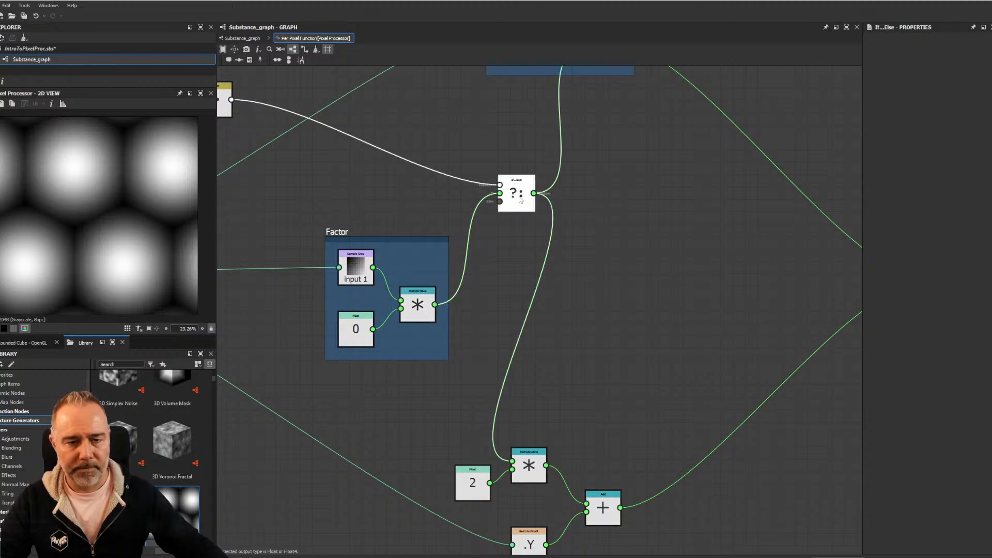
left_click(370, 326)
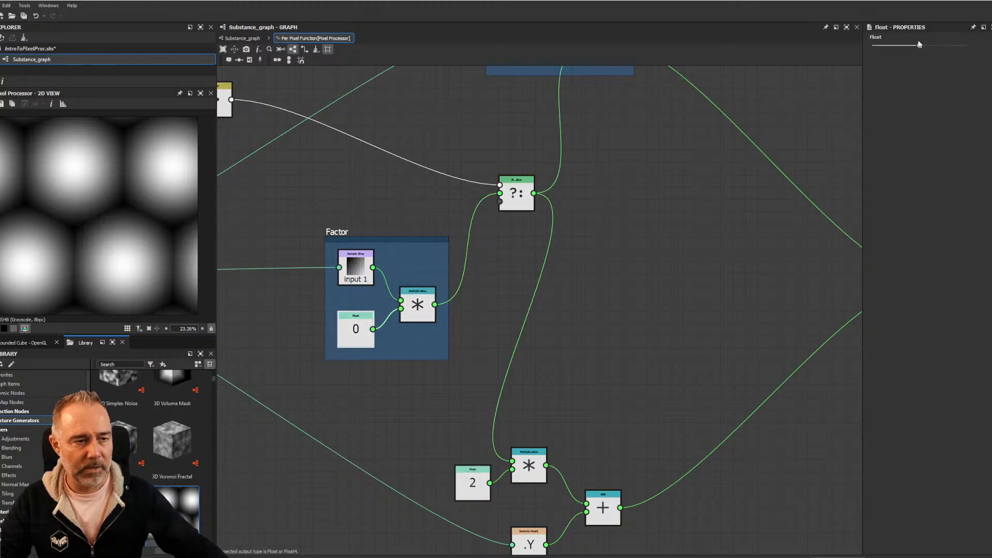
left_click_drag(919, 45, 928, 45)
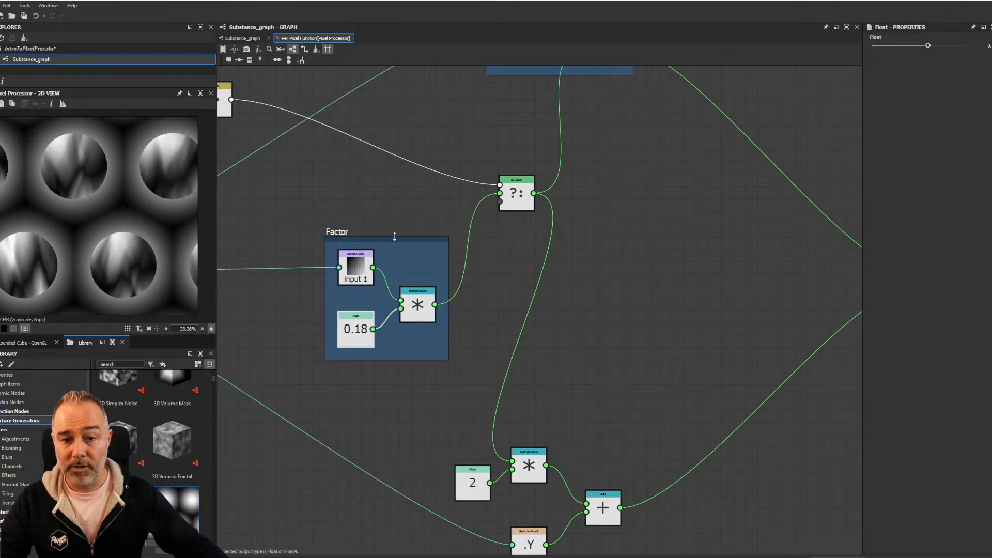
Examine the Factor frame's nodes, the If...Else inputs and the comparison feeding its condition against the 2D preview
middle_click_drag(395, 232, 425, 207)
scroll(444, 273, "up", 3)
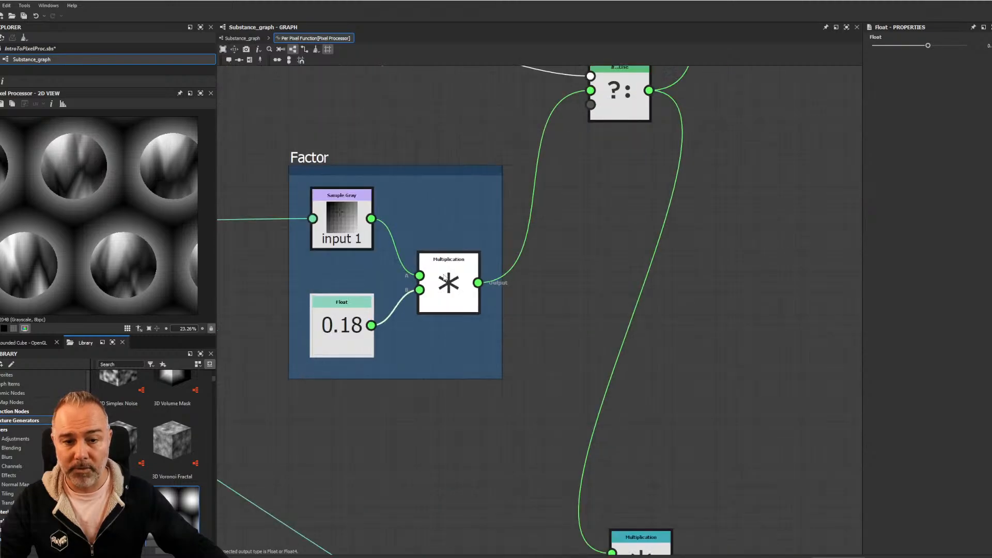
middle_click_drag(567, 140, 568, 193)
scroll(567, 192, "up", 3)
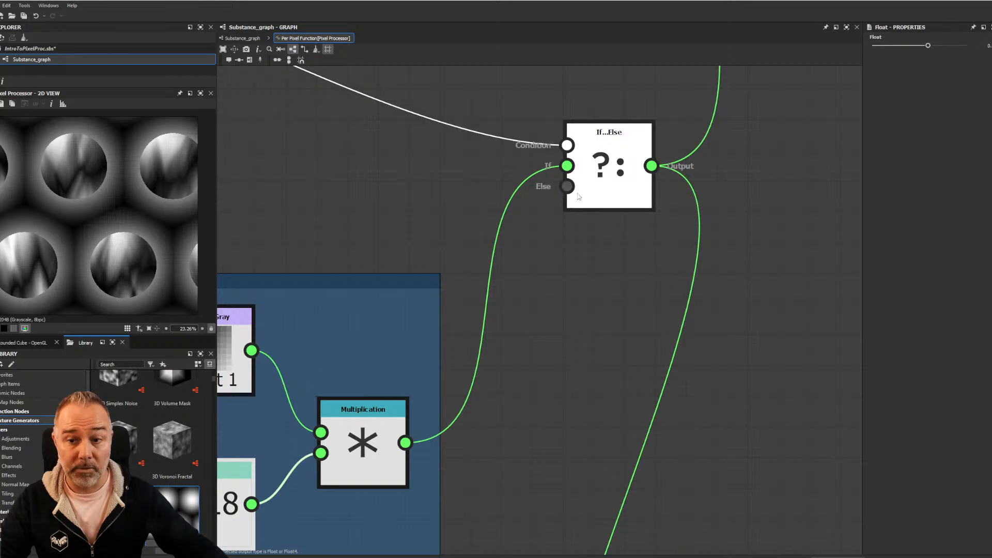
scroll(569, 188, "down", 4)
middle_click_drag(599, 161, 574, 271)
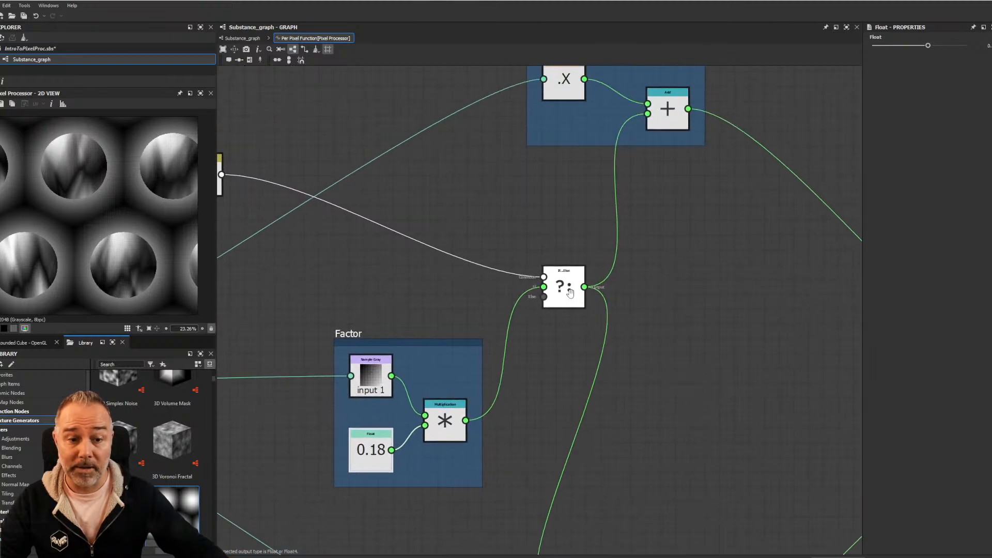
scroll(551, 308, "down", 3)
middle_click_drag(590, 417, 607, 439)
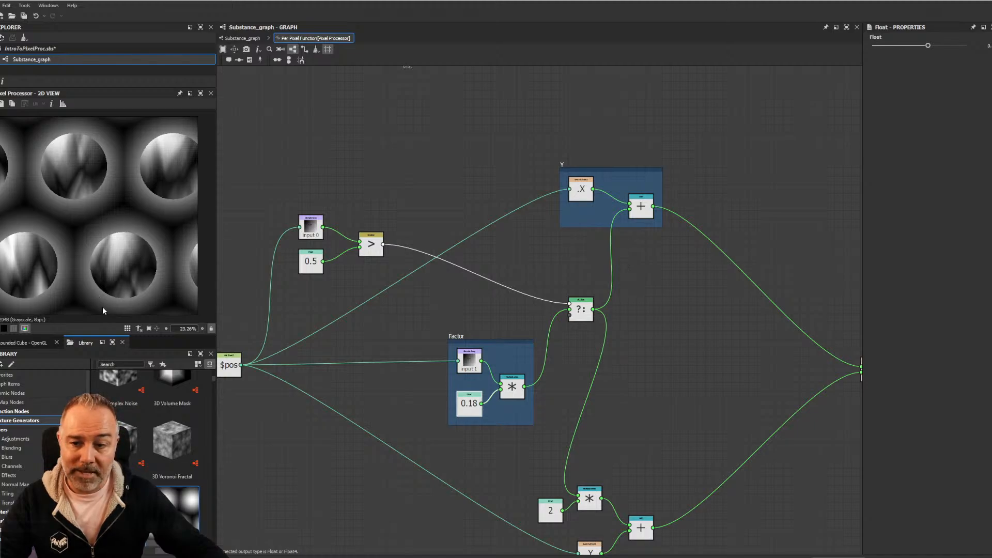
middle_click_drag(485, 266, 485, 166)
scroll(514, 246, "up", 5)
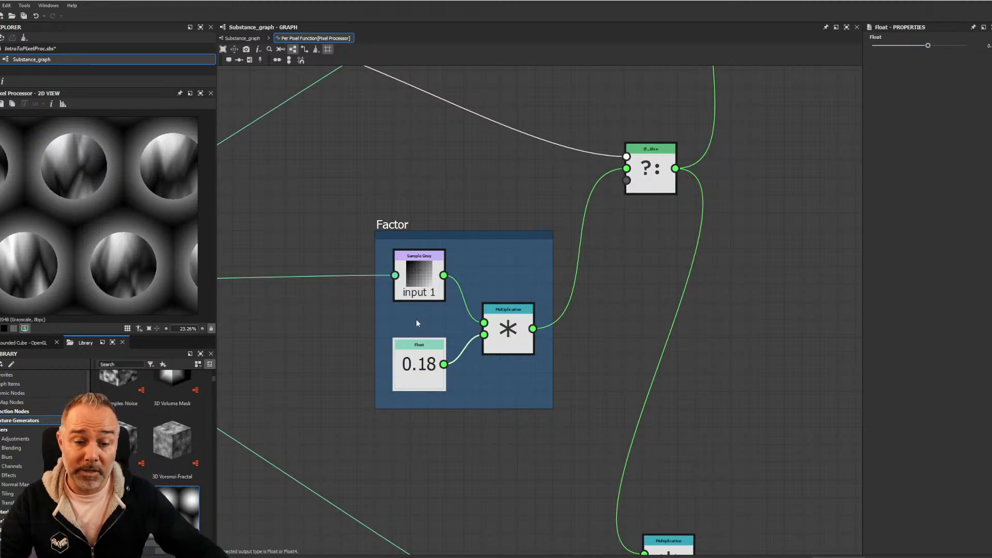
middle_click_drag(610, 320, 566, 260)
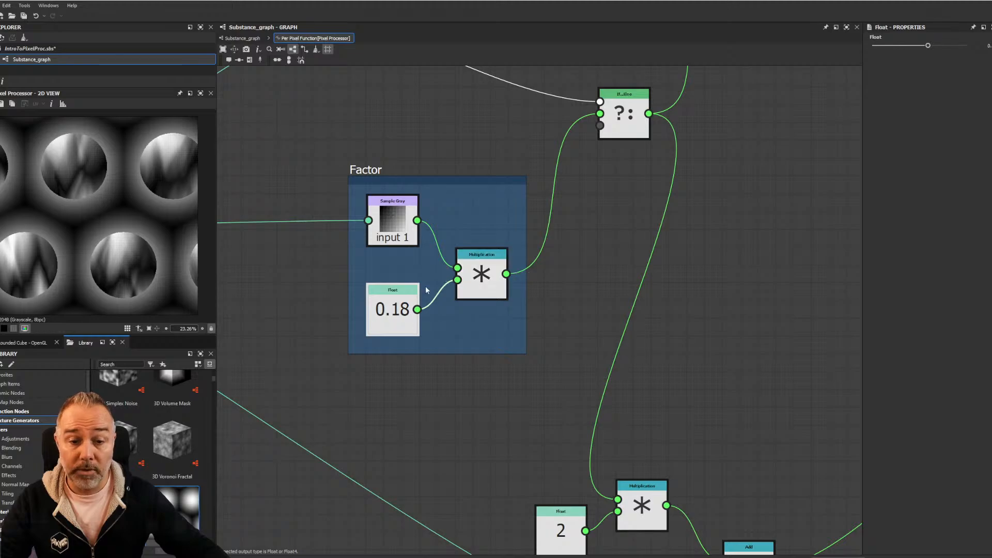
scroll(382, 310, "up", 4)
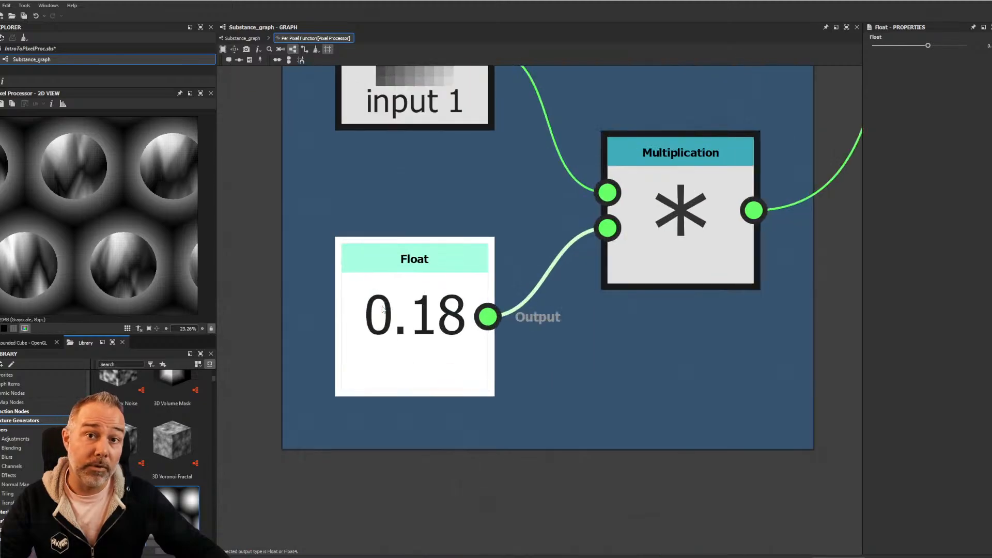
scroll(383, 309, "down", 2)
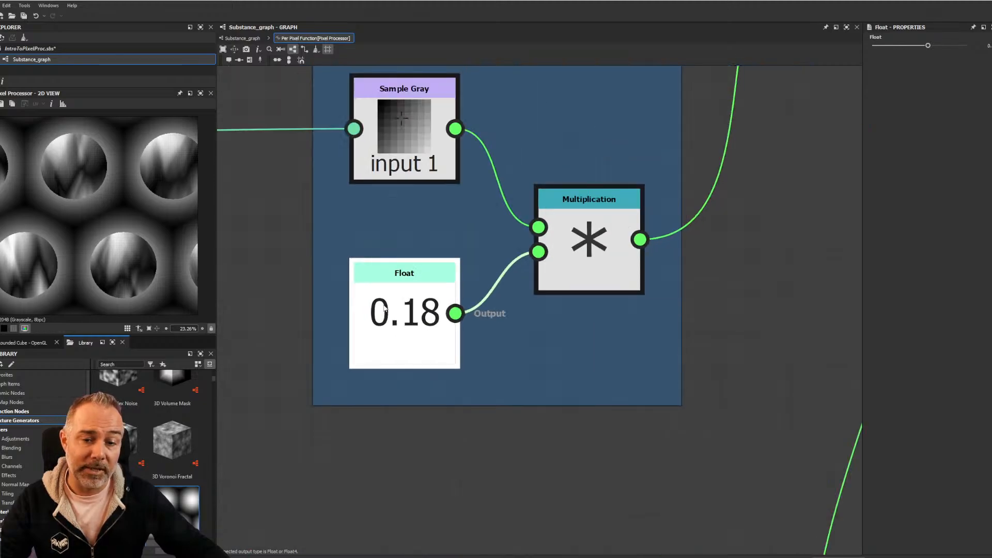
scroll(384, 308, "up", 1)
scroll(398, 264, "down", 3)
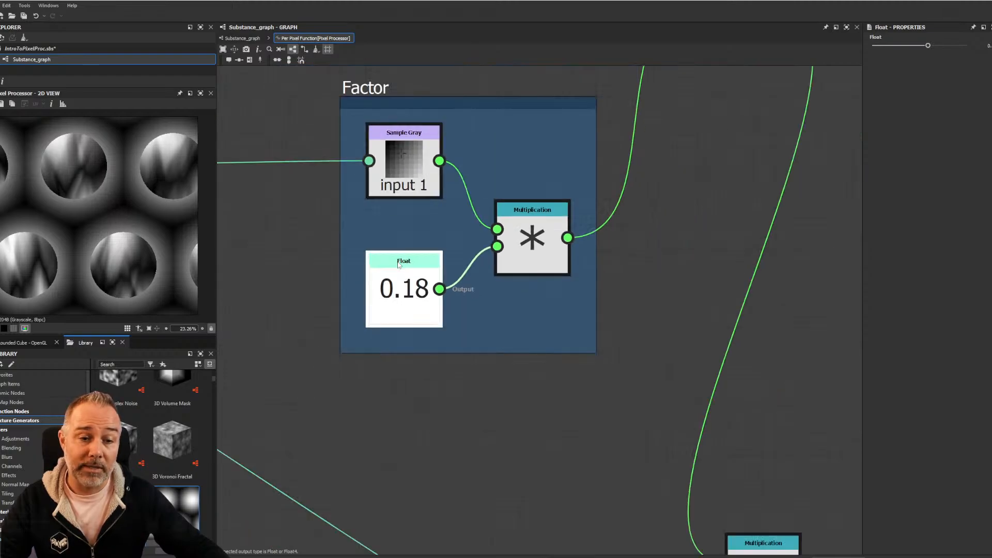
scroll(398, 264, "down", 4)
scroll(492, 279, "up", 2)
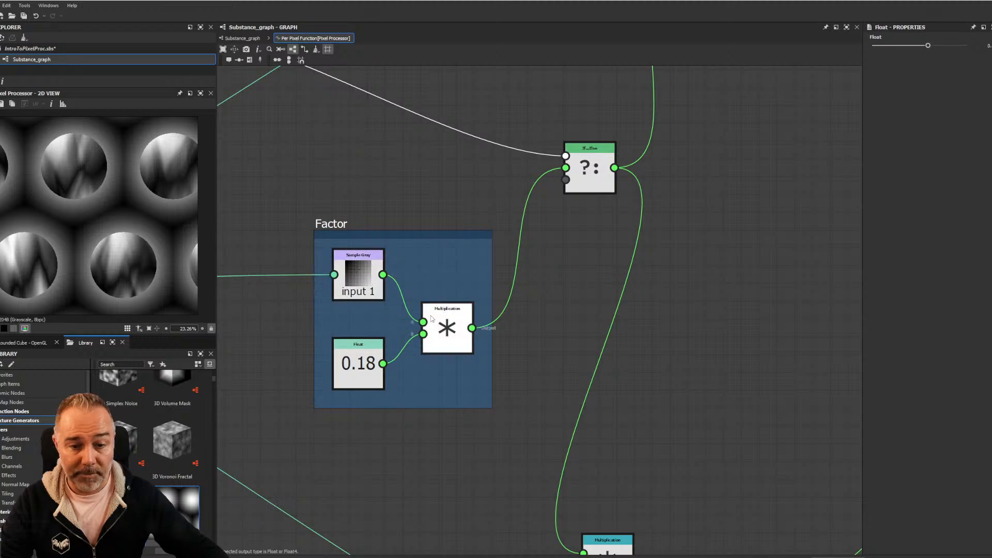
Add a Negation node beside the Factor frame, feed it the Multiplication output and connect it to If...Else's Else input
key("space")
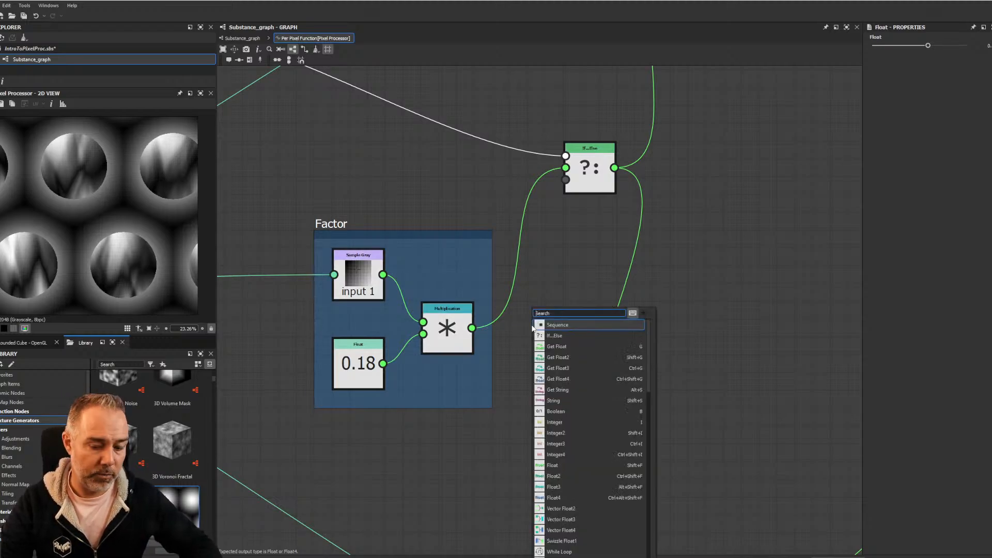
type("neg")
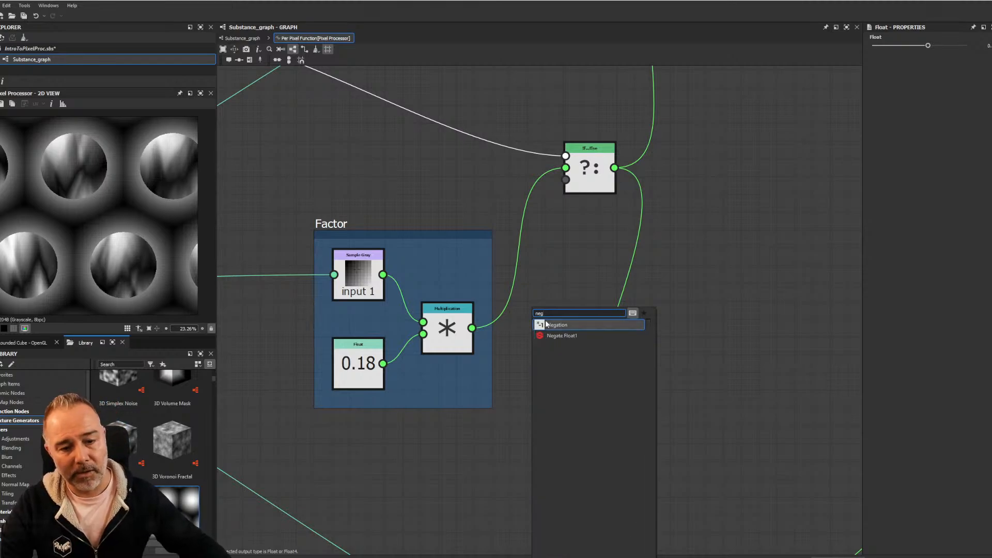
left_click(557, 325)
left_click_drag(542, 331, 553, 331)
left_click_drag(472, 328, 585, 193)
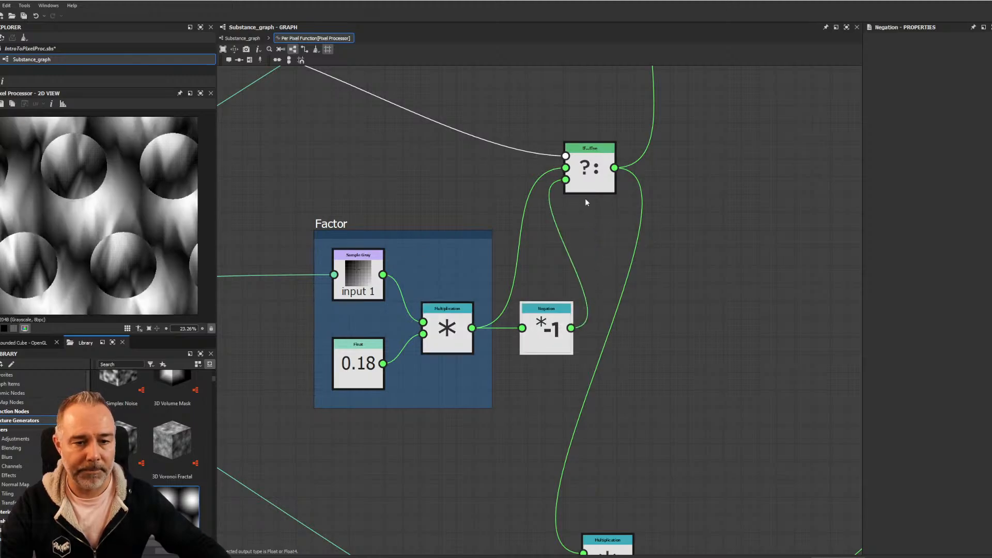
left_click_drag(535, 302, 543, 302)
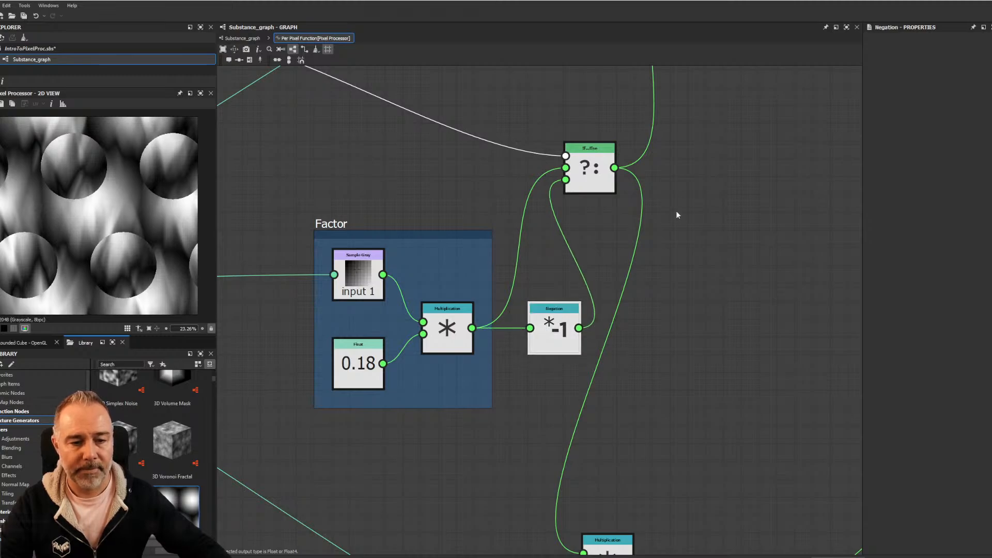
Set the Float node in the Factor frame to 0.11
left_click(358, 370)
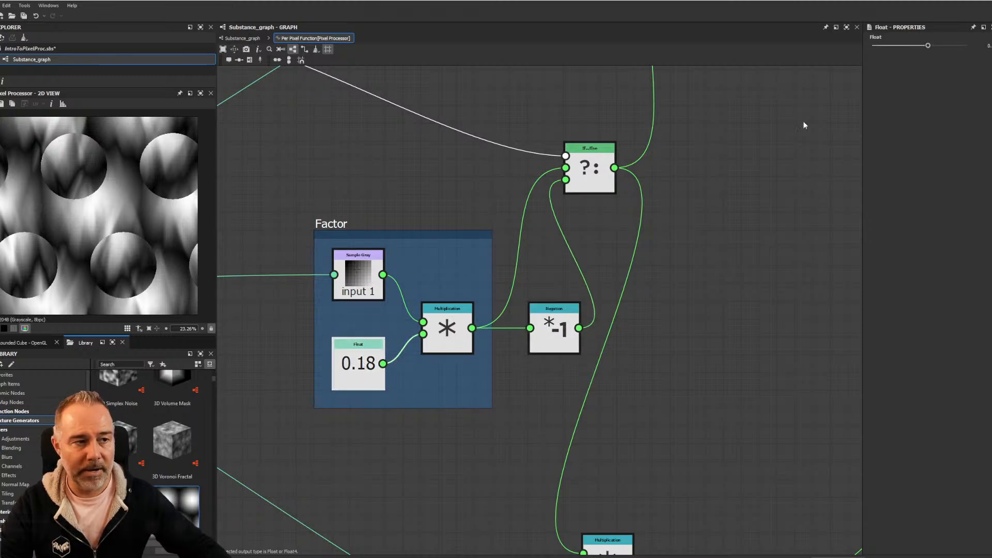
mouse_move(929, 47)
left_mouse_down()
mouse_move(903, 47)
mouse_move(966, 49)
mouse_move(907, 47)
mouse_move(930, 46)
left_mouse_up()
Reroute the If...Else link directly into the Y branch's Add node, bypassing the Multiplication by 2
scroll(767, 202, "down", 5)
scroll(646, 274, "up", 4)
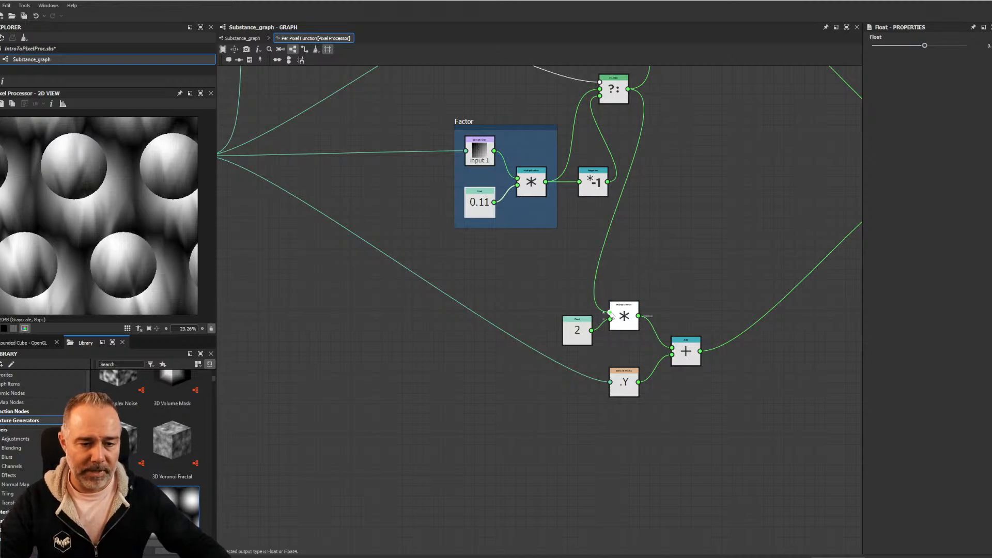
left_click_drag(611, 313, 672, 347)
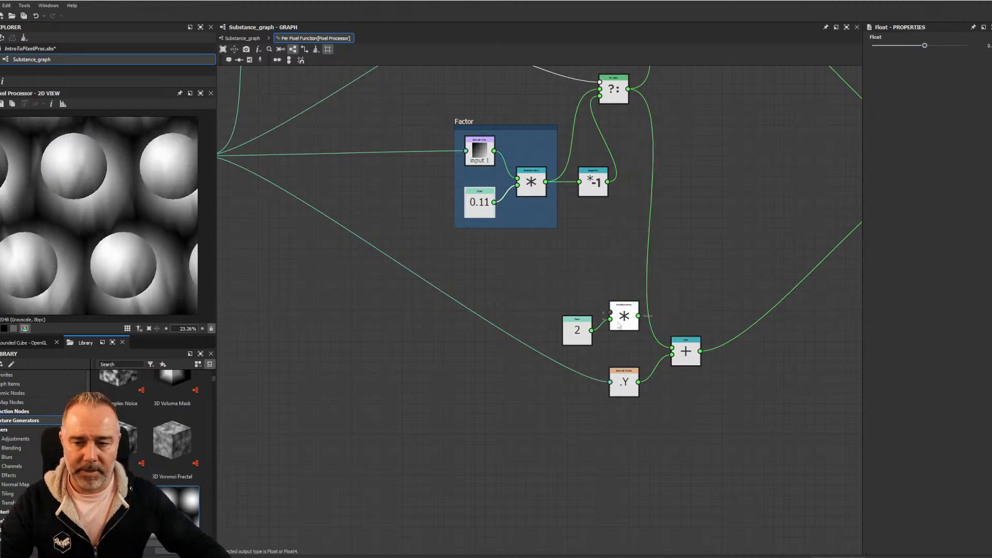
Delete the bypassed Multiplication node with its Float 2 node, and set the Factor frame's Float to 0.36
key("Delete")
middle_click_drag(605, 211, 600, 295)
mouse_move(925, 47)
left_mouse_down()
mouse_move(955, 46)
mouse_move(906, 42)
mouse_move(953, 45)
mouse_move(937, 42)
left_mouse_up()
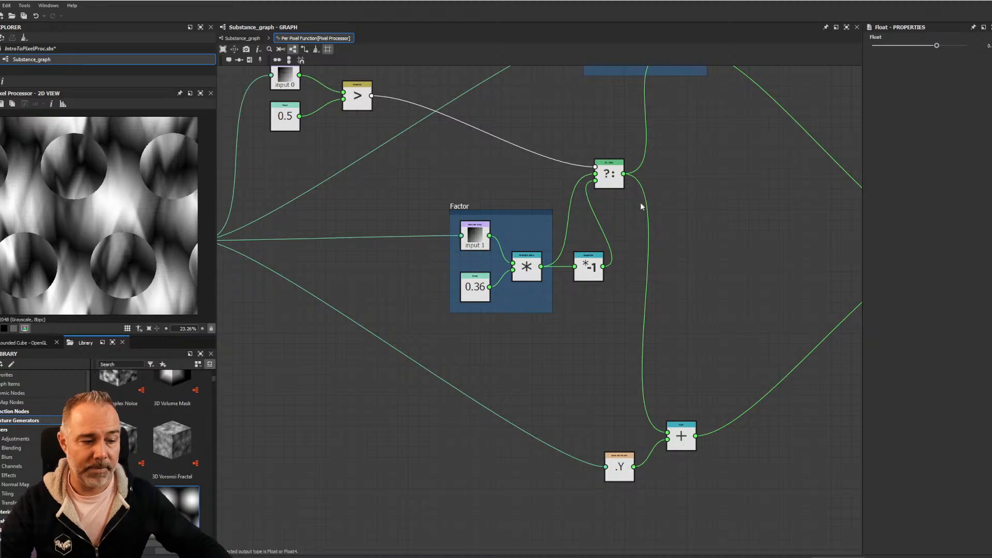
Move the Factor frame and the Negation node together away from the If...Else node to untangle the links
scroll(700, 181, "down", 3)
middle_click_drag(688, 211, 650, 280)
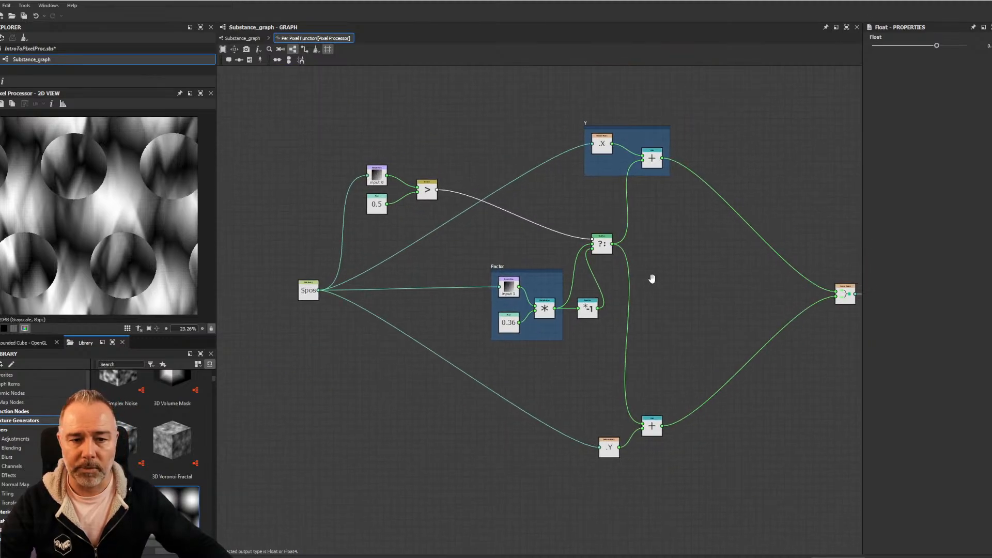
left_click_drag(582, 355, 454, 263)
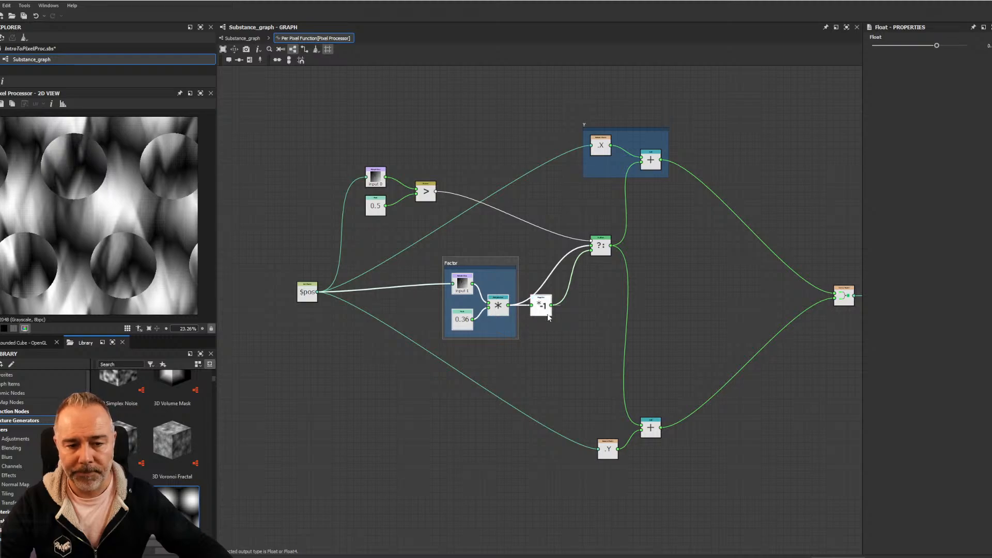
scroll(590, 277, "up", 3)
mouse_move(592, 278)
left_mouse_down()
mouse_move(612, 286)
mouse_move(582, 273)
left_mouse_up()
left_click(648, 270)
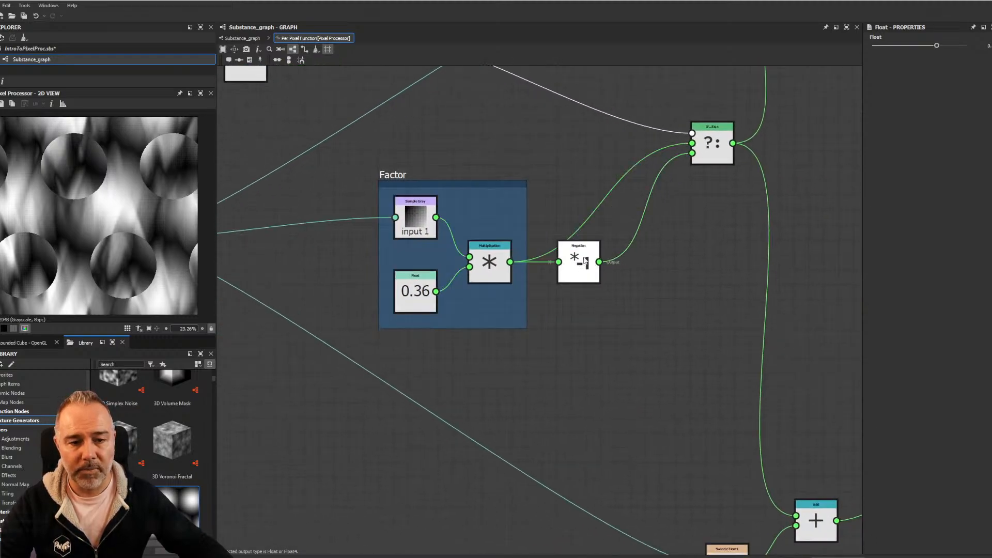
Browse the list of available function nodes, from If...Else down to the math functions such as Cosine, Sine and Linear Interpolation
scroll(586, 261, "down", 5)
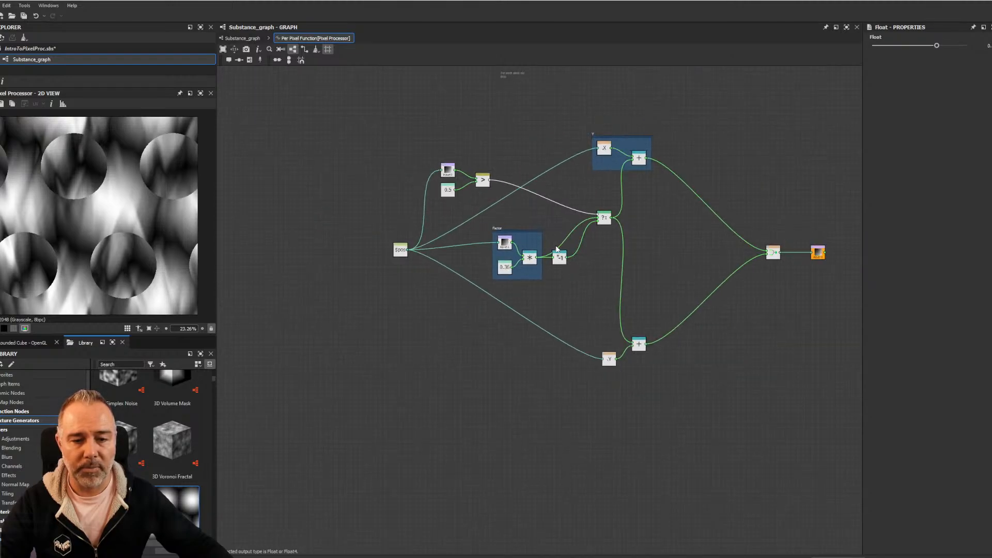
middle_click_drag(548, 271, 549, 262)
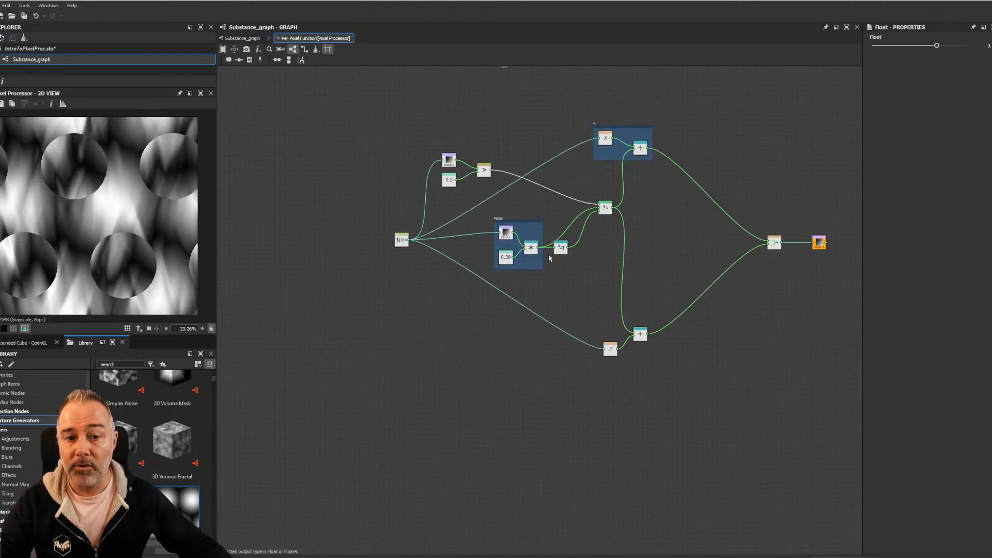
middle_click_drag(565, 195, 571, 246)
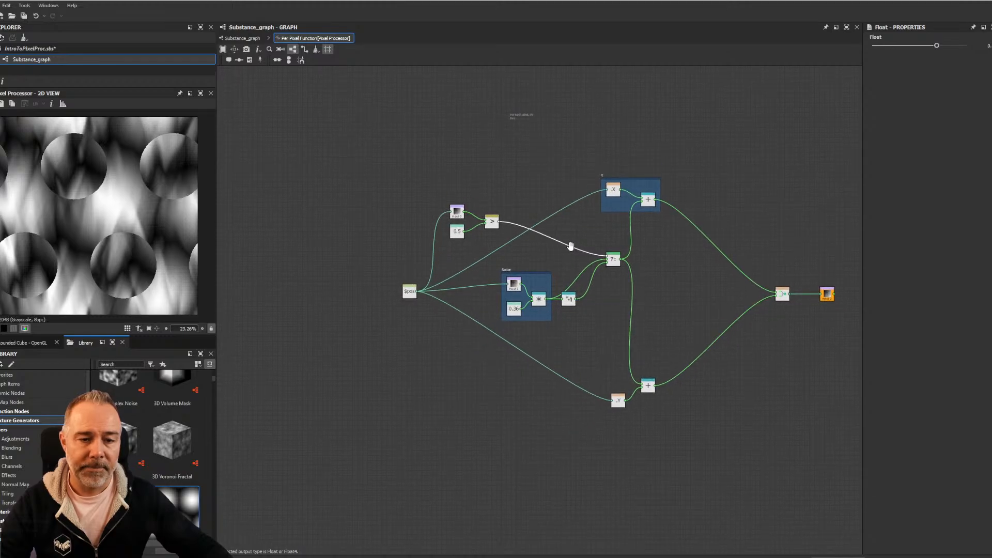
scroll(680, 274, "up", 2)
key("space")
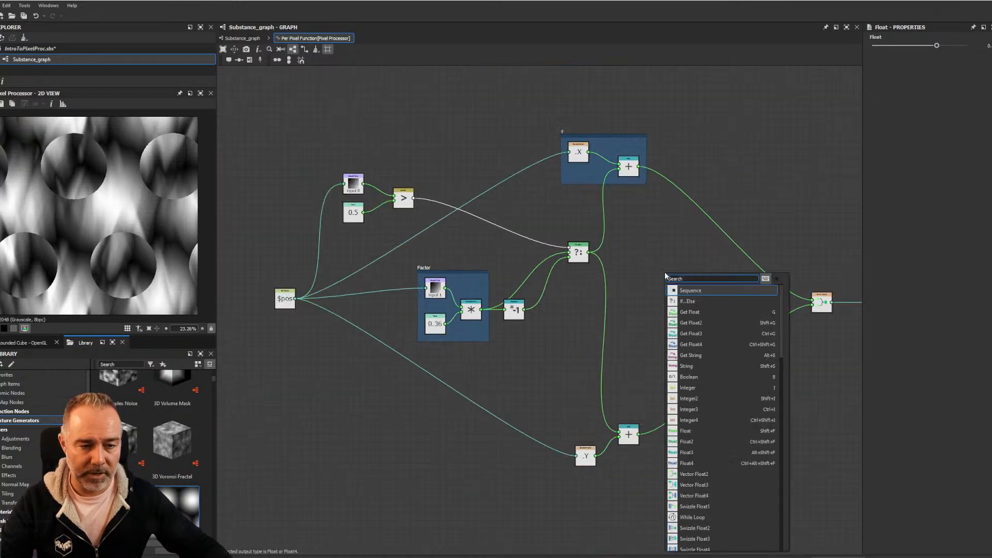
scroll(707, 390, "down", 6)
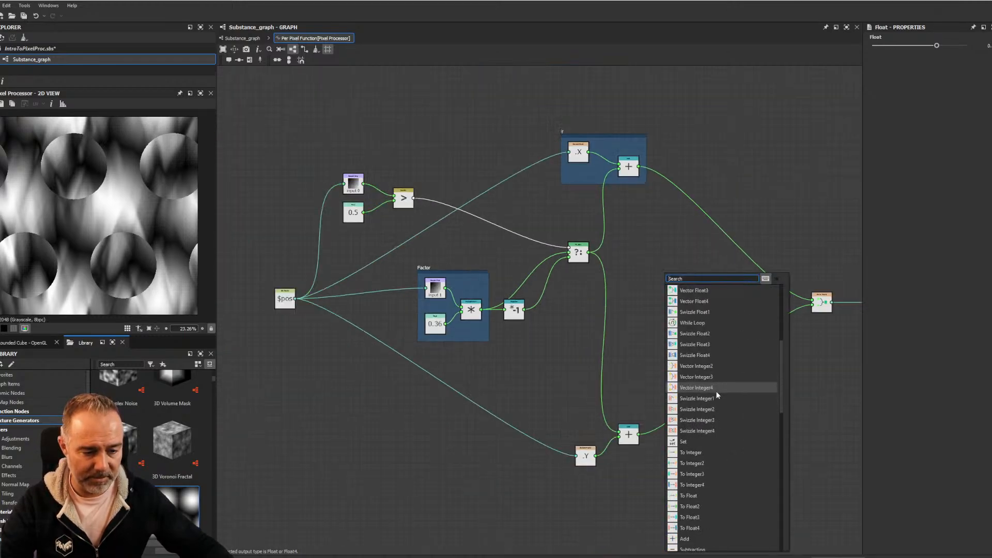
scroll(717, 392, "down", 6)
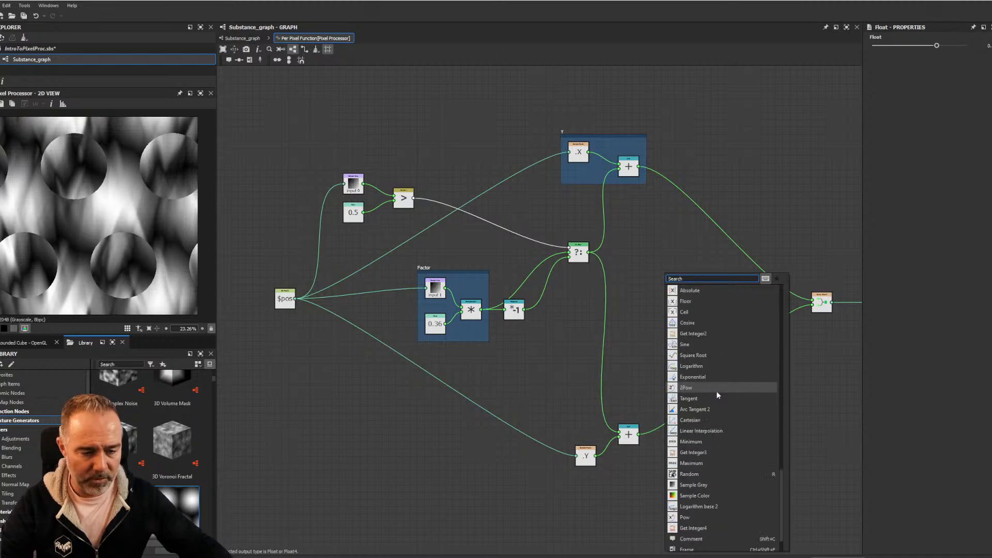
scroll(716, 390, "down", 1)
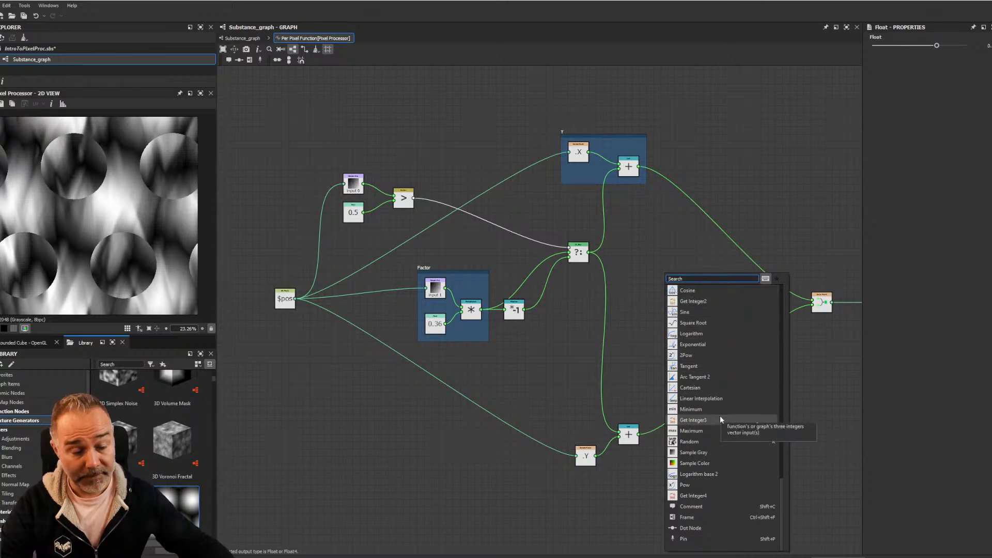
left_click(732, 161)
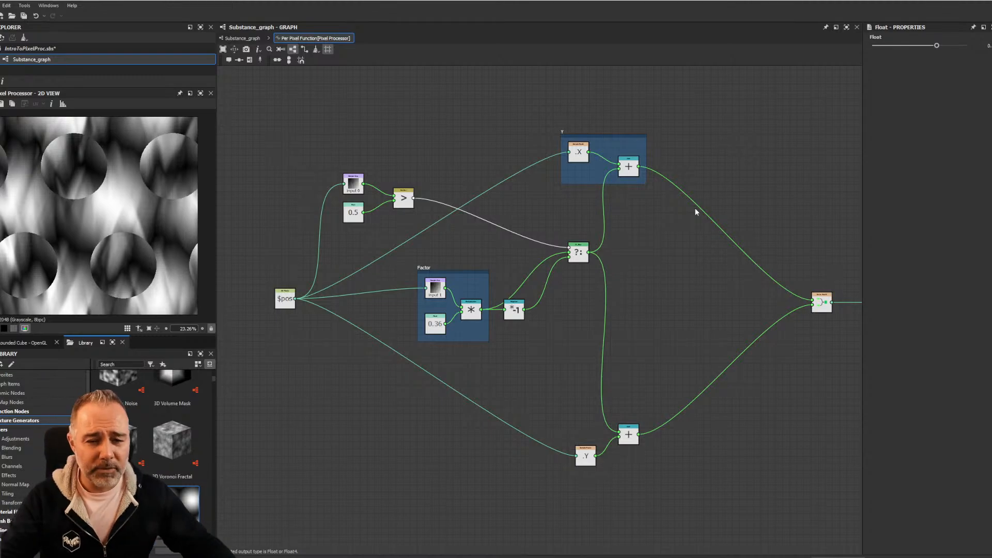
middle_click_drag(696, 212, 660, 165)
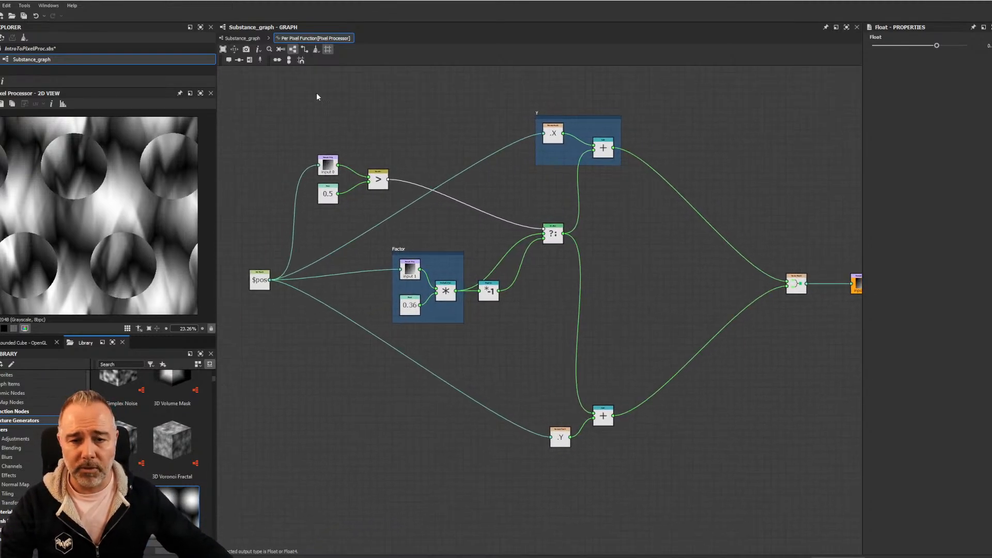
scroll(314, 91, "down", 4)
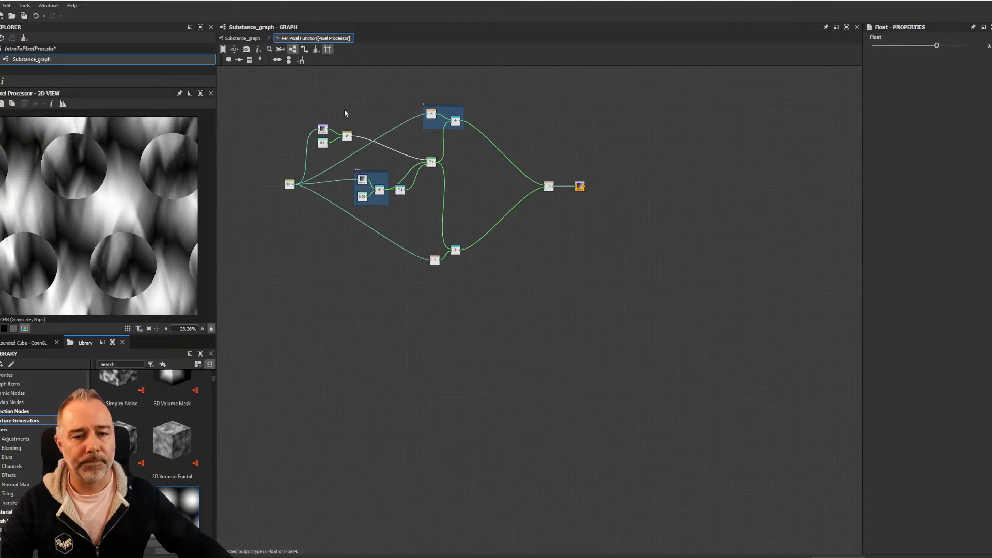
middle_click_drag(346, 113, 399, 128)
scroll(417, 315, "up", 1)
middle_click_drag(420, 312, 466, 240)
scroll(493, 185, "up", 4)
scroll(495, 181, "up", 3)
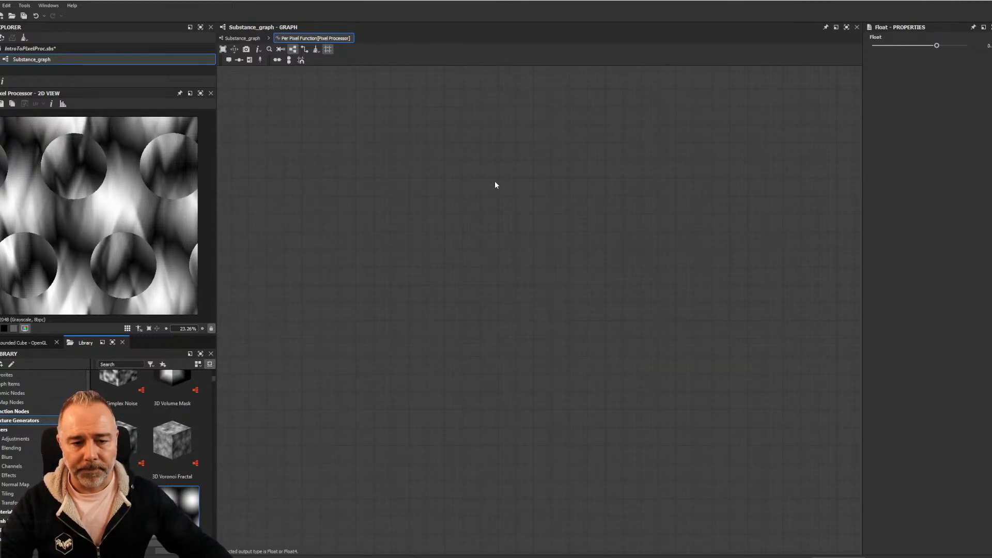
middle_click_drag(494, 181, 467, 251)
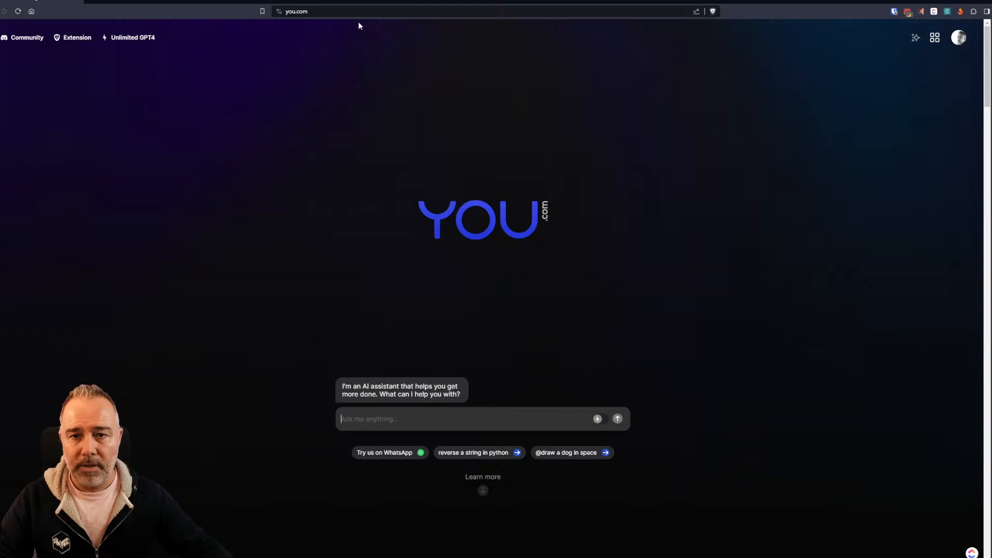
Switch to the web browser and load desmos.com
left_click(366, 10)
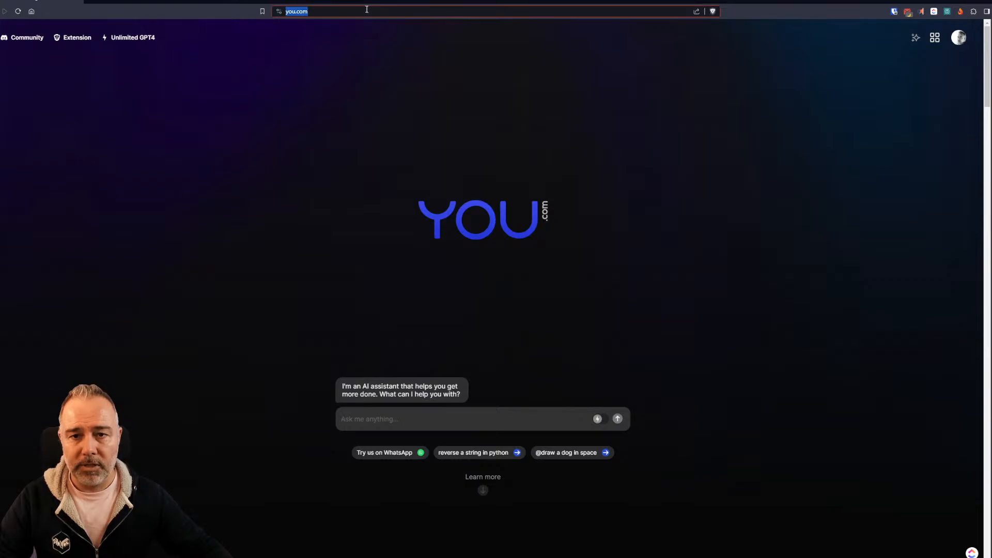
type("desmos")
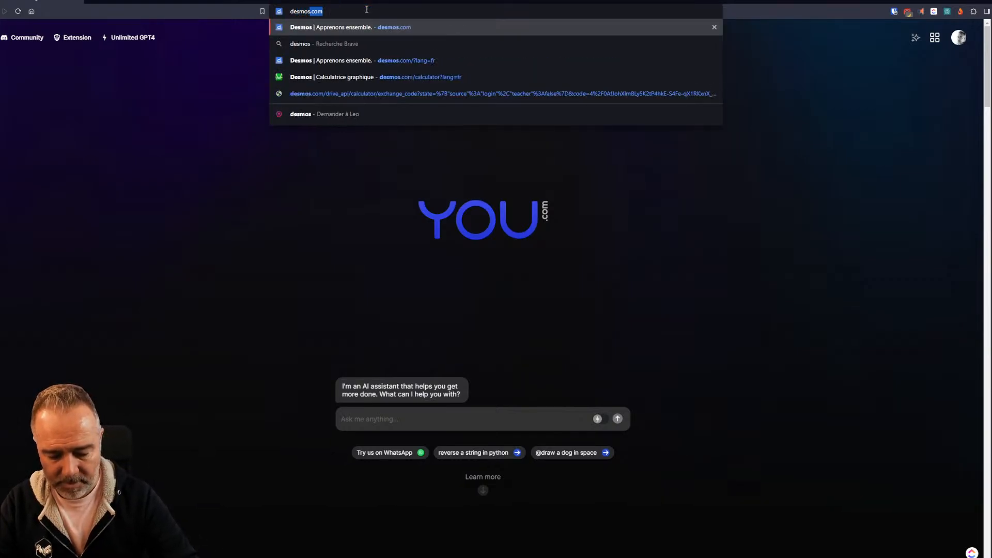
type(".com")
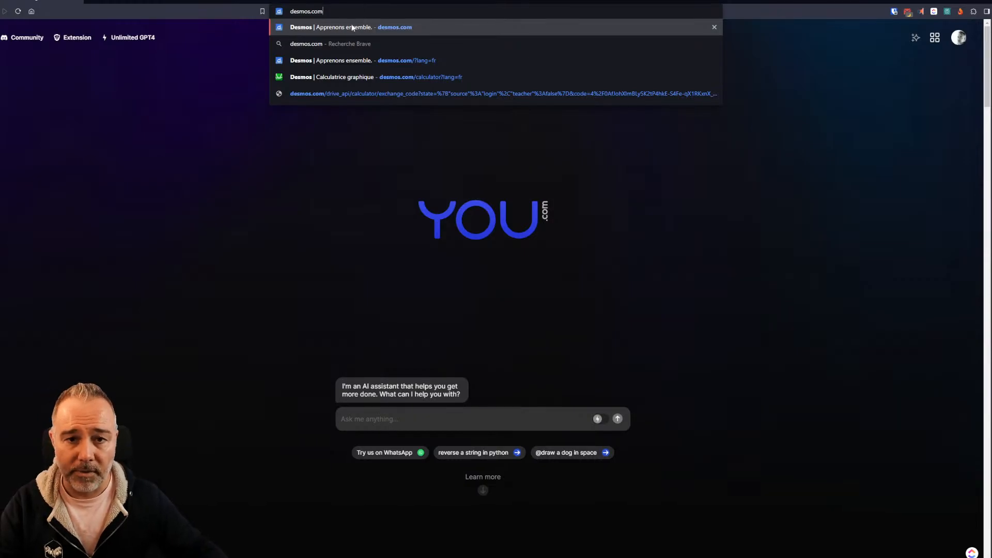
left_click(351, 27)
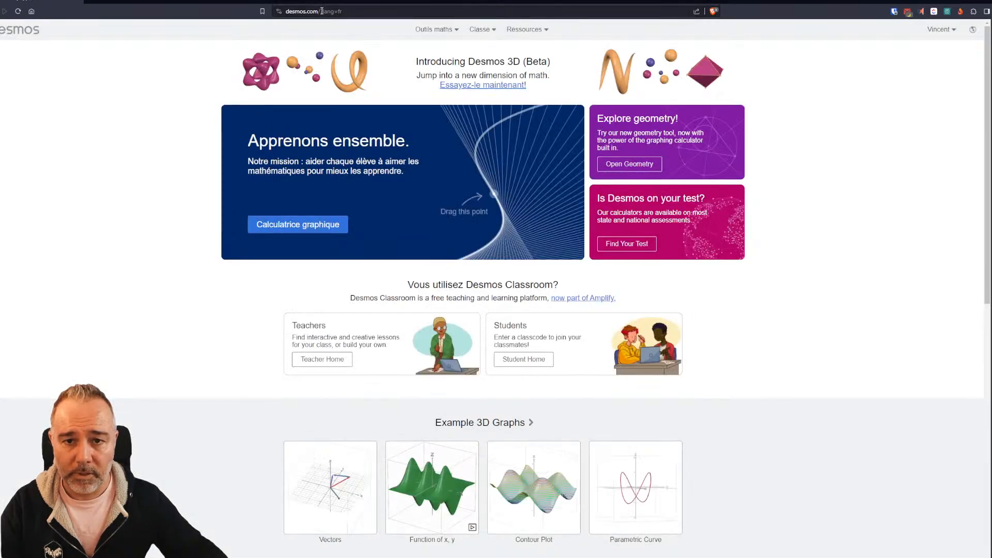
Change the Desmos page's language parameter to en and open the Graphing Calculator
double_click(341, 12)
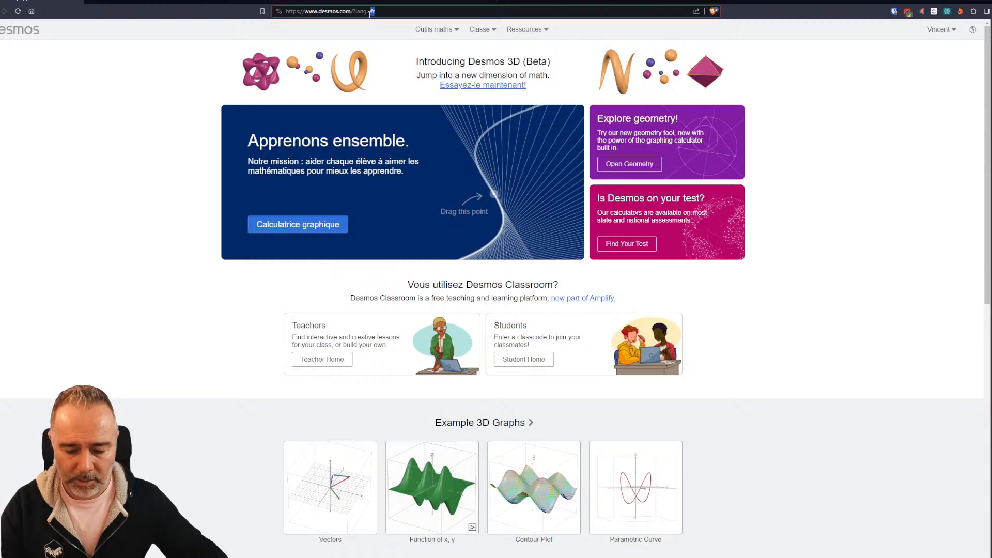
type("en")
key("Return")
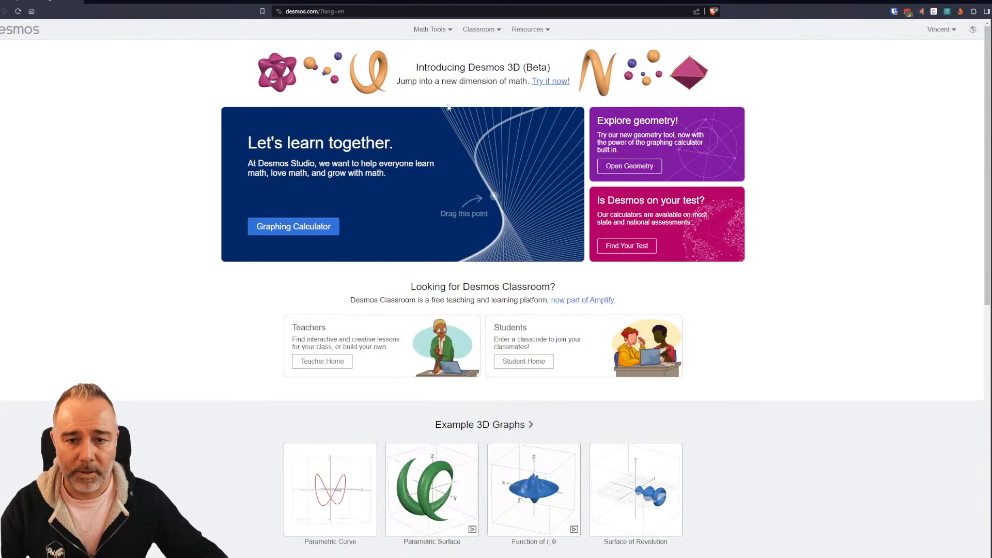
left_click(285, 227)
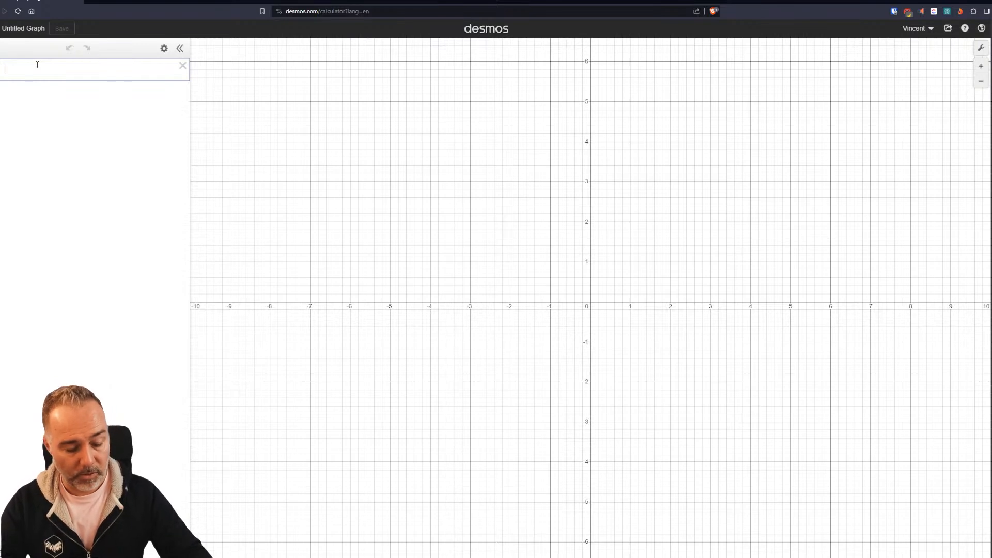
Plot the linear function y = 2x as the first expression
type("y ")
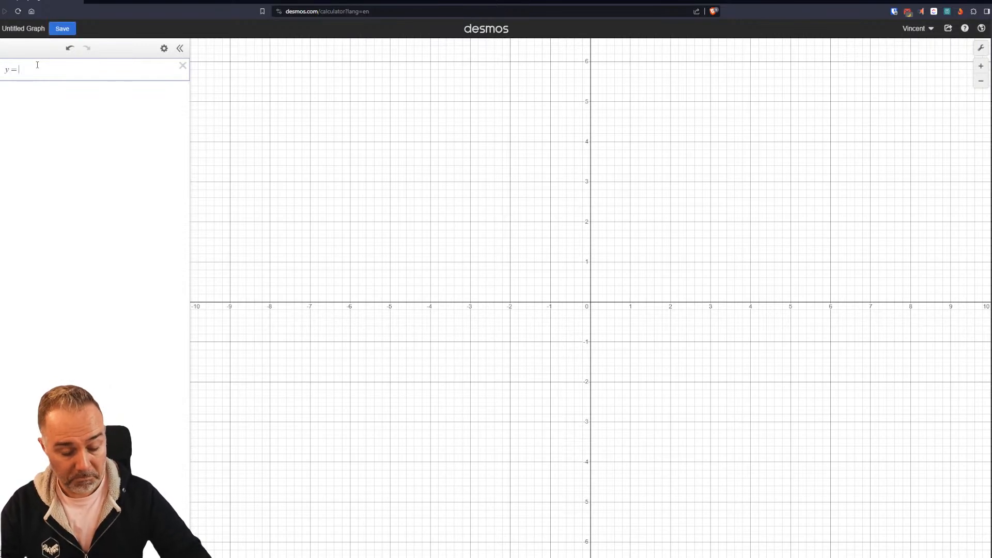
type("= 2x")
key("Return")
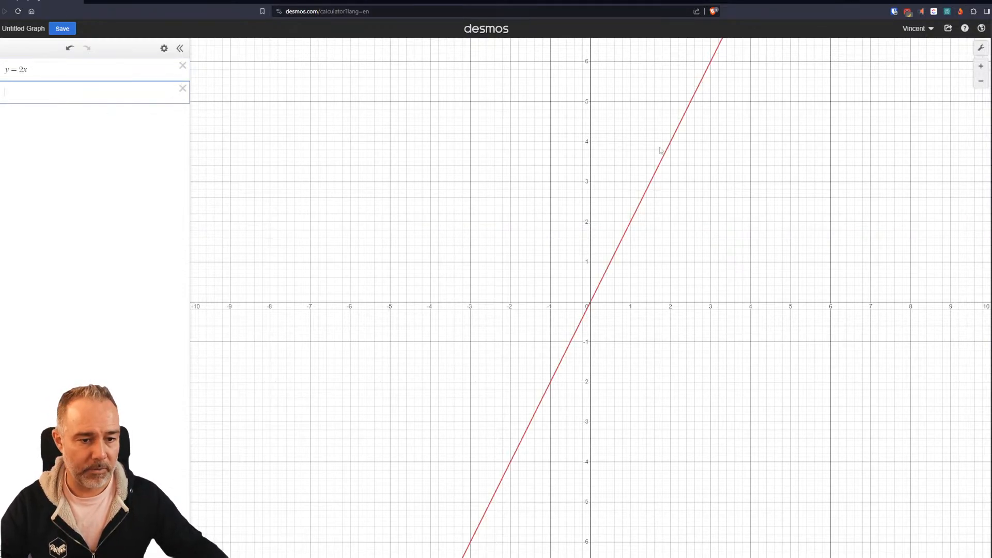
Replace the factor 2 with the sin trig function so the expression reads y = sin(x)
left_click(23, 69)
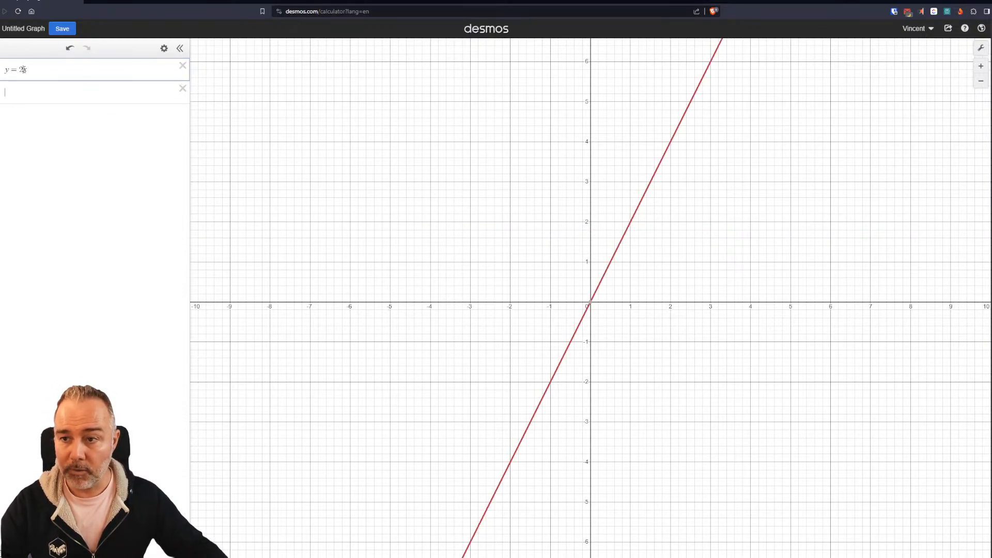
left_click(8, 549)
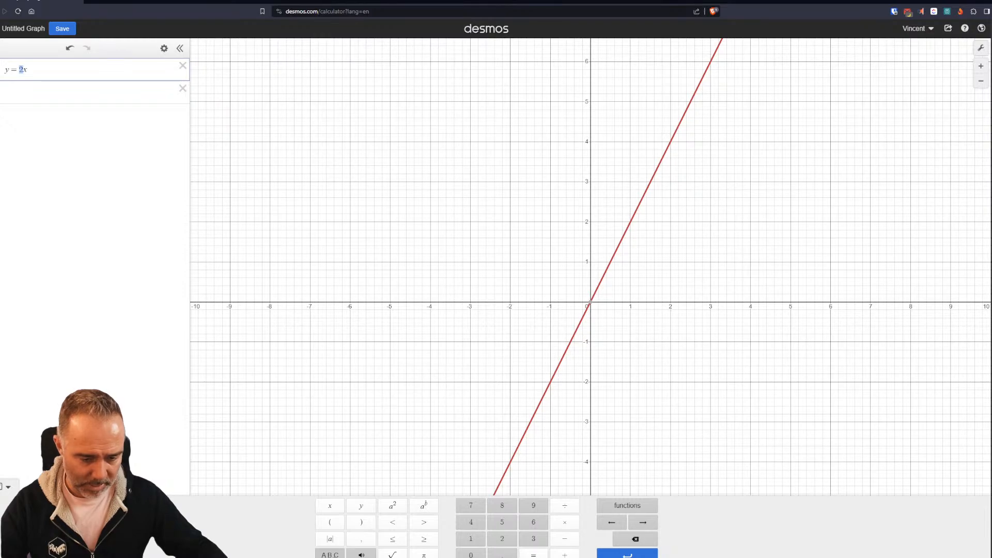
left_click(628, 506)
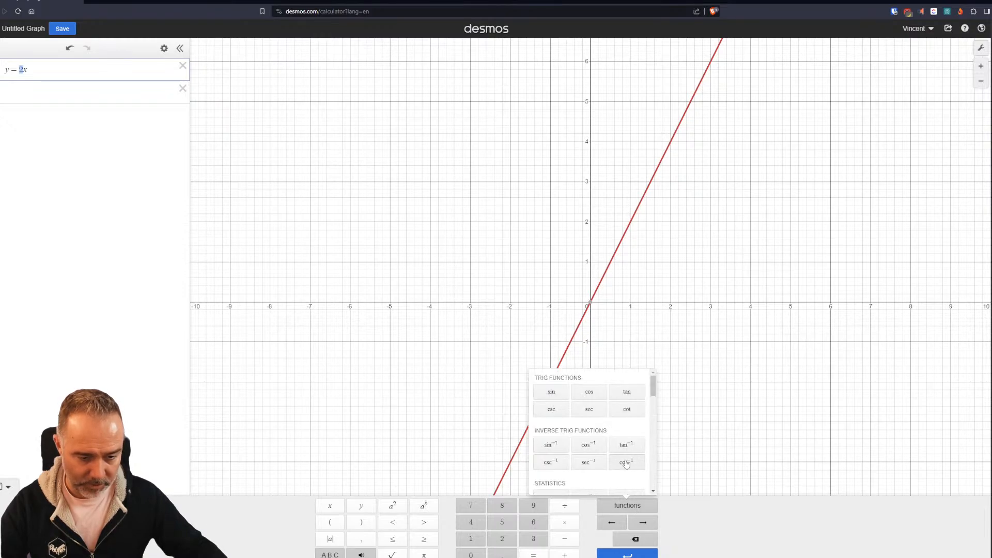
left_click(551, 392)
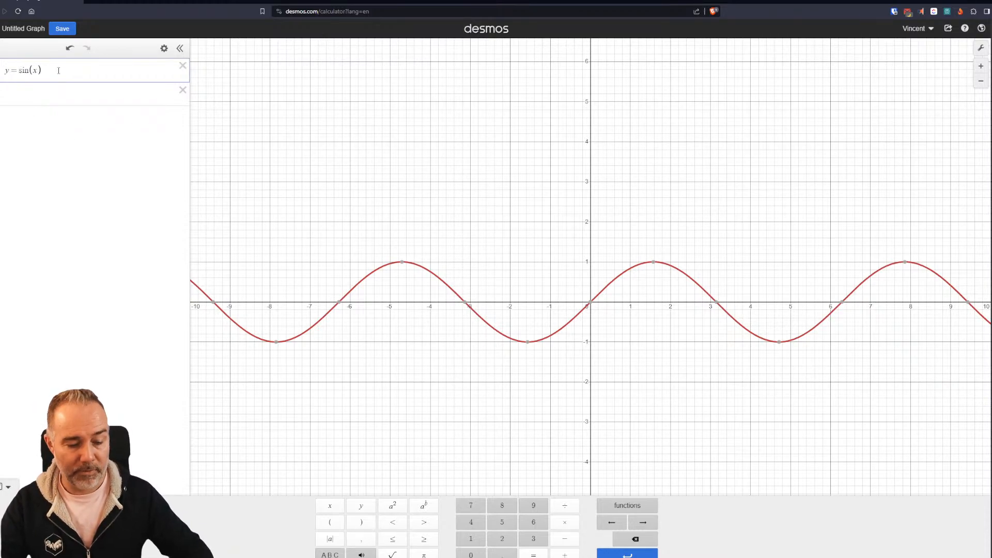
Try y = 2 sin(x), remove that factor, and change the expression to y = sin(2x)
type("2")
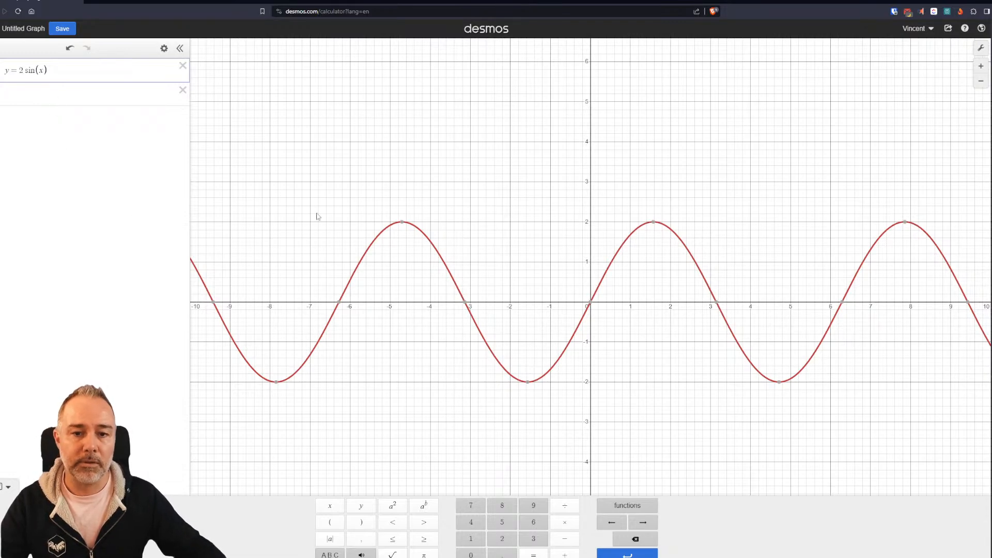
key("BackSpace")
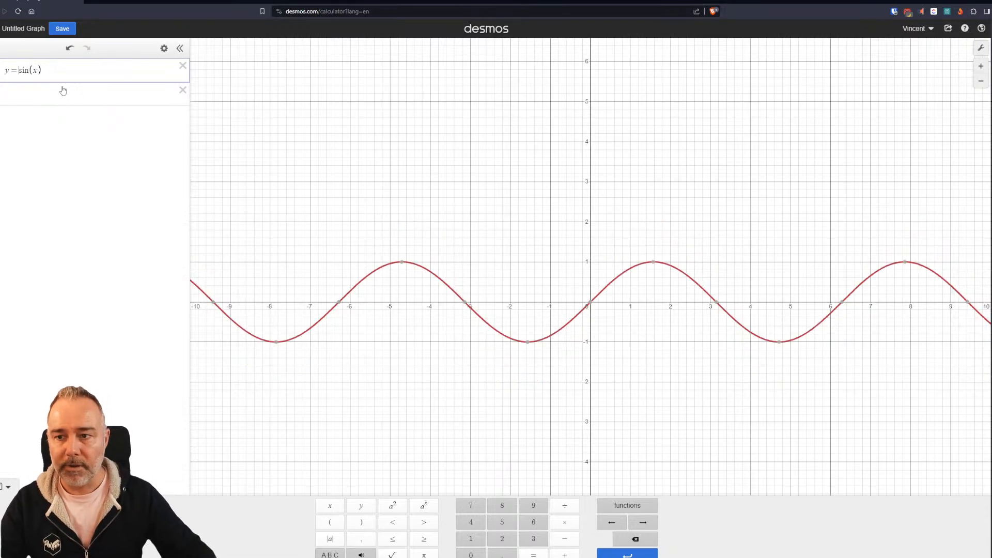
left_click(34, 70)
type("2")
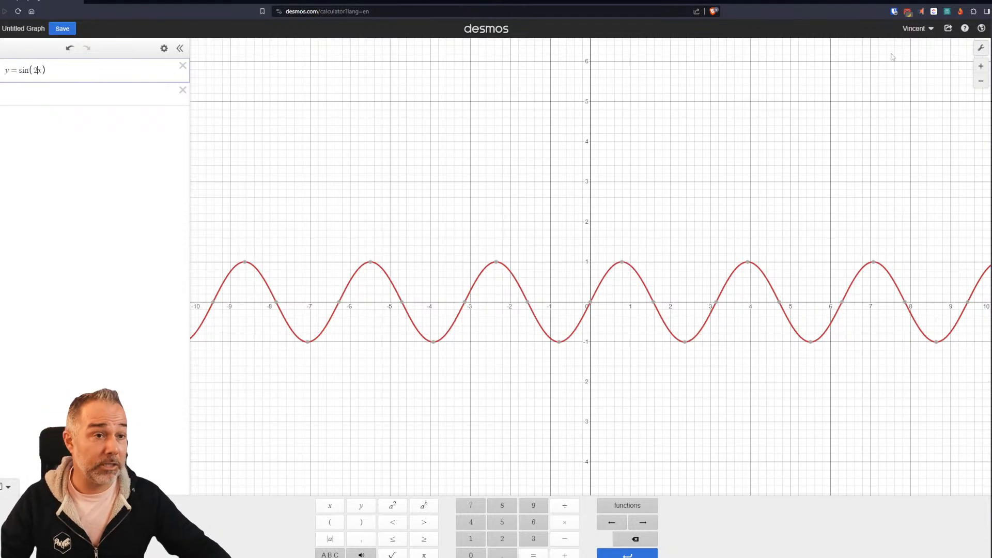
Switch back to Substance Designer's Per Pixel Function graph, at the empty area beside the Y branch
left_click(962, 1)
middle_click_drag(643, 111, 667, 169)
scroll(620, 184, "down", 1)
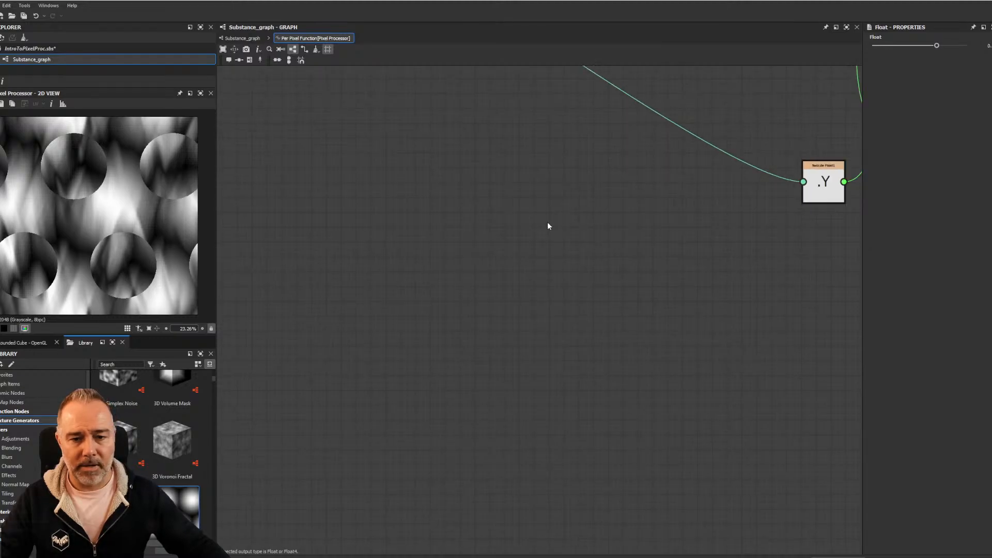
scroll(519, 279, "down", 1)
middle_click_drag(497, 318, 522, 256)
scroll(522, 255, "down", 4)
scroll(523, 225, "up", 4)
middle_click_drag(507, 200, 486, 271)
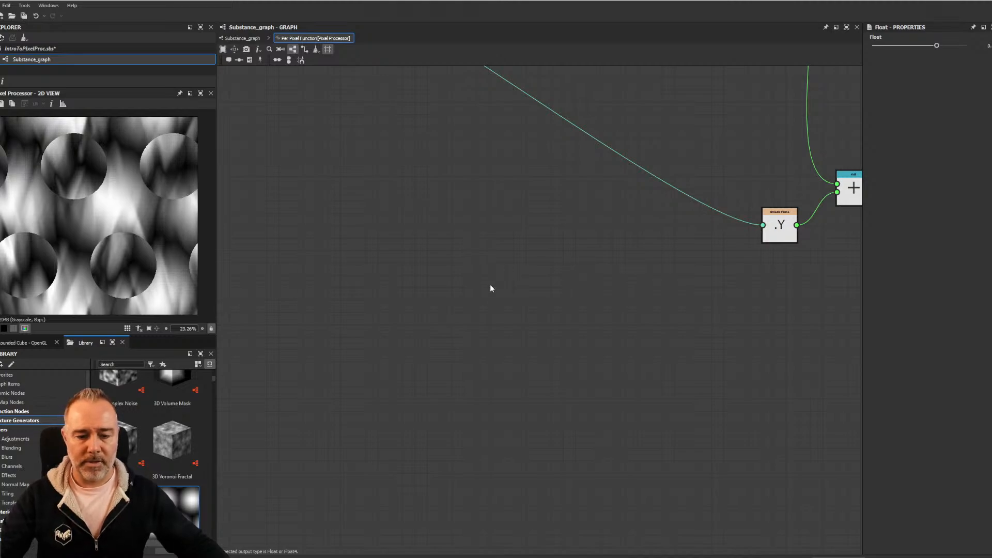
Paste a copy of the $pos Get Float2 node and place it in an empty area below the existing nodes
scroll(452, 250, "down", 5)
scroll(411, 196, "up", 3)
left_click(415, 193)
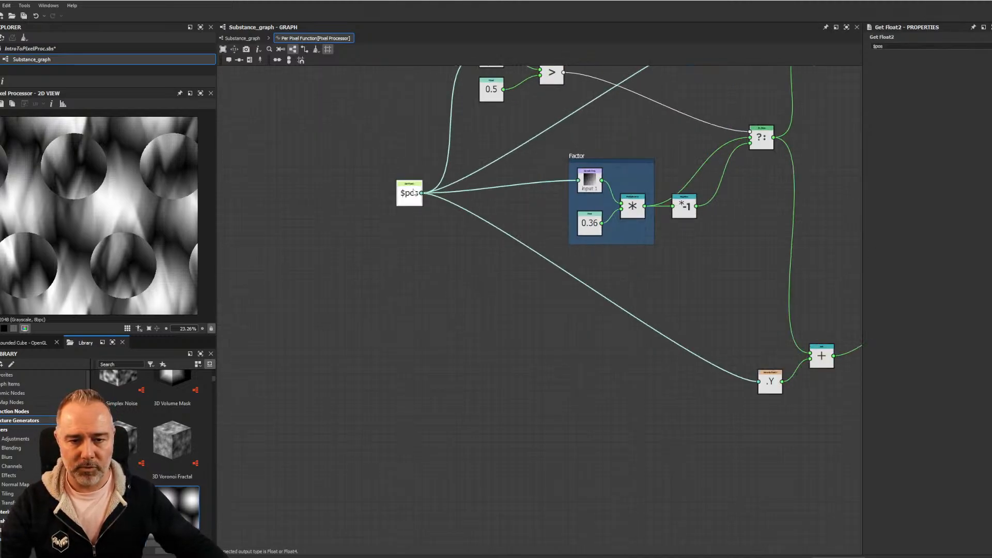
key("ctrl+v")
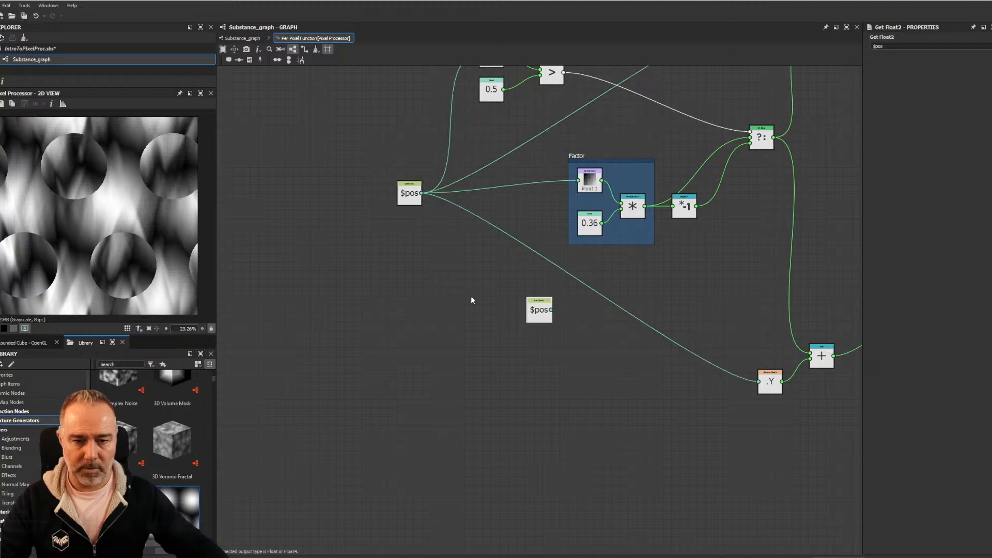
middle_click_drag(471, 297, 449, 126)
left_click_drag(512, 131, 423, 296)
scroll(434, 292, "up", 5)
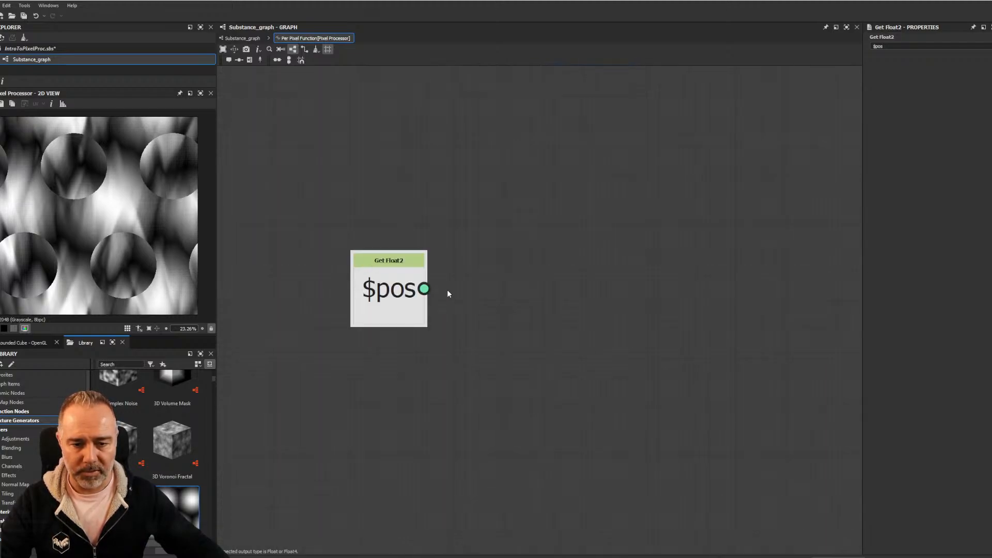
Add a Swizzle Float1 node fed by the copied $pos node and align the two horizontally
scroll(432, 266, "down", 3)
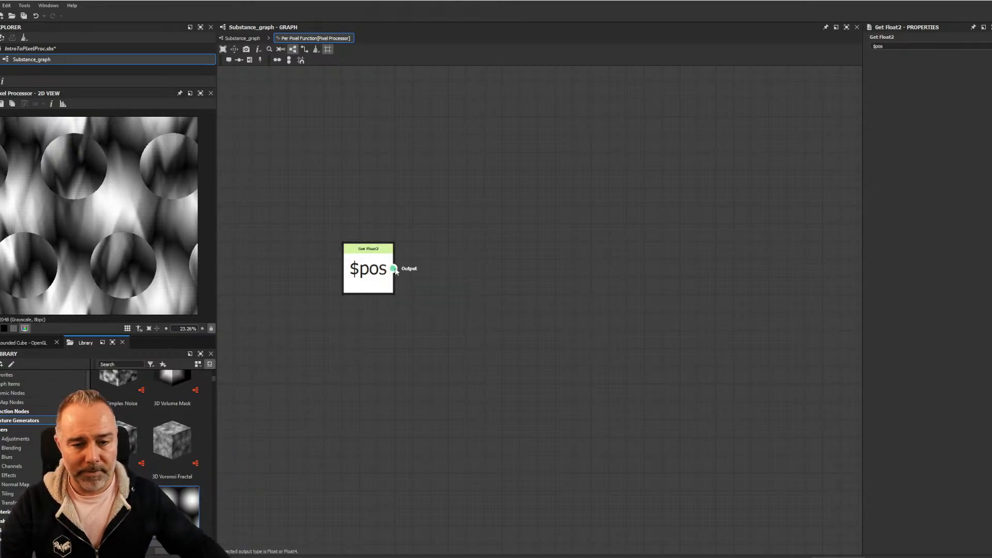
left_click_drag(392, 268, 485, 234)
type("swi")
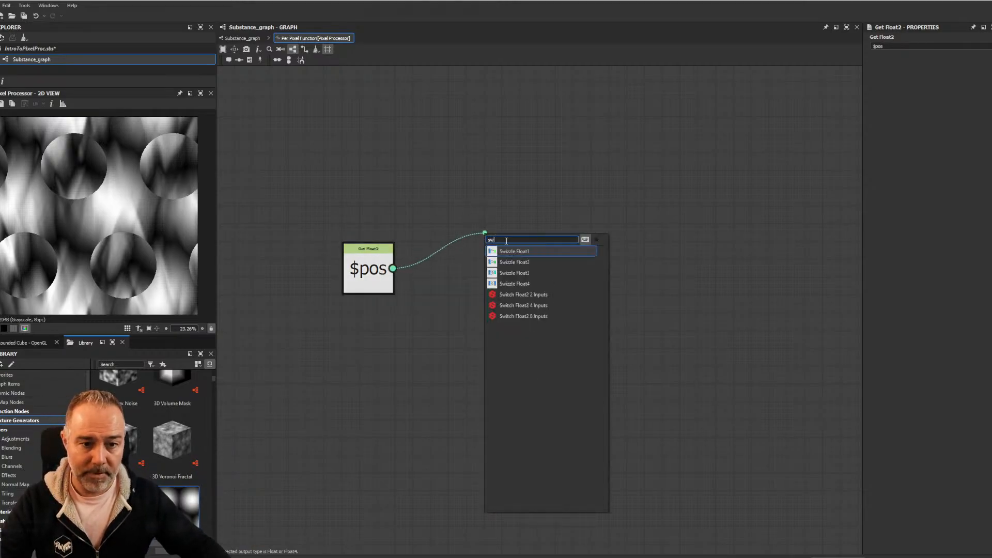
left_click(515, 251)
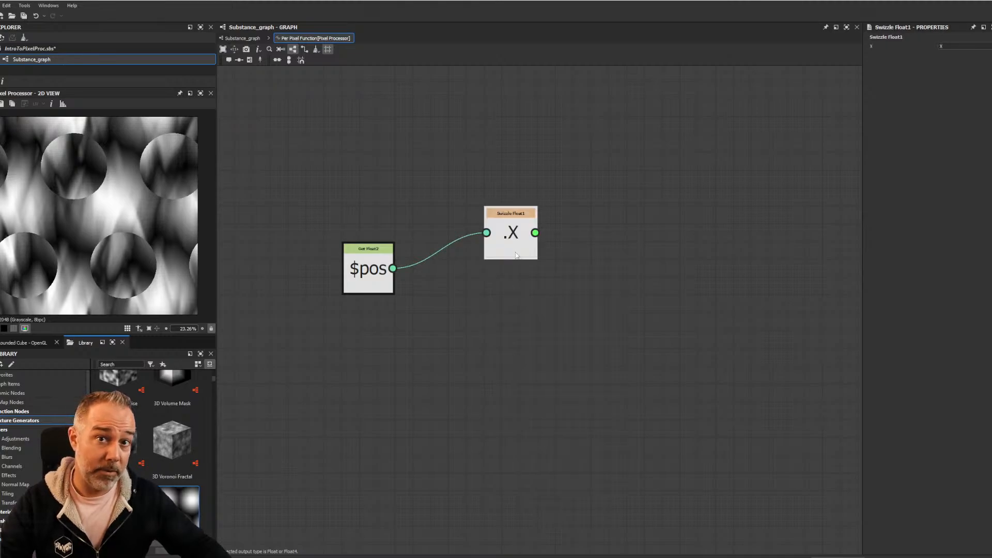
left_click_drag(517, 237, 527, 270)
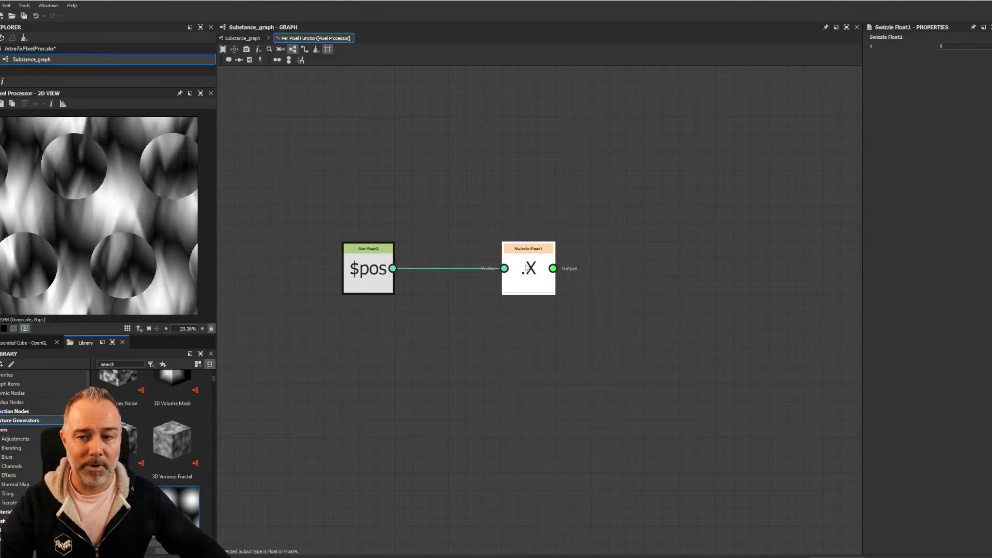
Set the new Swizzle Float1 node as the output node and move it farther from the $pos node
right_click(526, 267)
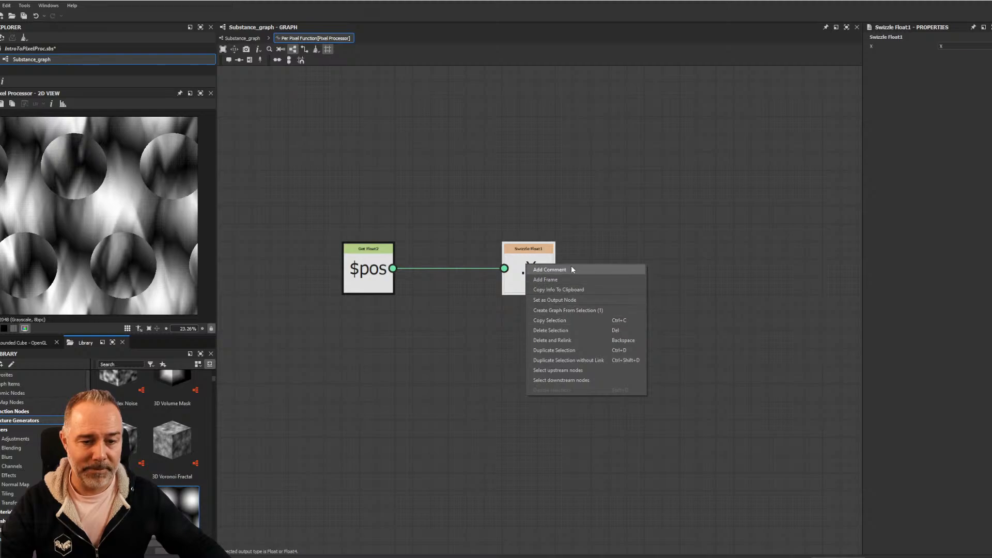
left_click(568, 304)
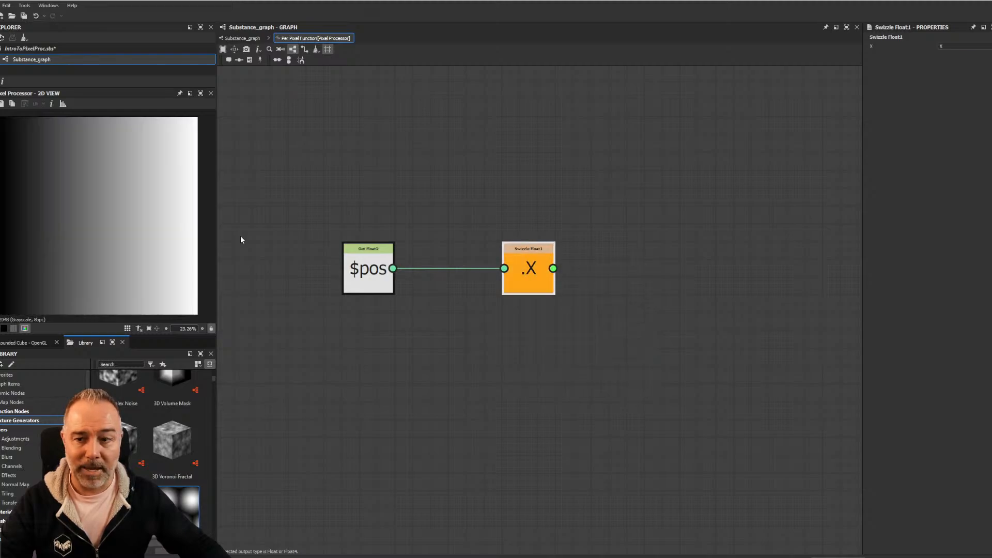
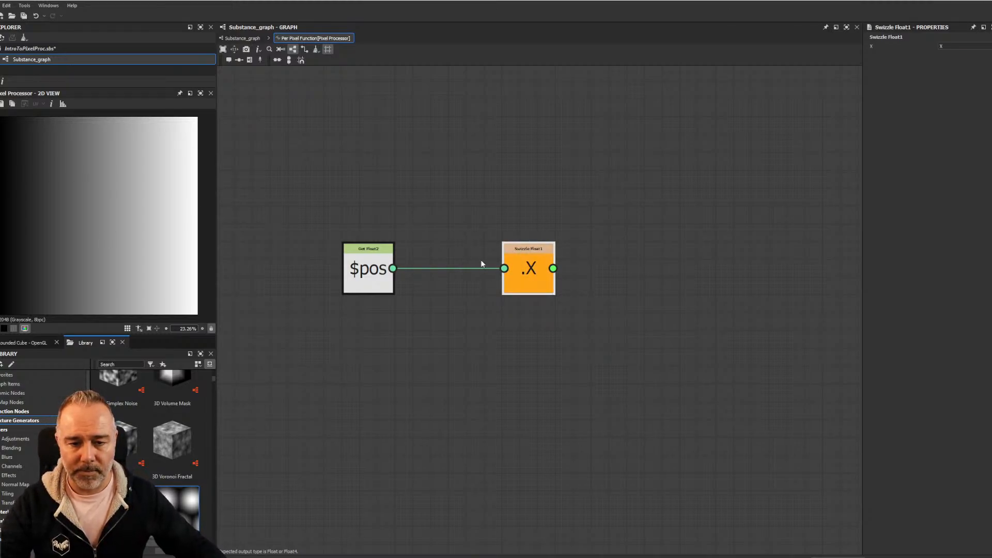
left_click_drag(532, 279, 587, 279)
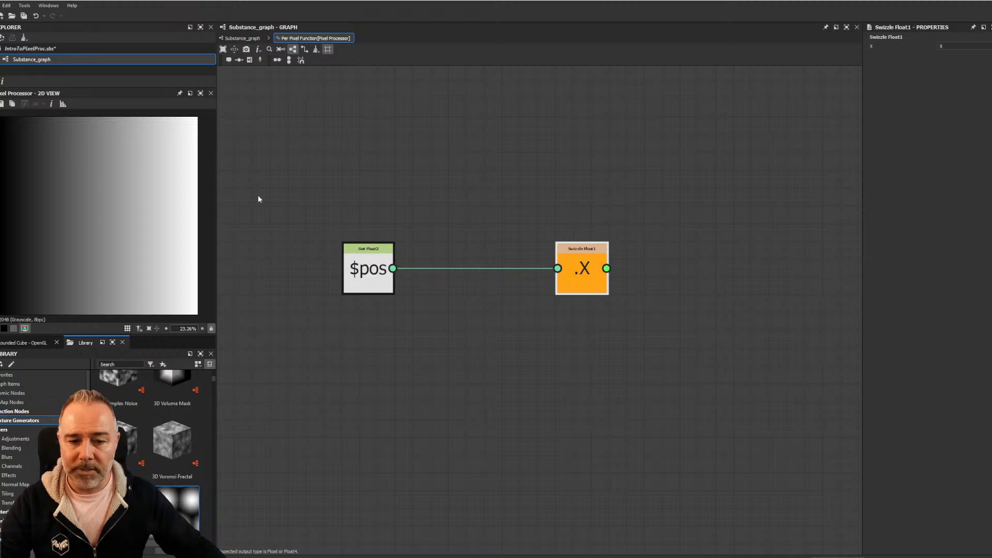
Switch to the Desmos graph in the browser to view the y = sin(2x) curve, and return to the function graph
left_click(438, 343)
key("space")
left_click(658, 453)
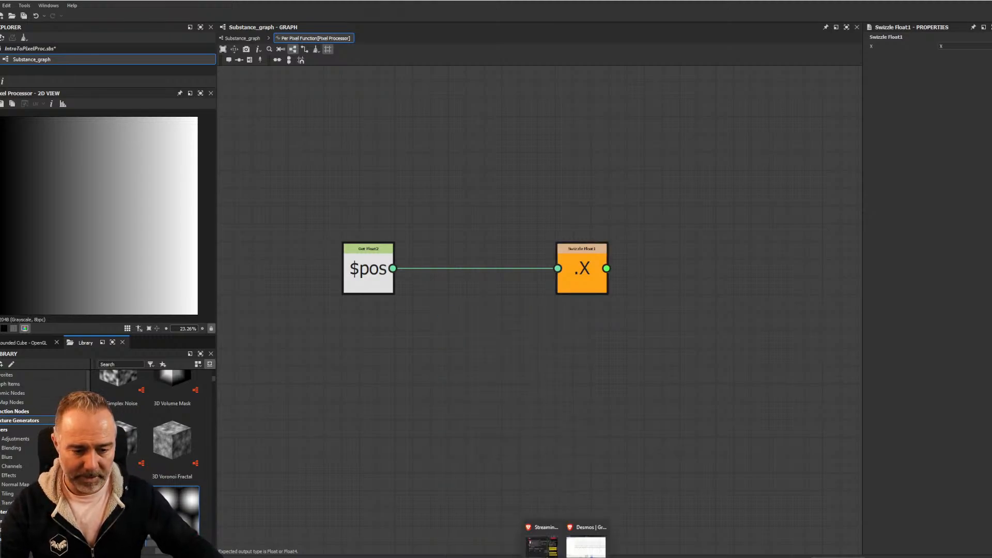
left_click(587, 542)
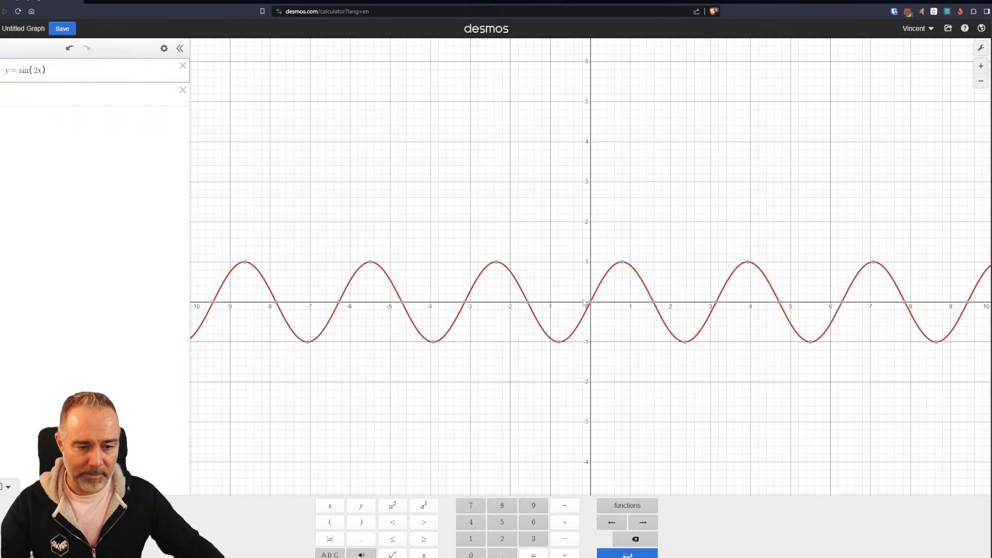
left_click(961, 1)
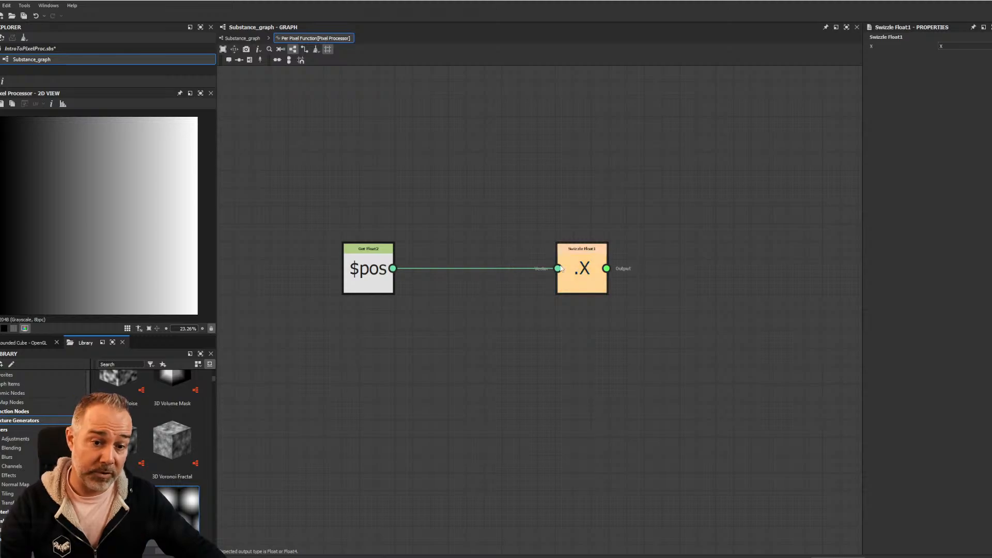
Add a [0, 1] to [-1, 1] range conversion node below the Swizzle Float1 node
key("space")
type("1")
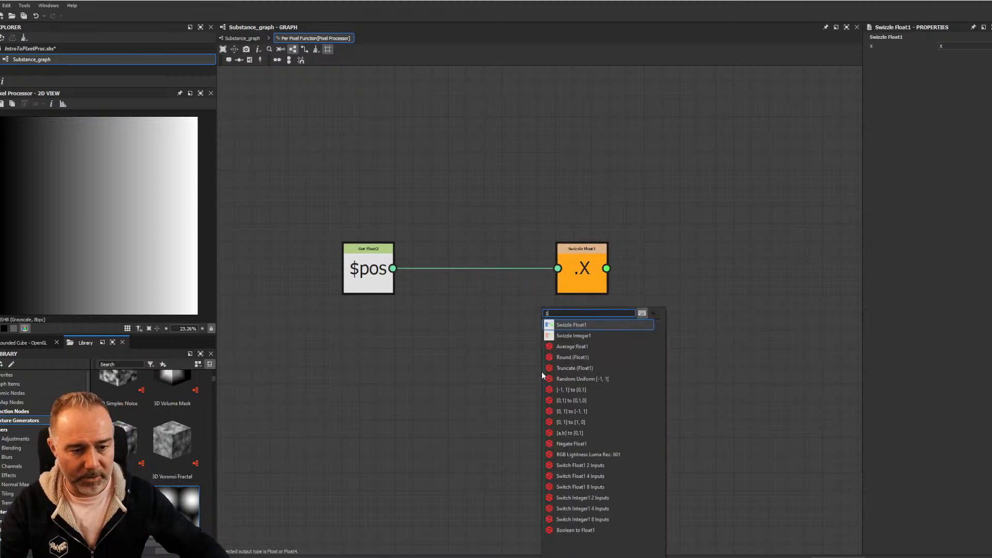
left_click(587, 412)
mouse_move(581, 284)
left_mouse_down()
mouse_move(556, 283)
mouse_move(599, 283)
left_mouse_up()
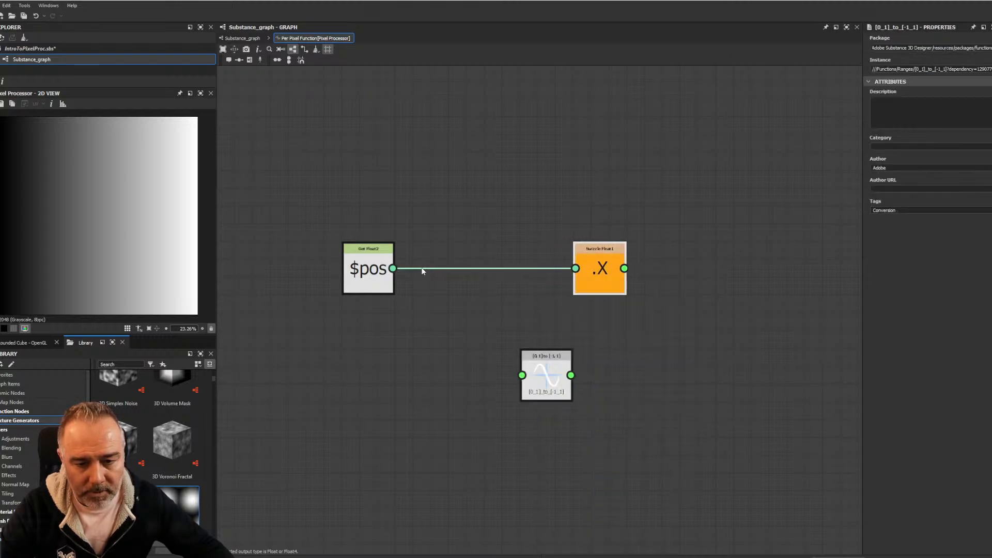
Connect the Swizzle Float1 output to the [0, 1] to [-1, 1] node, with the swizzle placed between it and $pos
left_click_drag(393, 268, 523, 376)
left_click_drag(543, 372, 527, 345)
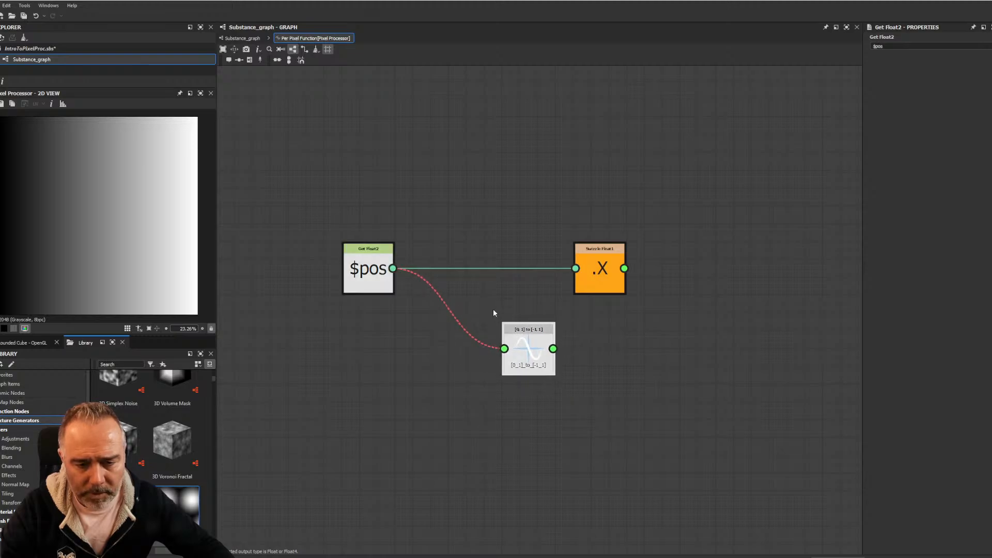
left_click_drag(599, 282, 583, 245)
left_click_drag(508, 271, 490, 281)
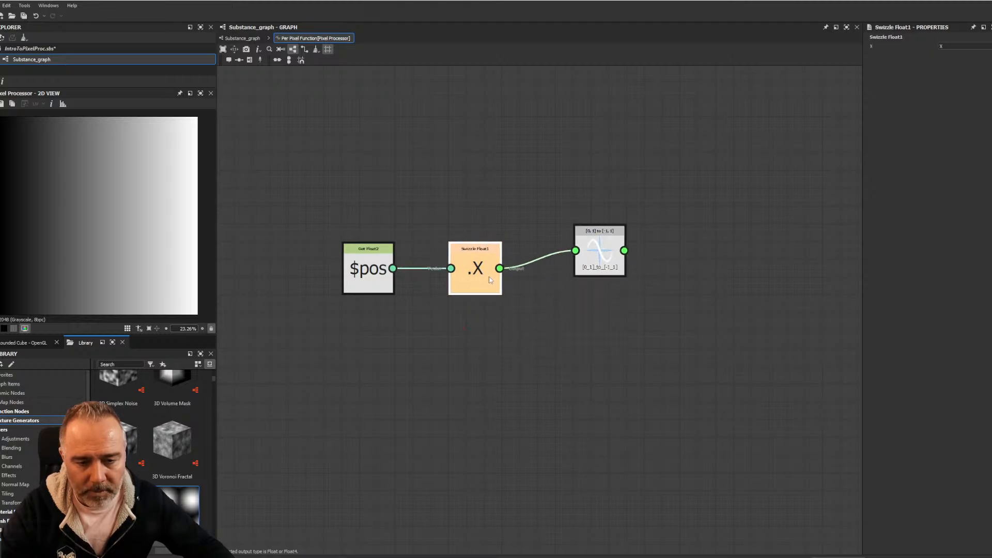
Set the [0, 1] to [-1, 1] node as the output node and align it with the swizzle node
right_click(607, 262)
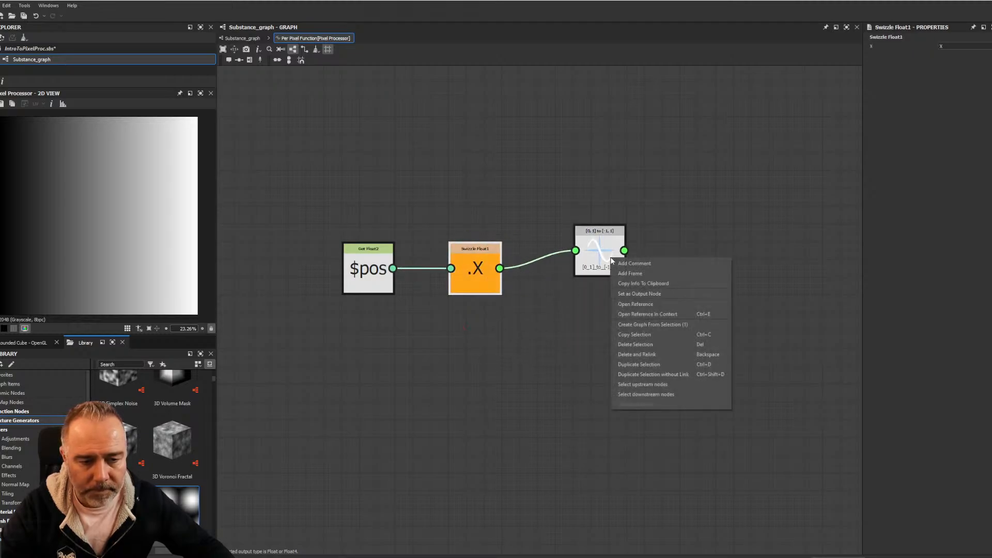
left_click(658, 293)
left_click_drag(601, 258, 603, 280)
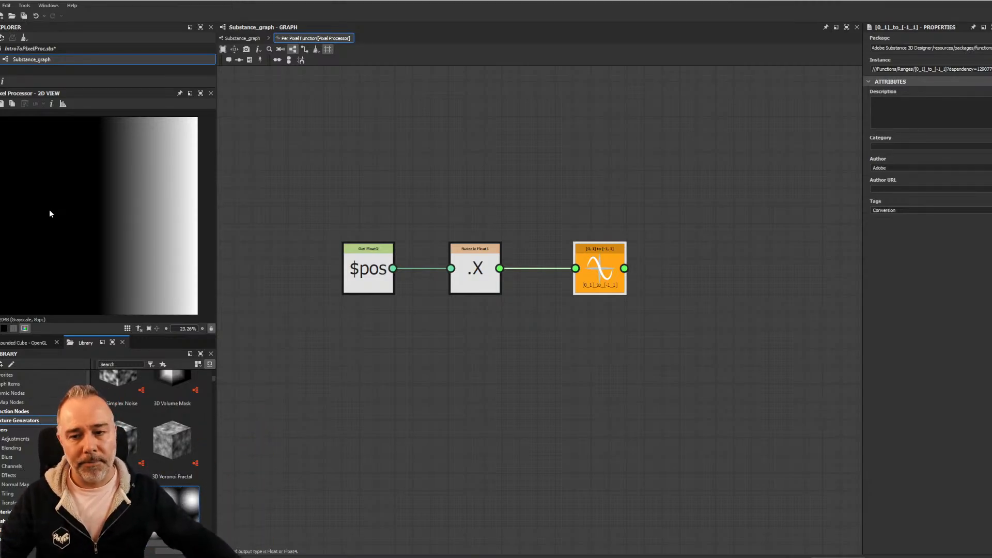
Return to Substance_graph and override the inherited Output Format of the Pixel Processor node so it can be edited
left_click(240, 38)
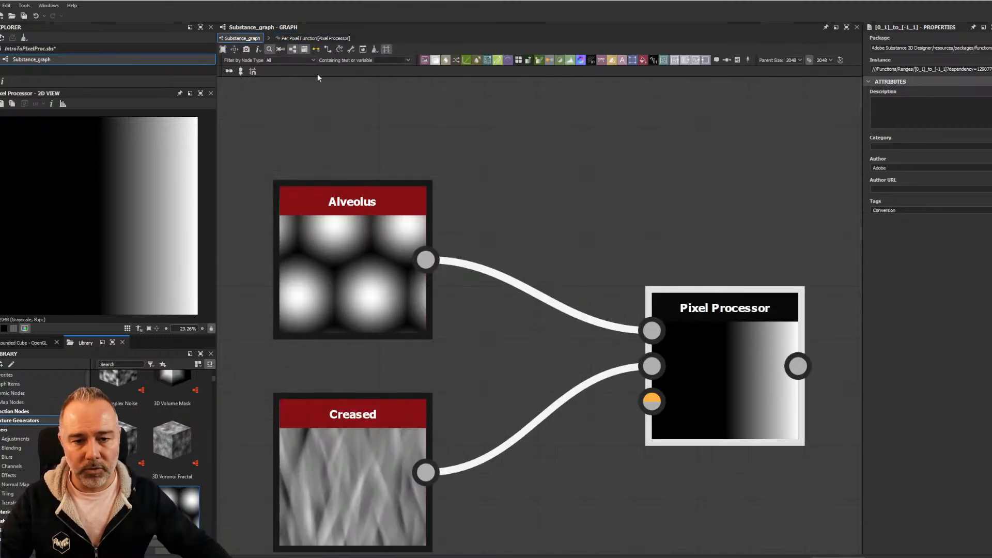
left_click(722, 333)
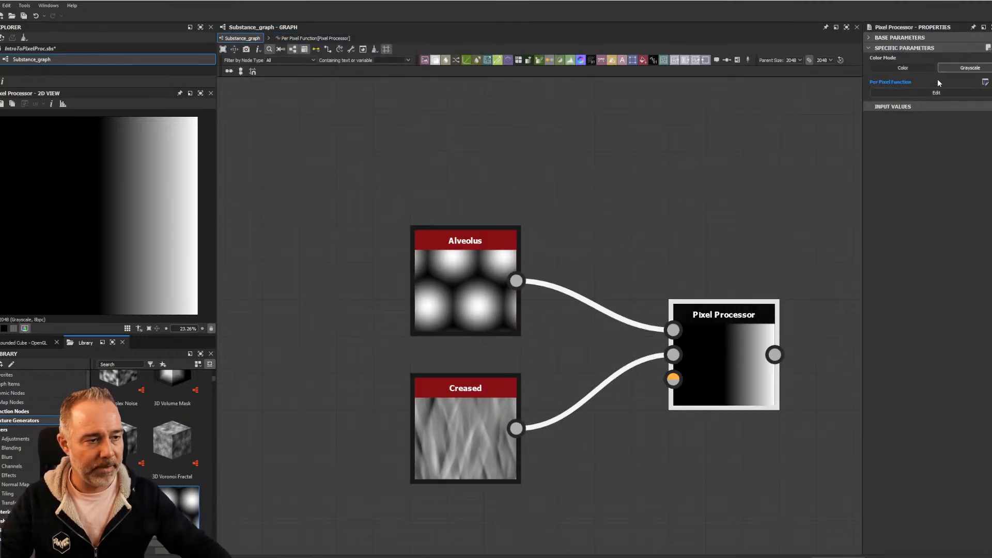
left_click(904, 38)
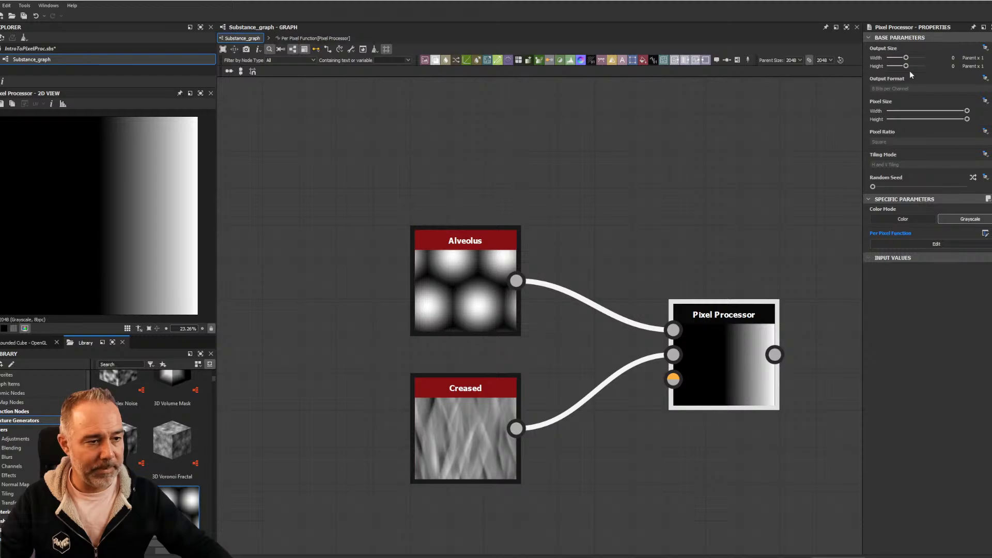
left_click(986, 78)
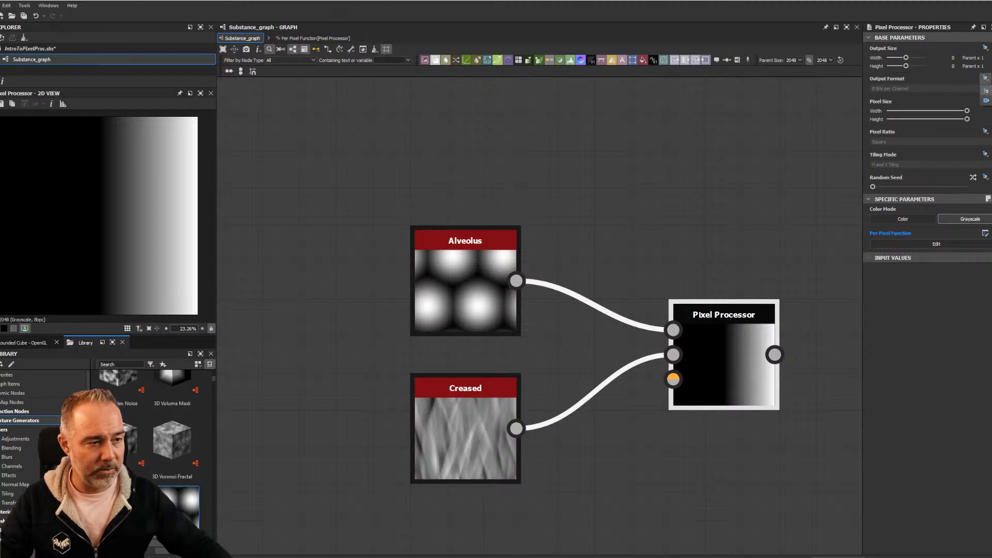
left_click(986, 100)
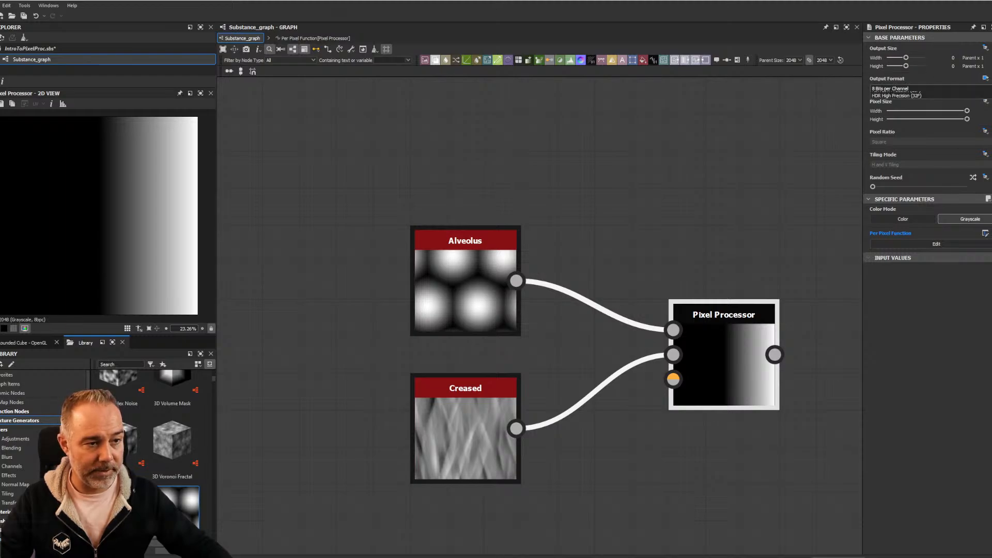
Try HDR High Precision (32F) as the Pixel Processor's output format, and set it back to 8 Bits per Channel
left_click(930, 89)
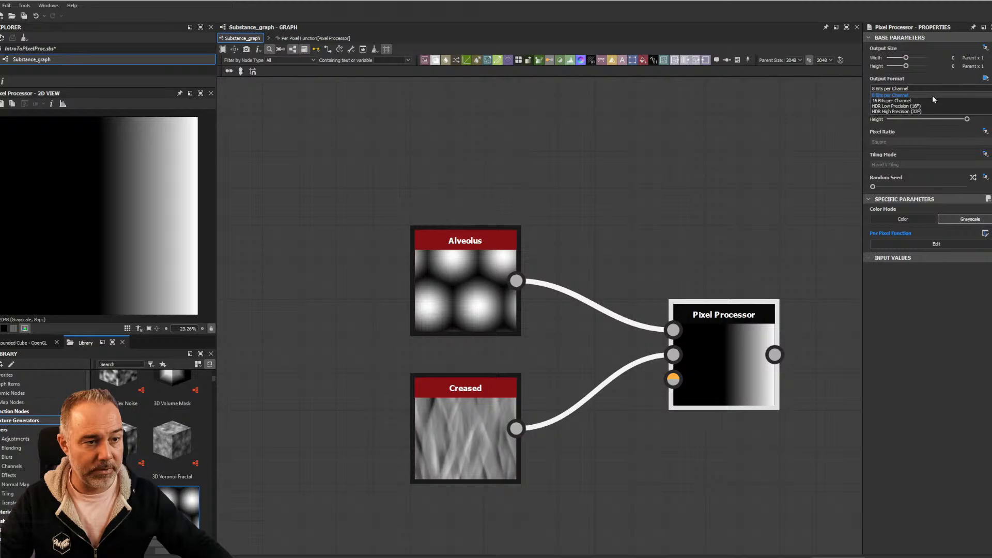
left_click(910, 111)
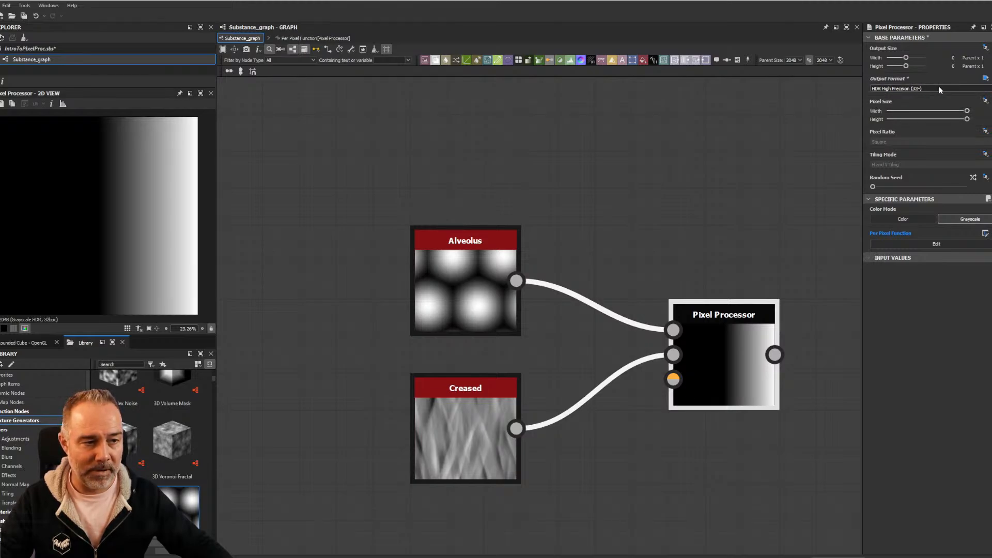
left_click(956, 88)
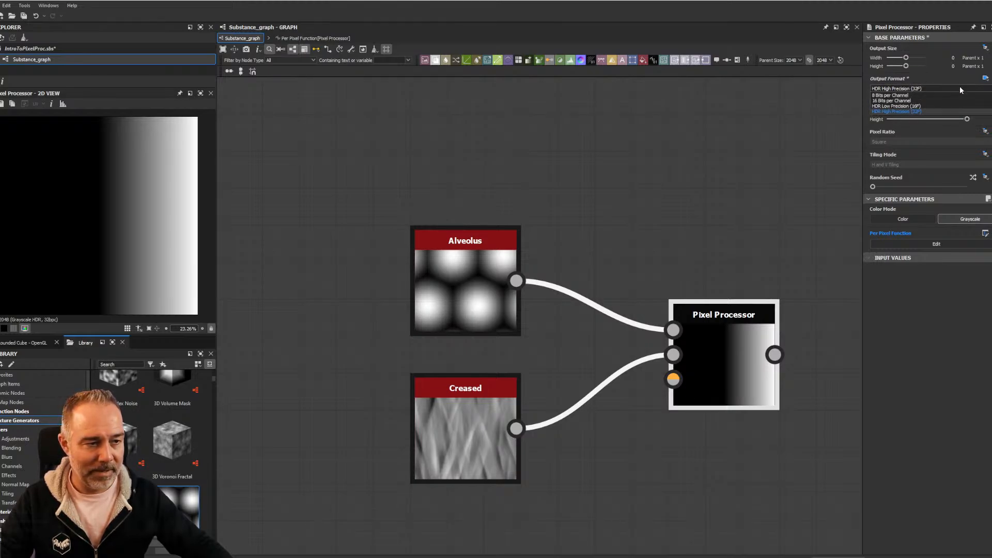
left_click(914, 112)
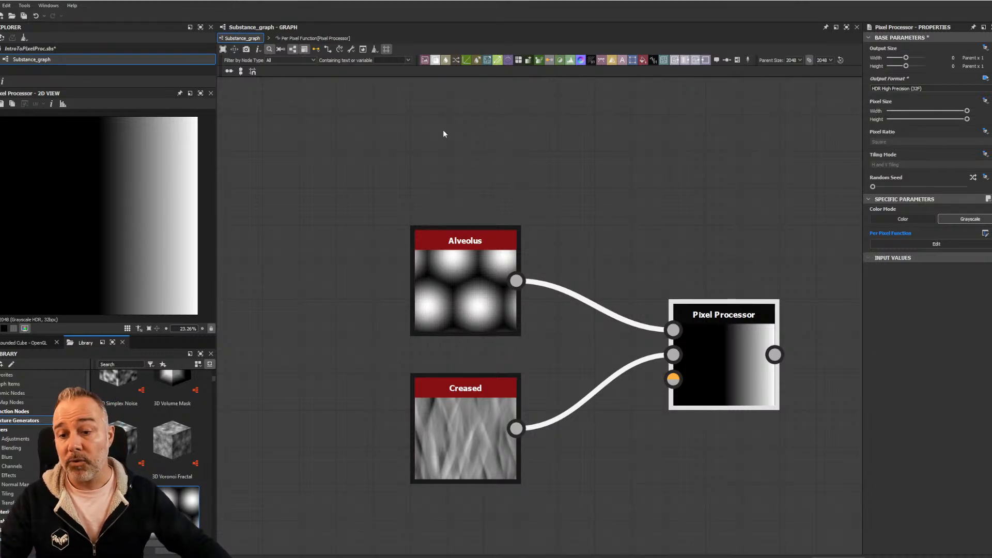
left_click(903, 90)
left_click(897, 96)
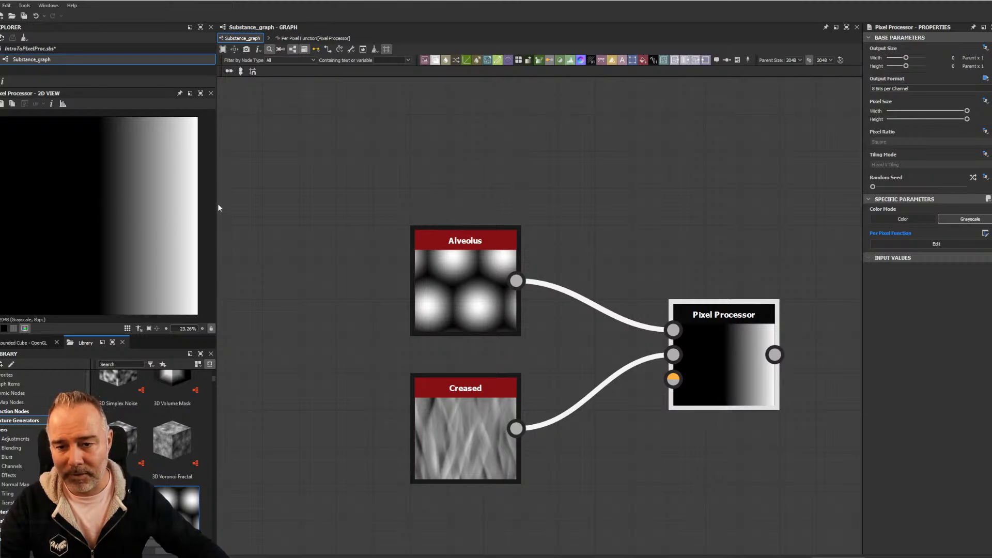
Enlarge the 2D view and display its histogram and pixel information to inspect the black area of the gradient
left_click_drag(216, 205, 234, 206)
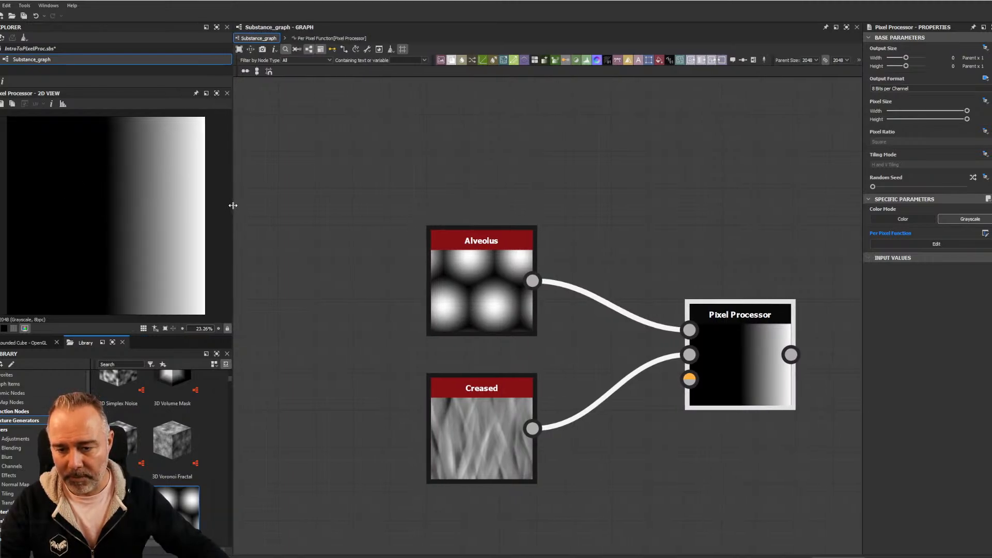
left_click_drag(101, 335, 100, 436)
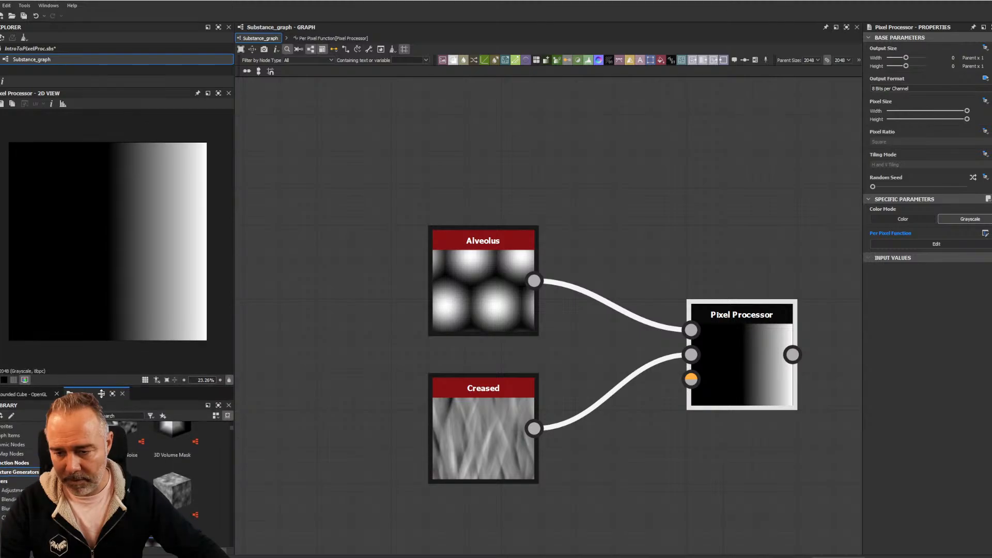
left_click(63, 104)
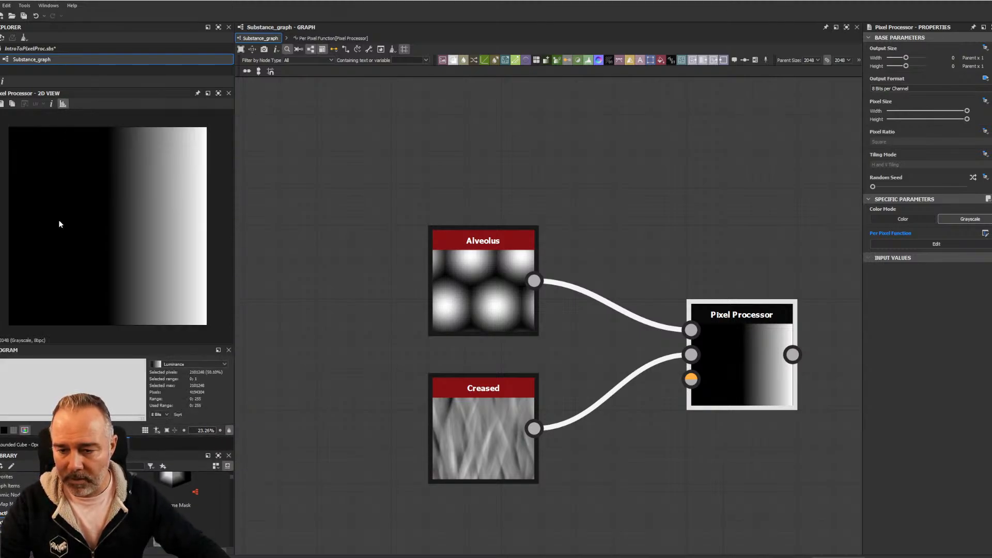
left_click(52, 103)
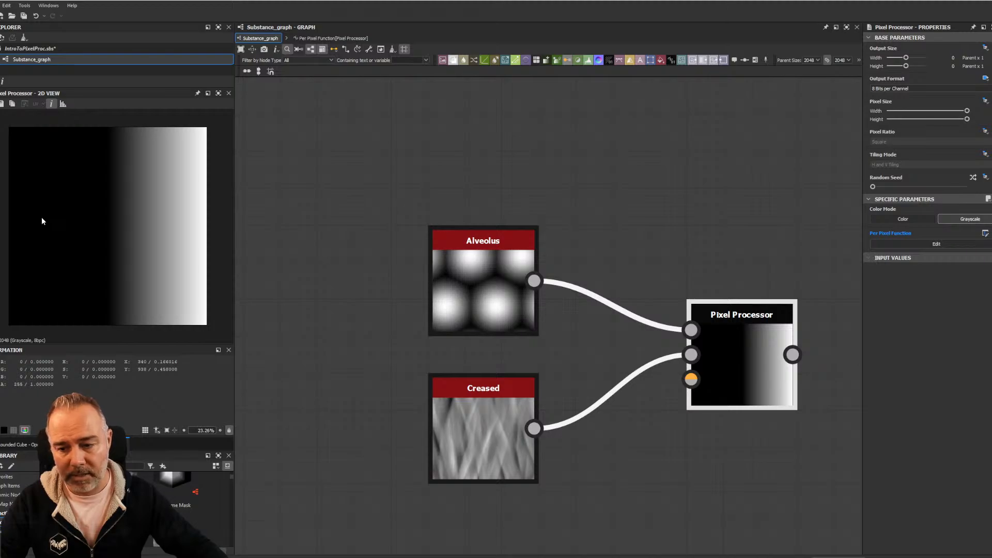
Set the Pixel Processor's output format to HDR High Precision (32F)
left_click(896, 89)
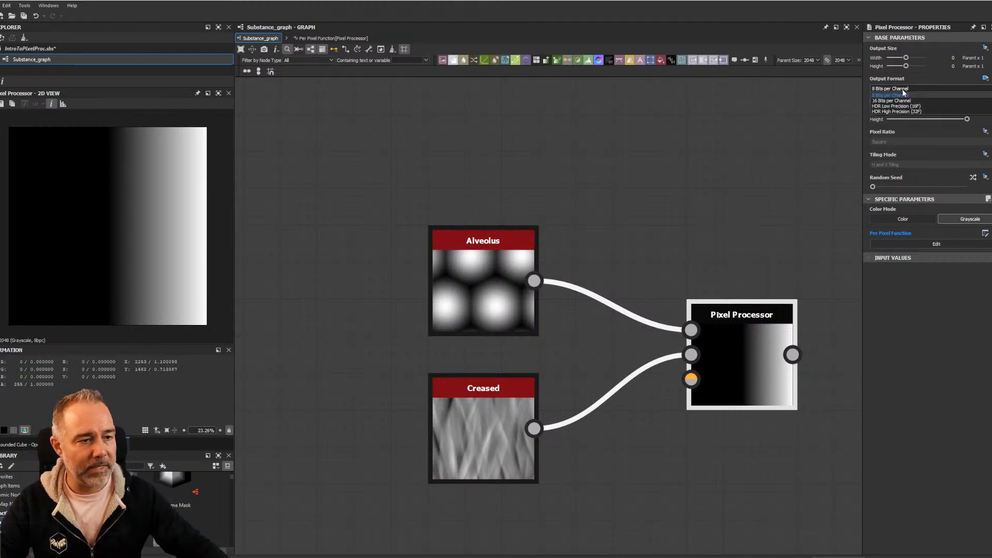
left_click(903, 112)
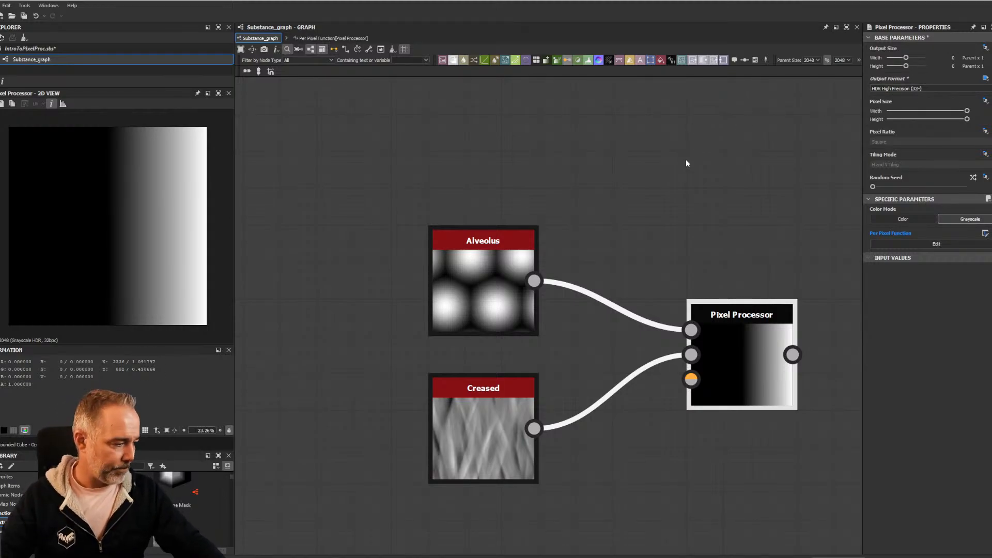
middle_click_drag(659, 161, 570, 154)
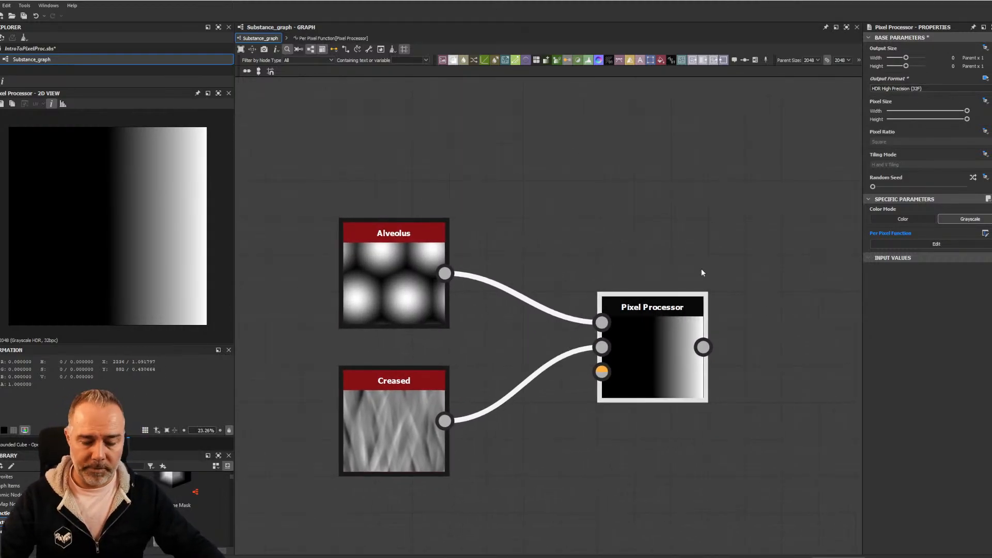
Open the Pixel Processor's per-pixel function, switch to Desmos to consult the y = sin(2x) curve, and return to the function graph
double_click(657, 358)
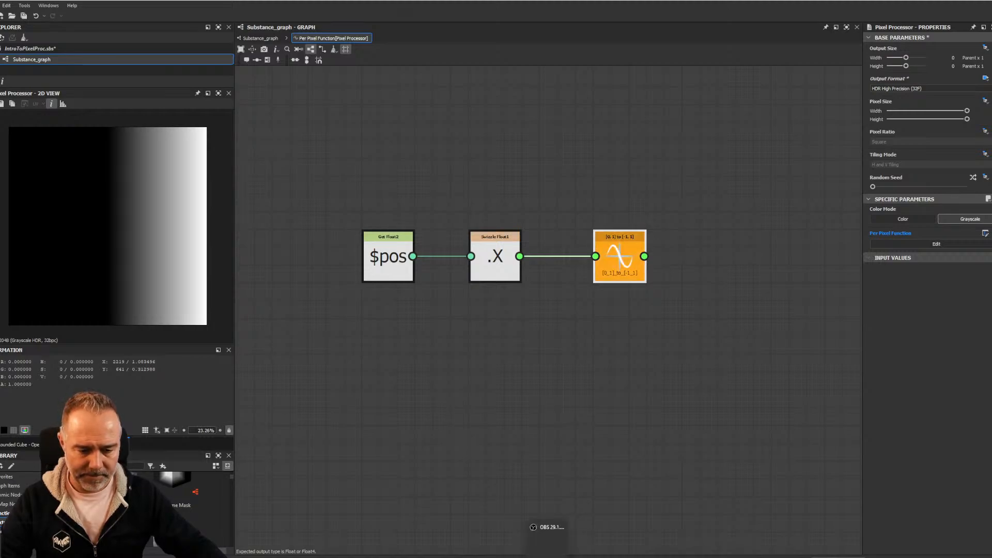
mouse_move(584, 555)
left_click(590, 546)
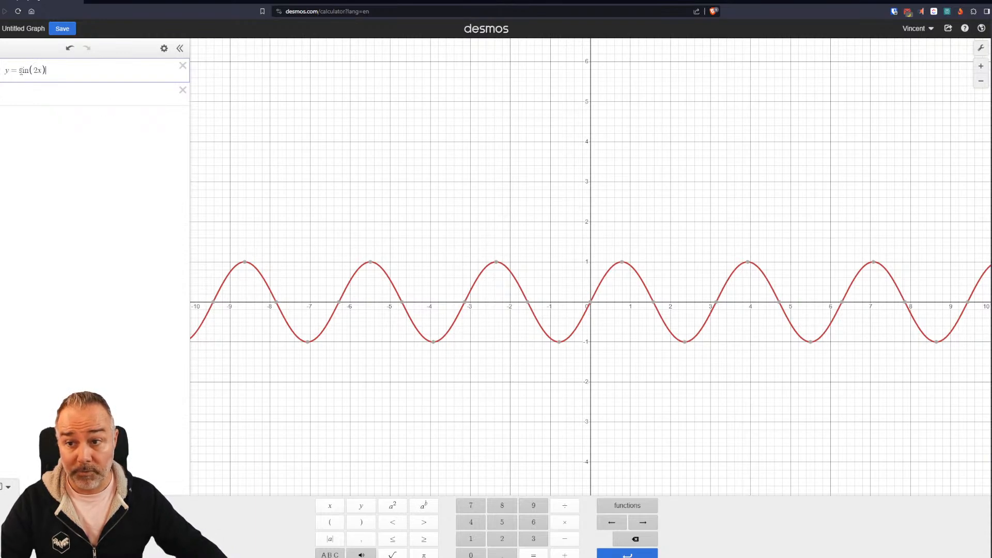
key("alt+Tab")
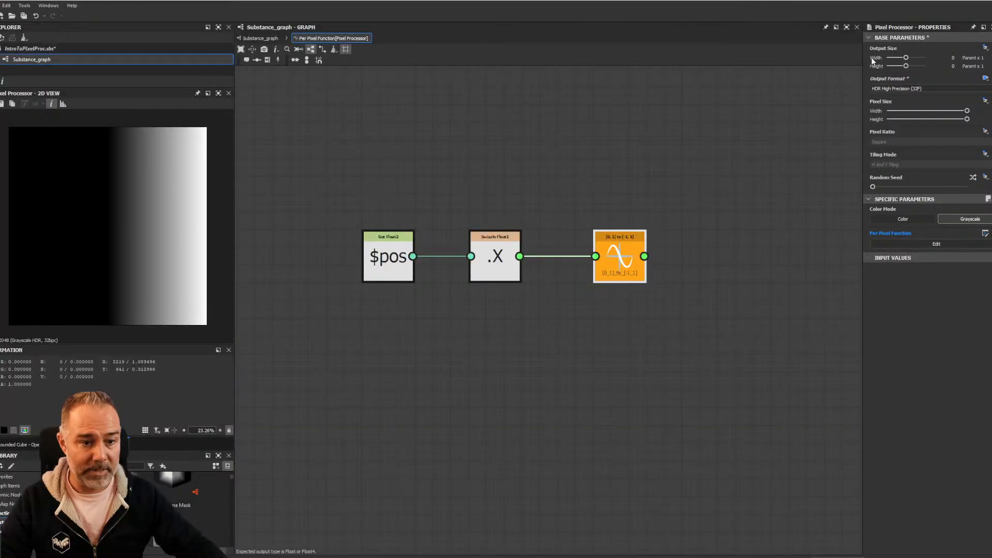
Add a Sine node fed by the [0, 1] to [-1, 1] node and set it as the output node
mouse_move(626, 254)
left_mouse_down()
mouse_move(655, 254)
mouse_move(617, 244)
left_mouse_up()
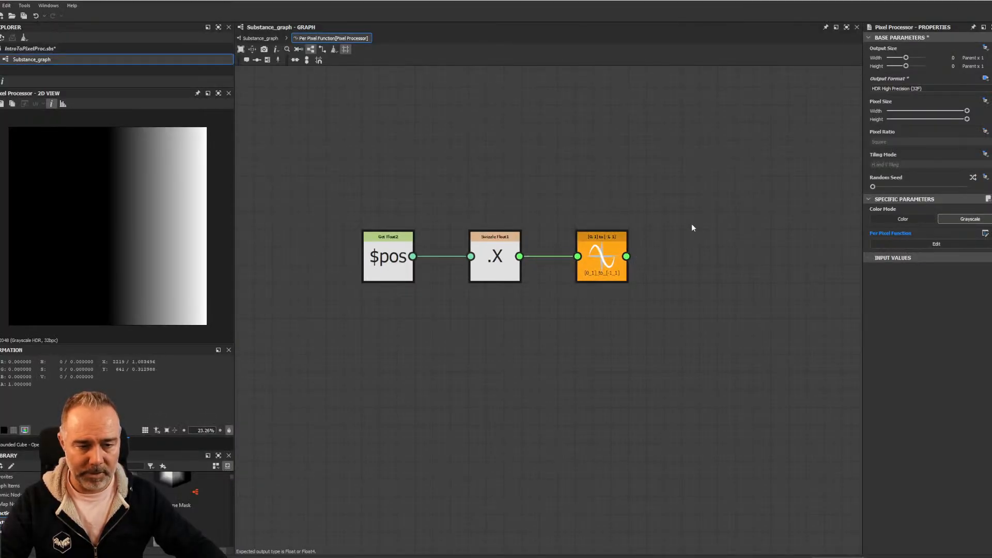
key("space")
type("sin")
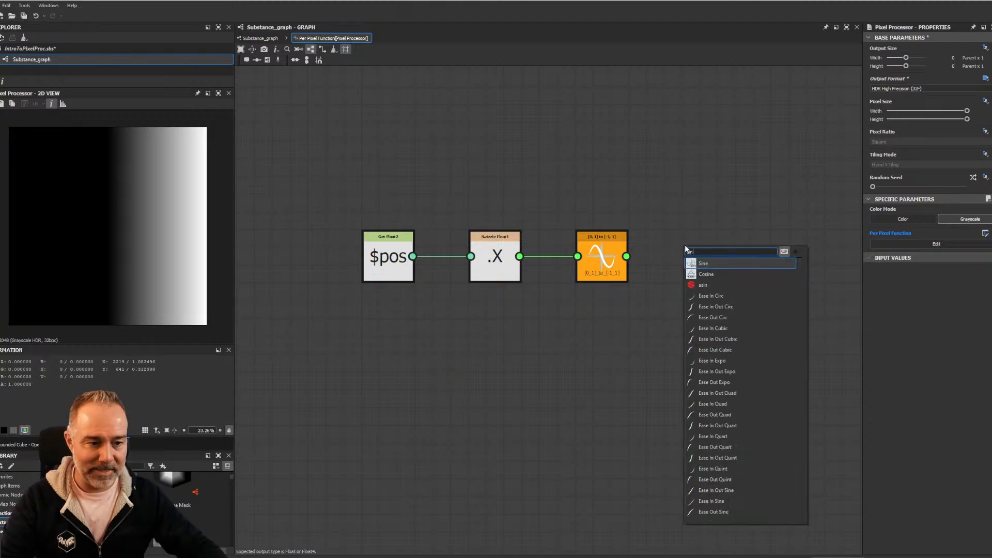
left_click(710, 262)
left_click_drag(627, 256, 699, 266)
right_click(700, 266)
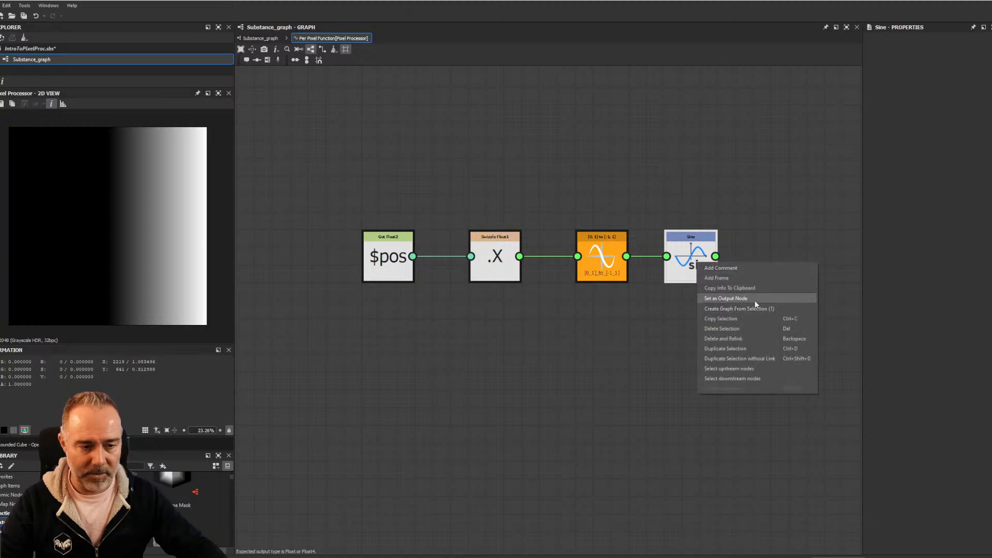
left_click(734, 298)
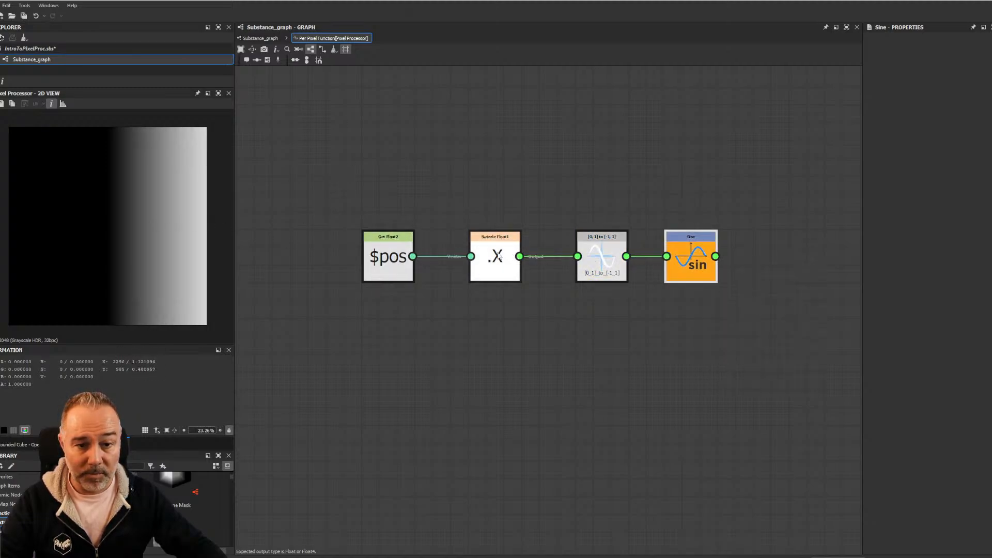
Make room before the Sine node and add a Multiplication node fed by the [0, 1] to [-1, 1] node
left_click(480, 261)
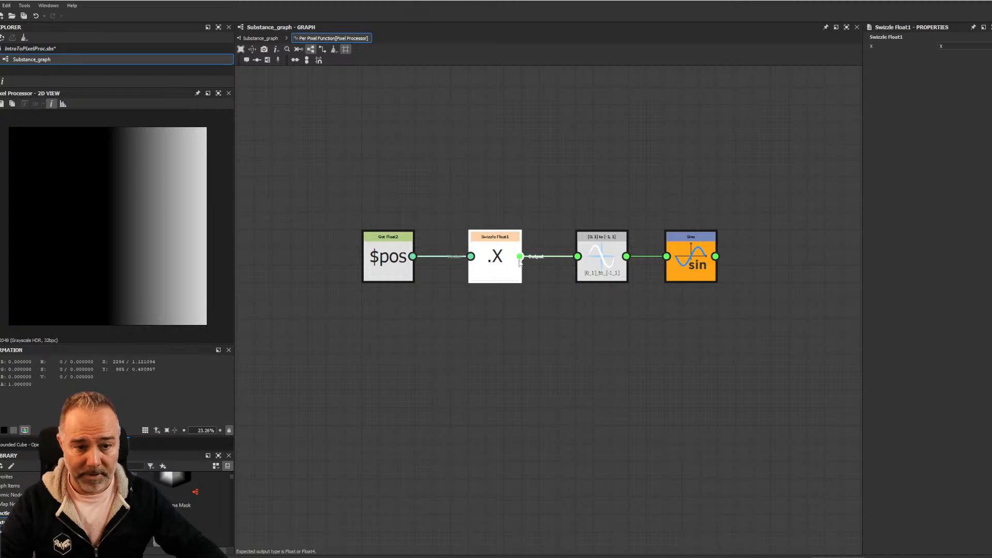
left_click_drag(687, 243, 698, 280)
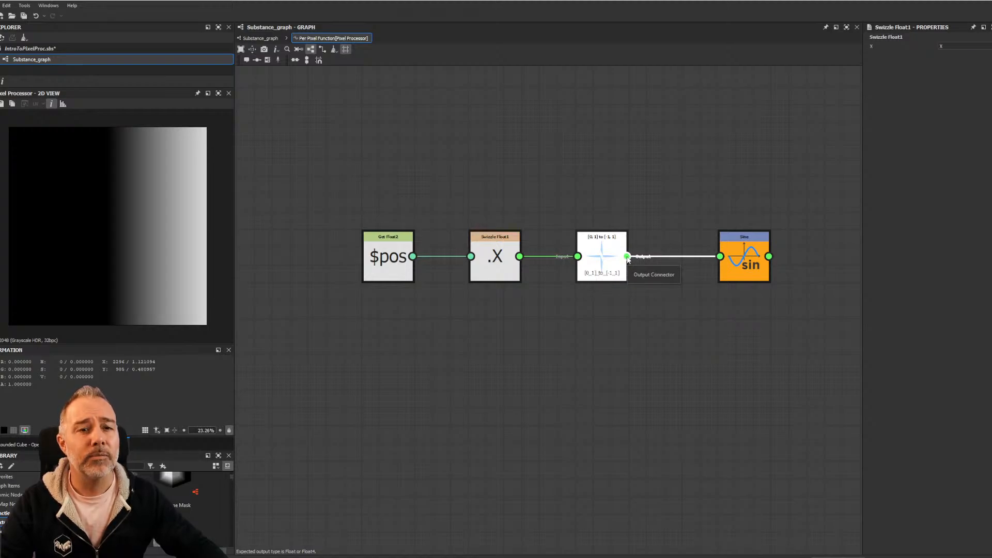
left_click_drag(625, 256, 671, 333)
type("mul")
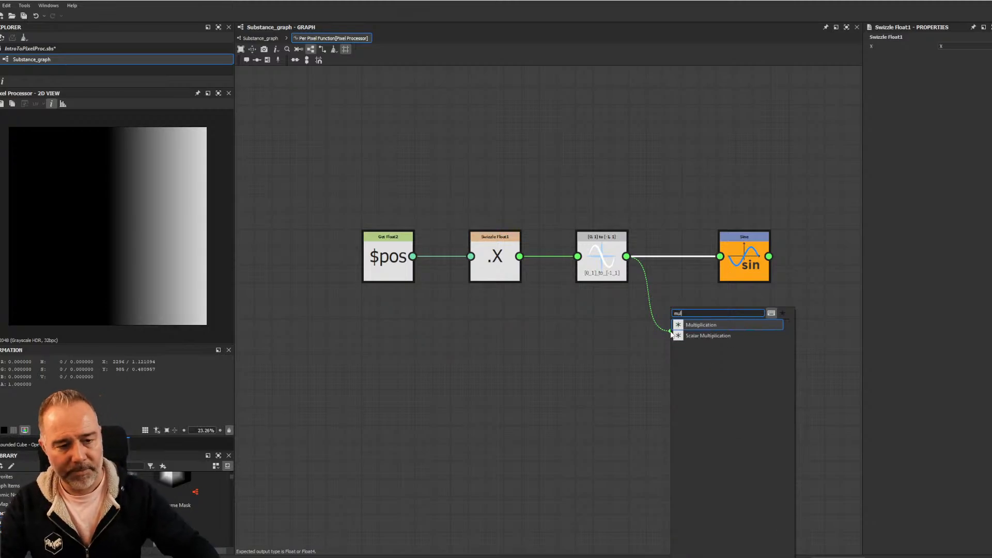
left_click(704, 327)
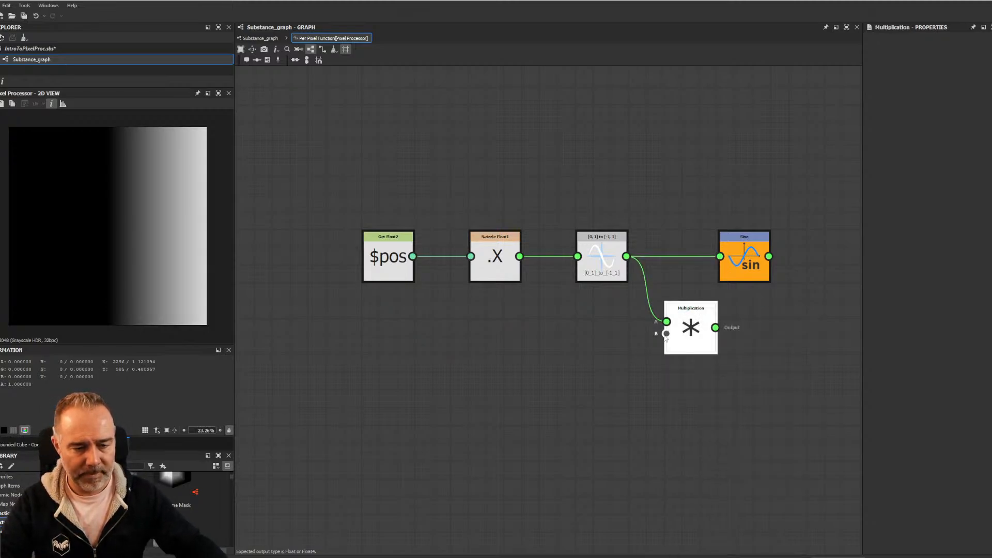
Add a Float node to the Multiplication's second input, connect the Multiplication to the Sine node, and tidy the nodes
left_click_drag(667, 335, 584, 371)
type("flo")
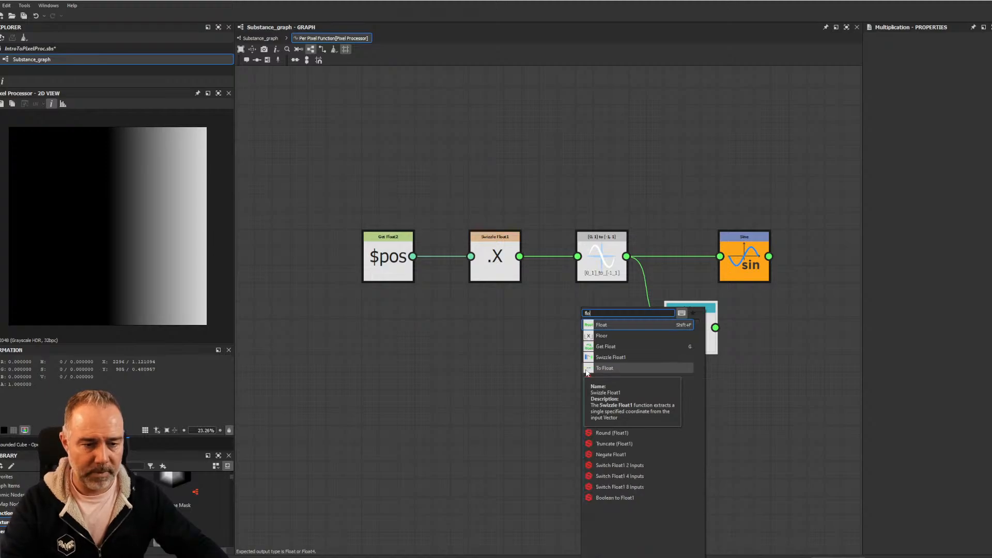
left_click(619, 325)
left_click_drag(549, 380, 611, 344)
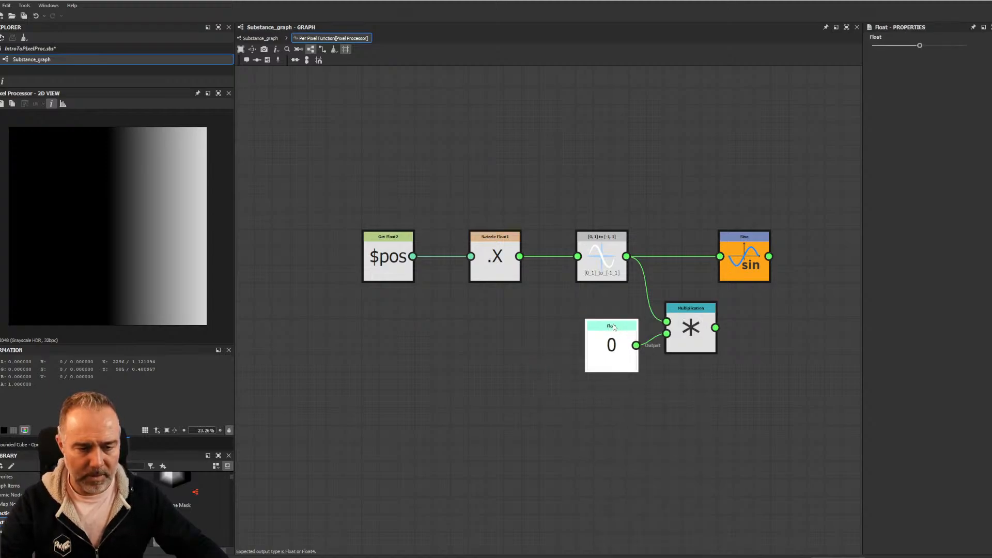
left_click_drag(716, 327, 760, 251)
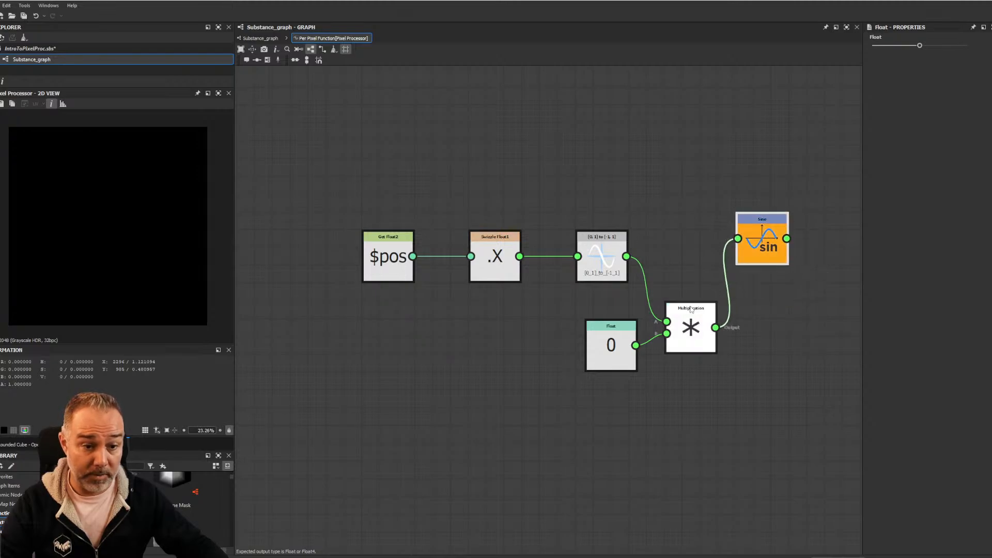
middle_click_drag(658, 331, 577, 331)
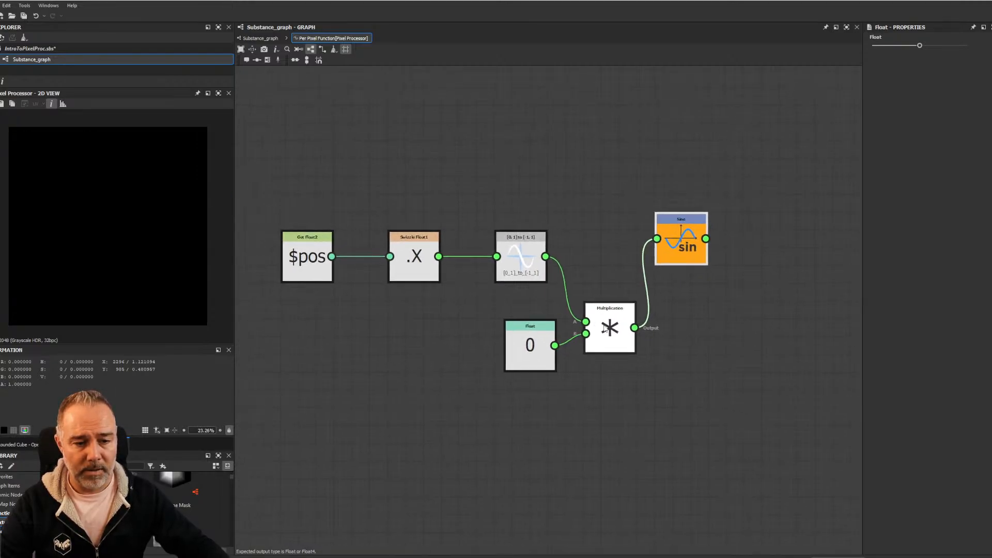
left_click_drag(607, 328, 607, 311)
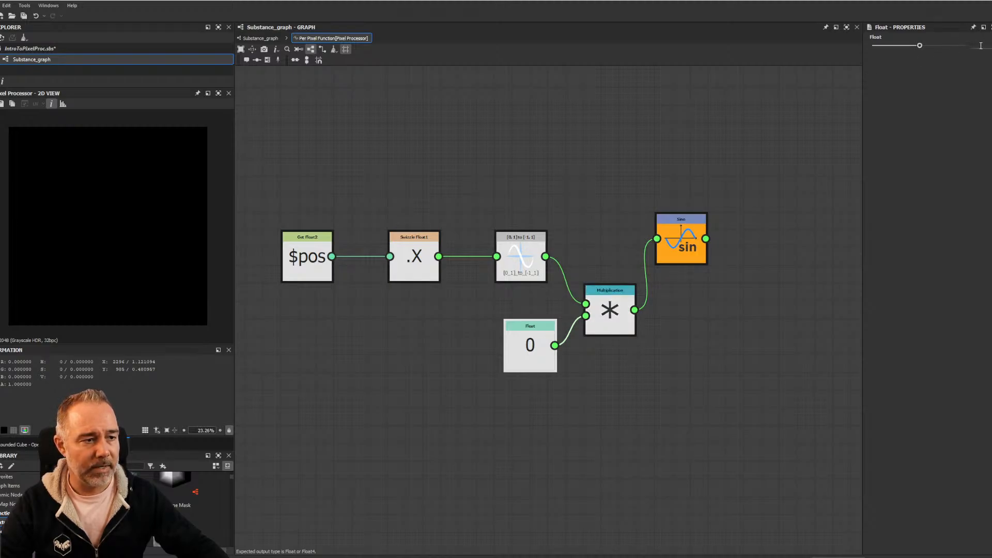
Set the Float multiplier to 10, raise it to 12.7, and inspect the sine stripes in the 2D view
left_click_drag(921, 47, 945, 45)
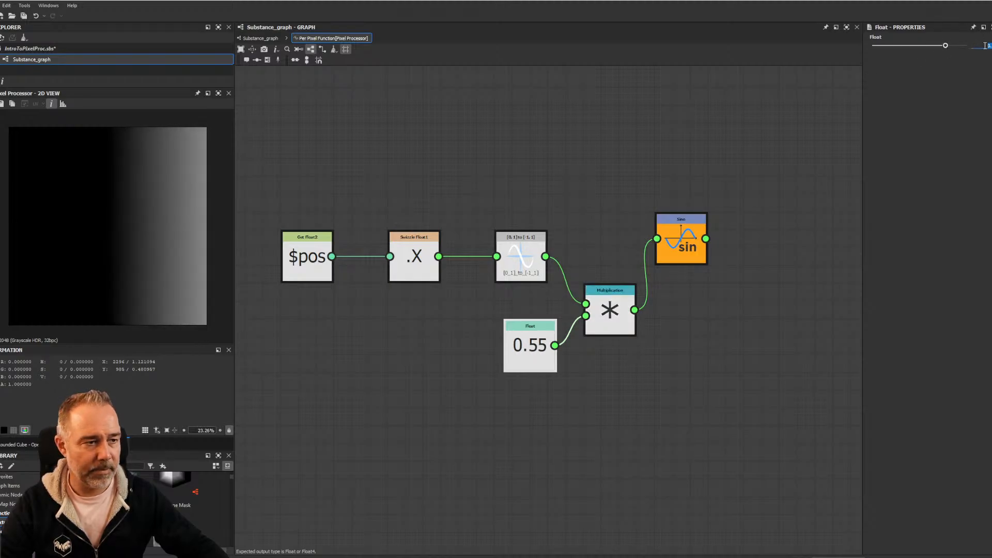
type("10")
key("Return")
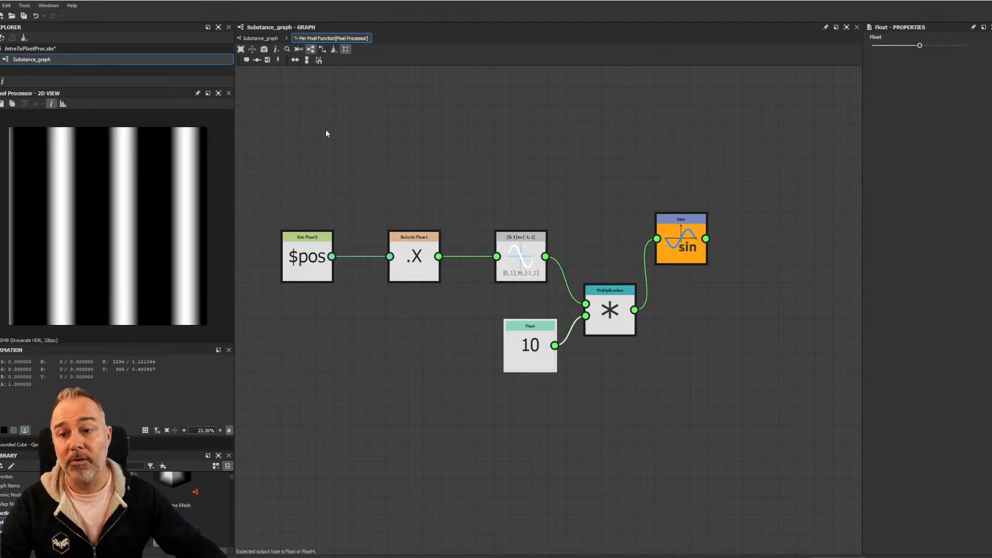
mouse_move(920, 47)
left_mouse_down()
mouse_move(943, 47)
mouse_move(925, 49)
mouse_move(938, 55)
mouse_move(942, 46)
mouse_move(931, 46)
left_mouse_up()
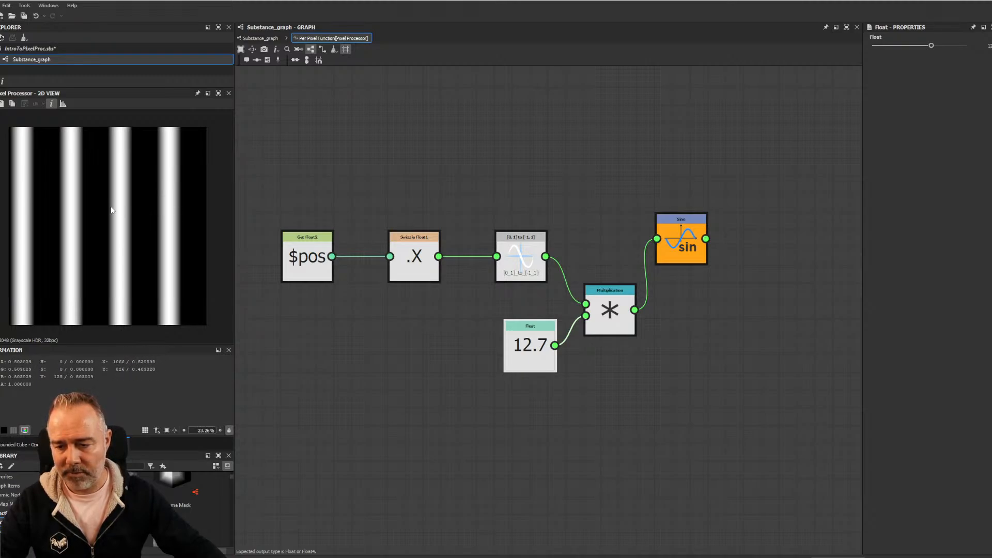
scroll(291, 323, "down", 4)
scroll(181, 248, "up", 3)
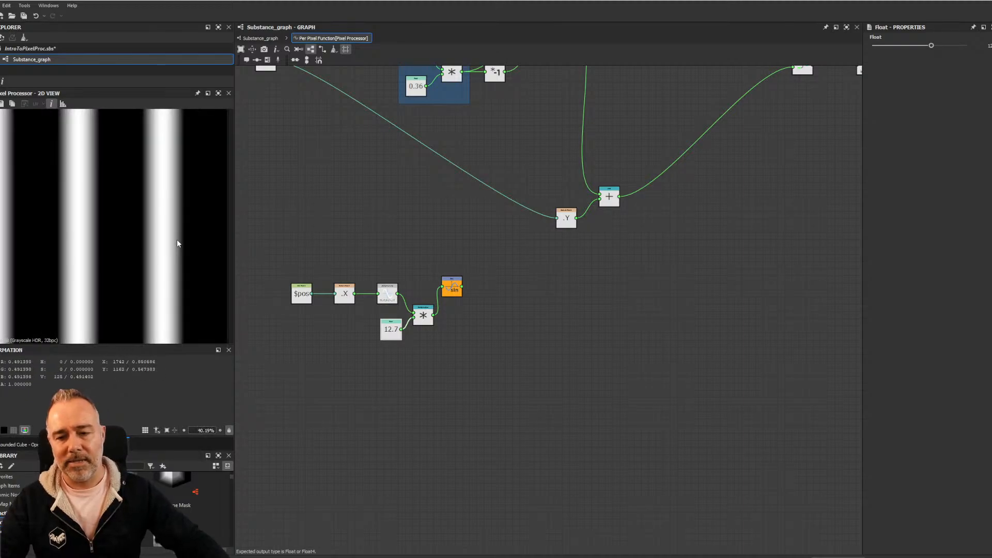
scroll(177, 240, "down", 3)
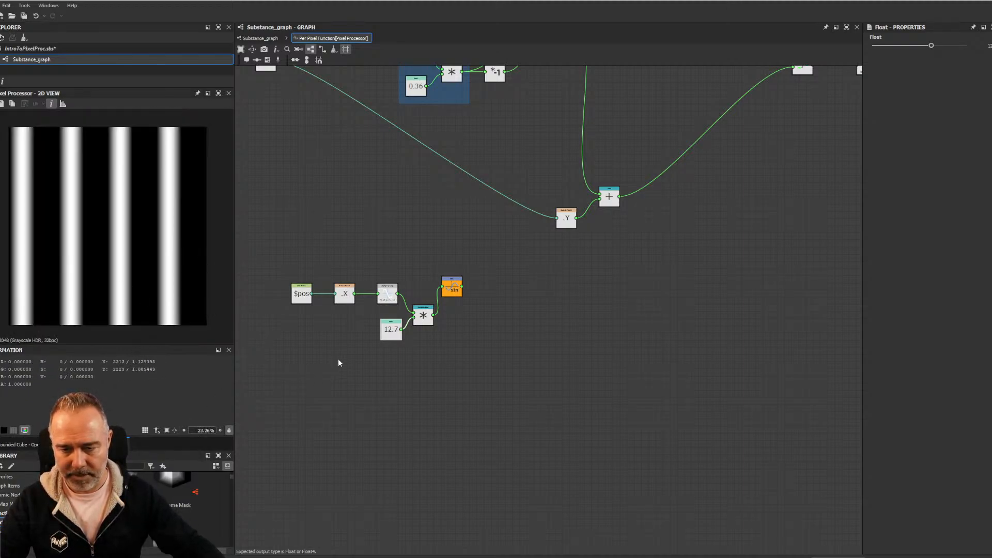
middle_click_drag(338, 359, 408, 399)
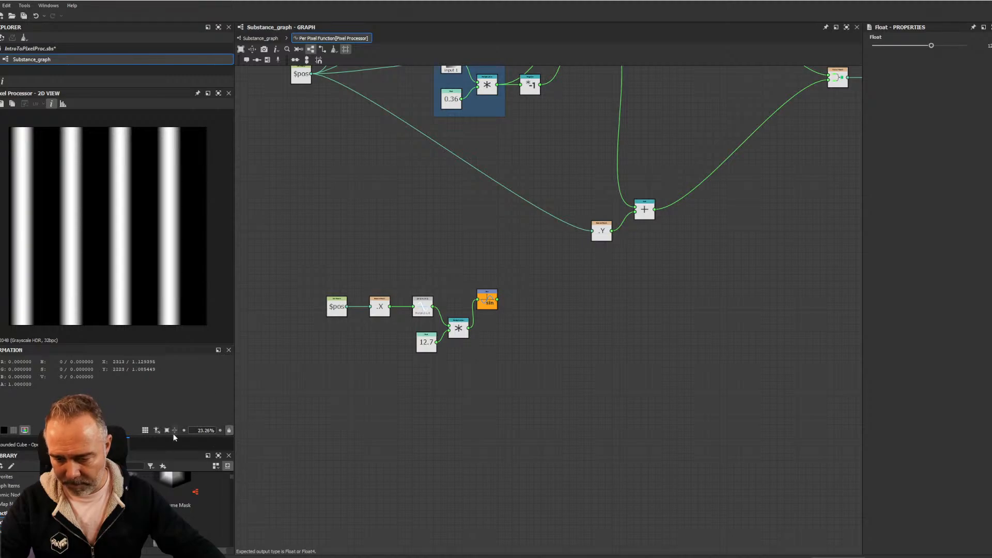
Hide the pixel information in the 2D view, enlarge the area below it, and bring up the 3D view there
left_click(51, 104)
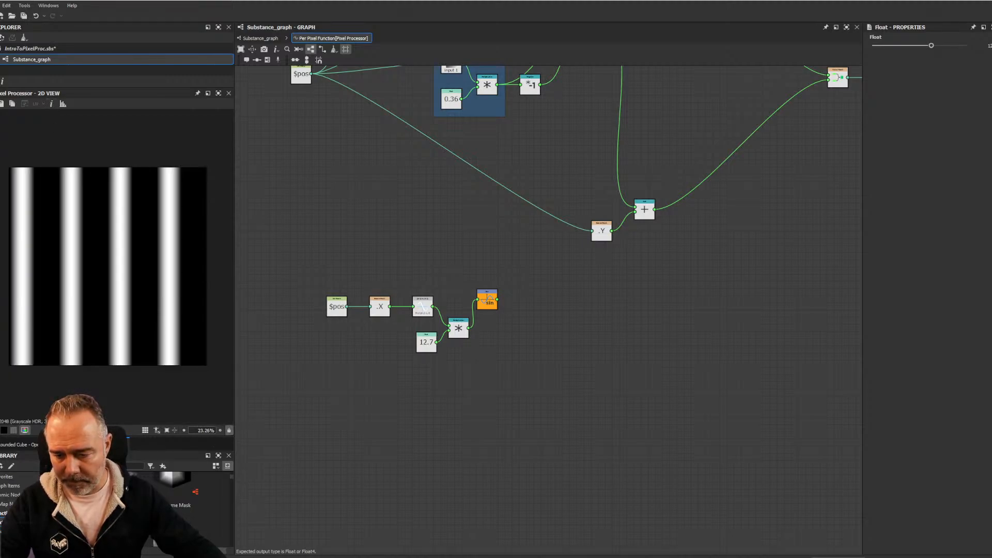
left_click_drag(91, 437, 90, 165)
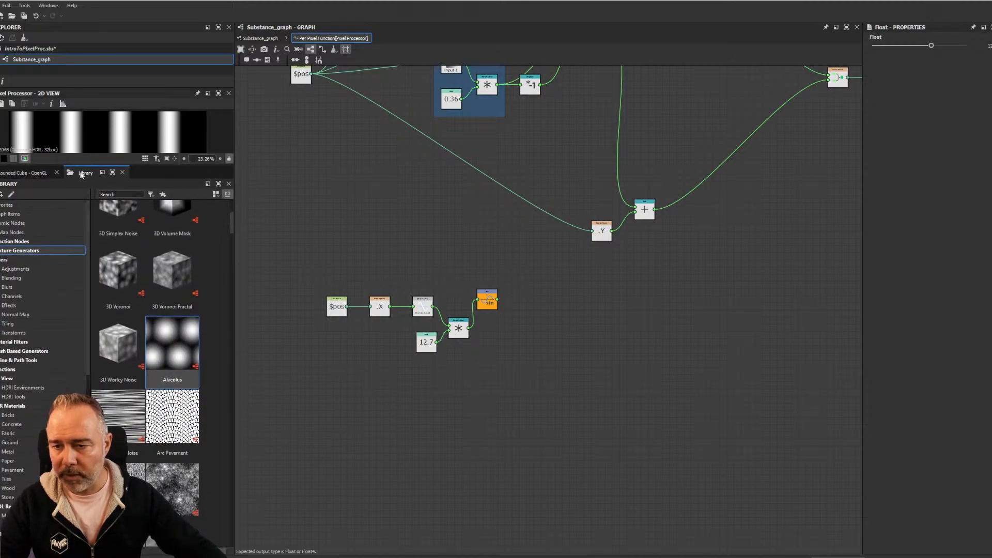
left_click(32, 174)
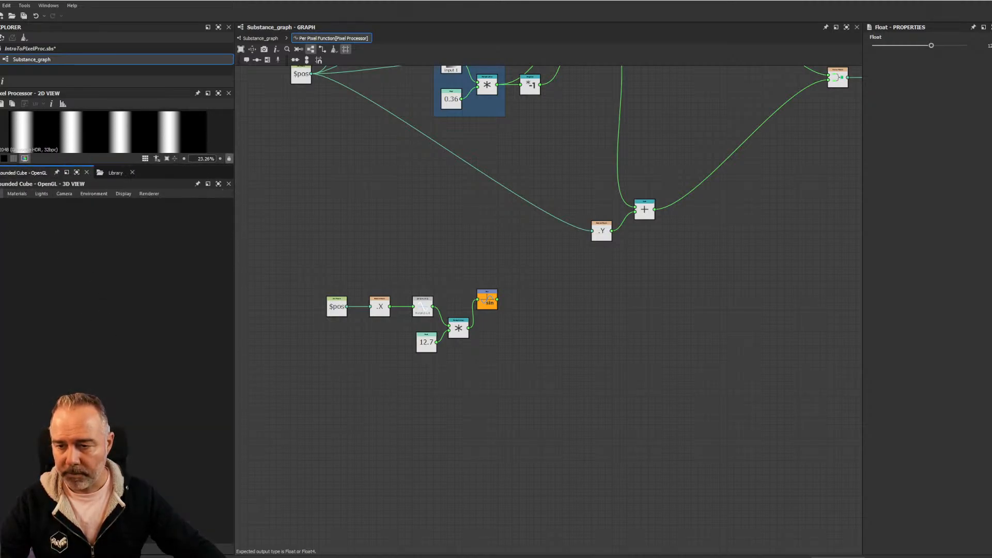
Try to load the Rounded Cube in the 3D view, and close that view
left_click(2, 193)
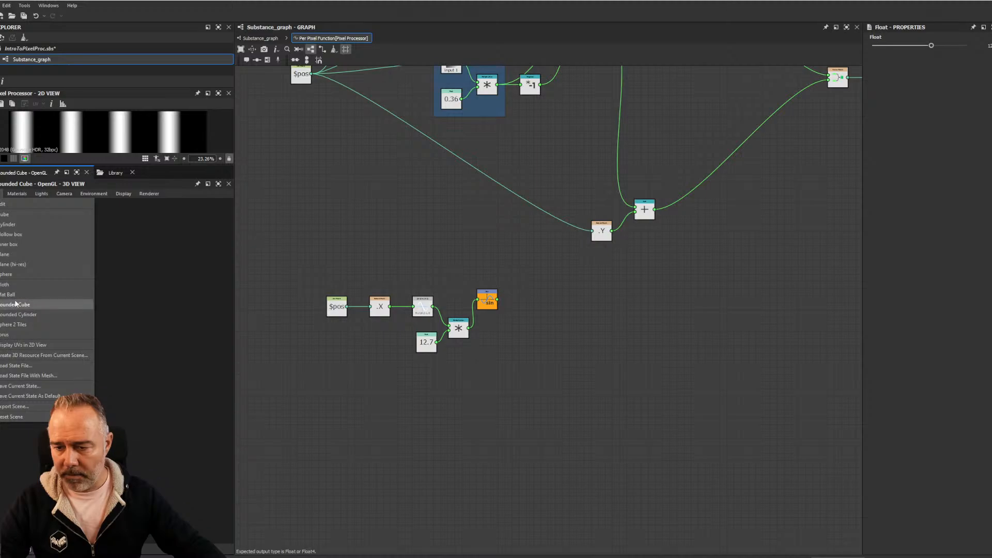
left_click(16, 304)
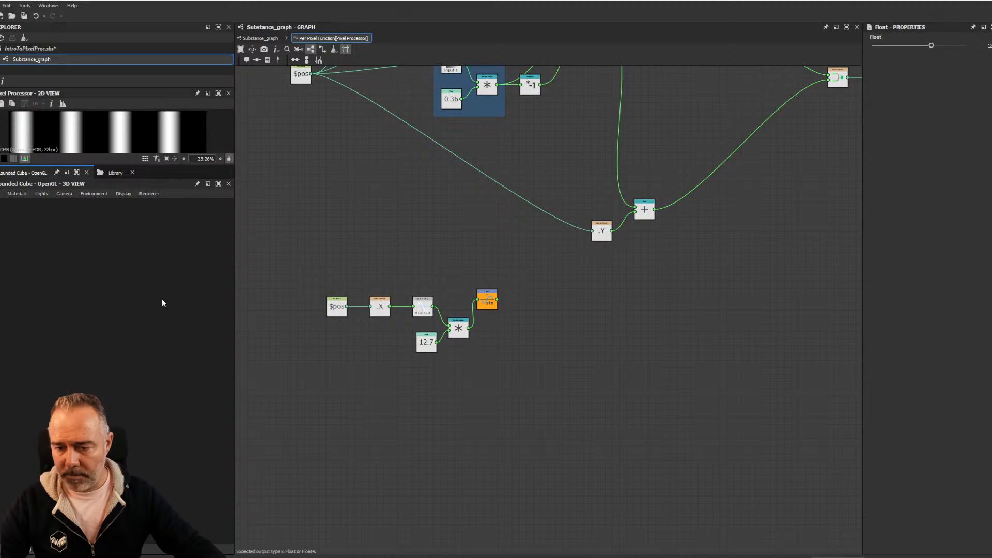
left_click(228, 185)
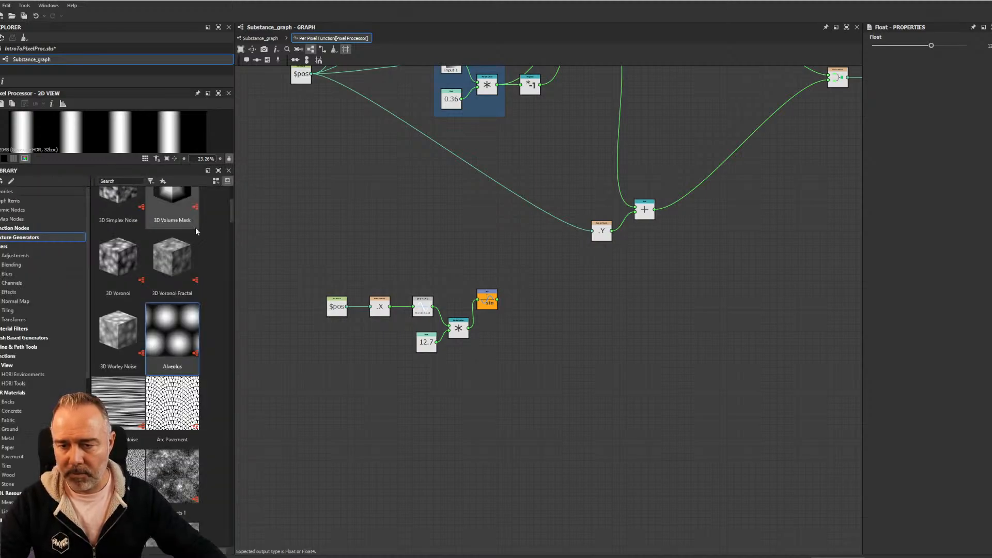
Return to Substance_graph and reopen the Rounded Cube 3D view beside the Library
scroll(452, 236, "down", 5)
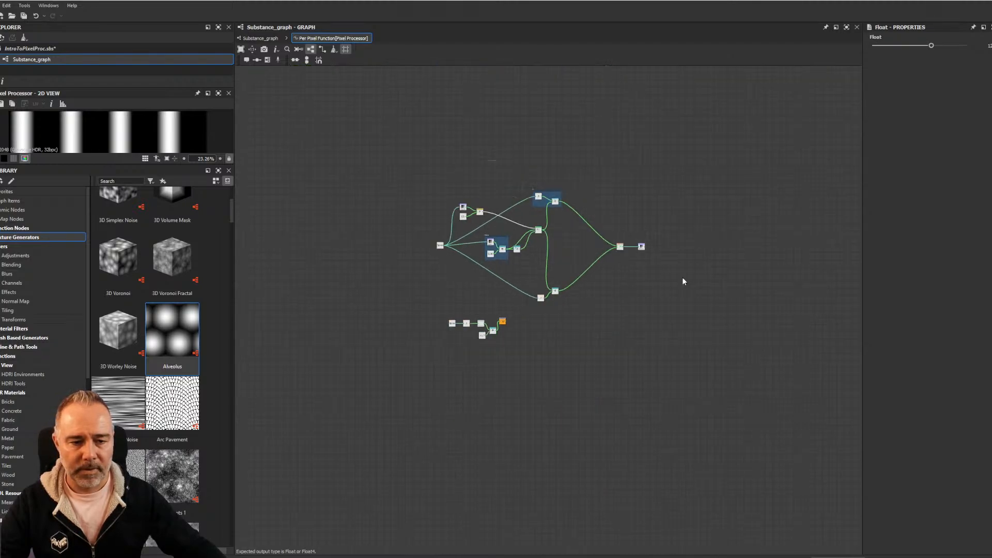
scroll(441, 278, "up", 3)
left_click(260, 39)
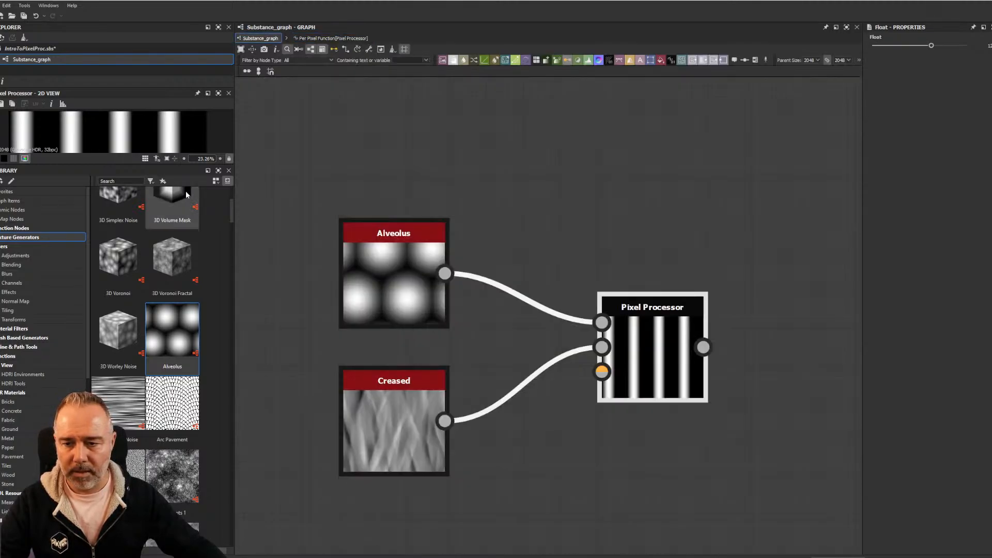
left_click(60, 6)
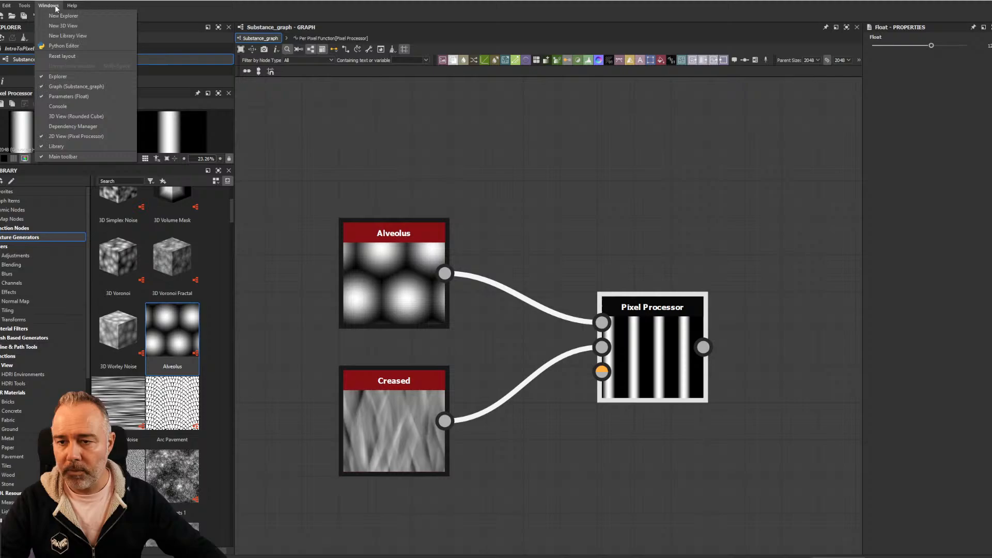
left_click(78, 118)
left_click(8, 173)
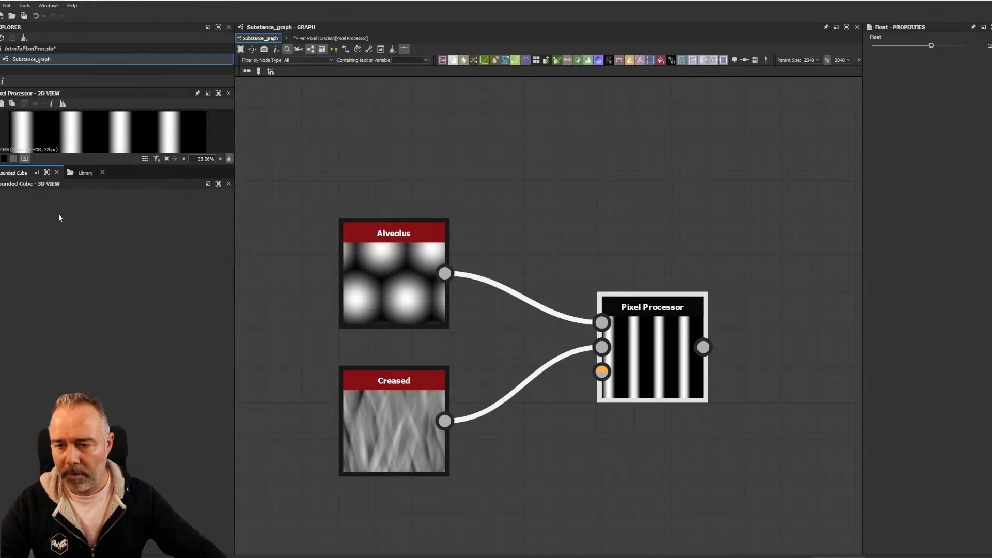
Close the Rounded Cube 3D view, open a new 3D view, and load the Plane mesh in it
left_click(57, 173)
left_click(46, 6)
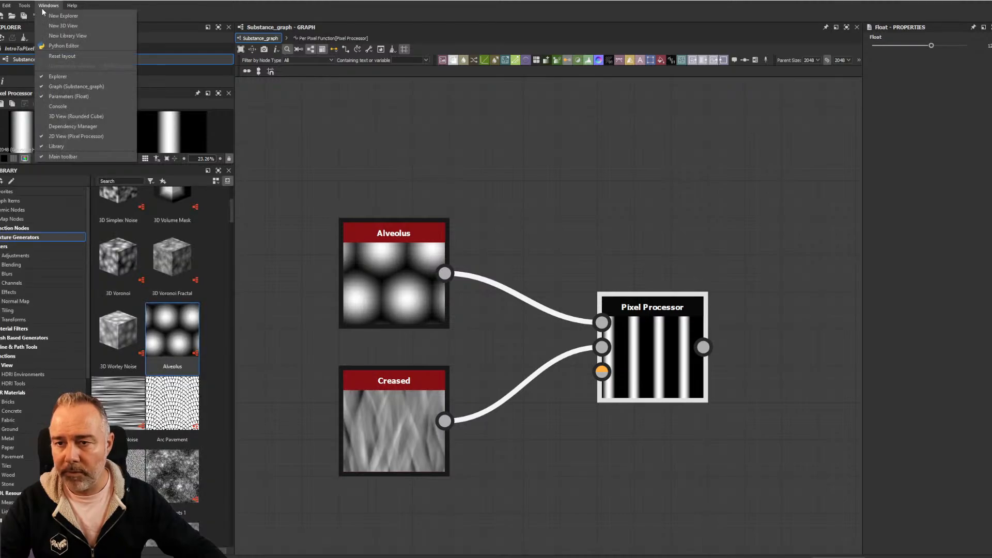
left_click(63, 26)
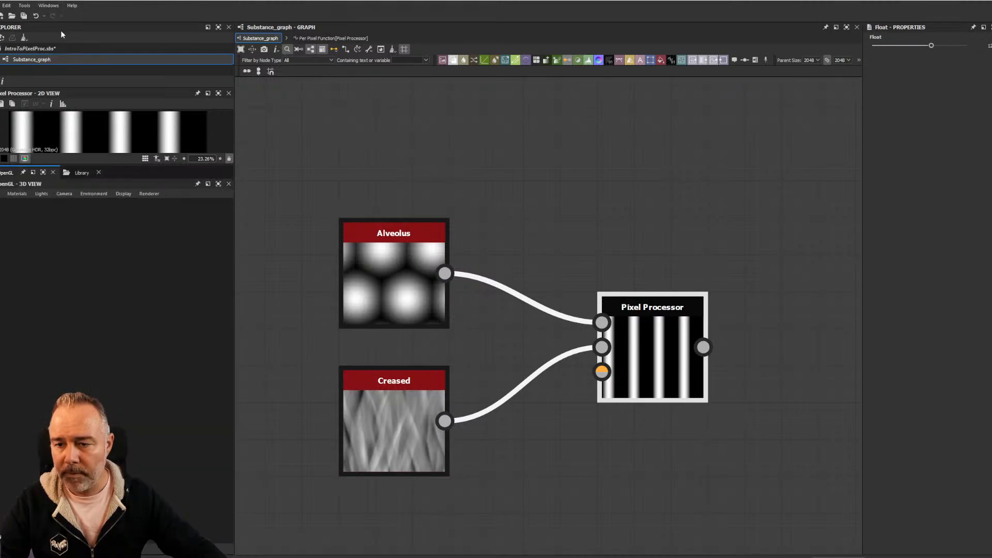
left_click(2, 193)
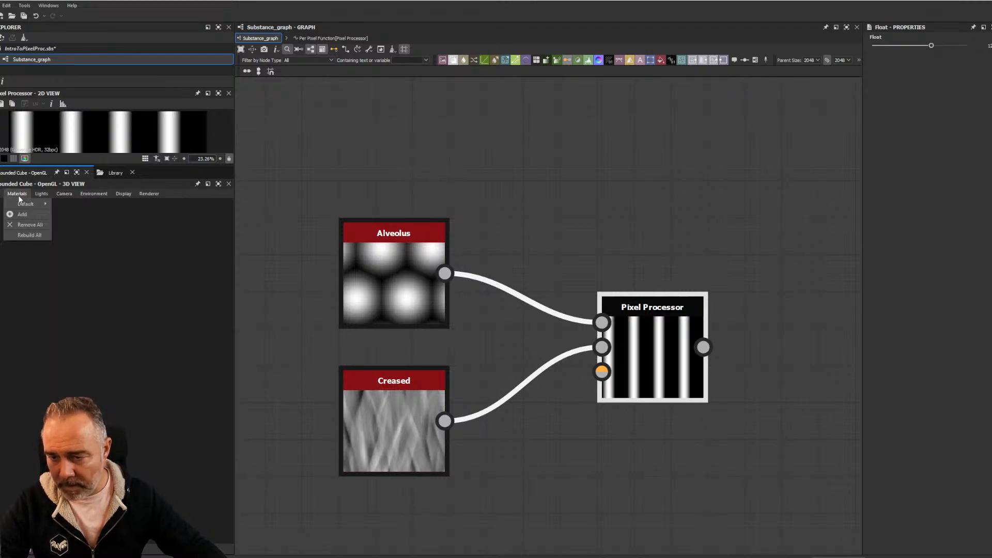
left_click(4, 255)
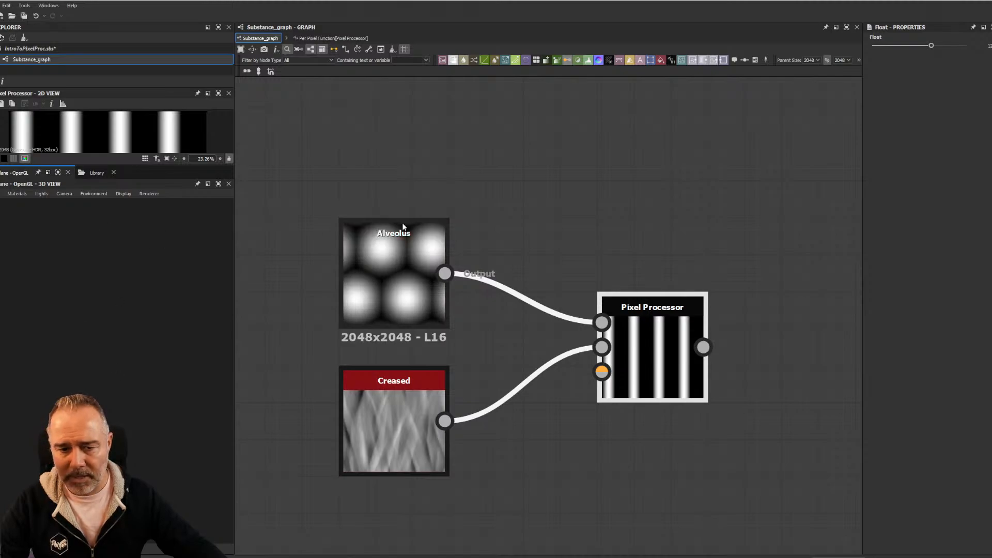
scroll(462, 212, "down", 2)
scroll(462, 212, "down", 2)
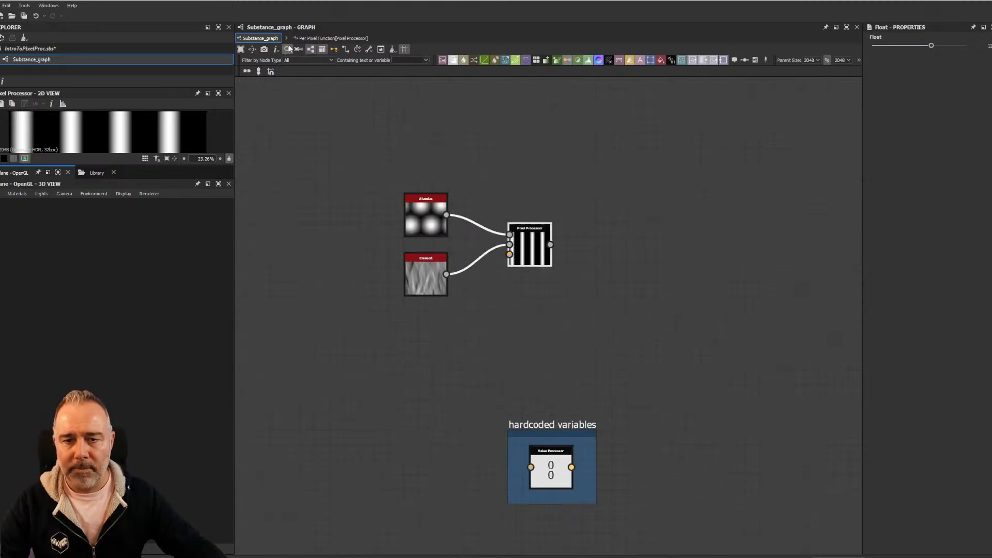
left_click(331, 38)
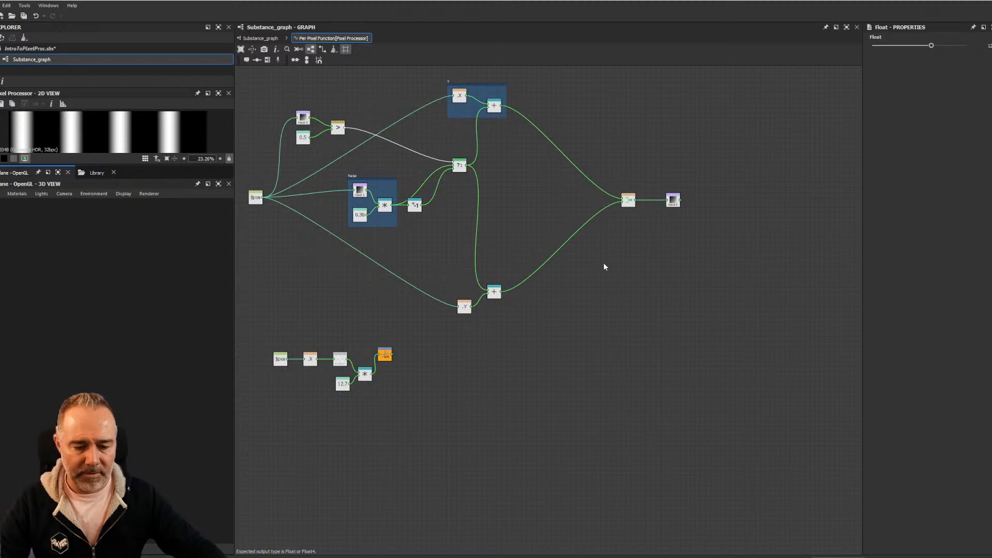
key("space")
type("bas")
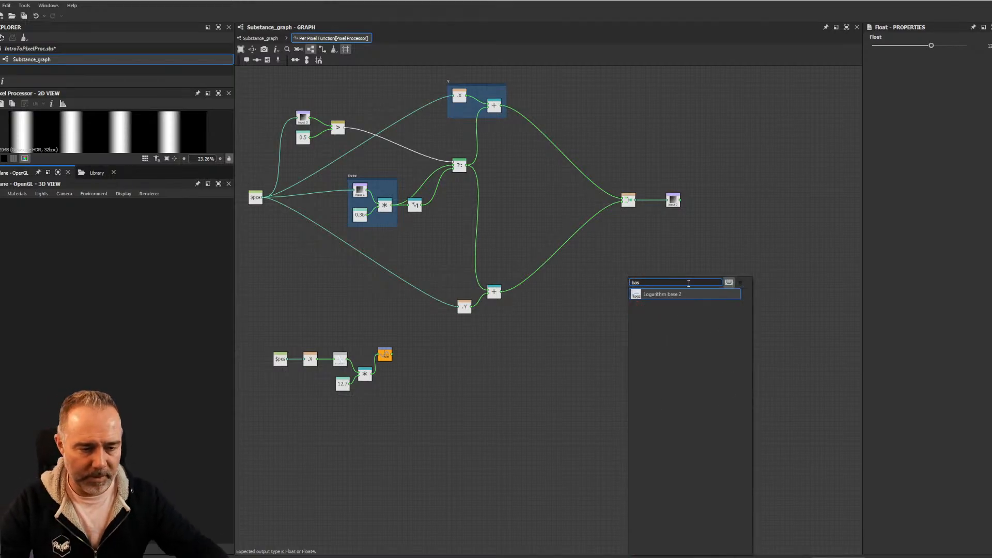
key("Escape")
left_click(260, 39)
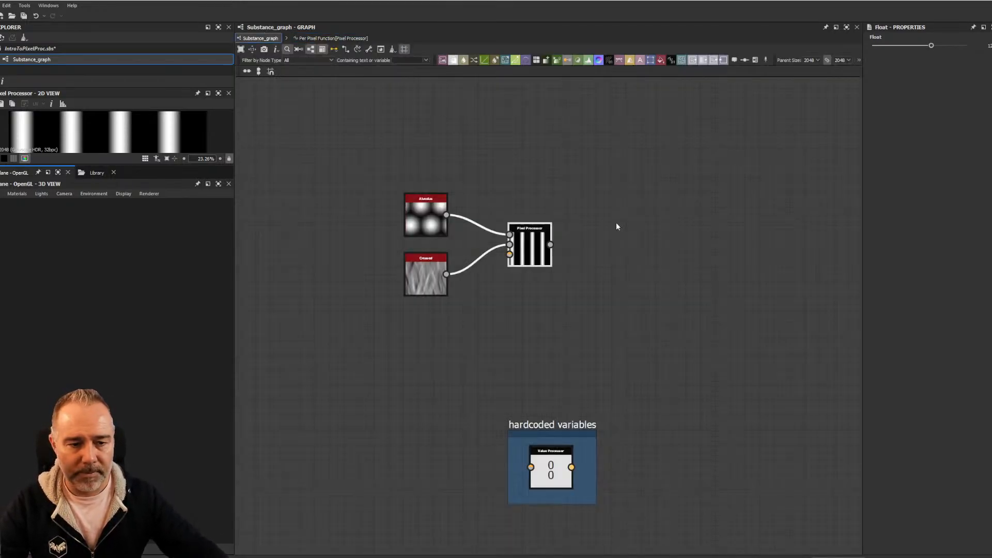
Try to display the graph's outputs in the 3D view on the Rounded Cube mesh
scroll(616, 222, "down", 3)
right_click(527, 161)
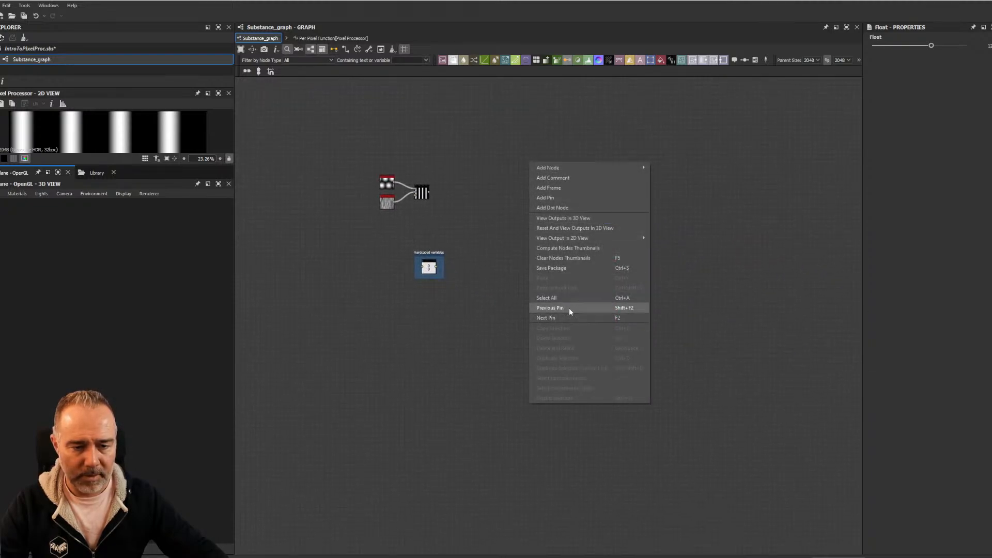
left_click(568, 218)
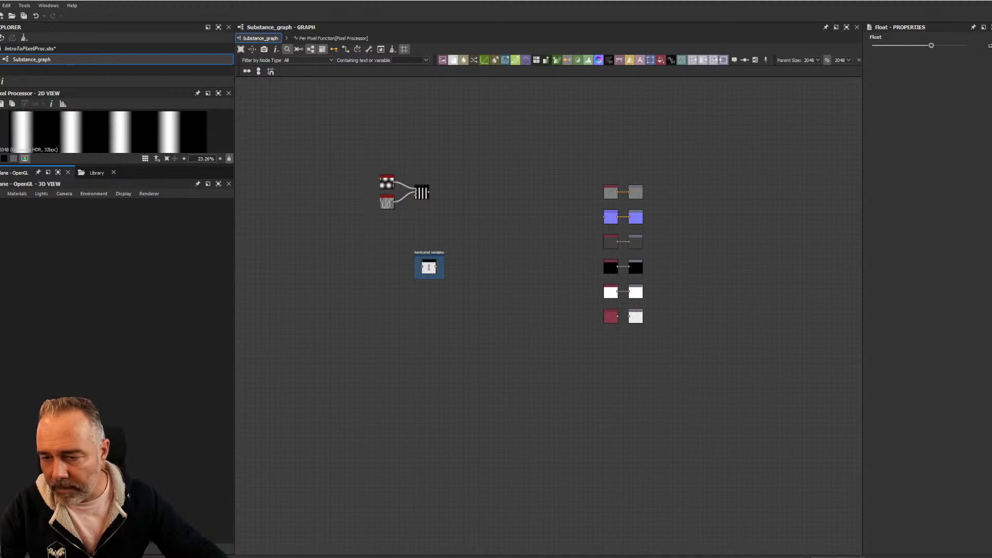
left_click(1, 194)
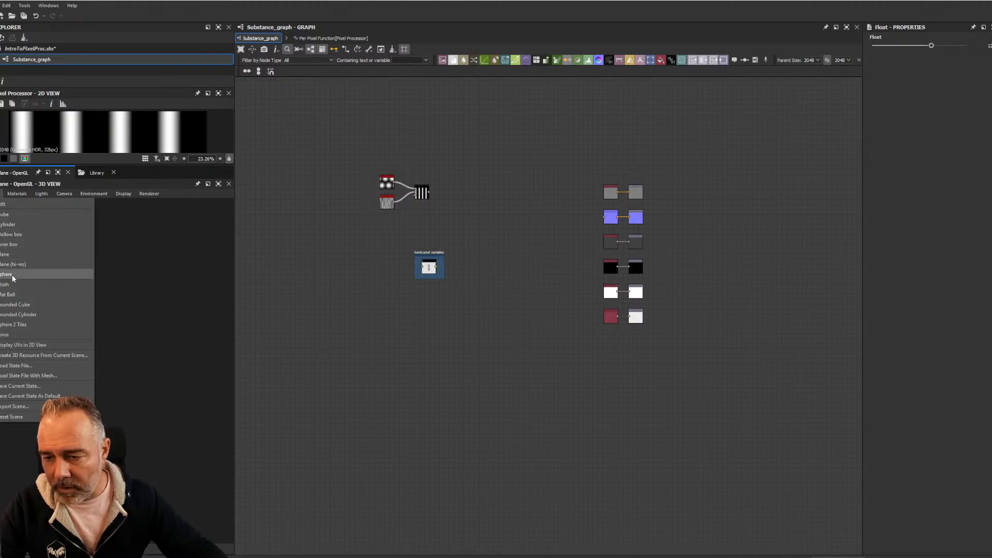
left_click(13, 306)
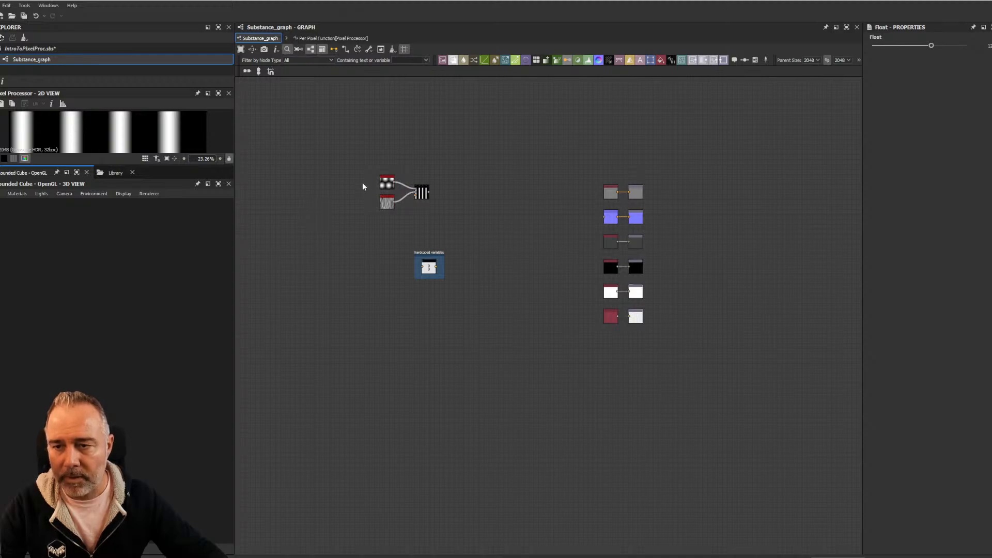
Save the package, relaunch Adobe Substance 3D Designer, and reopen IntroToPixelProc.sbs from the recent files
key("ctrl+s")
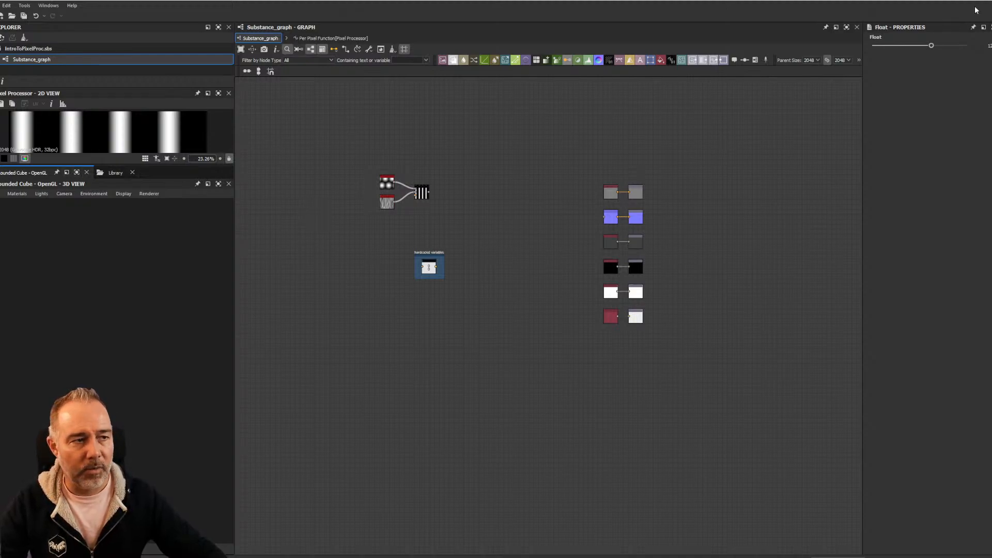
key("super")
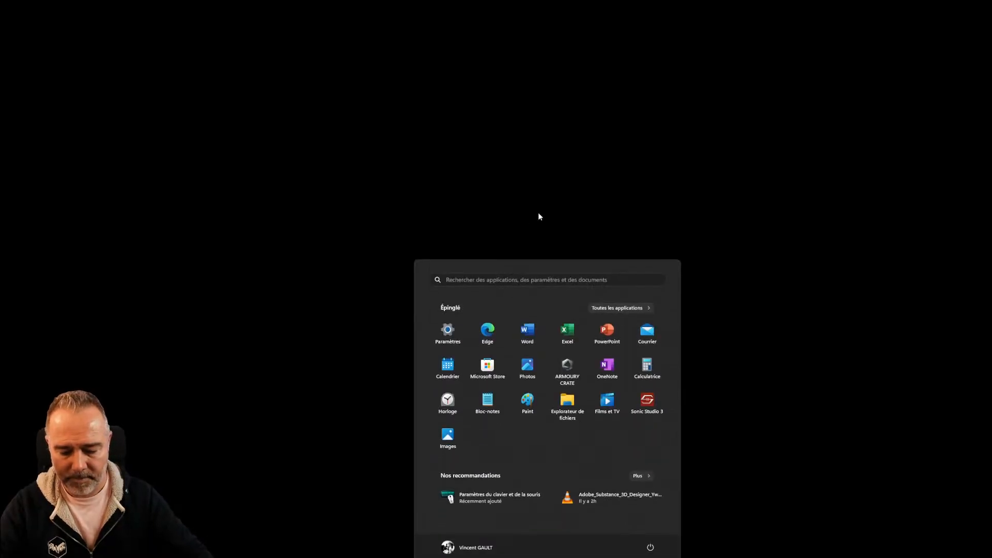
type("des")
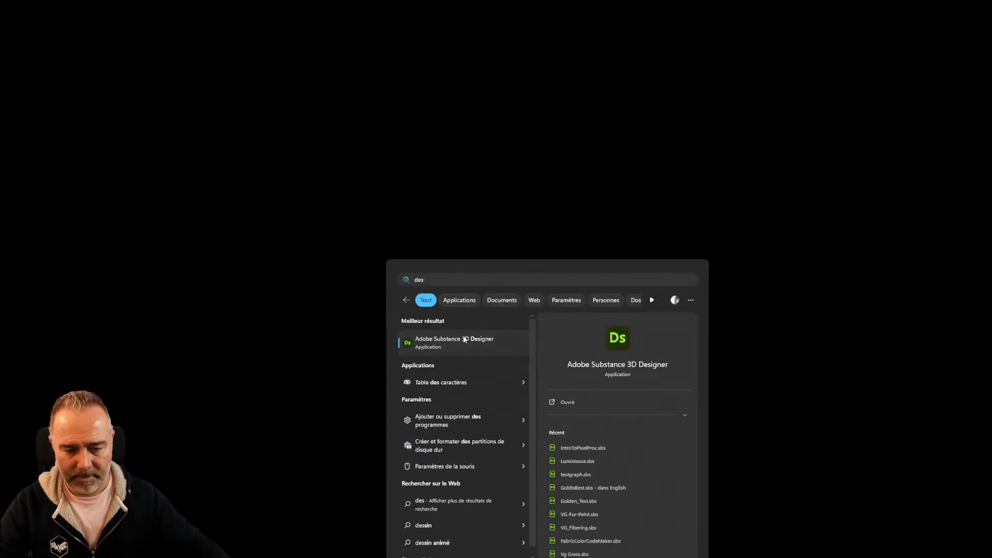
left_click(463, 337)
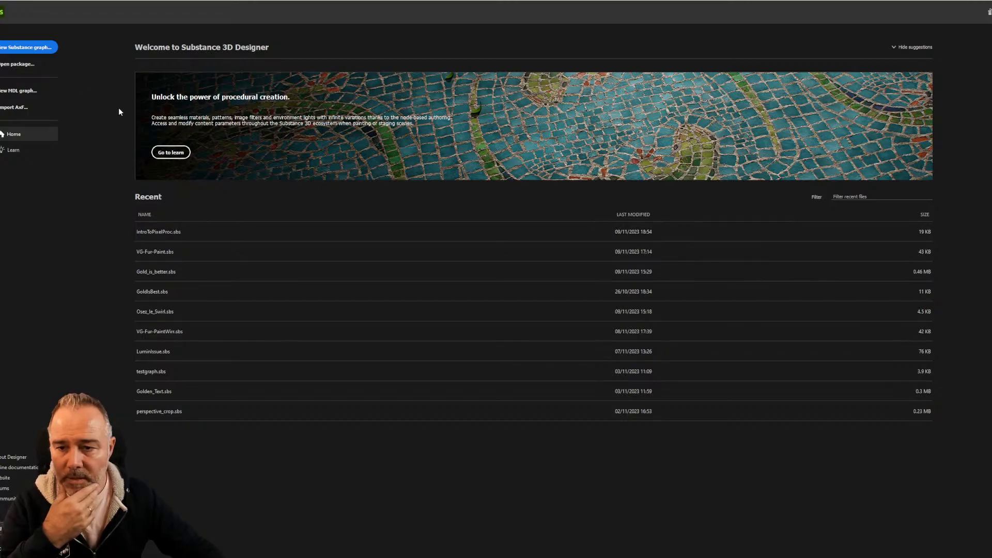
double_click(159, 232)
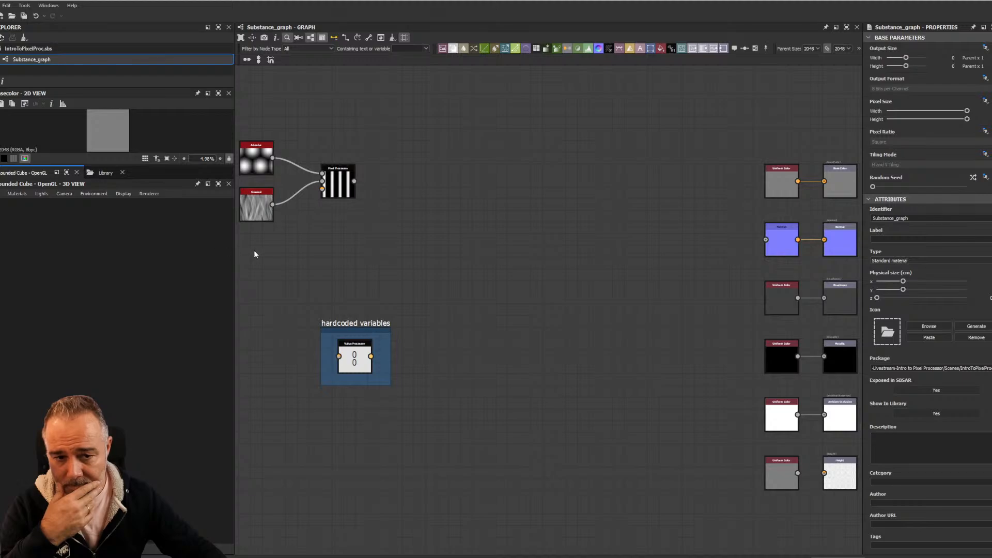
Reset the 3D view's scene and widen the area holding the 2D and 3D views
middle_click_drag(588, 240, 584, 237)
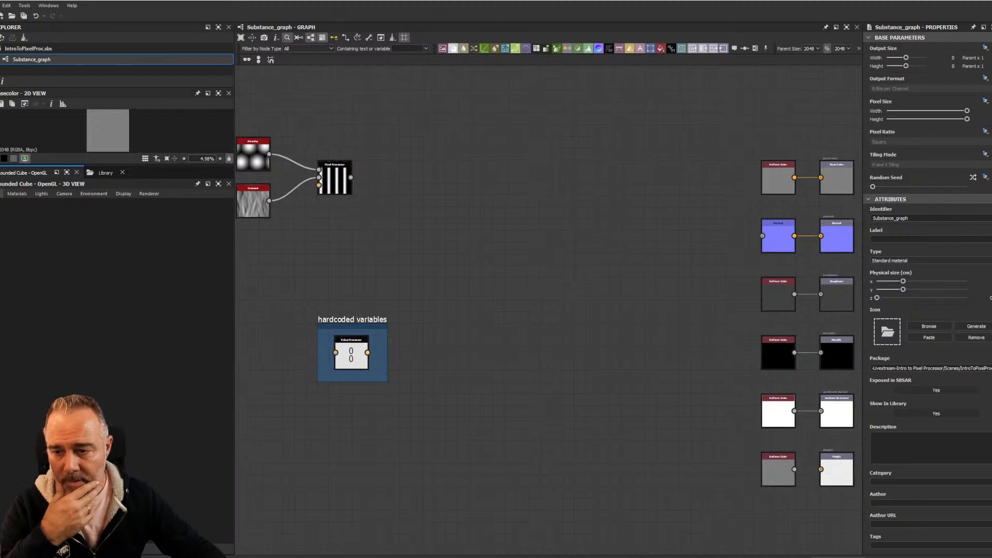
left_click(2, 193)
left_click(15, 417)
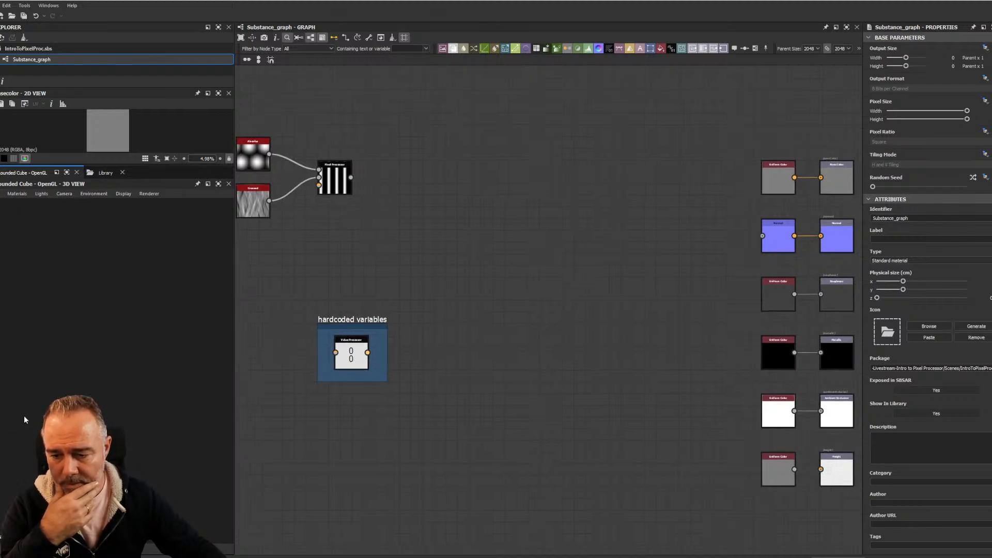
left_click_drag(233, 317, 268, 315)
scroll(542, 277, "down", 3)
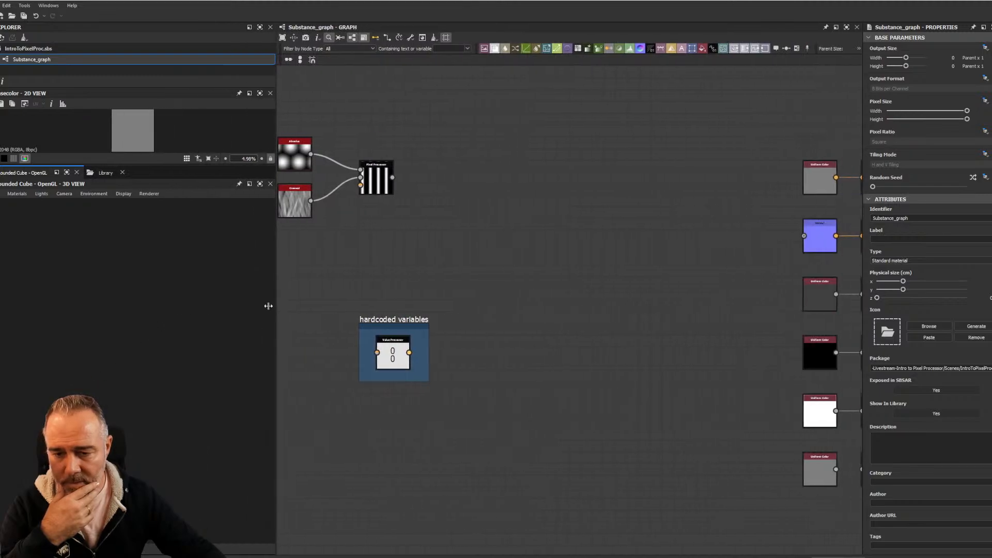
Load the Cube mesh in the 3D view and make the 2D view above it taller
left_click(2, 194)
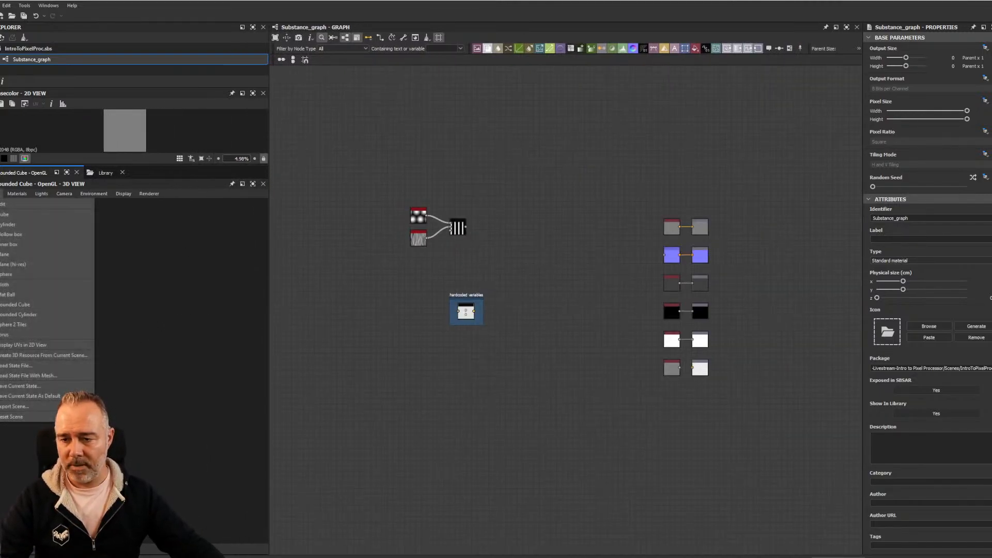
left_click(7, 215)
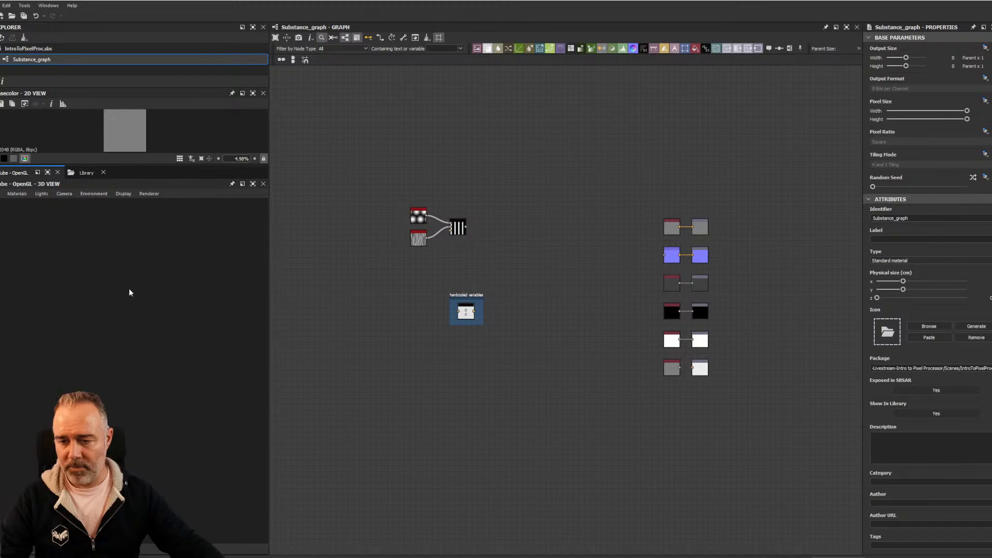
scroll(445, 267, "up", 3)
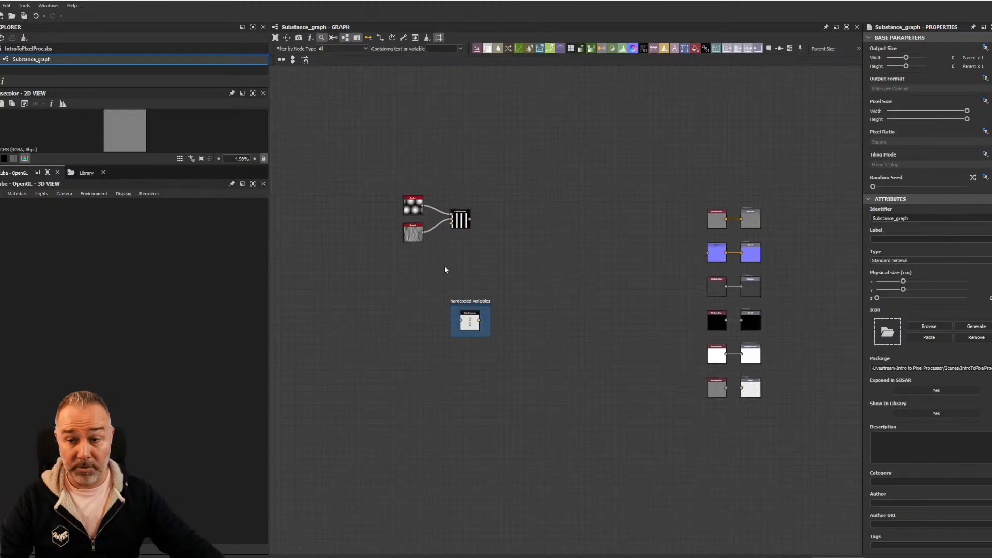
left_click_drag(129, 164, 130, 268)
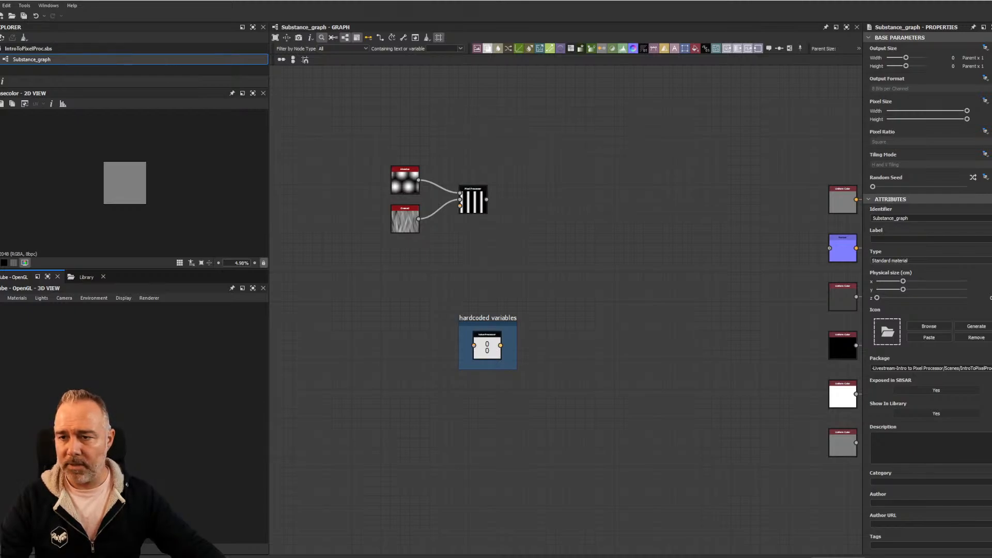
Open the recent package VG-Fur-Paint.sbs and check the Cube from another angle in the 3D view
left_click(1, 5)
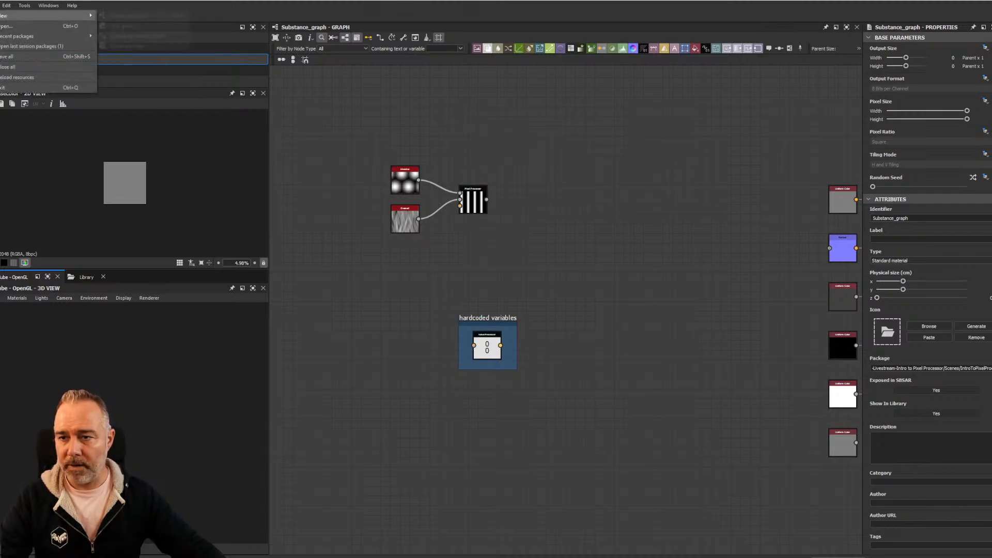
mouse_move(5, 37)
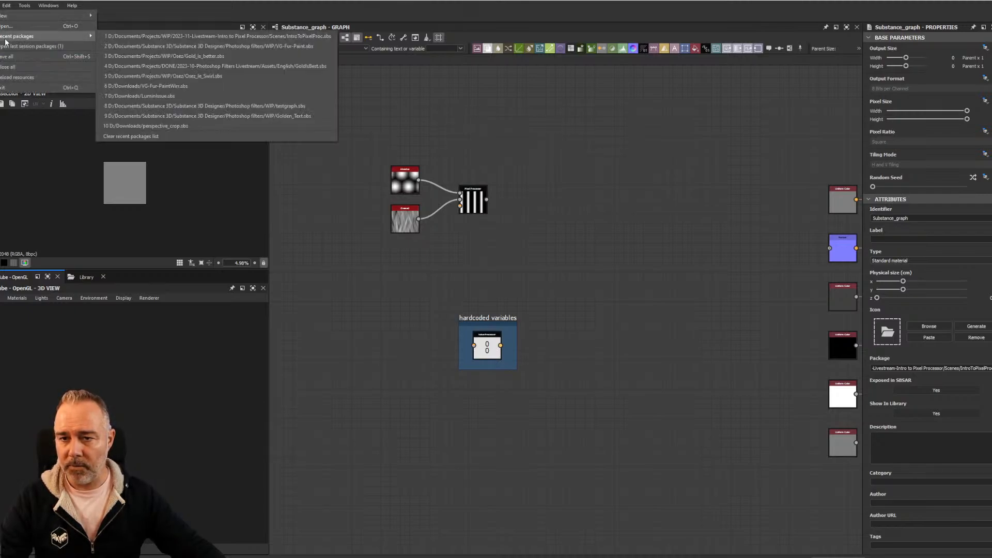
left_click(185, 46)
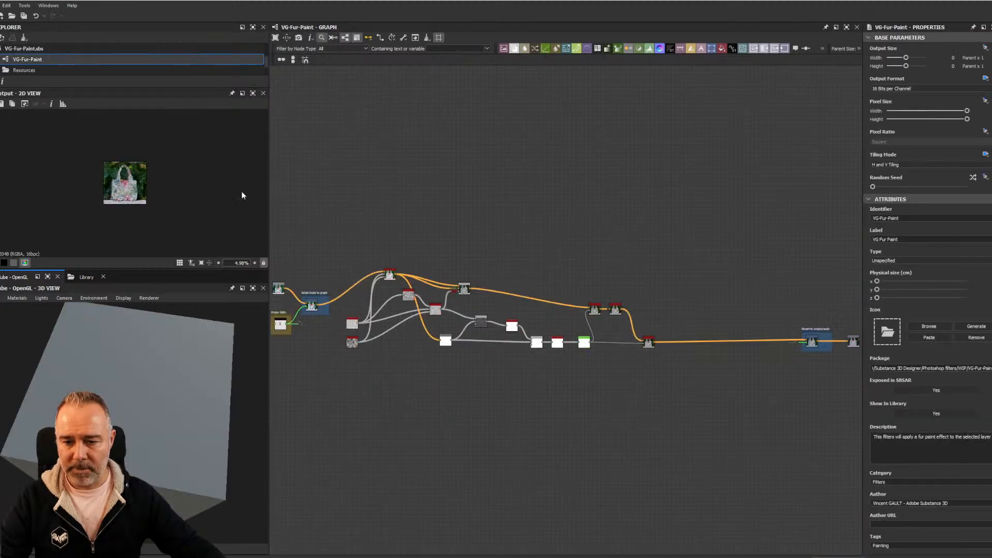
left_click_drag(193, 454, 144, 401)
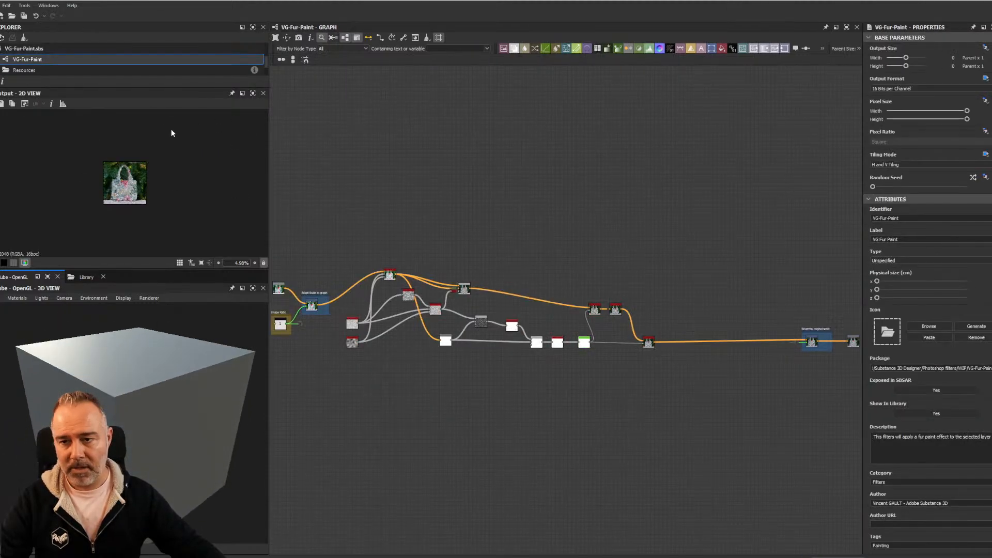
scroll(14, 57, "down", 1)
scroll(16, 55, "up", 1)
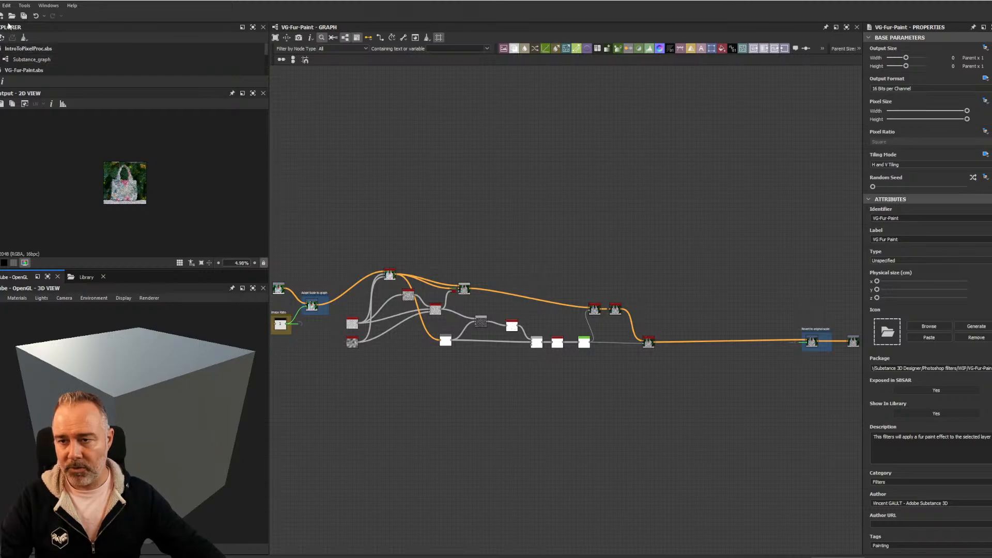
Return to Substance_graph, load the Plane (hi-res) mesh in the 3D view, and frame it
left_click(23, 59)
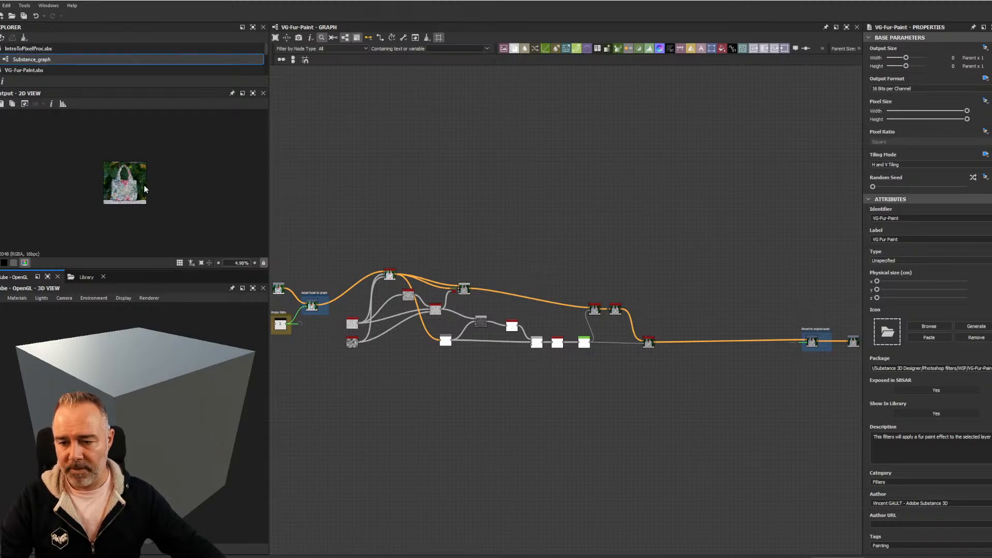
left_click_drag(83, 398, 106, 406)
left_click(2, 300)
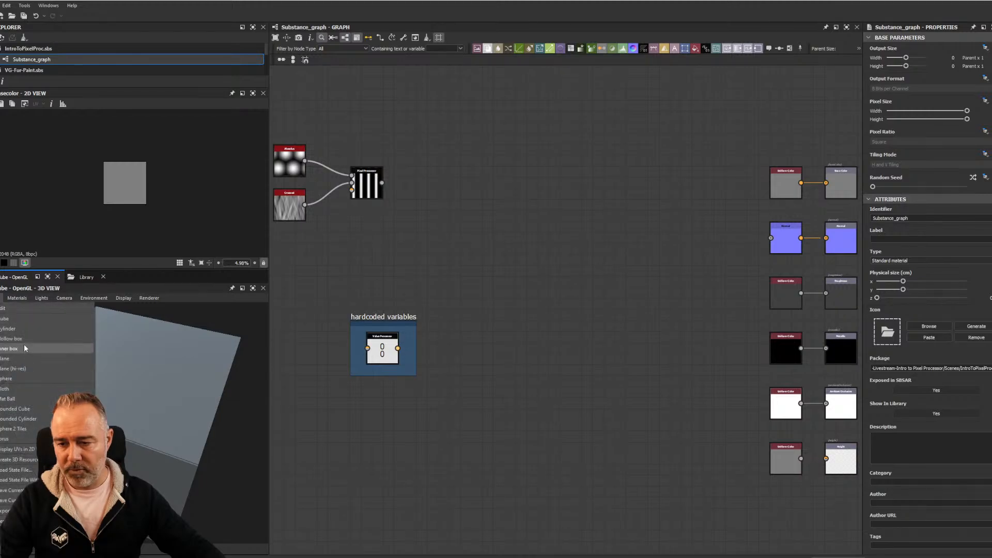
left_click(23, 368)
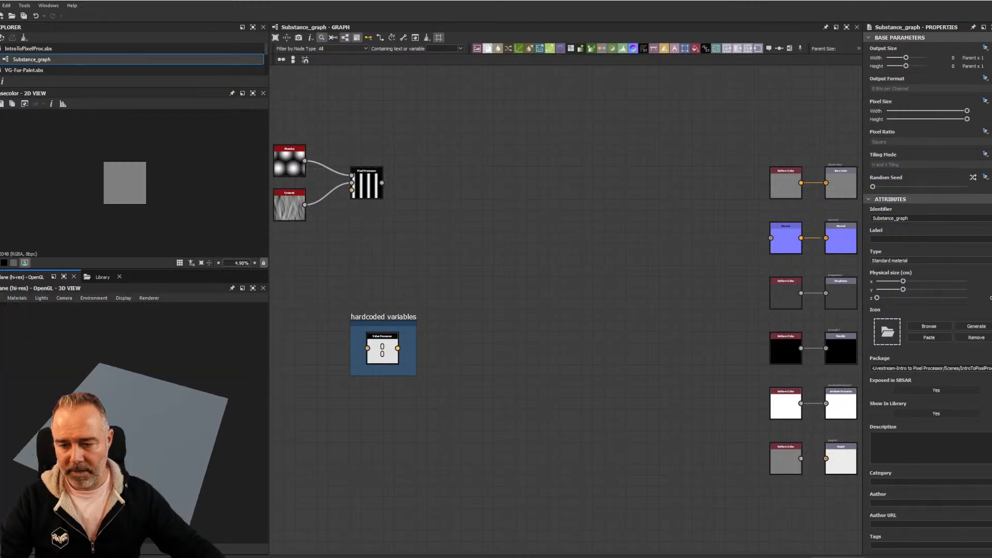
key("f")
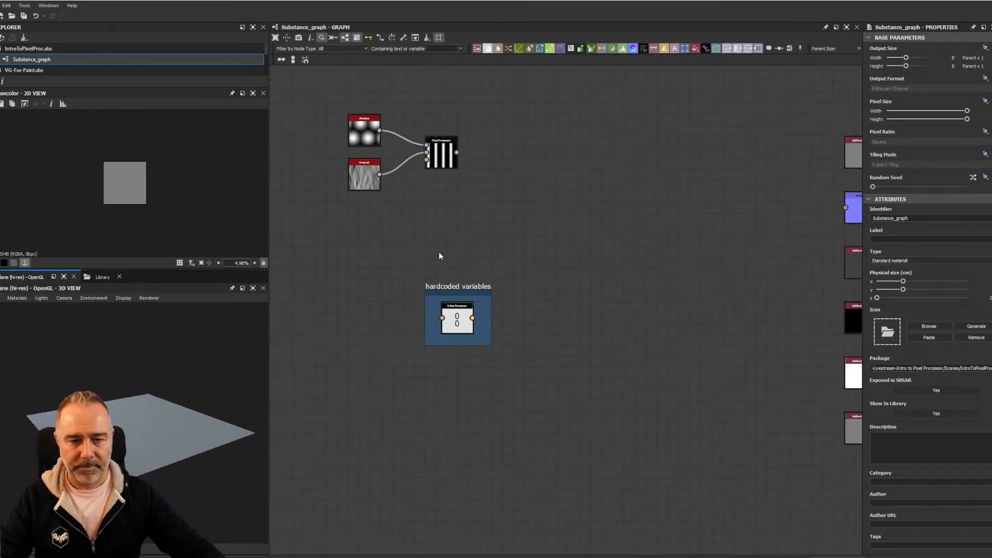
scroll(488, 222, "up", 5)
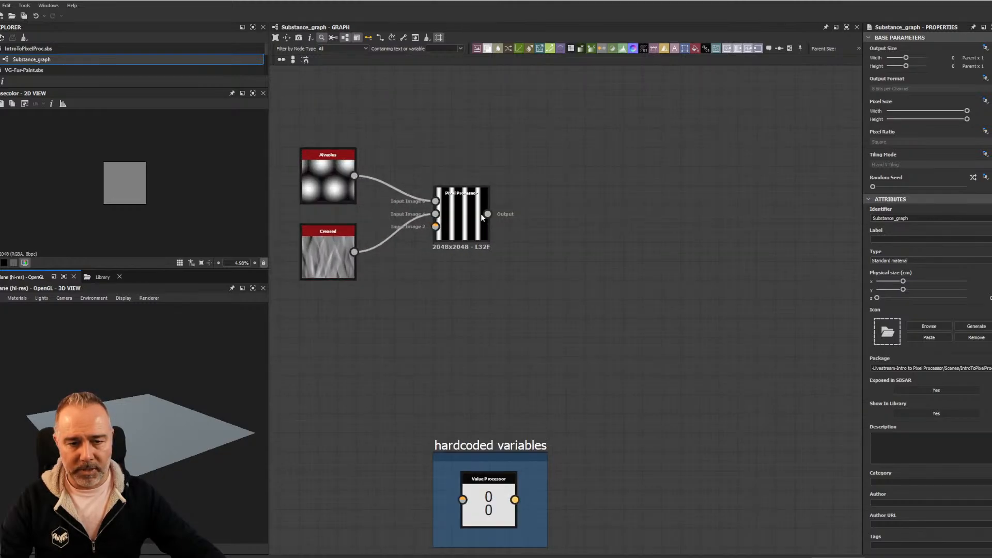
scroll(486, 213, "down", 4)
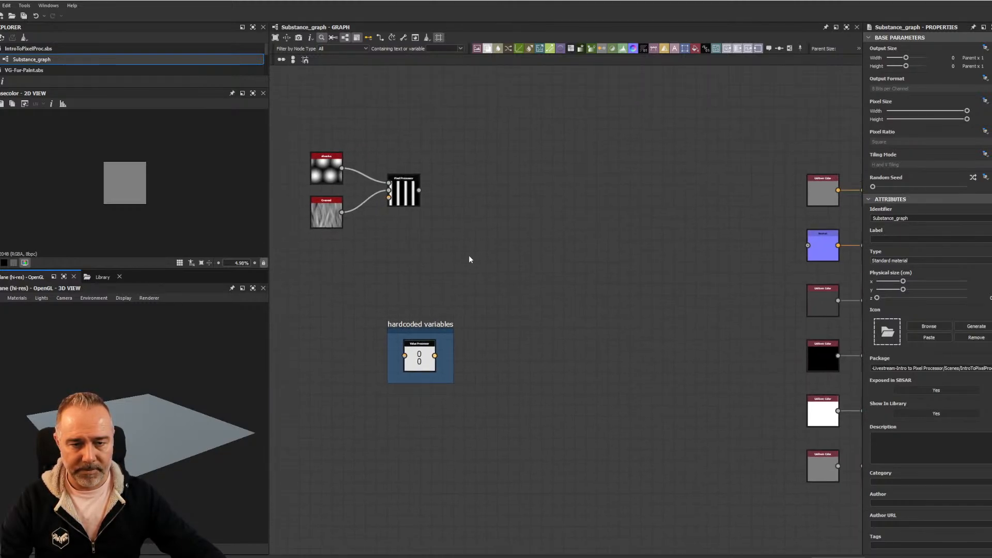
Connect the Pixel Processor's output to the Height output node and to the input of the Normal node
middle_click_drag(423, 195, 374, 201)
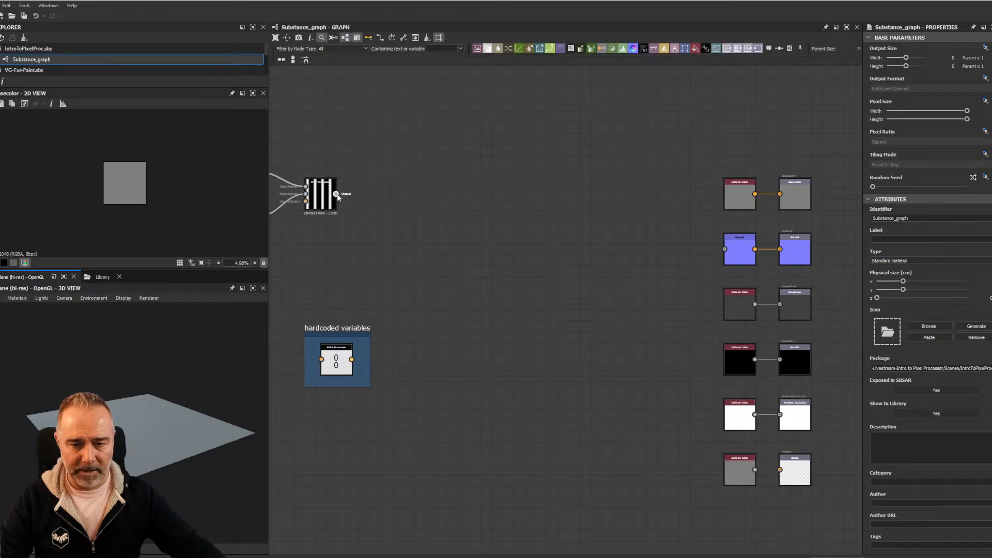
left_click_drag(336, 194, 780, 470)
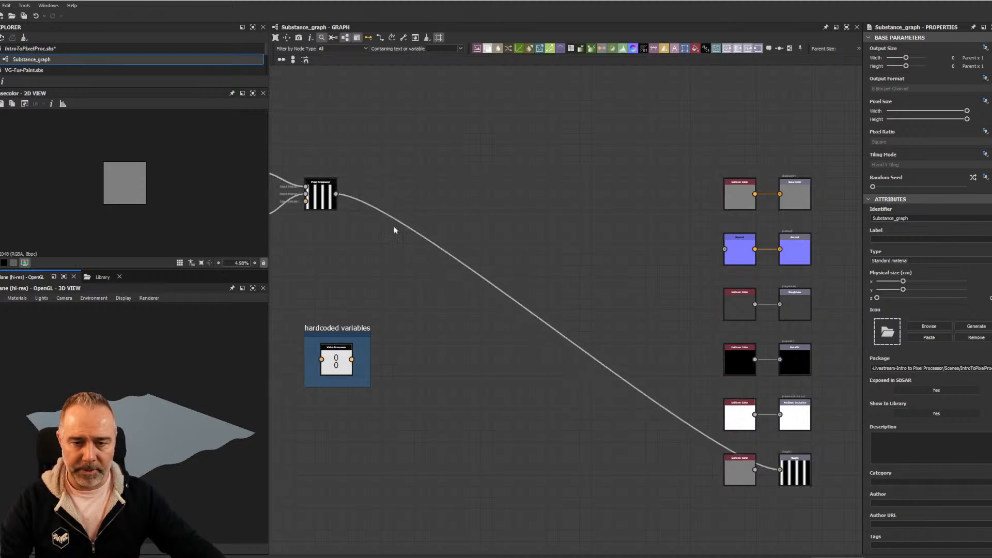
left_click_drag(338, 199, 725, 249)
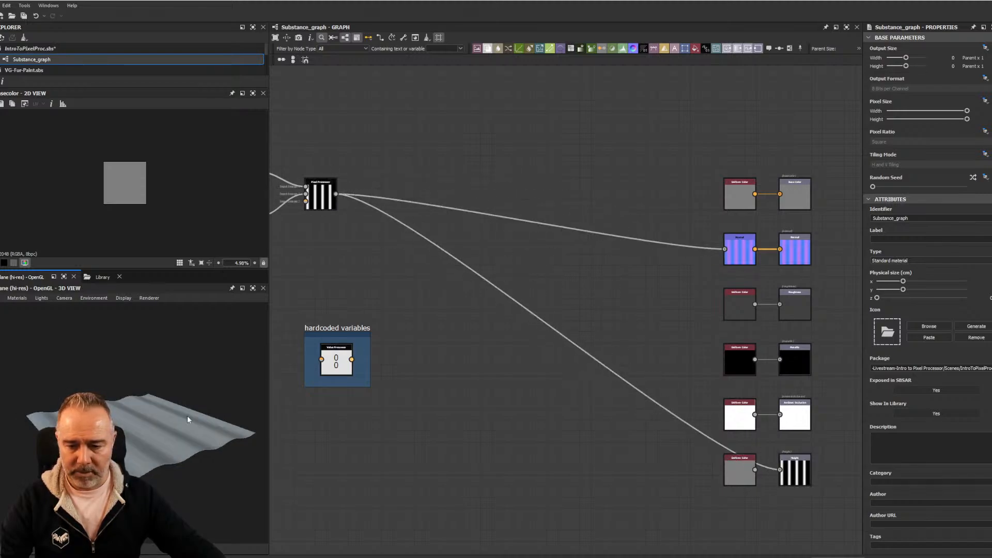
left_click_drag(174, 463, 162, 443)
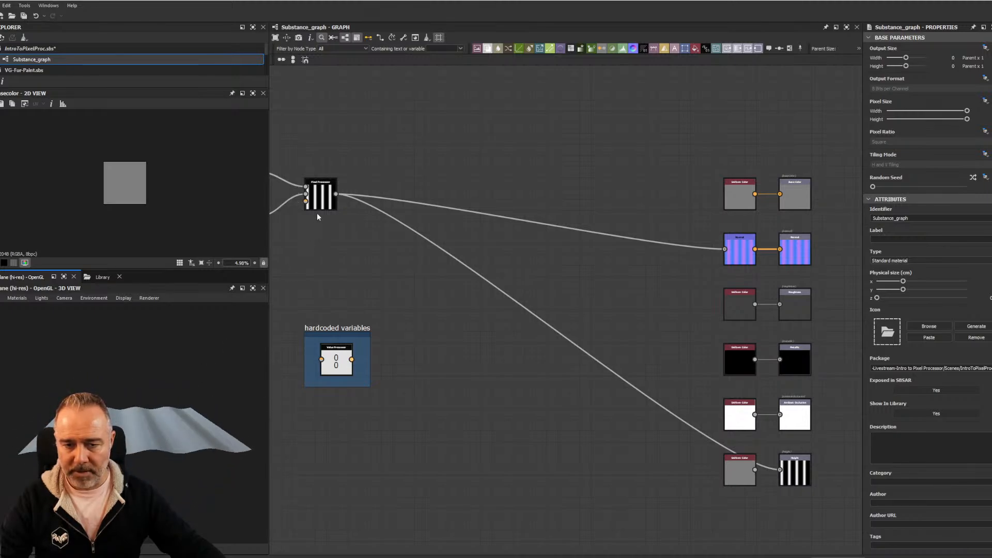
middle_click_drag(317, 217, 503, 237)
scroll(468, 231, "up", 2)
scroll(468, 231, "down", 1)
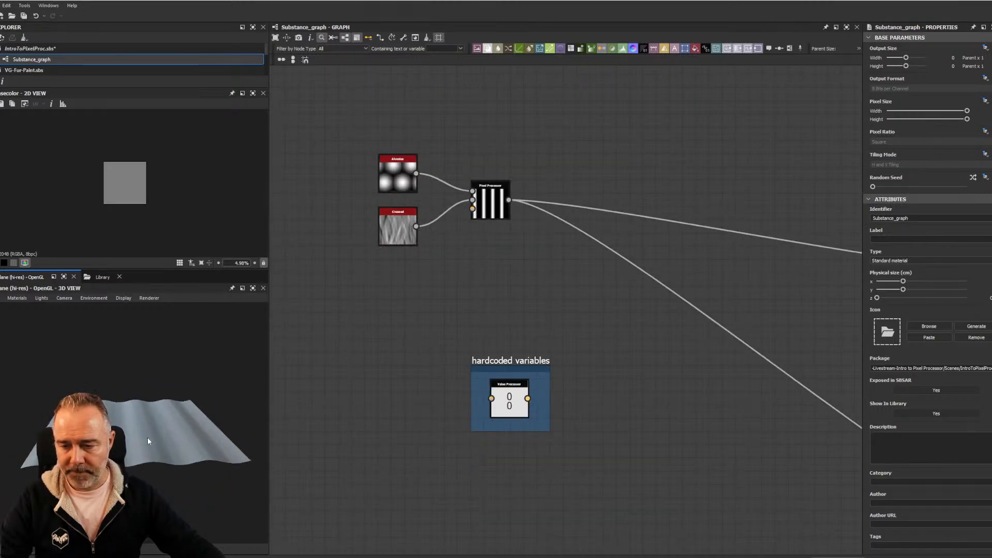
Edit the 3D view's Default material, trying a Height Scale of 10 and settling on 8
mouse_move(31, 312)
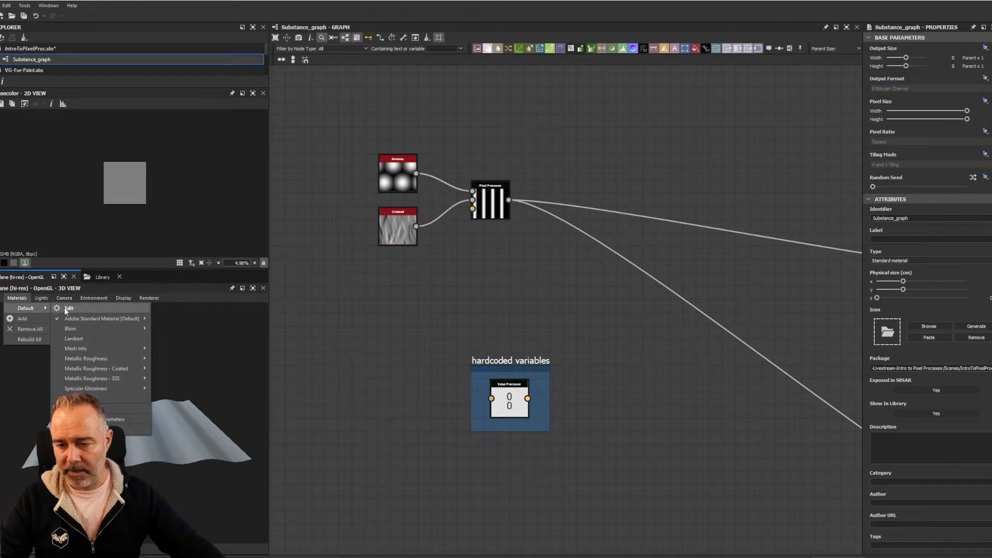
left_click(95, 308)
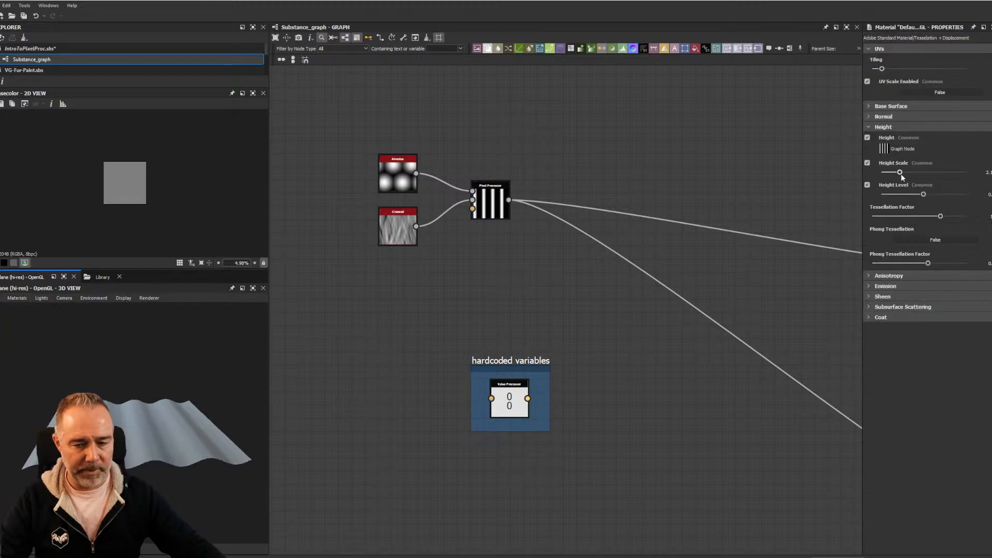
left_click_drag(901, 174, 934, 180)
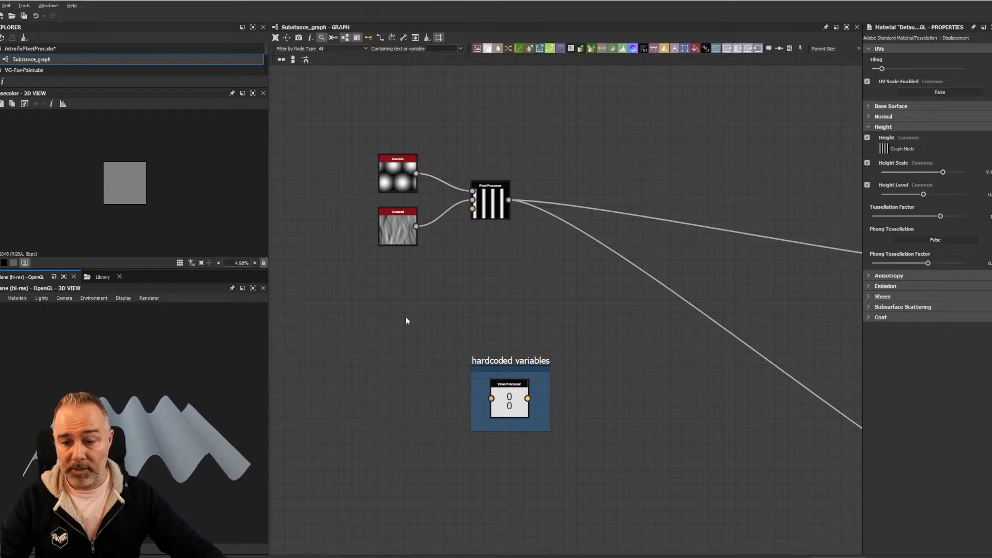
mouse_move(147, 419)
left_mouse_down()
mouse_move(150, 405)
mouse_move(174, 420)
mouse_move(143, 417)
left_mouse_up()
scroll(176, 419, "up", 2)
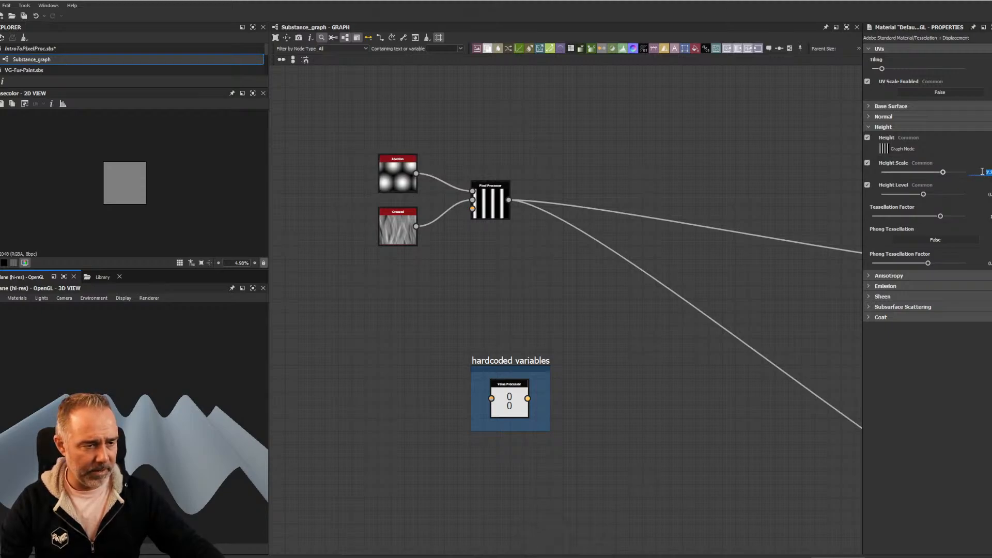
type("10")
key("Return")
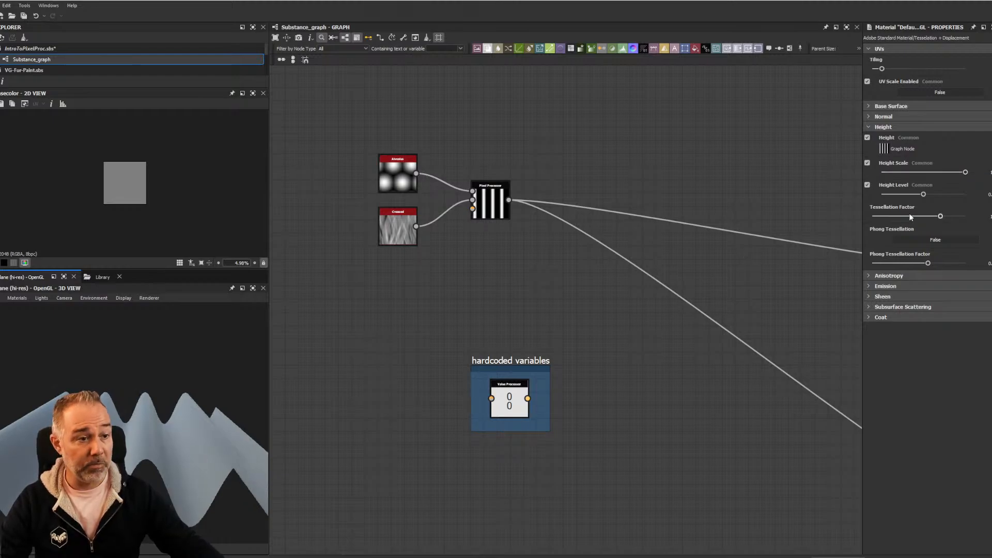
type("8")
key("Return")
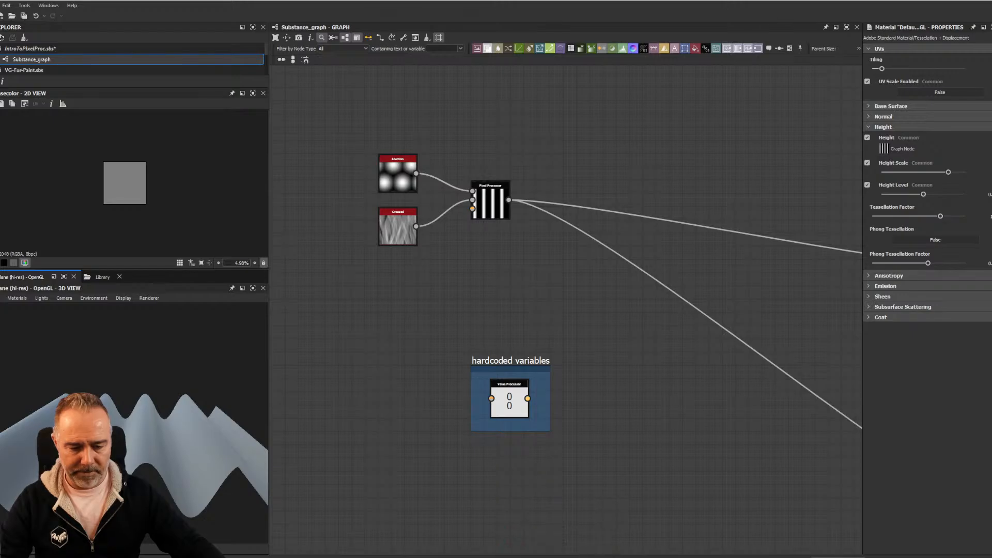
Consult the sine curve in Desmos, and open the Pixel Processor's per-pixel function in Substance Designer
left_click(585, 553)
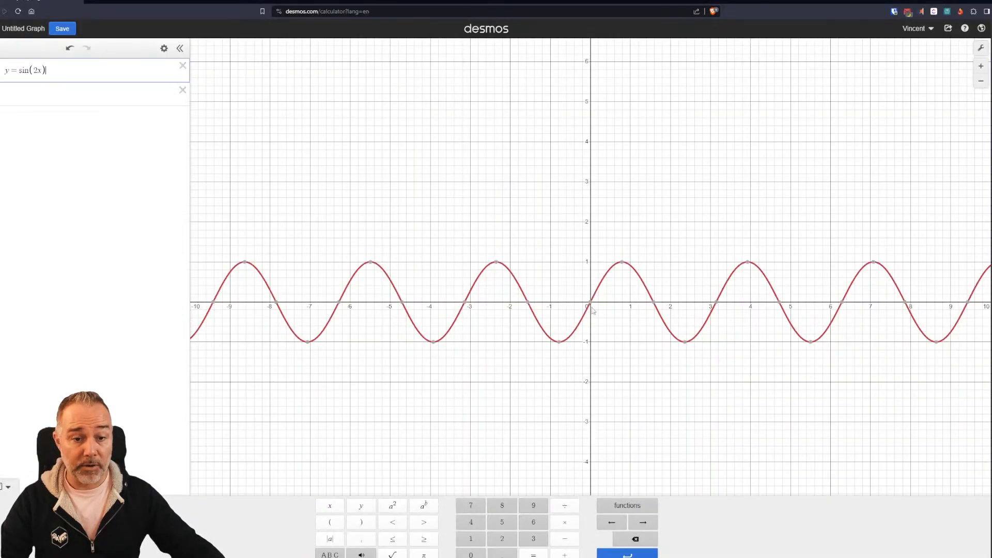
key("alt+Tab")
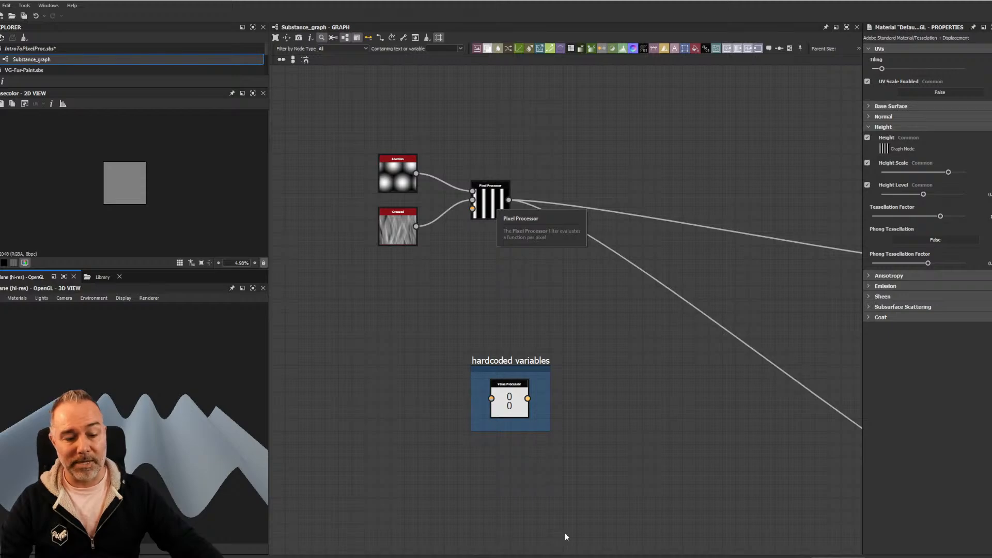
left_click(493, 211)
double_click(494, 212)
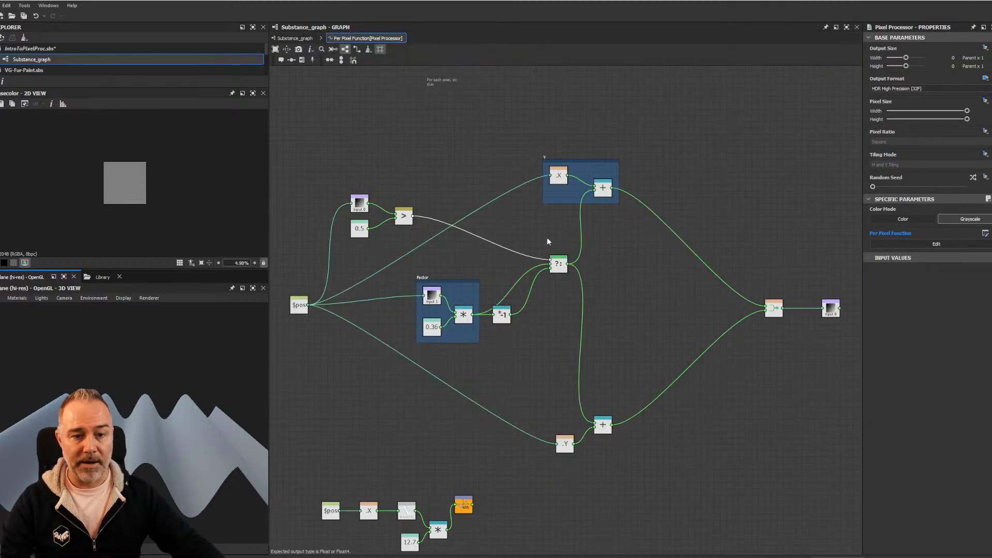
Set the Float multiplying the position to 14.14 and line up the Sine node with the Multiplication node
scroll(461, 473, "up", 3)
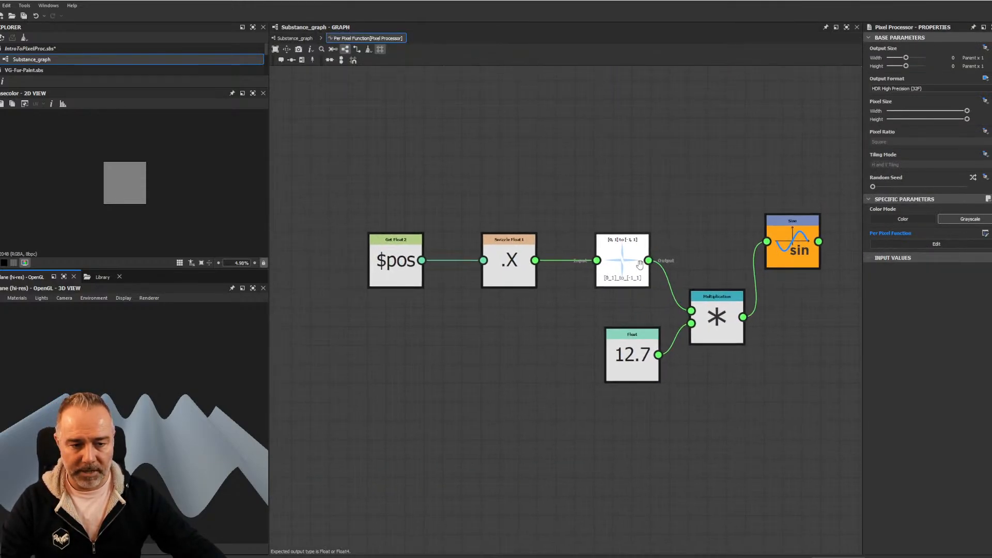
left_click_drag(750, 349, 762, 407)
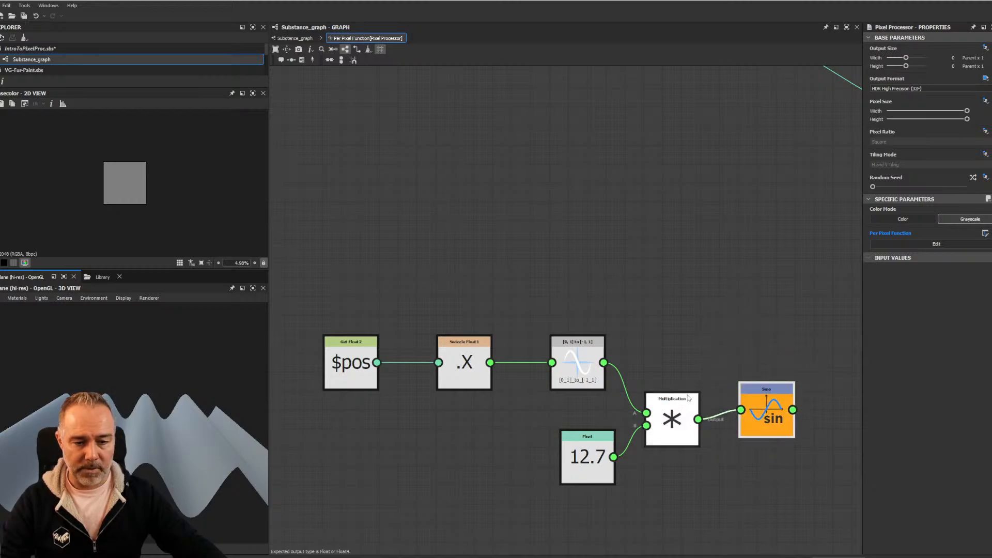
left_click(587, 454)
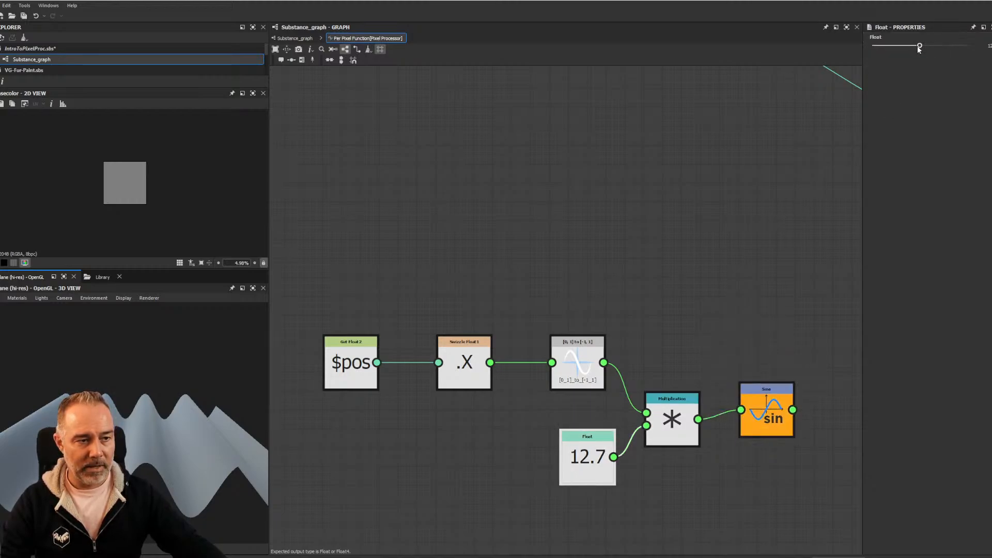
mouse_move(919, 49)
left_mouse_down()
mouse_move(945, 50)
mouse_move(925, 49)
left_mouse_up()
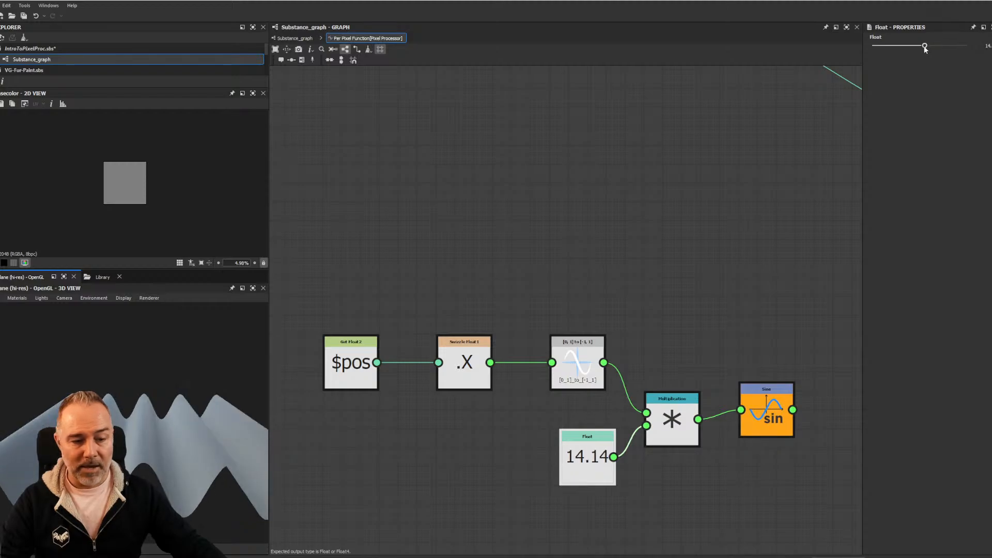
middle_click_drag(717, 281, 693, 176)
left_click_drag(749, 316, 767, 315)
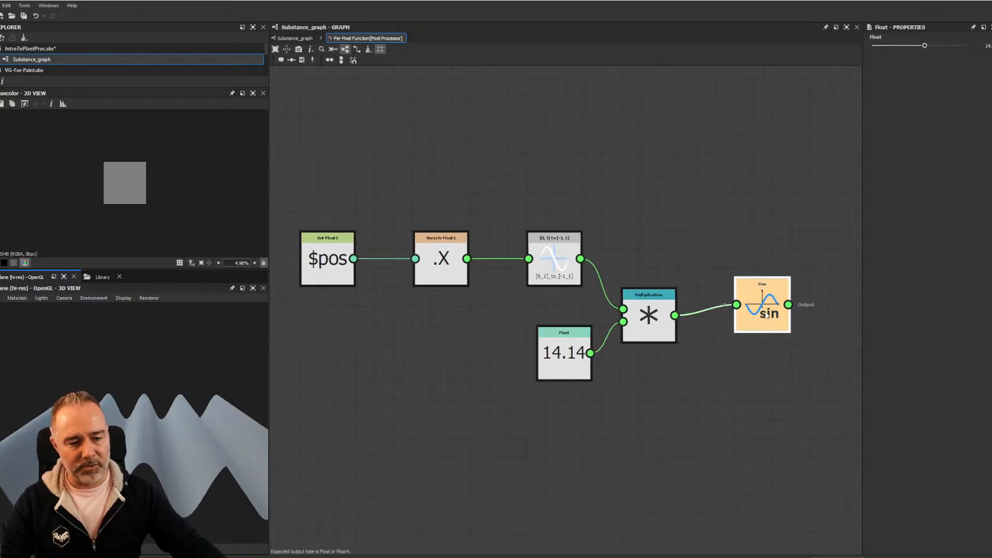
middle_click_drag(767, 316, 690, 312)
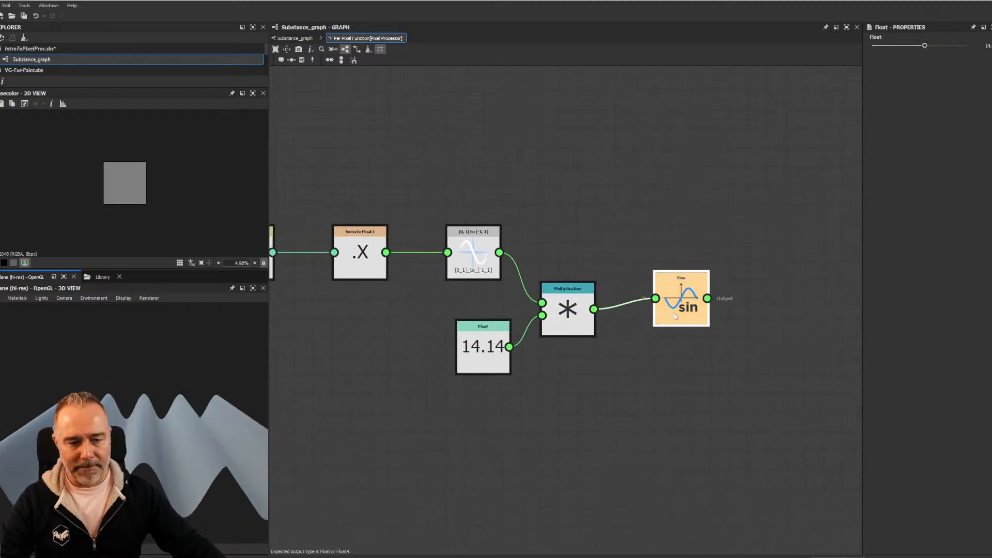
left_click_drag(685, 316, 684, 326)
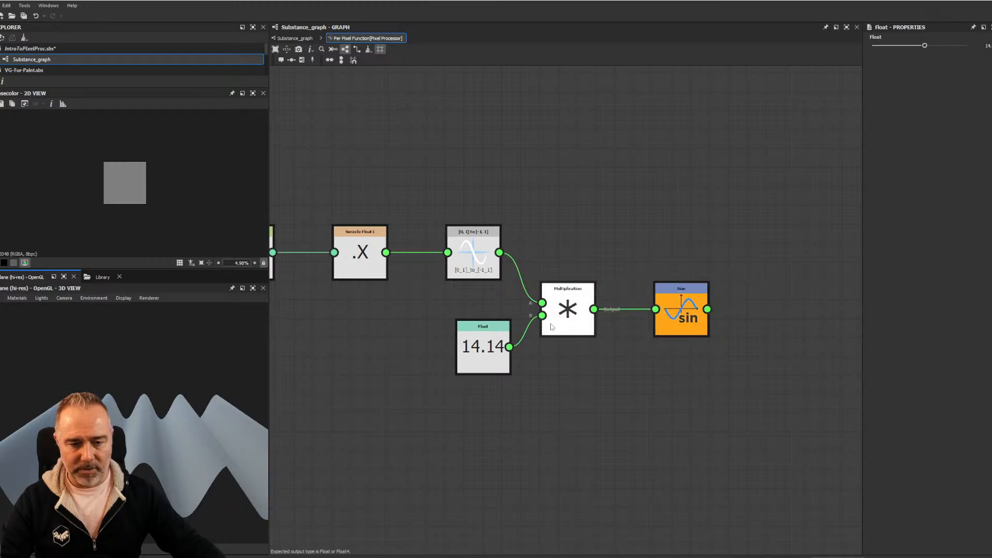
Duplicate the Multiplication and Float nodes, multiply the Sine result by 2, and make the new Multiplication the output node
key("ctrl+d")
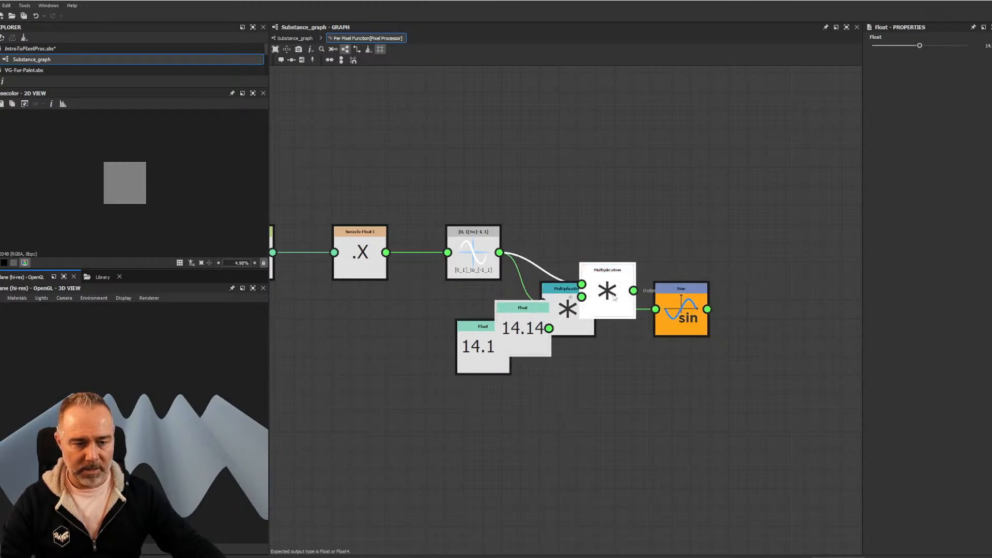
left_click_drag(608, 303, 775, 413)
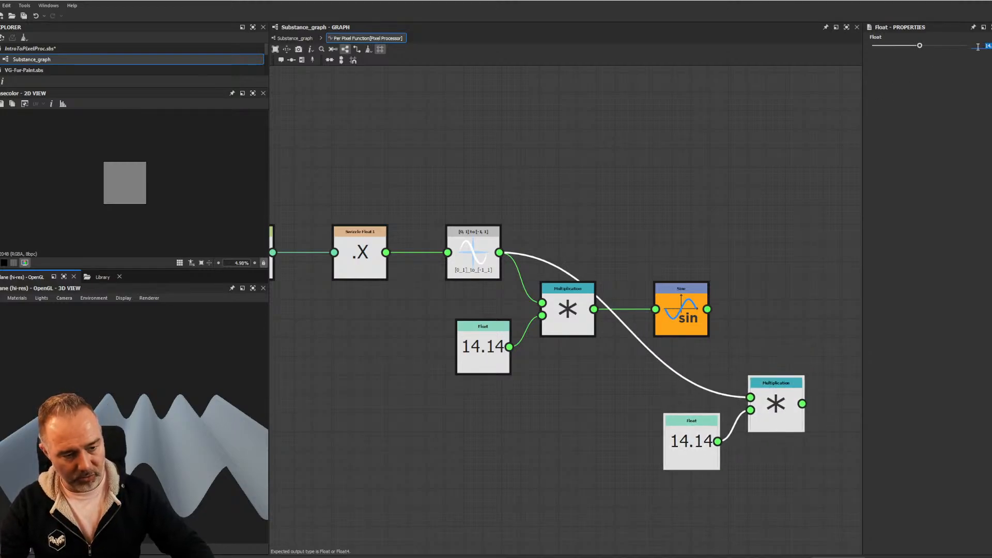
type("2")
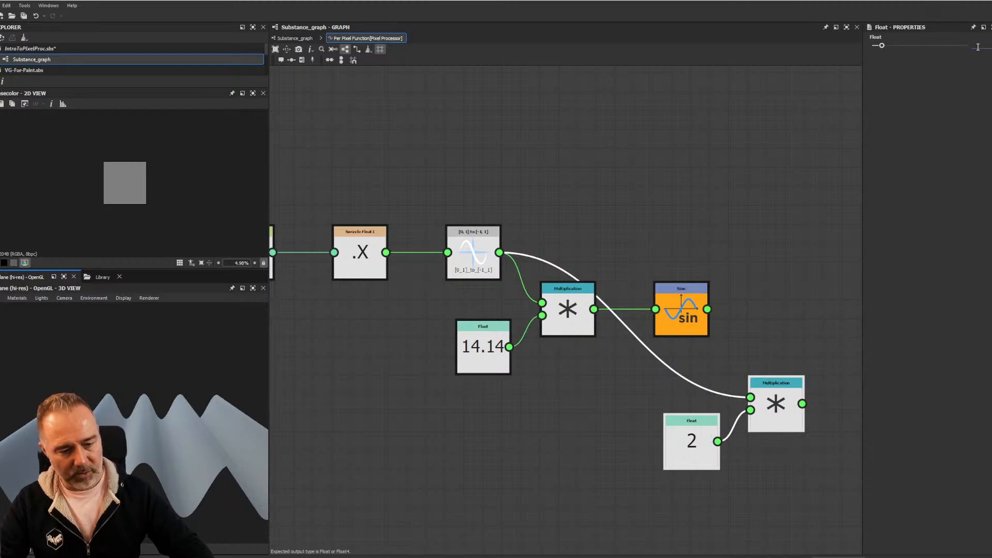
key("Return")
left_click_drag(754, 404, 751, 398)
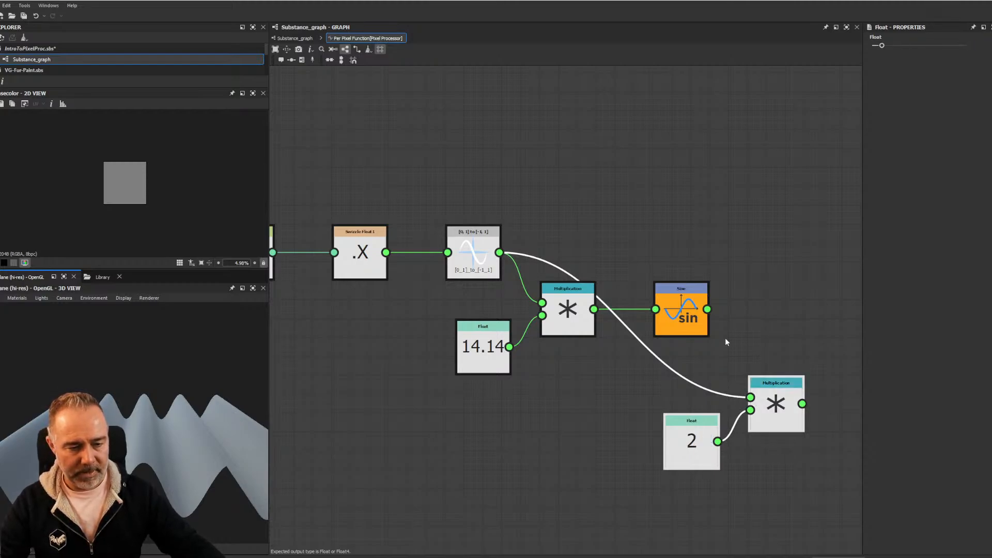
right_click(773, 393)
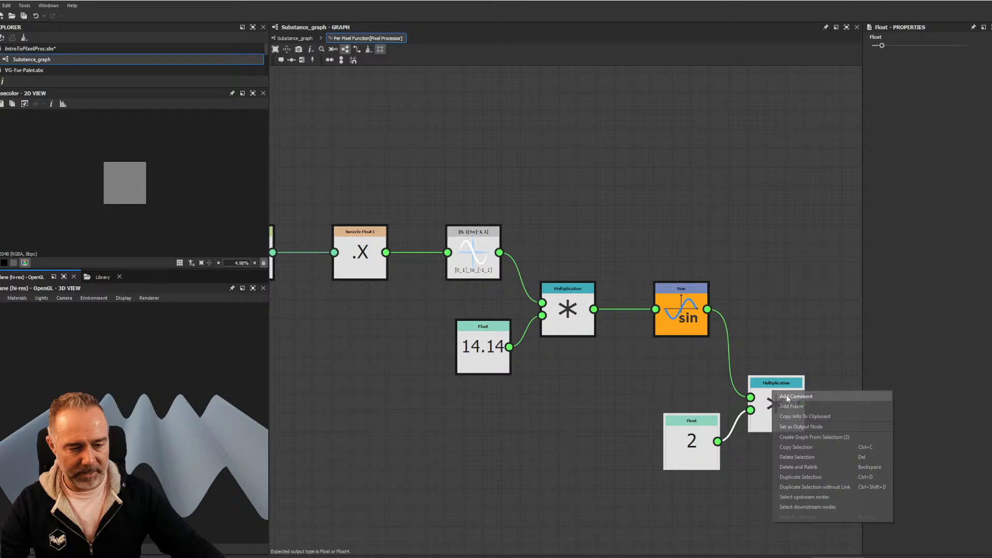
left_click(824, 427)
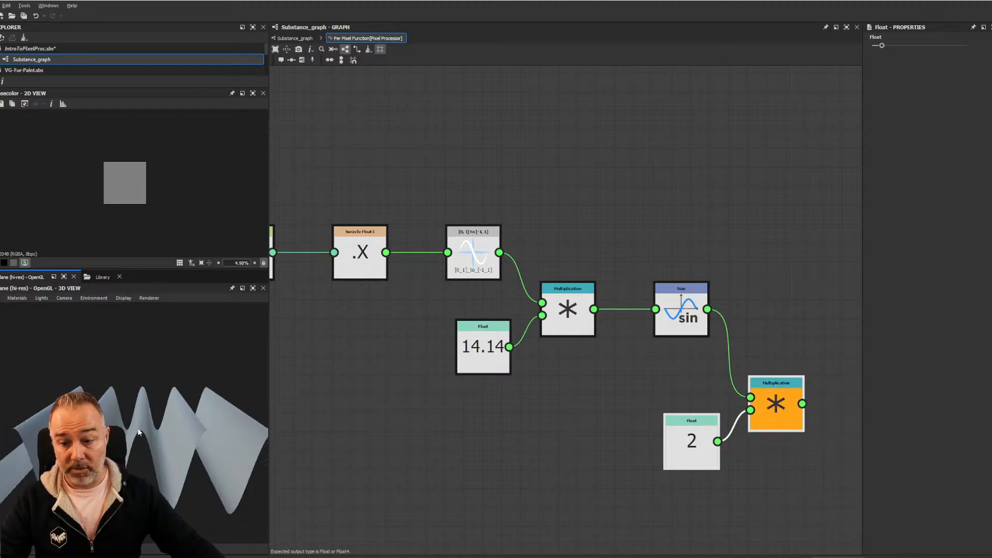
Try 29.28 for the Float feeding the first Multiplication, set it to 11.75, and return to Substance_graph
left_click_drag(137, 435, 85, 439)
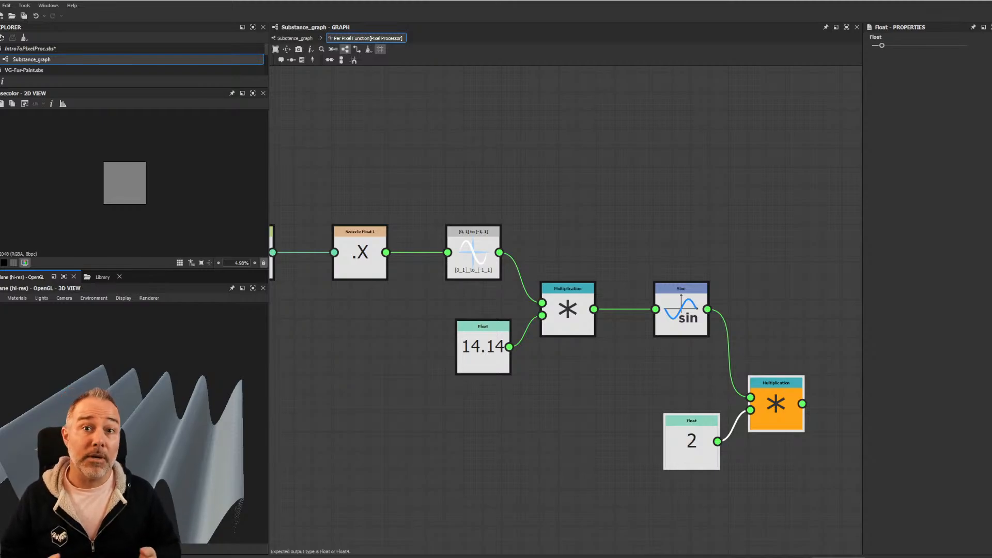
left_click_drag(86, 439, 137, 419)
scroll(517, 264, "down", 5)
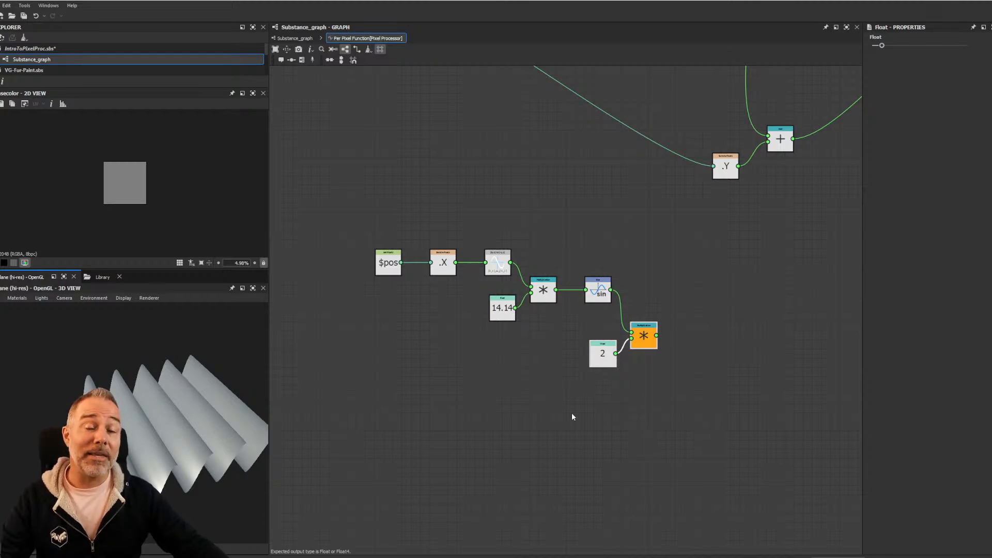
left_click_drag(186, 403, 154, 399)
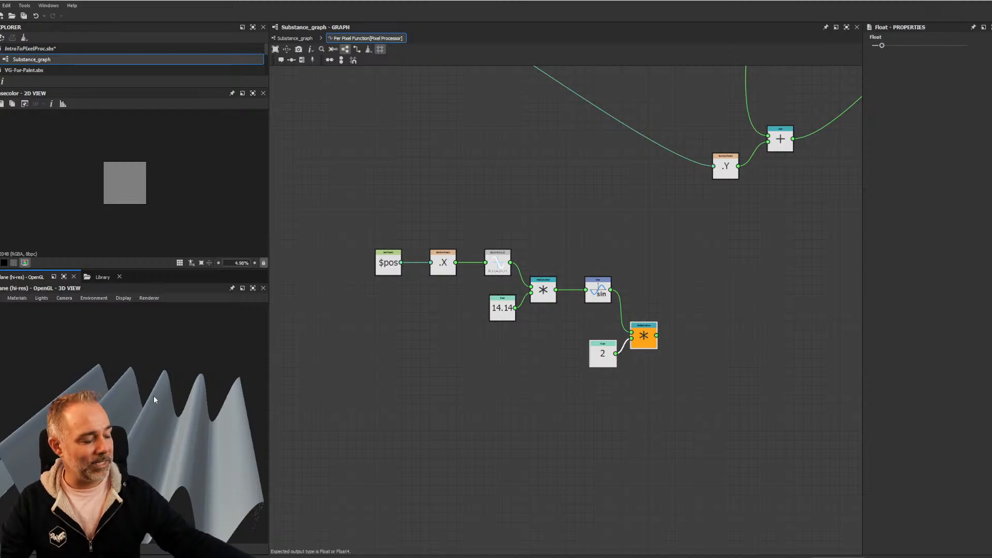
left_click_drag(32, 416, 148, 449)
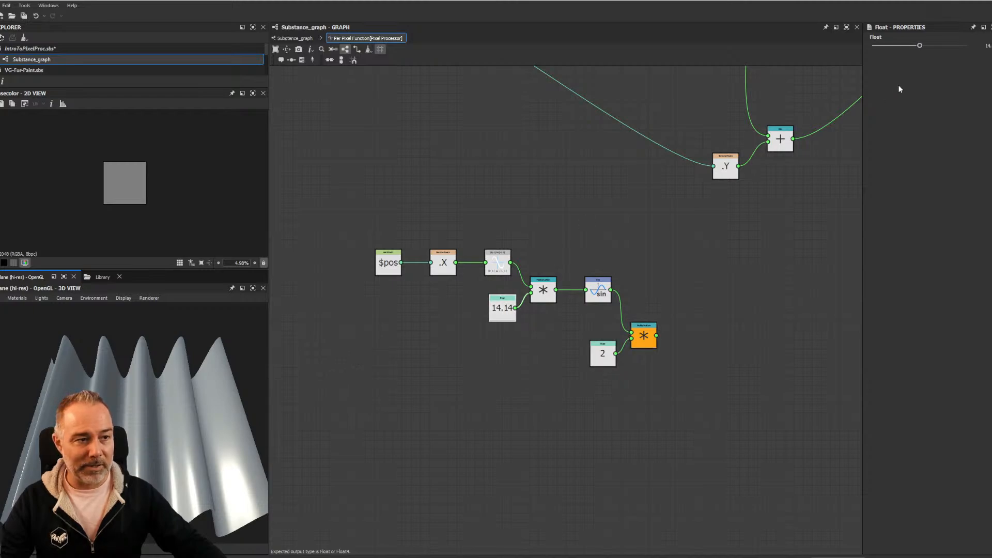
left_click_drag(924, 45, 989, 60)
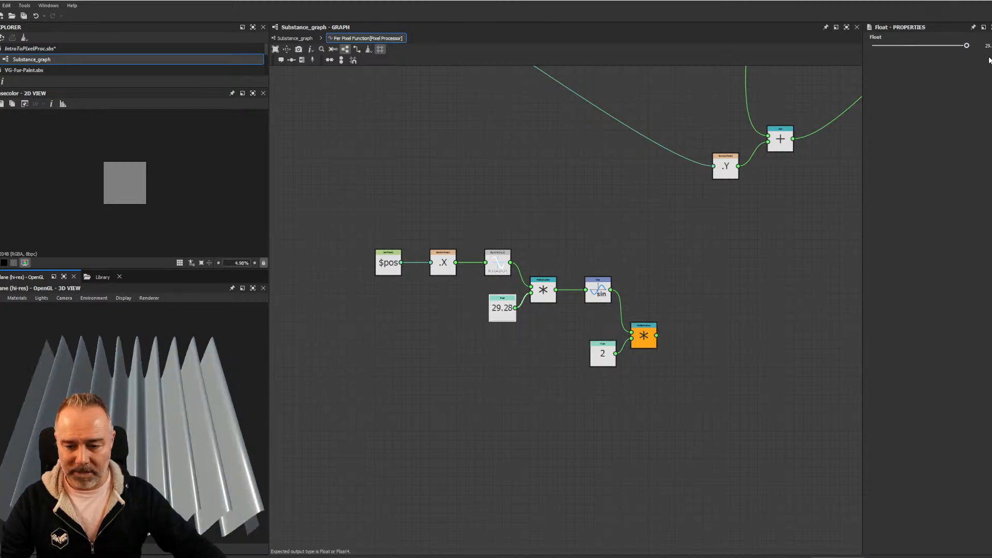
left_click_drag(212, 354, 235, 345)
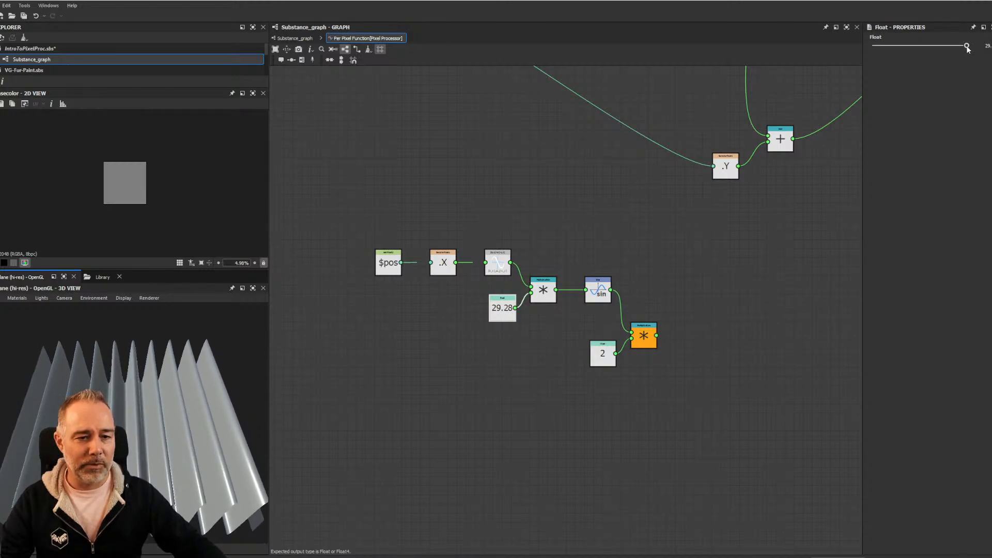
left_click_drag(967, 48, 912, 47)
left_click_drag(154, 435, 133, 383)
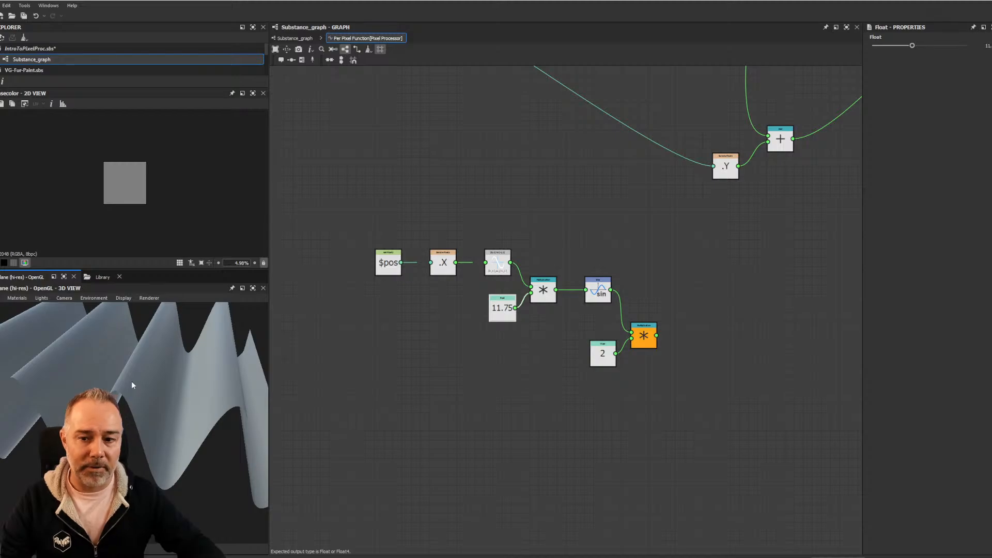
left_click(292, 39)
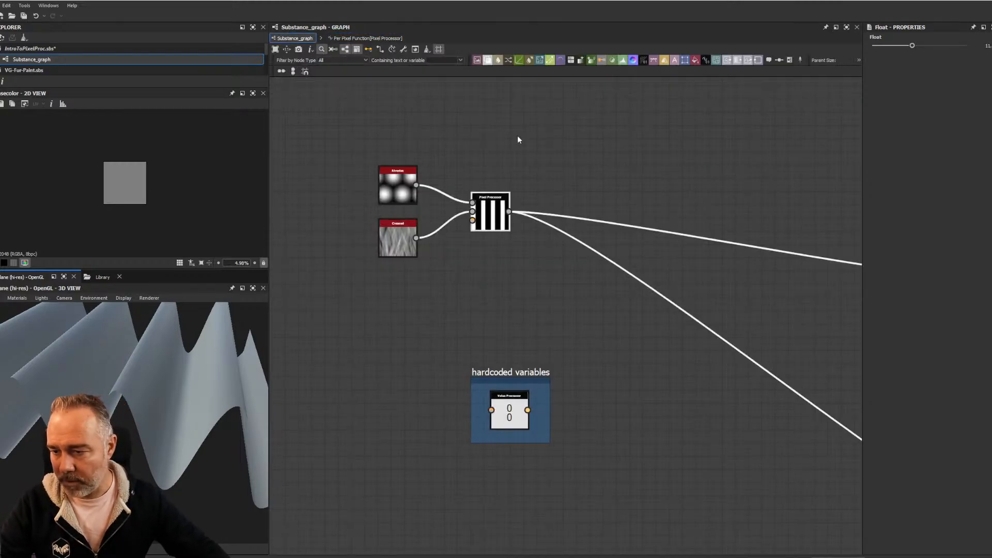
Select the Pixel Processor in Substance_graph and open its per-pixel function
scroll(518, 137, "down", 3)
middle_click_drag(548, 110, 562, 184)
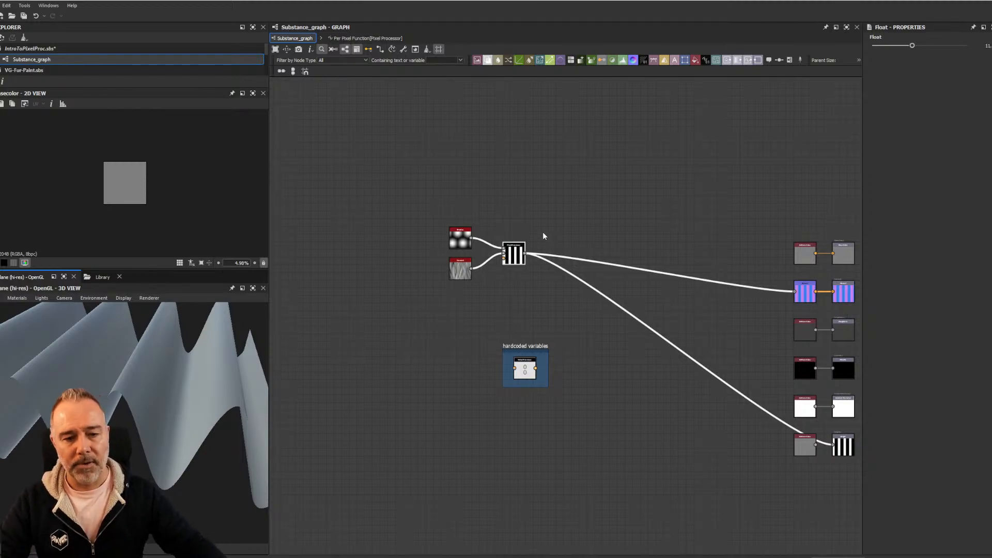
left_click(510, 263)
left_click(529, 314)
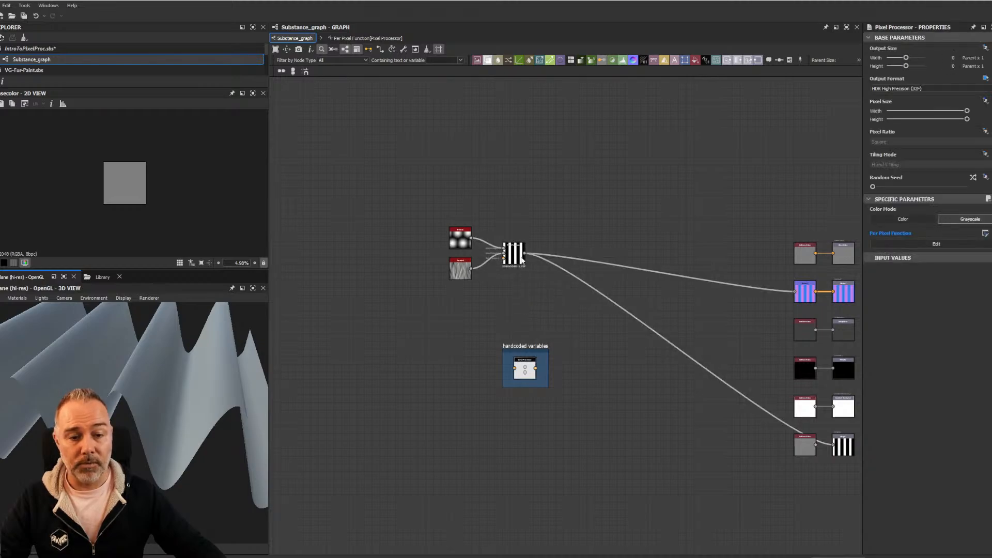
scroll(519, 253, "up", 10)
scroll(518, 254, "down", 1)
middle_click_drag(514, 262, 619, 271)
scroll(619, 270, "down", 3)
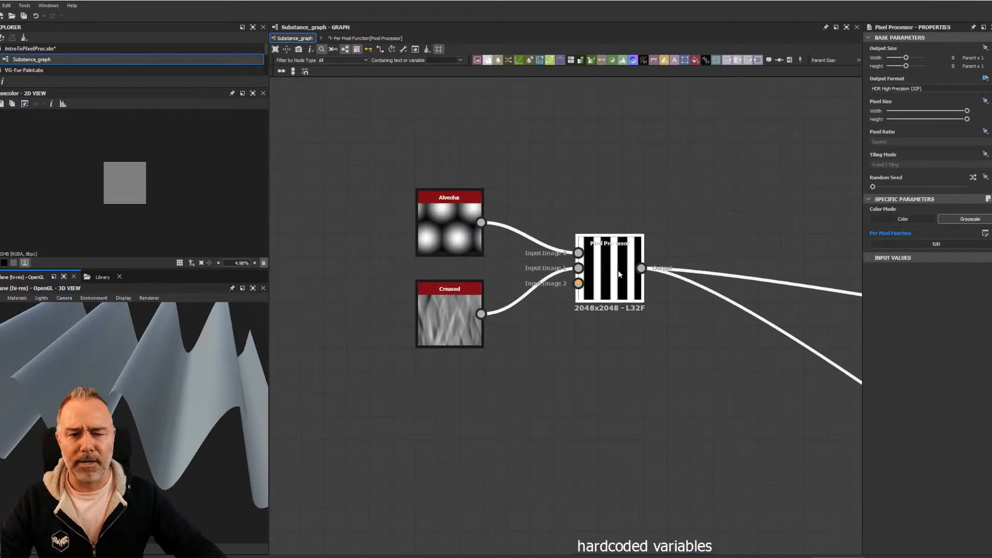
scroll(619, 271, "up", 3)
double_click(619, 271)
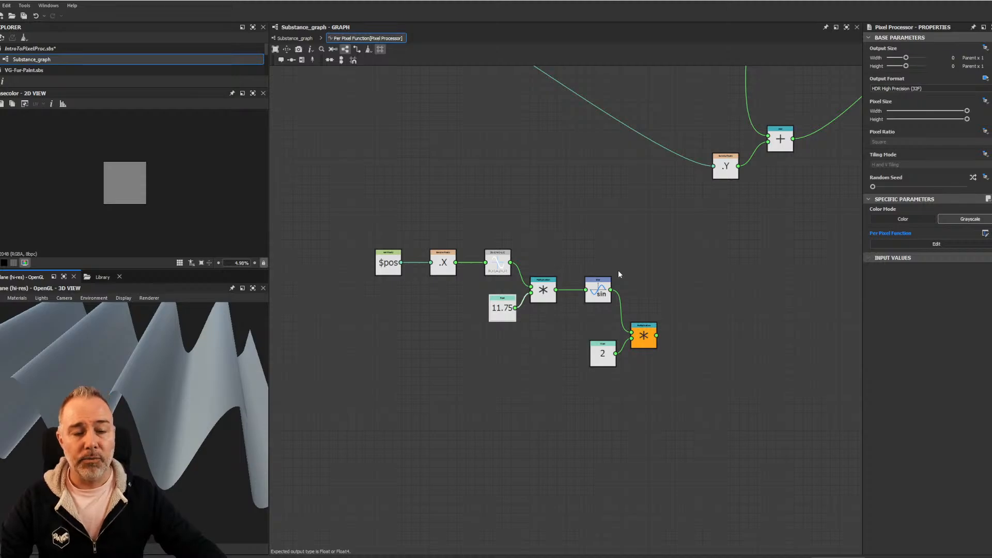
Add a While Loop node in an empty area of the per-pixel function, away from the existing sine and pattern nodes
scroll(392, 266, "down", 3)
scroll(393, 264, "down", 1)
middle_click_drag(474, 195, 477, 308)
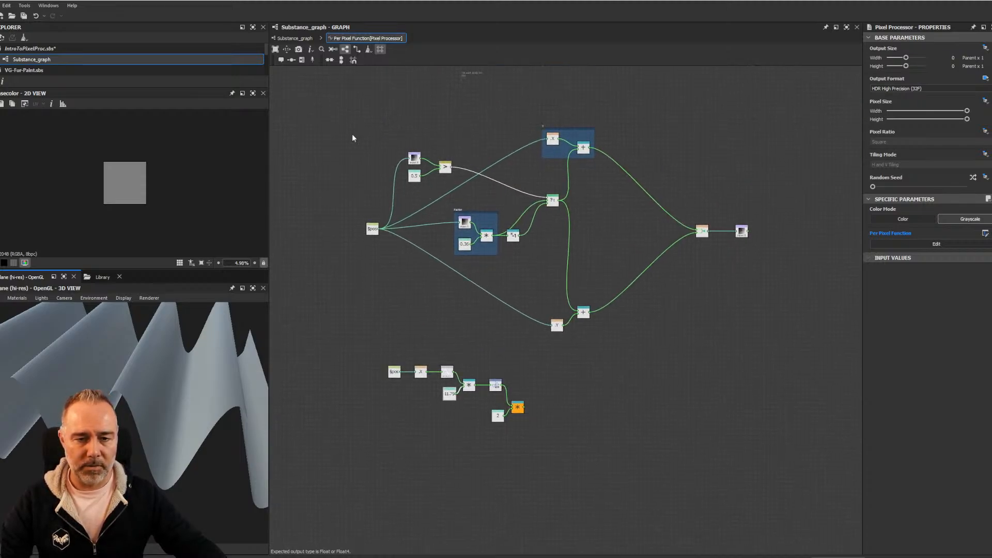
left_click_drag(336, 106, 733, 308)
left_click_drag(797, 333, 798, 334)
middle_click_drag(606, 420, 671, 271)
scroll(552, 322, "up", 3)
middle_click_drag(495, 308, 616, 251)
middle_click_drag(512, 361, 563, 234)
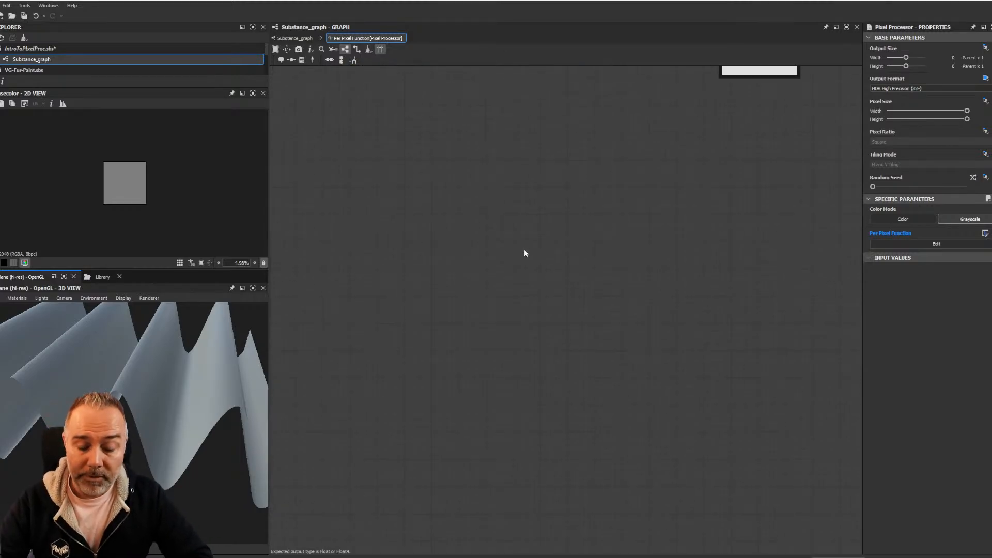
key("space")
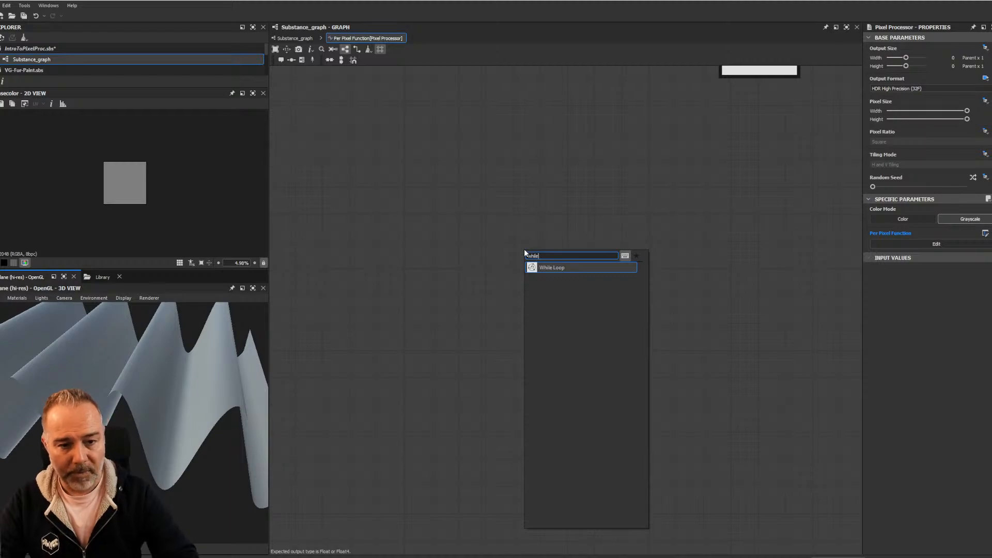
left_click(551, 267)
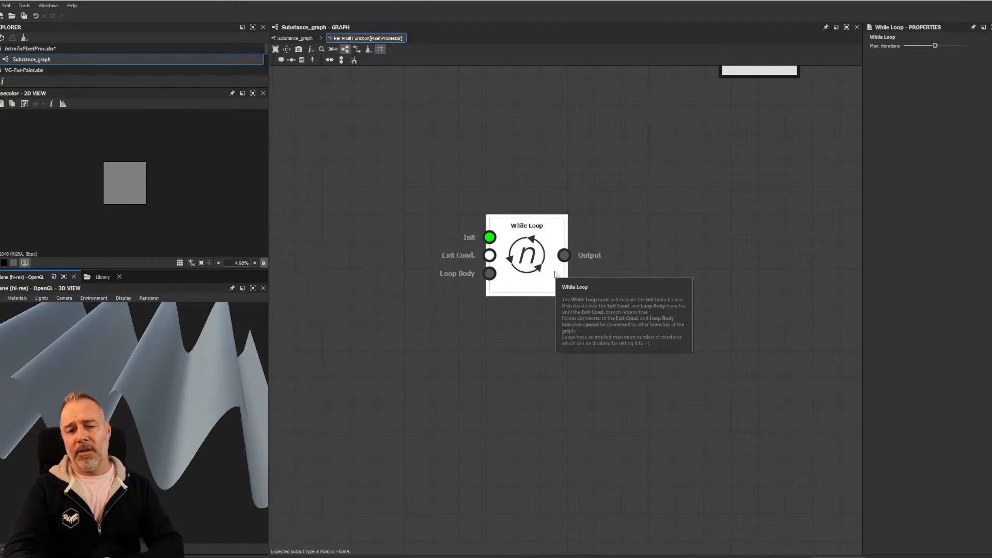
middle_click_drag(602, 210, 639, 221)
left_click_drag(553, 244, 580, 271)
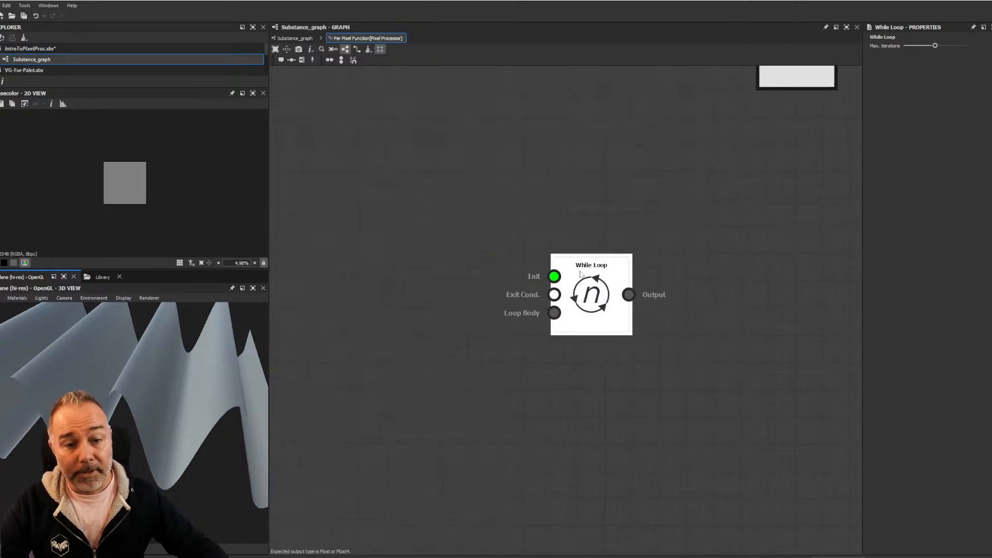
Examine the While Loop node's description and its Init, Exit Cond. and Loop Body inputs
mouse_move(581, 268)
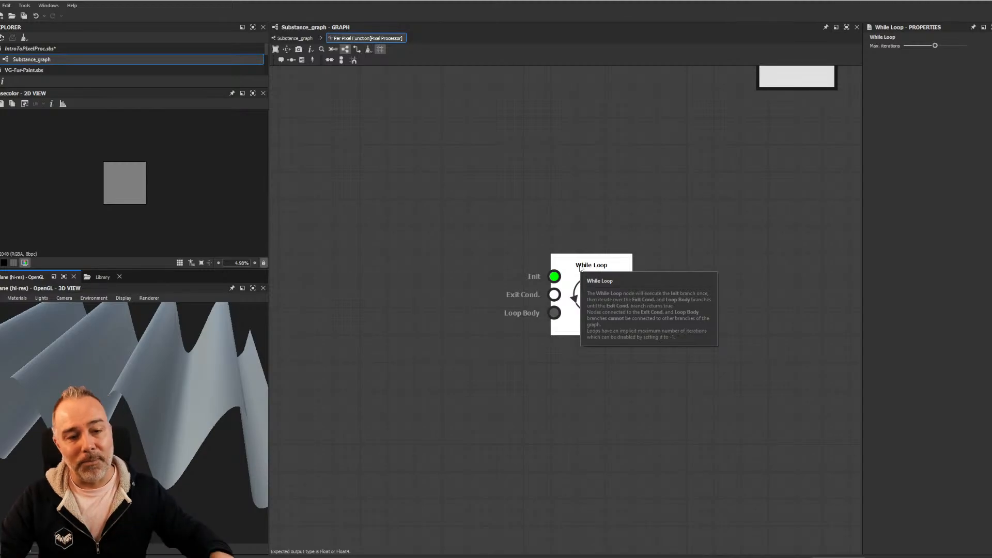
middle_click_drag(654, 194, 713, 216)
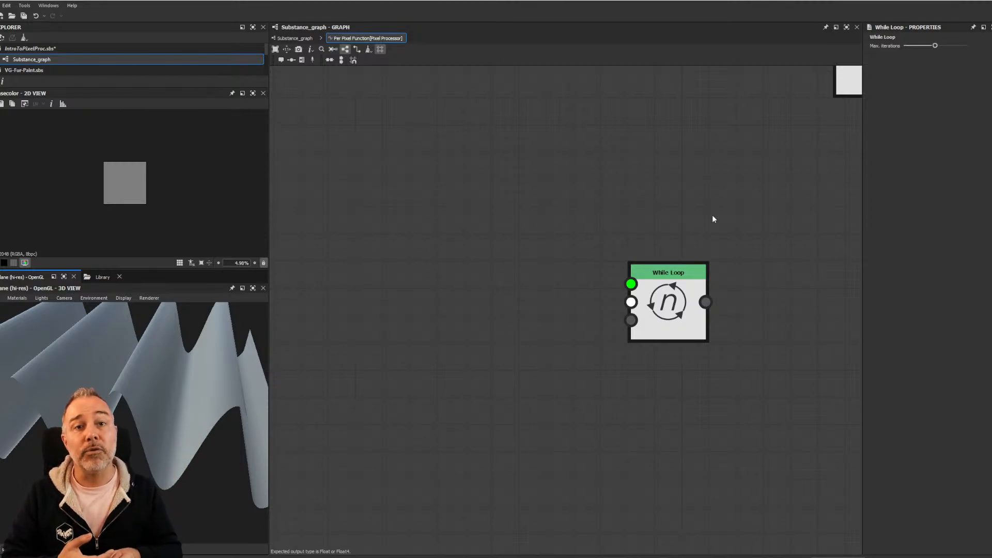
scroll(652, 266, "up", 3)
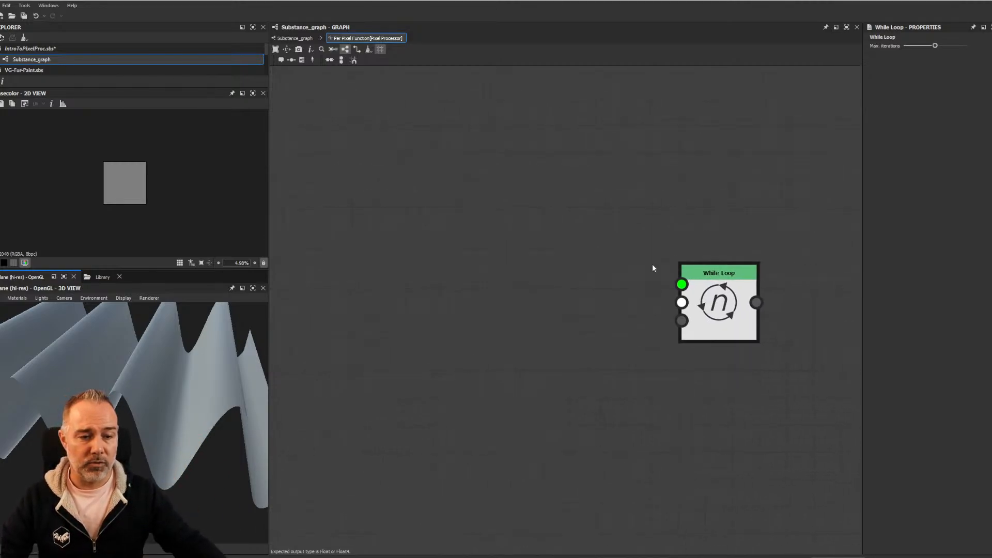
scroll(681, 291, "up", 2)
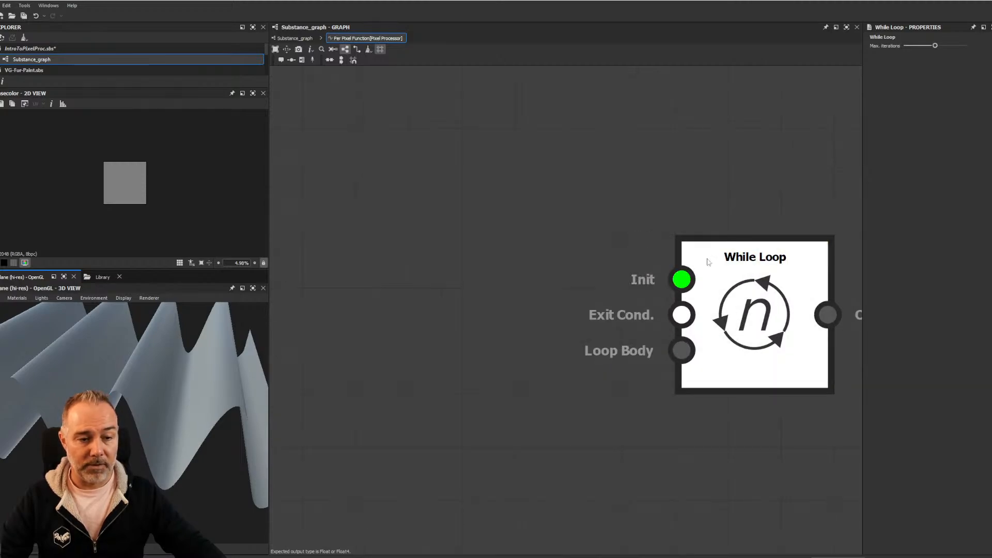
middle_click_drag(766, 279, 653, 253)
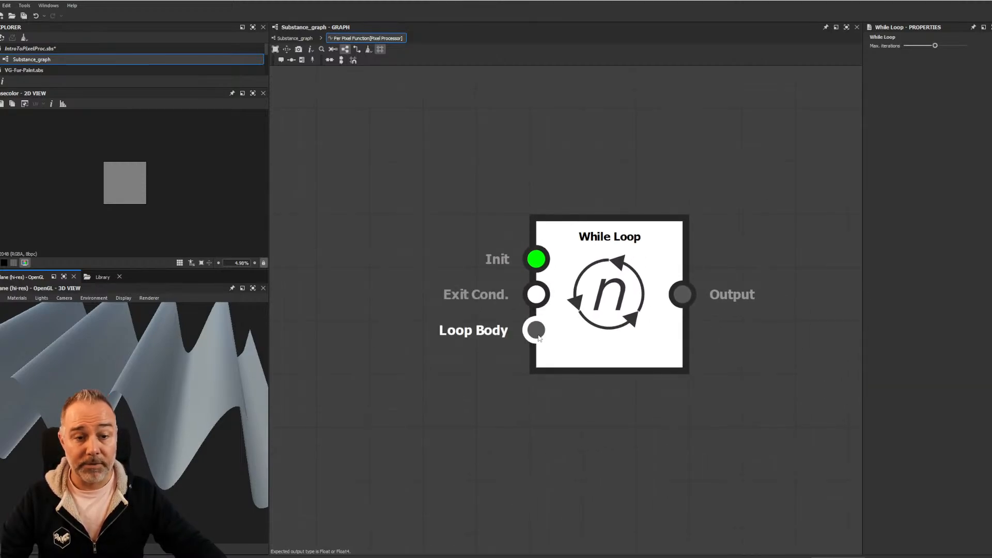
middle_click_drag(643, 316, 688, 313)
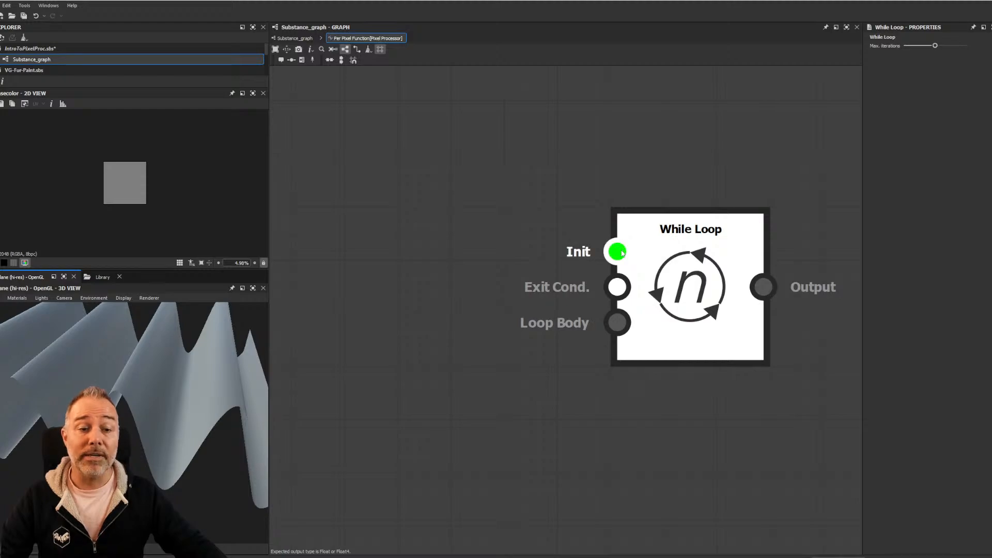
mouse_move(623, 253)
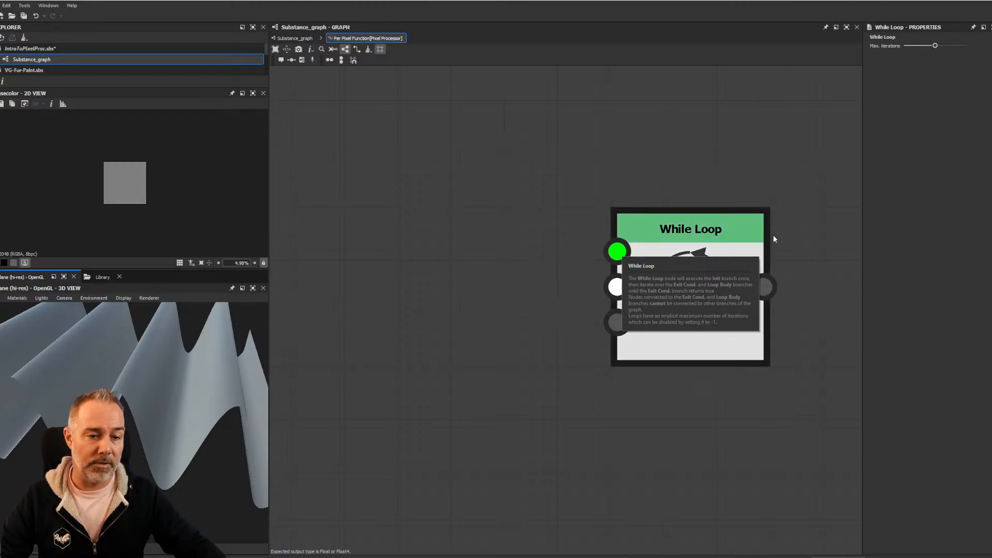
middle_click_drag(536, 261, 555, 202)
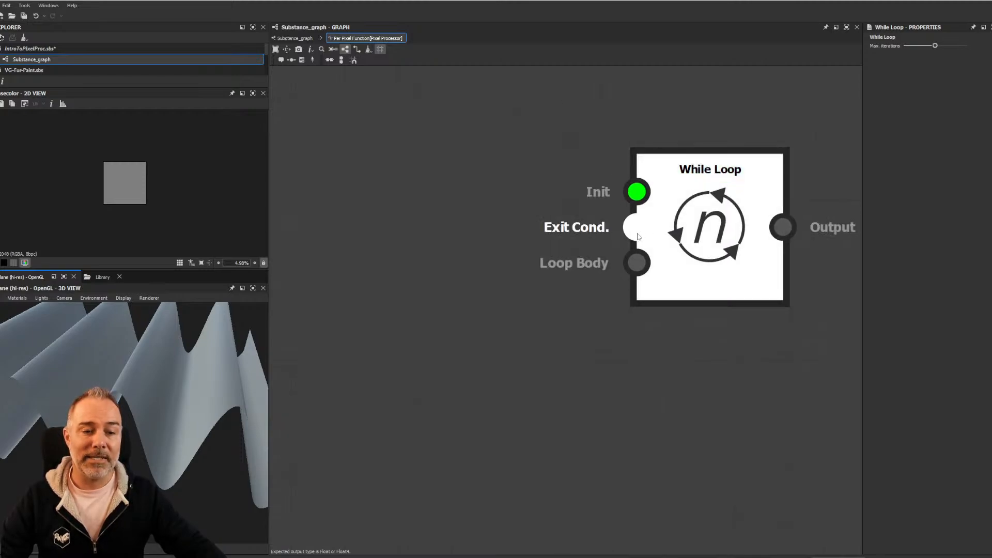
mouse_move(639, 237)
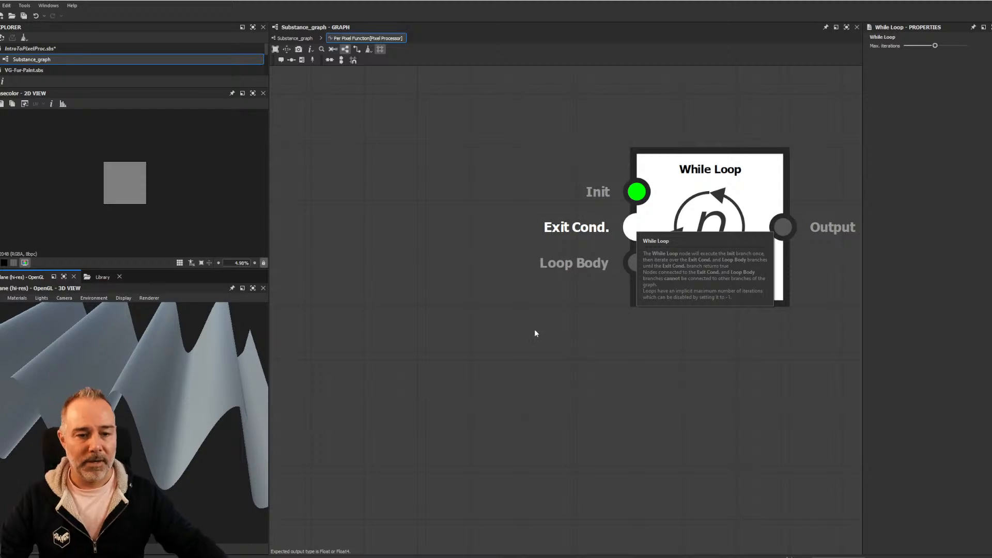
left_click_drag(635, 263, 483, 313)
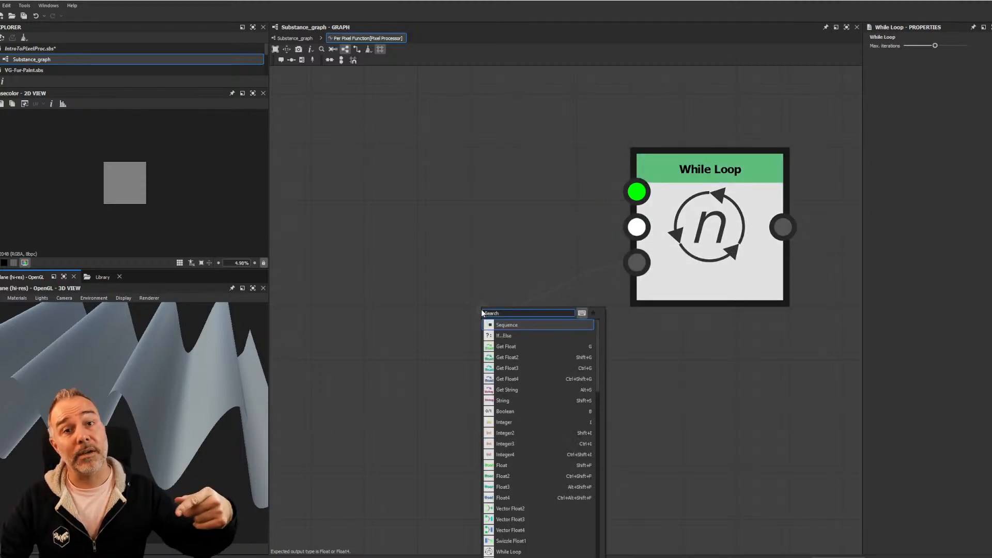
left_click(507, 164)
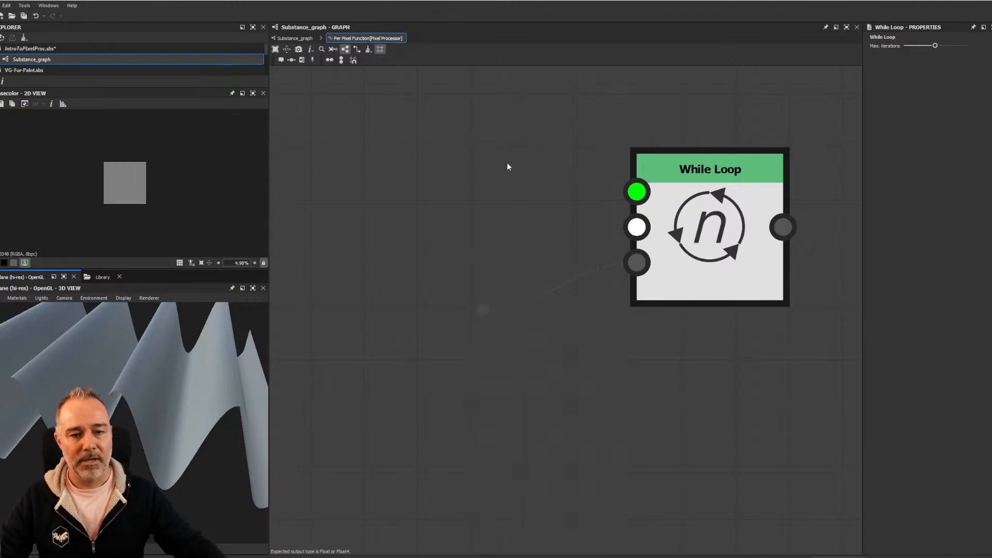
middle_click_drag(504, 166, 575, 233)
scroll(500, 201, "down", 3)
middle_click_drag(499, 201, 549, 211)
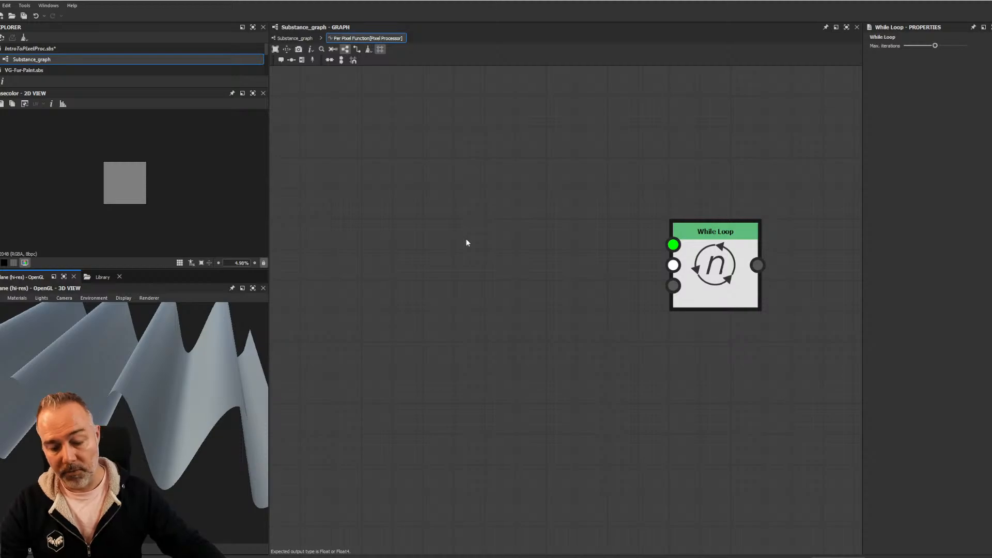
key("space")
type("float")
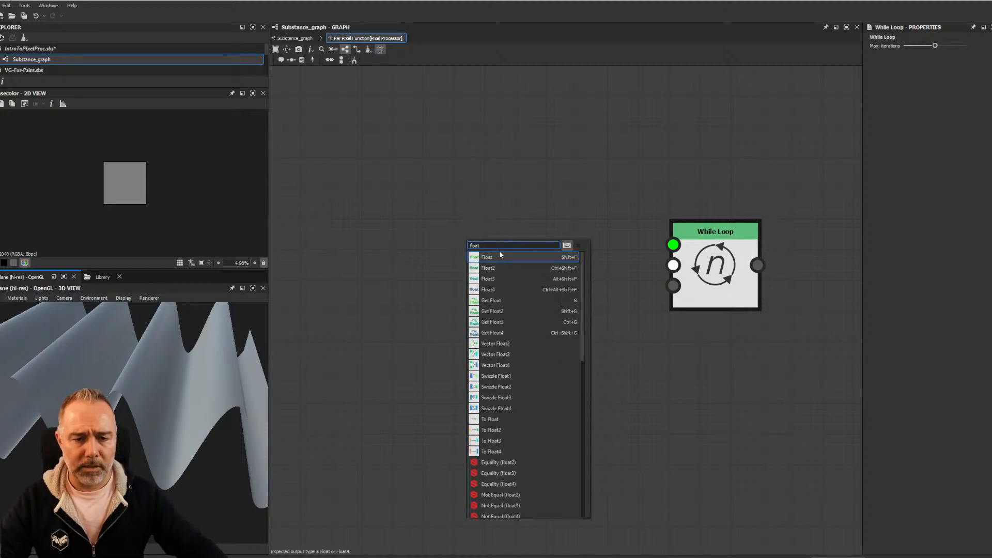
left_click(506, 216)
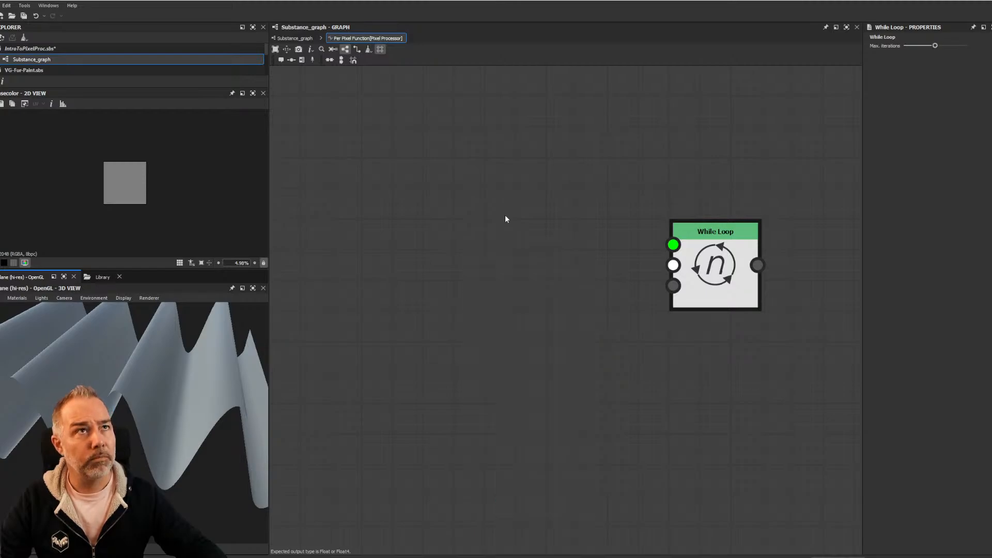
Add an Integer node with value 0 beside the While Loop and connect it to the Init input
key("space")
type("int")
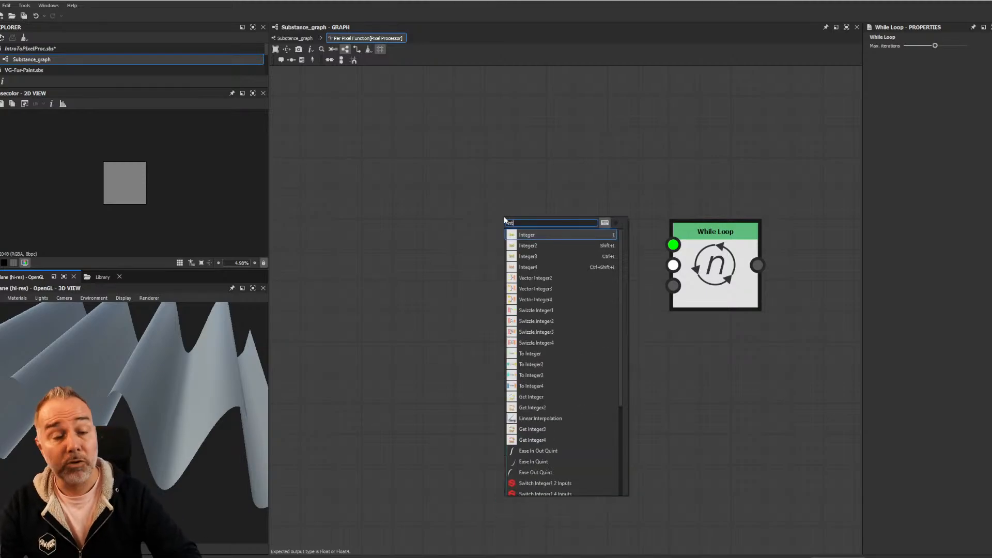
left_click(542, 235)
left_click_drag(513, 228, 416, 221)
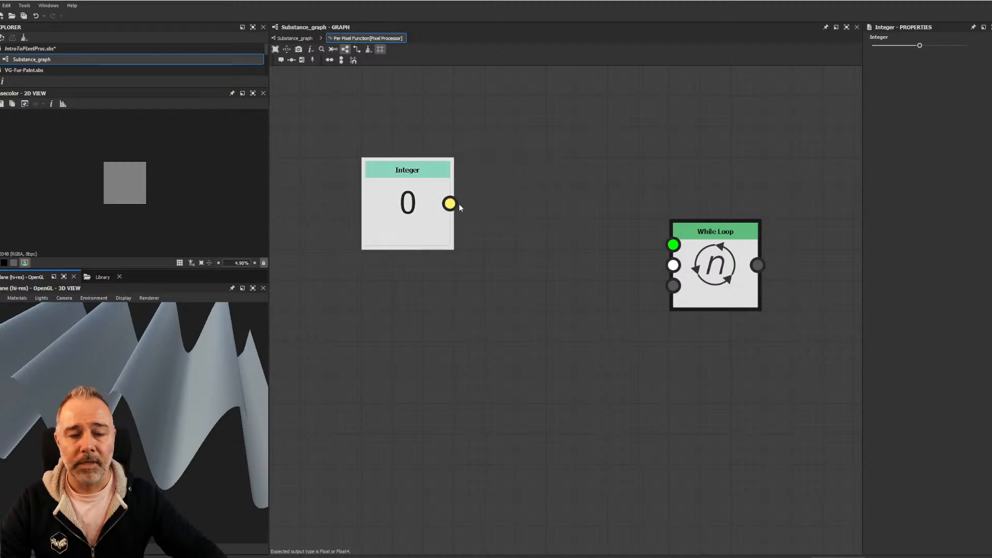
scroll(426, 155, "down", 2)
scroll(428, 169, "up", 3)
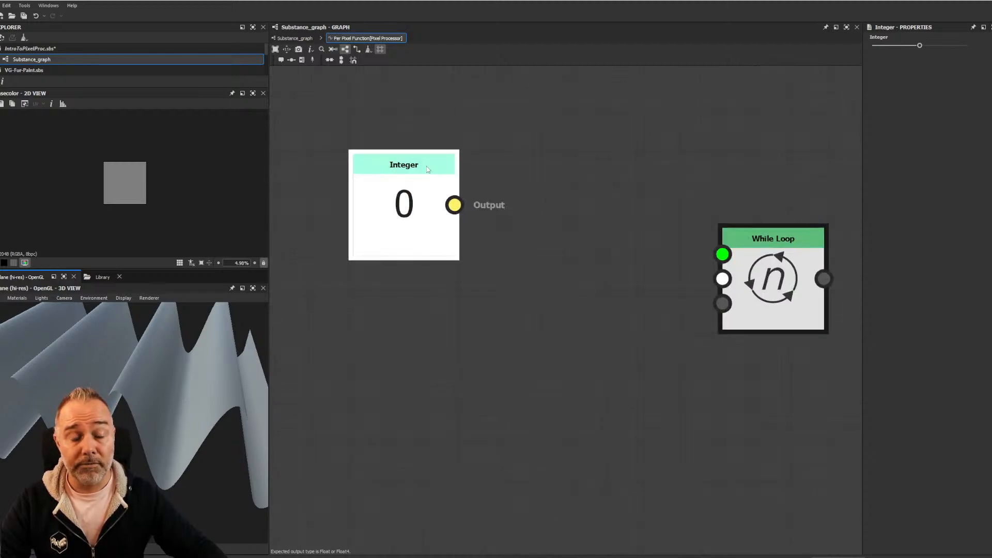
left_click_drag(454, 204, 722, 254)
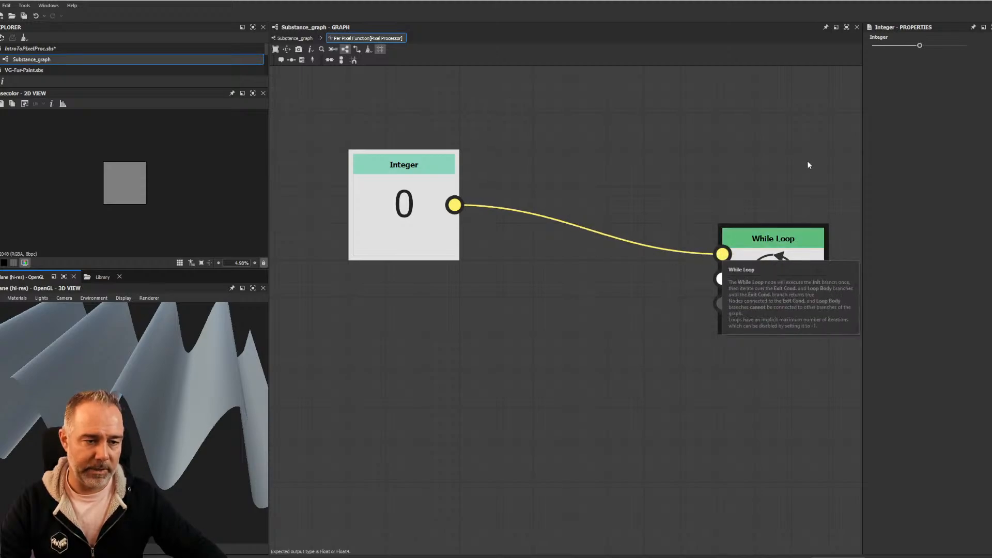
Move the Integer node higher above the While Loop and check which node types the Exit Cond. input accepts
middle_click_drag(773, 203, 761, 167)
left_click_drag(384, 185, 388, 150)
middle_click_drag(403, 173, 399, 207)
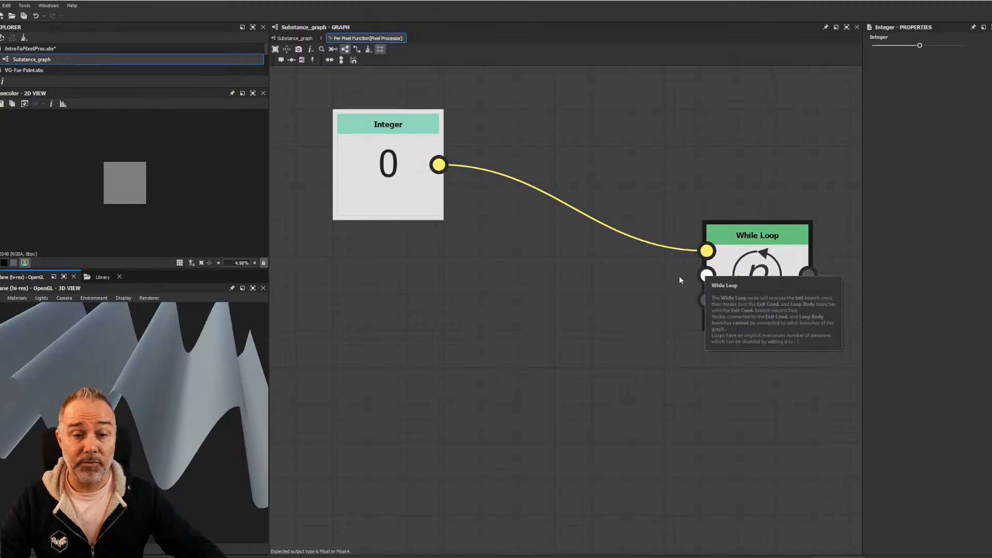
left_click_drag(707, 275, 525, 259)
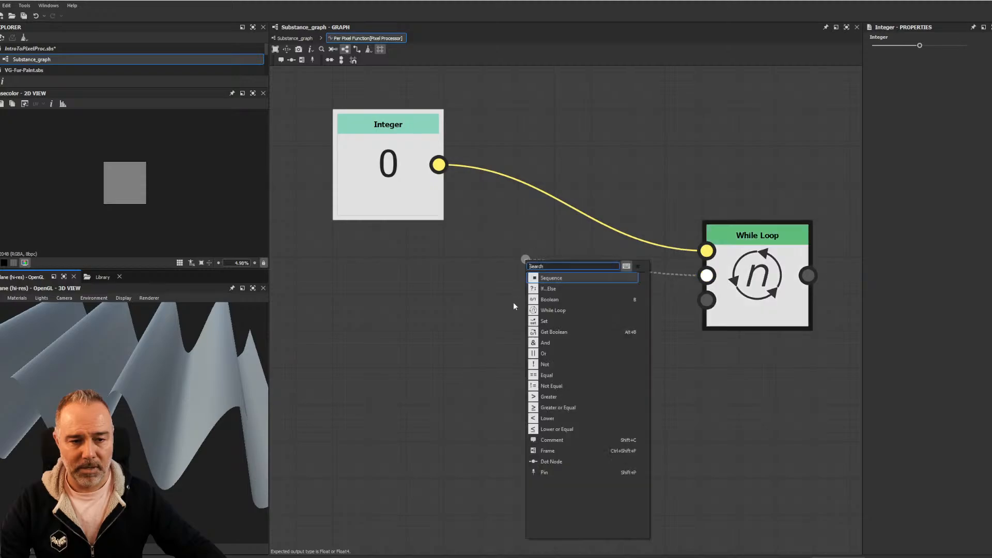
left_click(513, 302)
middle_click_drag(450, 273, 512, 398)
left_click_drag(425, 295, 389, 223)
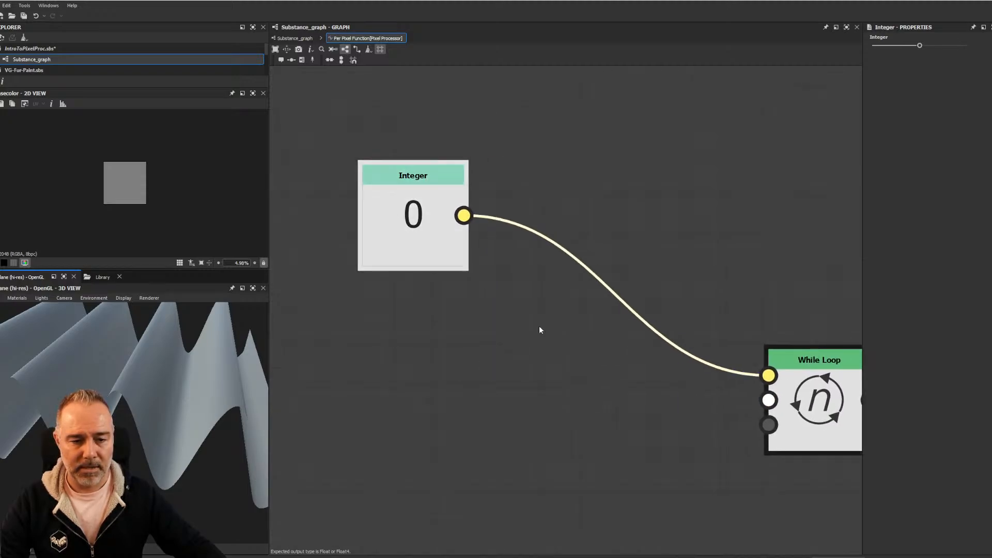
middle_click_drag(538, 327, 538, 231)
left_click_drag(766, 309, 559, 297)
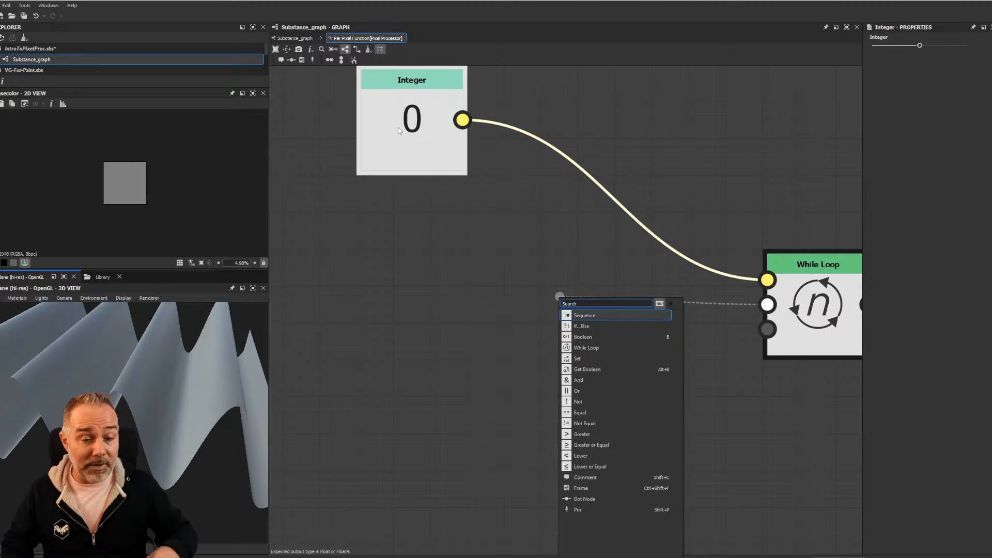
left_click(433, 267)
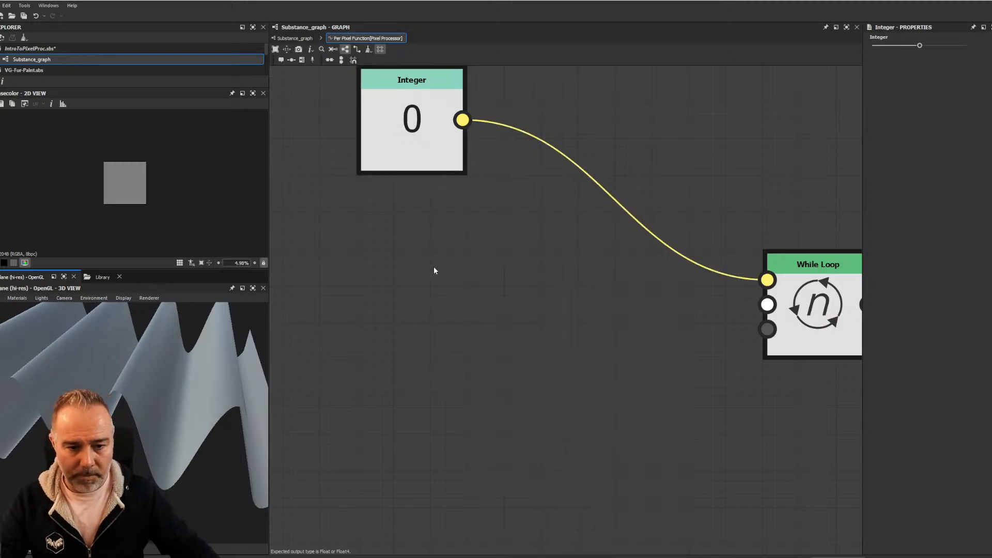
Add a Get Float node below the Integer node and a Random node fed by it
key("space")
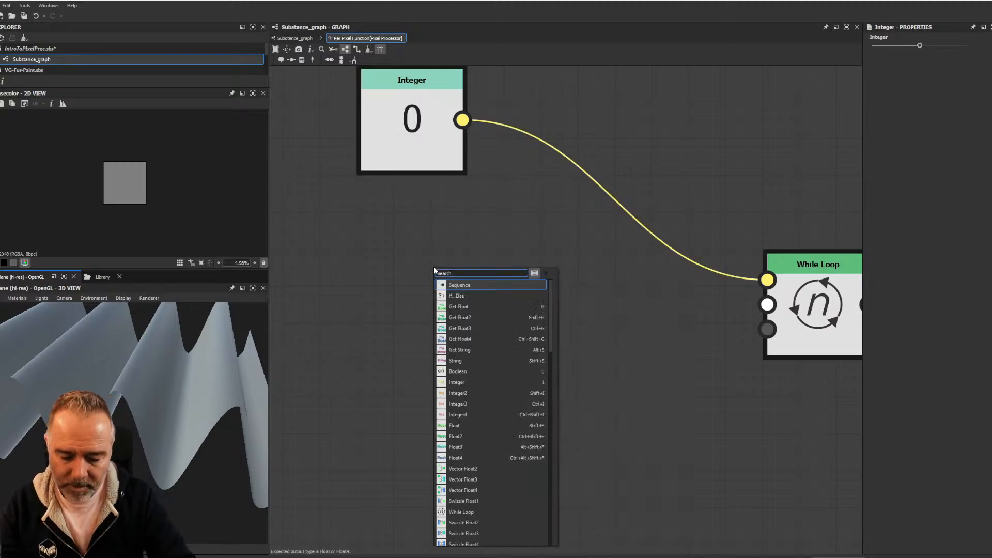
key("Escape")
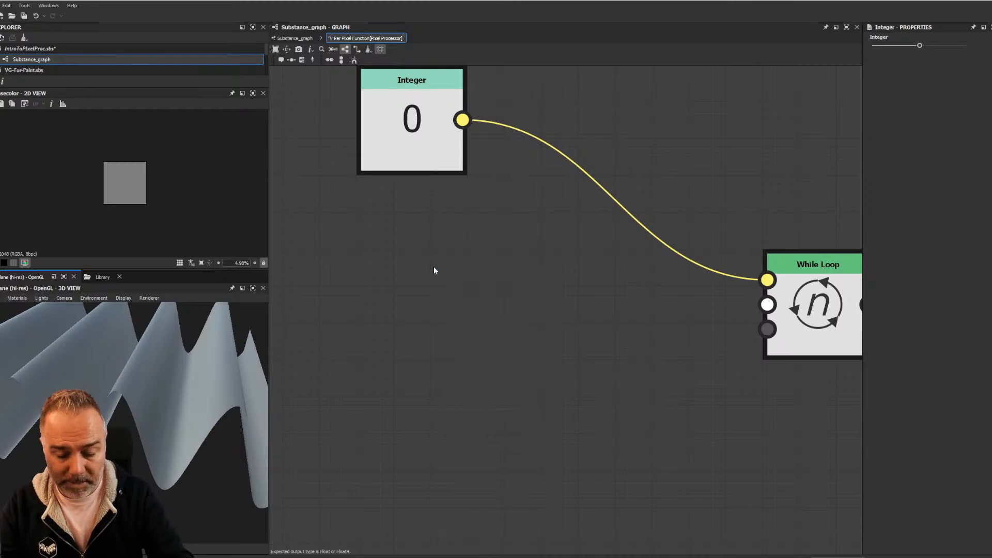
key("g")
key("r")
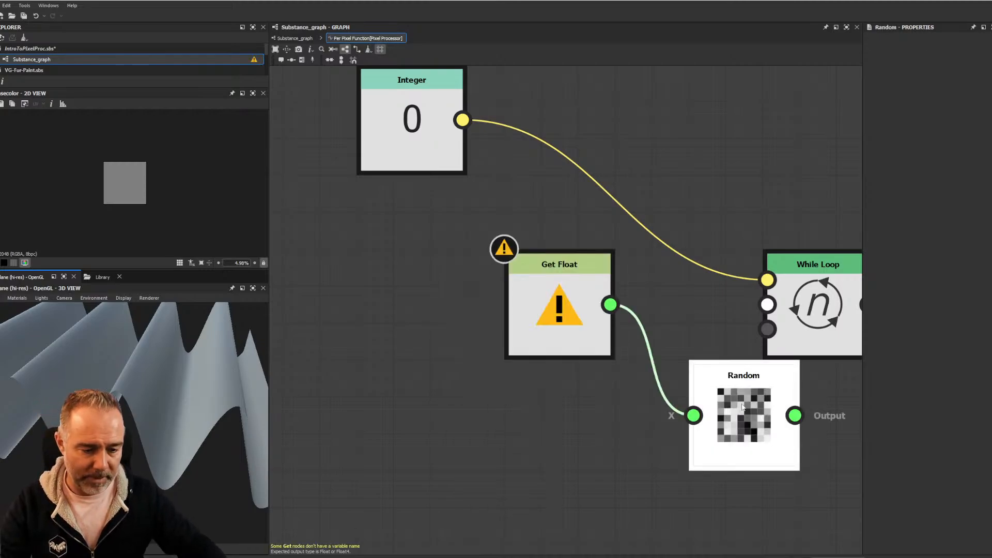
Delete the Random node and the Get Float node from the function graph
key("Delete")
left_click(566, 335)
key("space")
type("g")
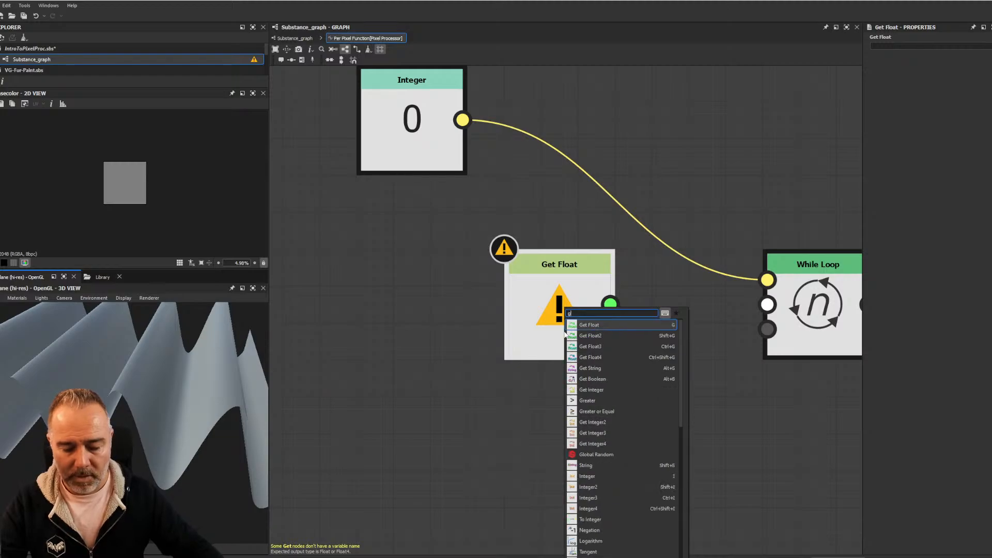
key("Escape")
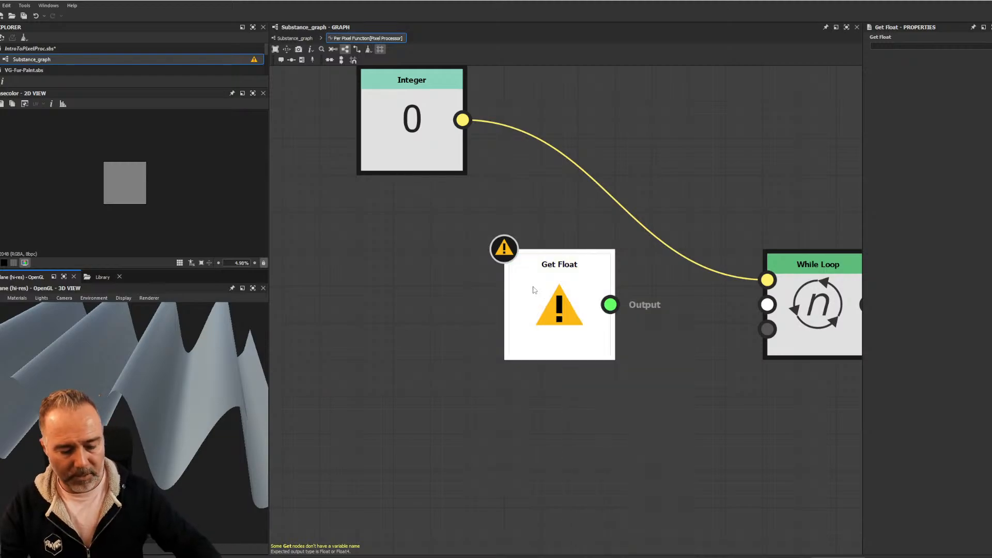
key("Delete")
Add a Greater node in the empty space between the Integer and While Loop nodes
key("space")
type("gre")
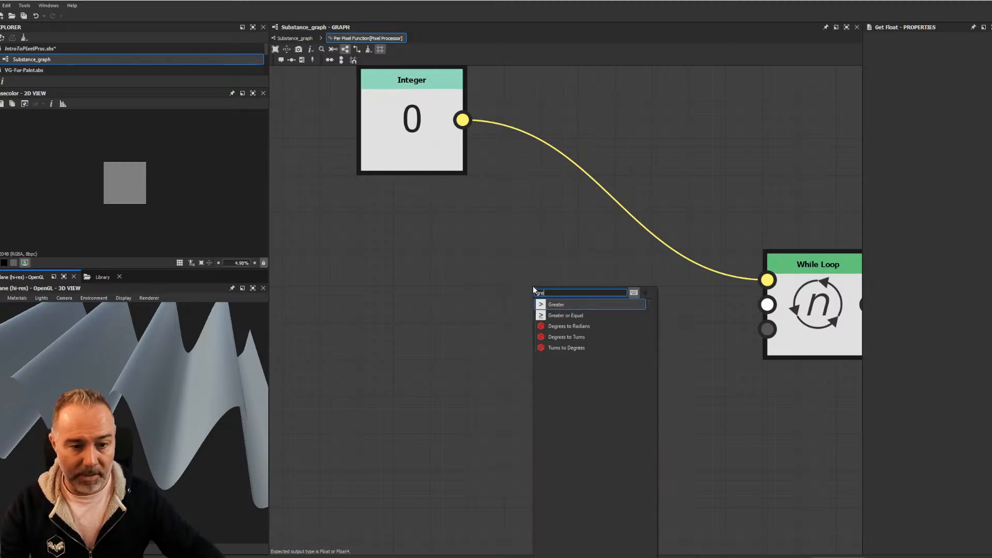
left_click(570, 308)
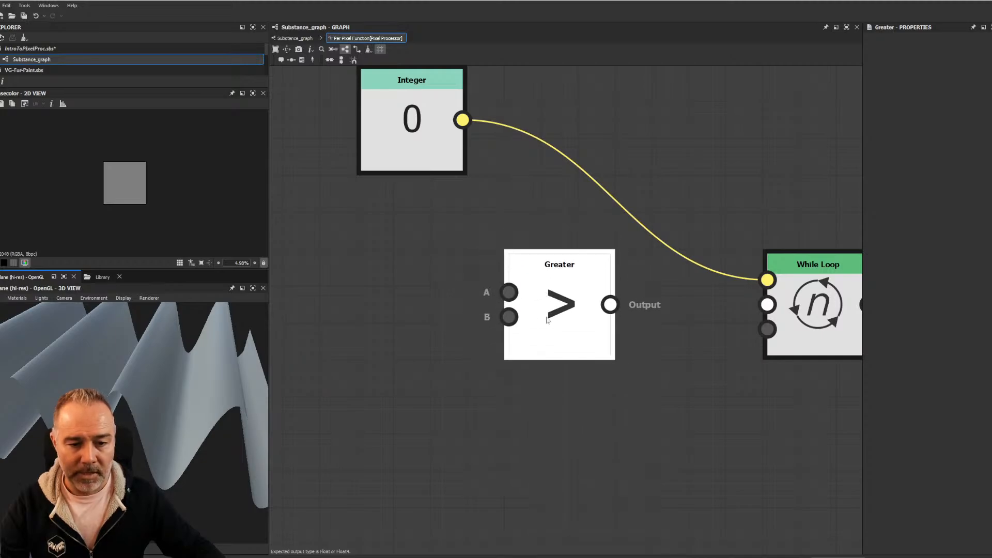
Add an Integer node with value 10 feeding the B input of the Greater node
key("space")
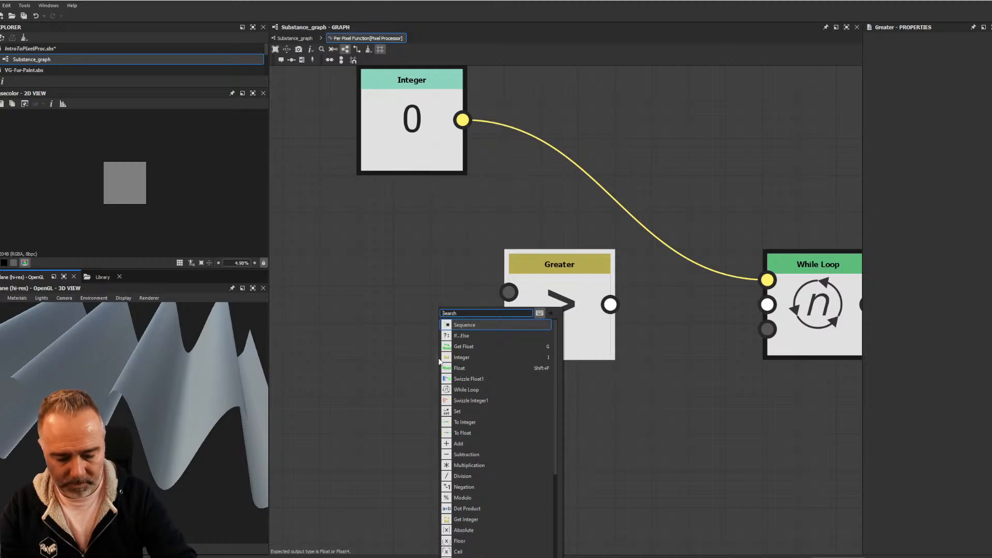
type("int")
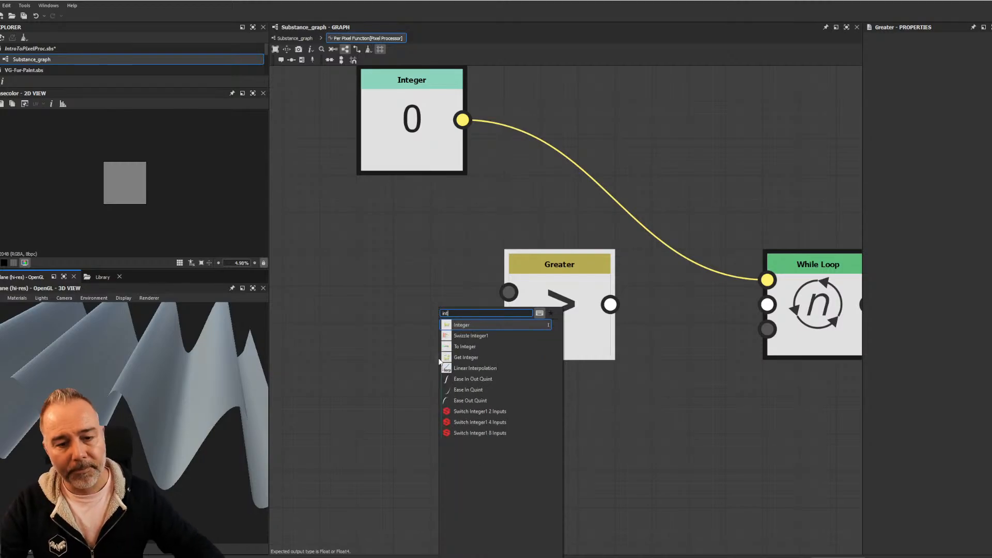
left_click(470, 325)
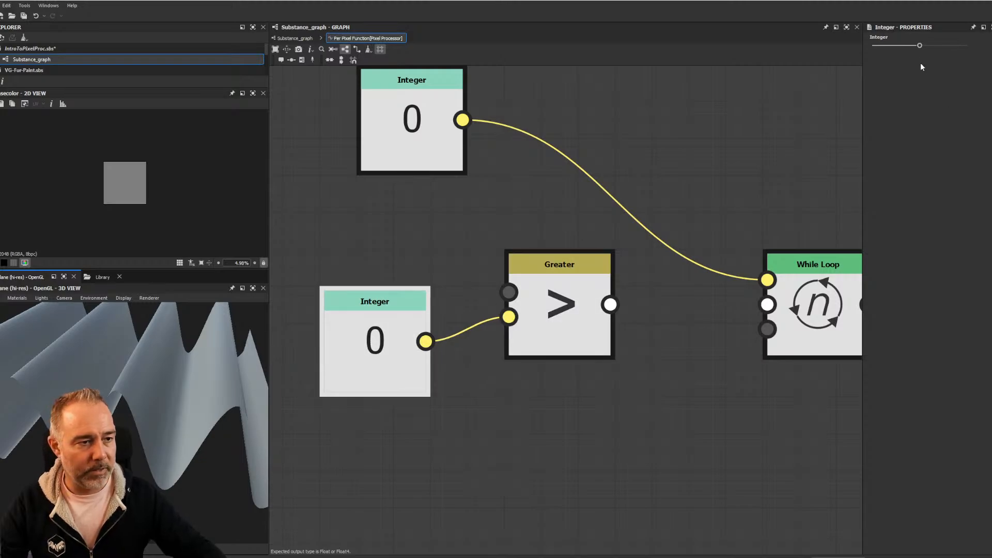
left_click_drag(921, 48, 980, 53)
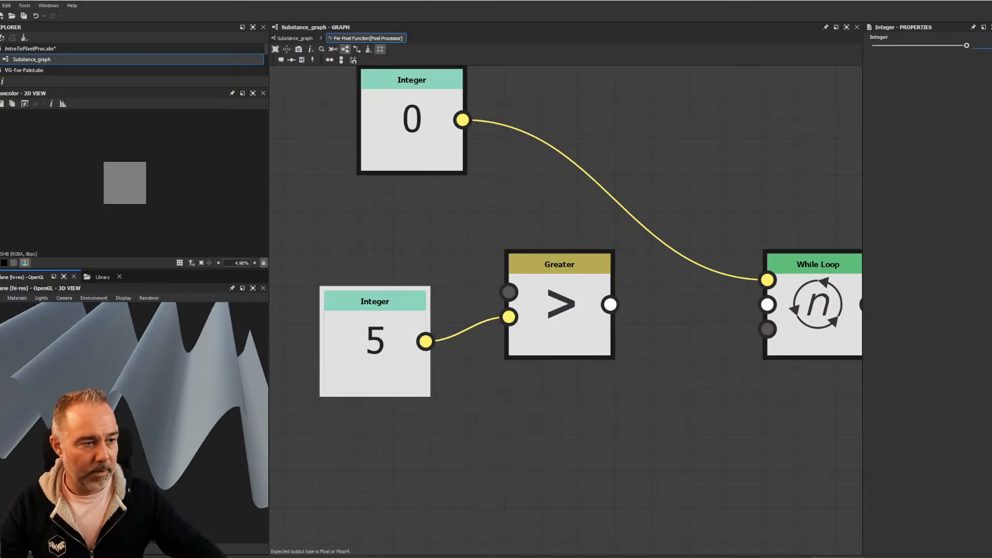
type("10")
key("Return")
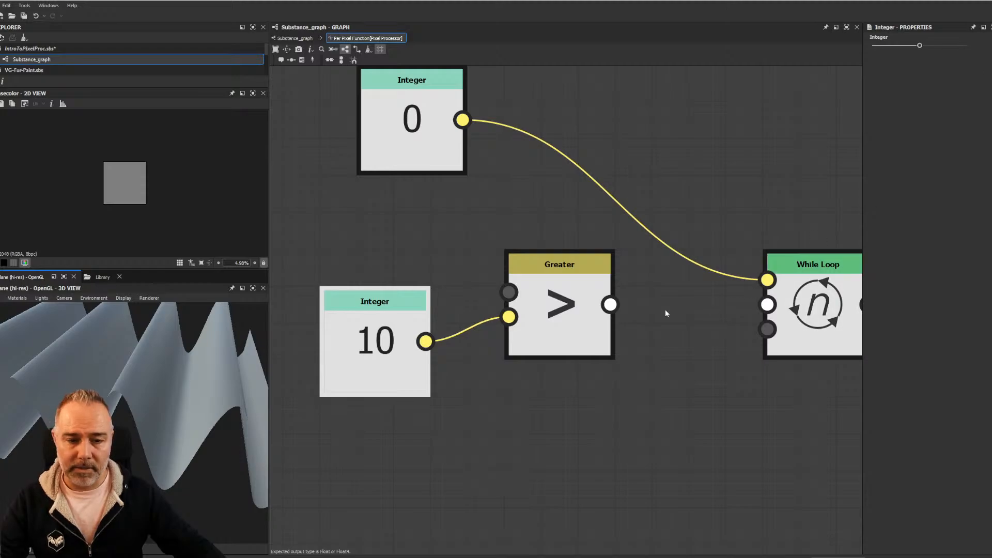
Move the Greater node and its Integer 10 node lower and further away from the While Loop
scroll(665, 313, "down", 2)
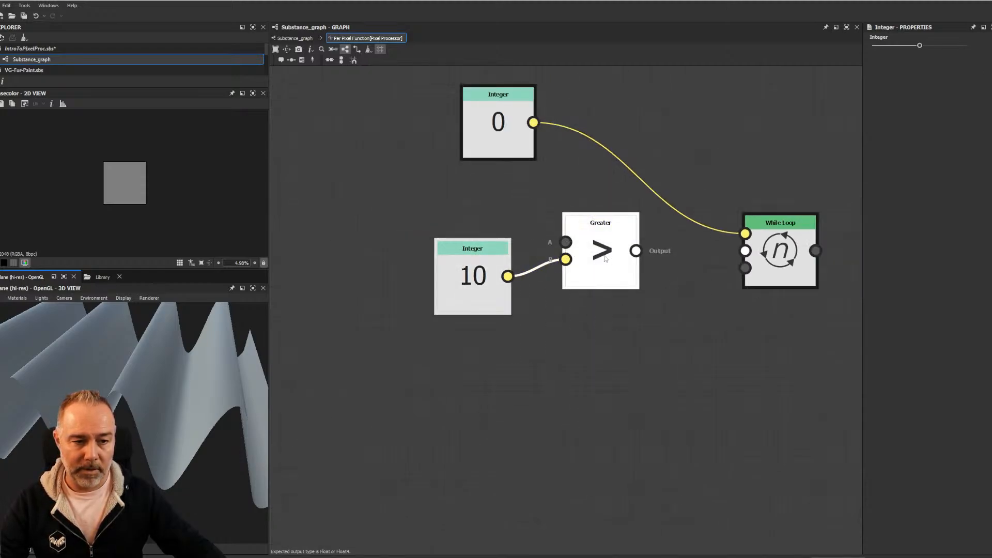
left_click_drag(605, 258, 580, 295)
left_click_drag(745, 234, 519, 273)
left_click(560, 167)
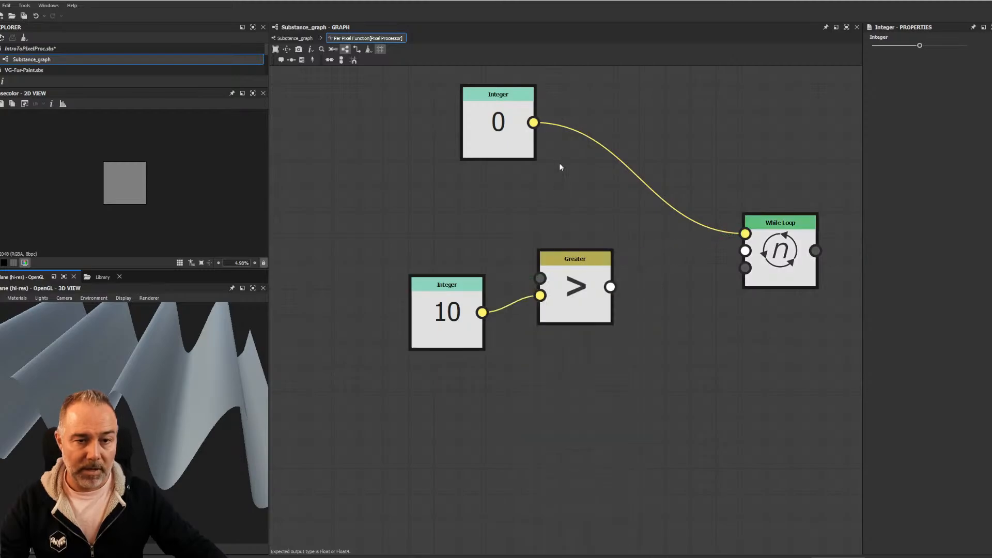
Try feeding the Integer 0 node into the Greater node's A input, and remove that connection again
left_click_drag(533, 122, 540, 278)
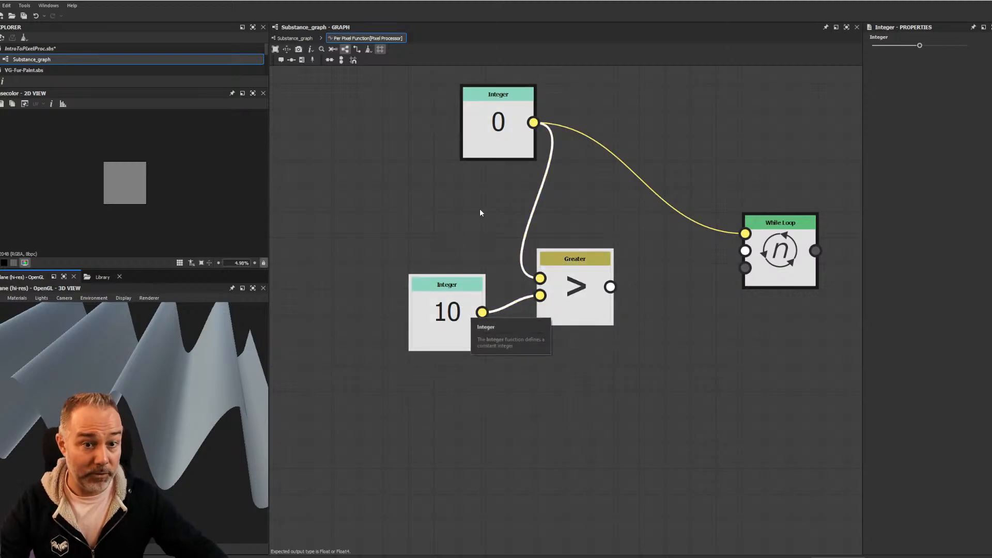
key("Delete")
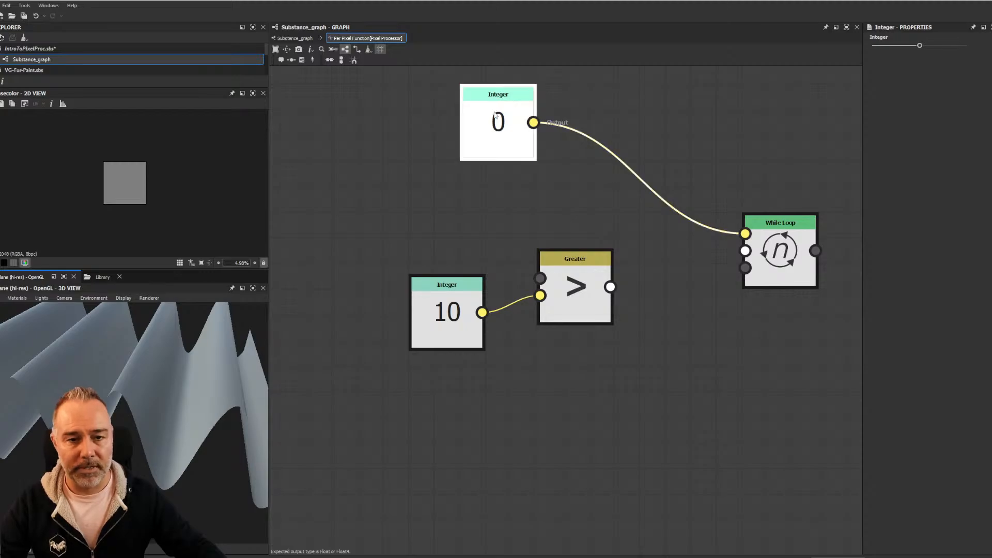
Insert a Set node between the Integer 0 node and the While Loop's Init input, with the variable name myValue
left_click_drag(511, 144, 461, 144)
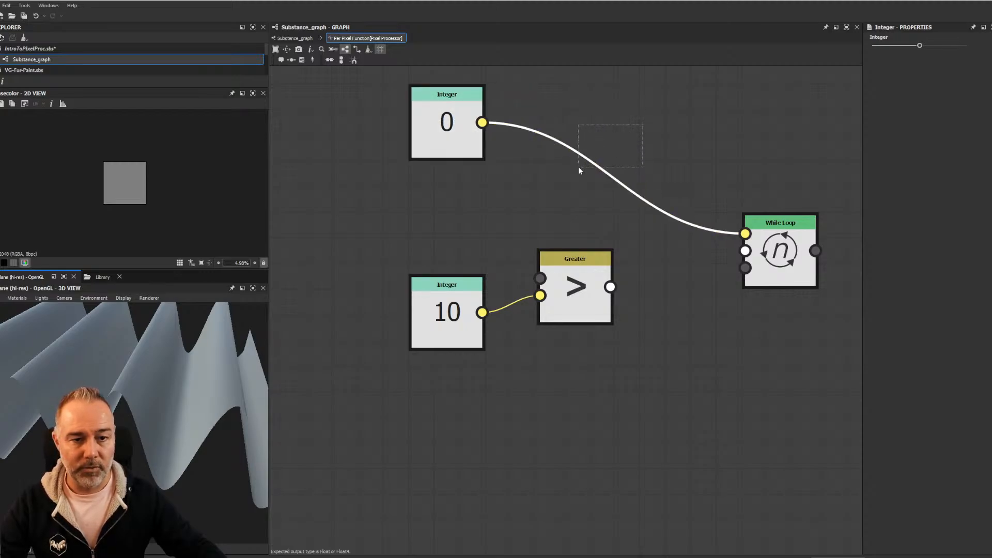
key("space")
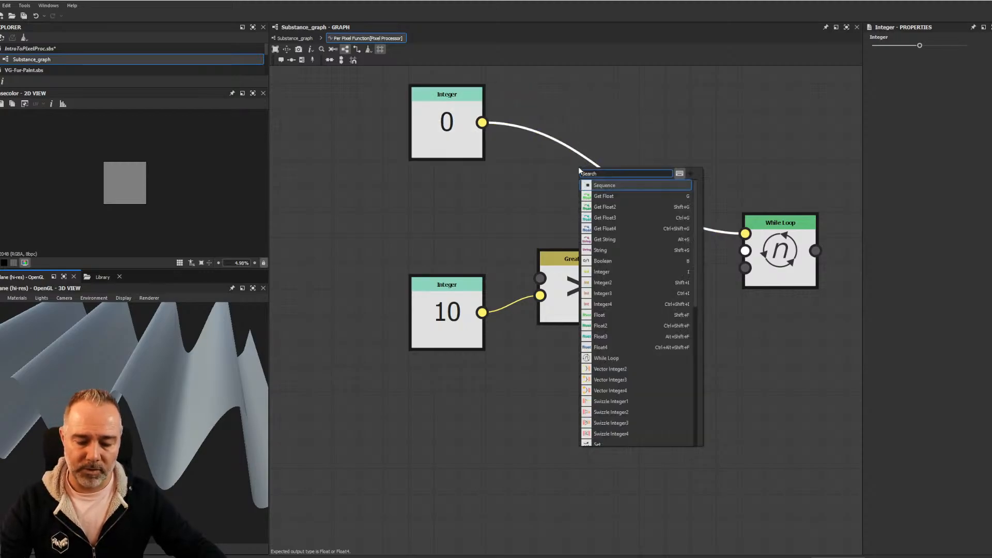
type("set")
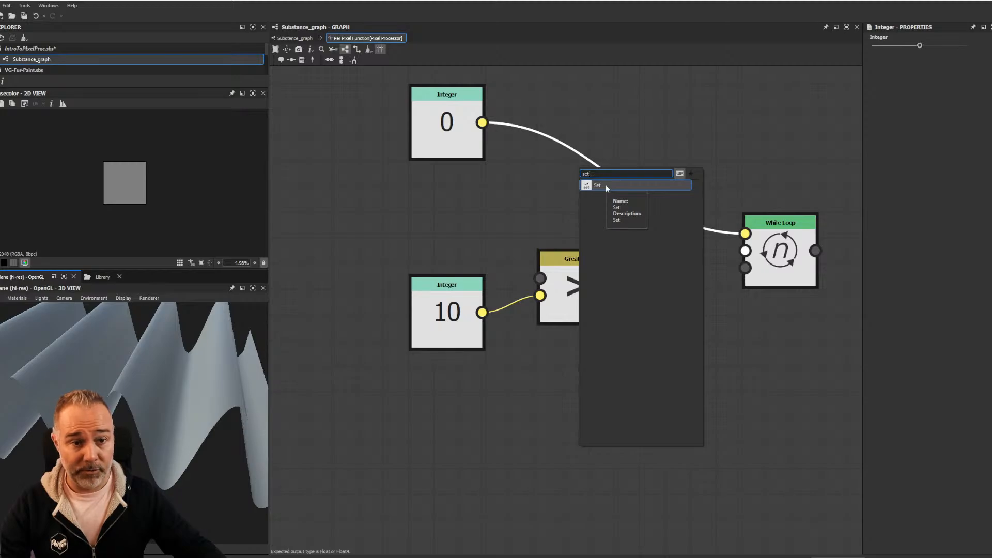
left_click(605, 186)
left_click_drag(606, 184, 602, 132)
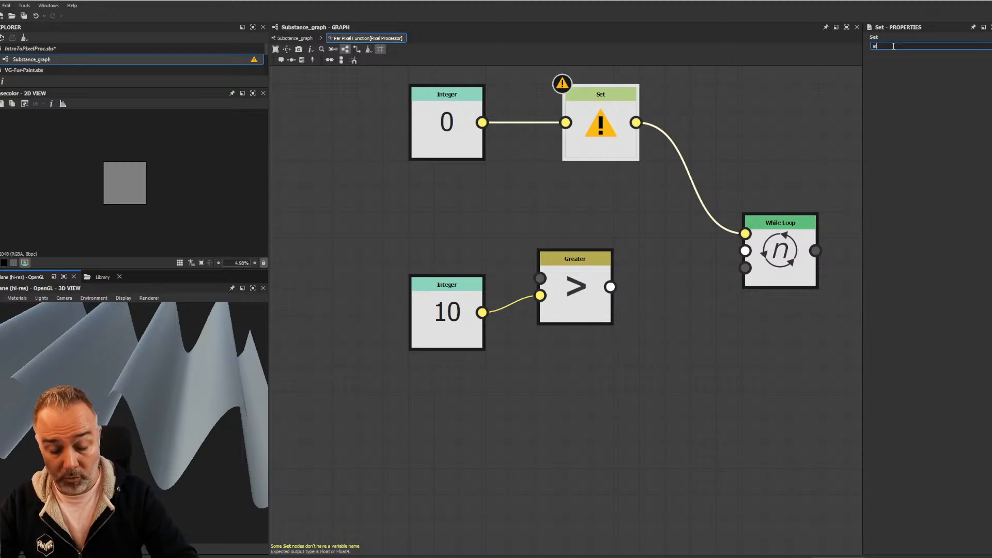
type("yValue")
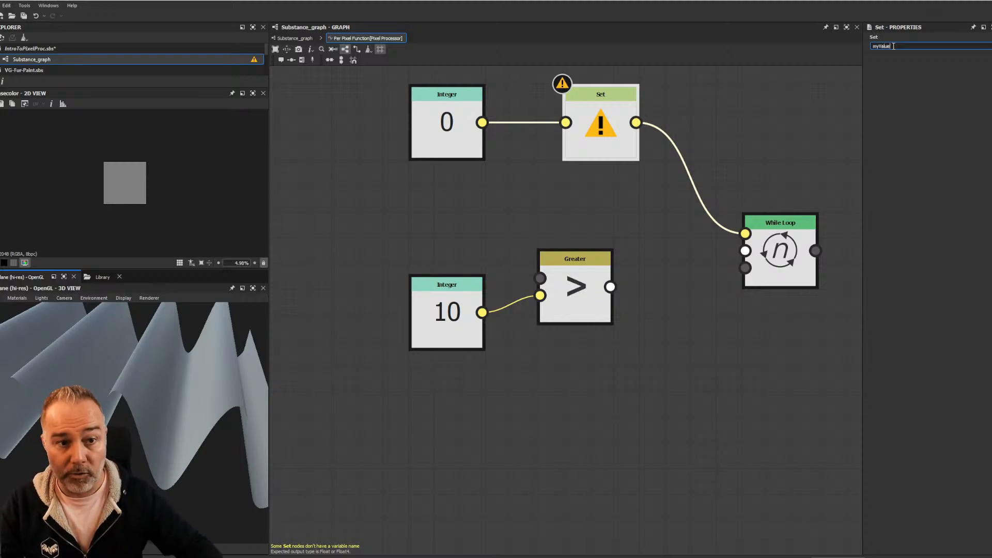
key("Return")
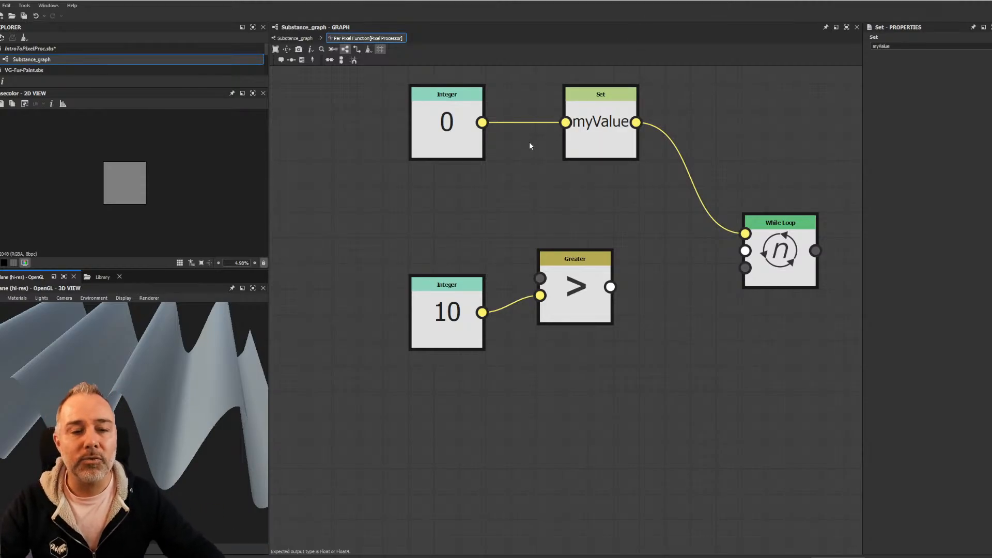
Space out the Init branch by shifting the Integer 0 and Set nodes left and raising the While Loop node closer to them
middle_click_drag(529, 145, 516, 174)
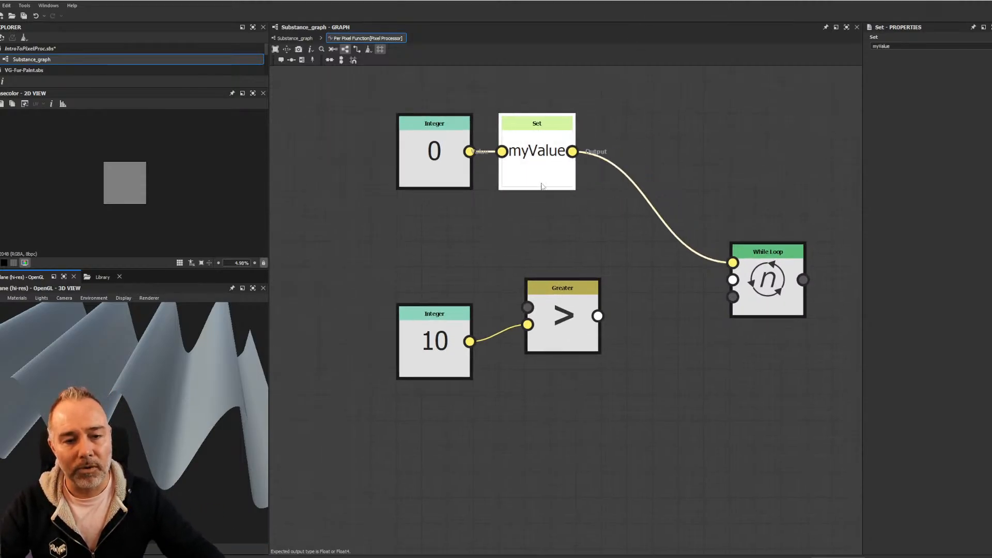
left_click_drag(770, 271, 745, 233)
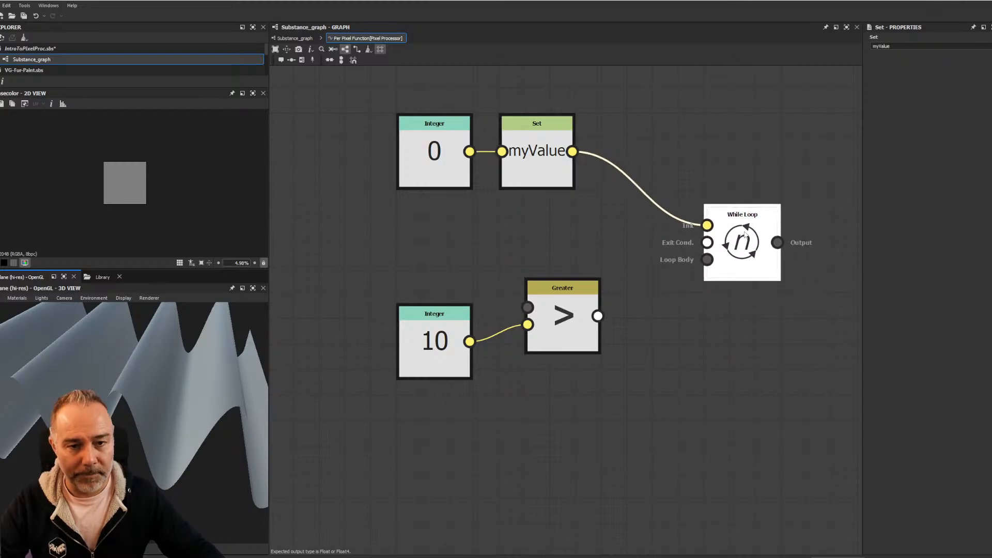
left_click_drag(445, 161, 393, 161)
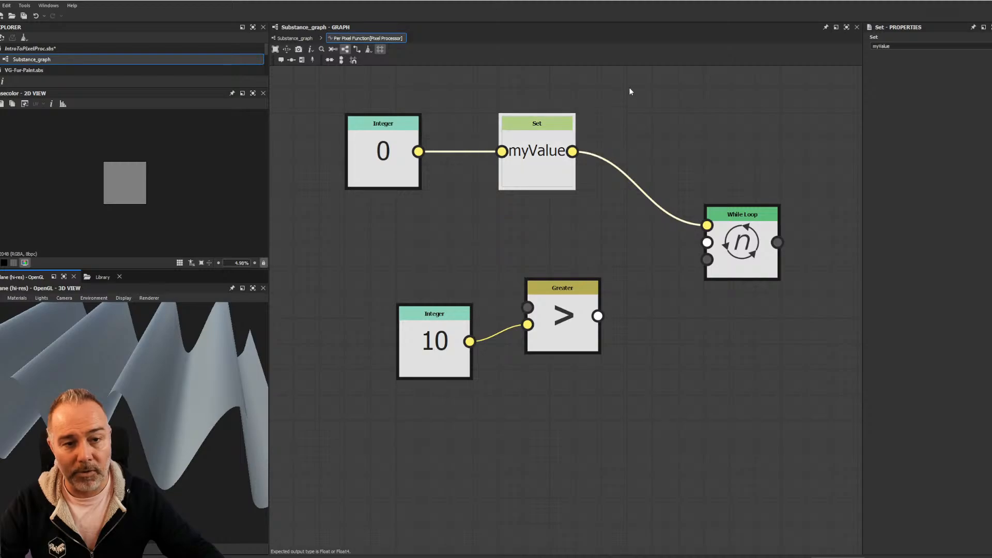
left_click_drag(633, 85, 512, 192)
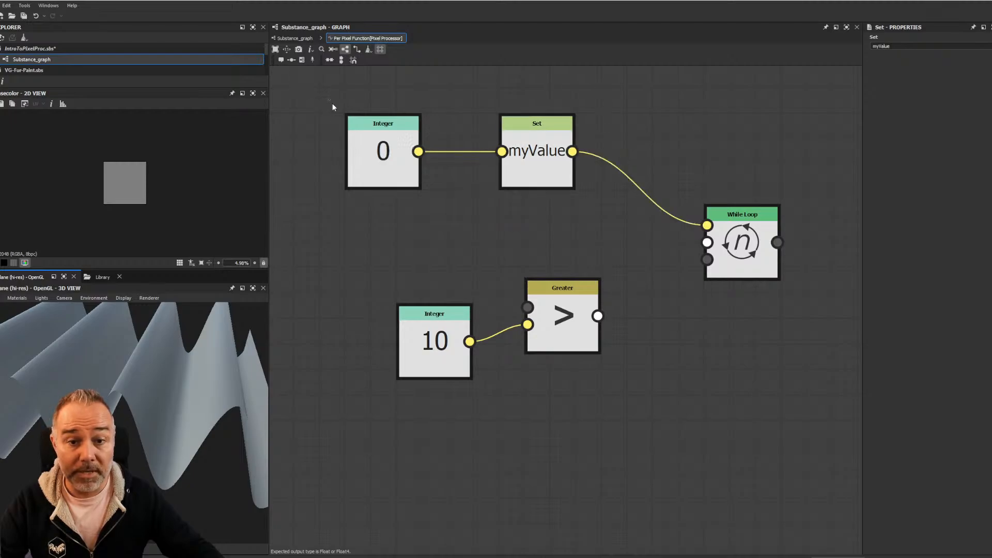
left_click_drag(332, 103, 615, 222)
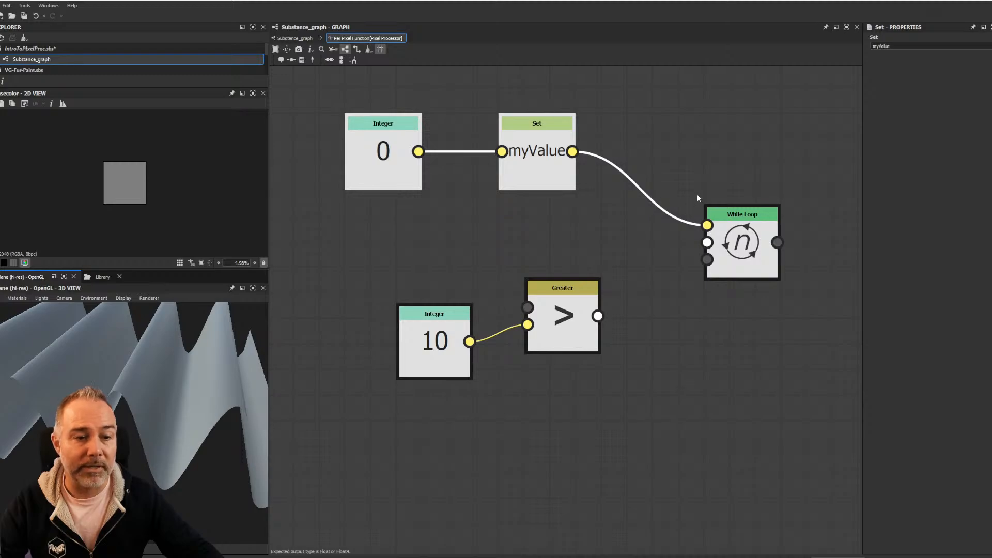
left_click_drag(615, 84, 486, 206)
mouse_move(579, 227)
middle_mouse_down()
mouse_move(610, 233)
mouse_move(669, 215)
mouse_move(562, 228)
middle_mouse_up()
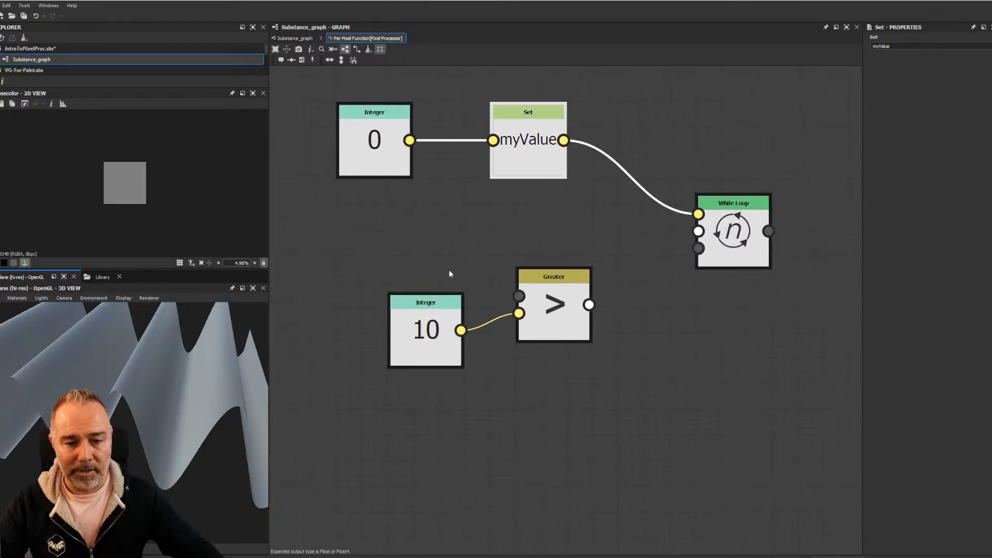
Add a Get Integer node reading myValue above the Integer 10 node and connect it to the Greater node's A input
left_click_drag(429, 304, 416, 345)
left_click_drag(545, 305, 545, 281)
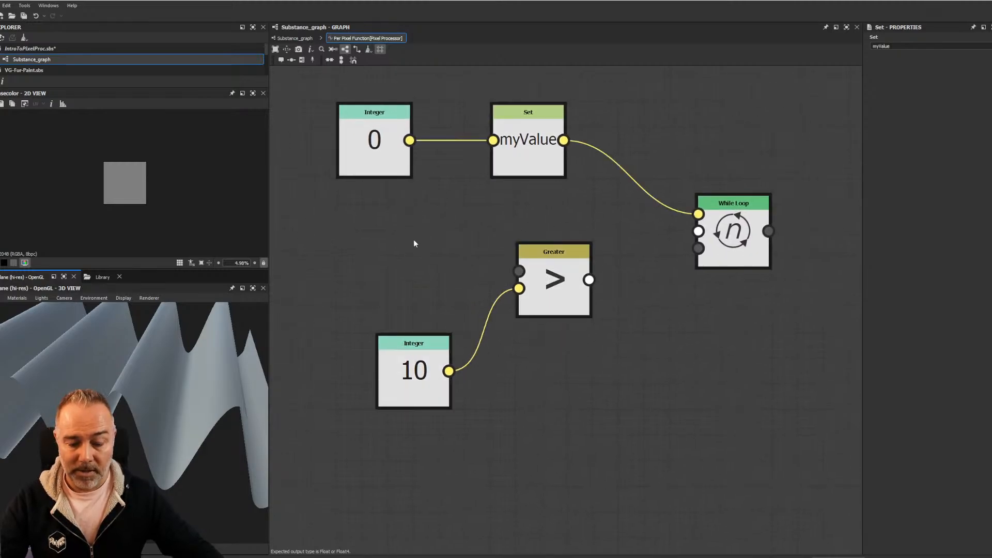
key("space")
type("get")
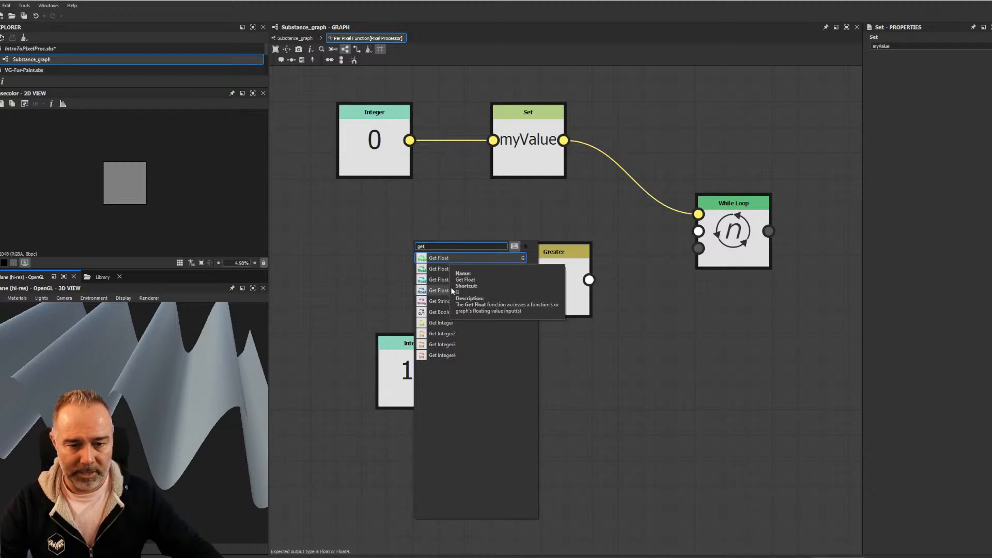
left_click(442, 323)
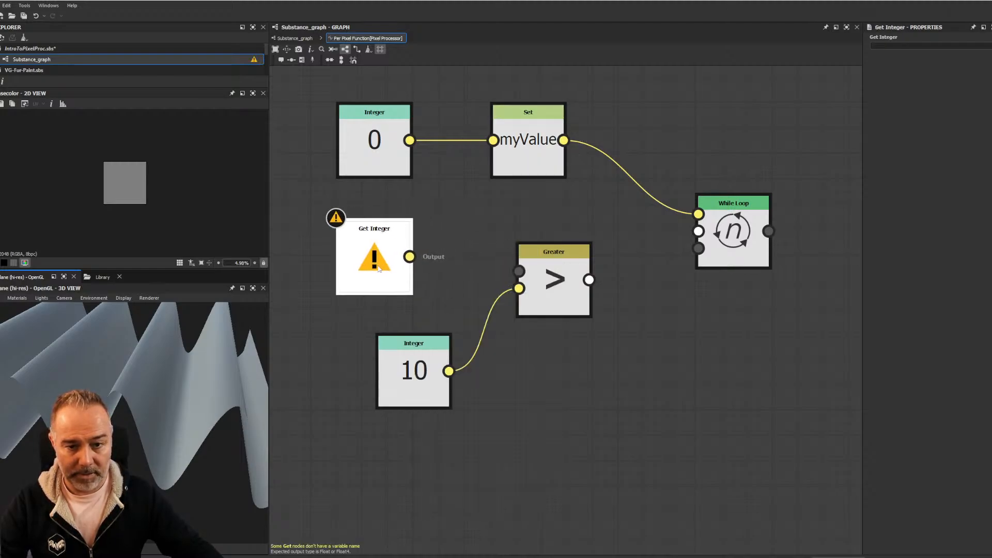
left_click(889, 46)
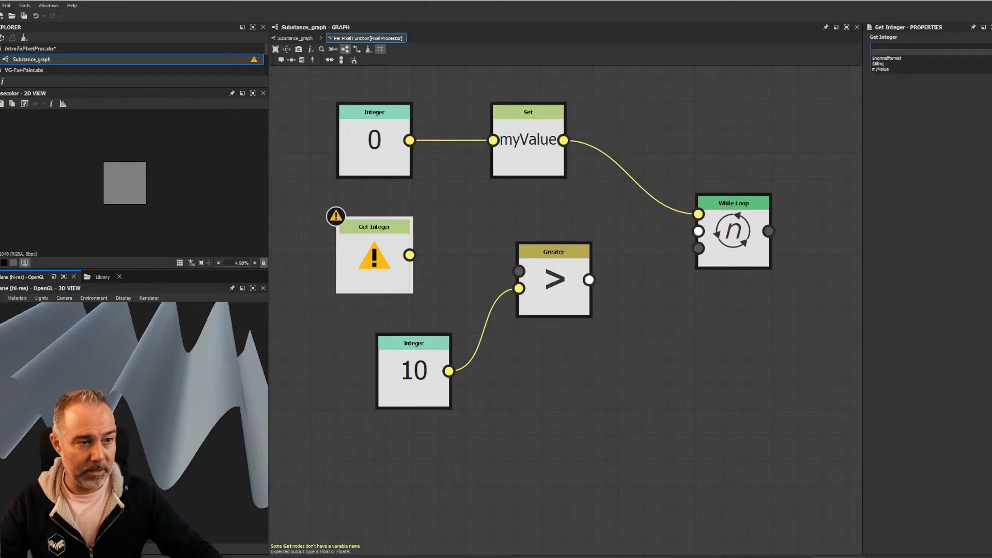
left_click(889, 70)
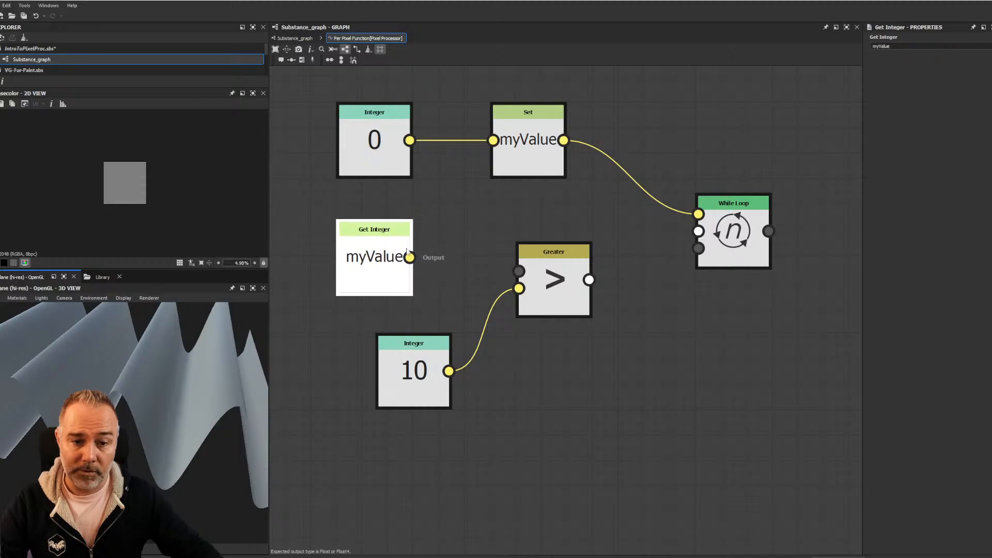
left_click_drag(410, 256, 518, 271)
Align the Greater and Integer 10 nodes below the Init branch and connect Greater's output to the While Loop's Exit Cond. input
left_click_drag(554, 299, 528, 314)
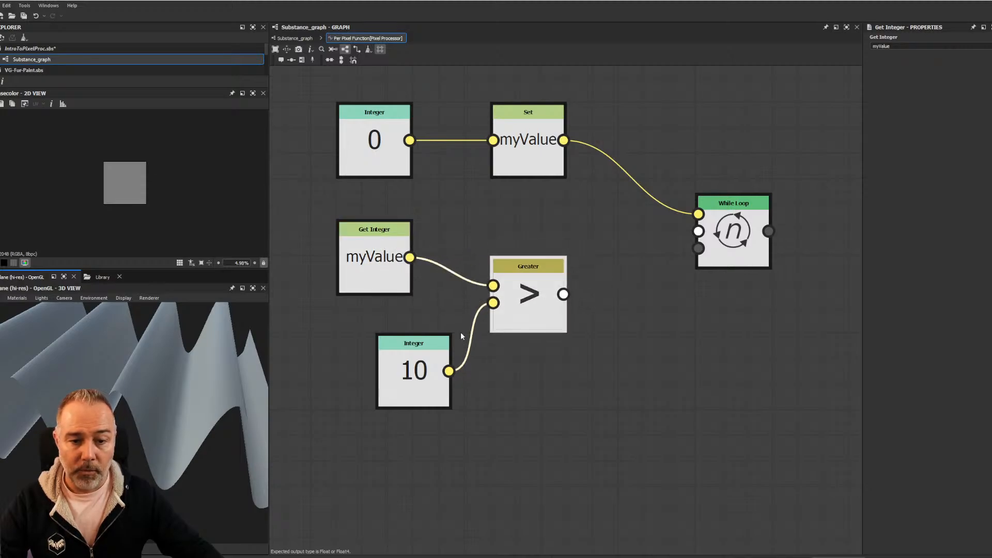
left_click_drag(444, 342, 405, 317)
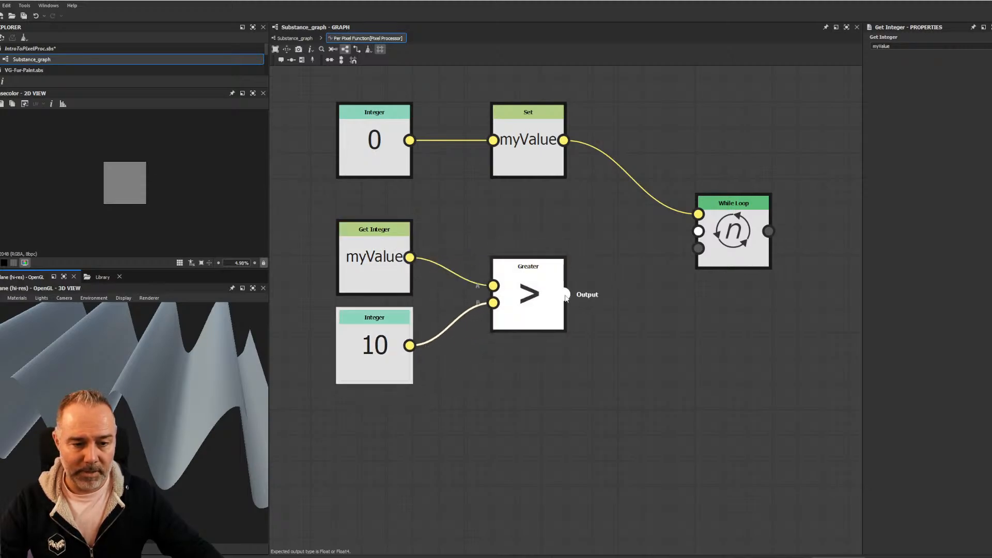
left_click_drag(566, 296, 770, 244)
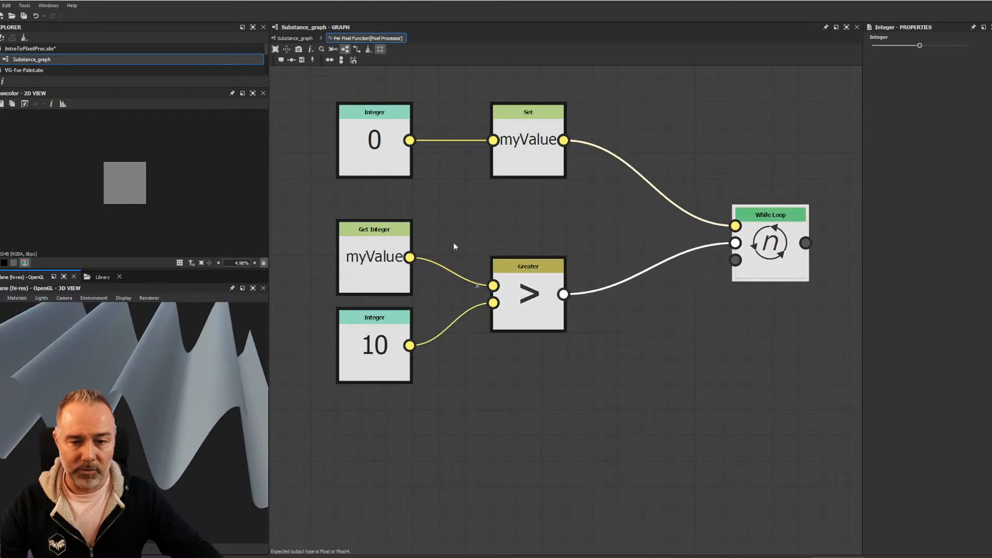
left_click_drag(312, 242, 574, 330)
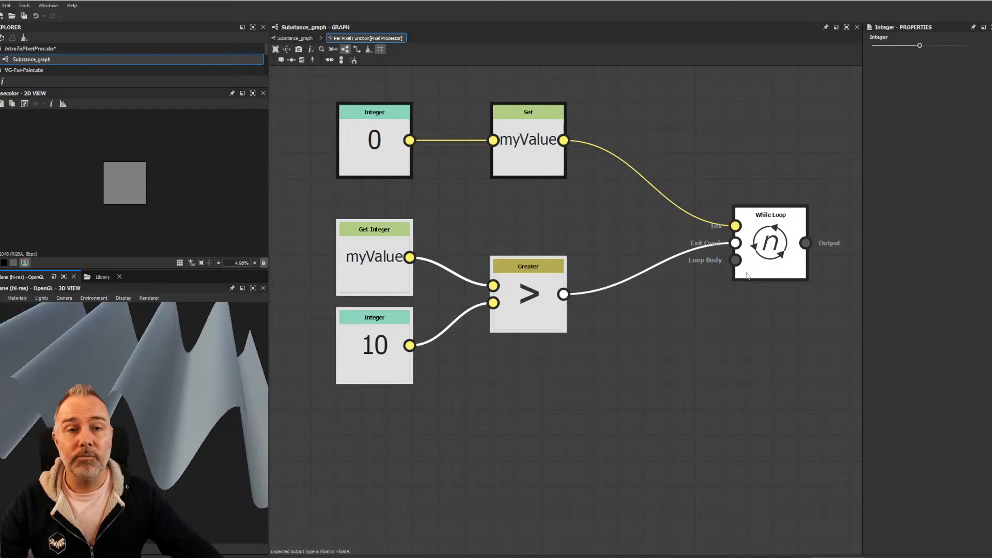
mouse_move(746, 275)
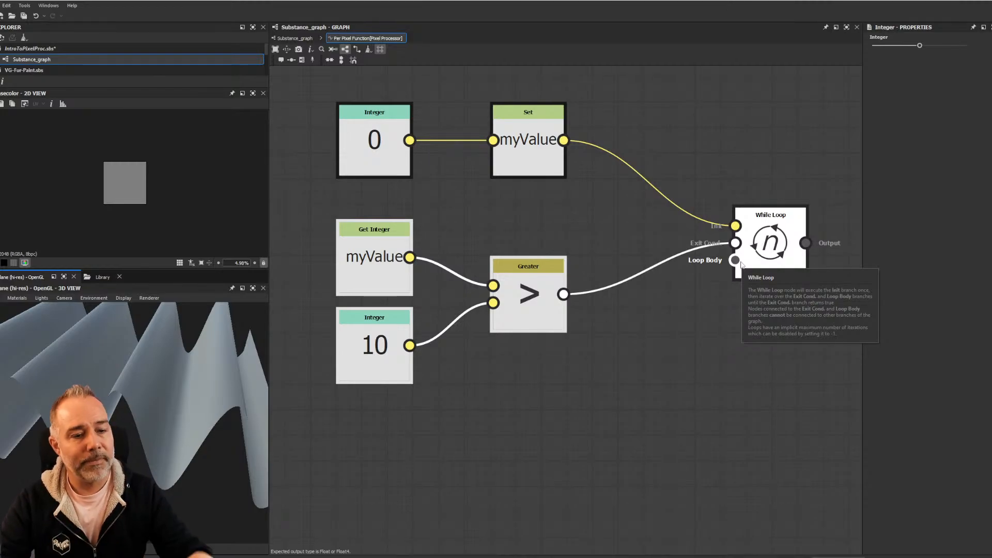
Add a Multiplication node below the Greater node, connected to the While Loop's Loop Body input
middle_click_drag(690, 310, 698, 261)
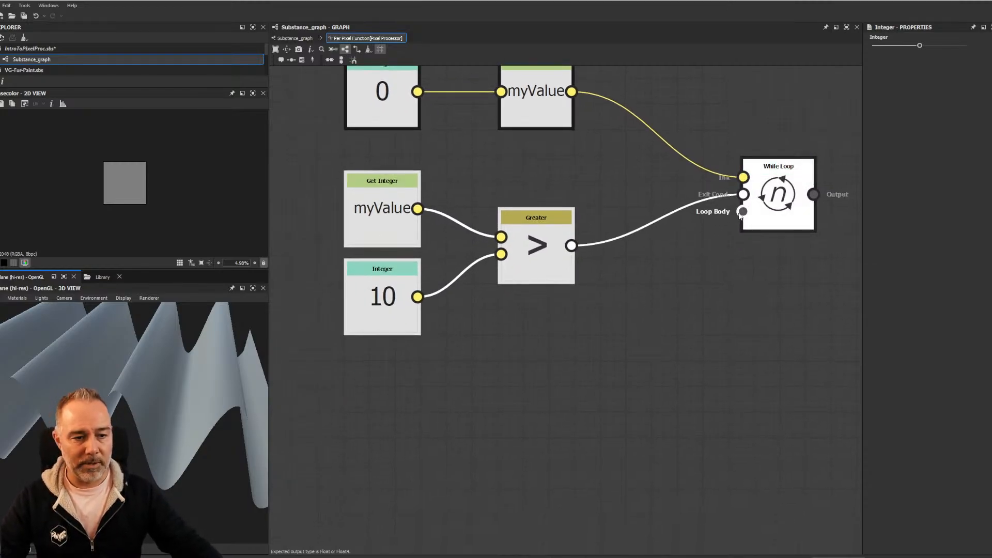
key("space")
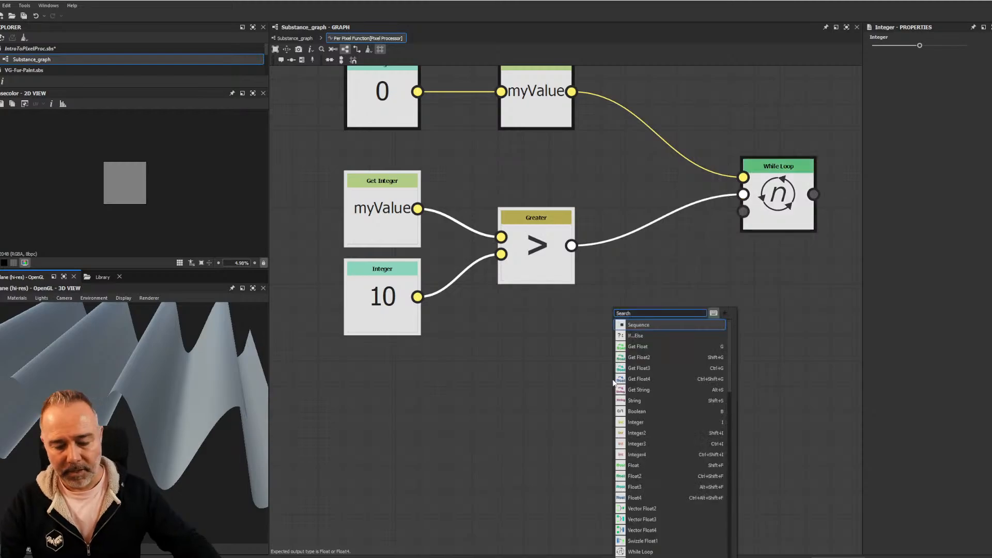
type("mult")
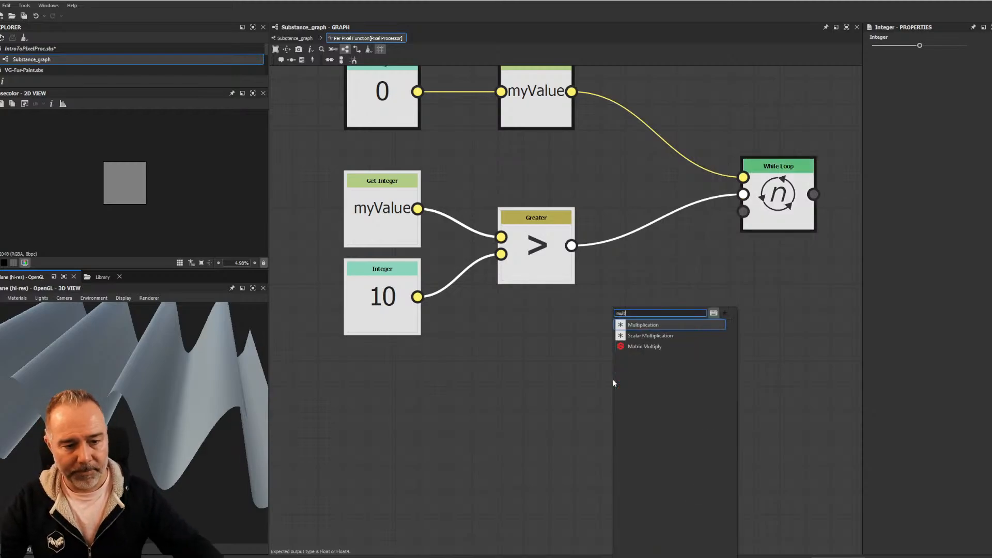
left_click(653, 325)
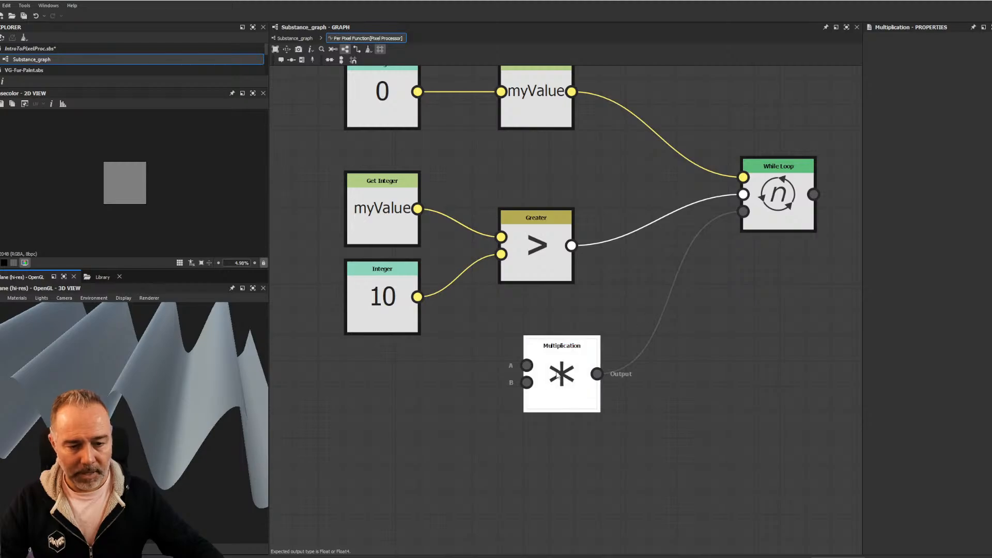
Add an Integer node with the value 3, connected to the Multiplication node's B input
key("space")
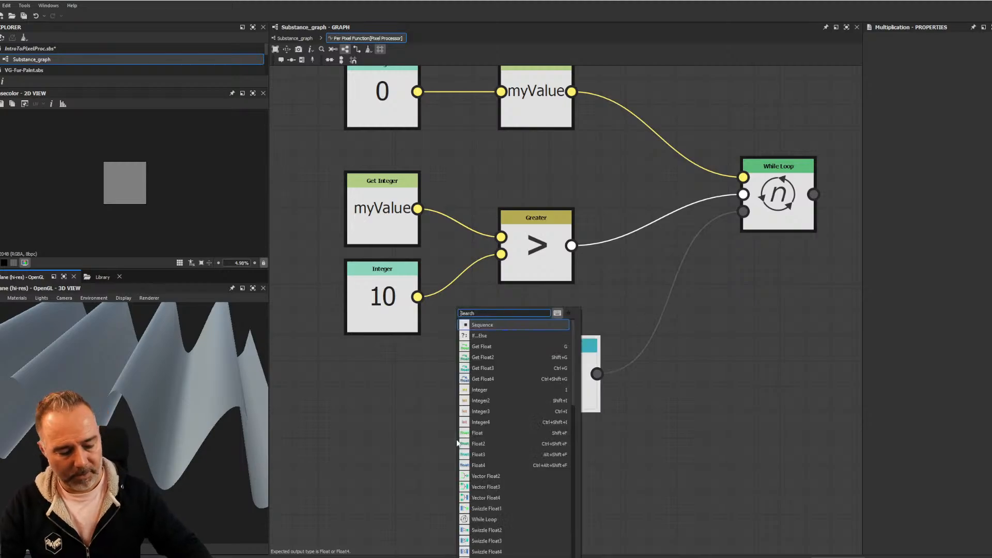
type("int")
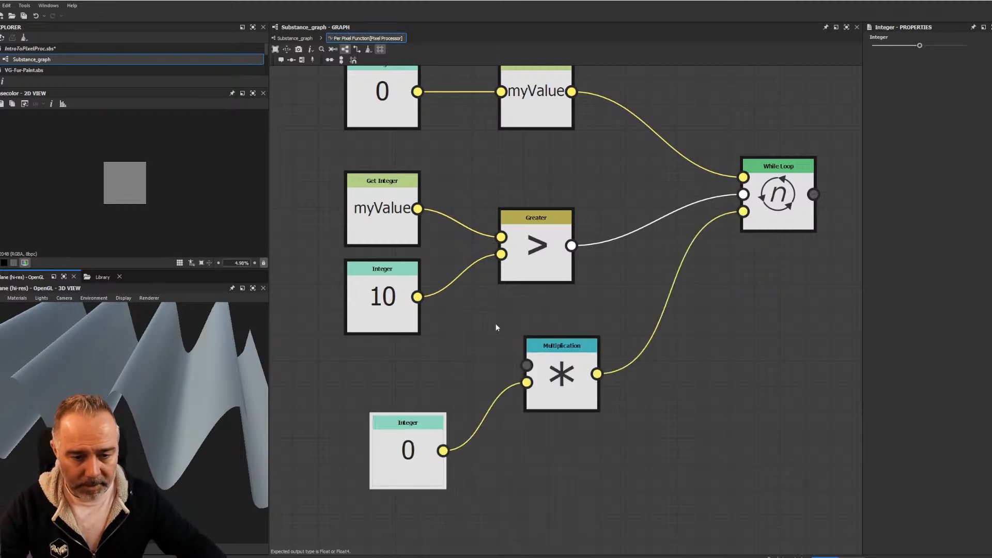
left_click(481, 326)
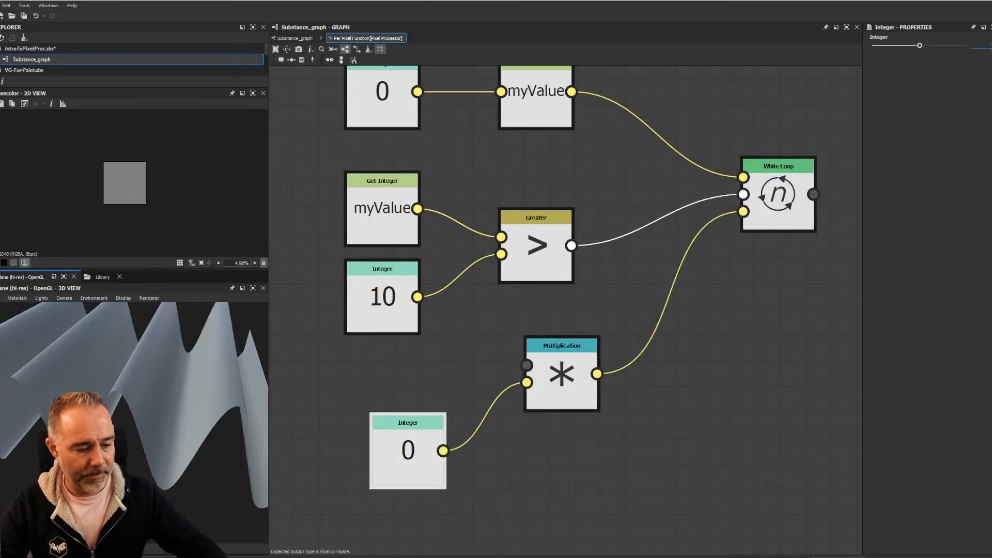
type("3")
key("Return")
Move the Multiplication and Integer 3 nodes together further down, away from the exit condition branch
middle_click_drag(614, 363, 638, 247)
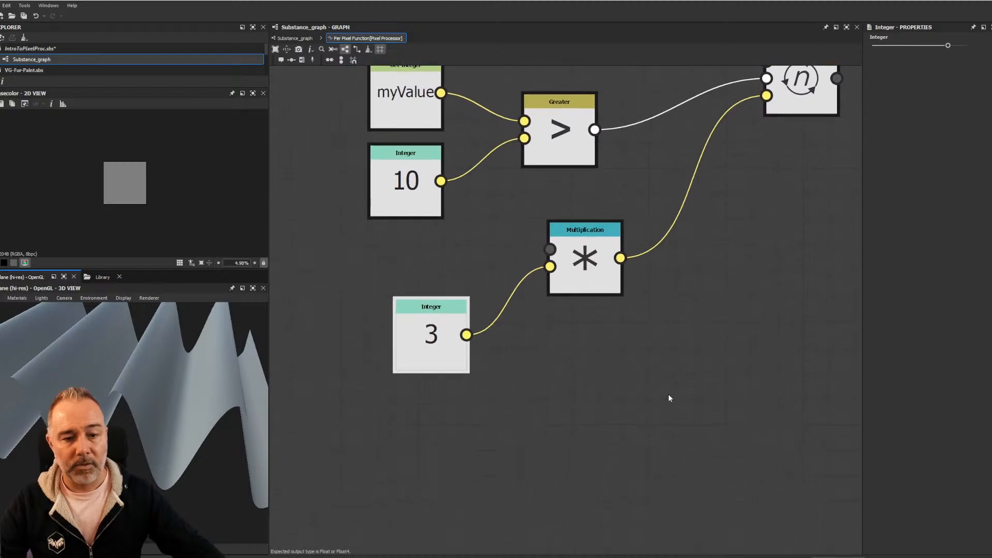
left_click_drag(669, 398, 438, 266)
left_click_drag(582, 230, 582, 332)
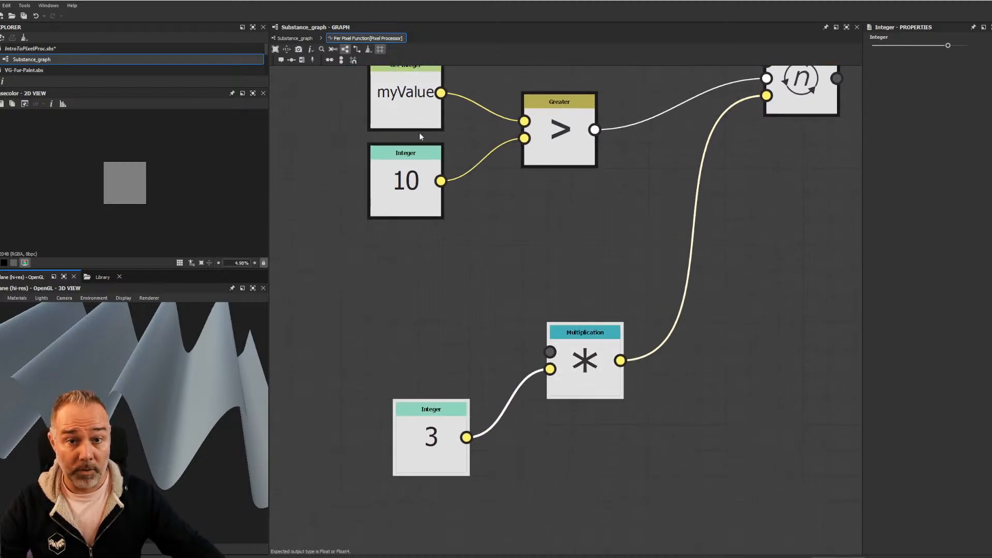
Add a Get Integer node directly above the Integer 3 node and connect it to the Multiplication node's A input
middle_click_drag(401, 89, 409, 142)
middle_click_drag(444, 309, 432, 268)
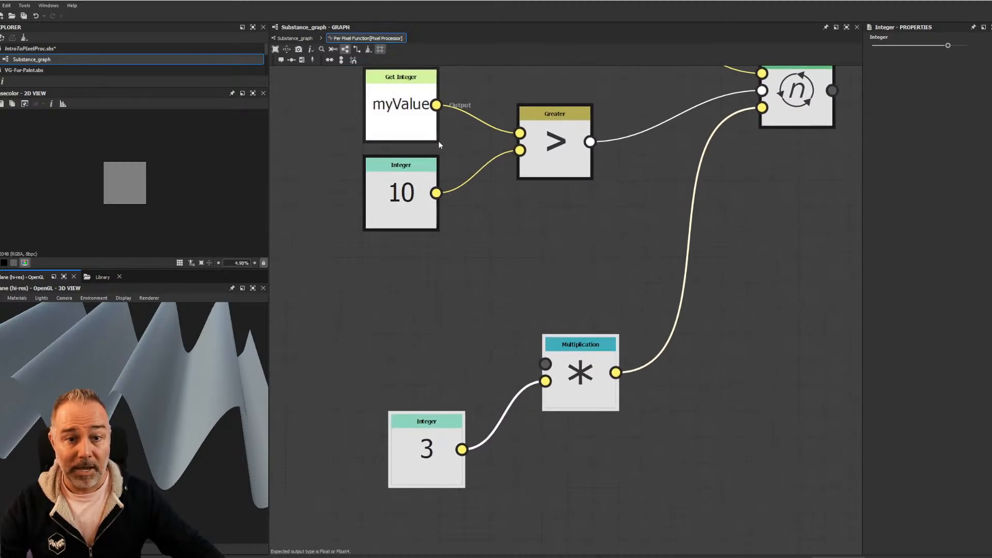
middle_click_drag(434, 160, 451, 213)
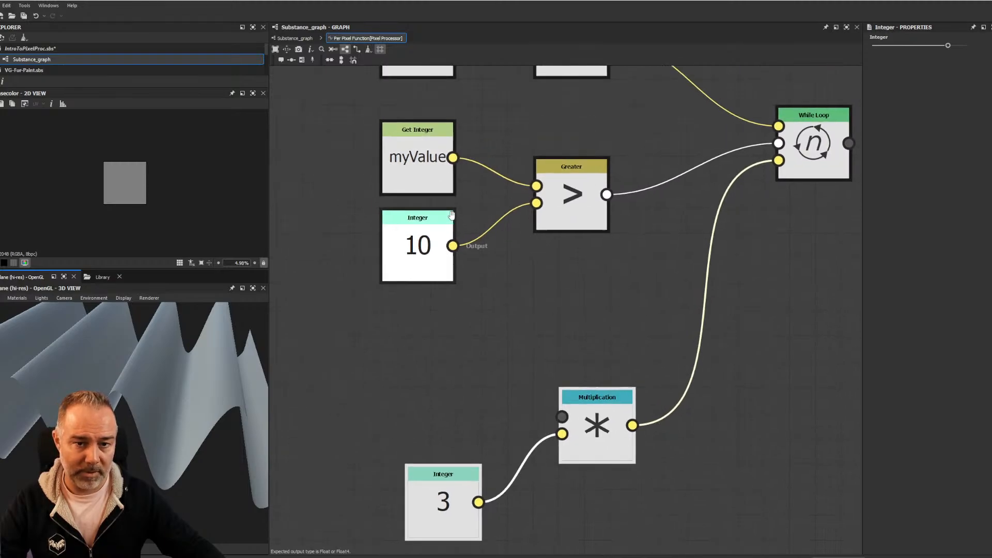
middle_click_drag(464, 330, 484, 299)
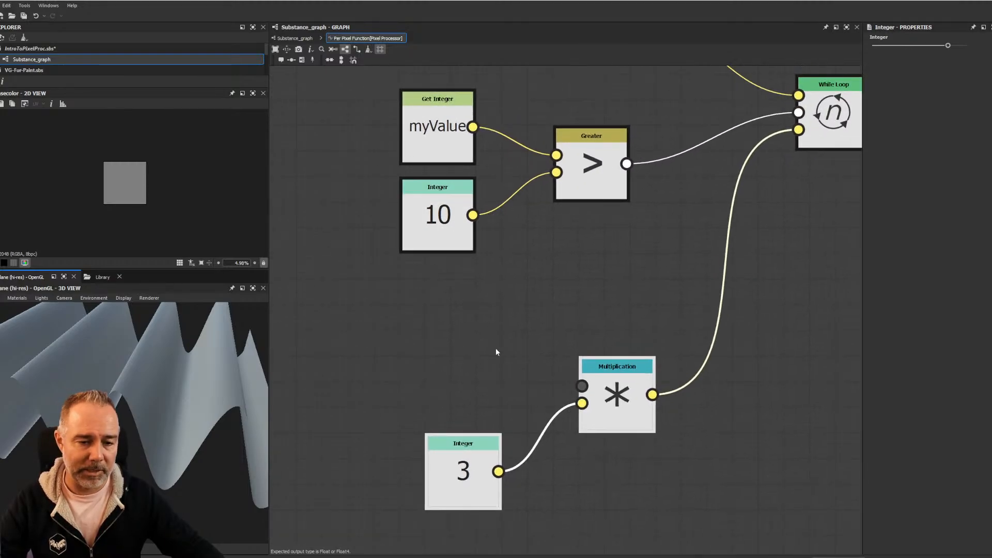
right_click(438, 343)
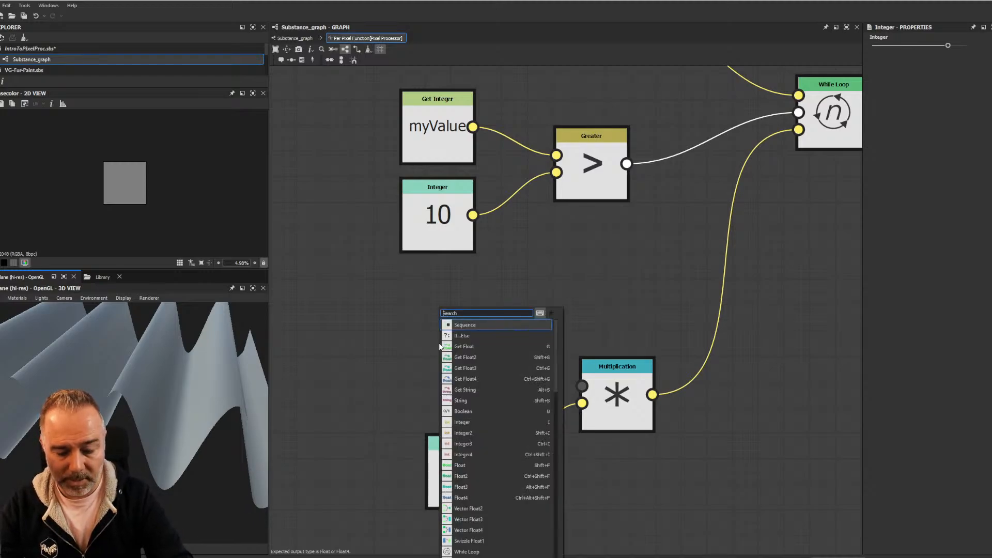
type("get")
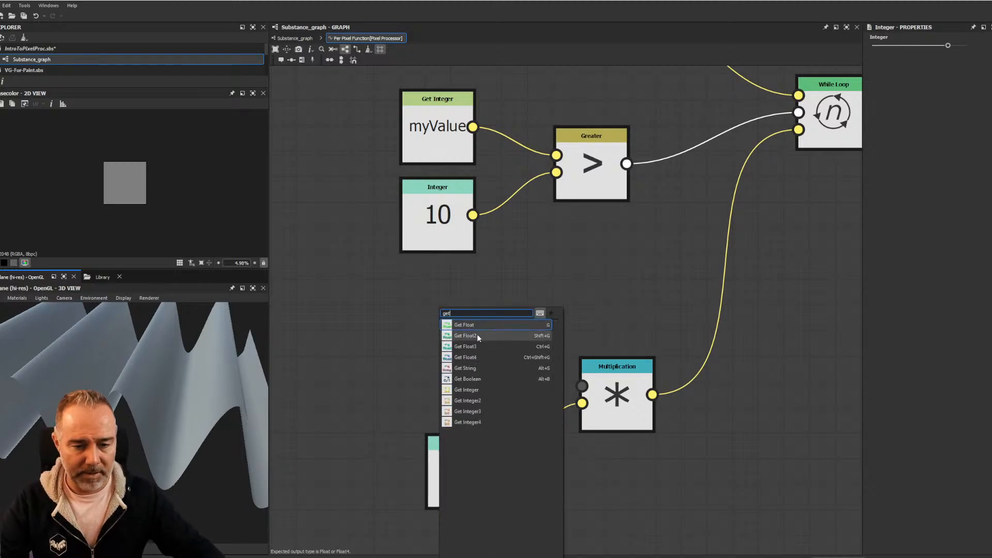
left_click(467, 393)
left_click_drag(473, 343, 582, 386)
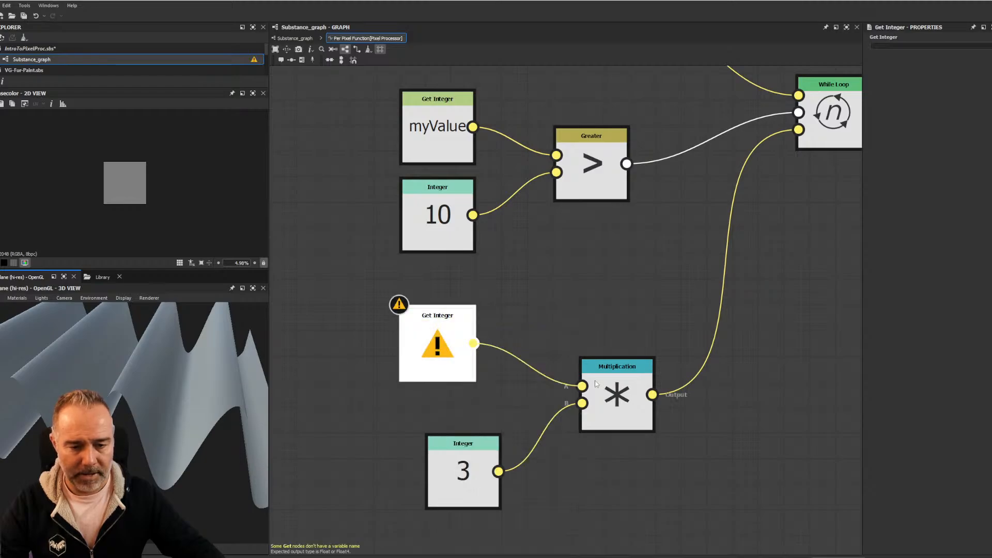
left_click_drag(429, 363, 455, 362)
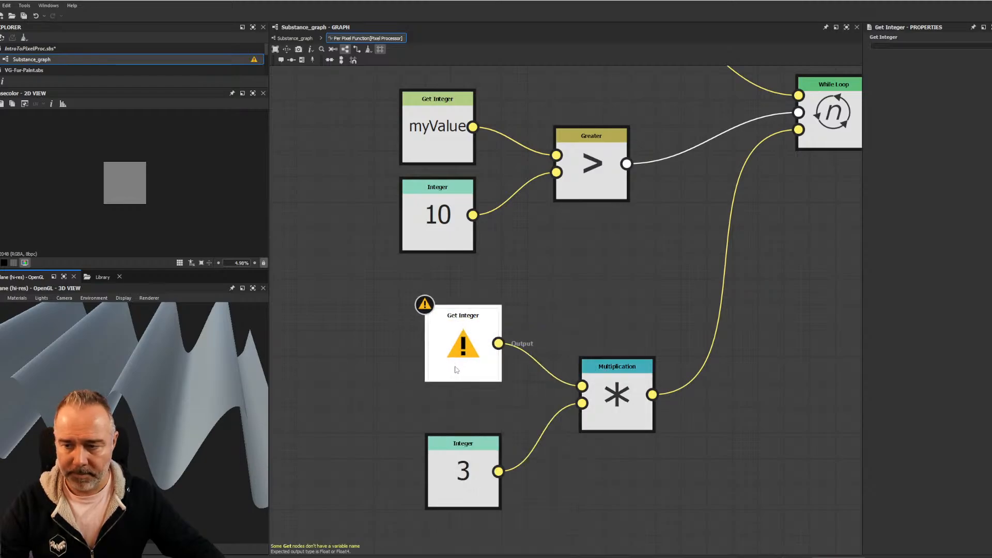
Set the new Get Integer node's variable to myValue
middle_click_drag(457, 370, 416, 360)
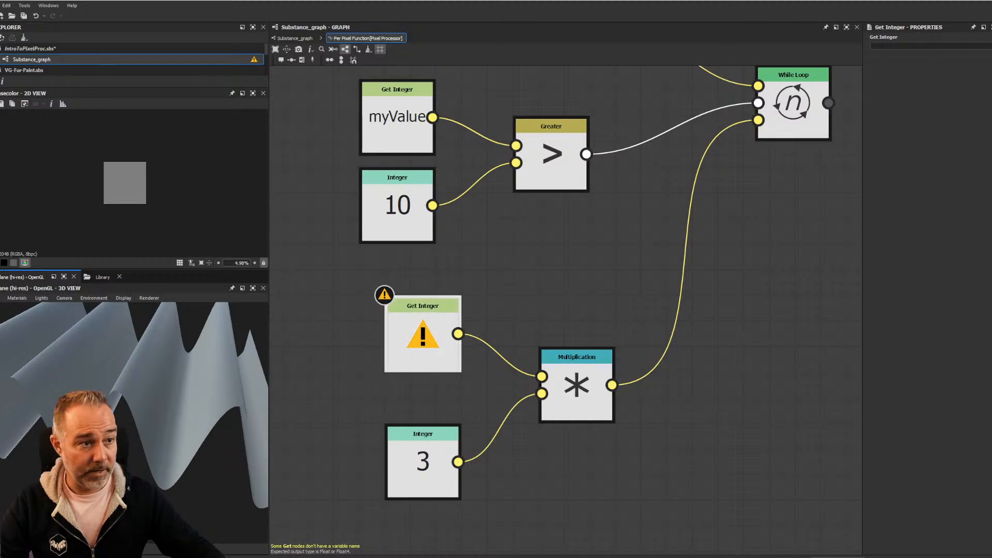
left_click(960, 47)
left_click(887, 71)
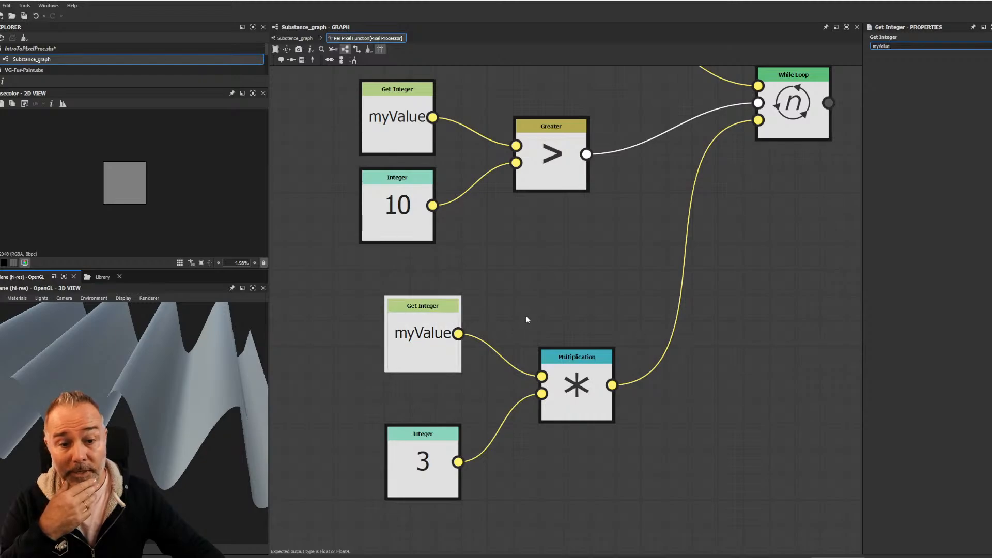
Align the loop body's Get Integer, Integer 3 and Multiplication nodes in columns under the exit condition branch
scroll(640, 265, "down", 4)
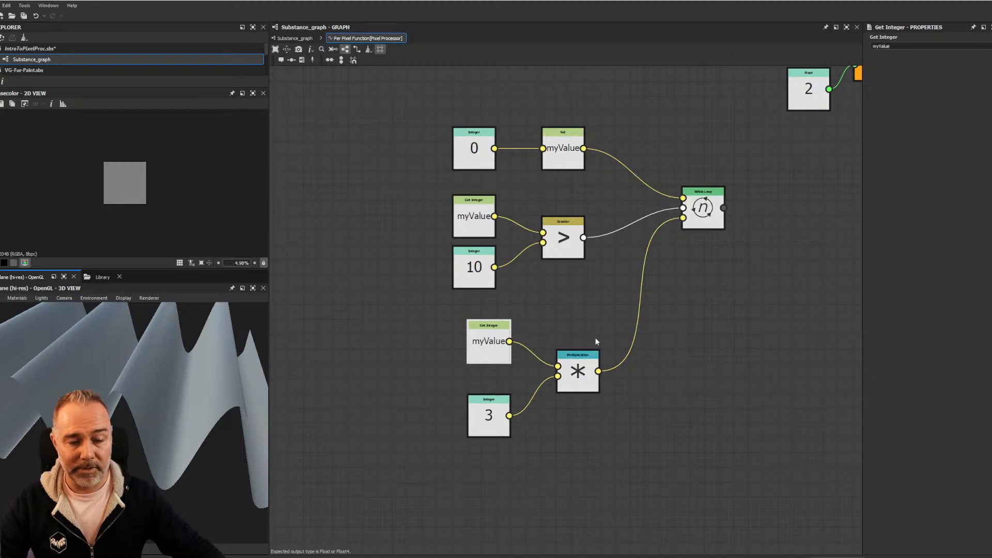
left_click_drag(425, 310, 573, 382)
middle_click_drag(639, 314, 638, 339)
left_click_drag(568, 404, 567, 389)
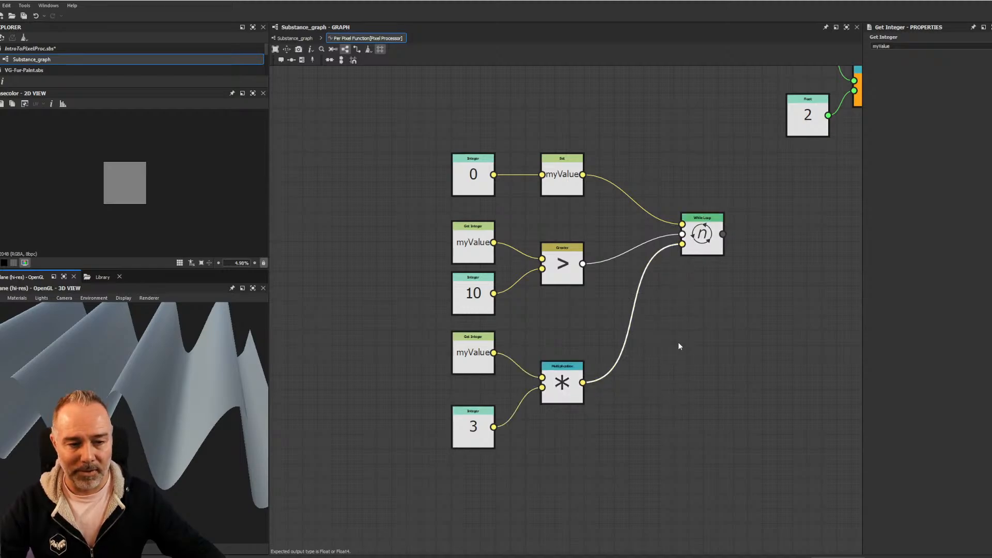
key("space")
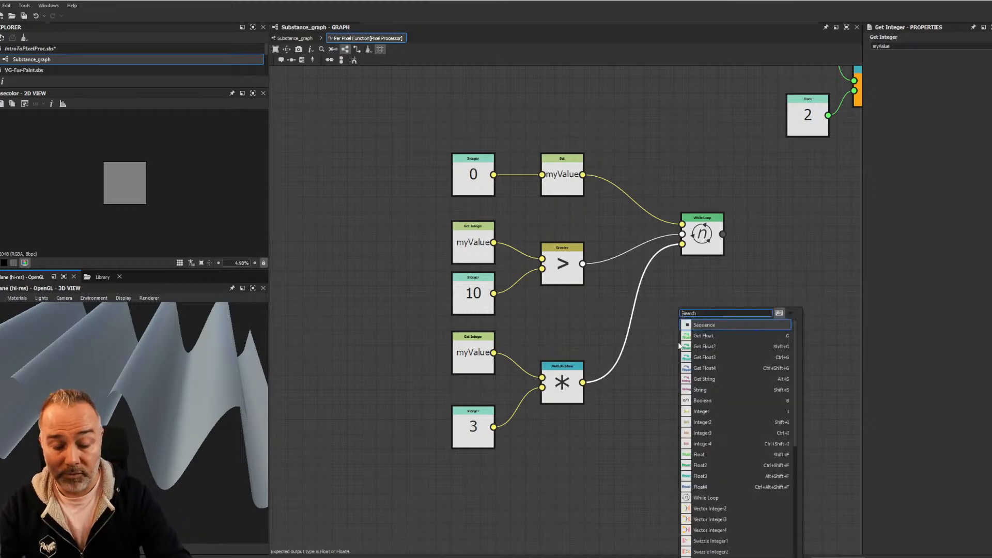
type("set")
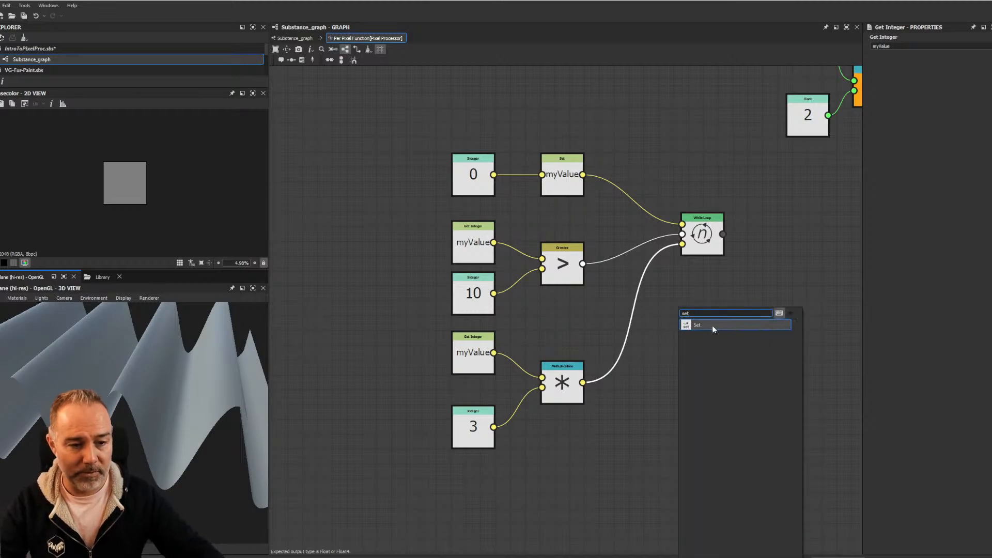
left_click(599, 361)
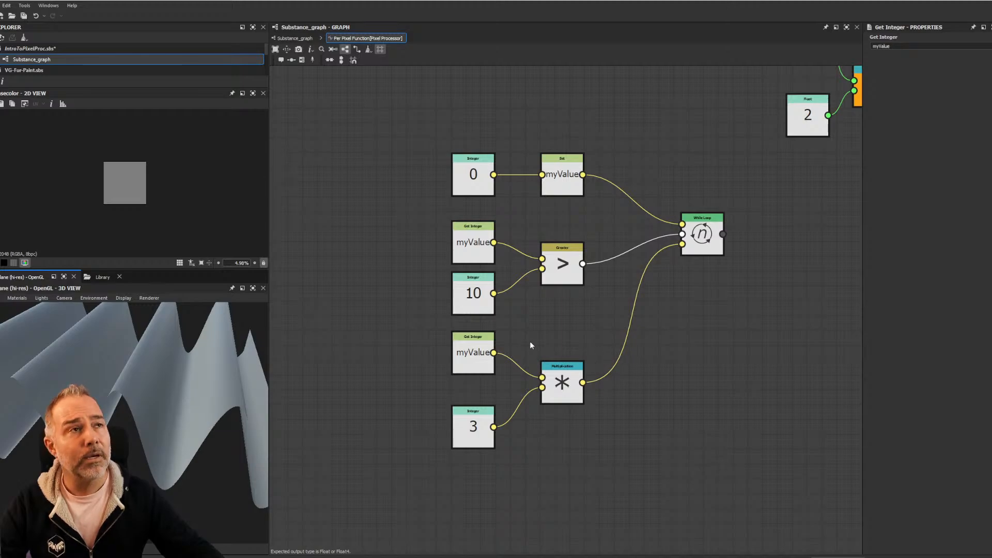
left_click(578, 394)
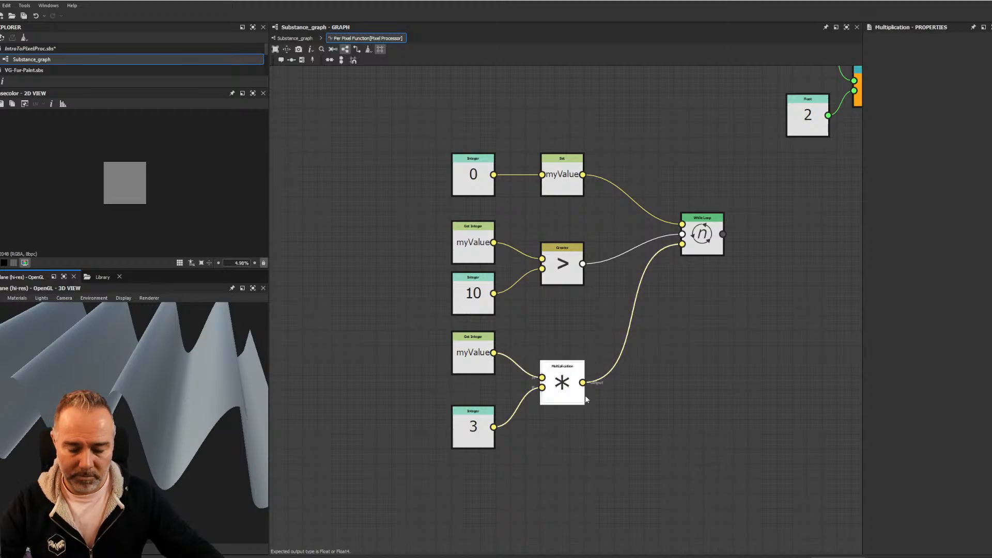
Add an Add node below the Multiplication node, connecting the loop body's myValue to its A input and Integer 3 to B
left_click(592, 472)
key("space")
type("add")
left_click(629, 326)
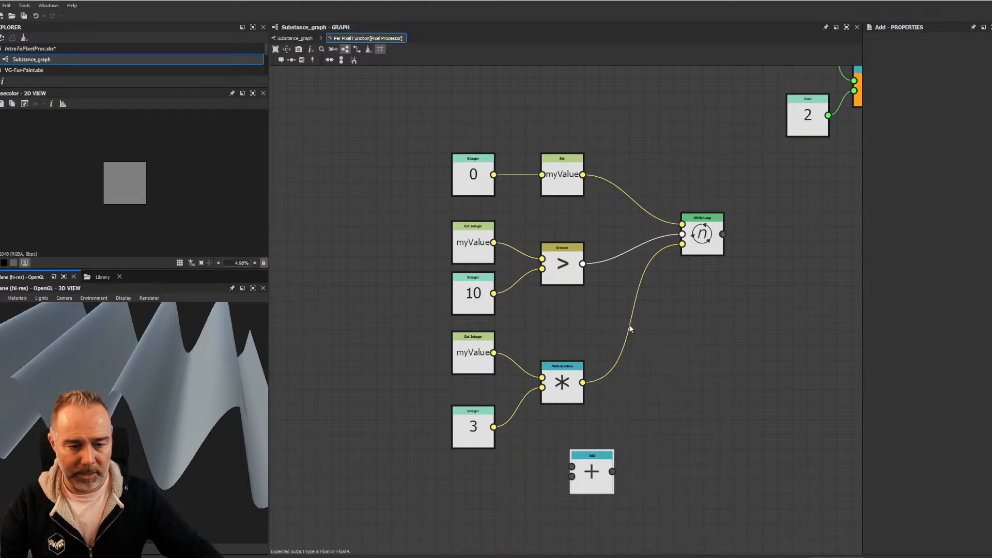
left_click_drag(591, 481, 591, 452)
left_click_drag(493, 427, 571, 446)
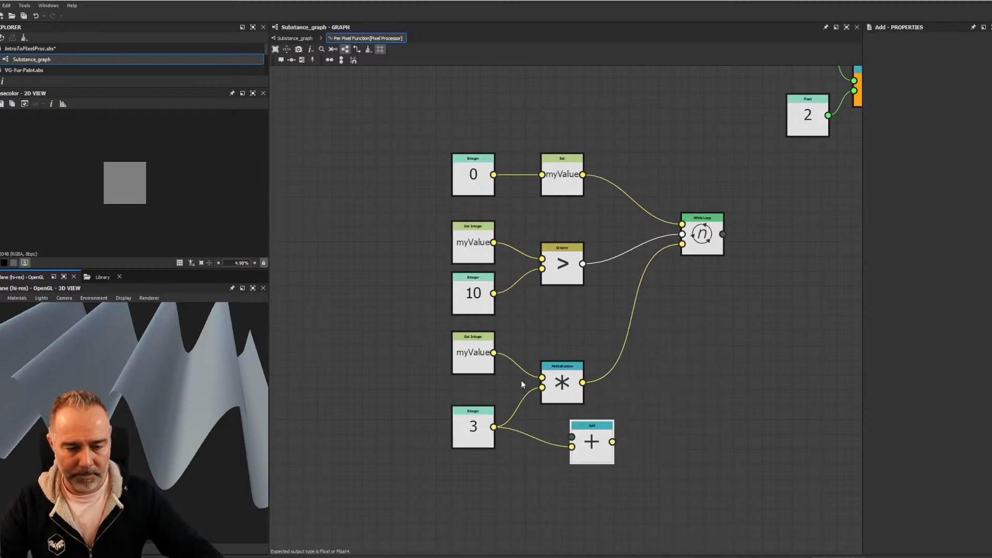
left_click_drag(493, 352, 572, 437)
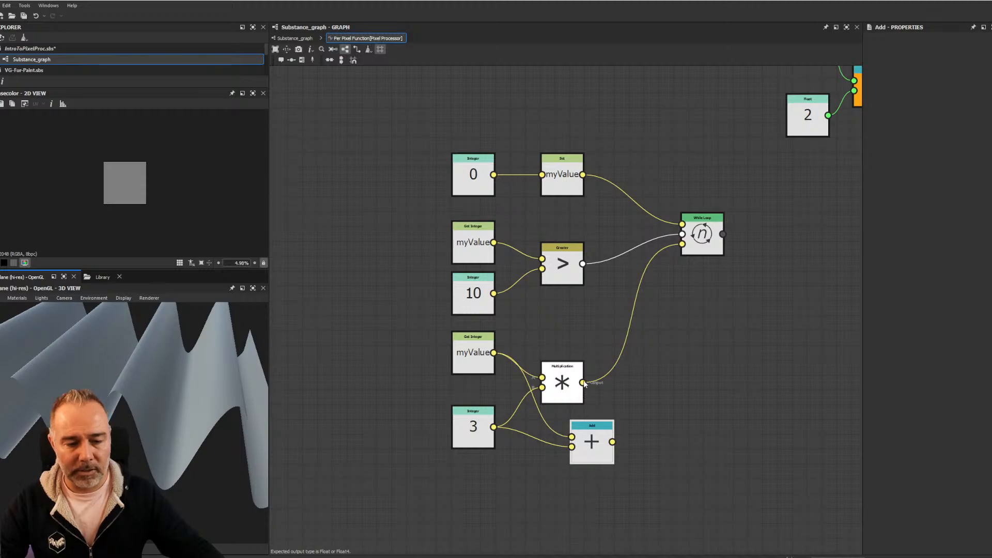
Replace the Multiplication node with the Add node, feeding Add's output into the While Loop's Loop Body input
left_click_drag(583, 383, 557, 376, "shift")
left_click(567, 377)
key("Delete")
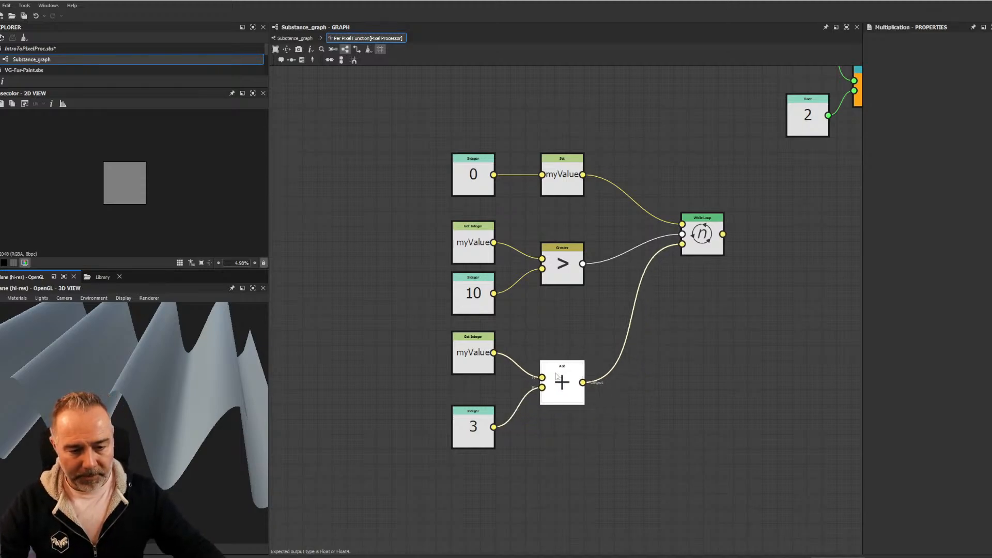
Review the loop body branch and show the While Loop node's properties
left_click_drag(428, 353, 578, 427)
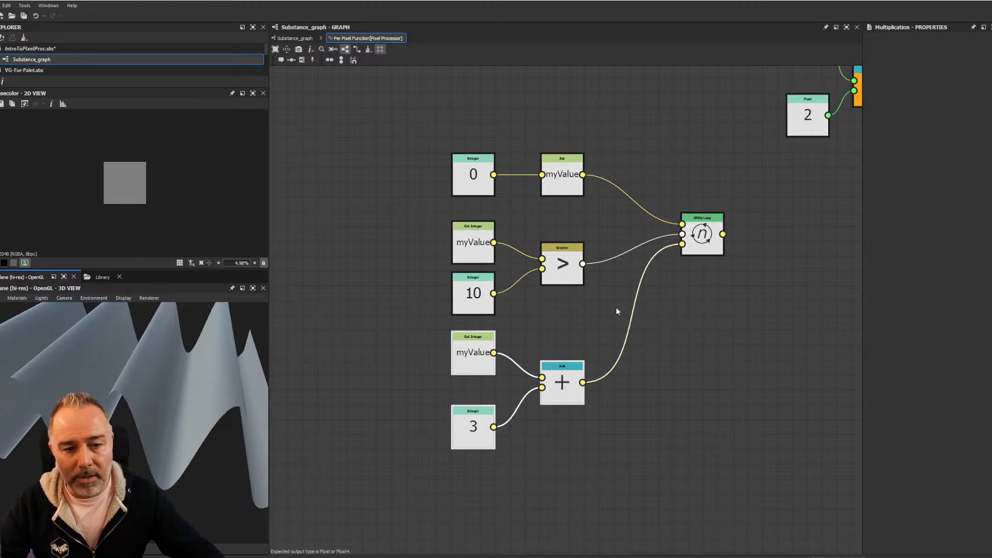
middle_click_drag(742, 221, 700, 215)
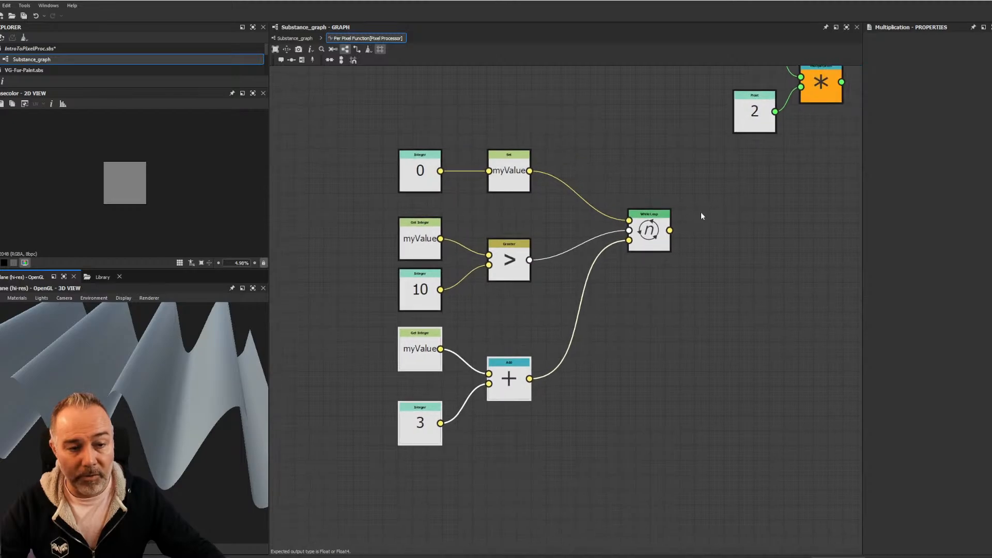
left_click(656, 221)
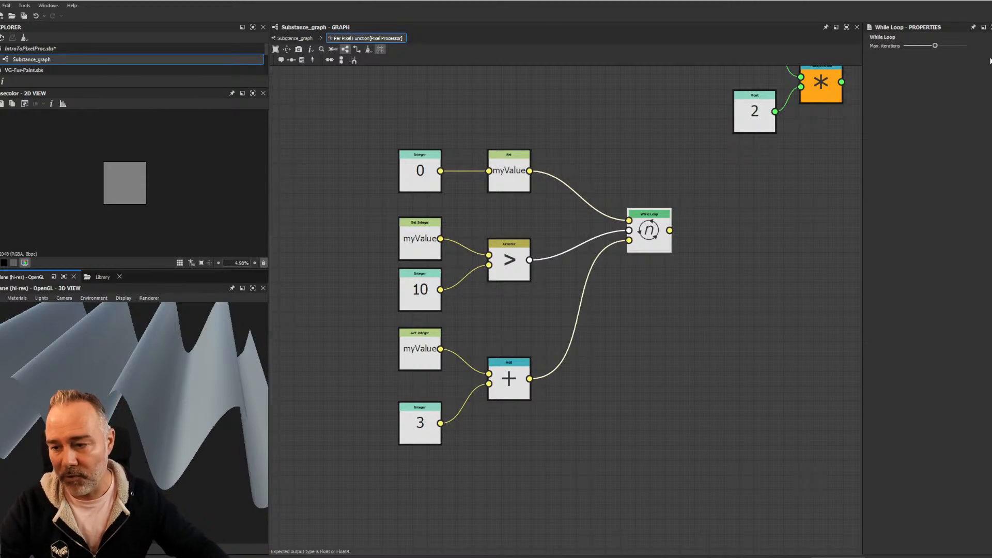
Insert a Set node on the link between the Add node and the While Loop's Loop Body input
middle_click_drag(655, 200, 676, 178)
scroll(646, 262, "up", 2)
scroll(646, 263, "down", 1)
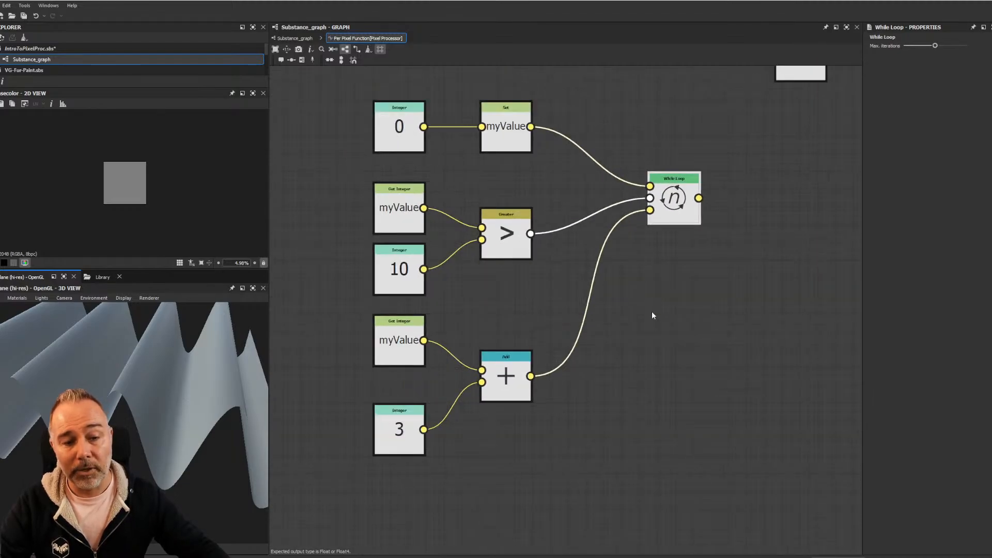
left_click_drag(644, 339, 582, 303)
key("space")
type("set")
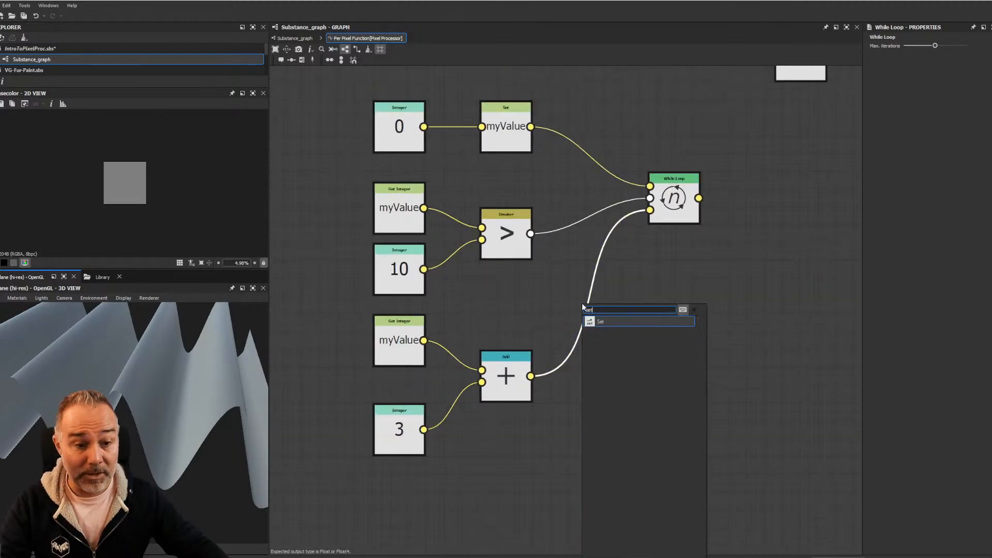
left_click(631, 322)
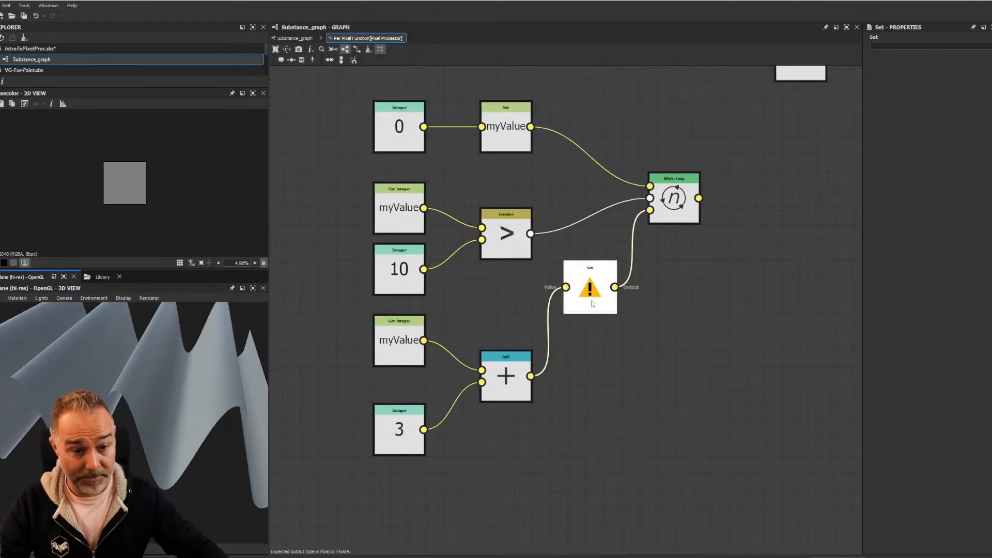
Set the variable name of the Set node between Add and While Loop to myValue
left_click(909, 45)
type("discord.cc/substance3d")
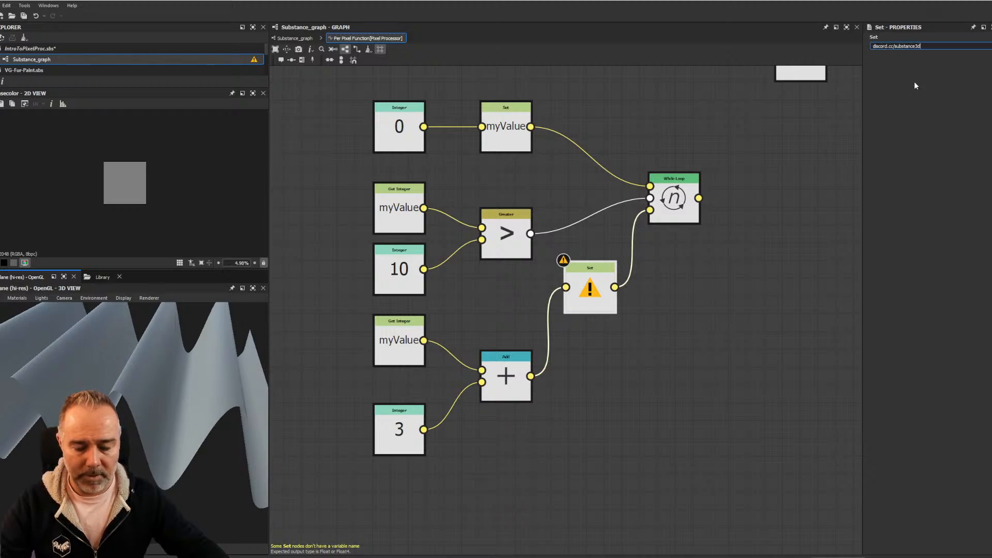
key("ctrl+z")
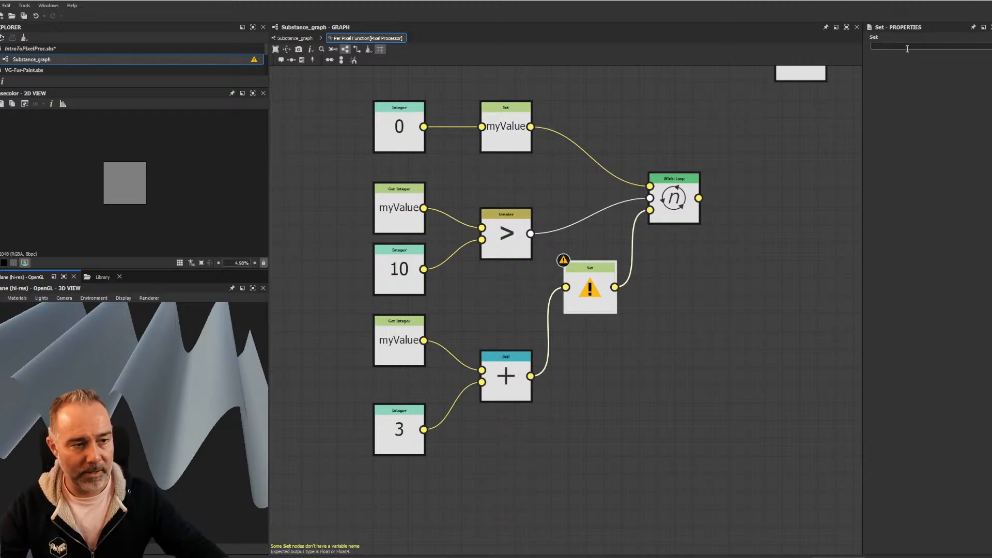
type("myV")
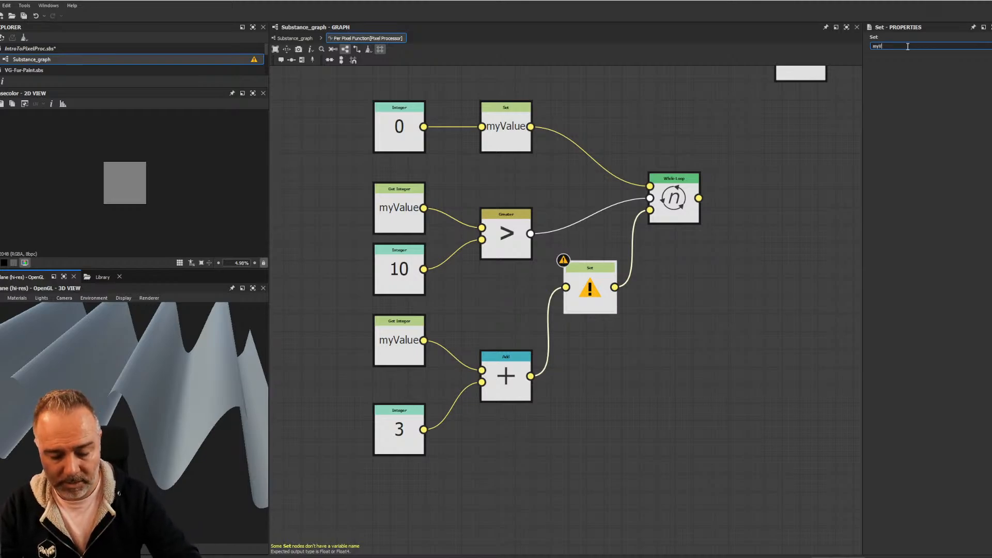
type("alue")
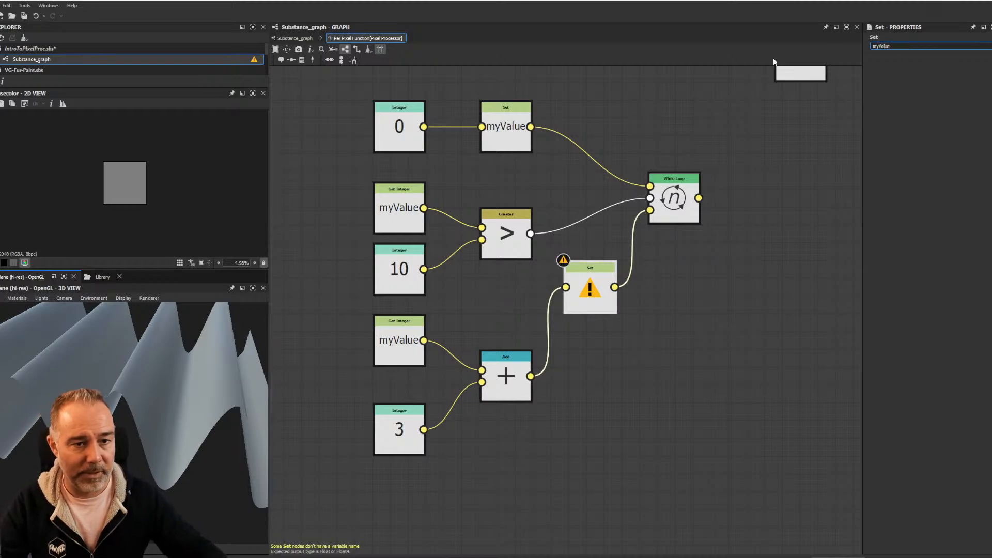
key("Return")
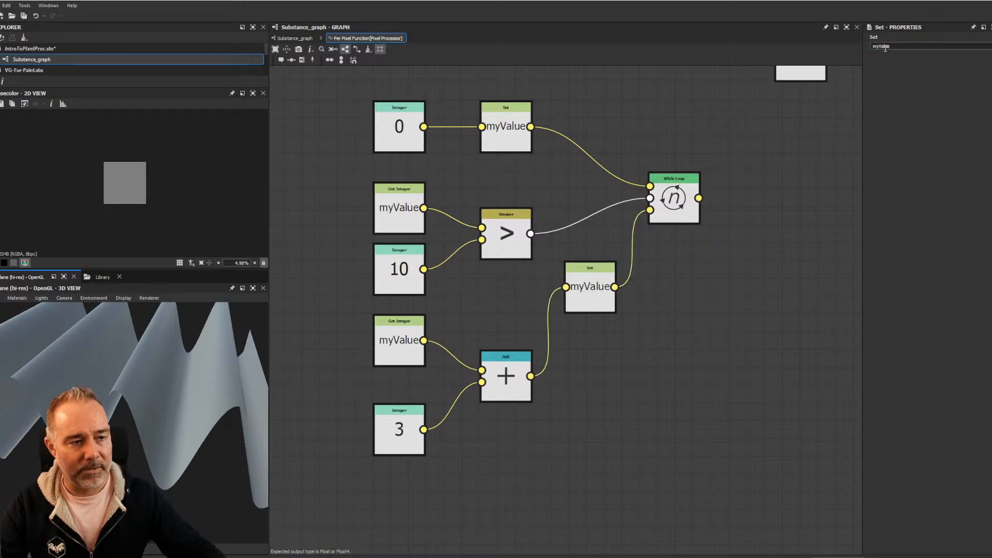
Shift the While Loop node slightly away from its inputs and copy the complete ten-node loop network
left_click_drag(678, 206, 688, 207)
middle_click_drag(683, 279, 700, 258)
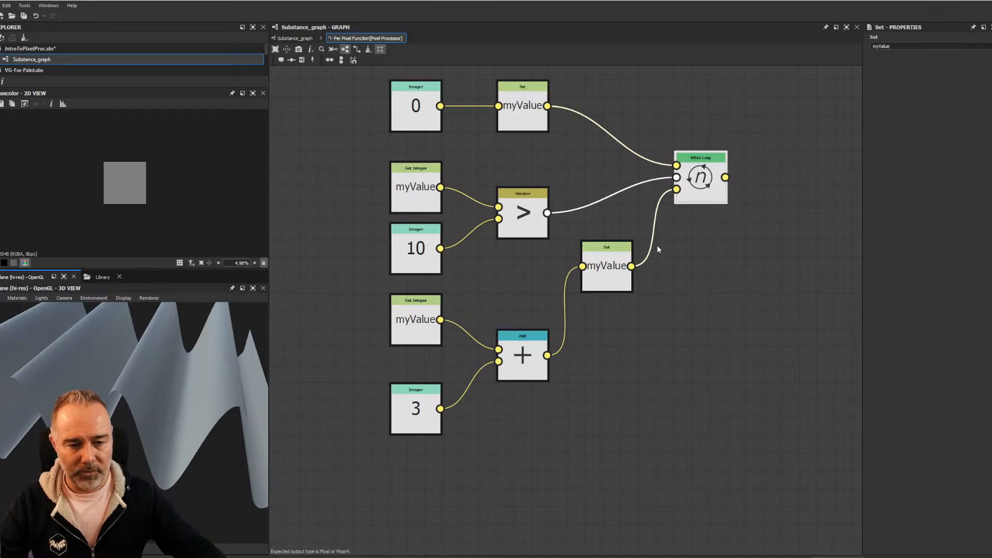
right_click(705, 181)
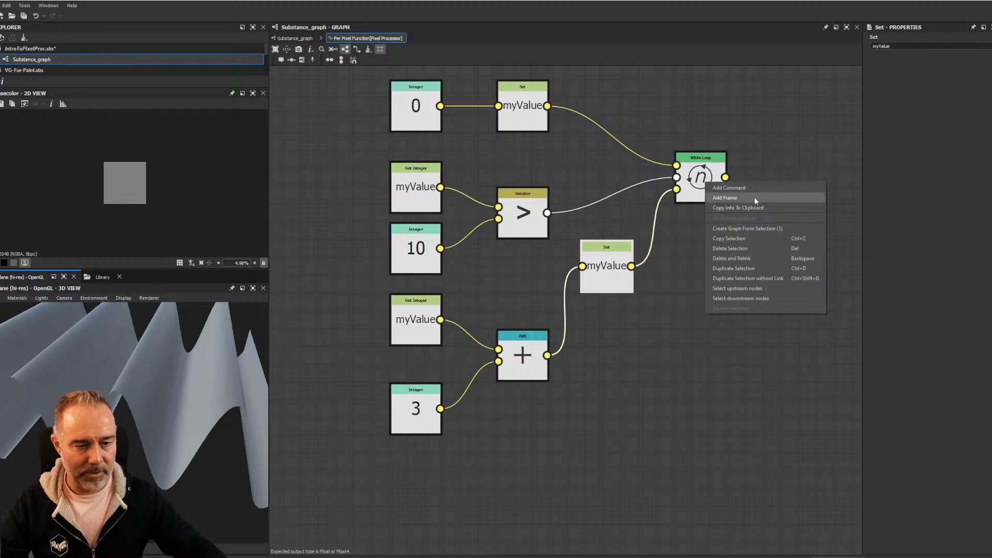
left_click(470, 206)
scroll(470, 204, "down", 5)
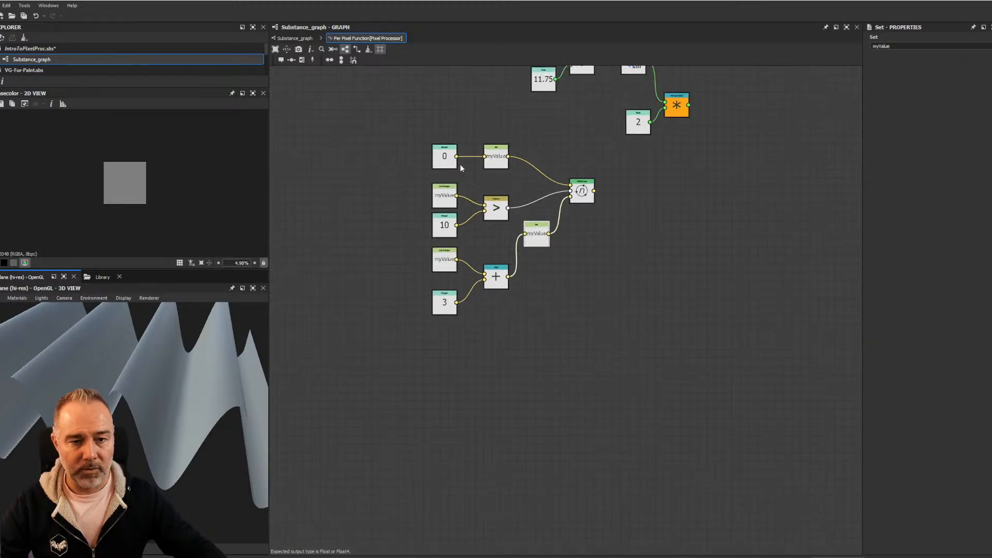
left_click_drag(372, 129, 600, 325)
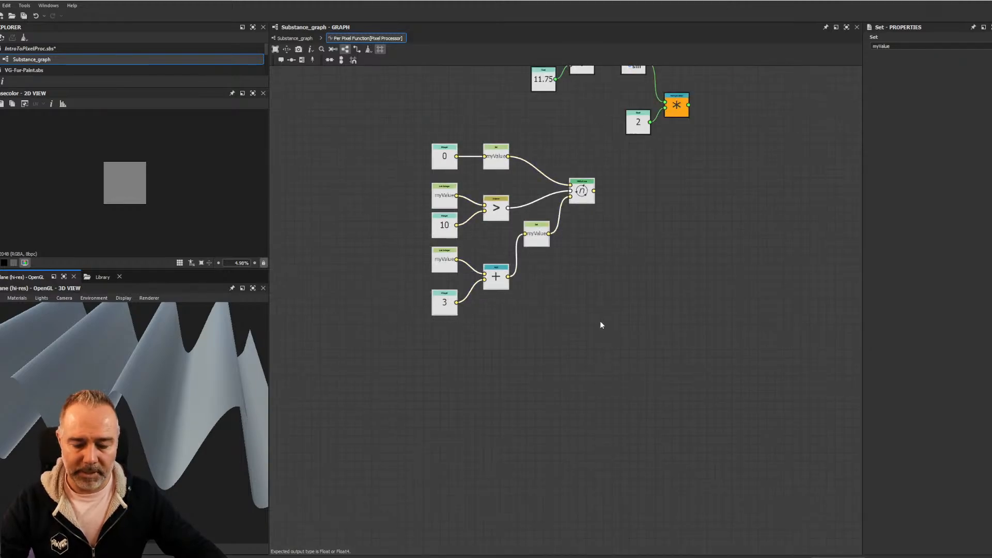
Return to Substance_graph and open the function of the Value Processor in the hardcoded variables frame
left_click(302, 40)
scroll(523, 325, "down", 5)
middle_click_drag(523, 325, 464, 256)
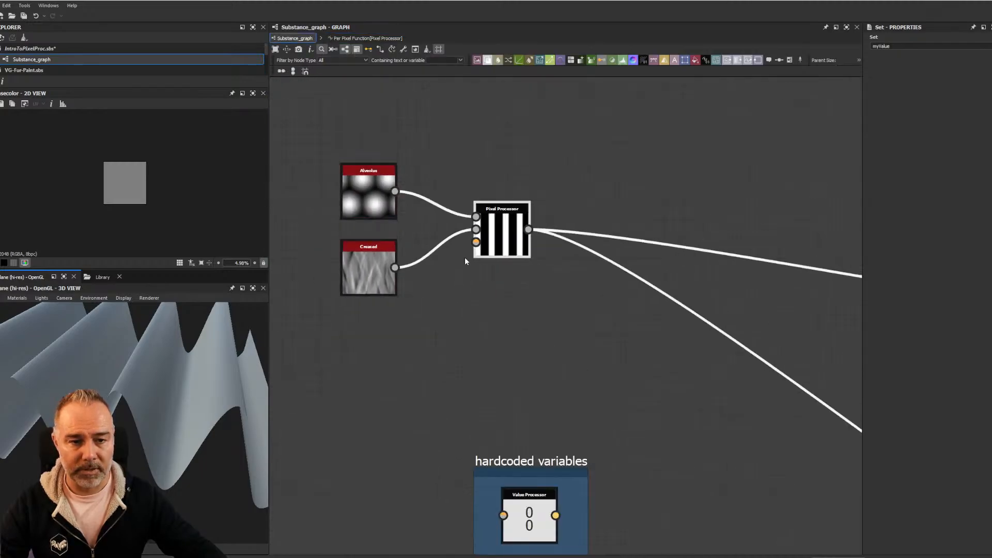
scroll(531, 392, "down", 1)
middle_click_drag(531, 392, 531, 151)
left_click(529, 257)
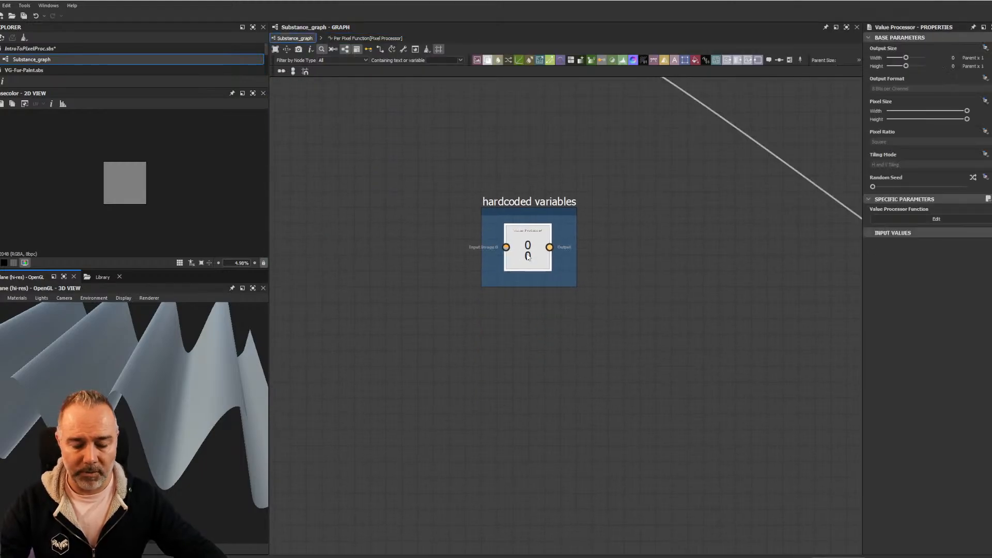
double_click(529, 257)
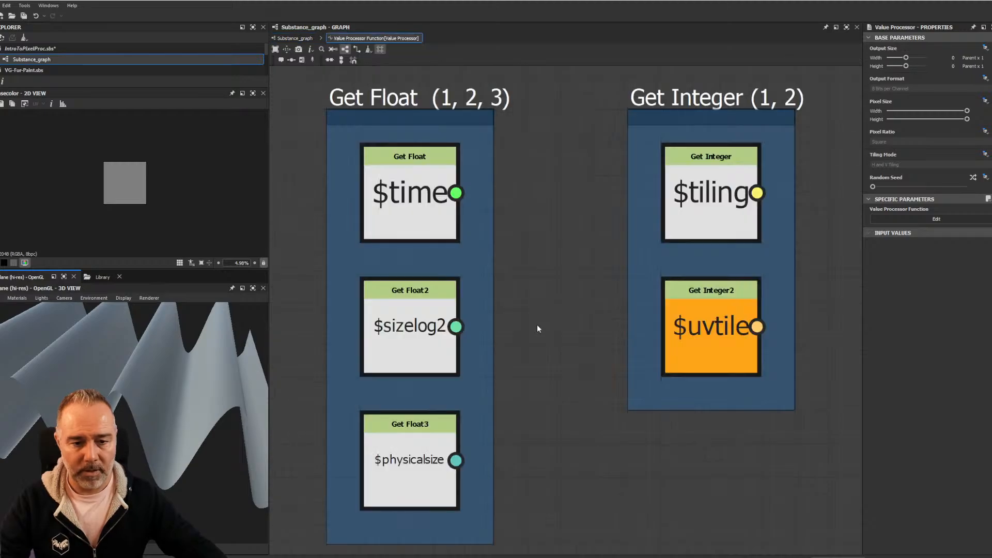
Paste the copied while-loop nodes into the empty area below the Get Float and Get Integer frames
scroll(537, 329, "down", 5)
middle_click_drag(528, 372, 535, 193)
middle_click_drag(524, 354, 511, 246)
middle_click_drag(495, 297, 492, 237)
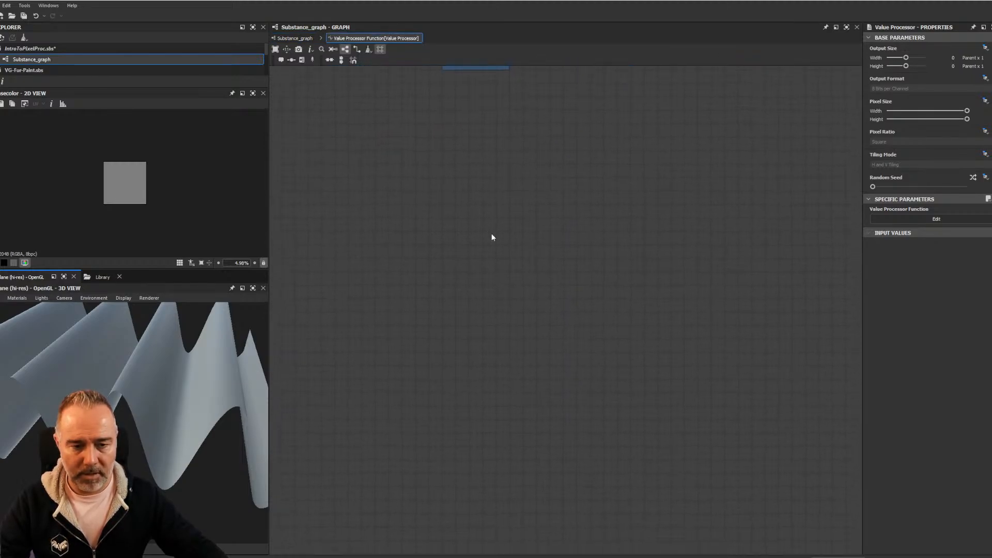
key("ctrl+v")
scroll(538, 264, "up", 3)
scroll(704, 253, "down", 3)
Show the Value Processor's result in the 2D view and return to its function graph
right_click(749, 254)
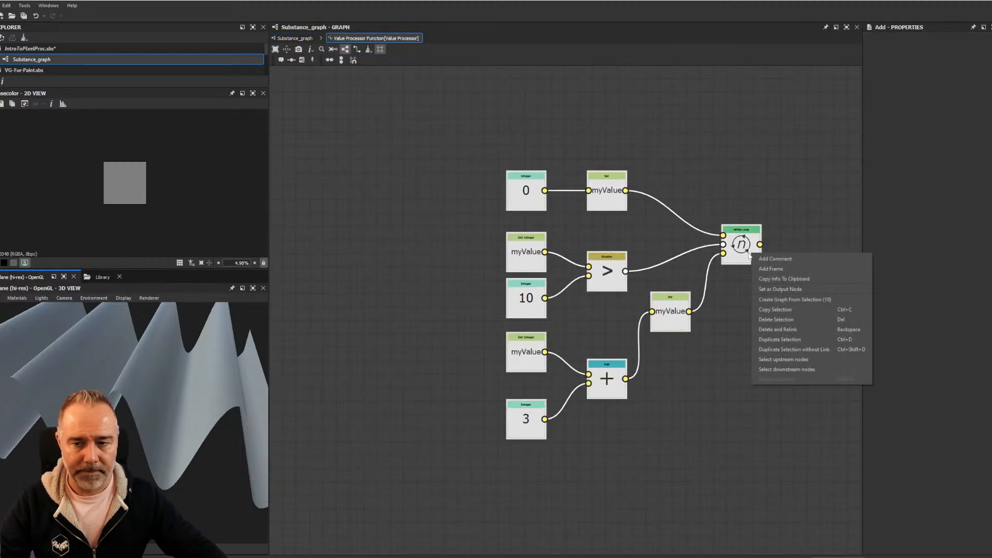
left_click(303, 38)
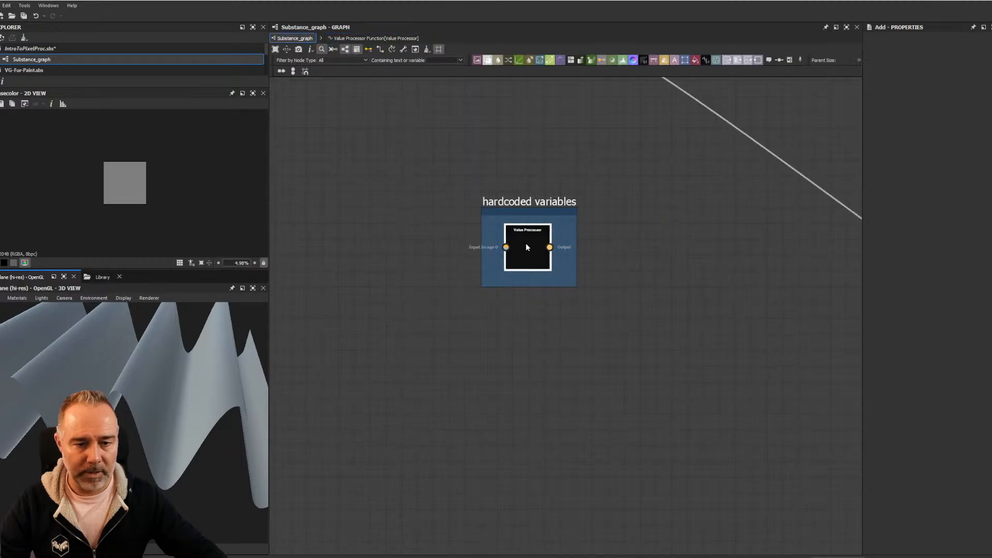
double_click(525, 243)
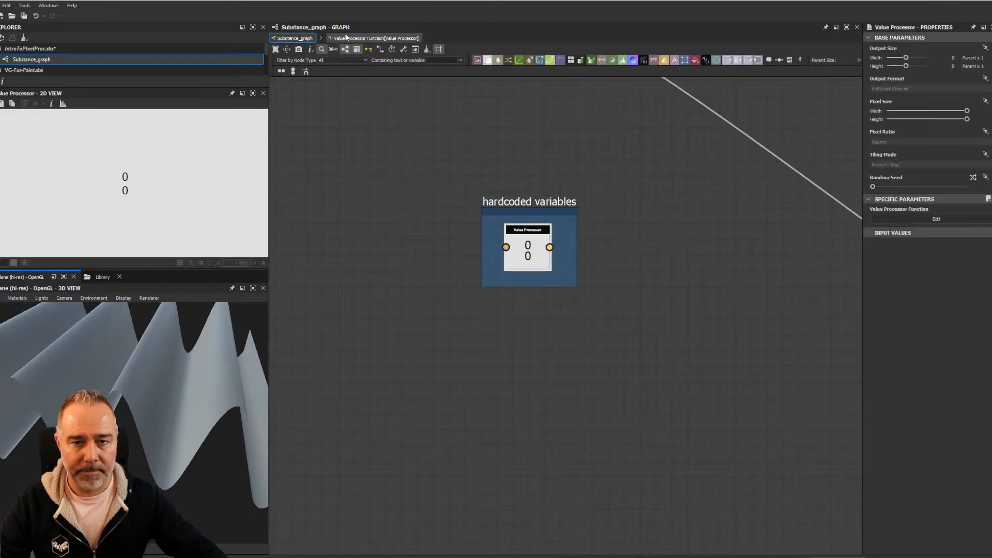
left_click(376, 38)
Set the While Loop node as the output node of the Value Processor function and review the loop logic
right_click(744, 242)
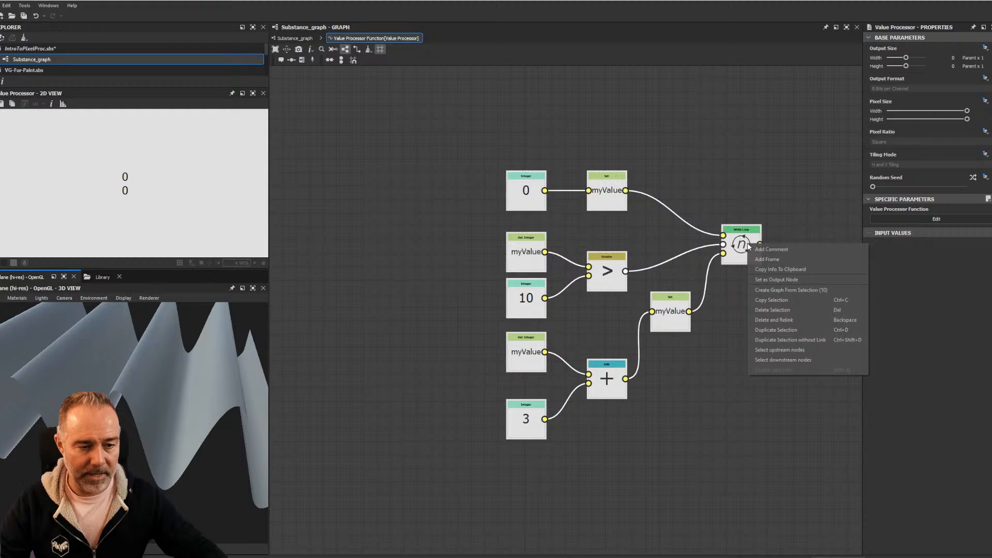
left_click(787, 279)
middle_click_drag(668, 281, 586, 240)
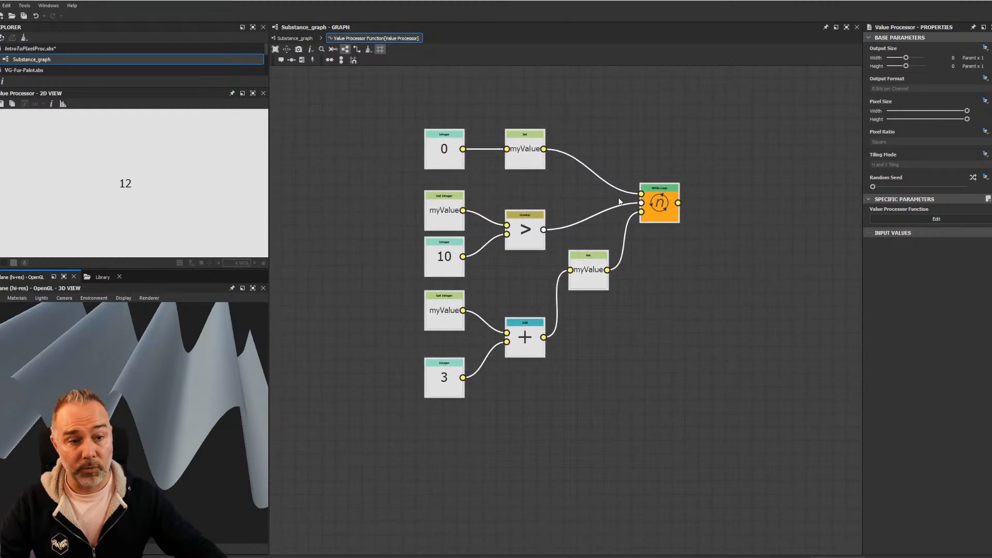
middle_click_drag(667, 203, 658, 206)
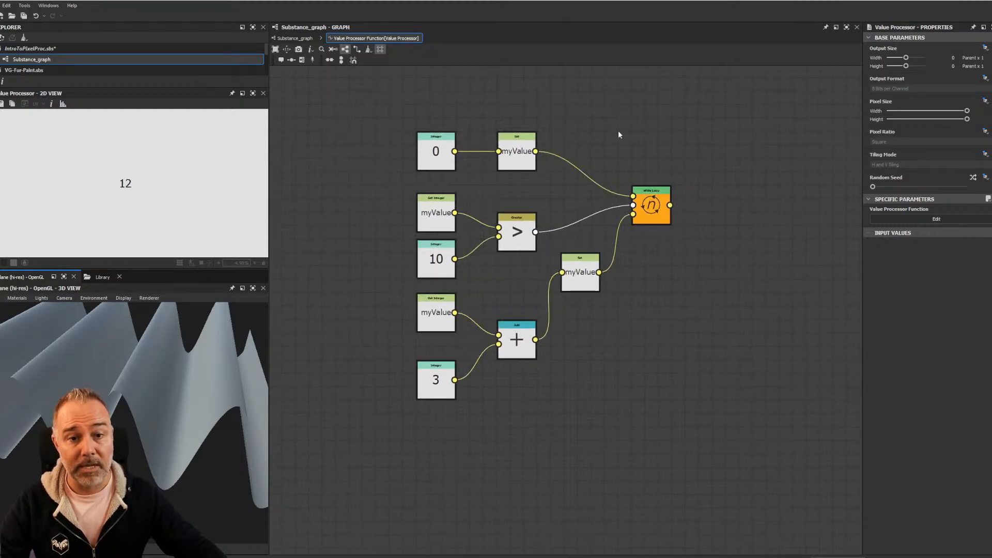
scroll(465, 138, "up", 2)
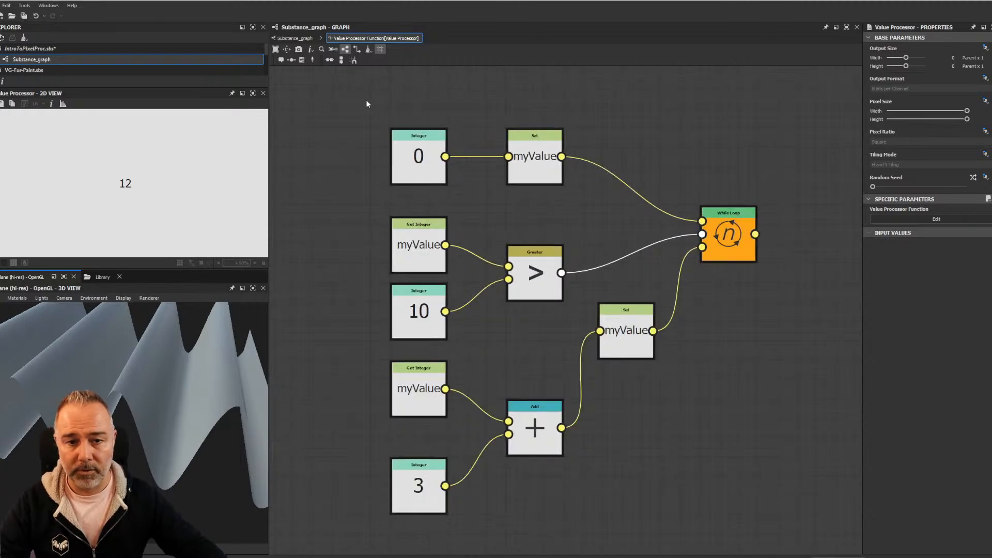
middle_click_drag(520, 213, 502, 163)
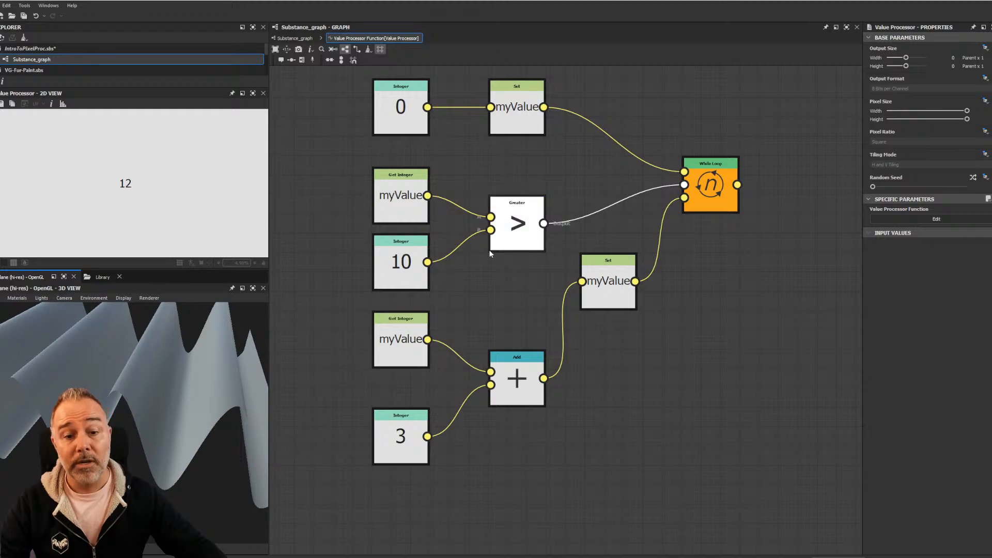
scroll(353, 209, "down", 1)
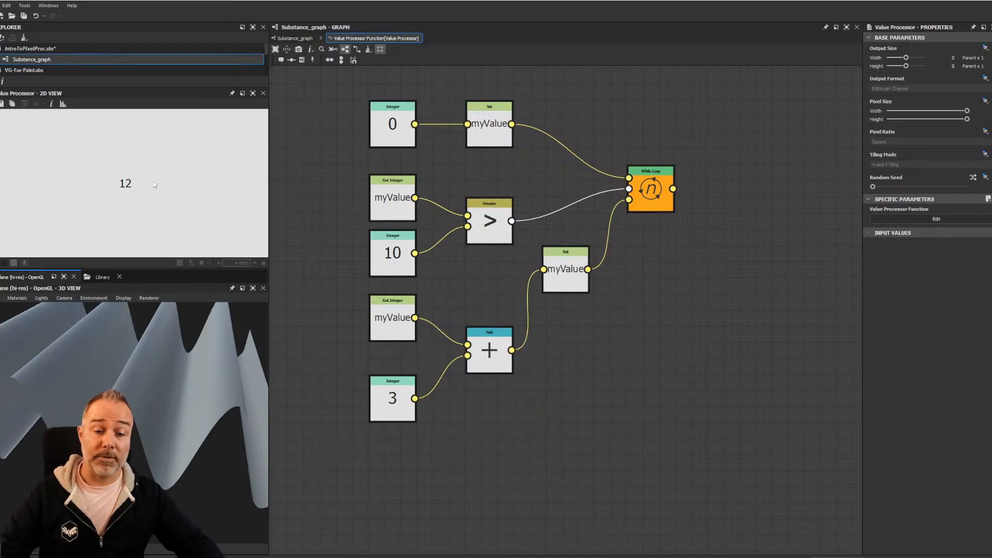
middle_click_drag(469, 180, 499, 195)
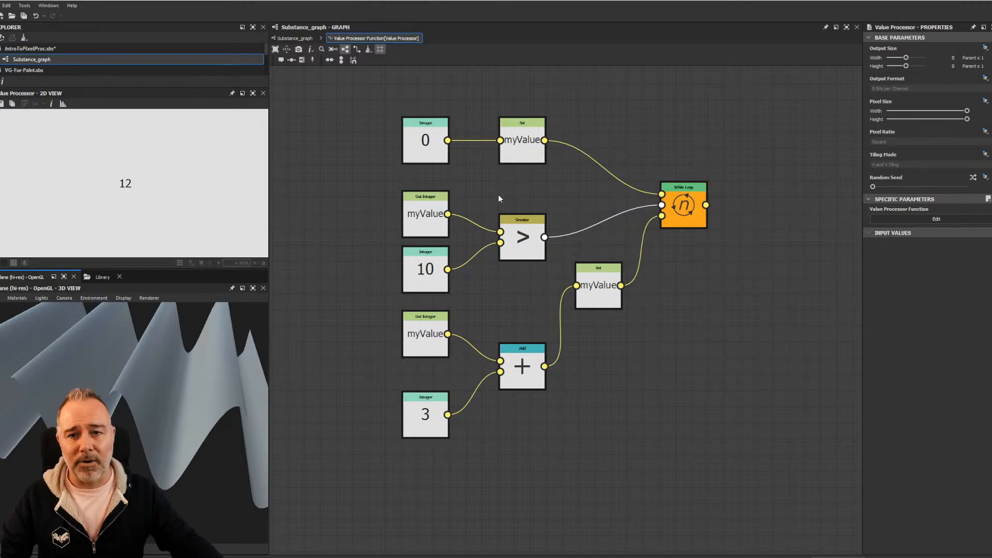
Return to Substance_graph and change the output color of the Uniform Color node feeding Base Color to blue
left_click(295, 38)
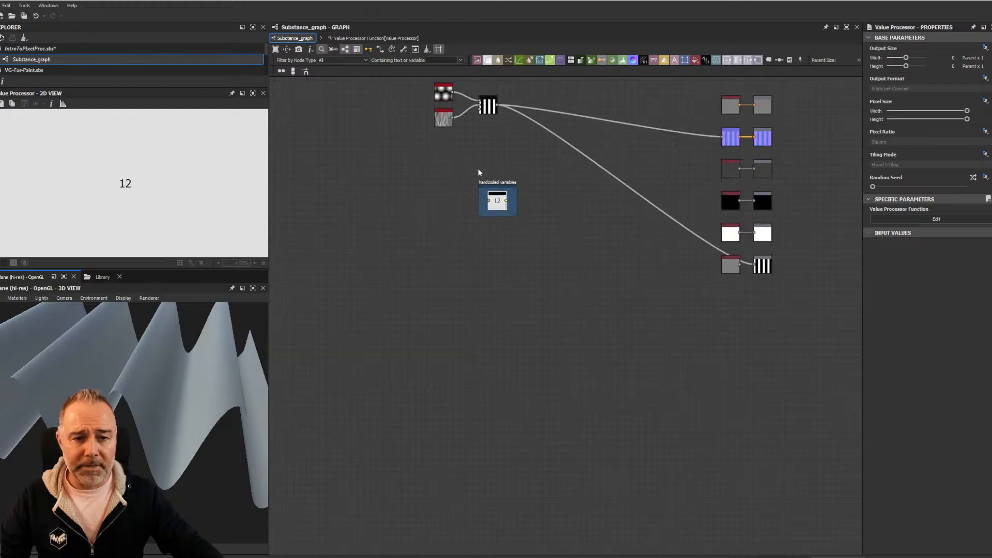
middle_click_drag(478, 172, 467, 273)
left_click_drag(472, 284, 466, 248)
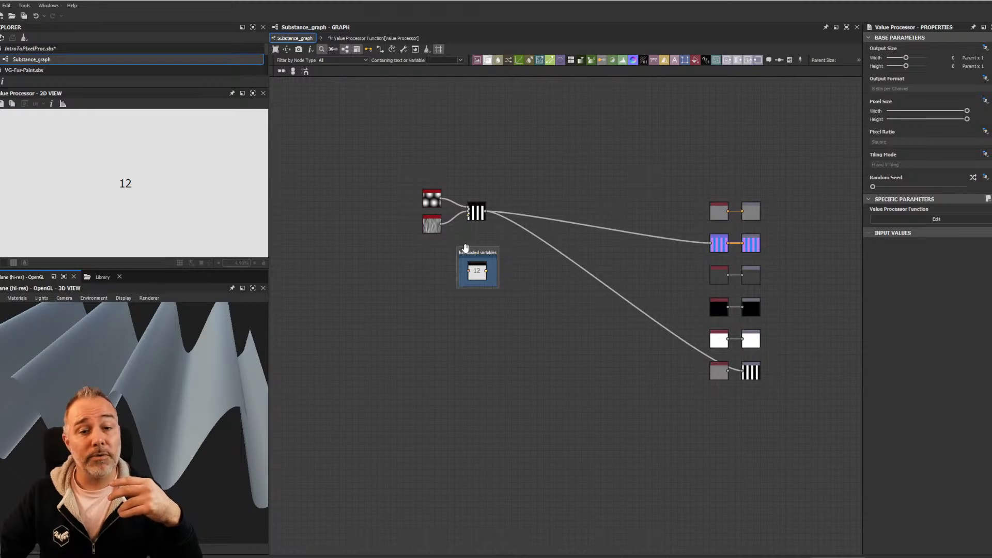
scroll(739, 216, "up", 6)
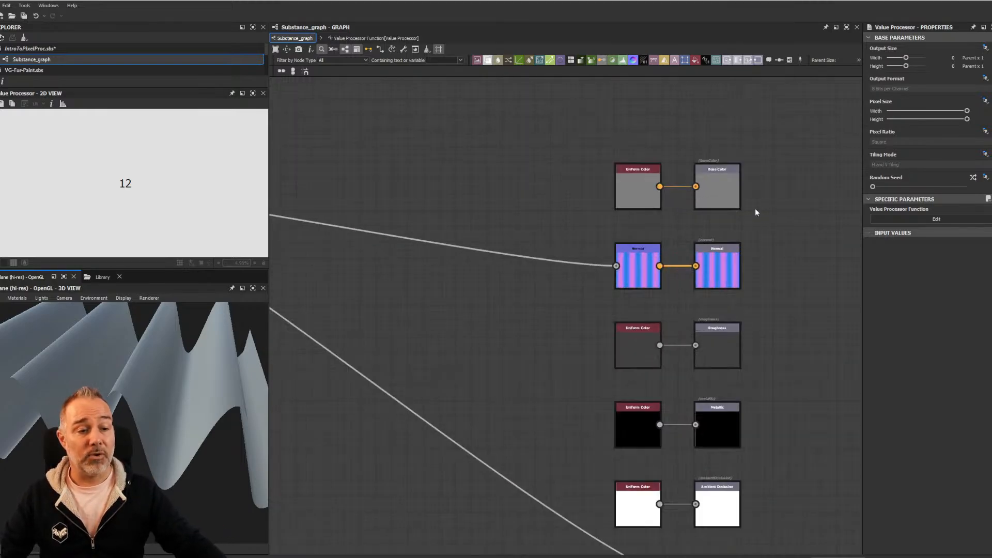
middle_click_drag(664, 242, 668, 201)
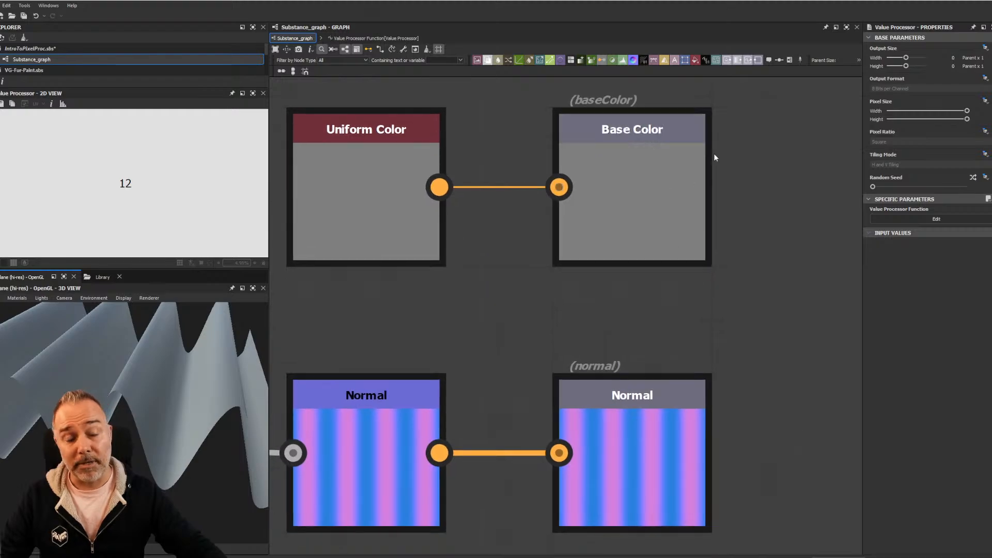
scroll(643, 167, "down", 2)
left_click(465, 171)
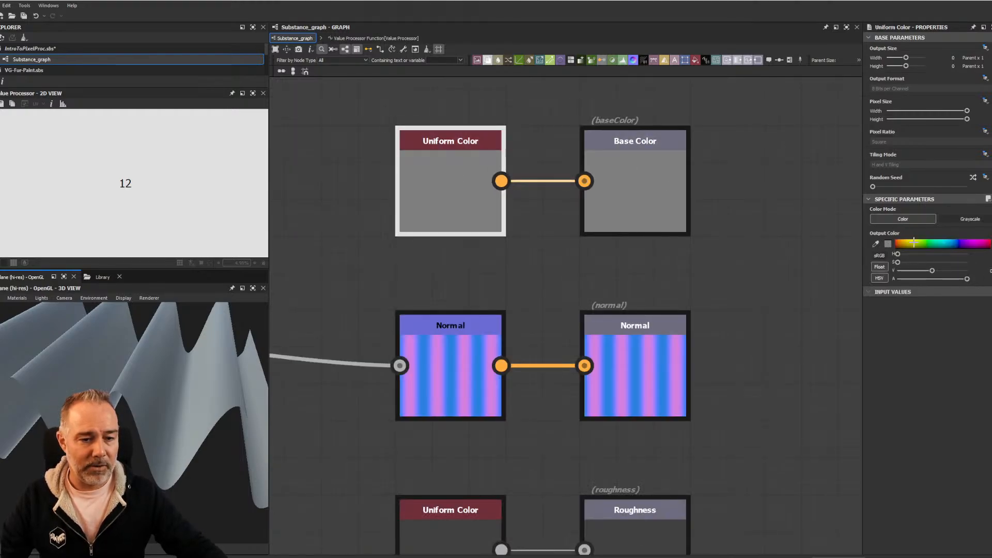
mouse_move(949, 243)
left_mouse_down()
mouse_move(959, 243)
mouse_move(951, 243)
left_mouse_up()
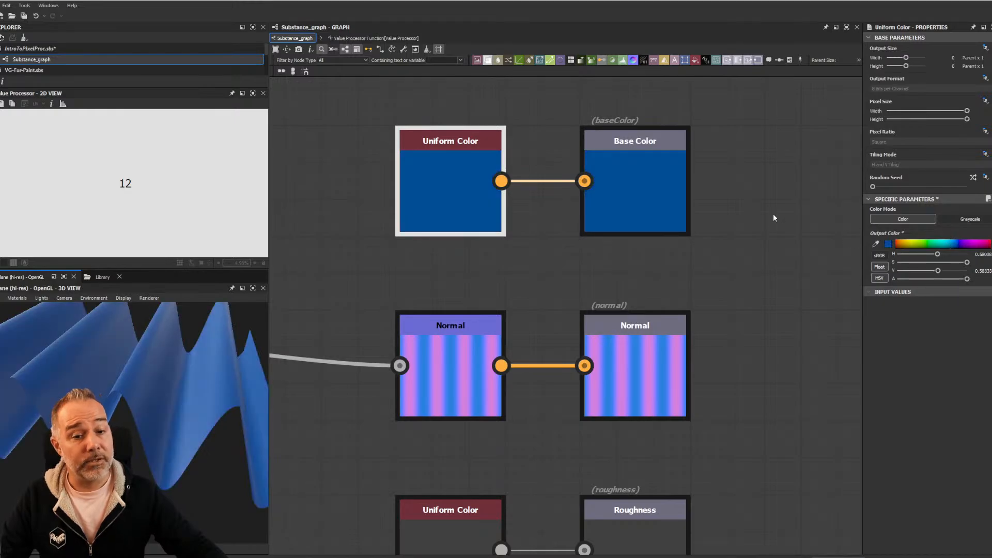
Examine the Normal, Roughness, Metallic, Ambient Occlusion and Height output nodes and what feeds them
scroll(739, 267, "down", 2)
scroll(631, 234, "up", 3)
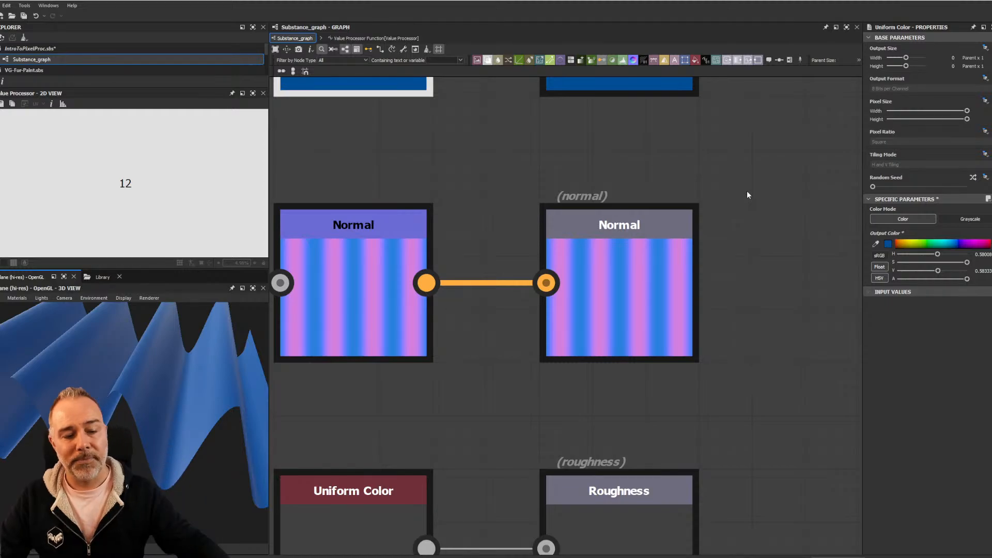
middle_click_drag(653, 389, 640, 206)
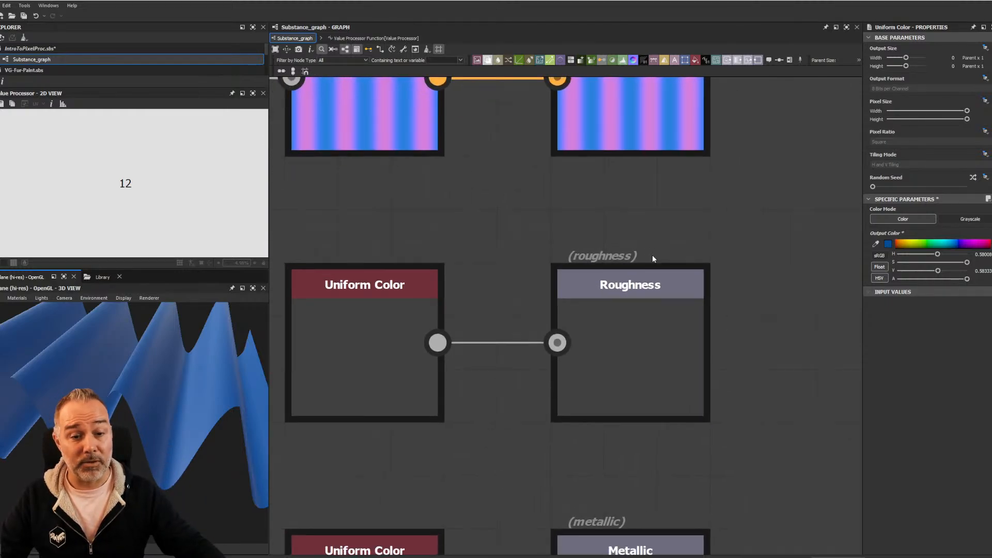
scroll(637, 282, "down", 2)
middle_click_drag(641, 337, 651, 255)
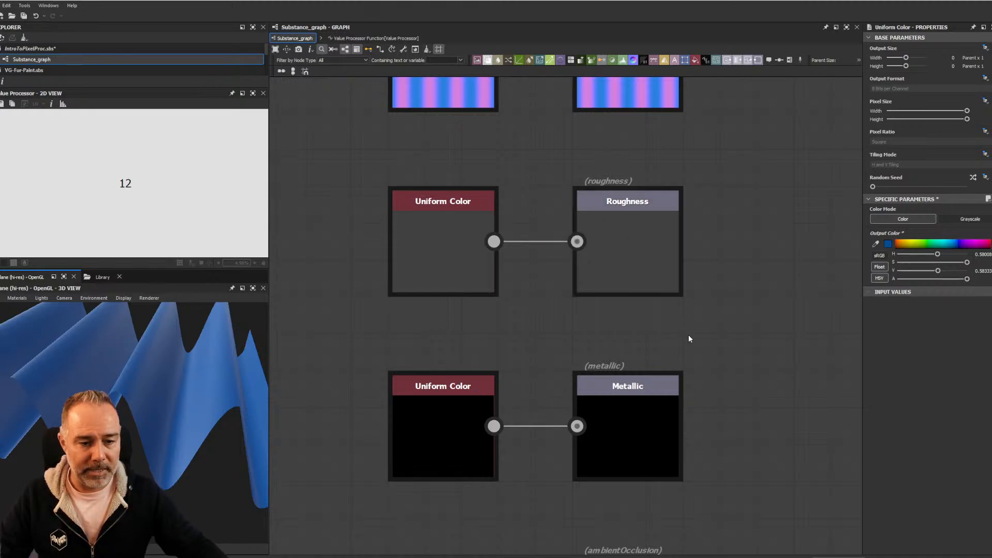
middle_click_drag(689, 339, 683, 170)
scroll(681, 325, "down", 2)
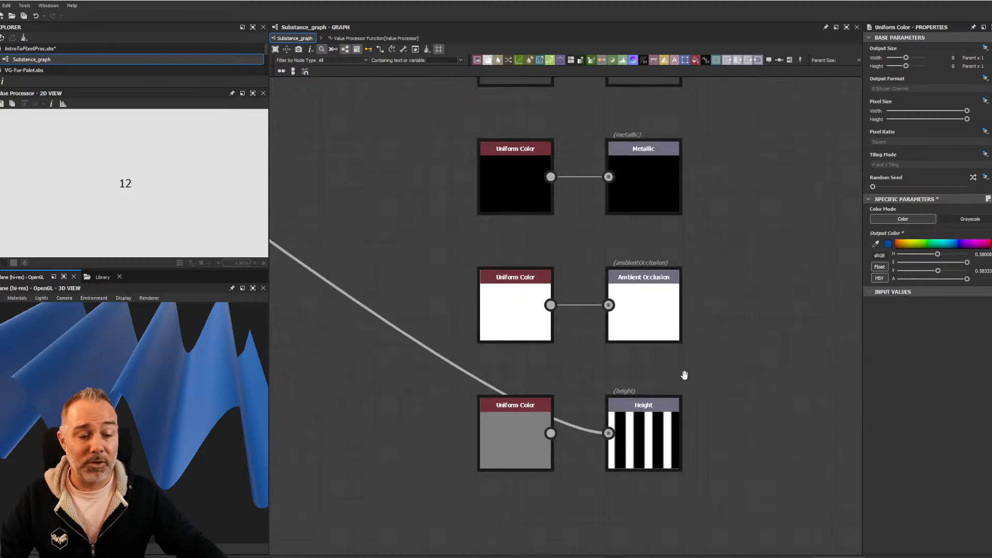
middle_click_drag(687, 377, 702, 237)
scroll(685, 307, "up", 4)
scroll(641, 275, "down", 4)
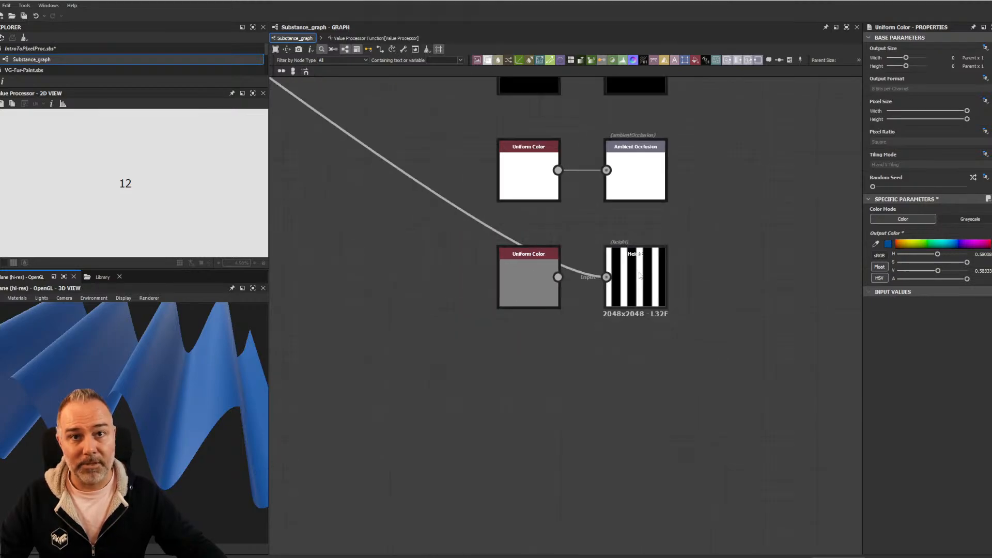
scroll(464, 185, "down", 5)
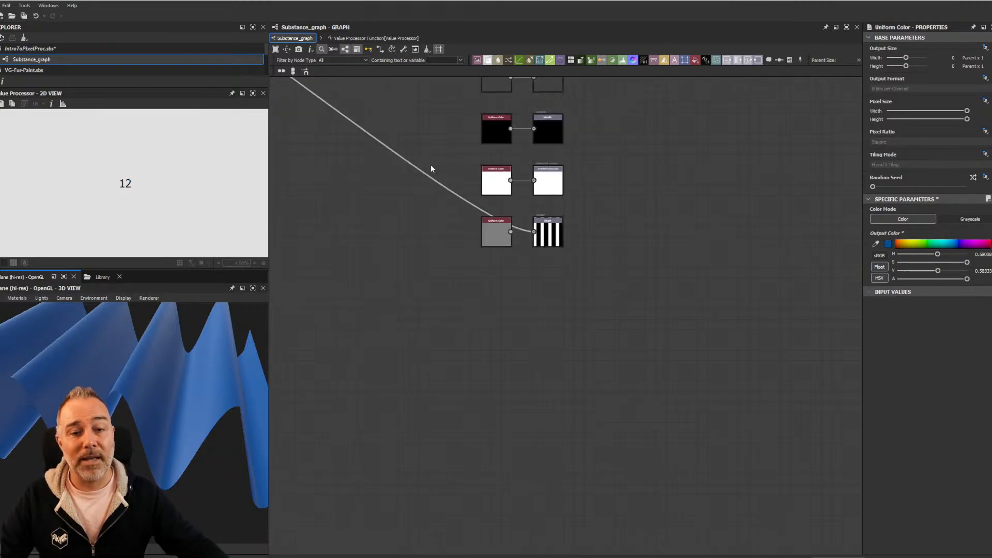
Inspect the Pixel Processor node and its image inputs up close
middle_click_drag(430, 166, 605, 396)
scroll(606, 396, "down", 2)
middle_click_drag(451, 306, 550, 293)
scroll(579, 281, "up", 5)
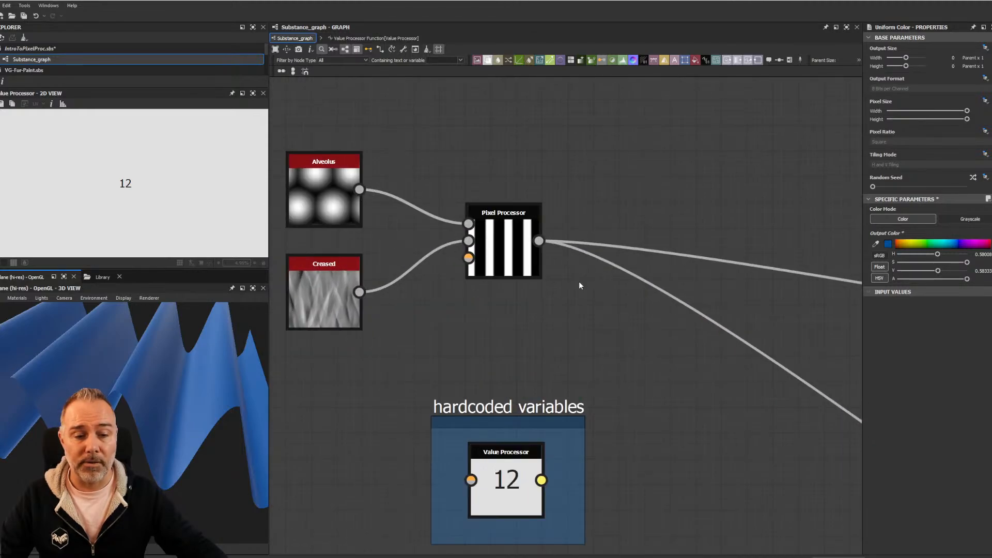
scroll(579, 281, "down", 2)
scroll(579, 281, "up", 5)
middle_click_drag(530, 260, 601, 265)
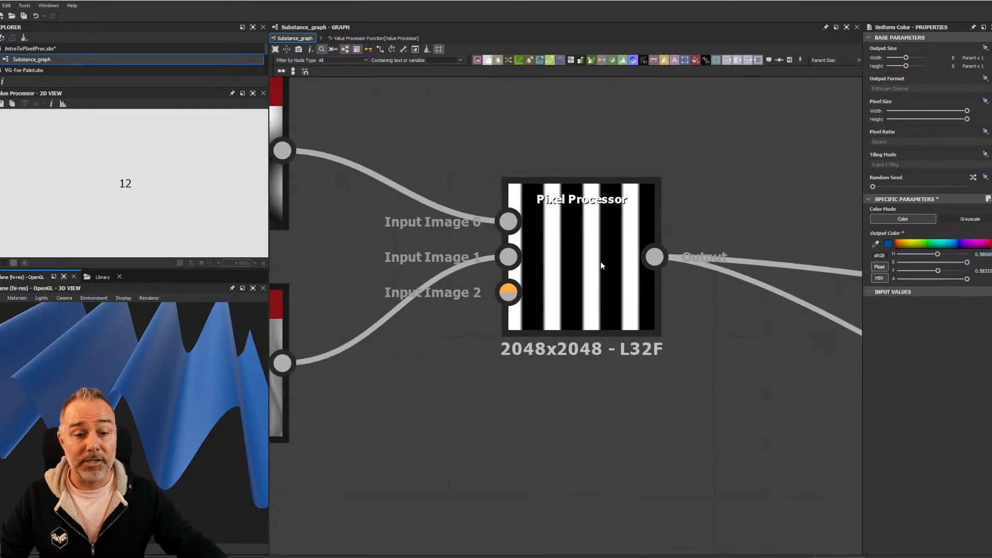